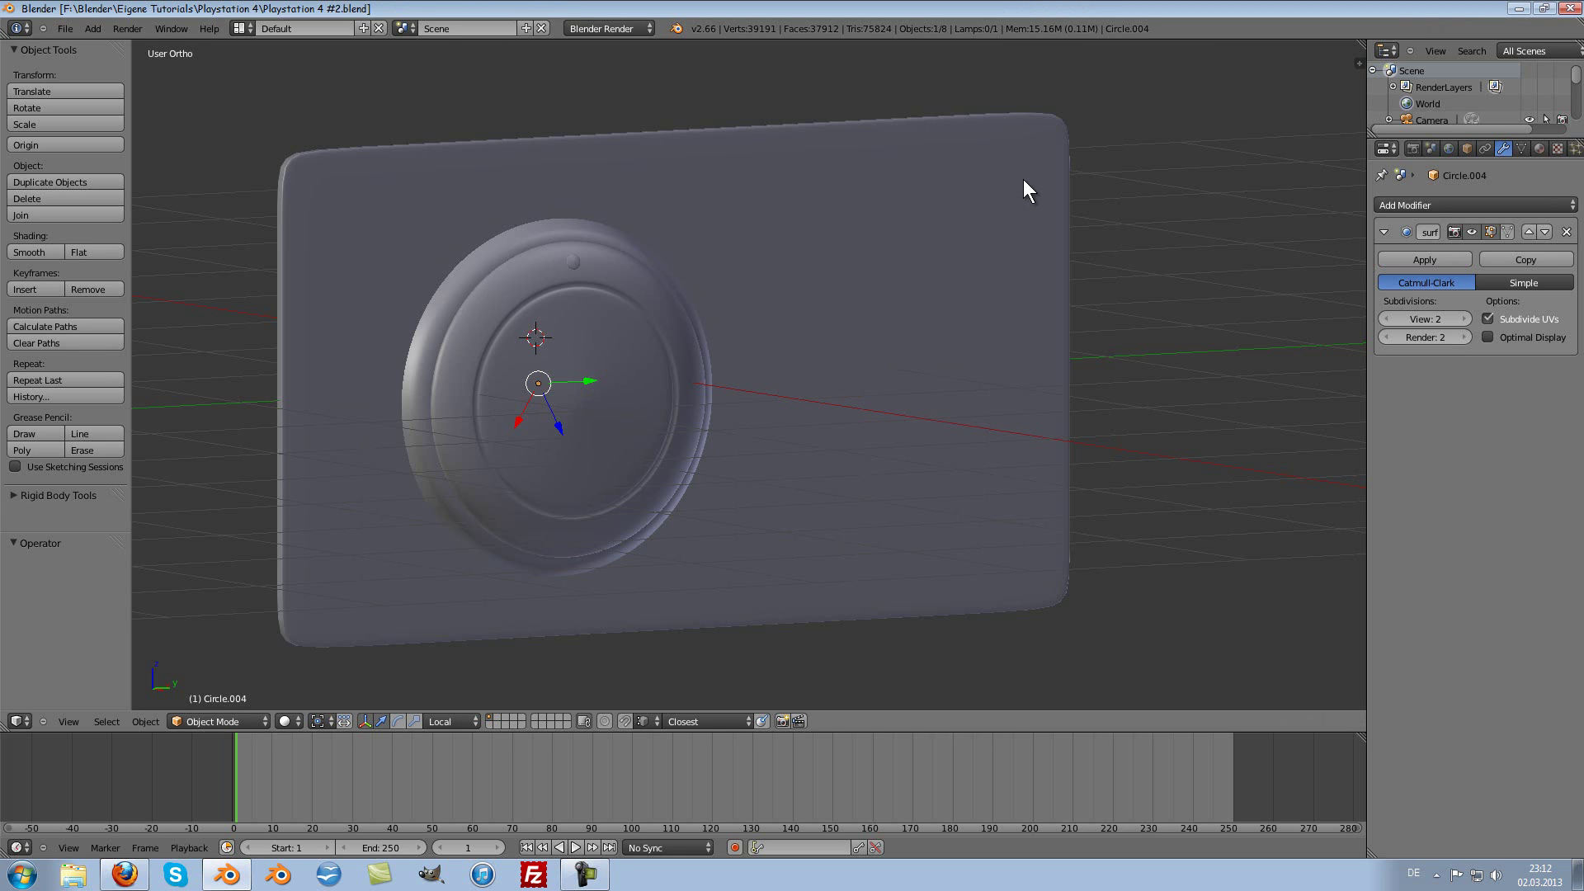
Step: Select and frame the controller Cube plate, then bring up the Add menu
key("Home")
right_click(834, 459)
key("KP_Decimal")
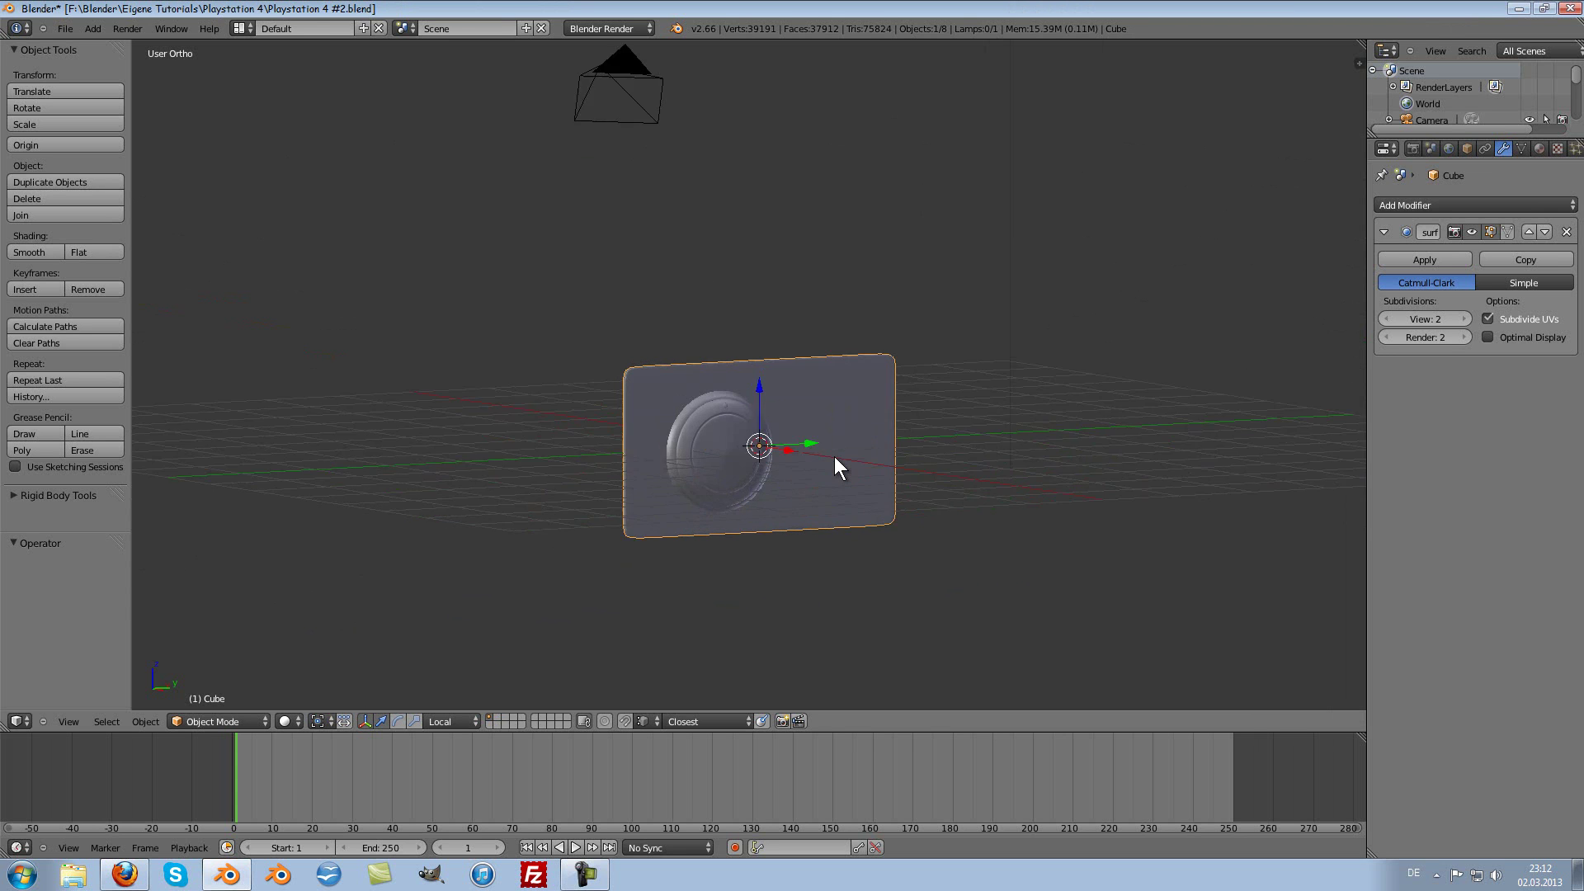
mouse_move(840, 455)
middle_mouse_down()
mouse_move(893, 474)
mouse_move(869, 478)
middle_mouse_up()
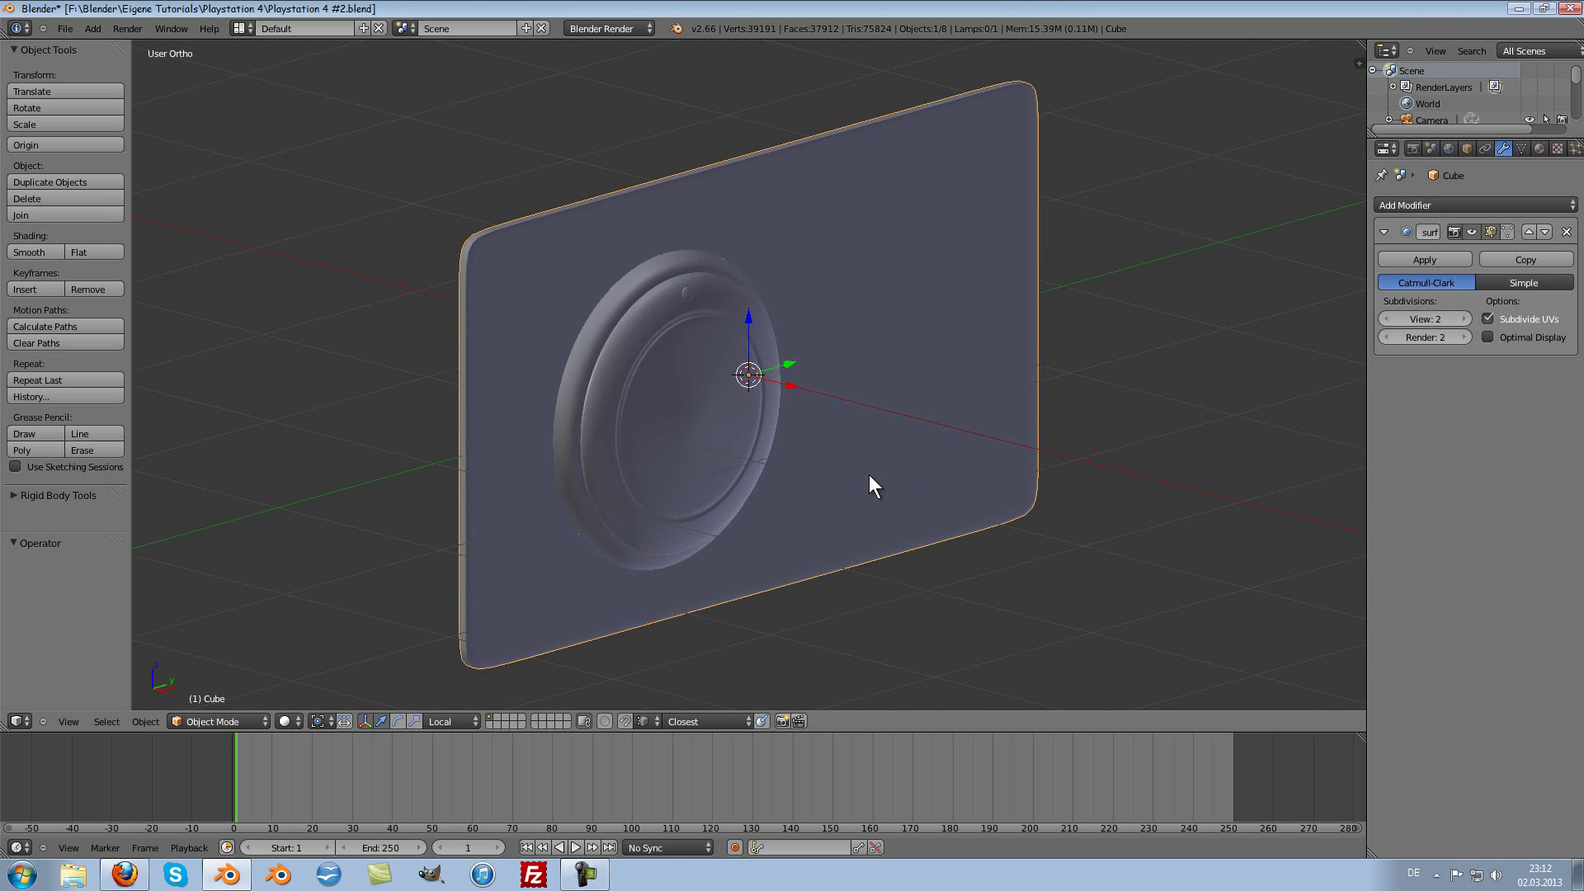
scroll(869, 474, "down", 2)
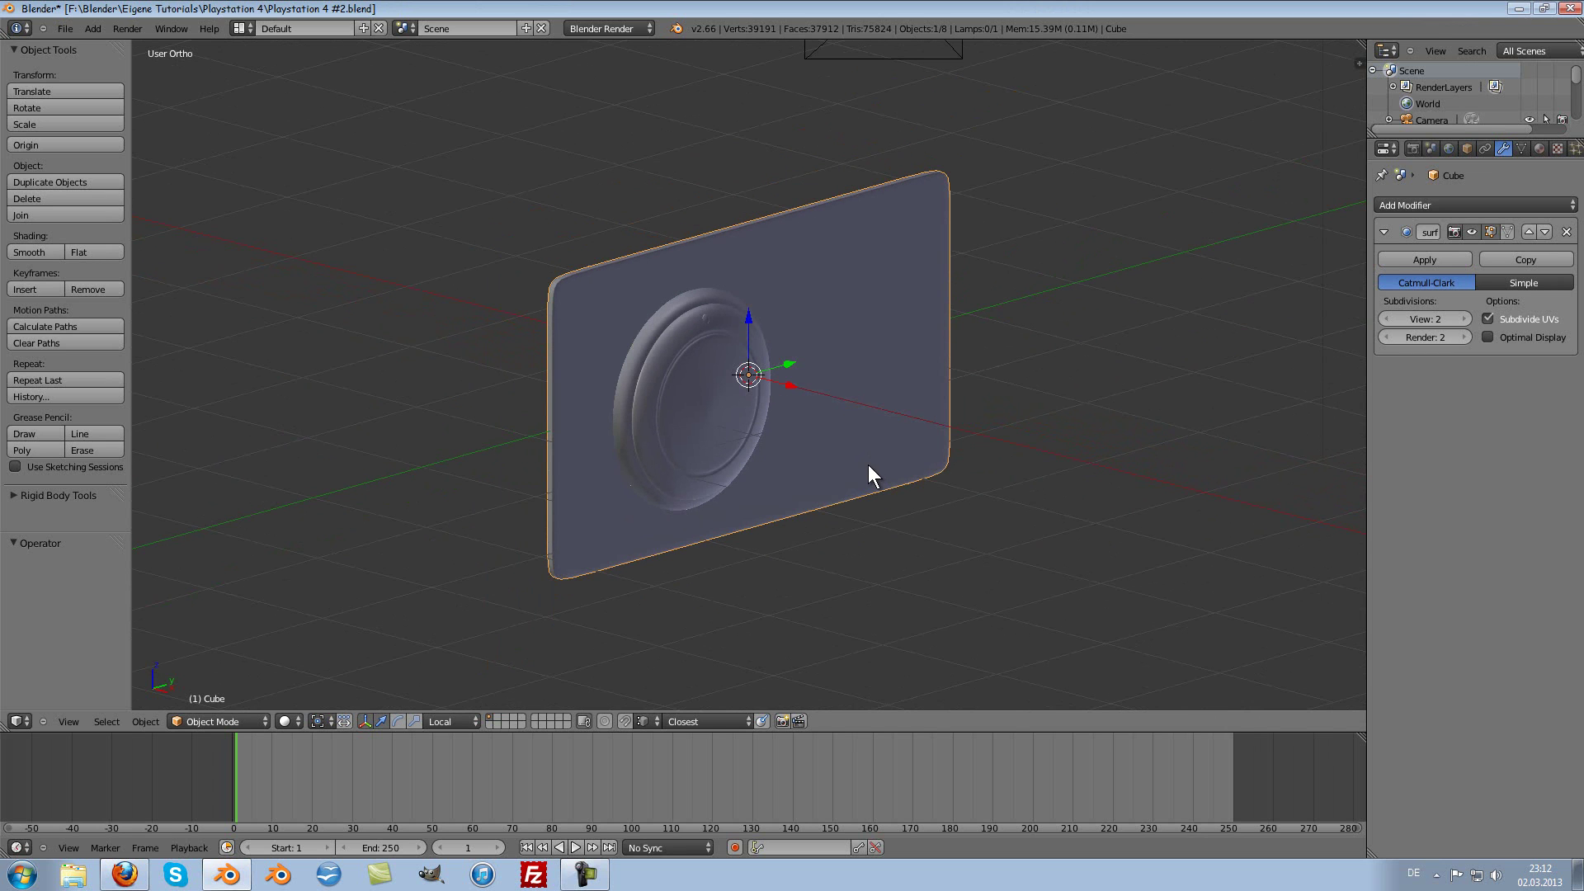
key("shift+a")
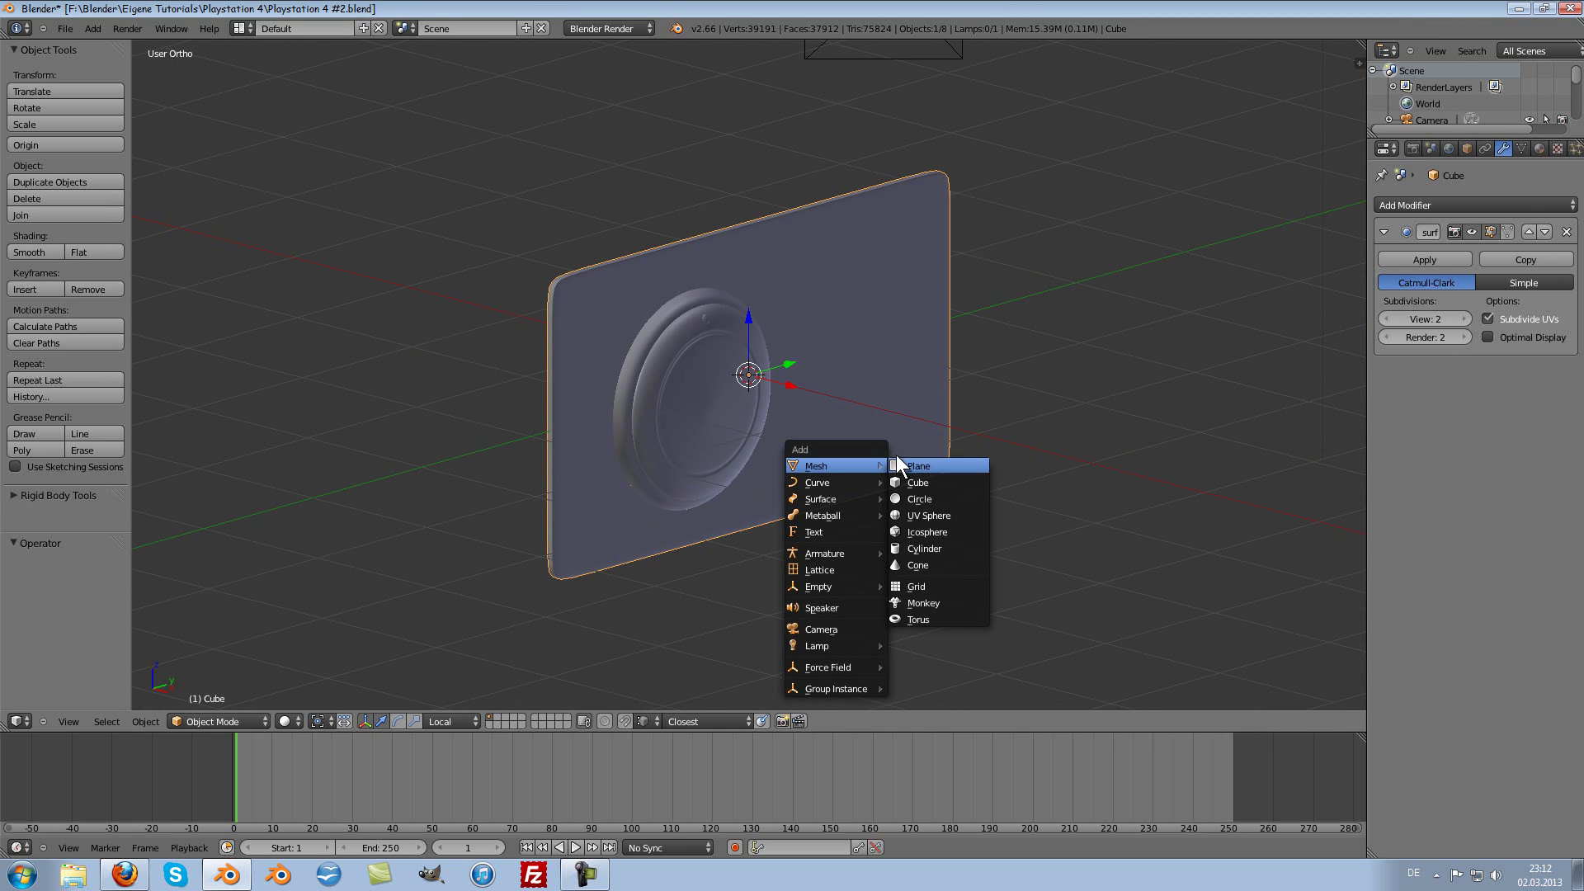
Step: Add a new mesh cube to the scene
left_click(942, 483)
scroll(988, 418, "down", 3)
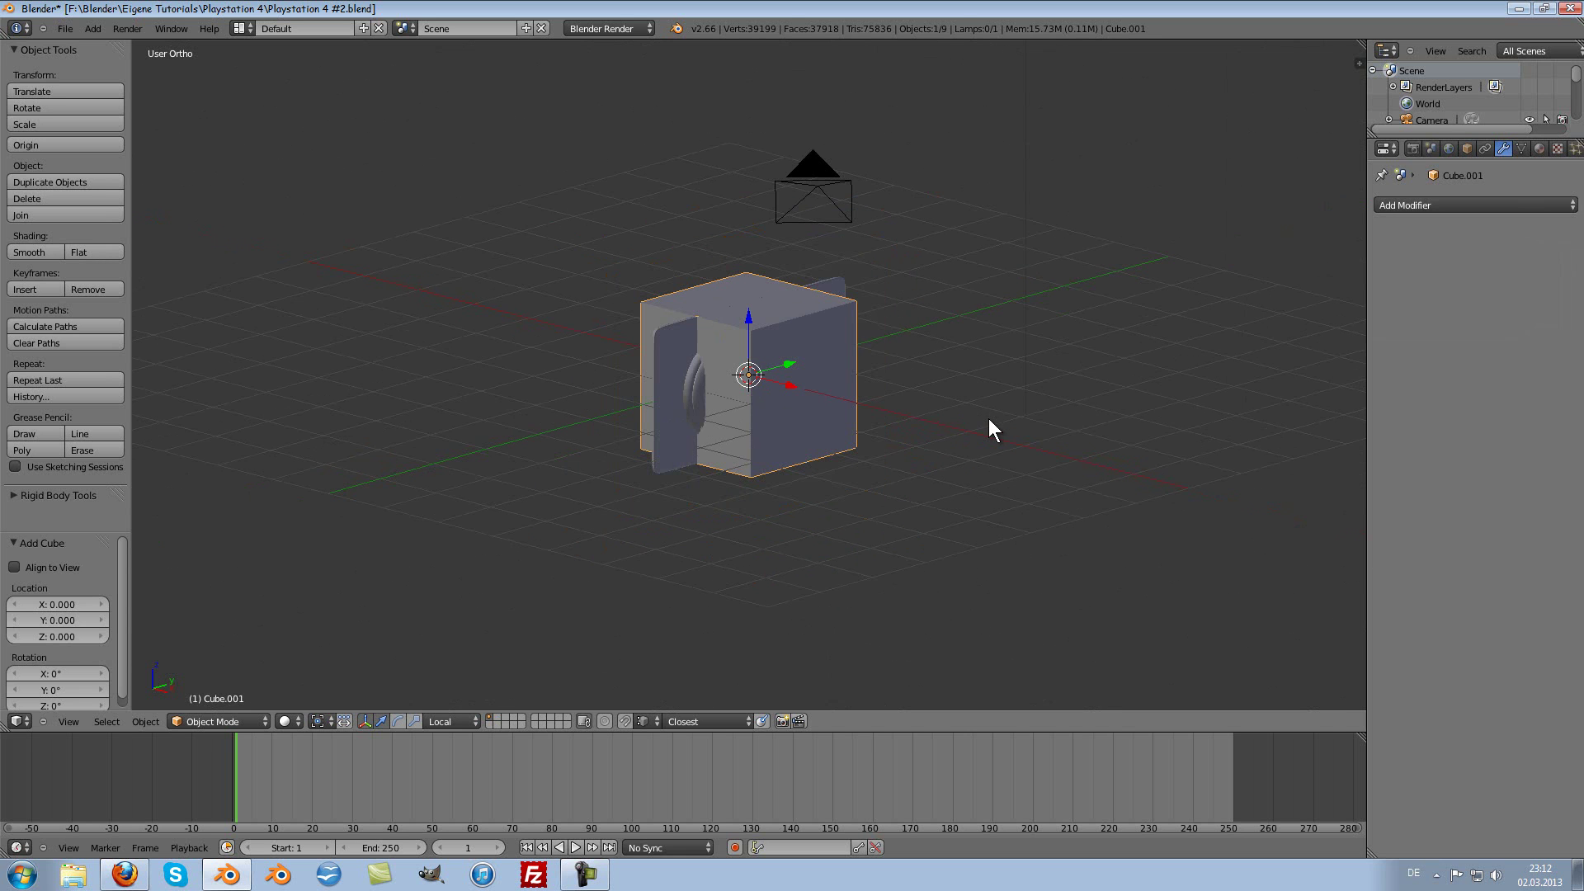
mouse_move(947, 328)
middle_mouse_down()
mouse_move(1061, 395)
mouse_move(1022, 419)
mouse_move(1057, 422)
mouse_move(1027, 421)
middle_mouse_up()
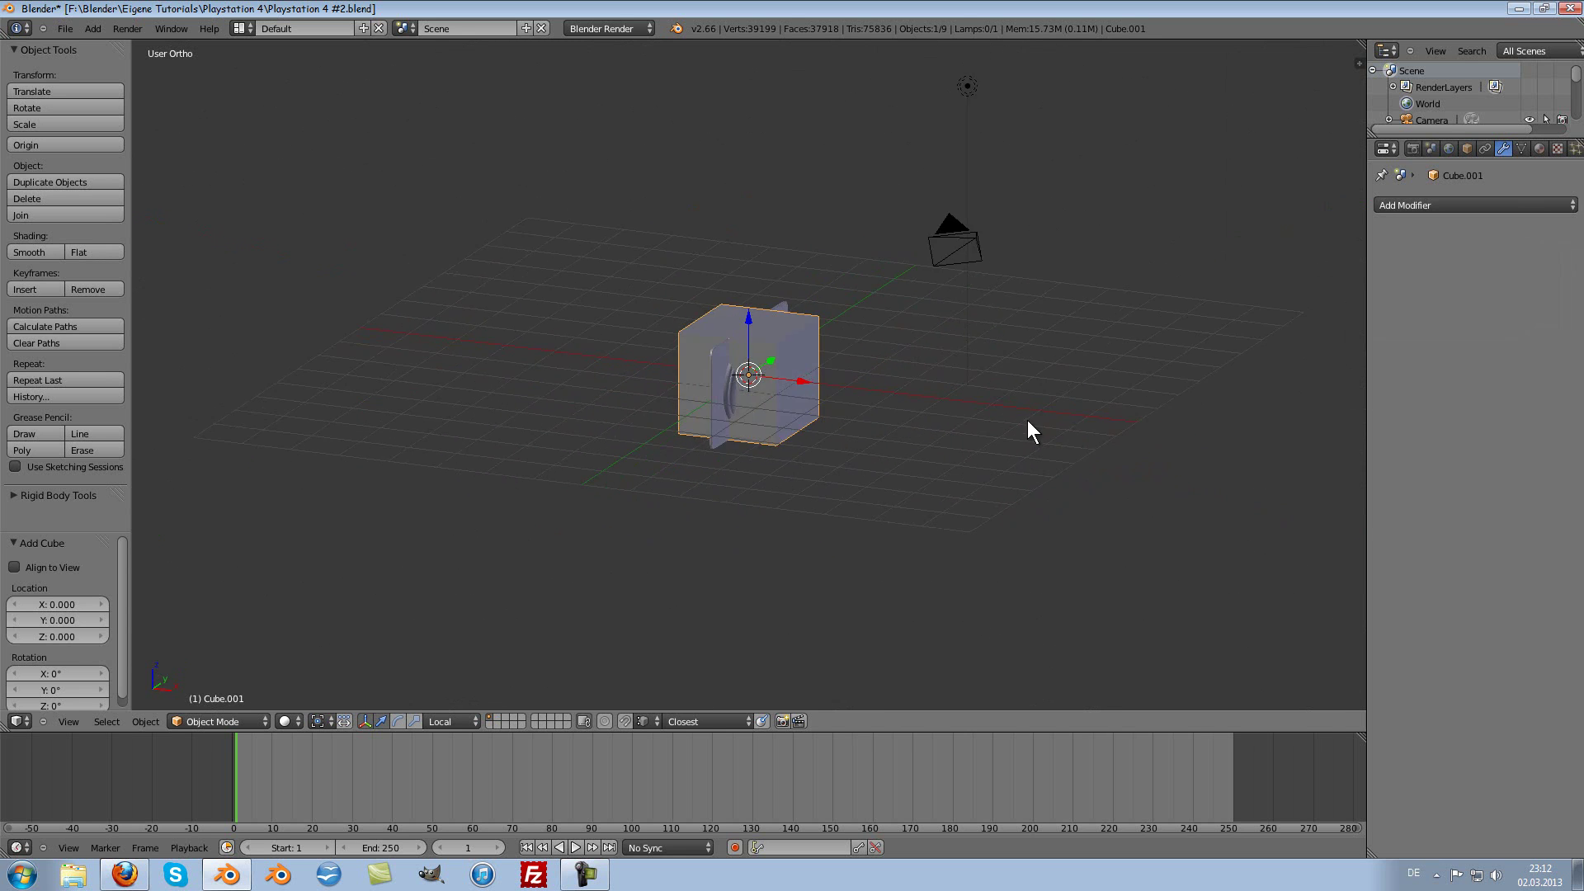
scroll(1073, 384, "up", 2)
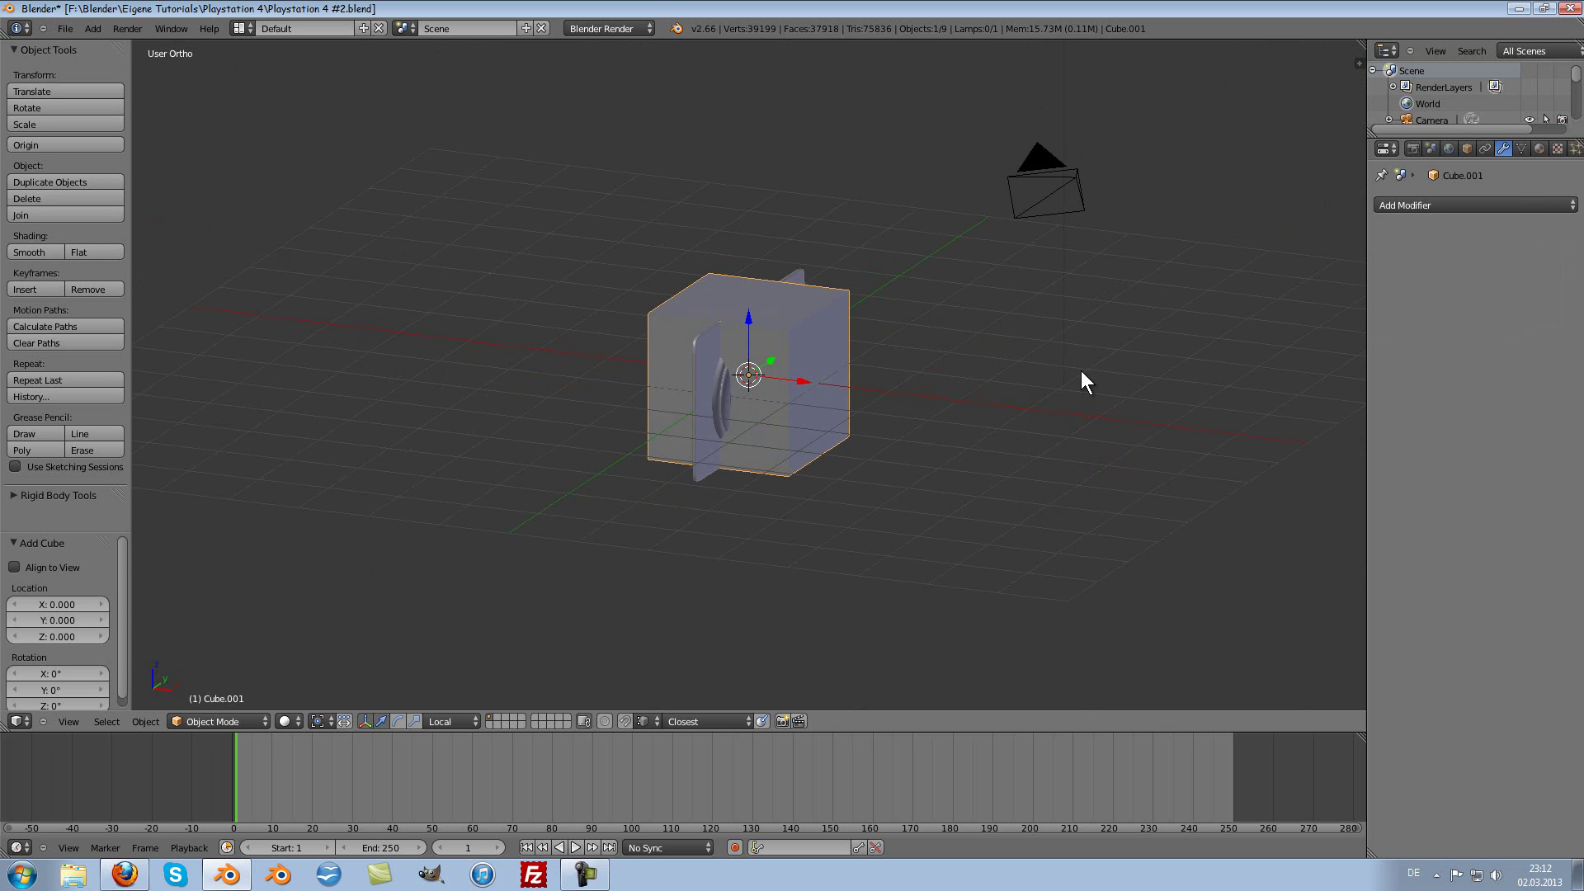
scroll(1077, 367, "down", 2)
scroll(1031, 346, "down", 2)
scroll(997, 322, "up", 3)
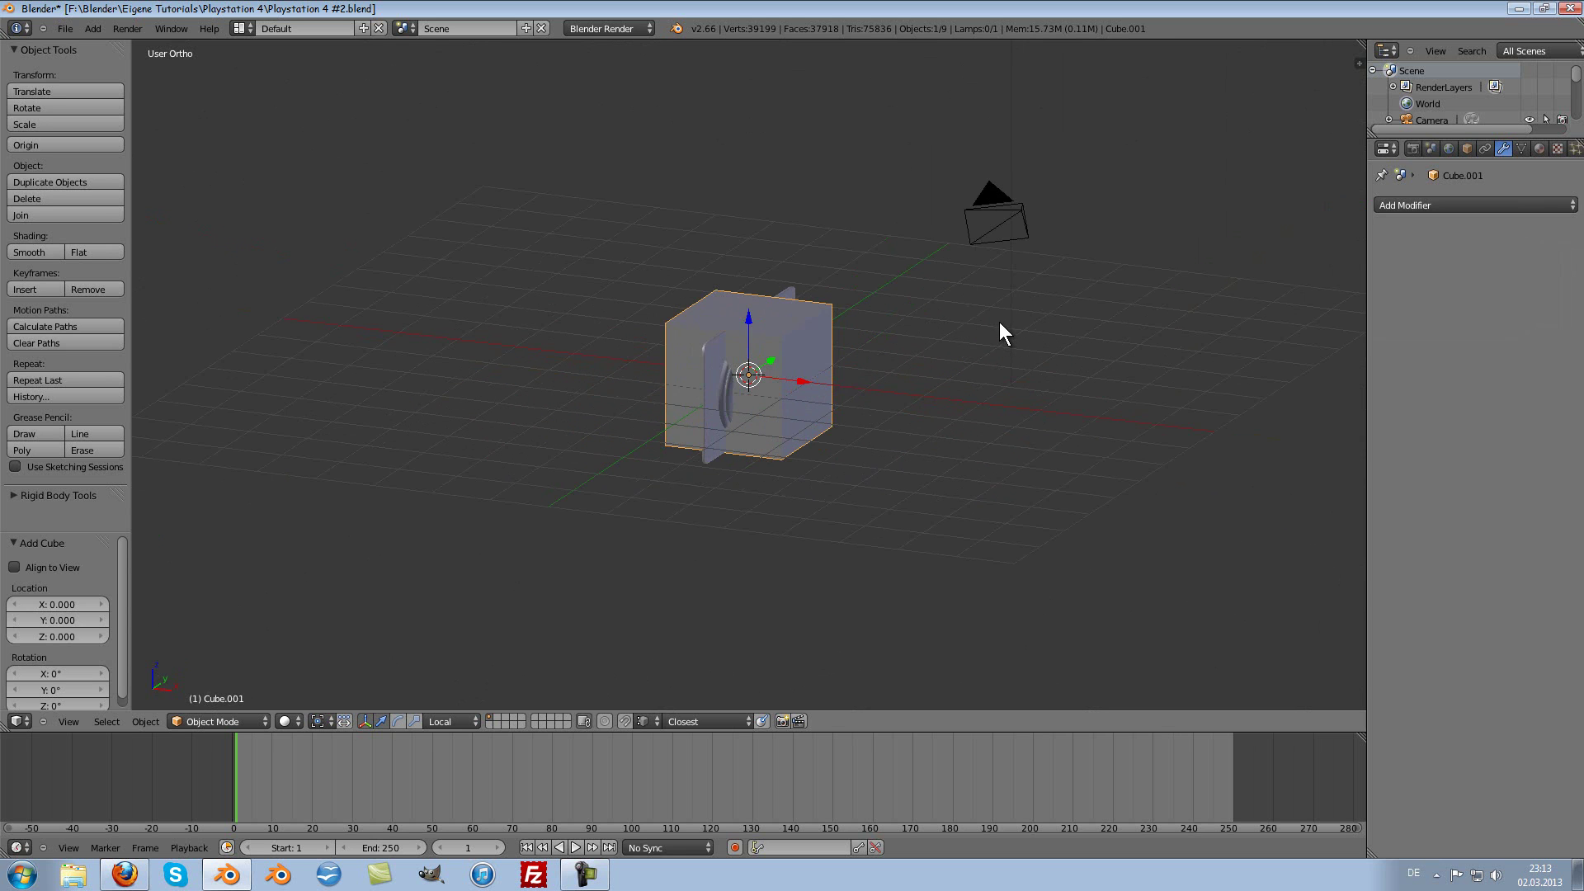
Step: Move the new cube 3.556 along X beside the controller plate
key("g")
key("x")
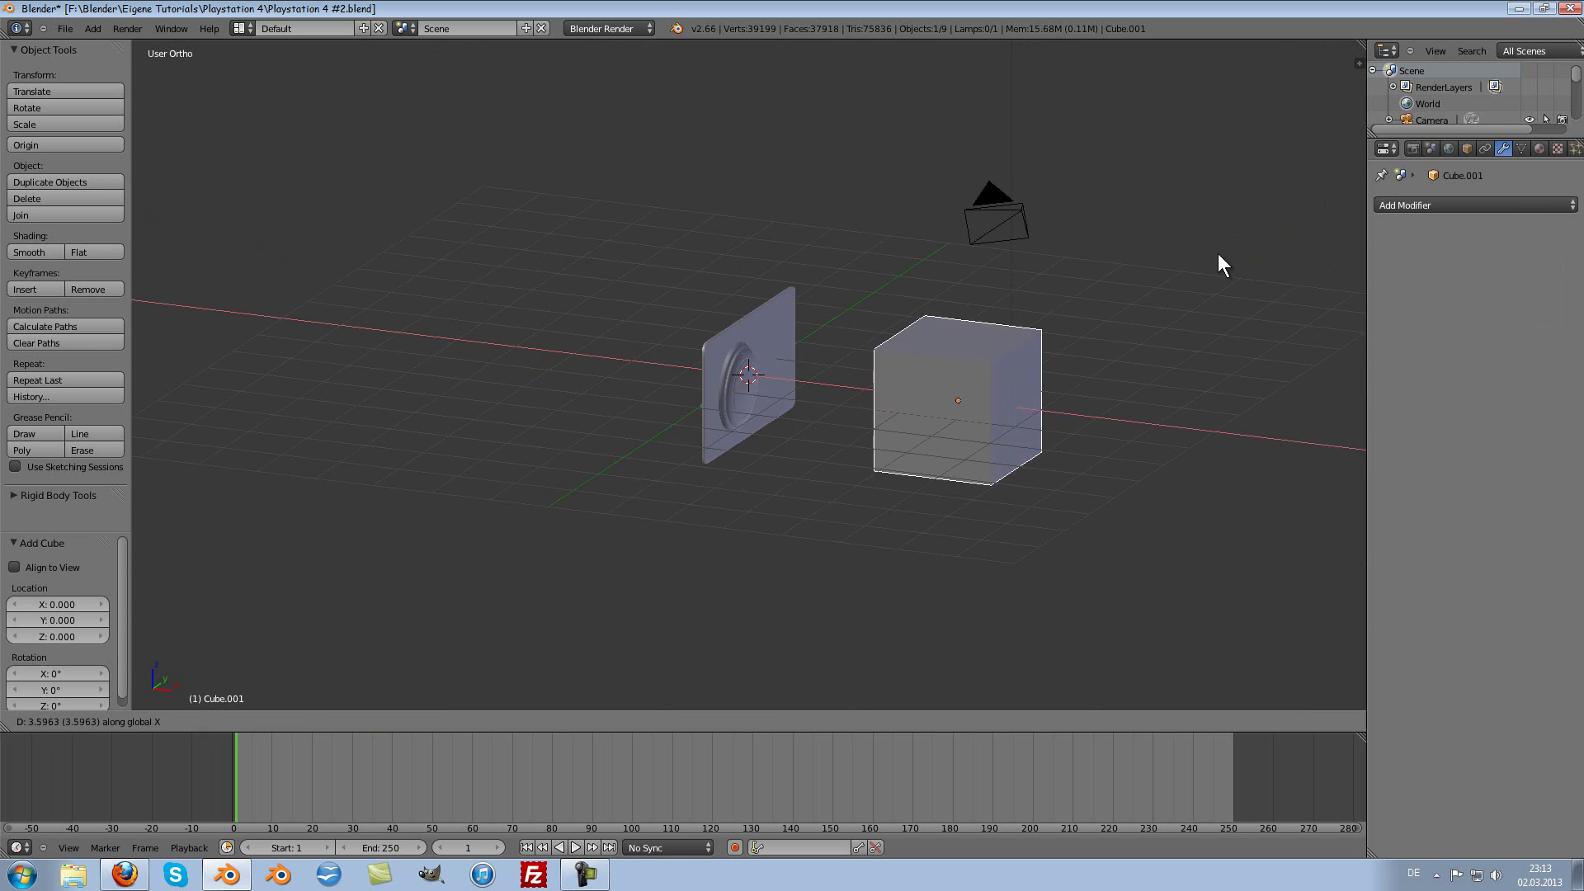
left_click(1217, 254)
scroll(1144, 503, "up", 3)
scroll(1146, 502, "up", 2)
mouse_move(1147, 501)
middle_mouse_down()
mouse_move(1181, 462)
mouse_move(1165, 473)
mouse_move(1239, 293)
middle_mouse_up()
Step: Add a Subdivision Surface modifier with viewport level 2 to the new cube
left_click(1424, 205)
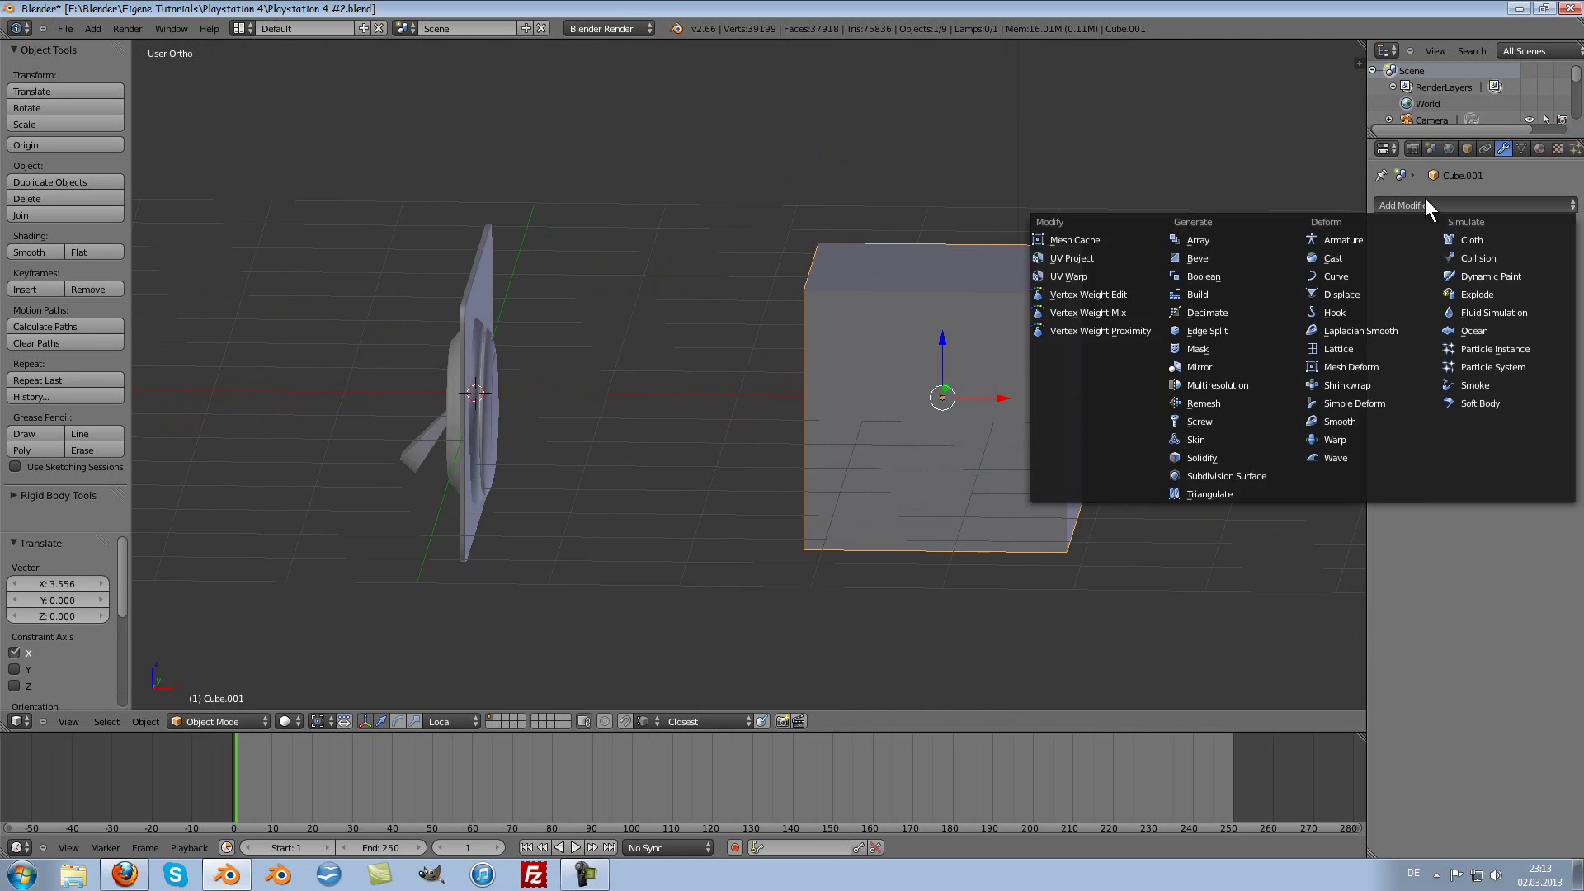
left_click(1260, 477)
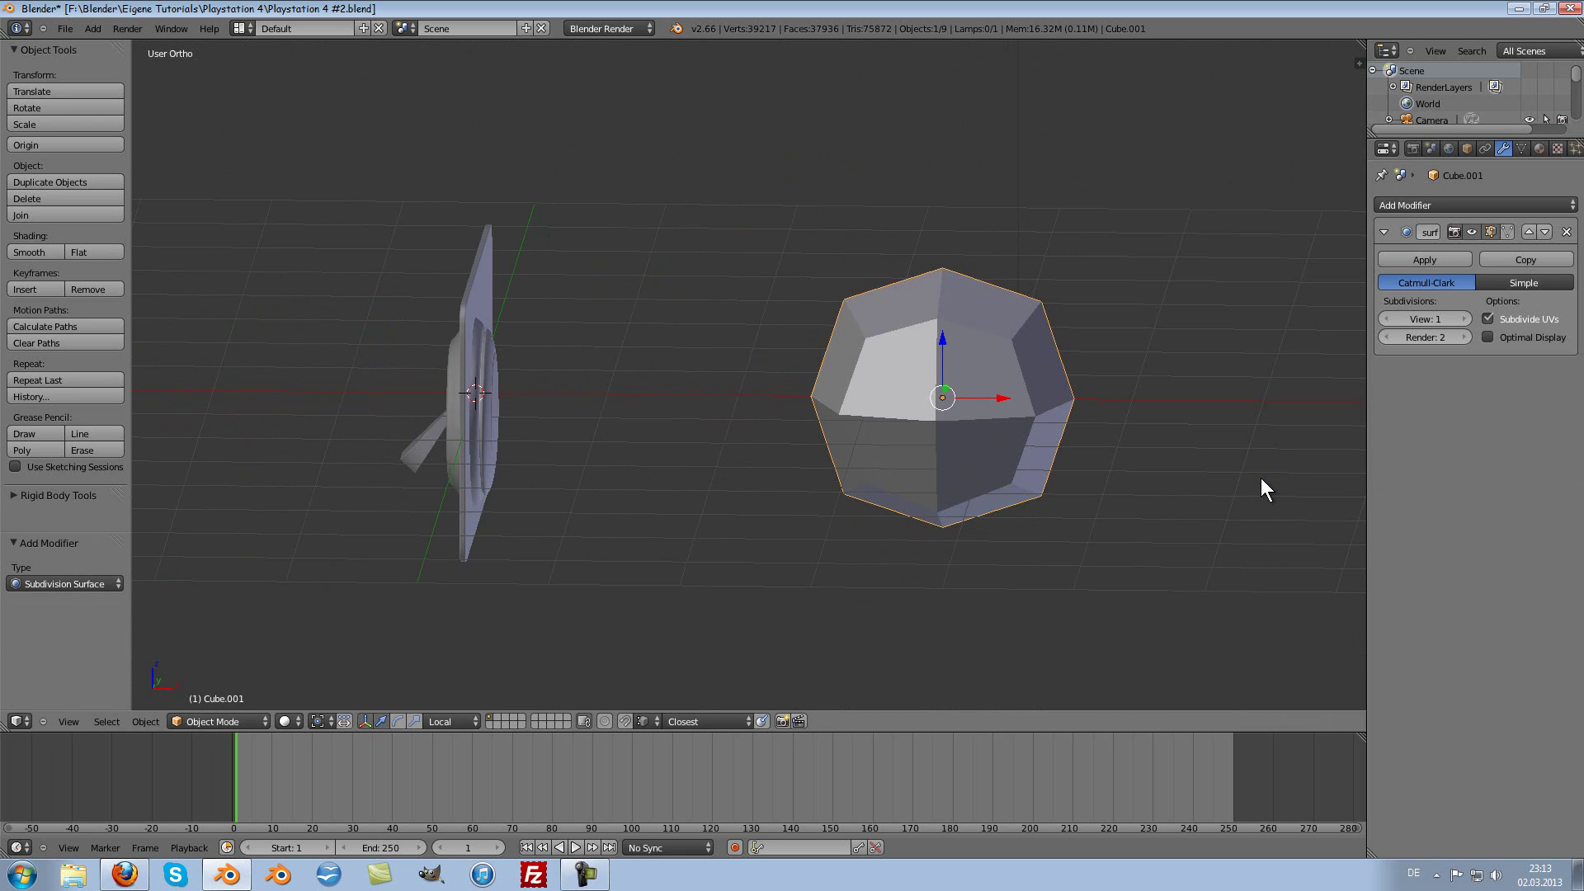
left_click(1466, 318)
mouse_move(1097, 424)
middle_mouse_down()
mouse_move(1130, 433)
mouse_move(1216, 385)
middle_mouse_up()
key("KP_Decimal")
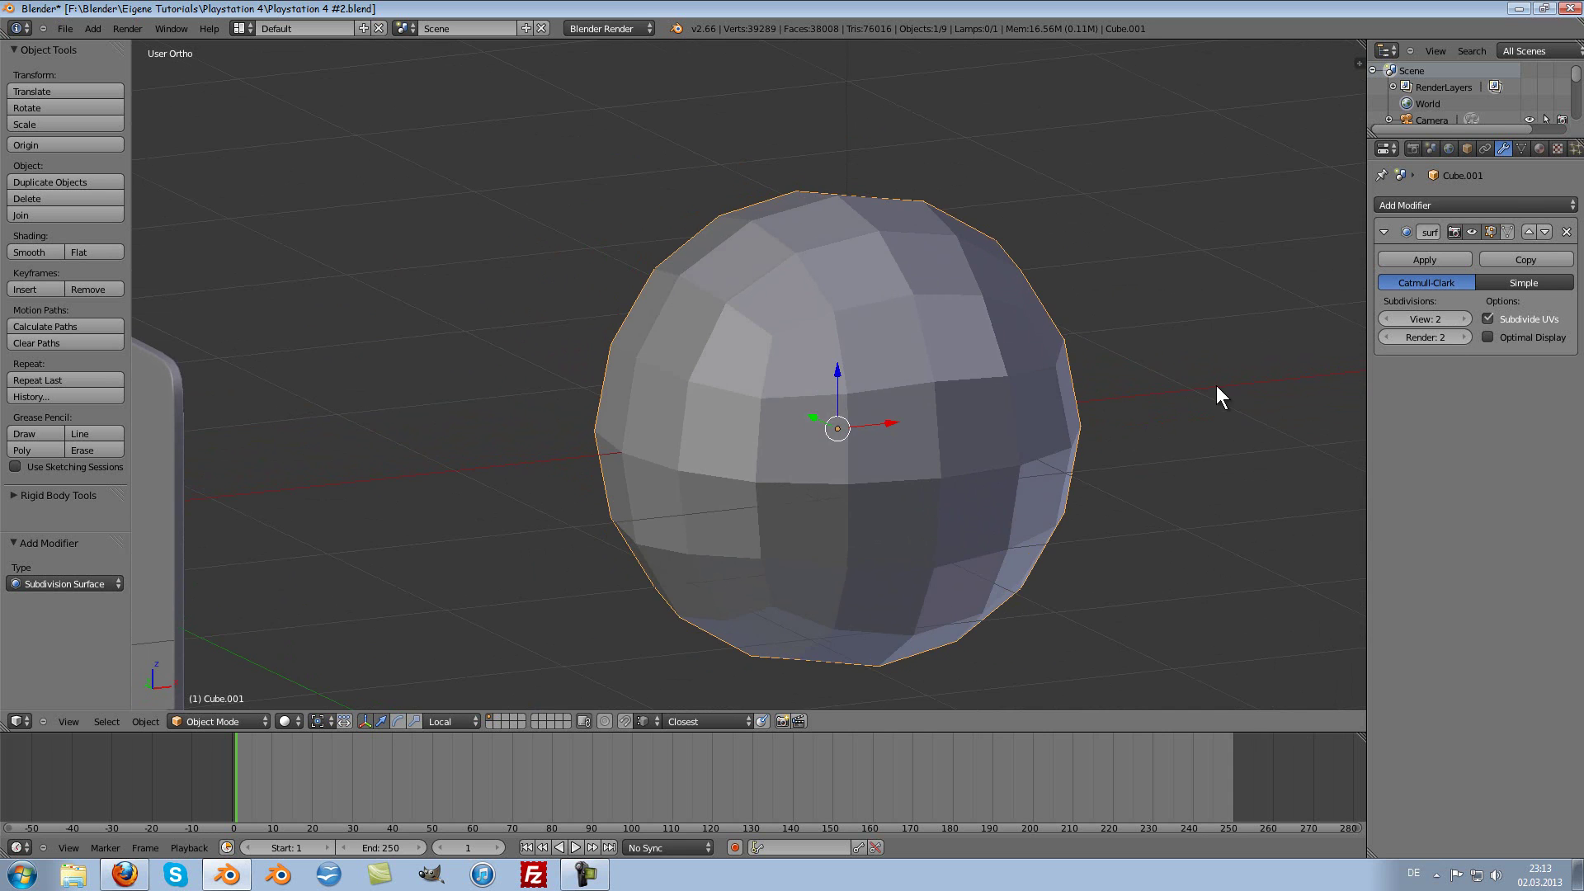
scroll(1216, 385, "down", 2)
mouse_move(977, 281)
middle_mouse_down()
mouse_move(767, 303)
mouse_move(791, 287)
mouse_move(1084, 322)
middle_mouse_up()
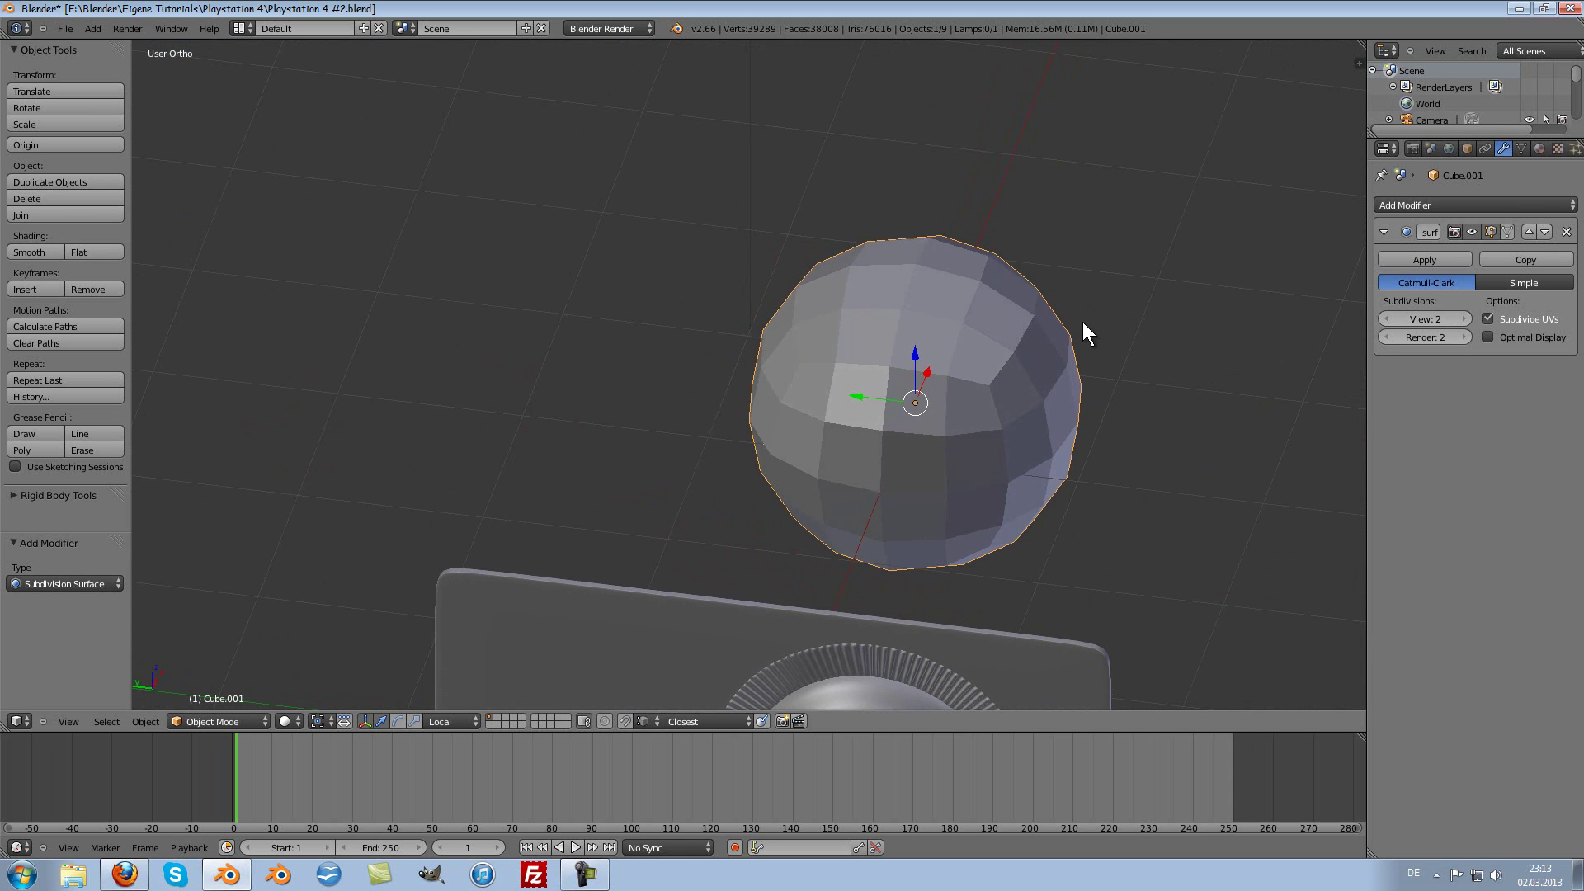
Step: In Edit Mode, begin scaling the cube's mesh along Y
key("Tab")
key("s")
key("y")
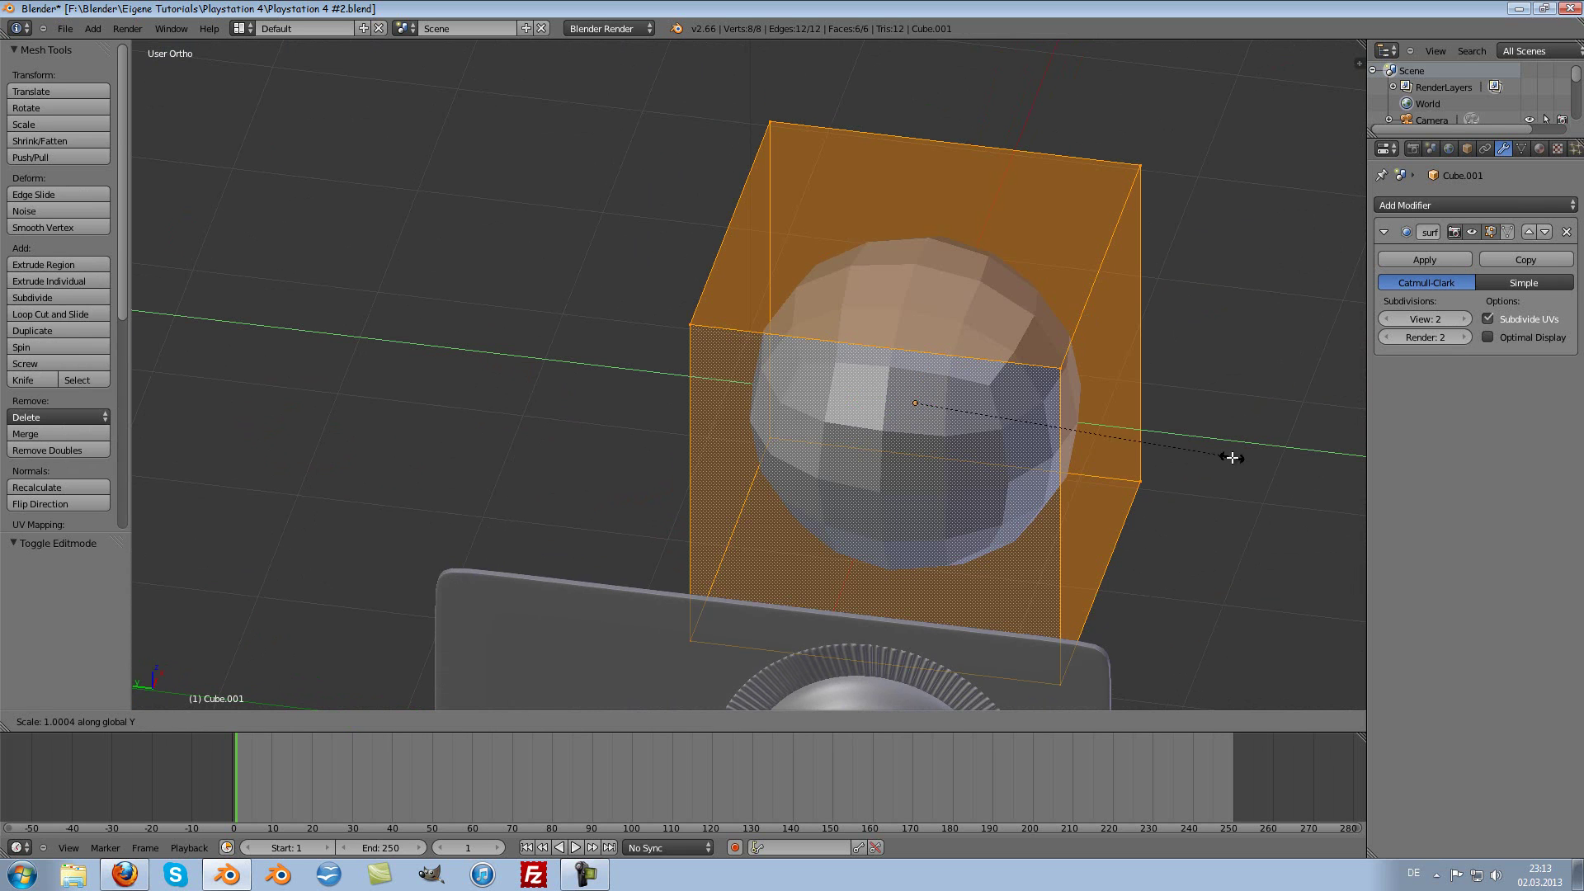
Step: Flatten the cube along Y into a thin slab (0.0716)
left_click(927, 398)
scroll(1027, 430, "up", 2)
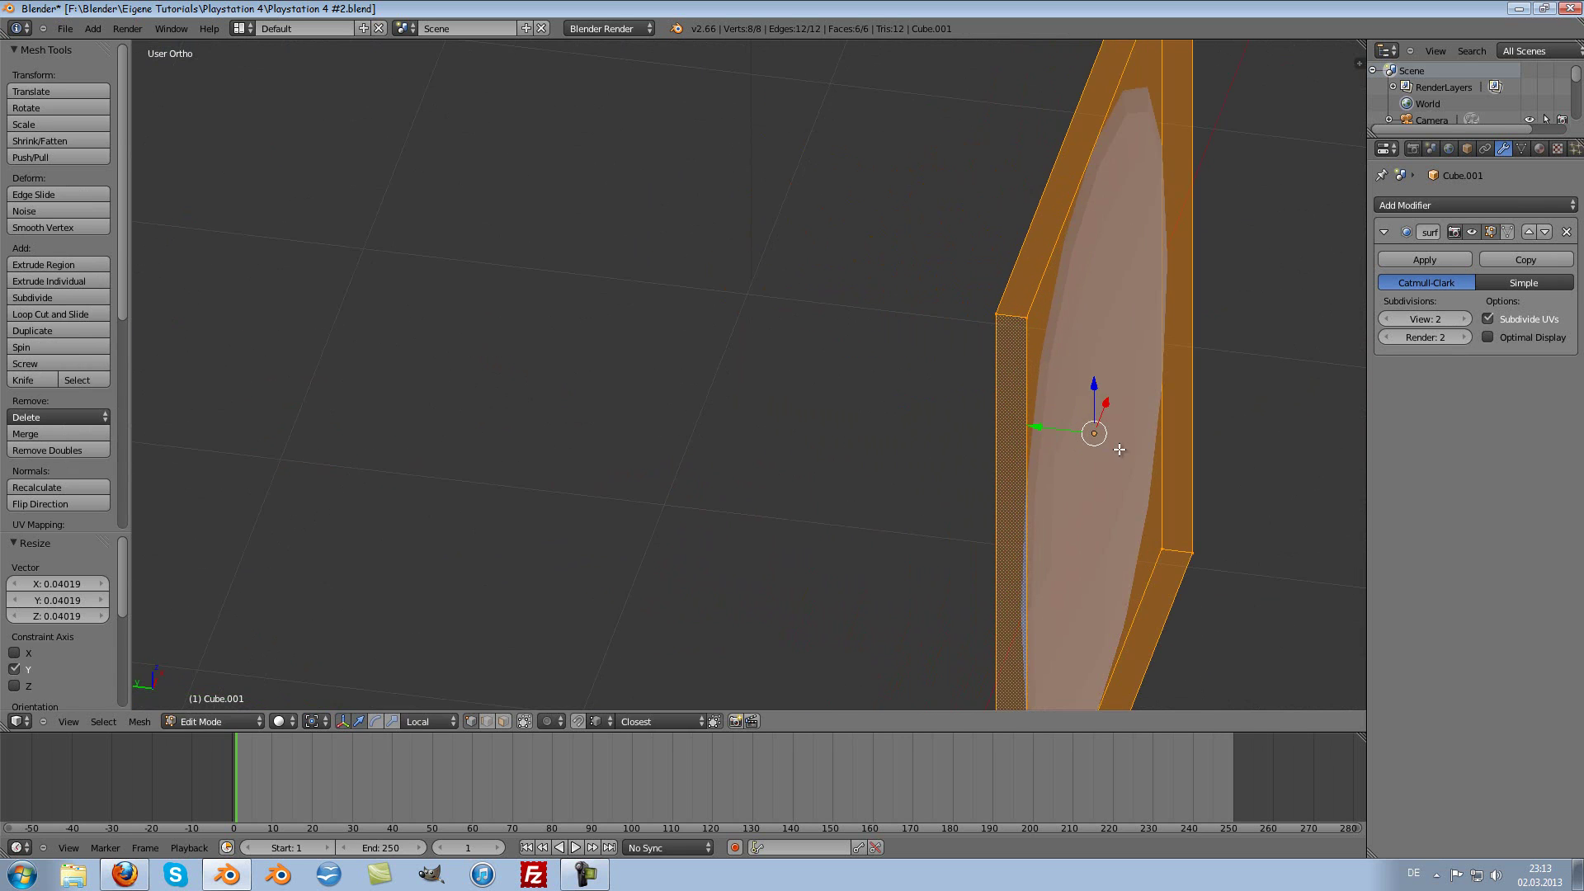
scroll(1089, 442, "down", 1)
mouse_move(1089, 443)
middle_mouse_down()
mouse_move(926, 409)
mouse_move(781, 434)
mouse_move(926, 428)
mouse_move(884, 438)
middle_mouse_up()
Step: Shrink the slab uniformly to 0.612
key("s")
left_click(870, 410)
scroll(898, 441, "down", 2)
scroll(894, 428, "up", 4)
scroll(908, 413, "up", 1)
mouse_move(966, 329)
middle_mouse_down()
mouse_move(976, 520)
mouse_move(959, 529)
mouse_move(961, 503)
middle_mouse_up()
scroll(976, 519, "up", 3)
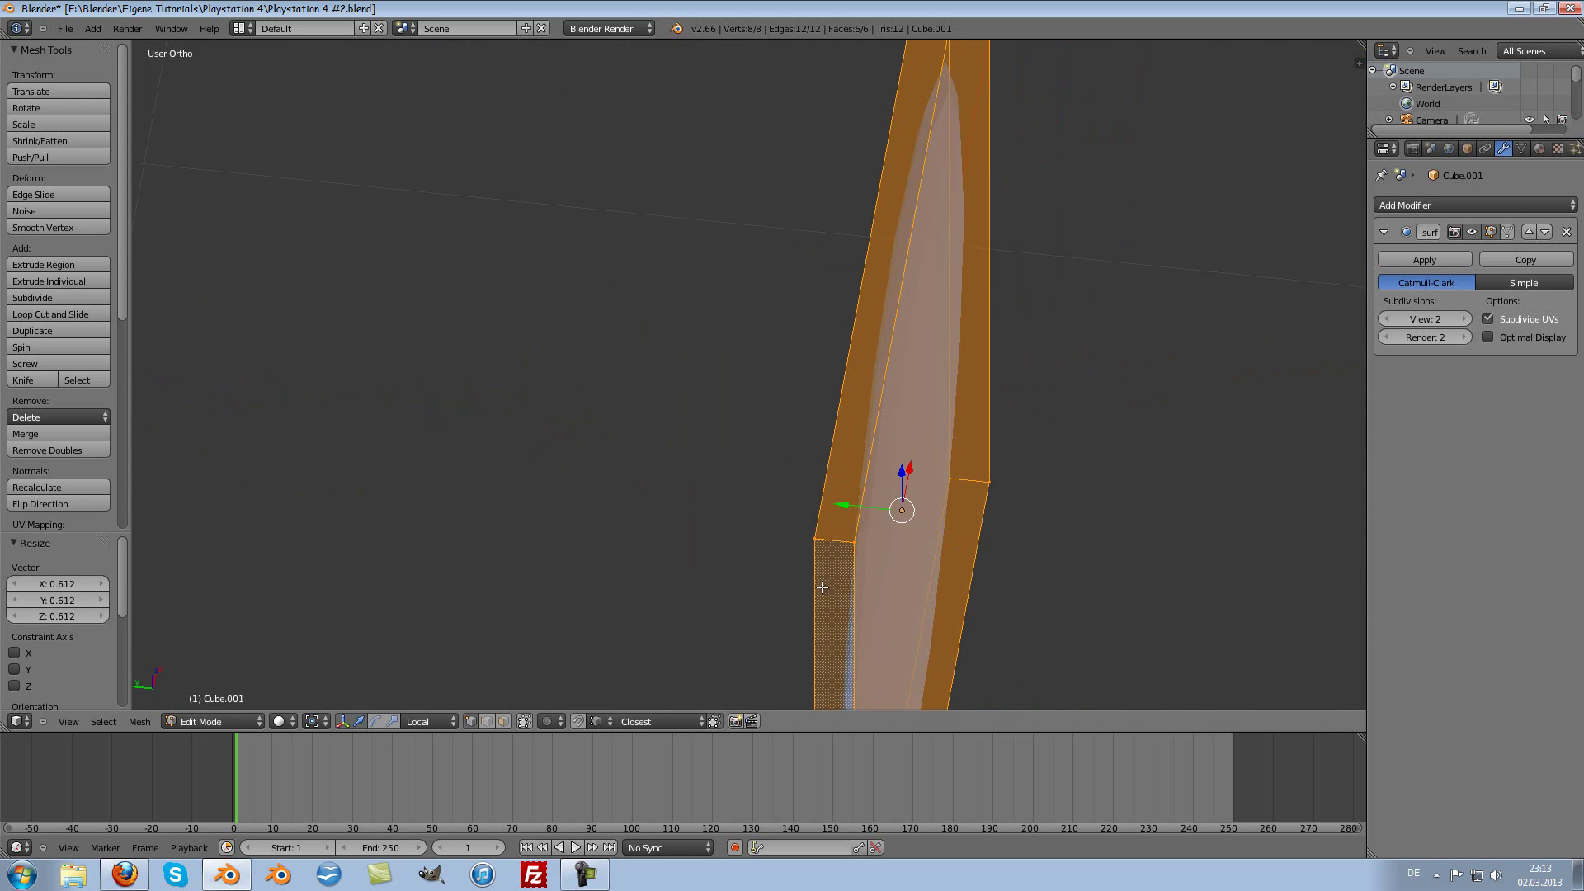
Step: Add a two-cut edge loop, scale it 2.709 along Y, and view from the front
key("ctrl+r")
scroll(960, 501, "up", 1)
left_click(961, 499)
key("s")
key("y")
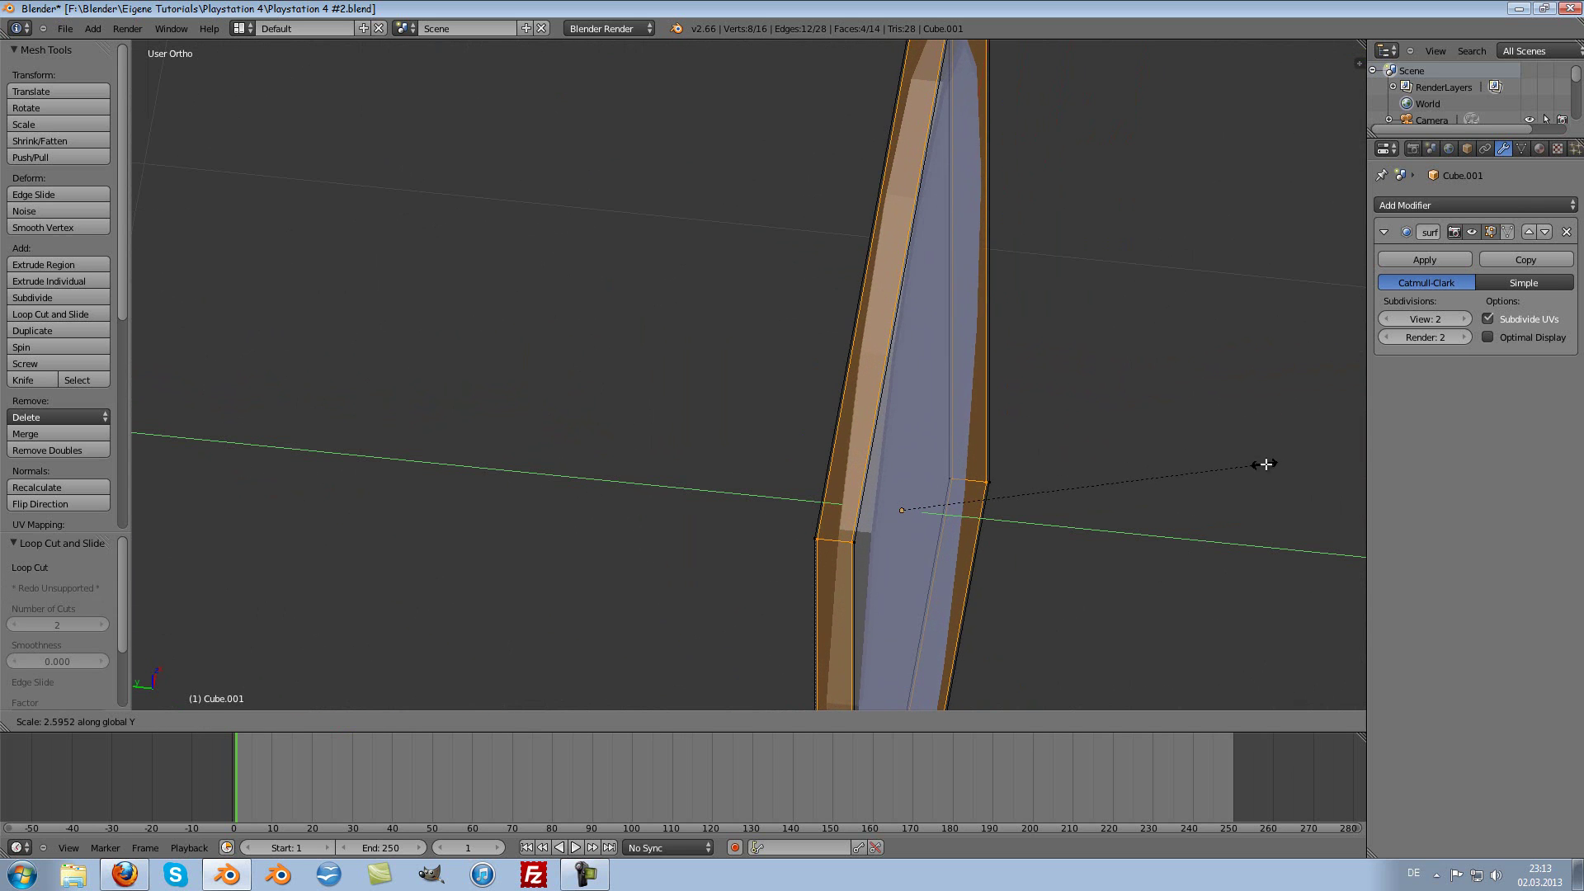
left_click(1280, 459)
middle_click_drag(1125, 484, 871, 398)
key("KP_1")
Step: Squash the whole slab mesh along Z to 0.475
key("a")
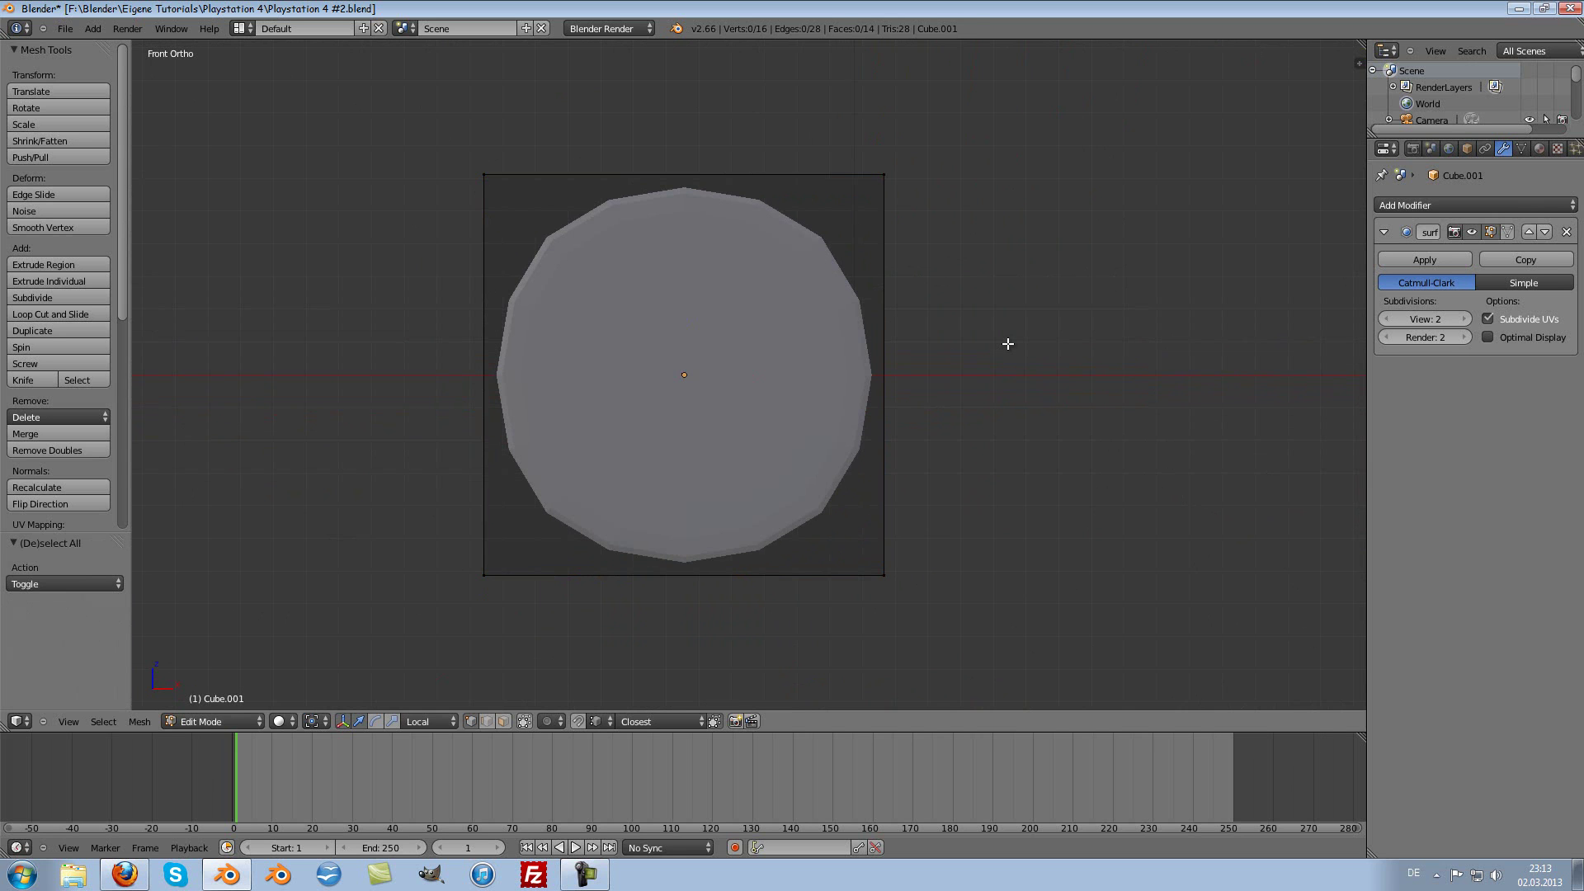
key("a")
key("s")
key("z")
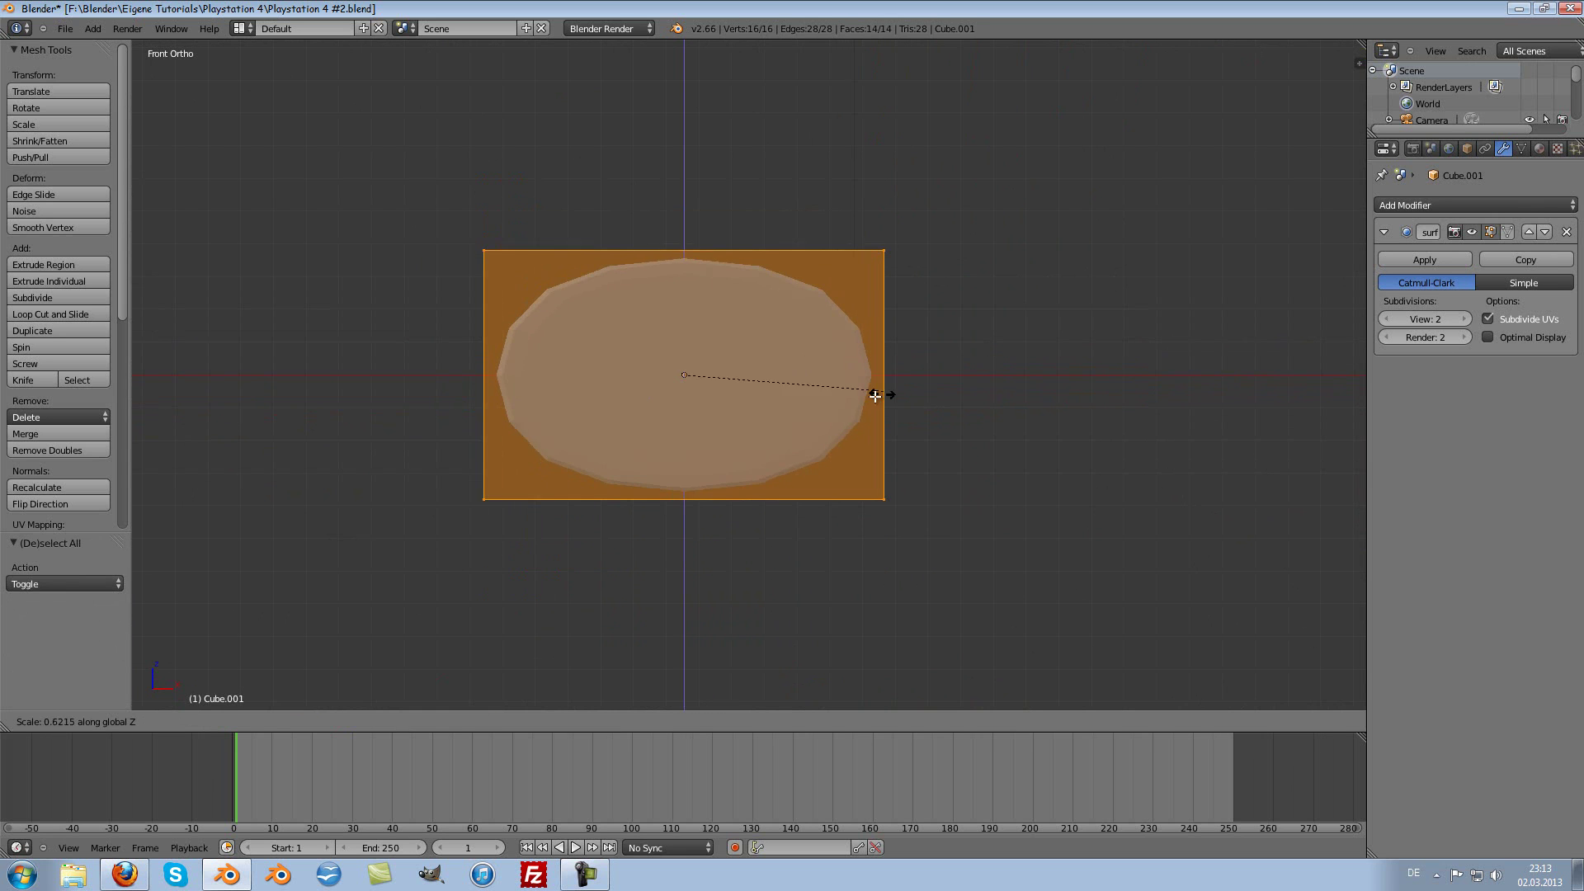
left_click(835, 396)
scroll(838, 393, "down", 3)
scroll(838, 389, "up", 4)
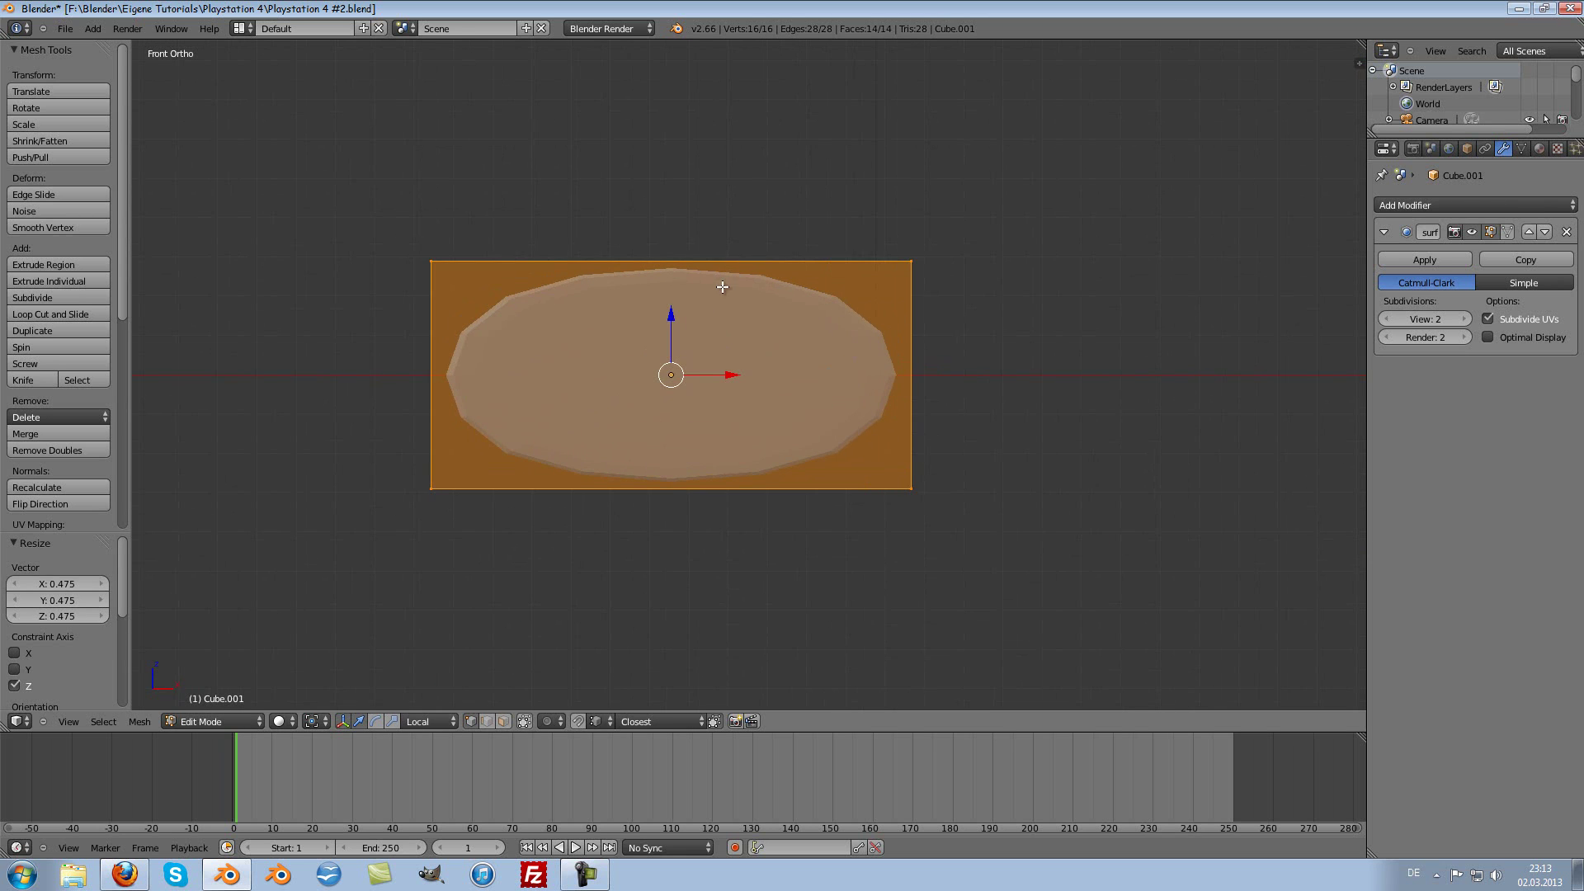
Step: Add three vertical edge loops across the slab
key("a")
key("ctrl+r")
scroll(723, 287, "up", 1)
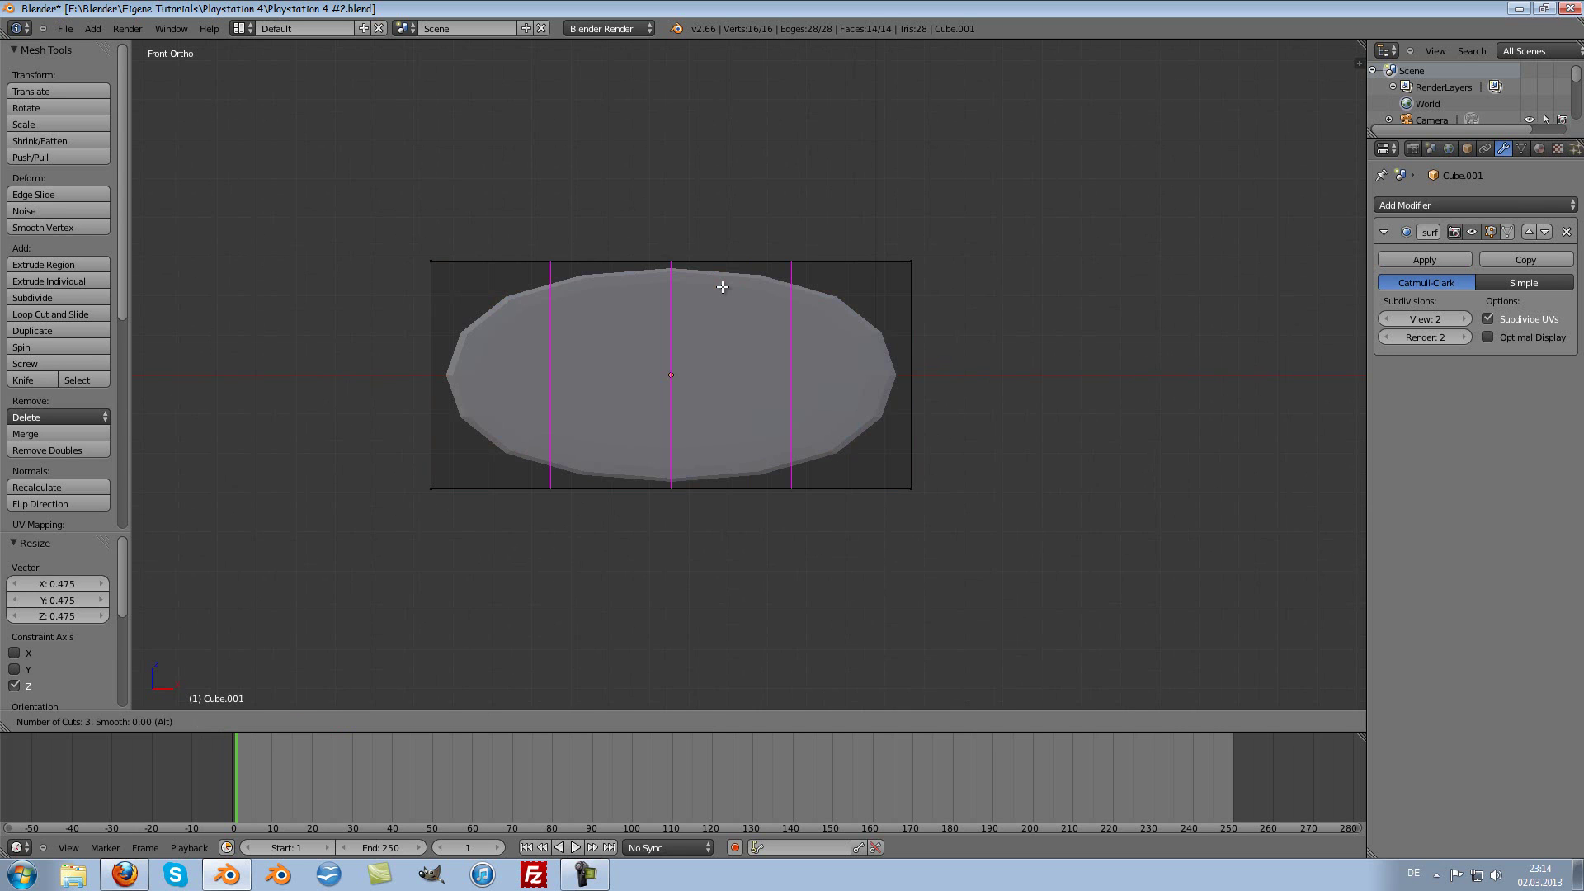
left_click(723, 287)
Step: Spread the left and right outer loops 1.453 along X, then start a horizontal loop cut
key("a")
key("c")
left_click_drag(544, 456, 548, 231)
left_click_drag(805, 518, 785, 382)
key("Escape")
key("s")
key("x")
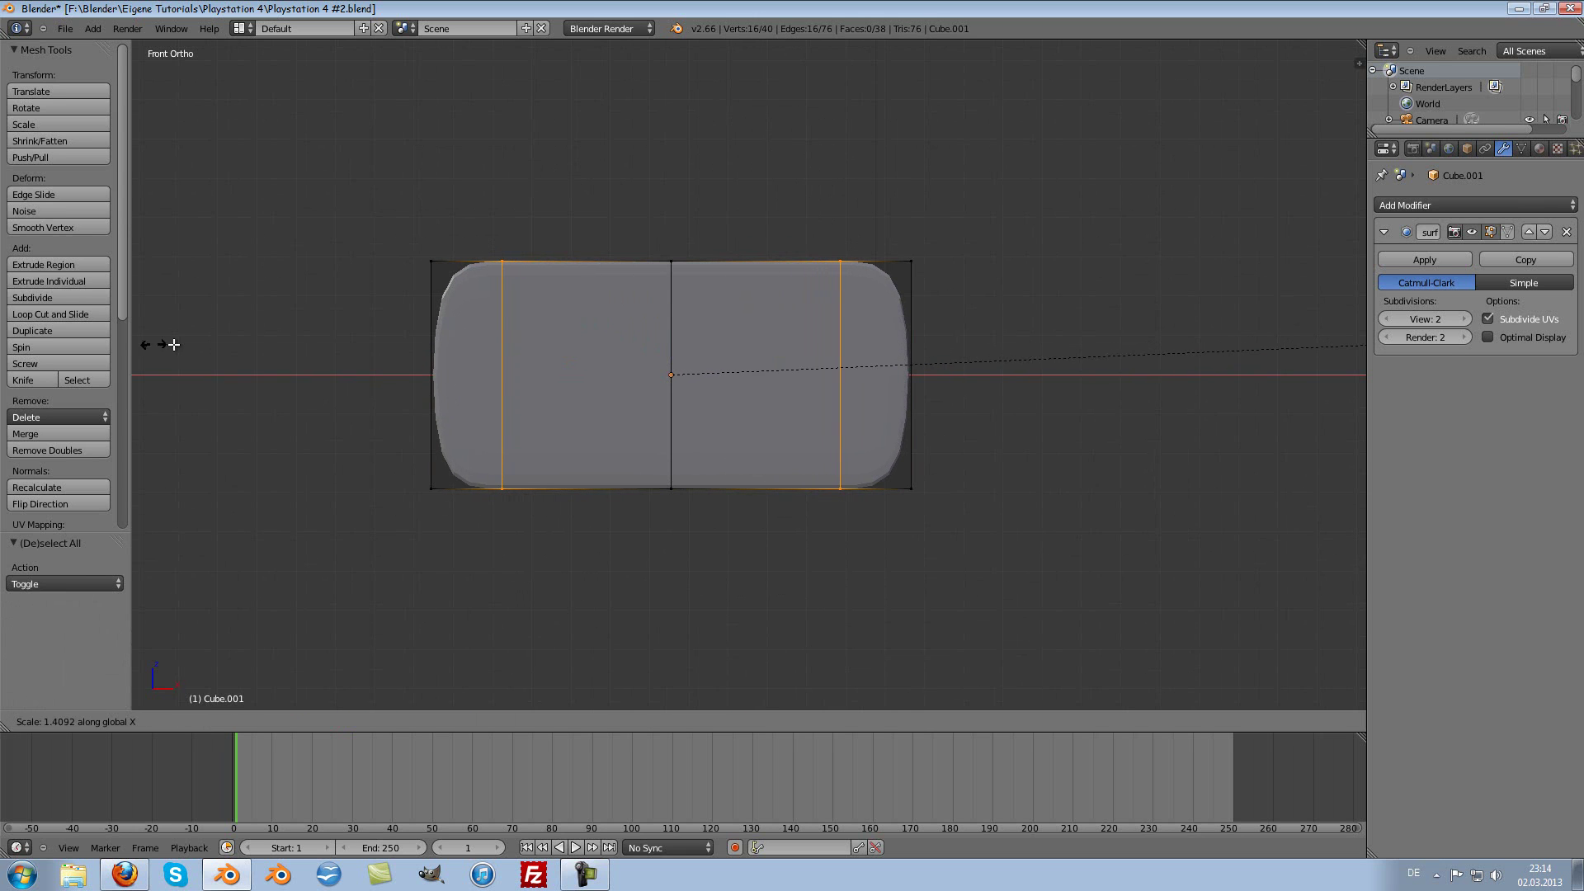
left_click(176, 343)
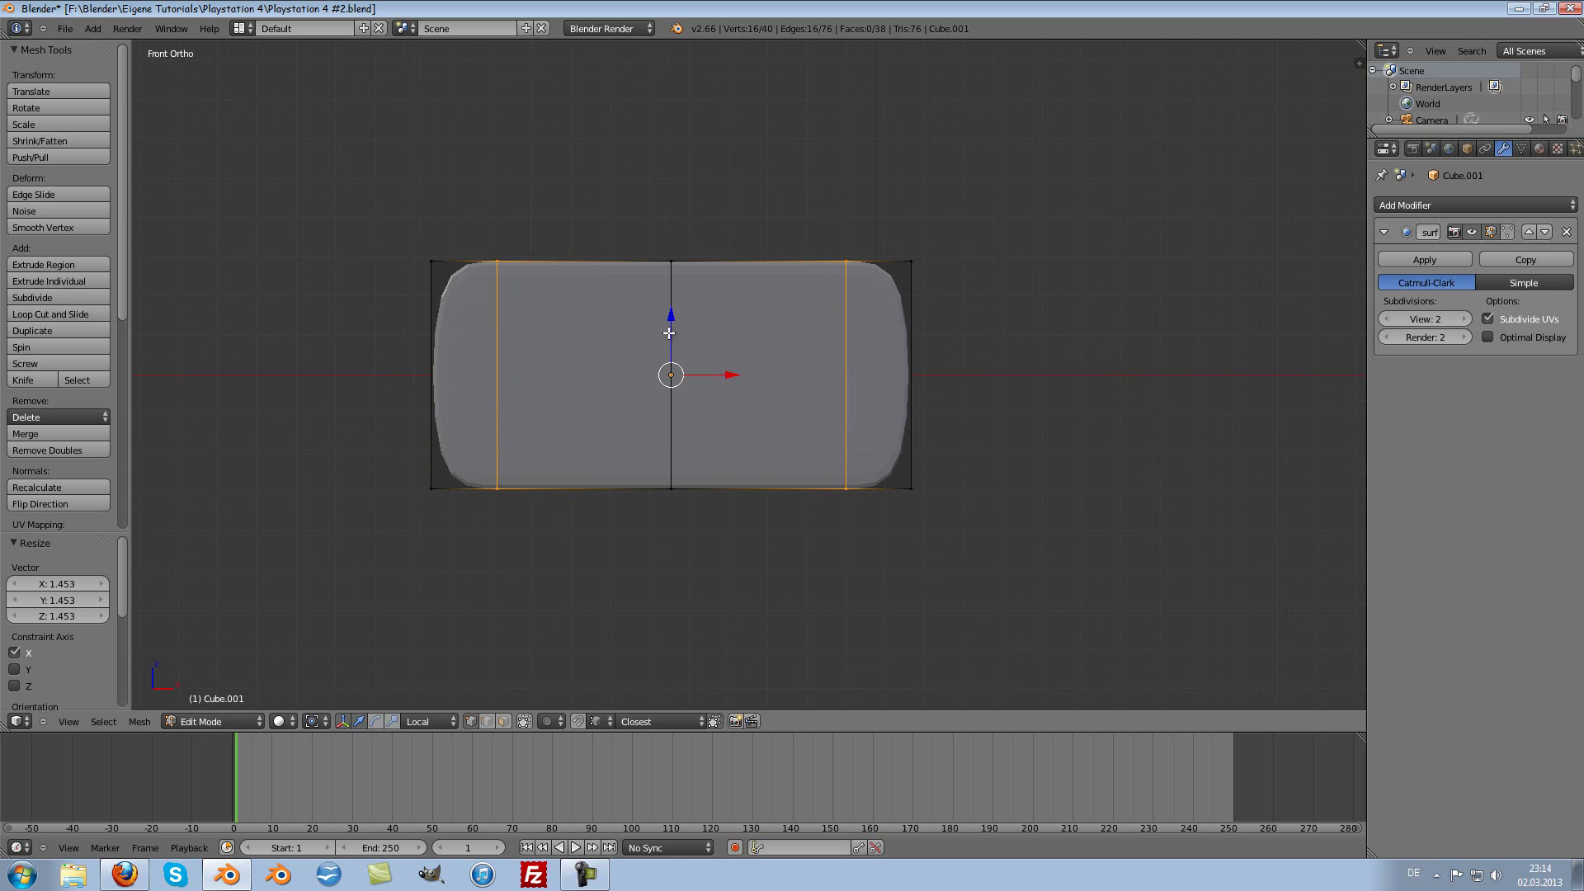
key("ctrl+r")
scroll(821, 374, "up", 1)
Step: Place two centred horizontal edge loops and stretch the middle band taller along Z
left_click(825, 373)
right_click(827, 373)
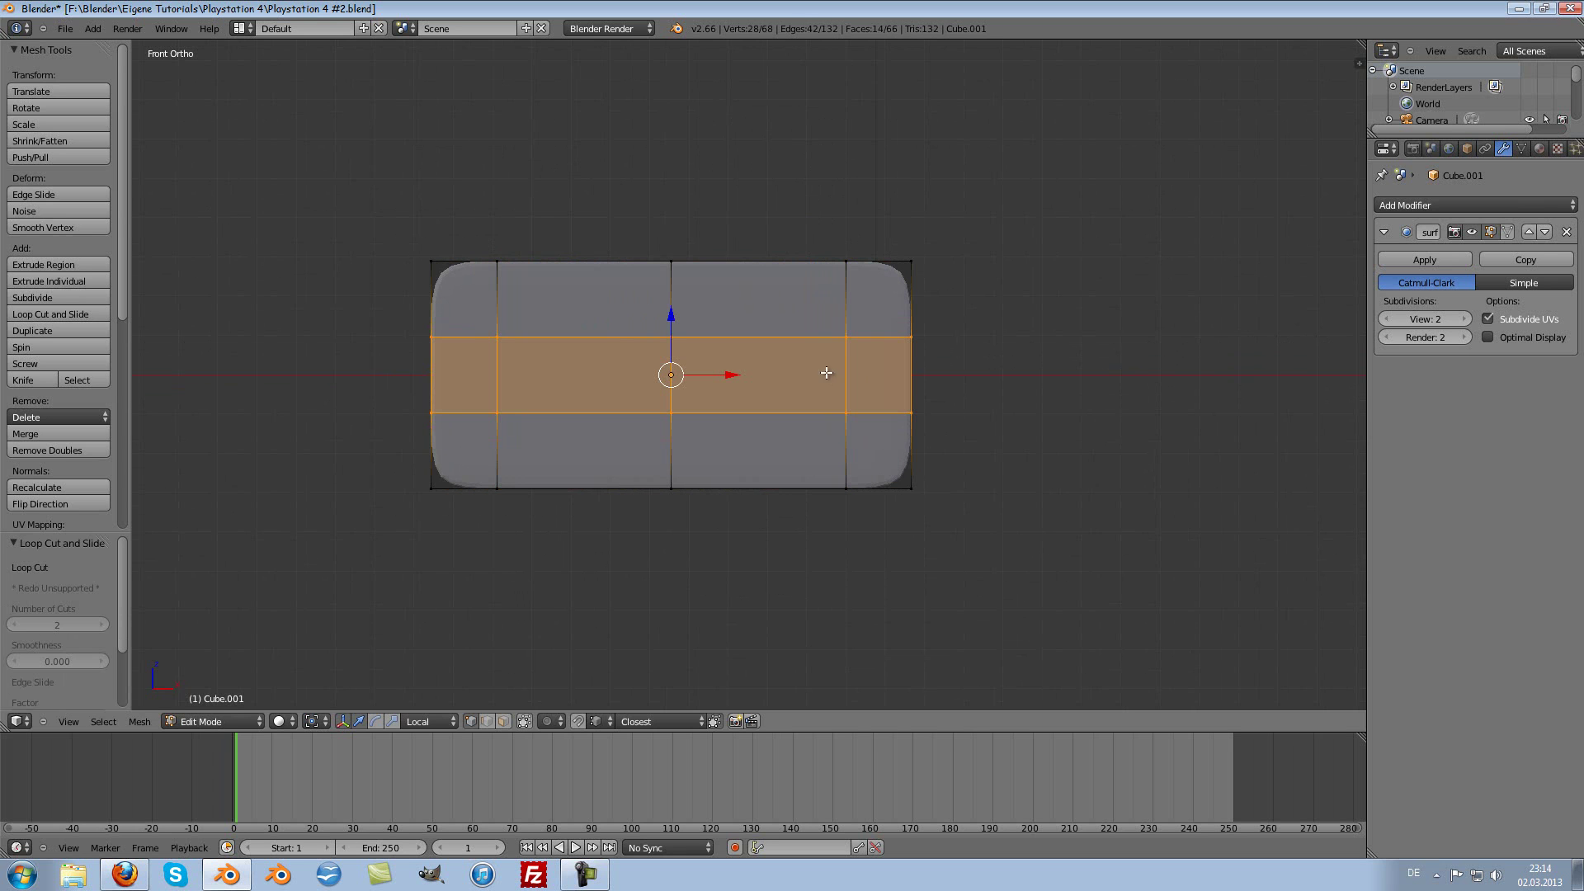
key("s")
key("z")
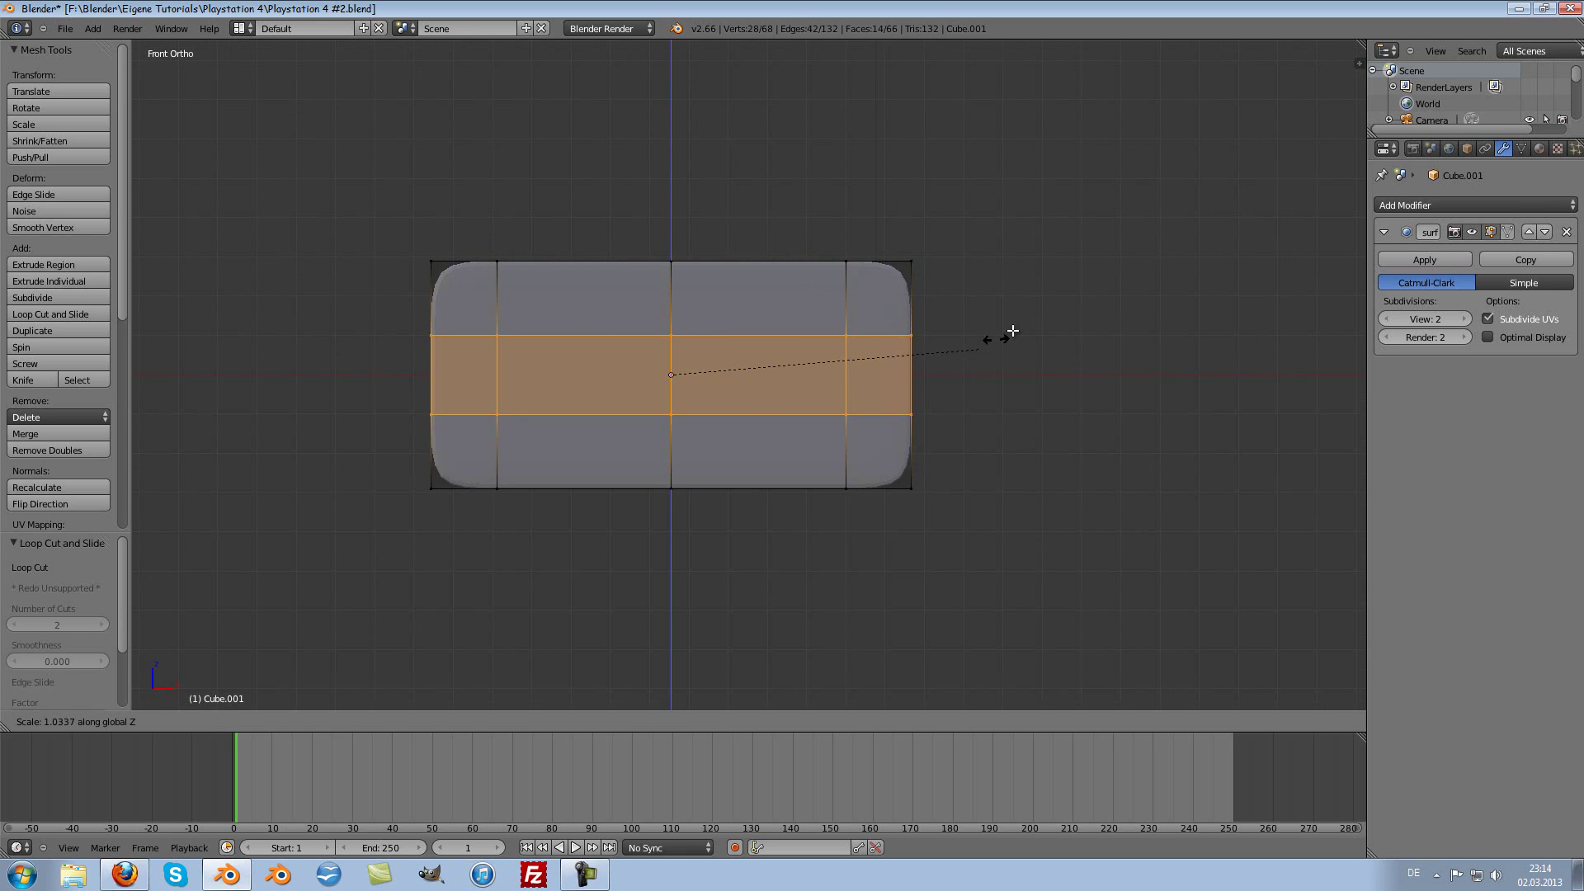
left_click(1070, 283)
scroll(919, 269, "up", 1)
scroll(945, 272, "up", 2)
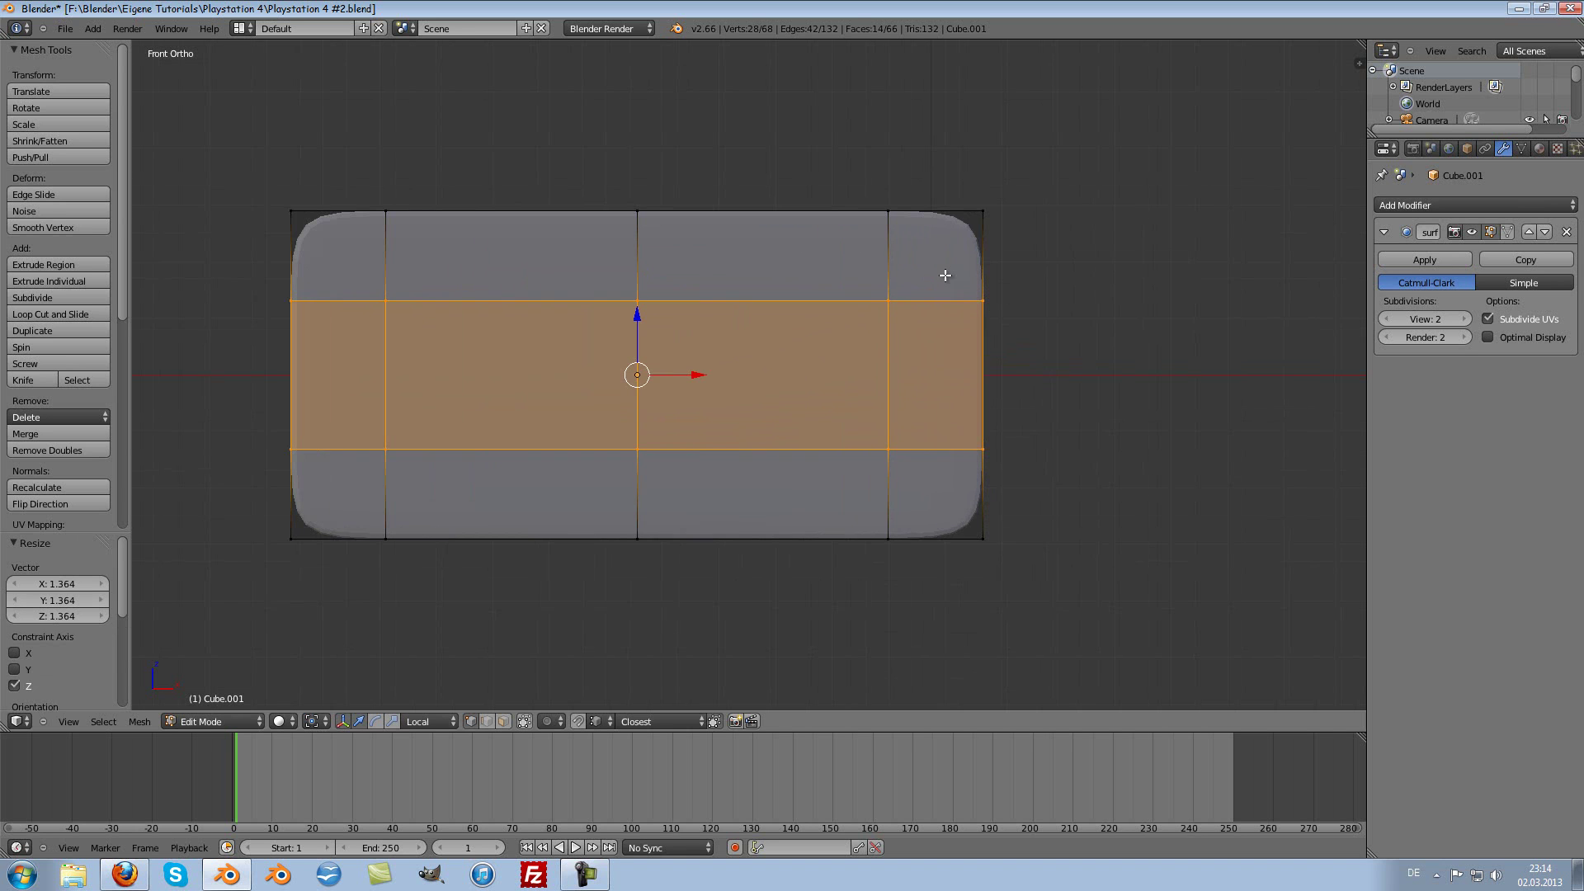
scroll(945, 272, "up", 2, "shift")
scroll(969, 283, "up", 3, "shift")
Step: Select the four corner vertex groups and squash them toward the middle along Z
key("a")
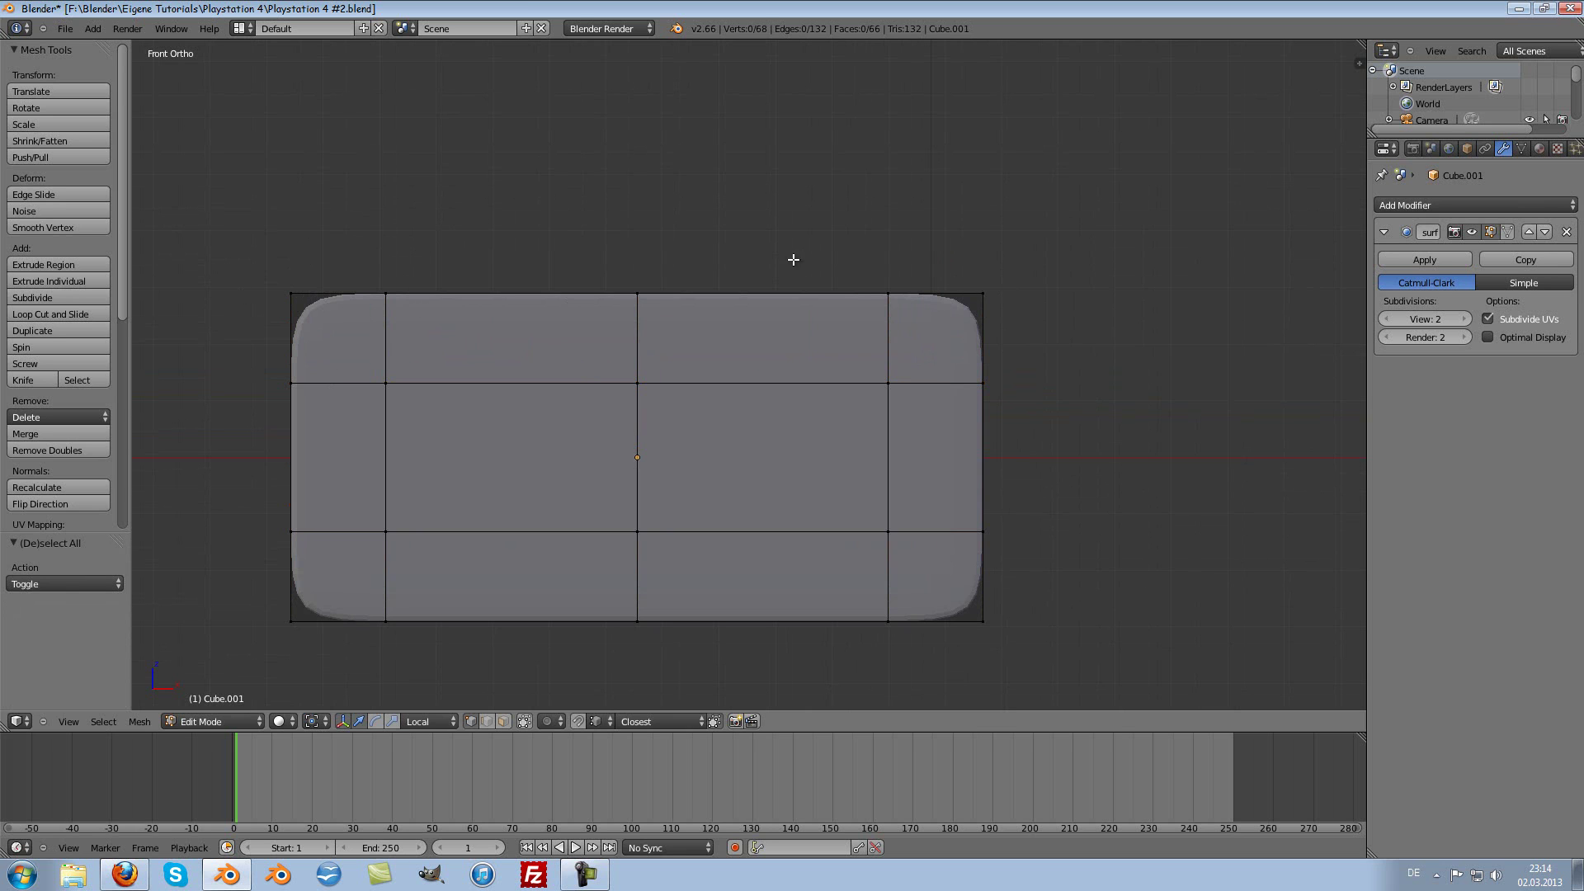
key("a")
key("a")
key("c")
left_click_drag(400, 283, 379, 283)
left_click_drag(898, 264, 997, 290)
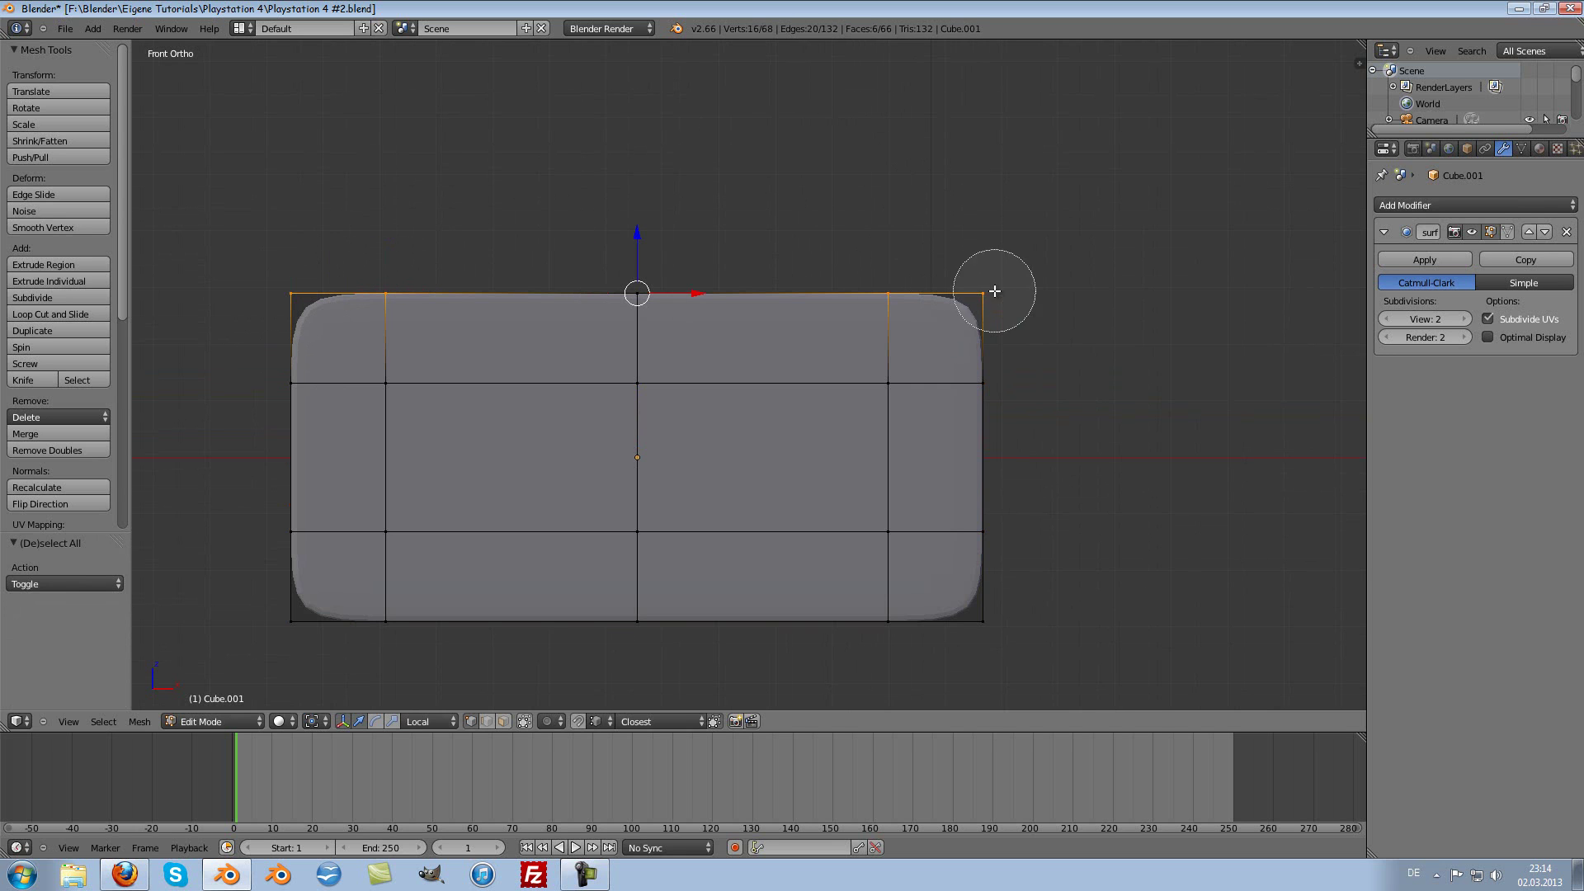
left_click_drag(1018, 608, 897, 637)
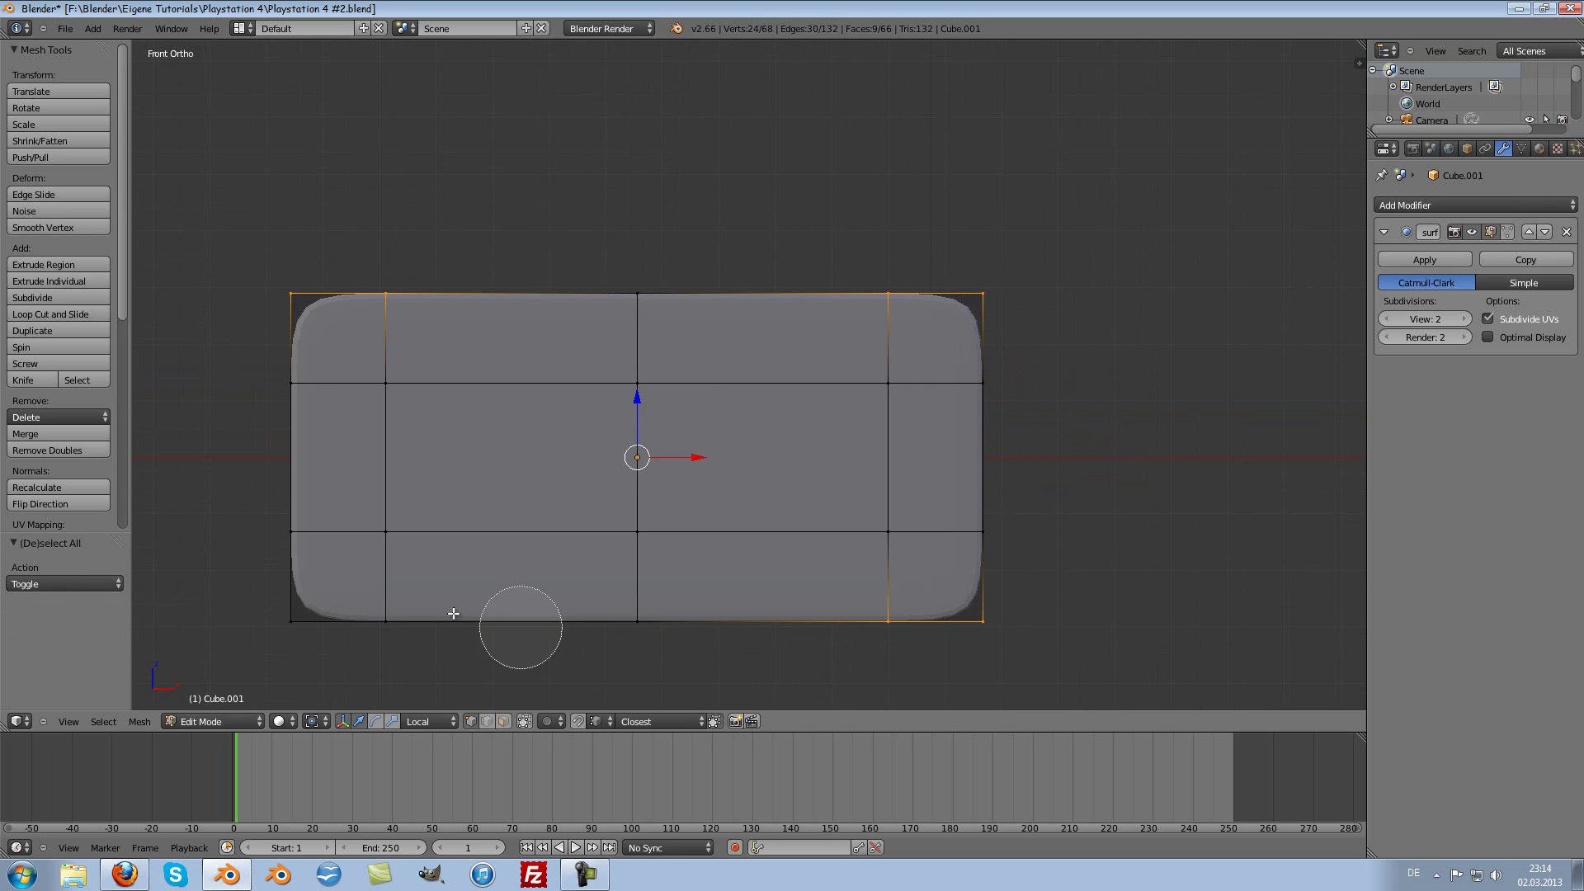
left_click_drag(284, 639, 370, 636)
right_click(370, 636)
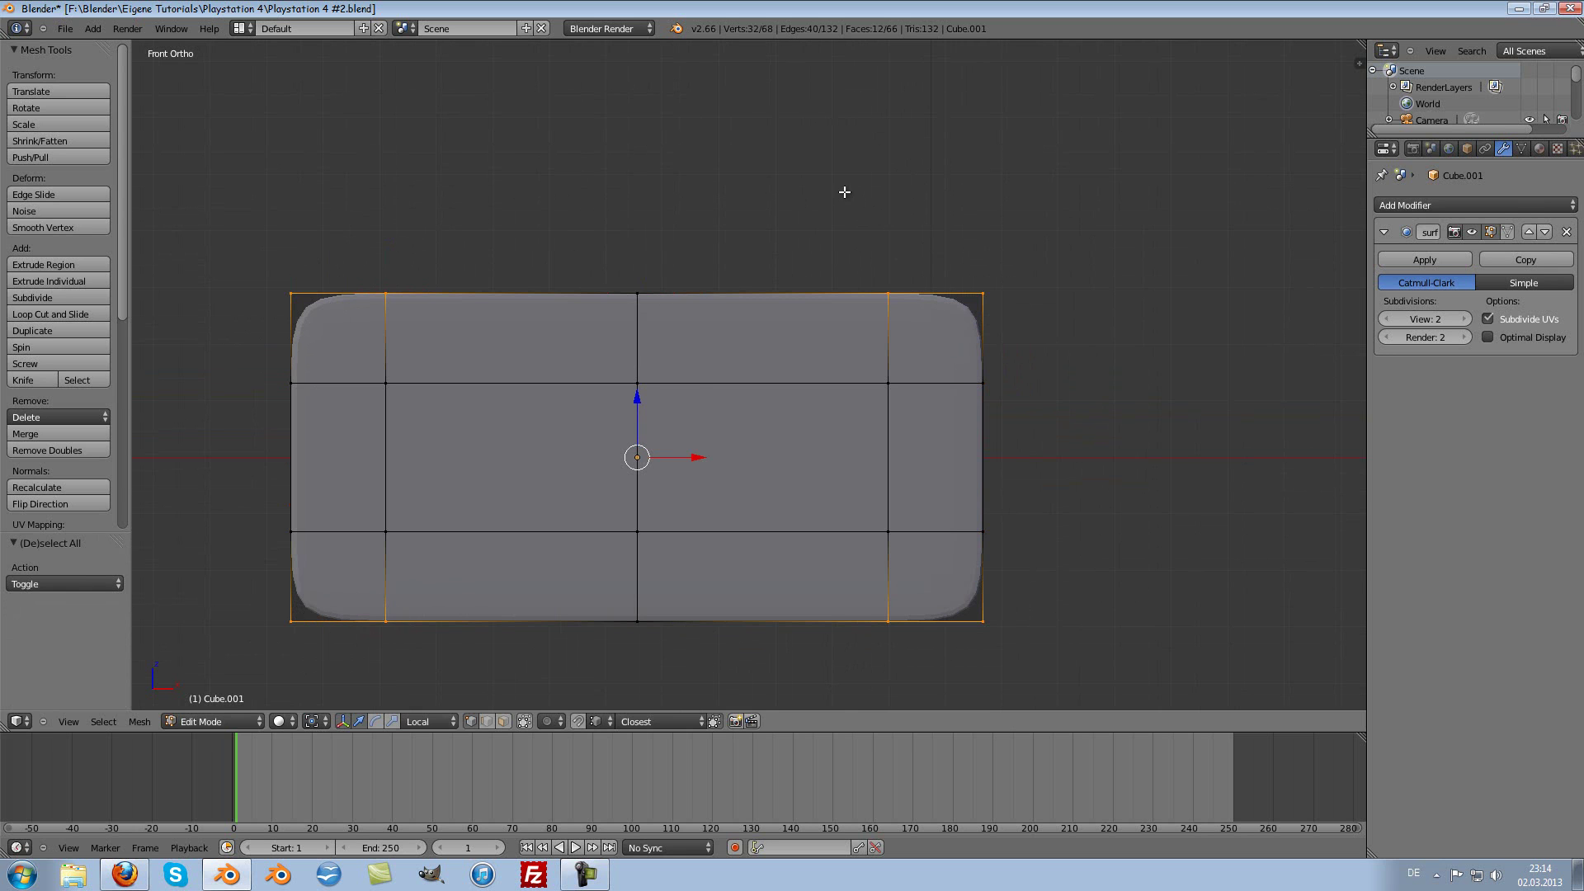
key("s")
key("z")
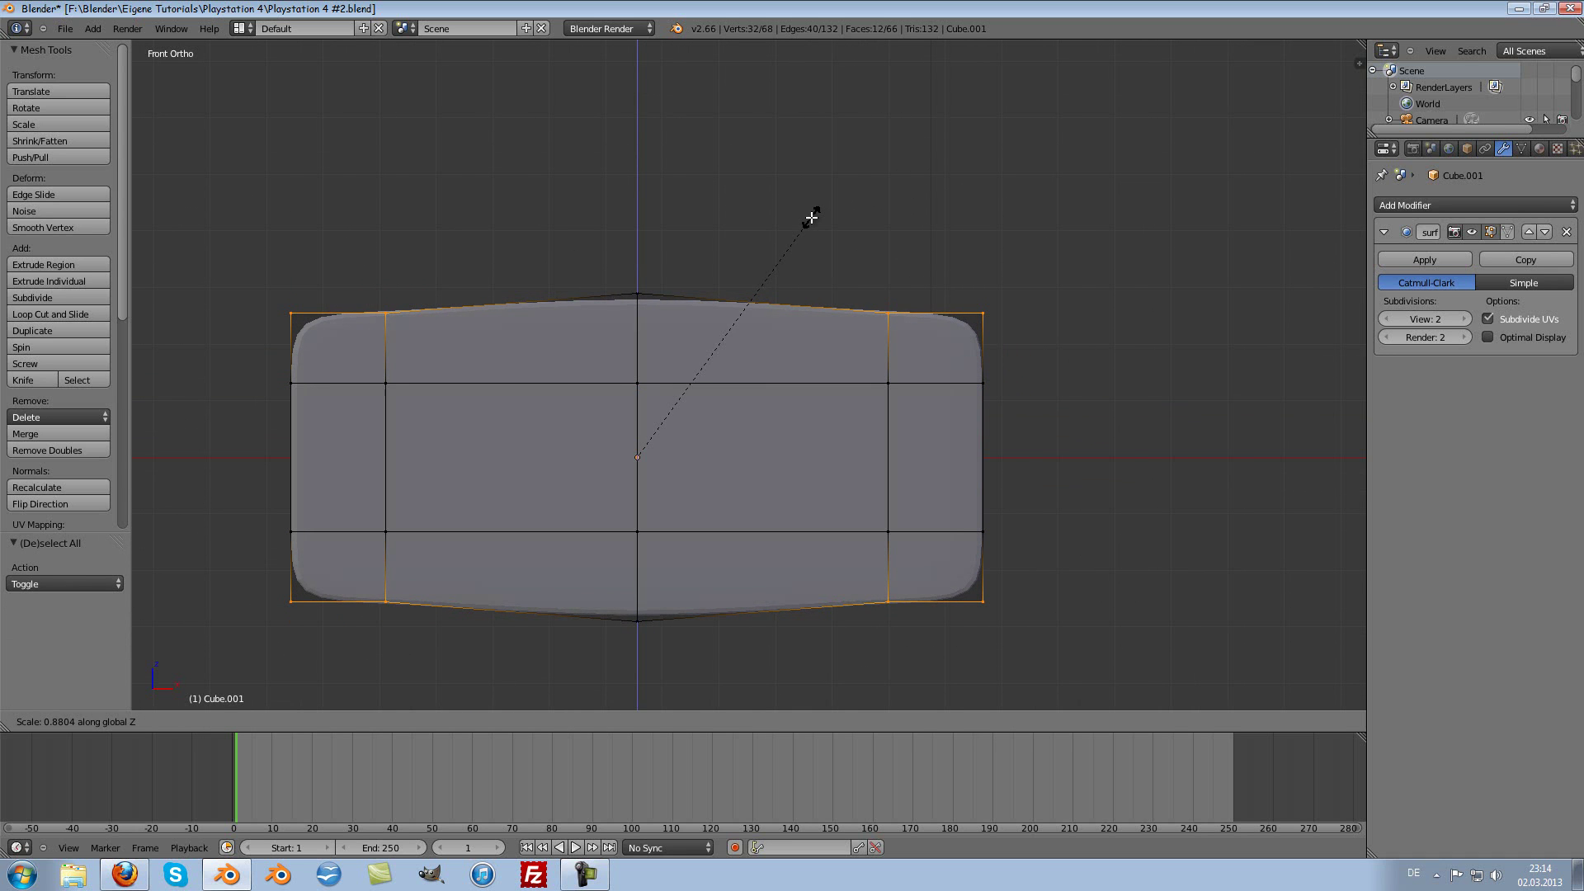
left_click(807, 219)
Step: Pull the four corner vertices inward along Z (0.797) and along X
key("a")
key("c")
left_click(1002, 311)
left_click(993, 608)
left_click(267, 594)
left_click(281, 309)
key("Escape")
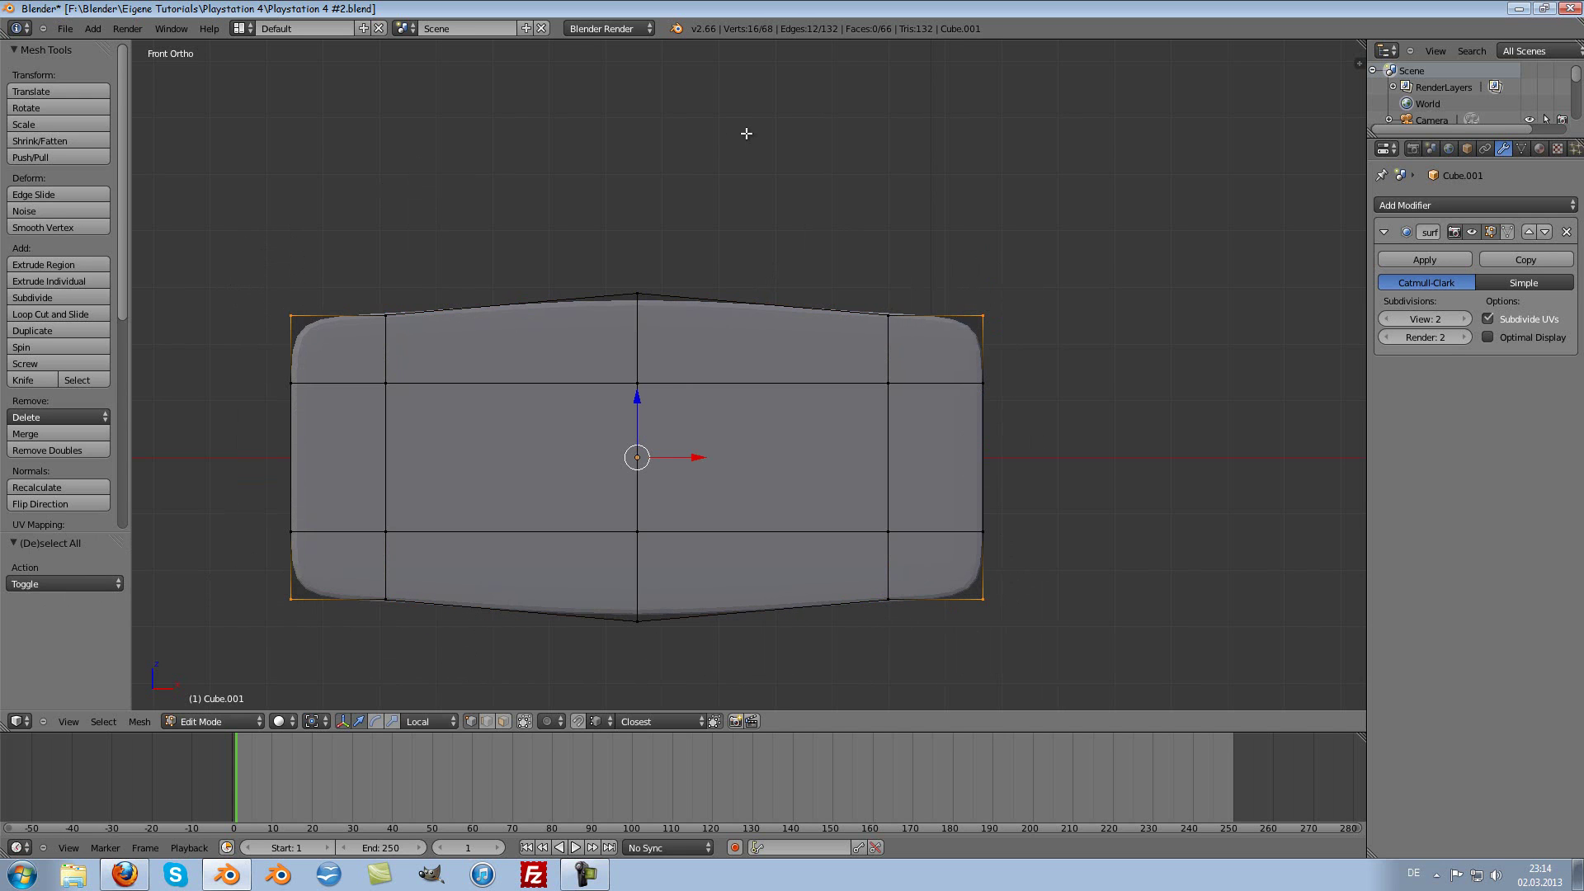
key("s")
key("z")
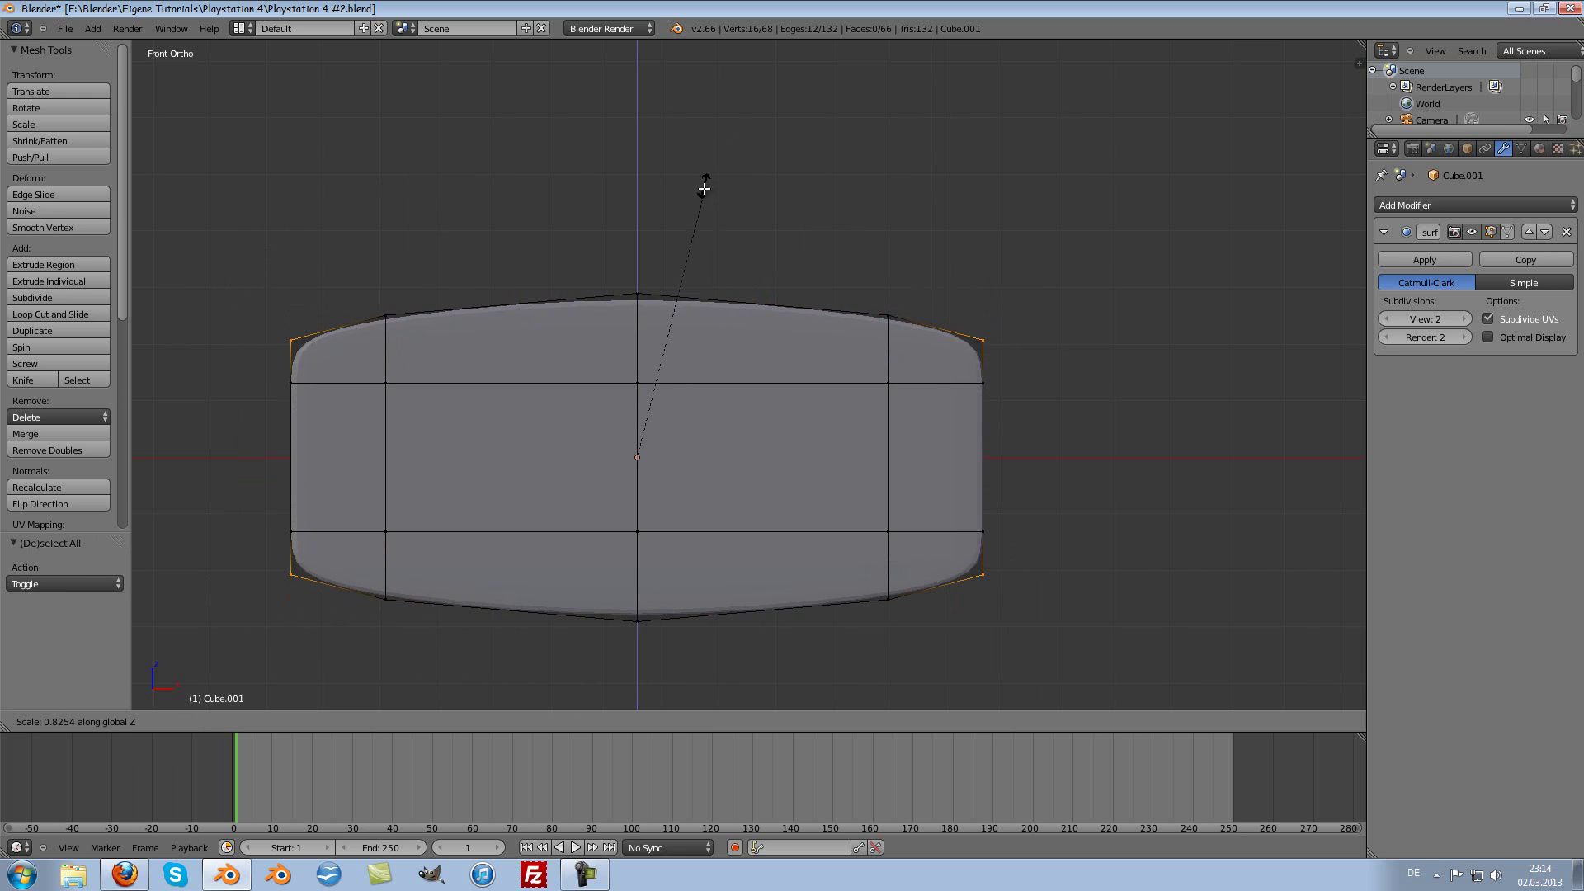
left_click(703, 192)
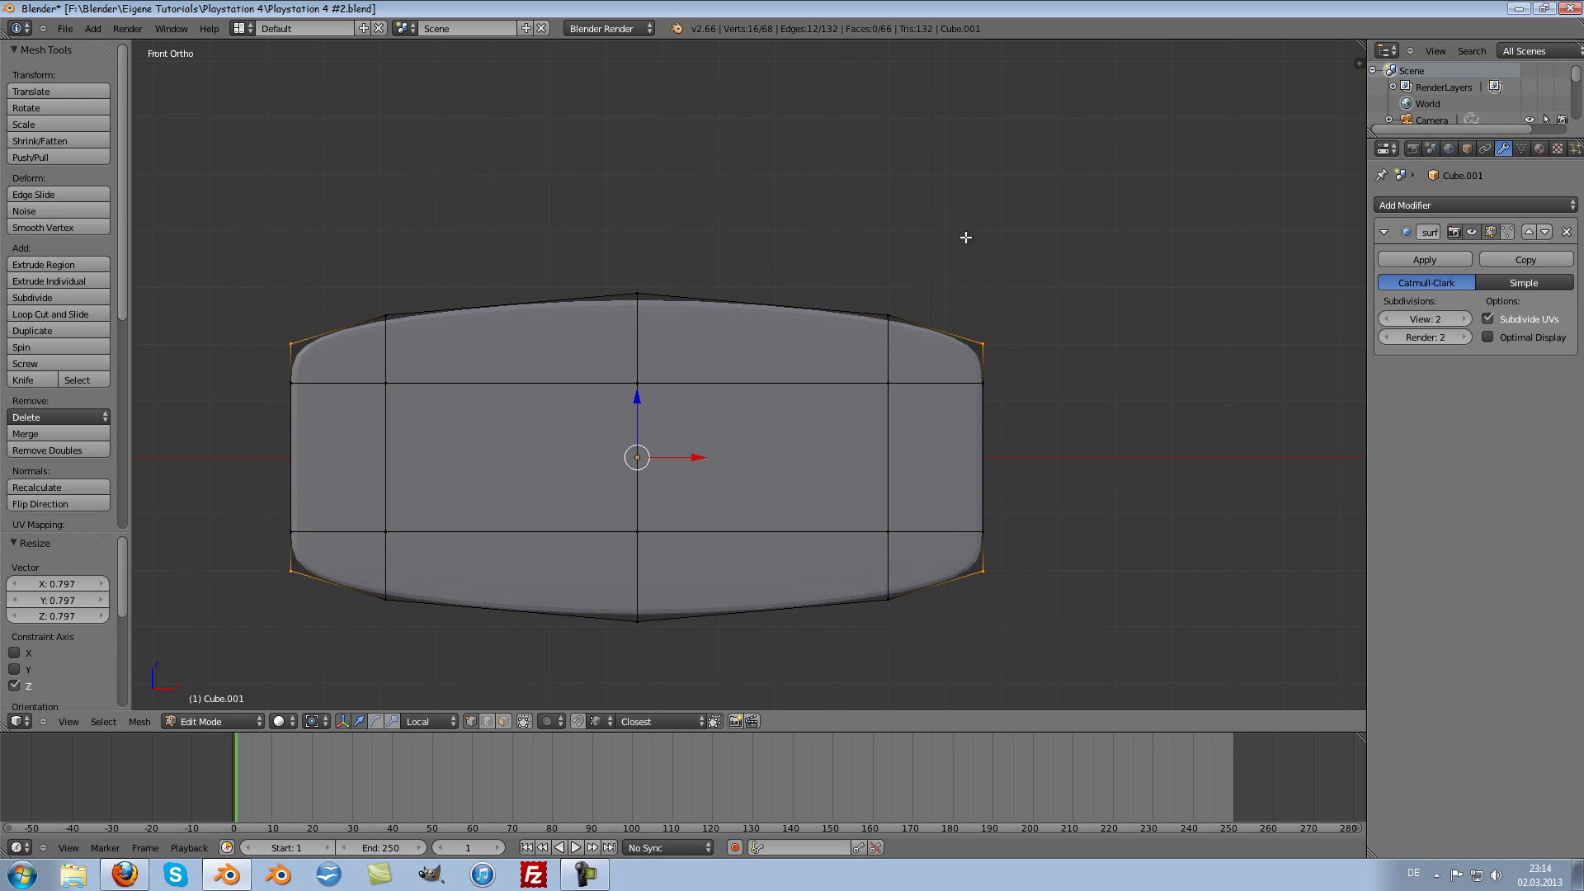
key("s")
key("x")
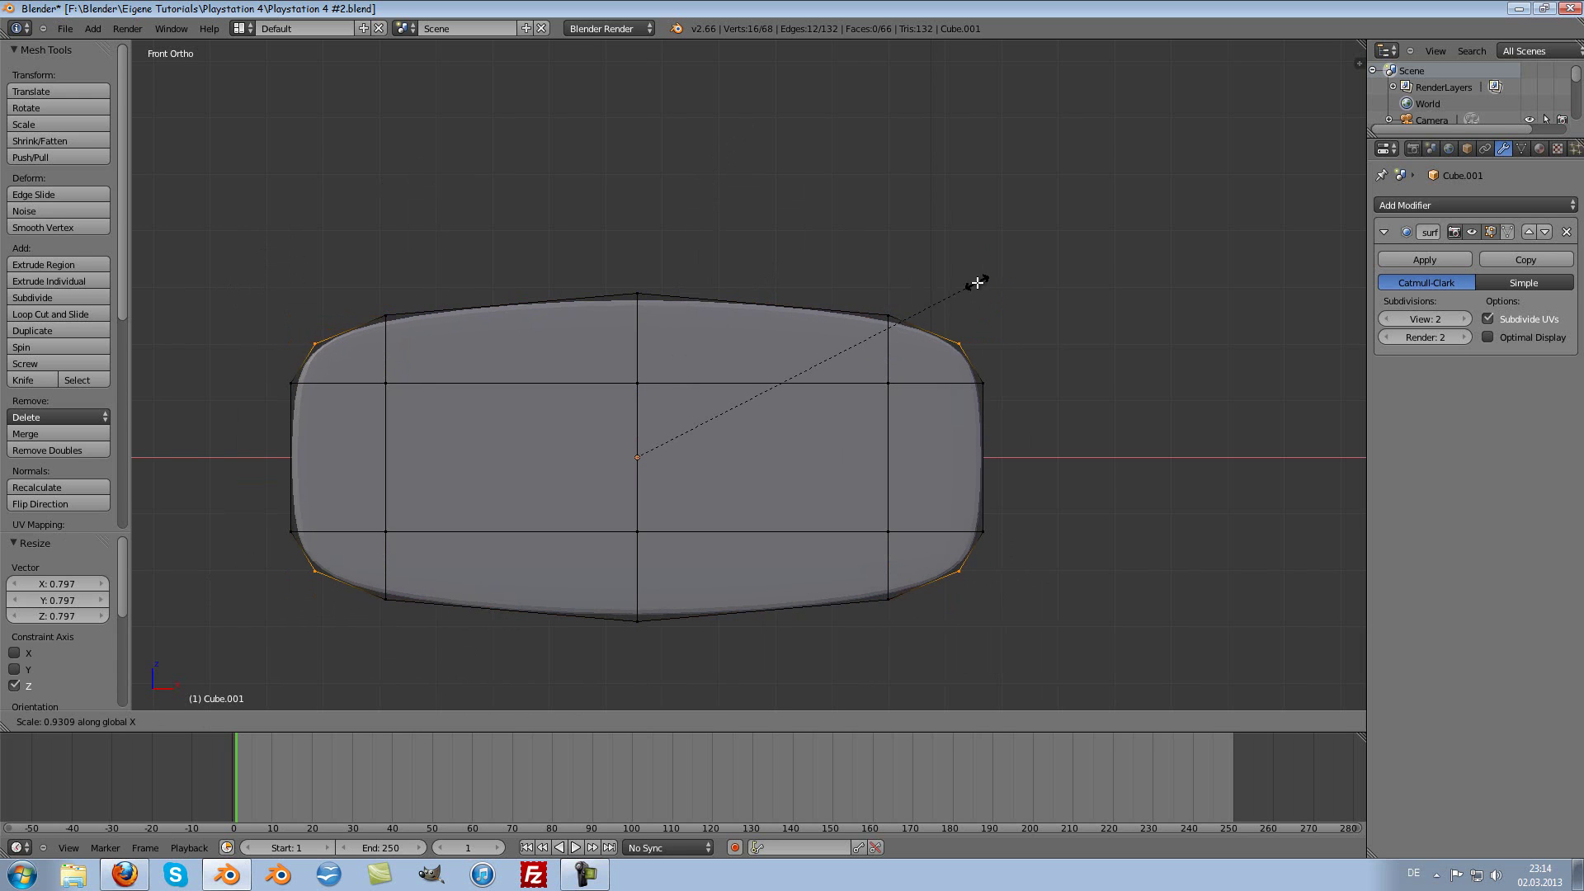
left_click(977, 283)
Step: Back in Object Mode, make the slab thinner along Y
key("Tab")
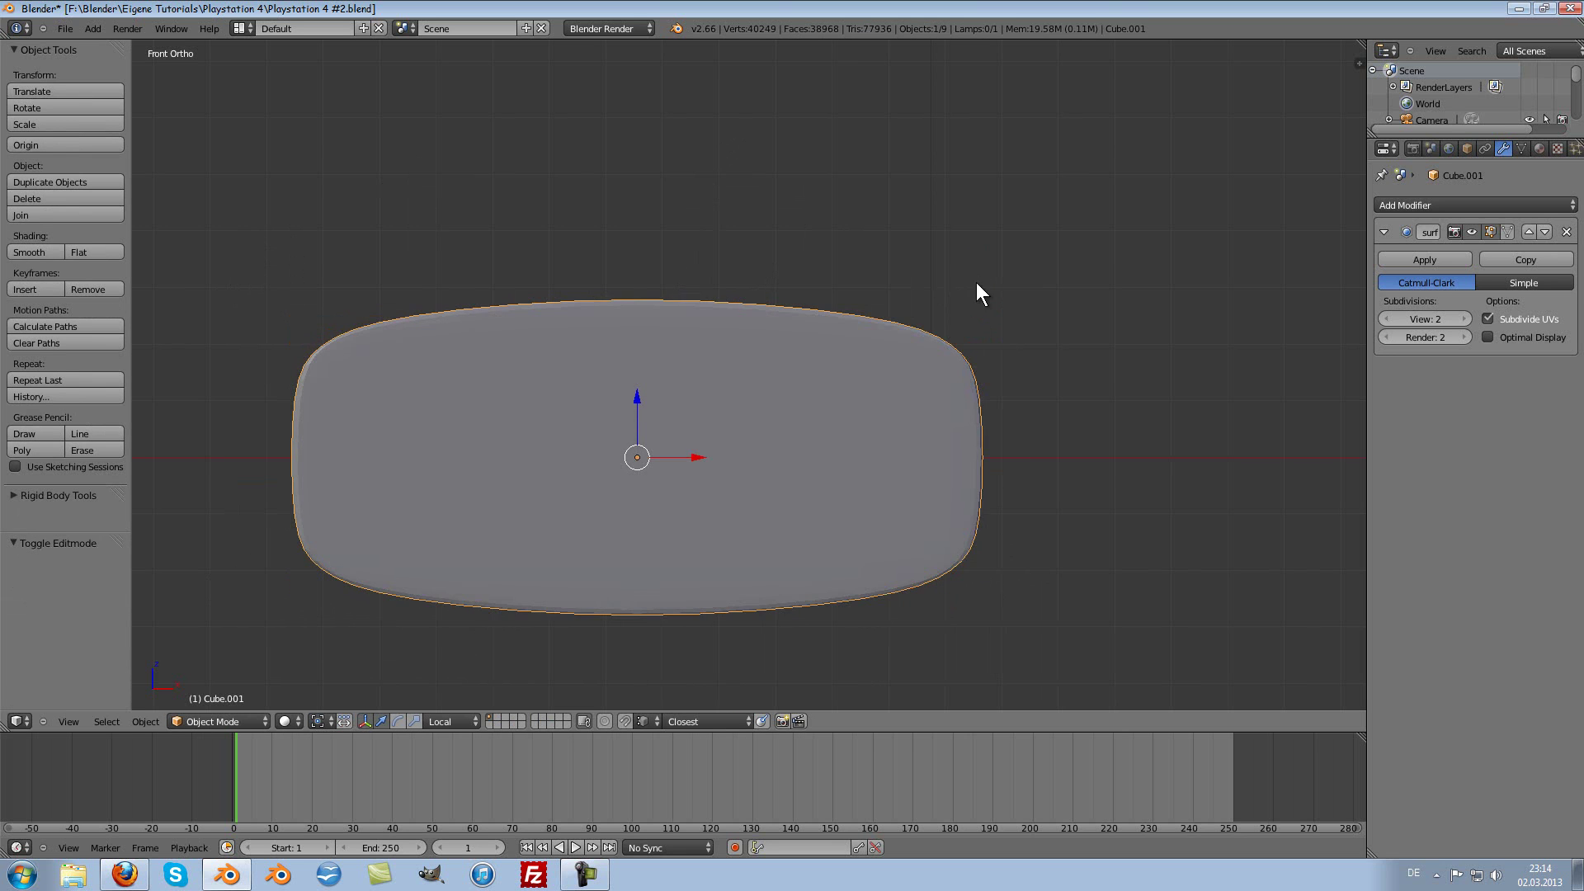
scroll(970, 284, "down", 2)
scroll(904, 282, "down", 1)
mouse_move(547, 283)
middle_mouse_down()
mouse_move(654, 322)
mouse_move(652, 340)
middle_mouse_up()
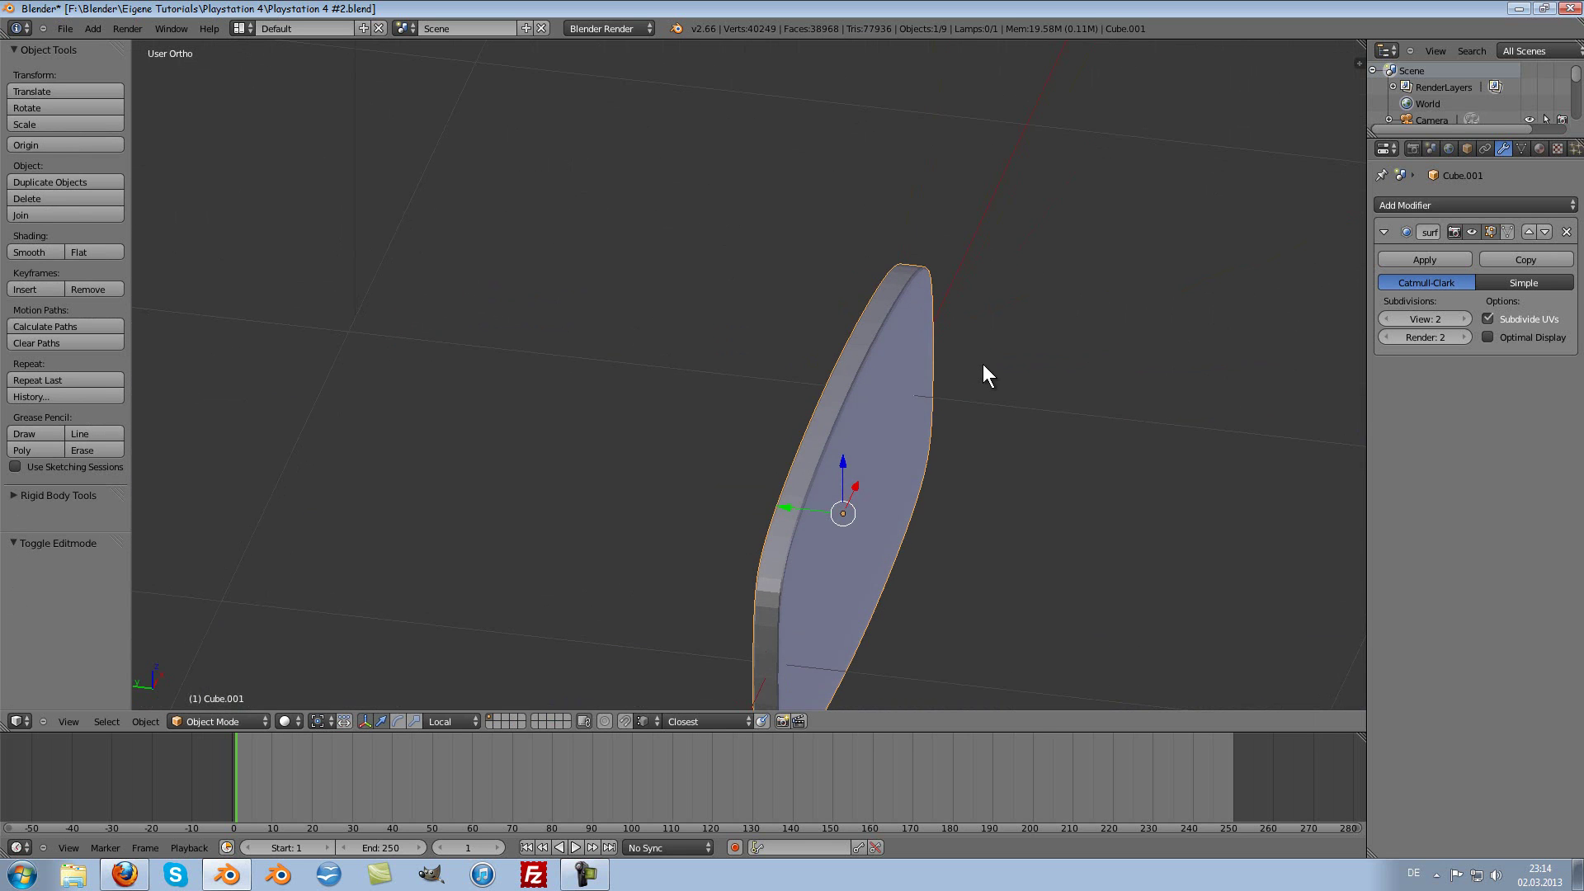
middle_click_drag(983, 367, 1006, 408)
key("s")
key("y")
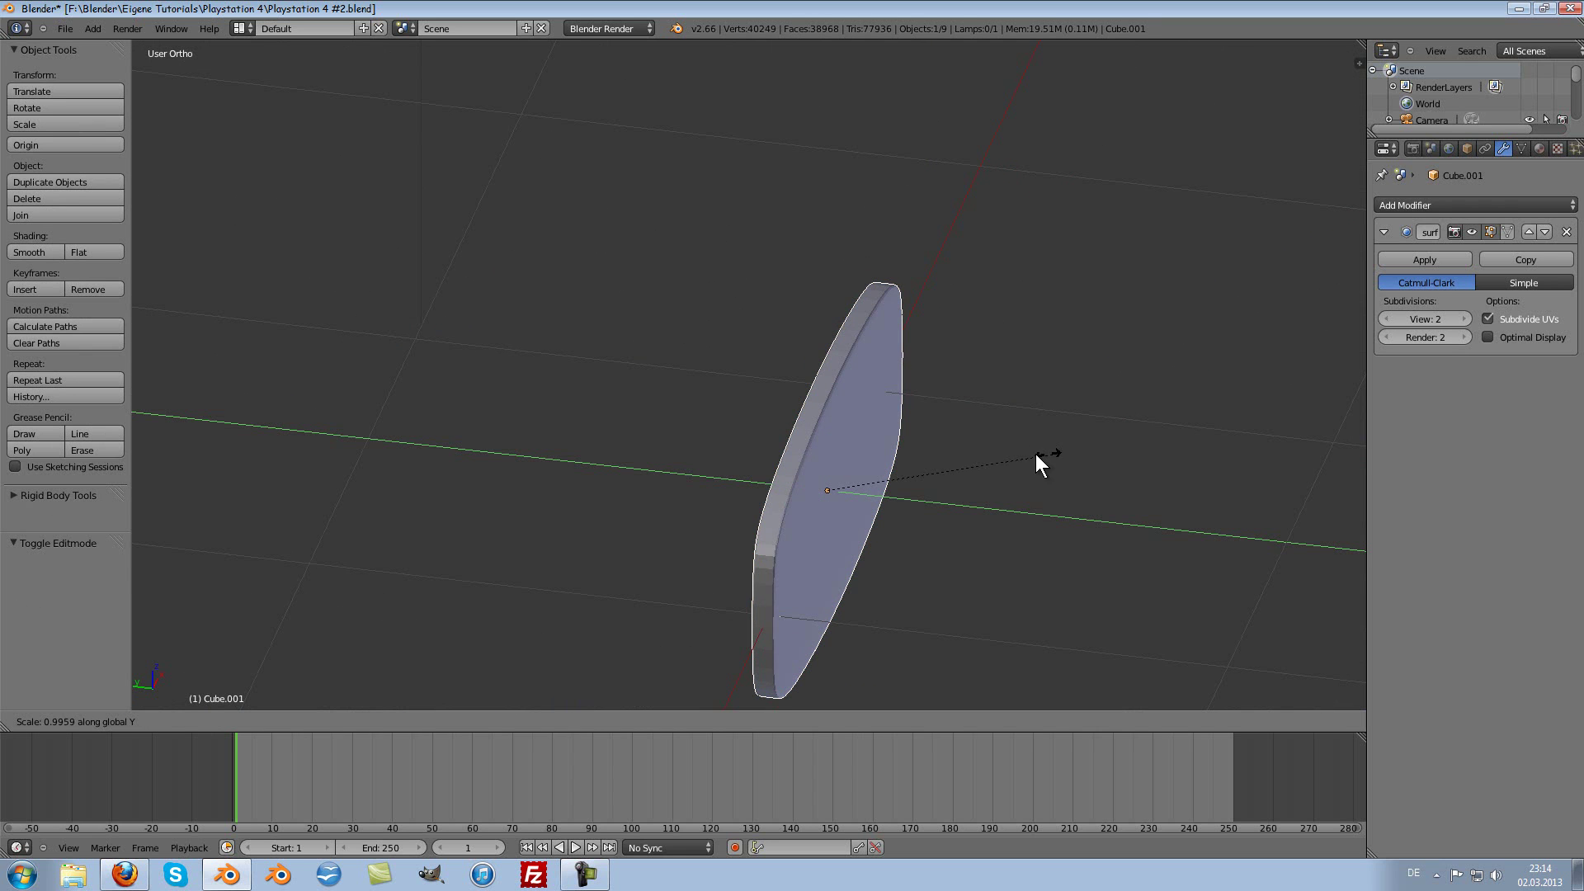
left_click(987, 452)
middle_click_drag(984, 466, 844, 418)
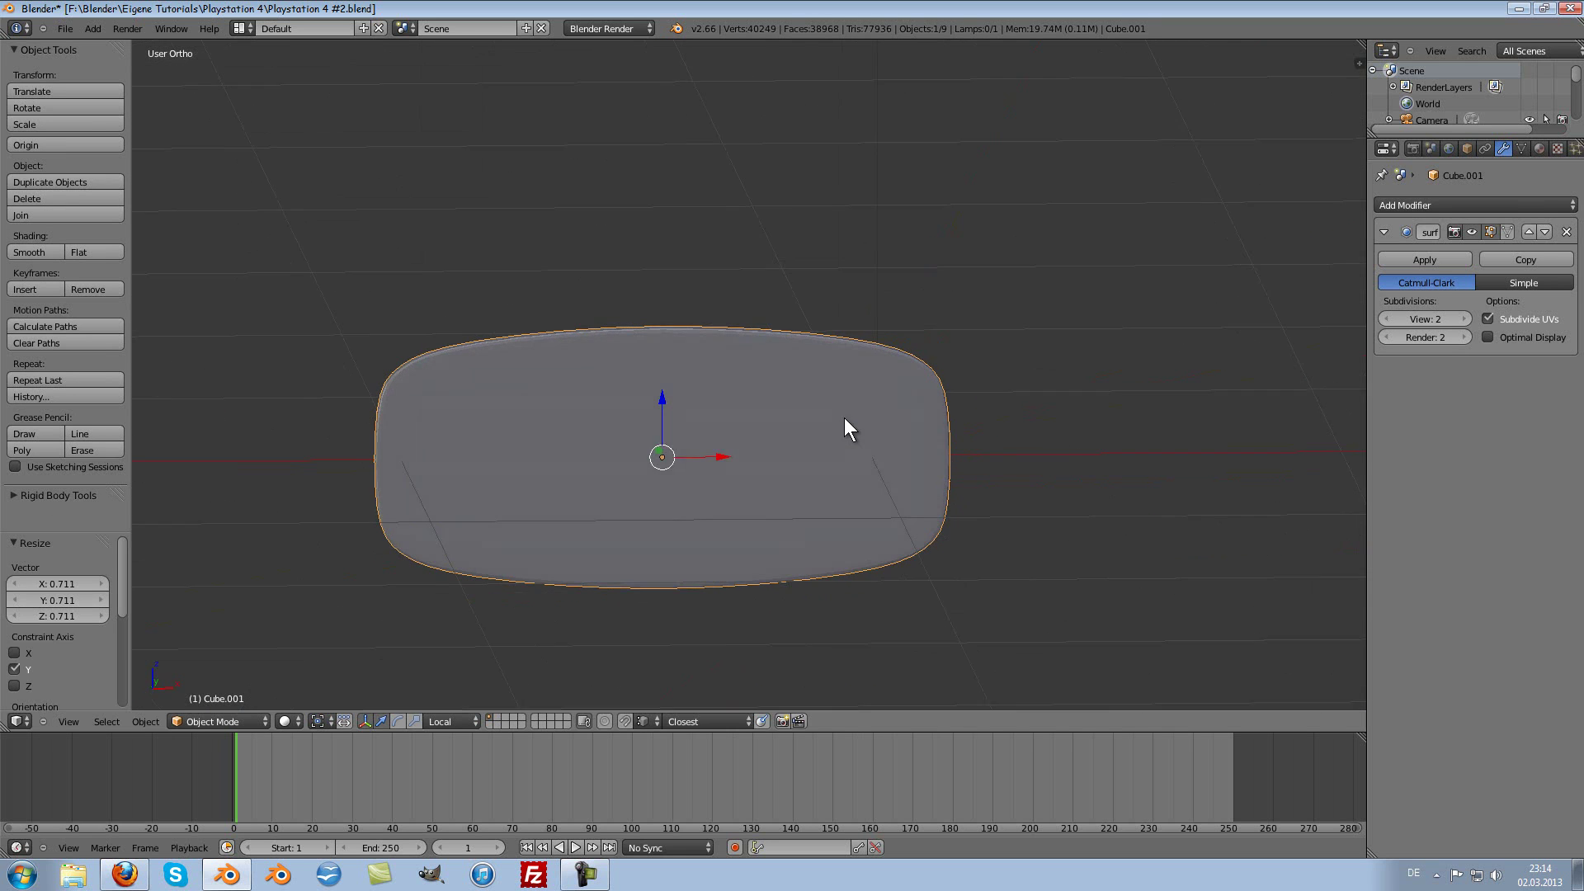
Step: Apply smooth shading to the slab
left_click(42, 251)
scroll(487, 363, "down", 3)
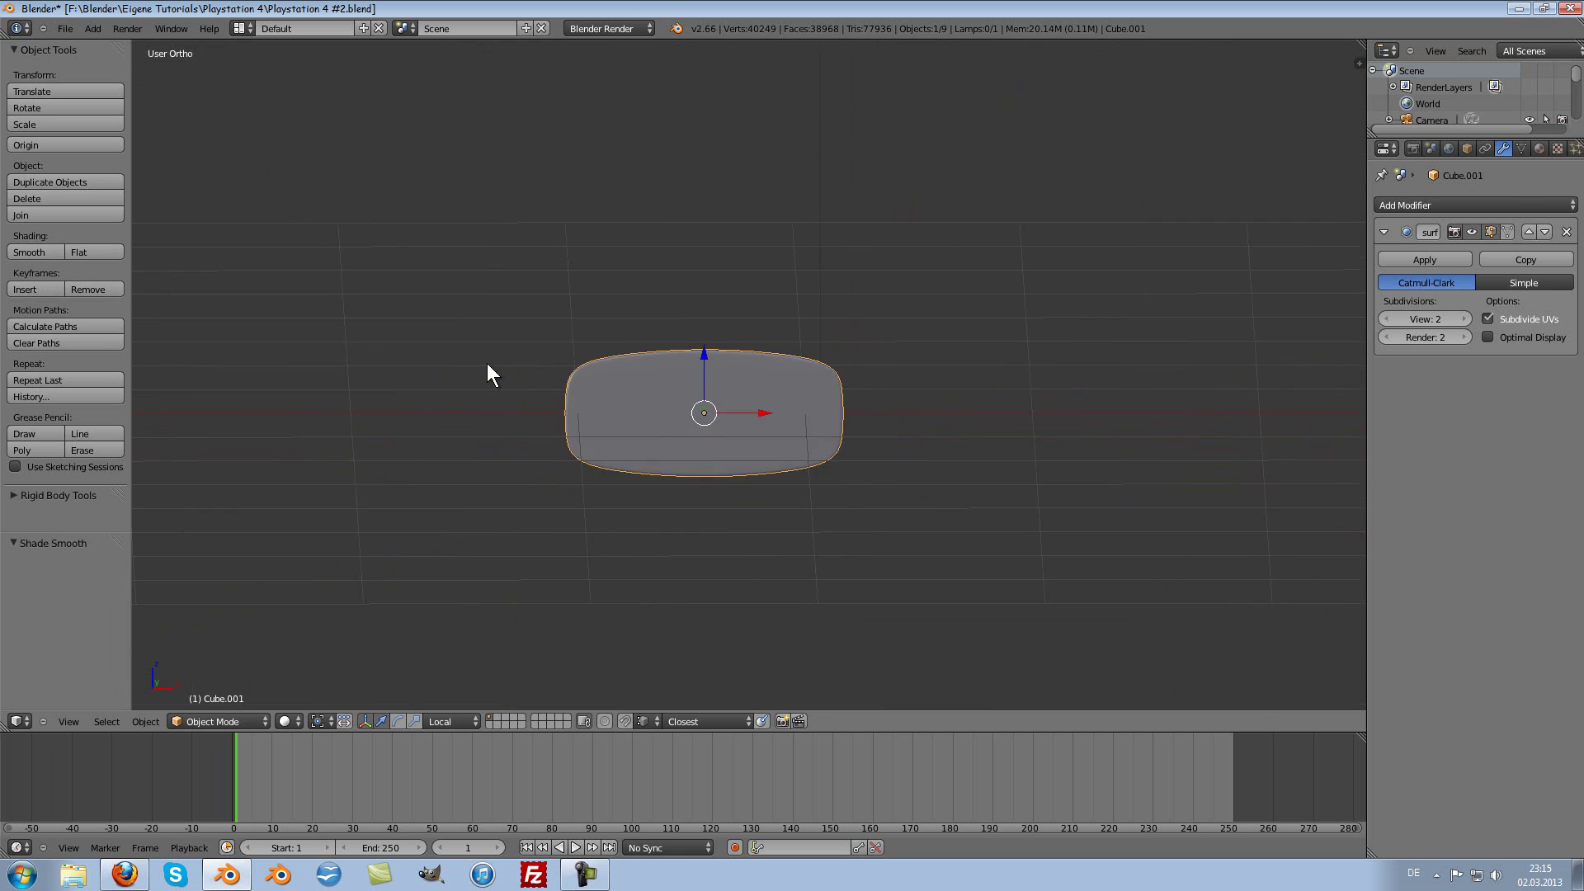
middle_click_drag(487, 363, 629, 394)
scroll(876, 456, "up", 5)
scroll(877, 429, "up", 1)
scroll(879, 418, "down", 4)
mouse_move(760, 414)
middle_mouse_down()
mouse_move(690, 435)
mouse_move(679, 413)
mouse_move(626, 400)
mouse_move(719, 396)
mouse_move(782, 416)
middle_mouse_up()
Step: Move the slab along X and 0.535 along Y beside the controller body
left_click_drag(782, 416, 439, 404)
mouse_move(439, 403)
middle_mouse_down()
mouse_move(434, 427)
mouse_move(458, 435)
middle_mouse_up()
scroll(457, 335, "up", 5)
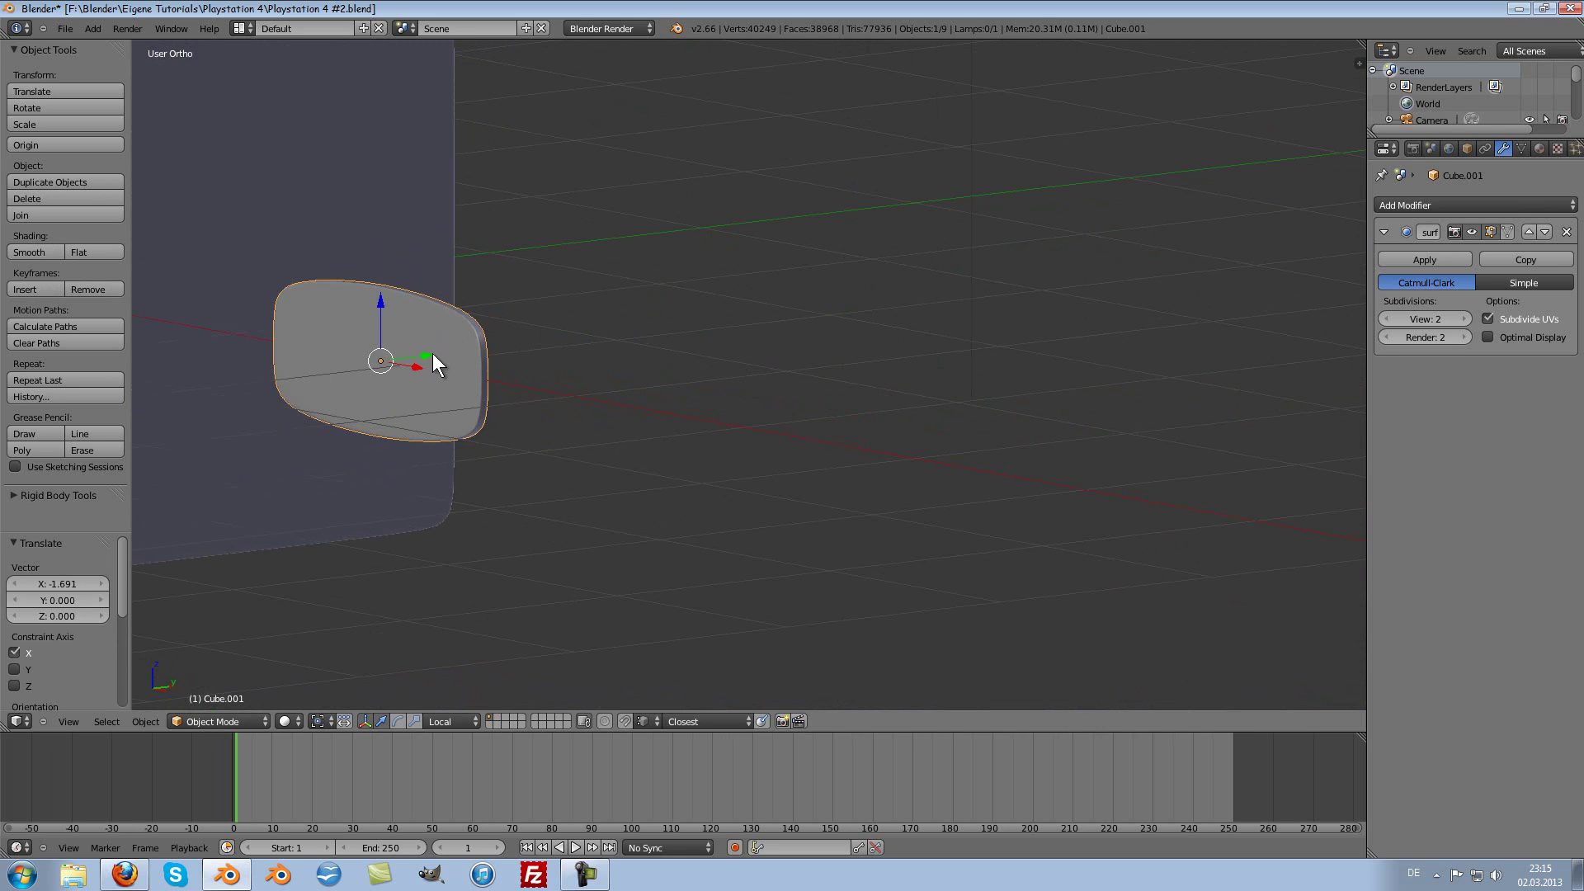
left_click_drag(432, 363, 484, 344)
scroll(483, 344, "down", 3)
mouse_move(483, 344)
middle_mouse_down()
mouse_move(558, 527)
mouse_move(541, 523)
mouse_move(751, 368)
middle_mouse_up()
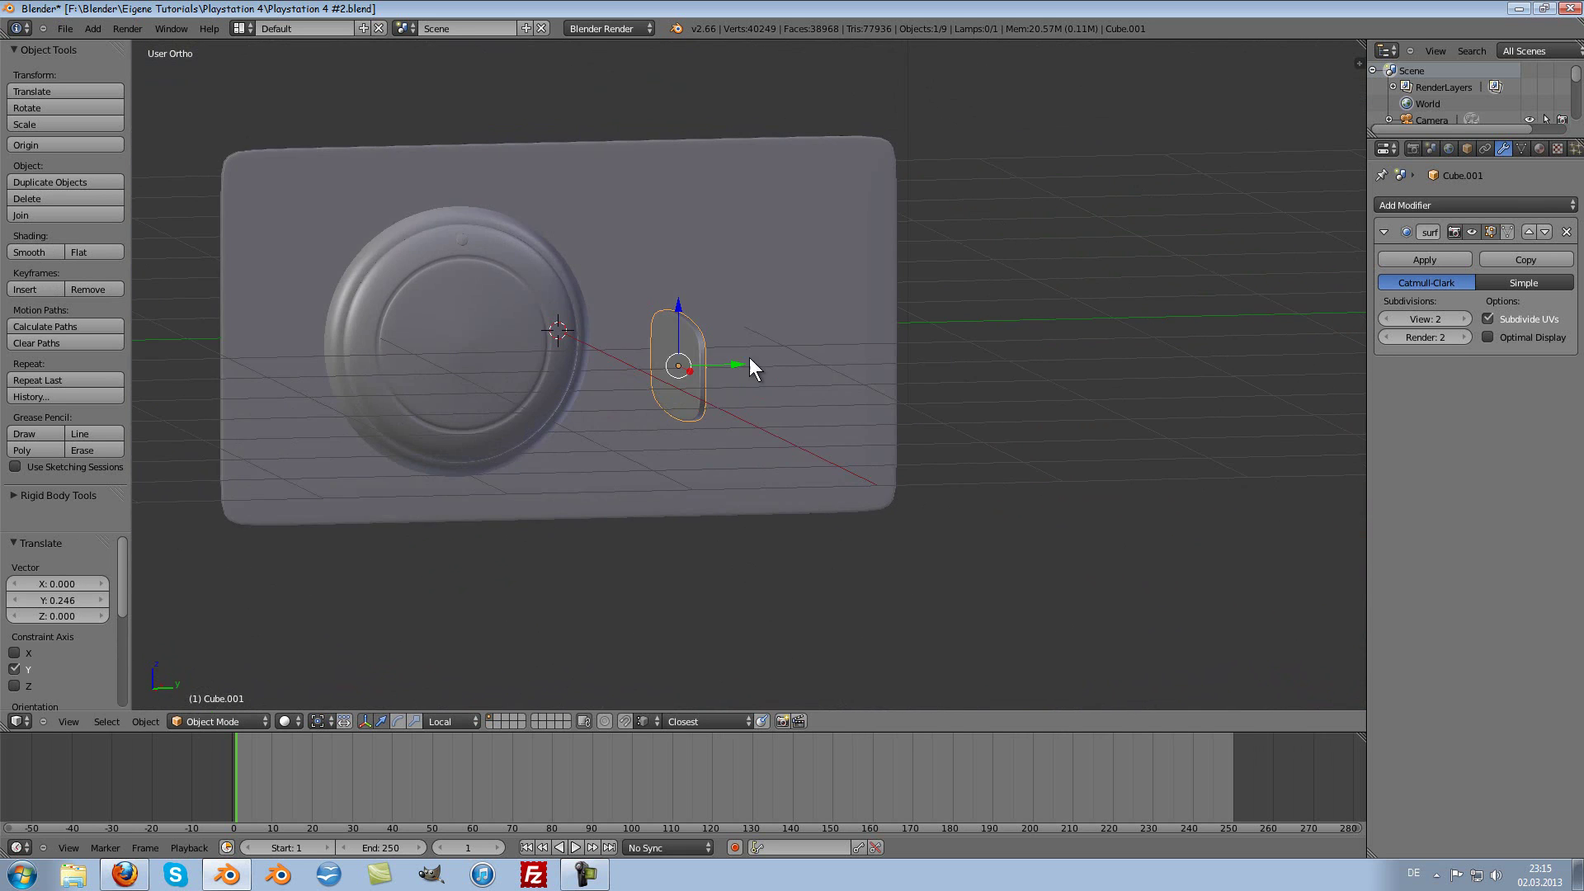
left_click_drag(736, 364, 834, 364)
mouse_move(834, 364)
middle_mouse_down()
mouse_move(636, 506)
mouse_move(784, 488)
mouse_move(778, 345)
middle_mouse_up()
scroll(711, 490, "up", 4)
Step: Shrink the slab uniformly to 0.886 and isolate it in front view
key("s")
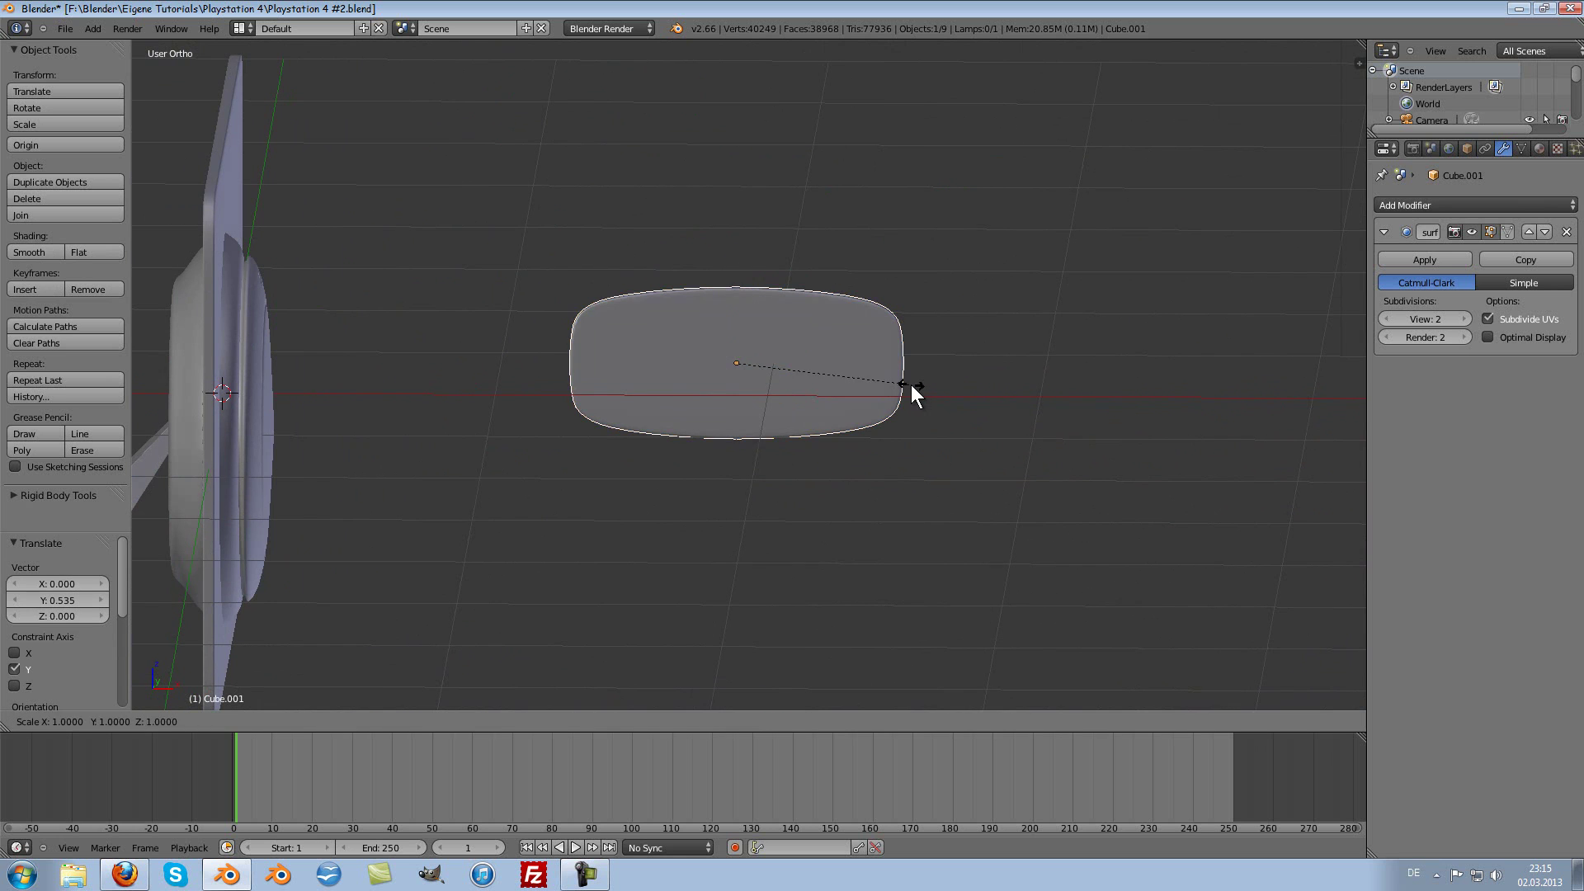
left_click(891, 381)
middle_click_drag(891, 383, 895, 427)
key("shift+h")
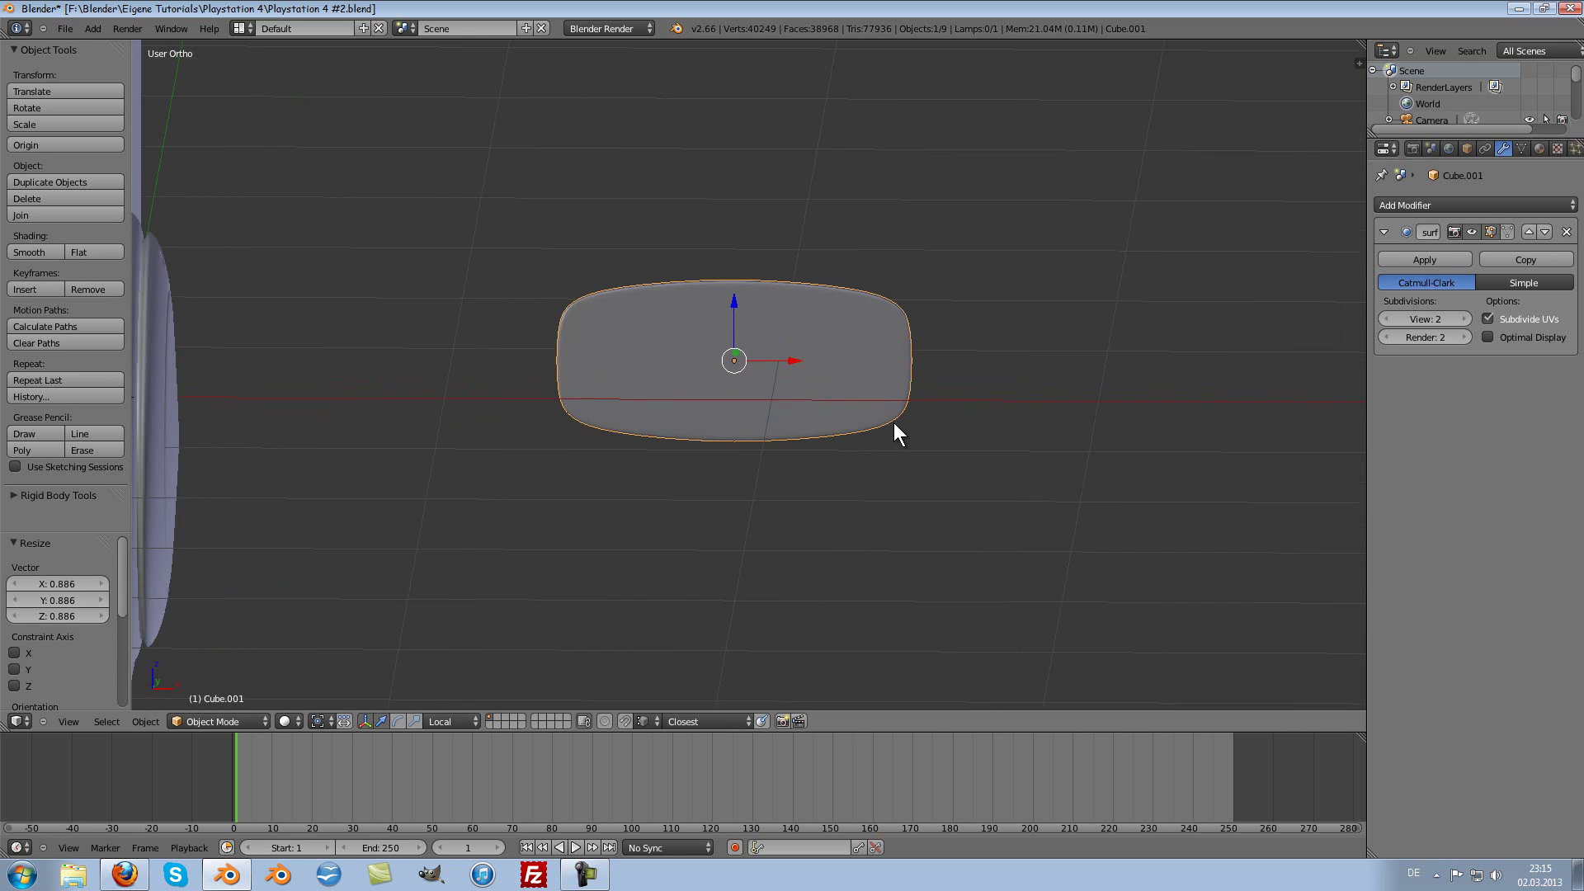
key("KP_1")
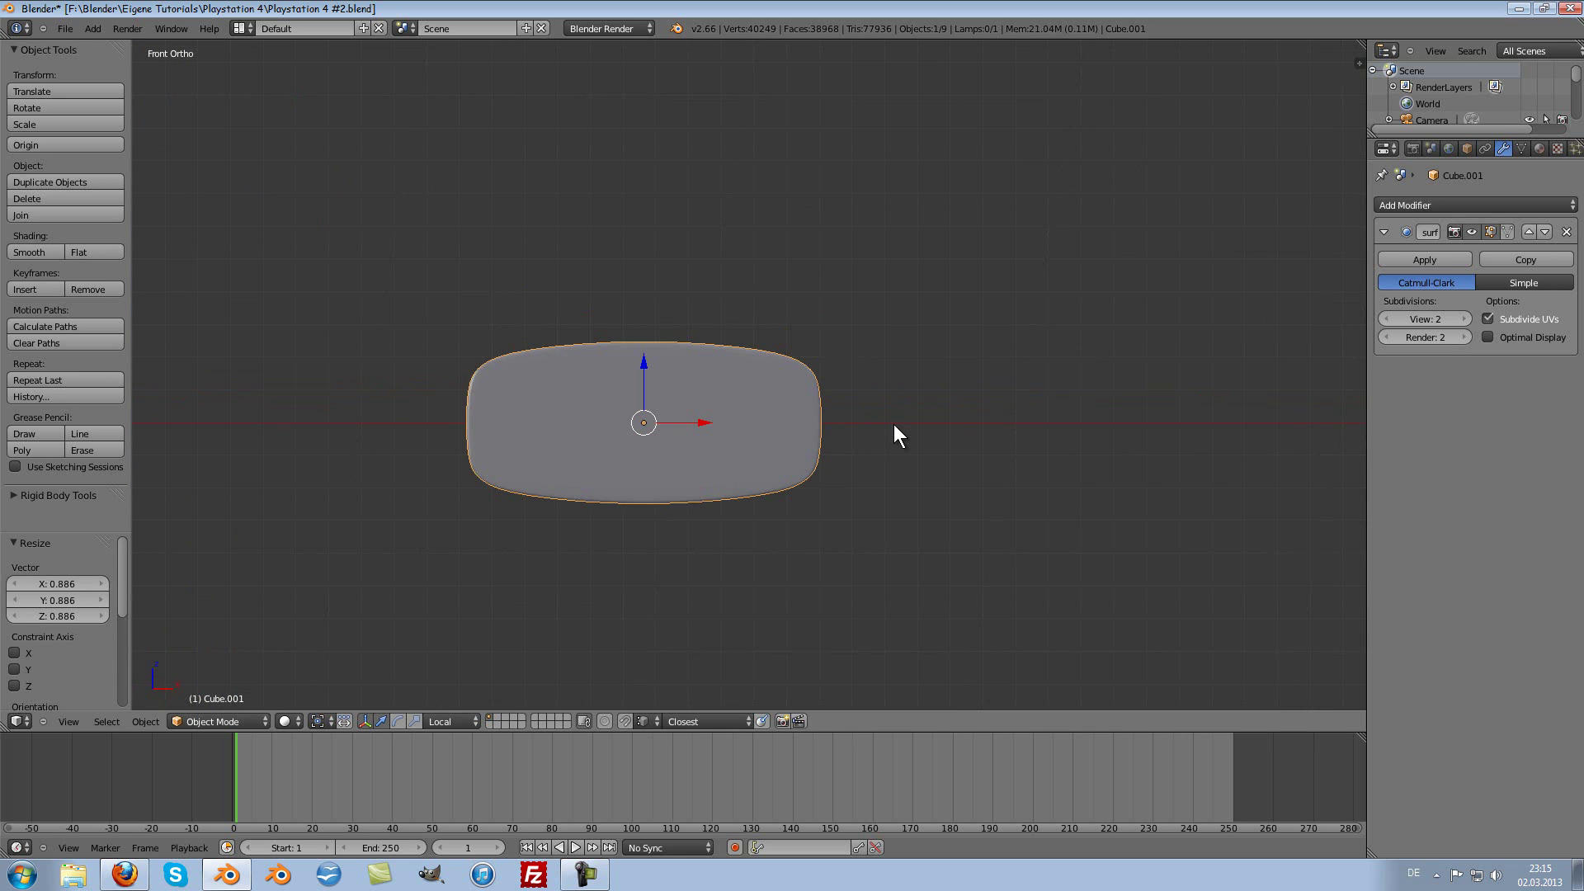
scroll(893, 424, "up", 4)
scroll(894, 424, "down", 2, "ctrl")
scroll(893, 424, "down", 2, "ctrl")
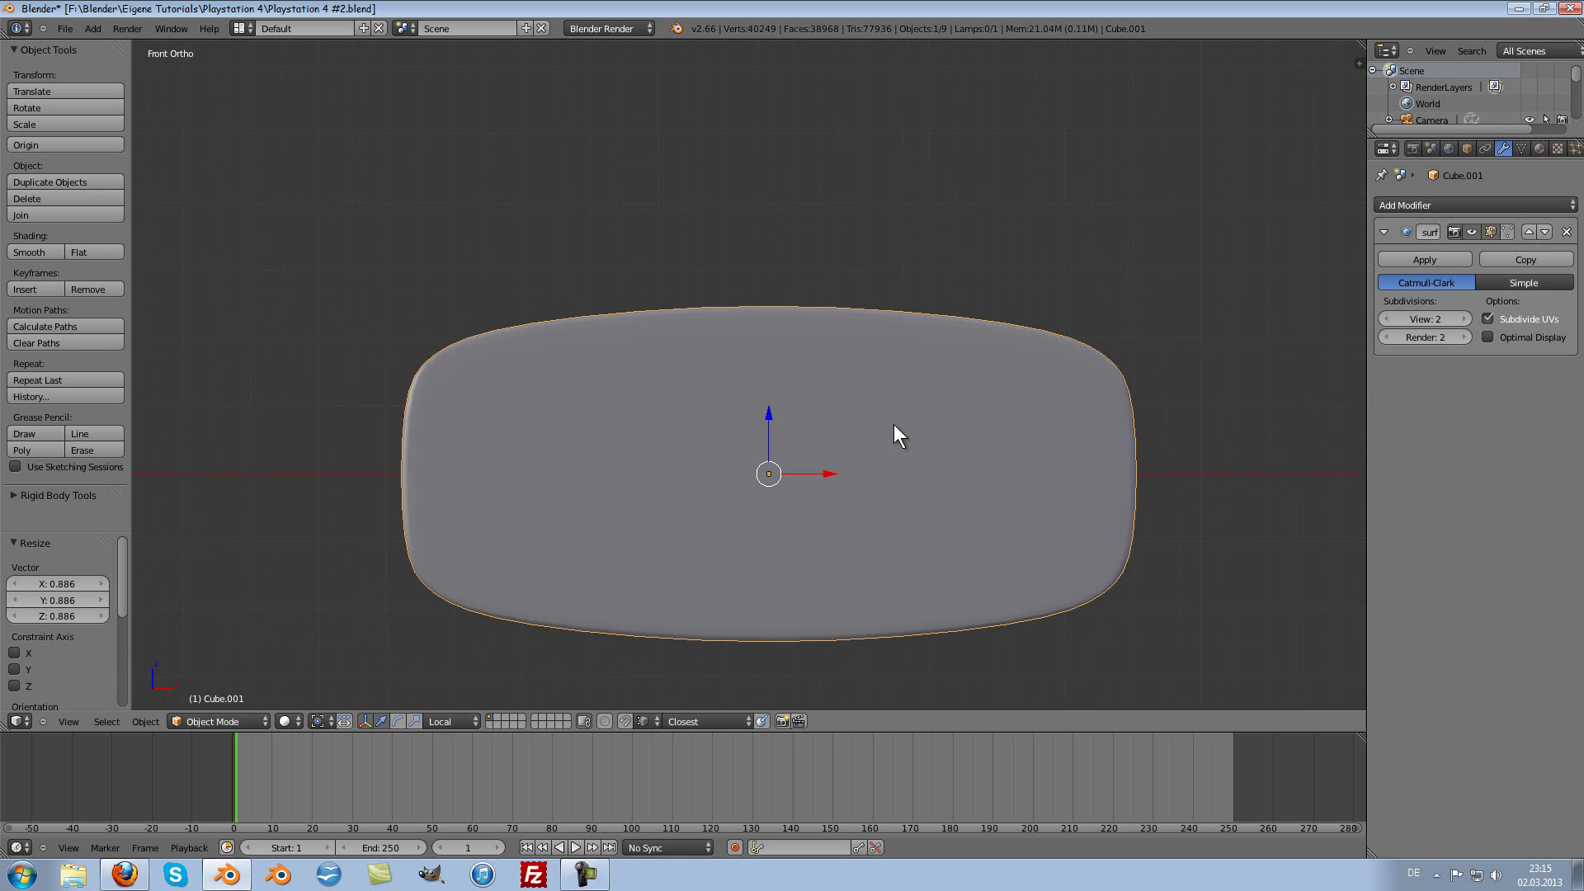
Step: Snap the 3D cursor to the slab's centre for new objects
key("shift+s")
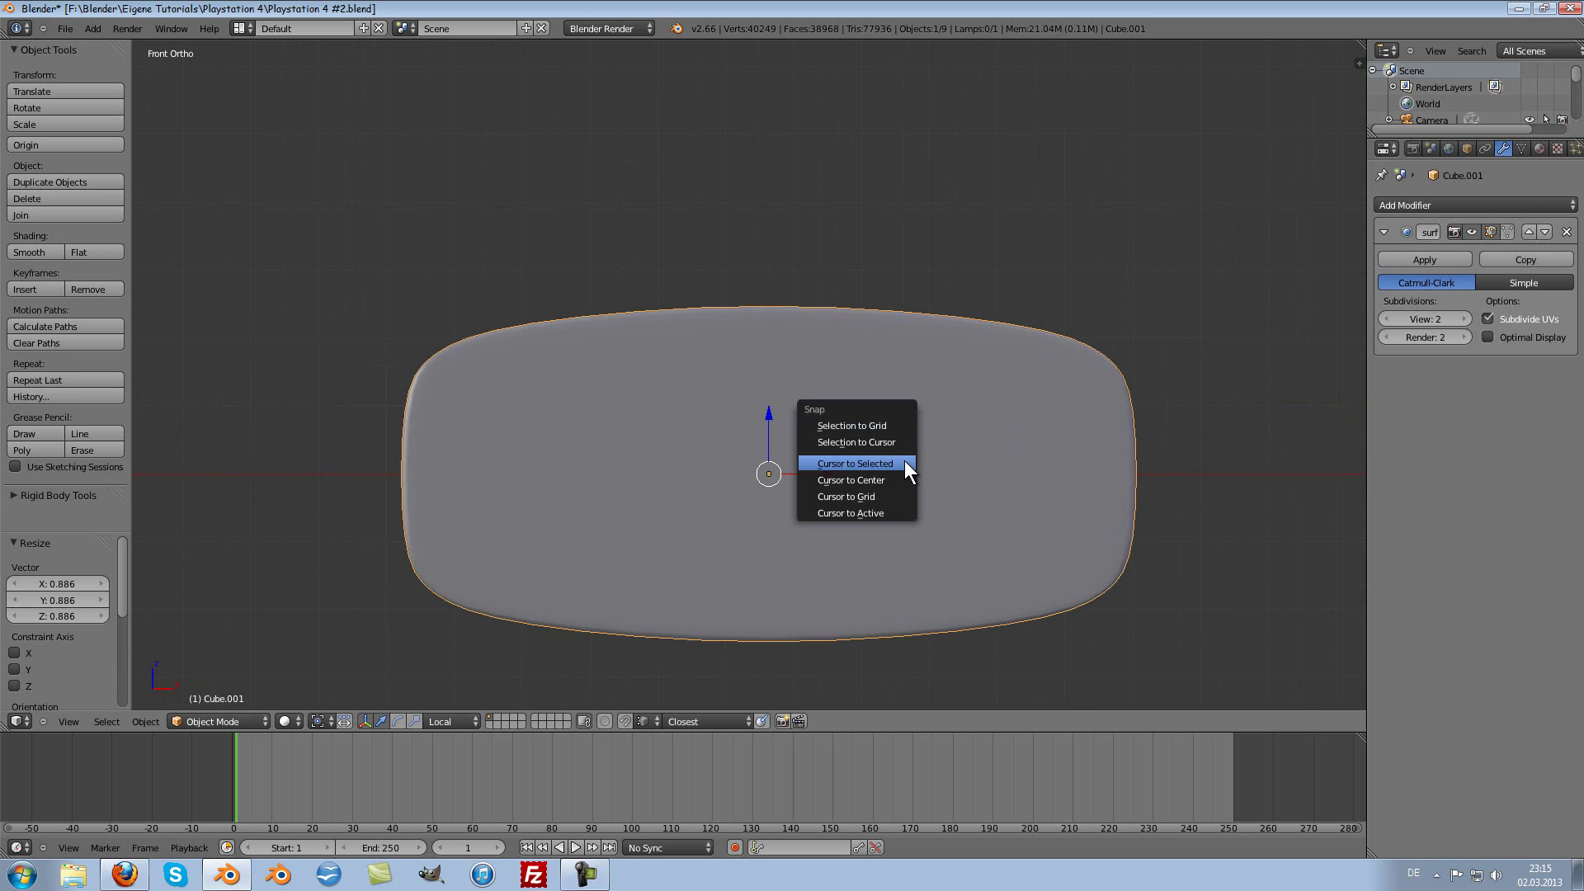
left_click(904, 462)
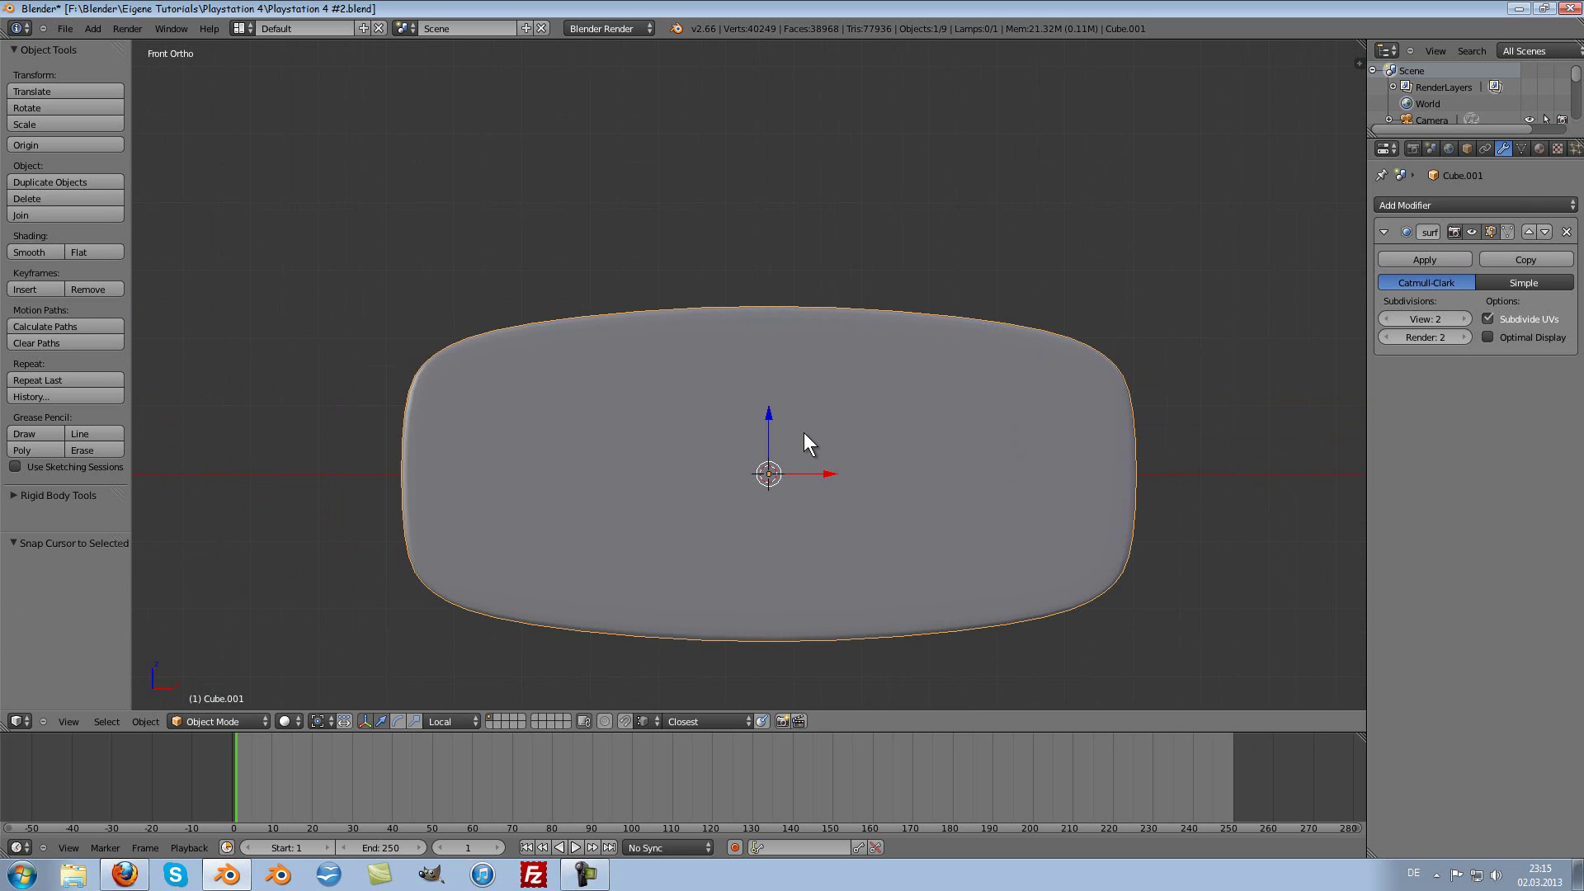
key("shift+a")
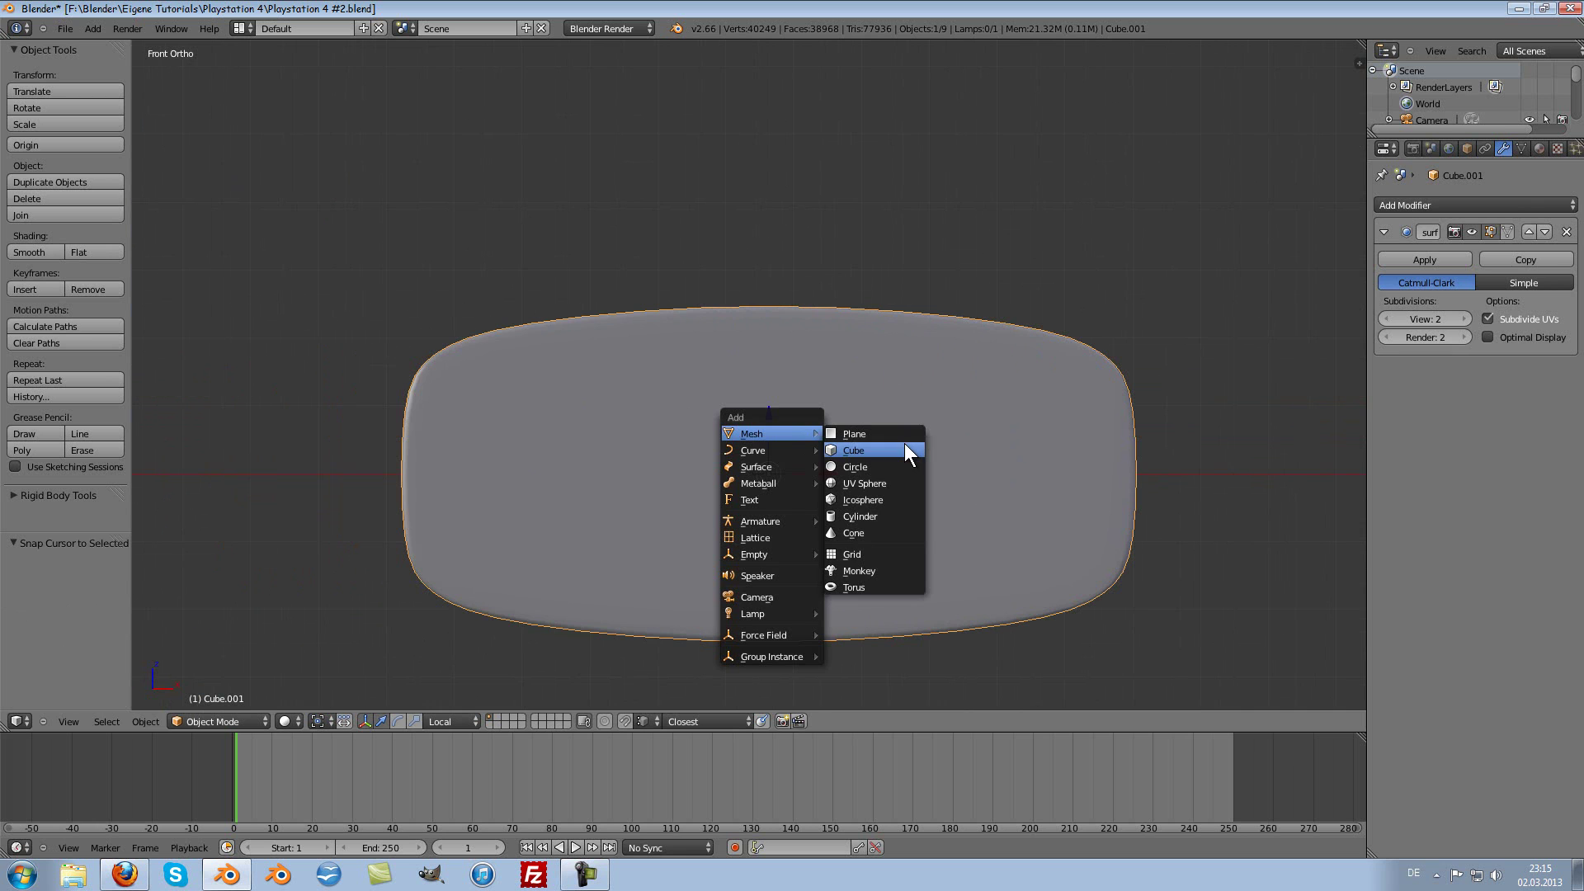
Step: Add a cube, shrink it to 0.202, and shift its mesh right along X
left_click(904, 452)
scroll(906, 437, "down", 4)
scroll(949, 412, "down", 4)
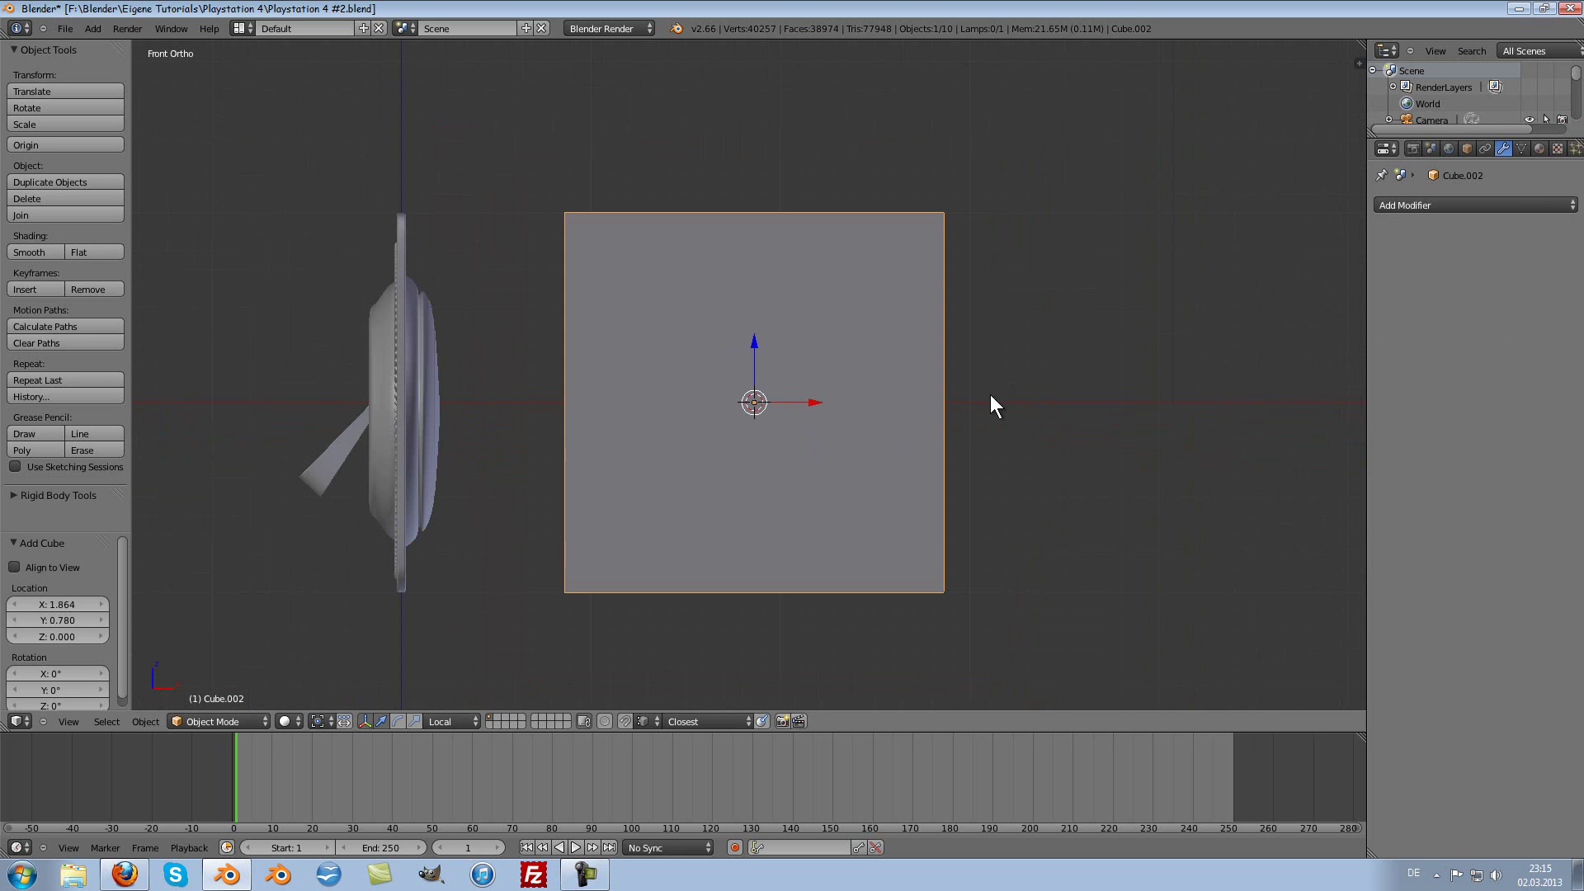
key("s")
left_click(850, 380)
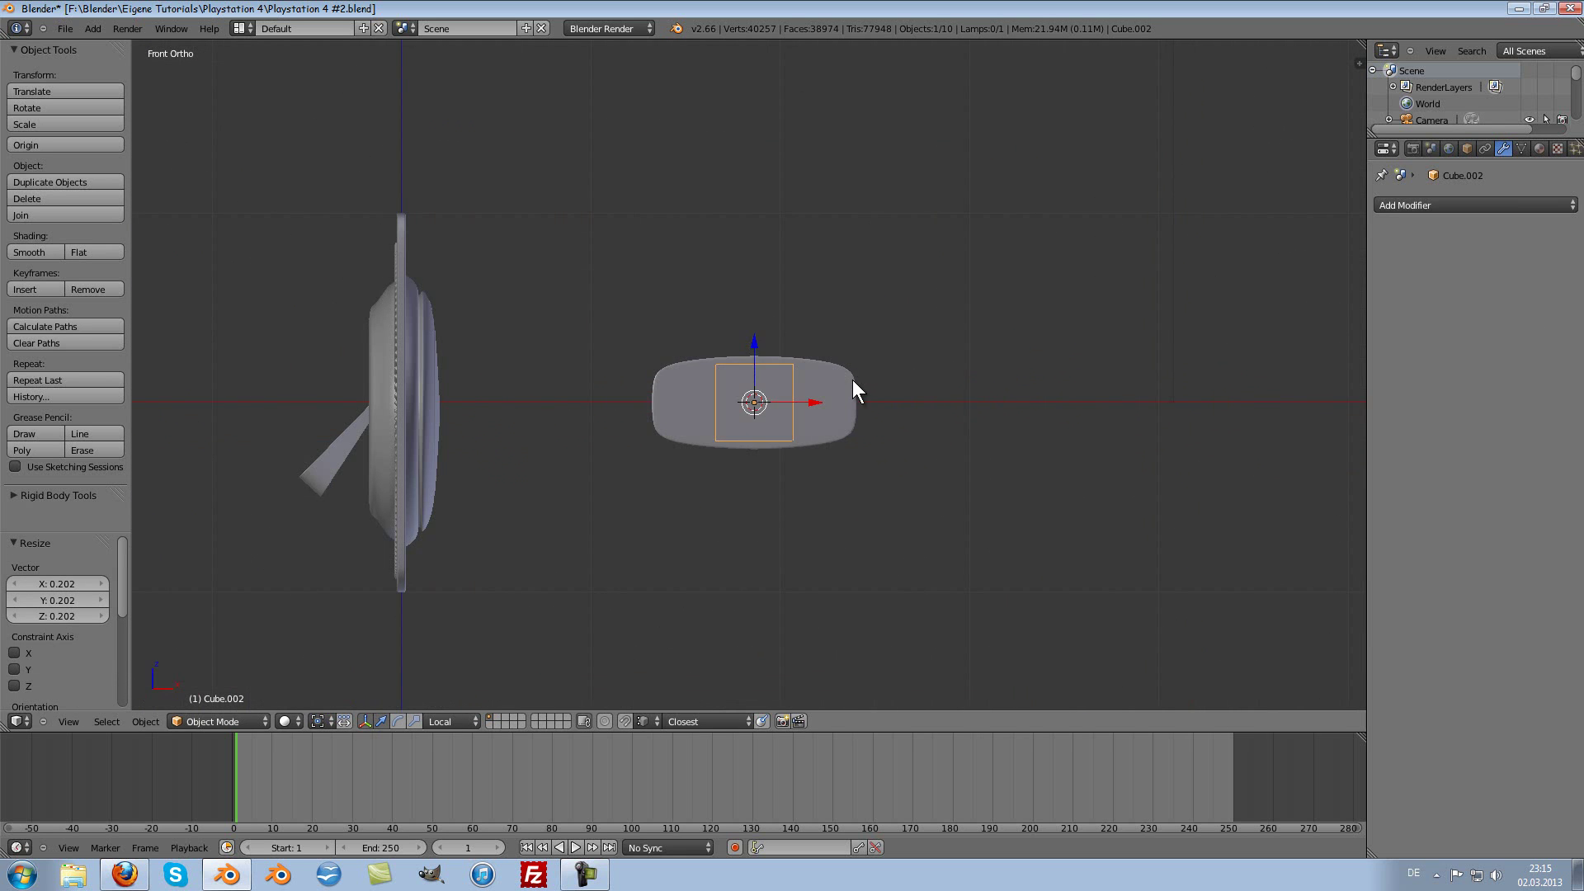
scroll(853, 380, "up", 4)
key("Tab")
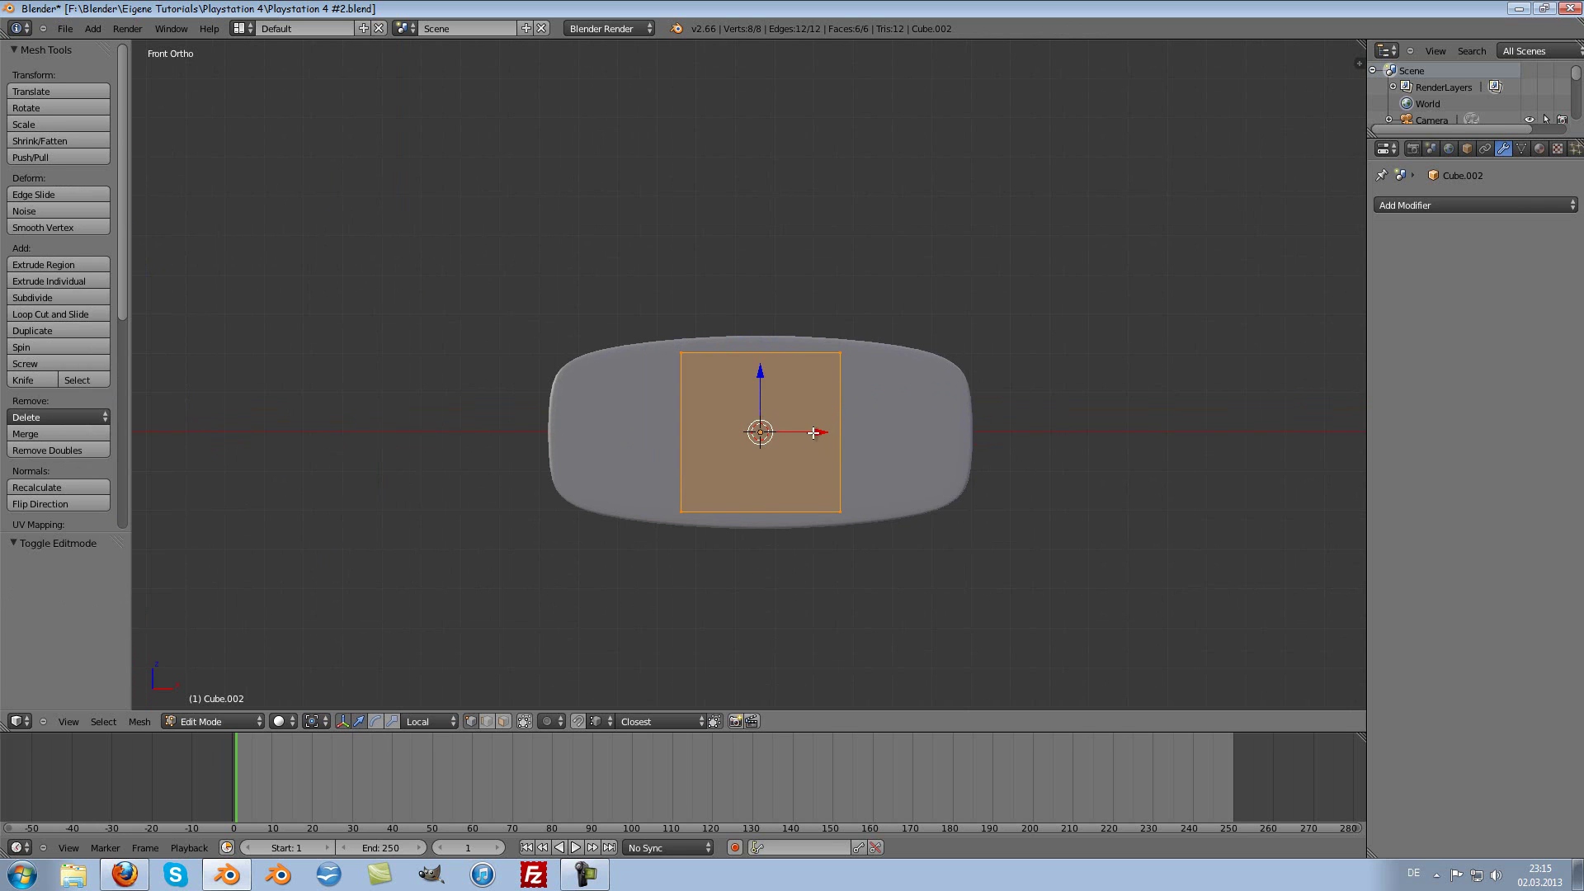
left_click_drag(814, 432, 1012, 432)
Step: Add a Mirror modifier so the cube is mirrored onto the left side
left_click(1419, 207)
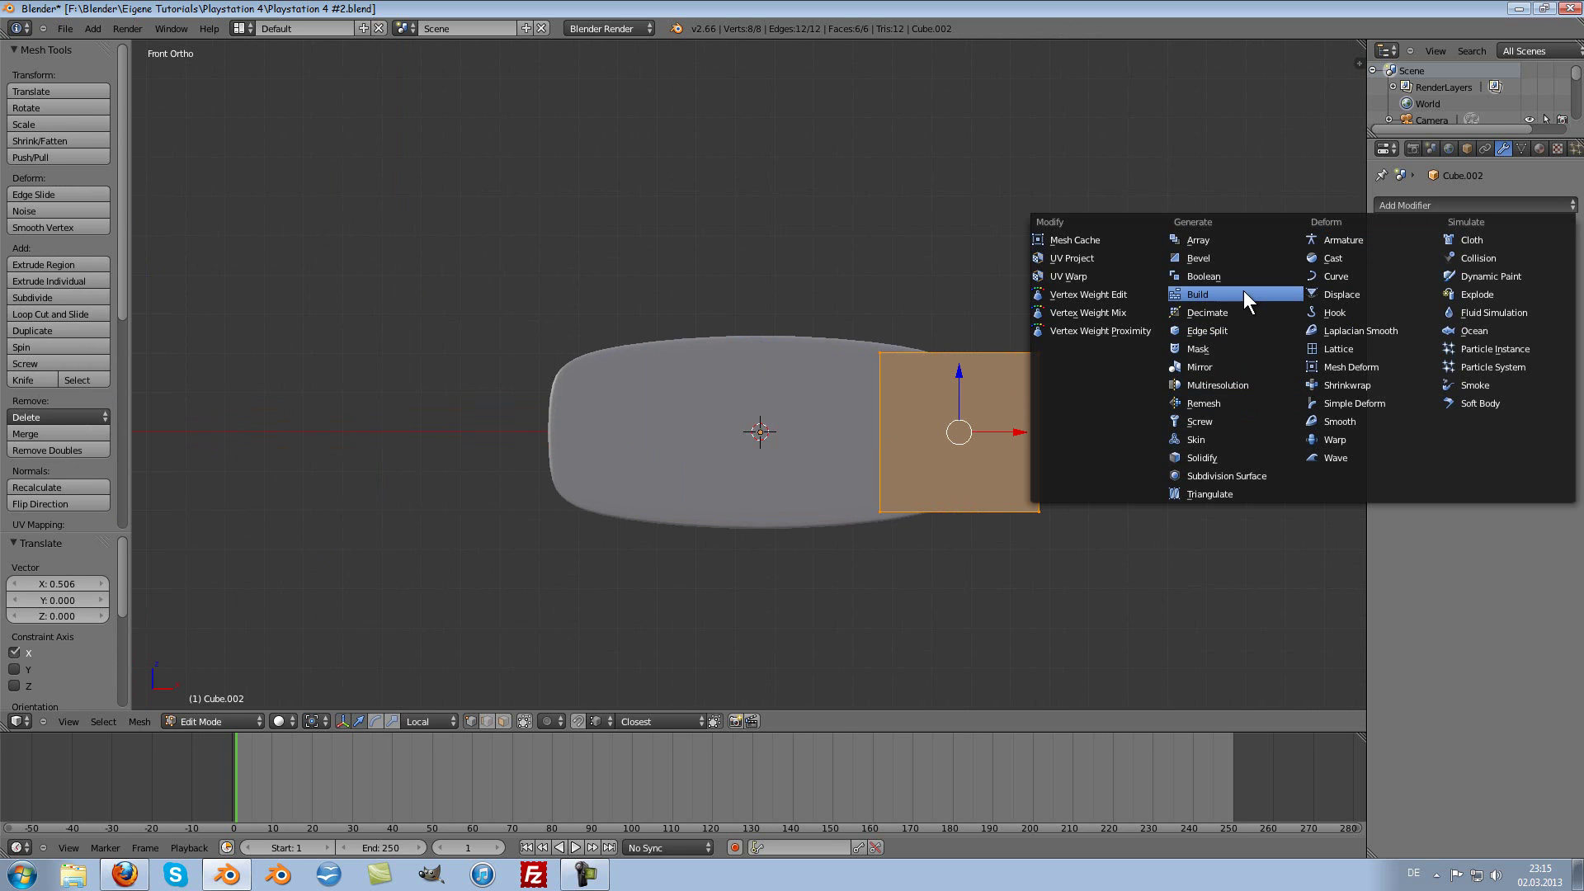
left_click(1229, 366)
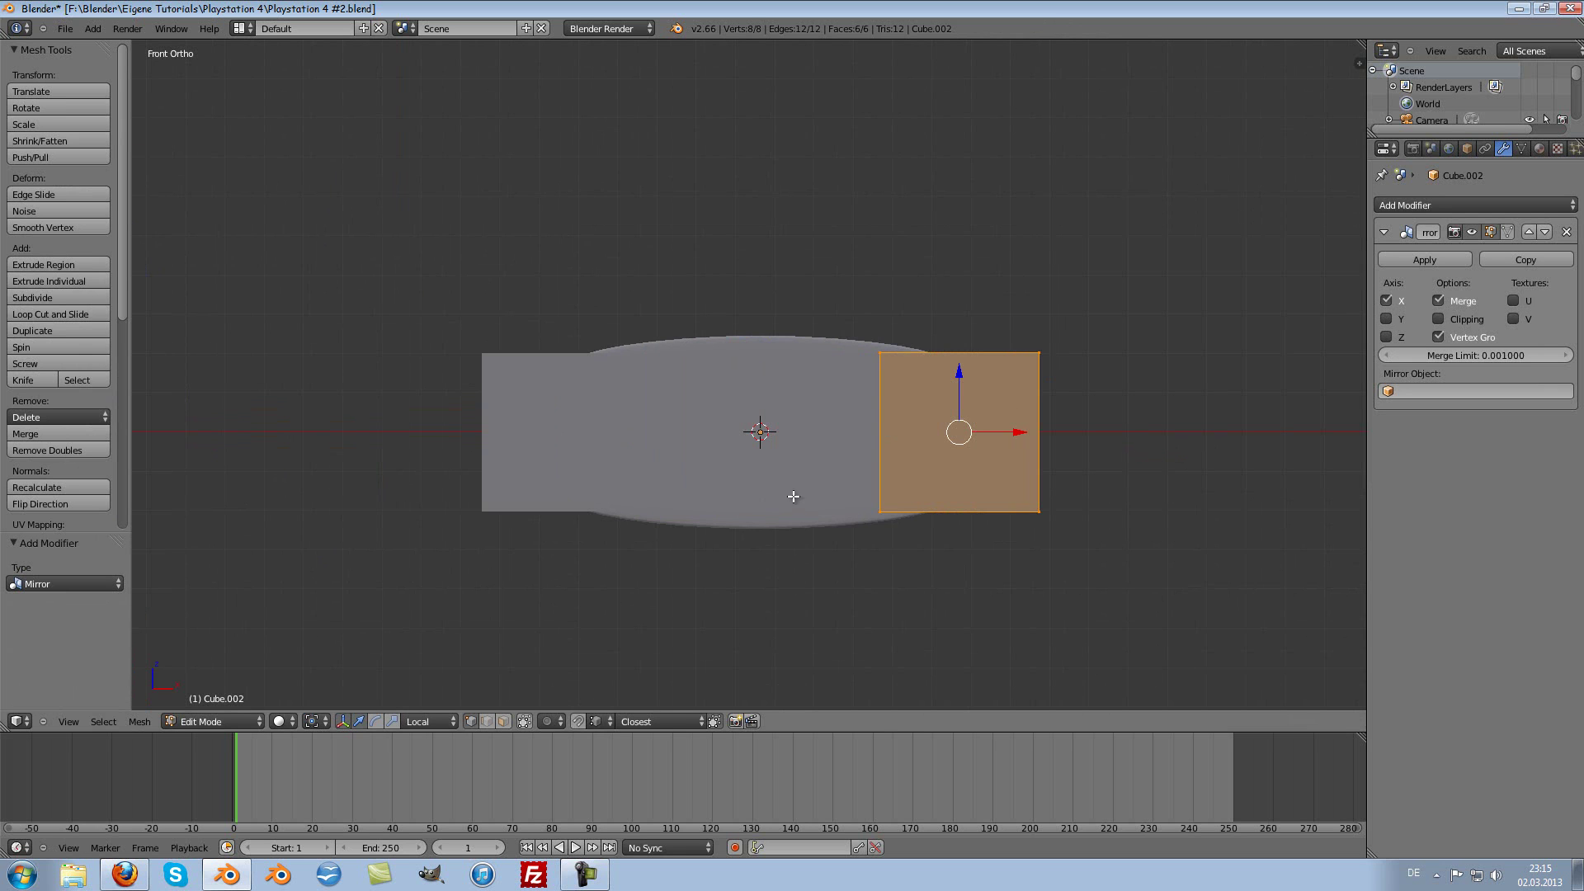
key("Tab")
scroll(853, 433, "down", 1)
left_click_drag(764, 360, 755, 410)
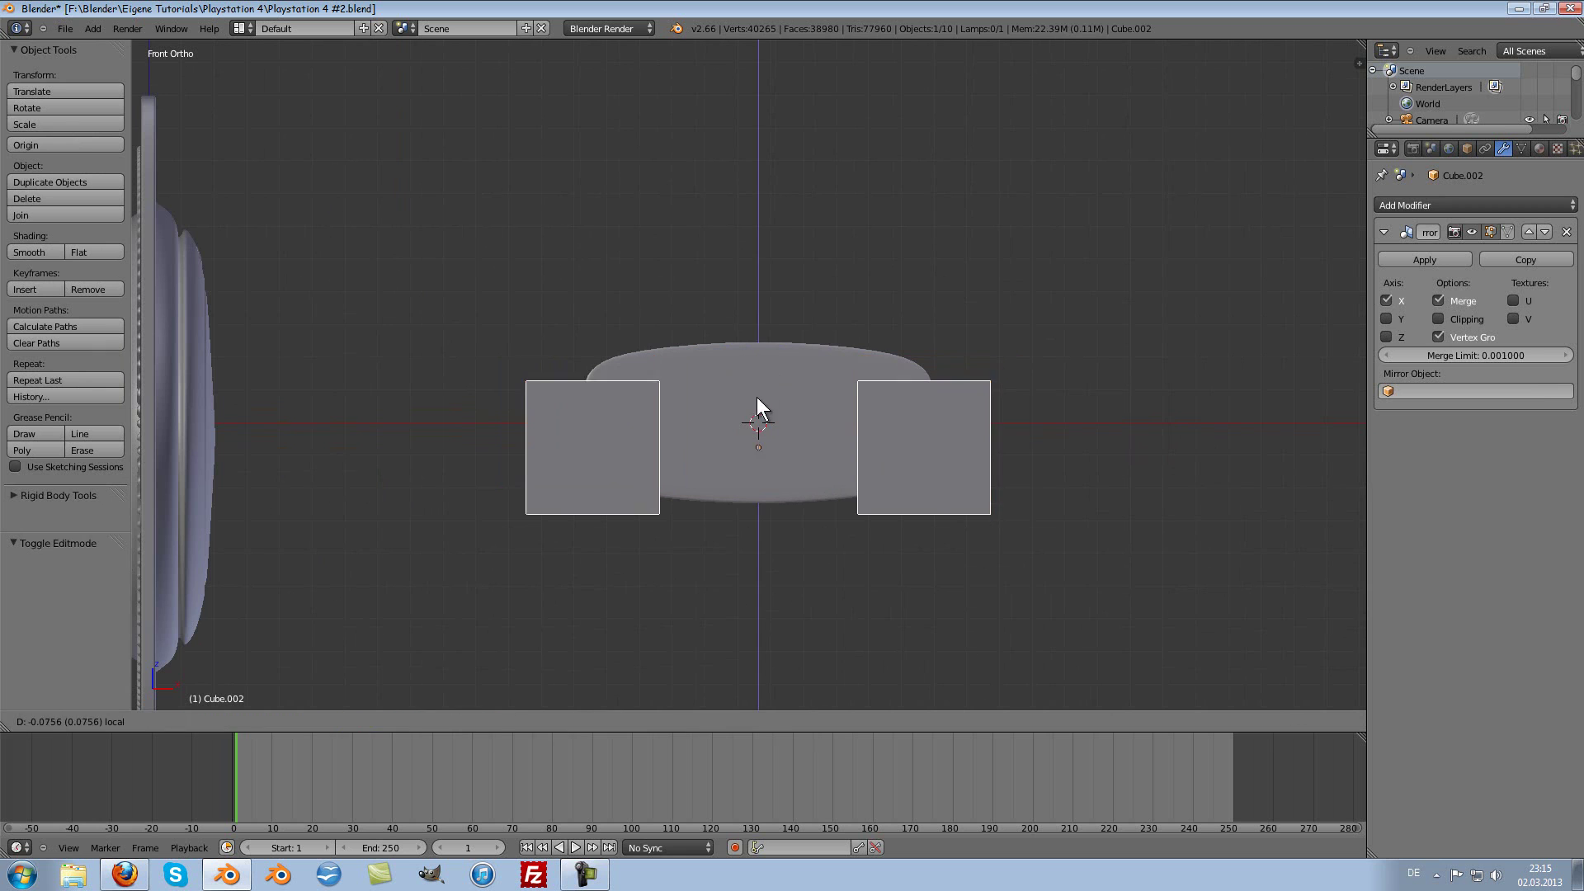
key("ctrl+z")
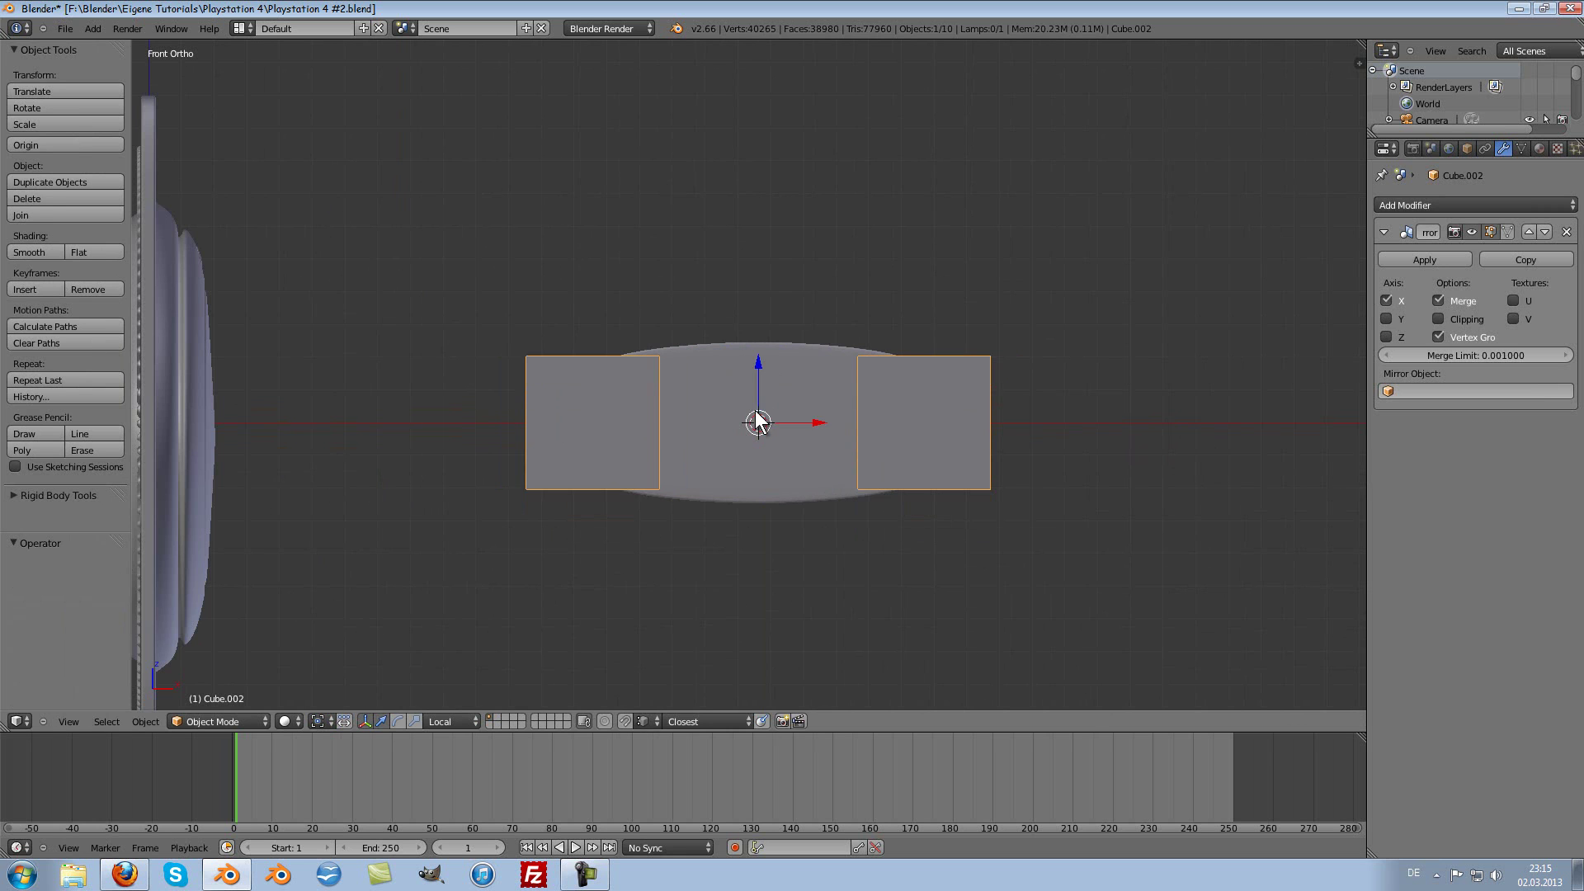
Step: Lower the mirrored block below the body's edge and shift it -0.126 along X
key("Tab")
left_click_drag(921, 361, 922, 433)
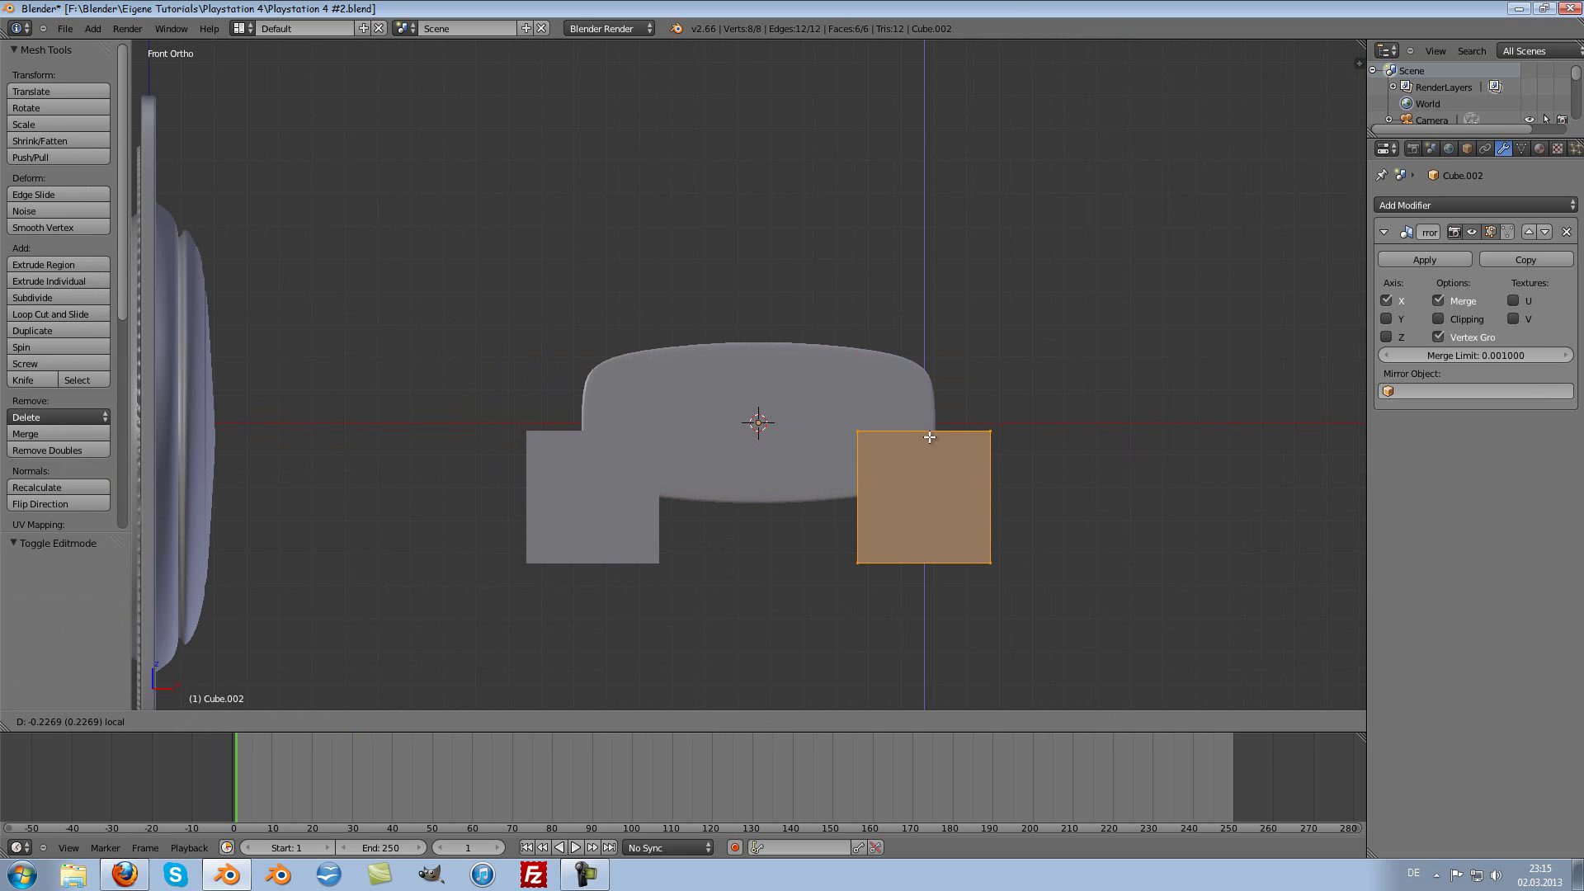
left_click_drag(962, 491, 924, 490)
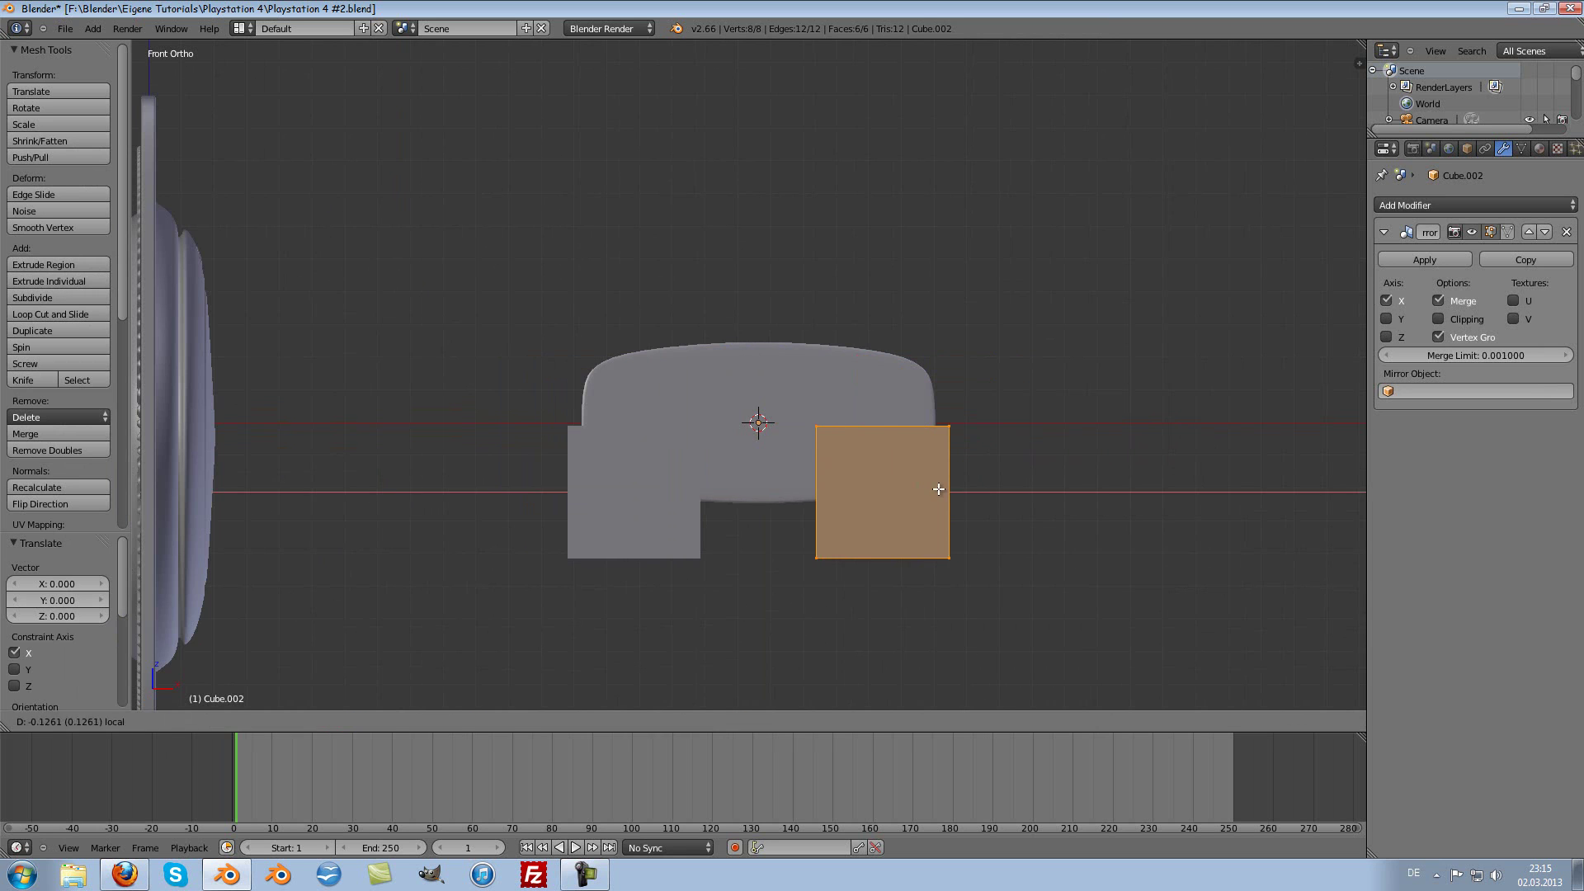
scroll(940, 491, "up", 2)
scroll(971, 500, "down", 2, "shift")
scroll(971, 499, "down", 1, "ctrl")
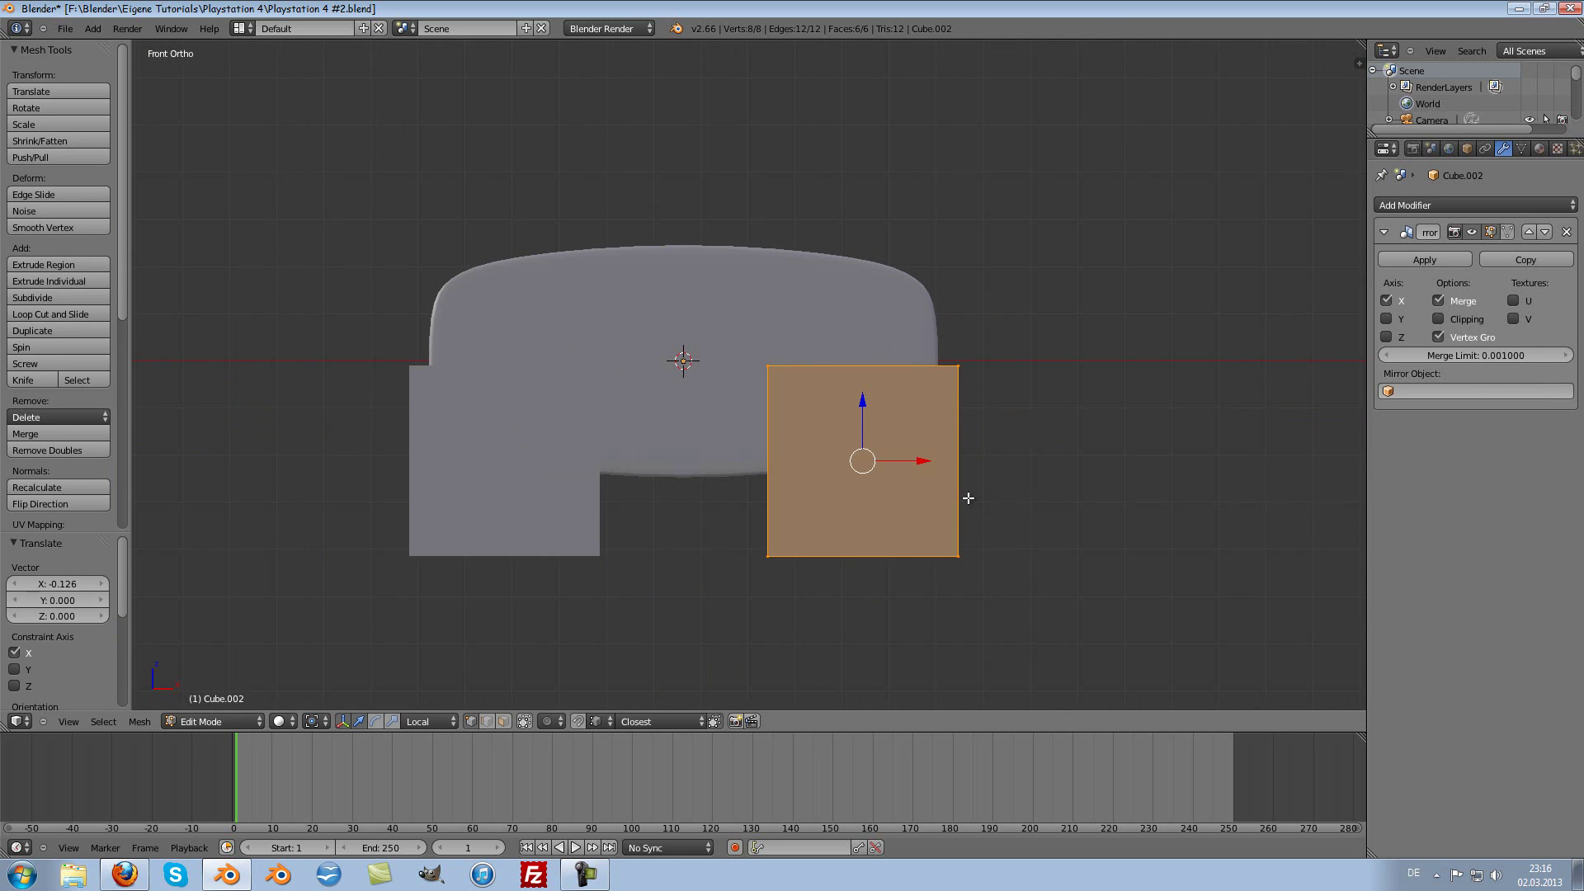
left_click(1392, 205)
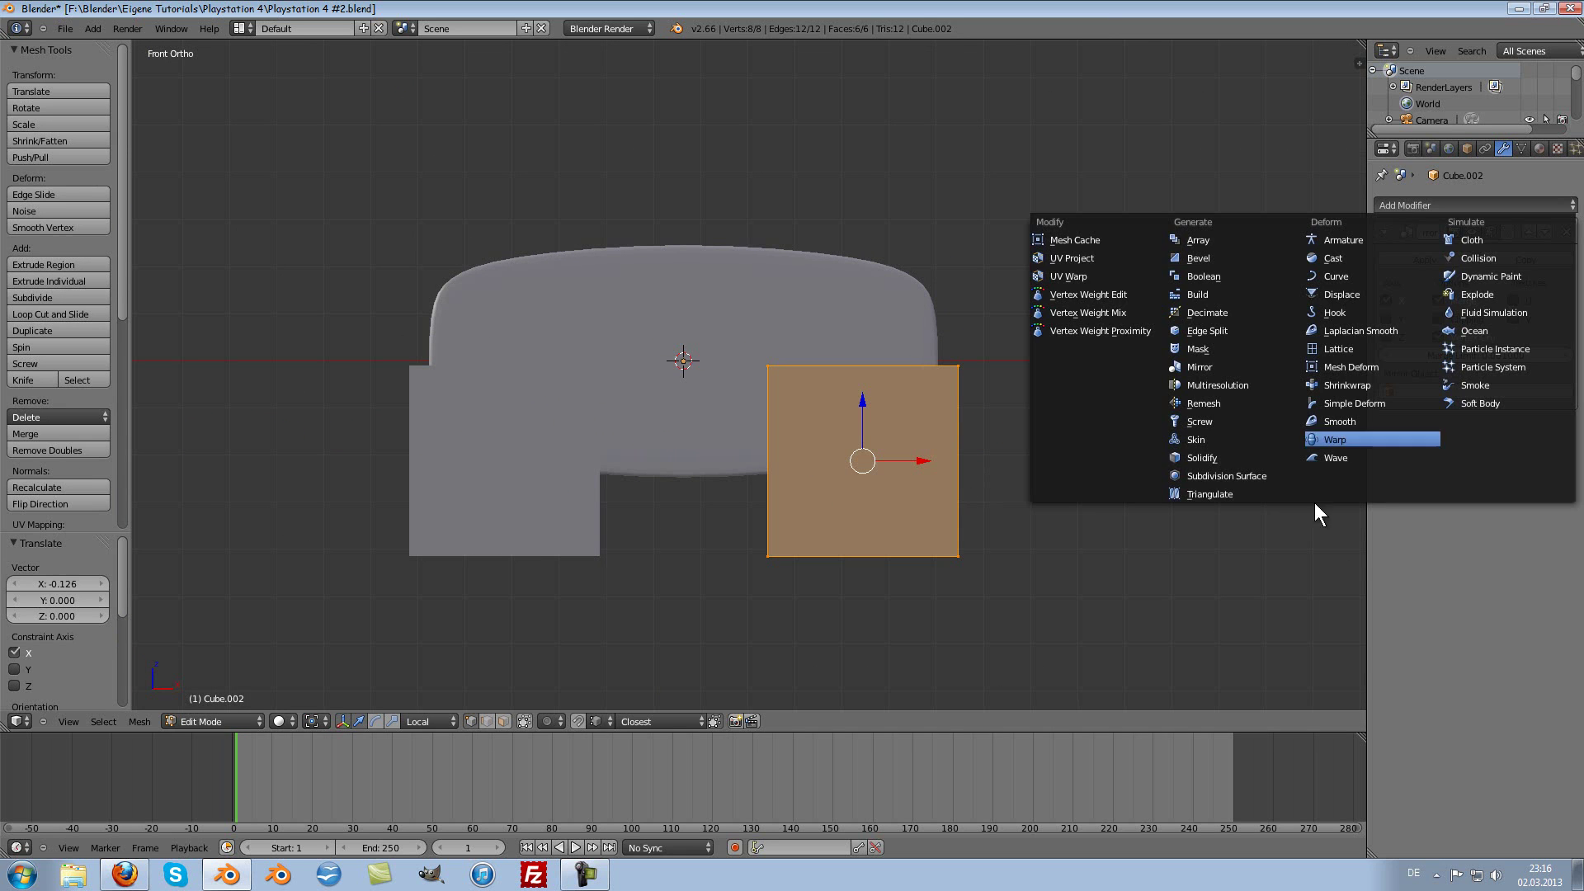
Step: Add a level-2 Subdivision Surface, then cut two horizontal loops: one middle, one near the bottom
left_click(1201, 475)
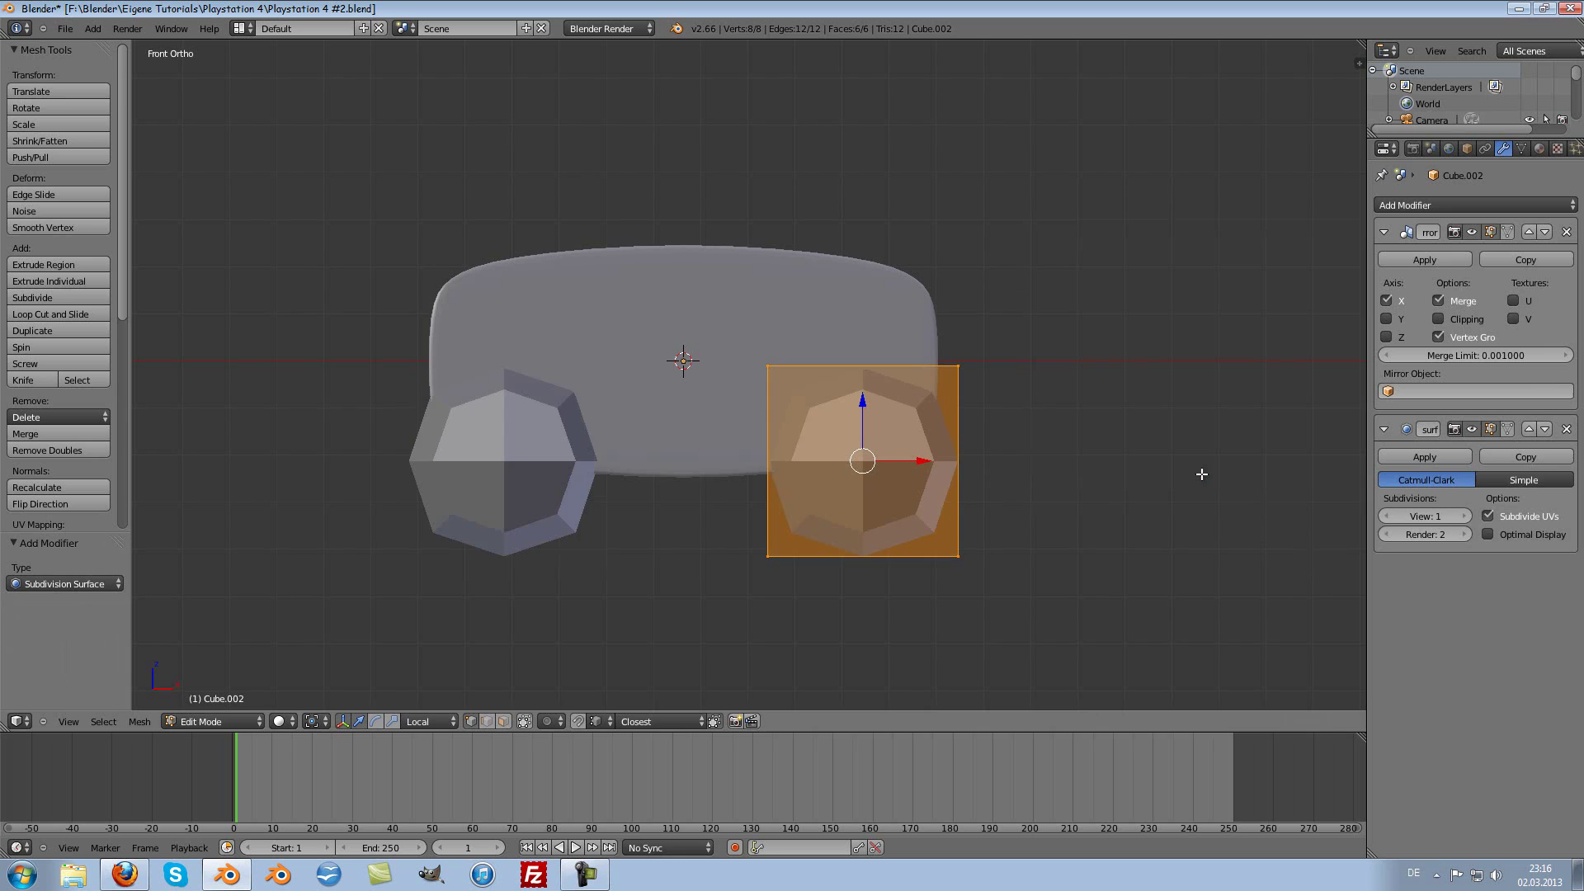
left_click(1457, 512)
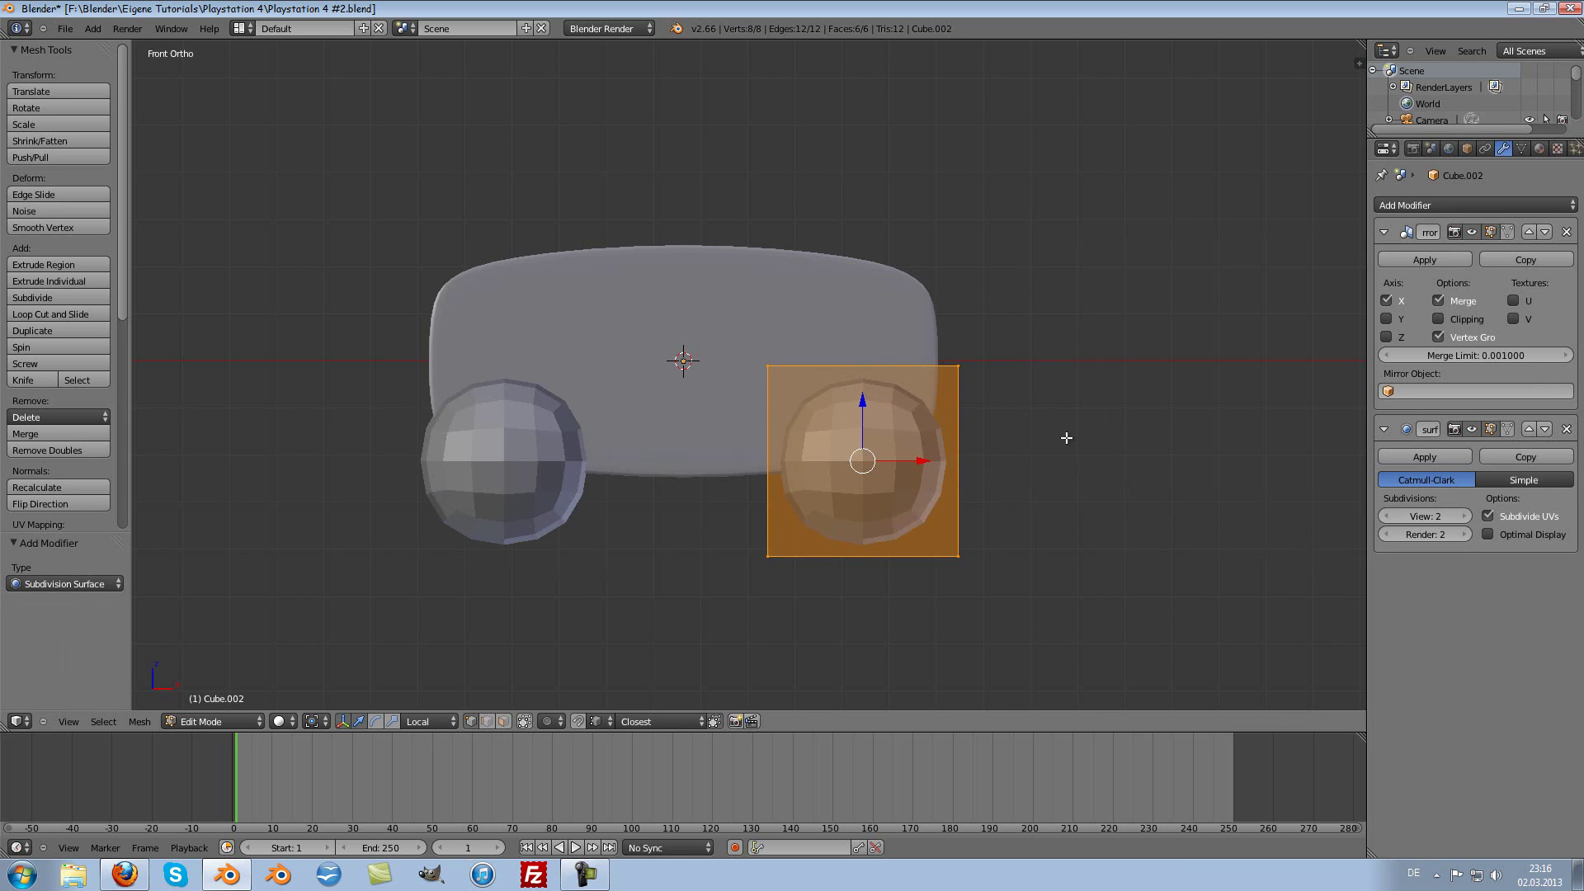
key("ctrl+r")
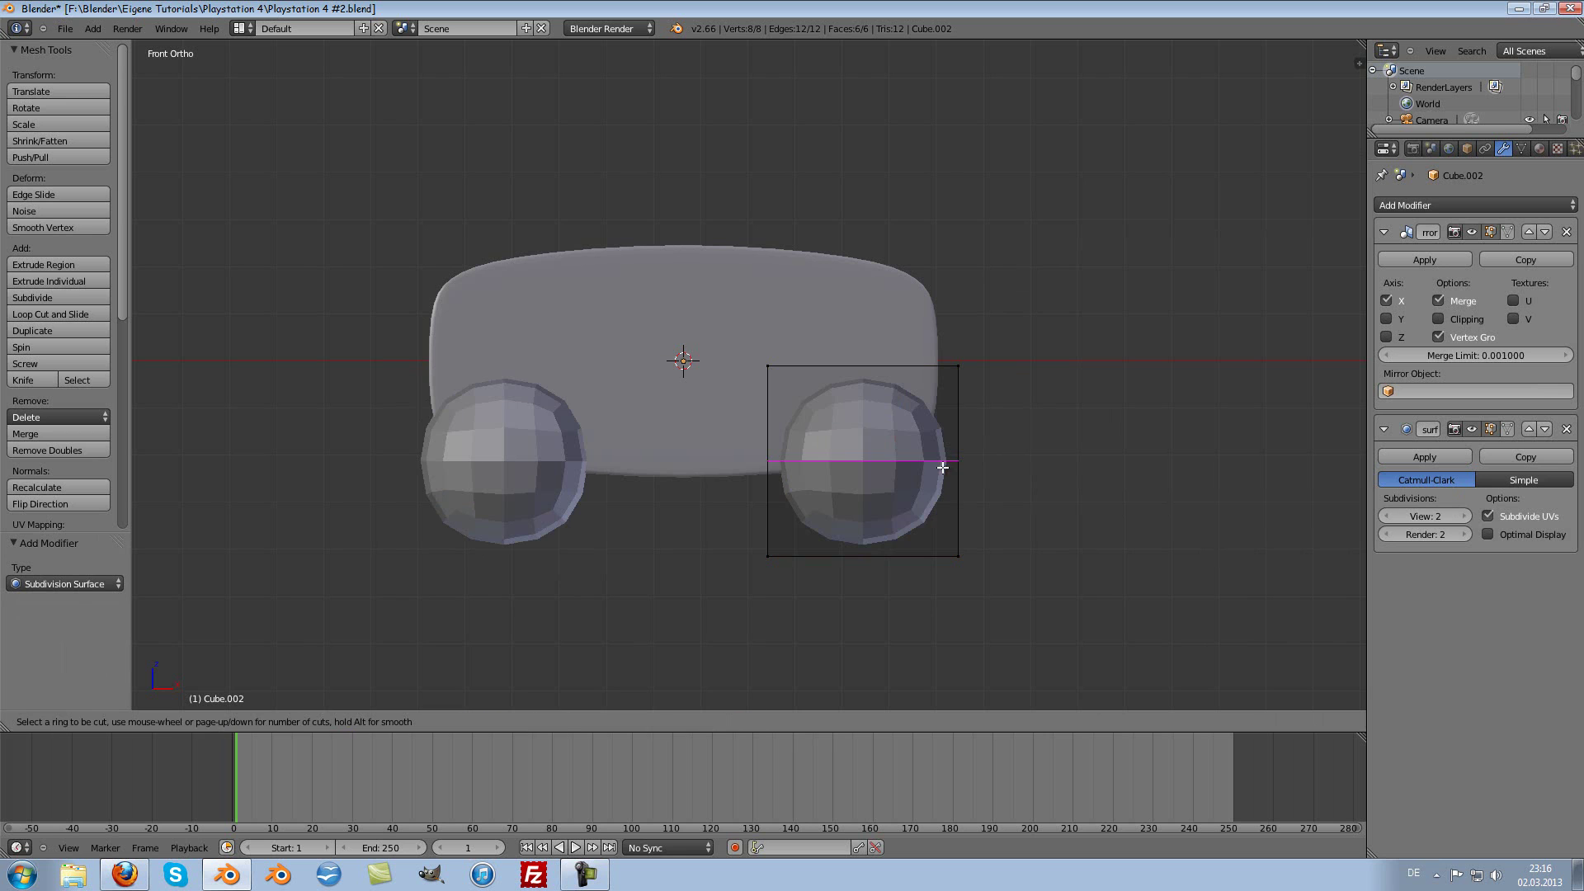
left_click(943, 468)
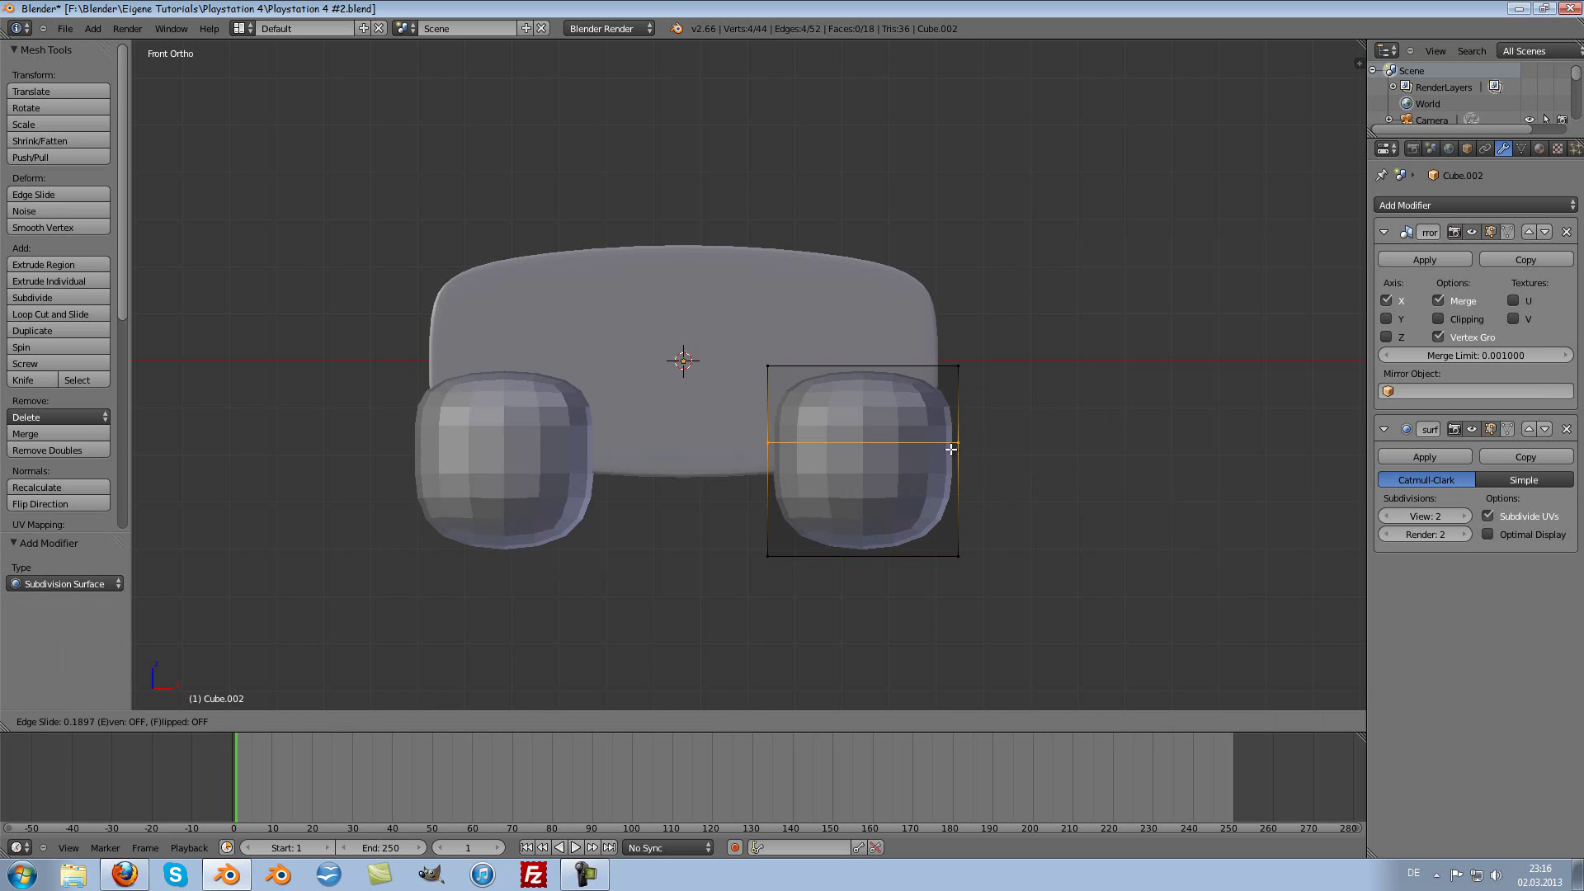
left_click(948, 452)
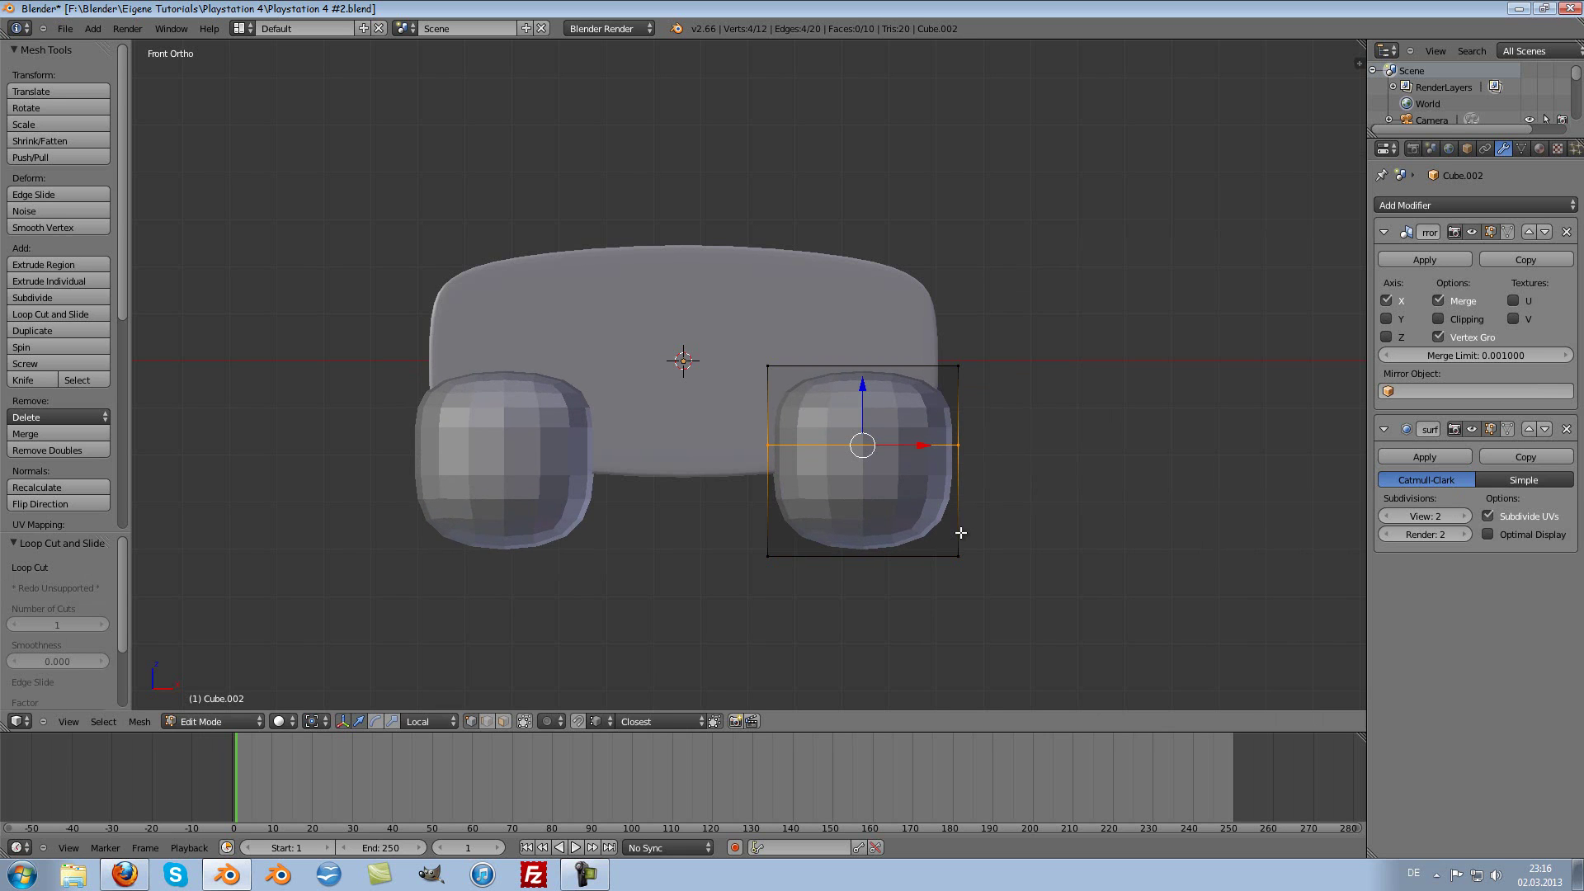
key("ctrl+r")
left_click(959, 534)
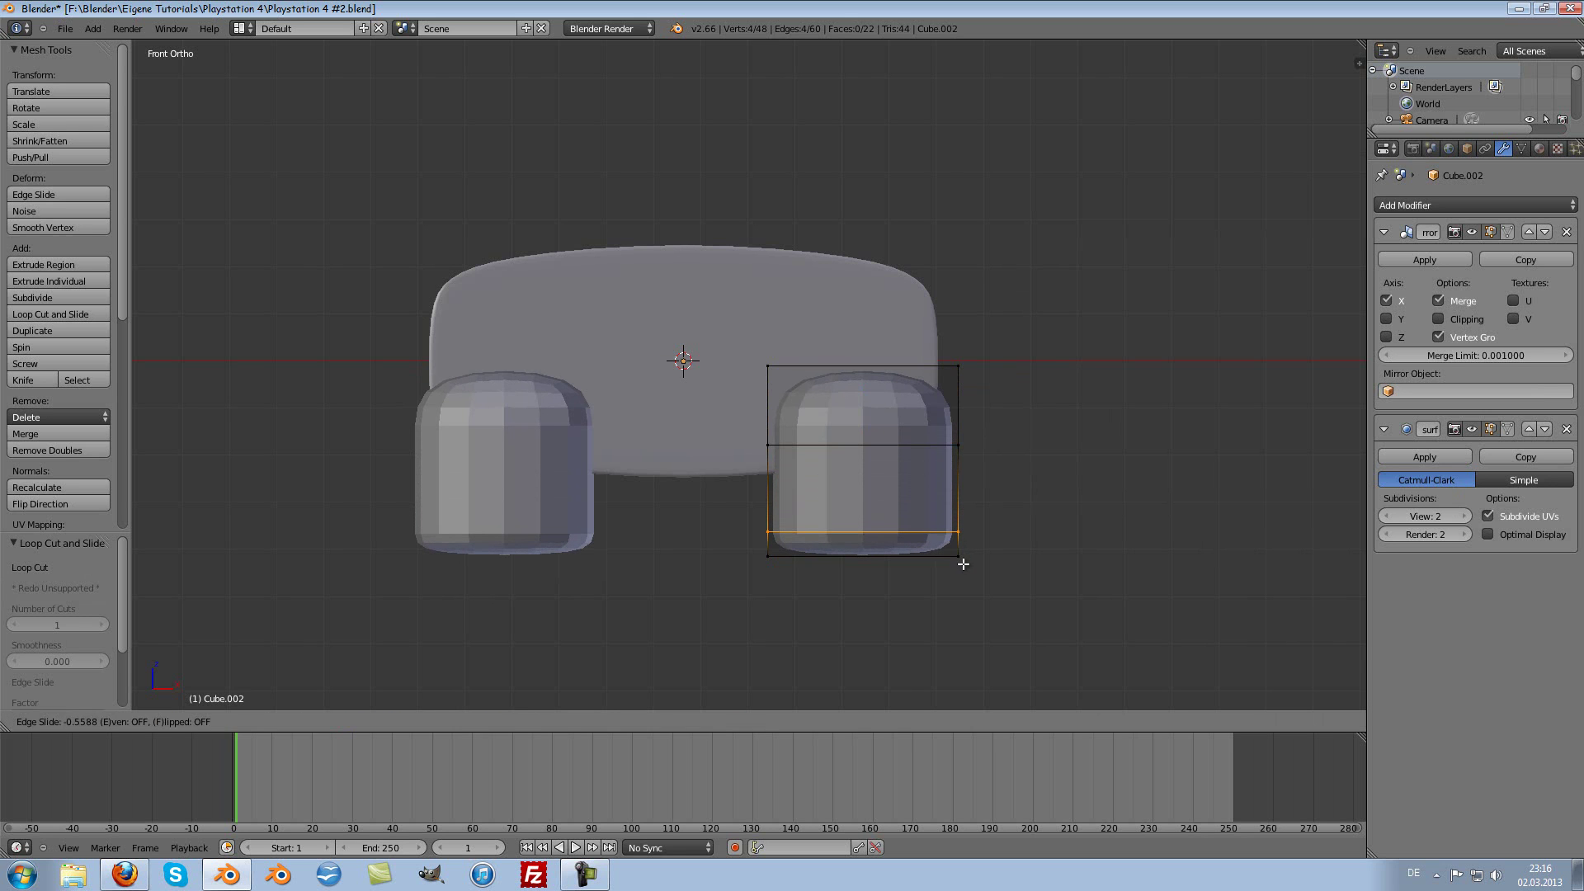
left_click(963, 565)
Step: Scale the whole grip mesh down slightly to 0.929
key("a")
key("a")
key("s")
left_click(1102, 496)
Step: Flatten the grip front to back by scaling it to 0.233 along Y
mouse_move(995, 506)
middle_mouse_down()
mouse_move(1131, 548)
mouse_move(1117, 566)
mouse_move(1092, 530)
mouse_move(1153, 525)
middle_mouse_up()
key("KP_Decimal")
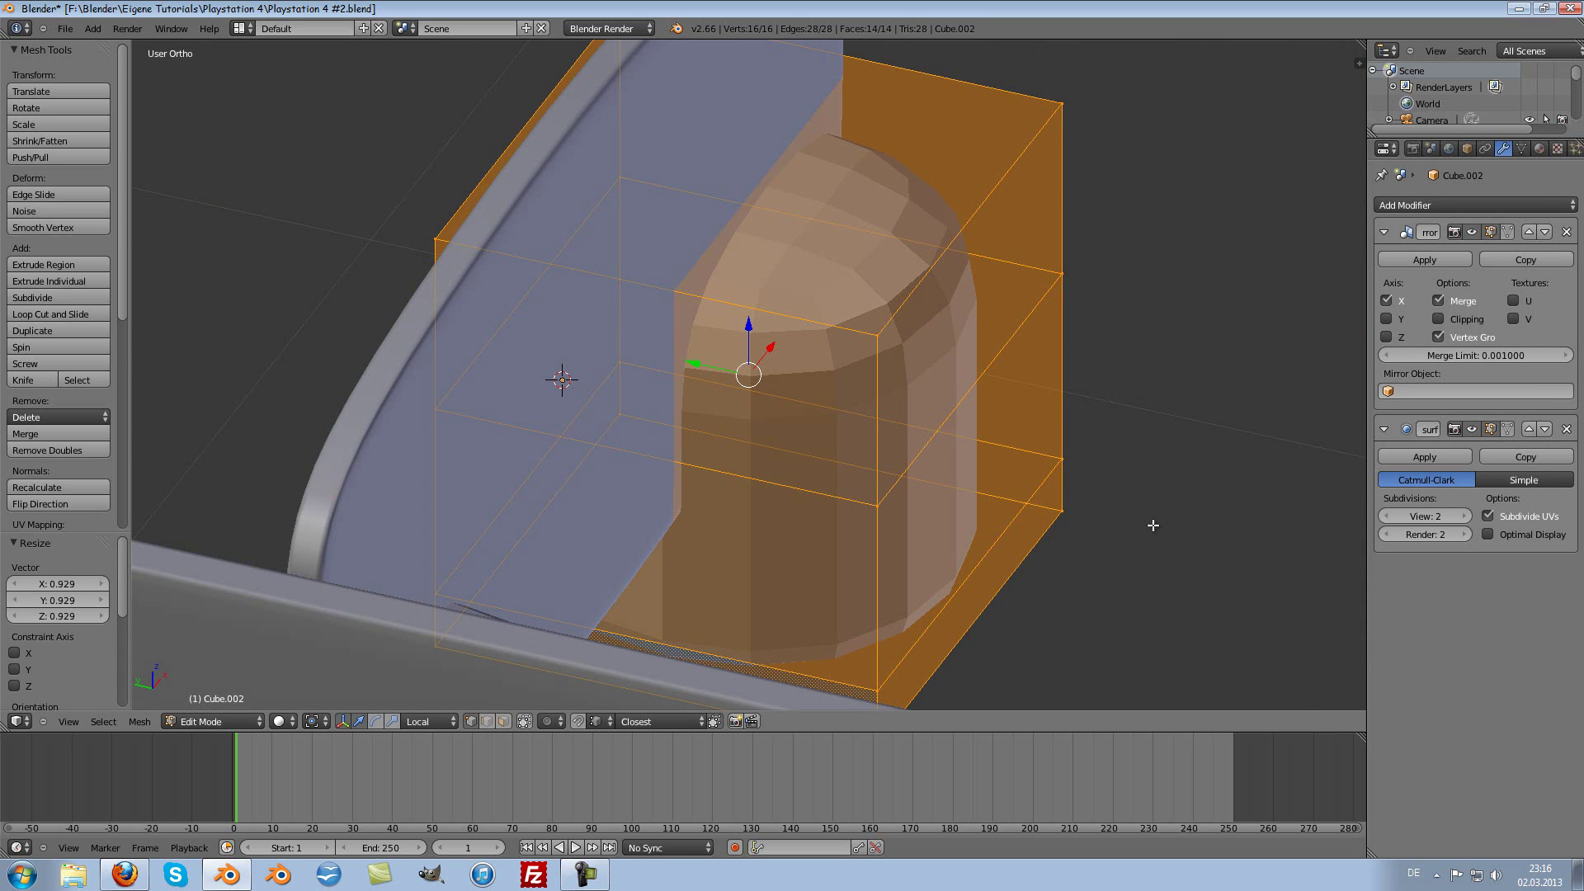
key("s")
key("y")
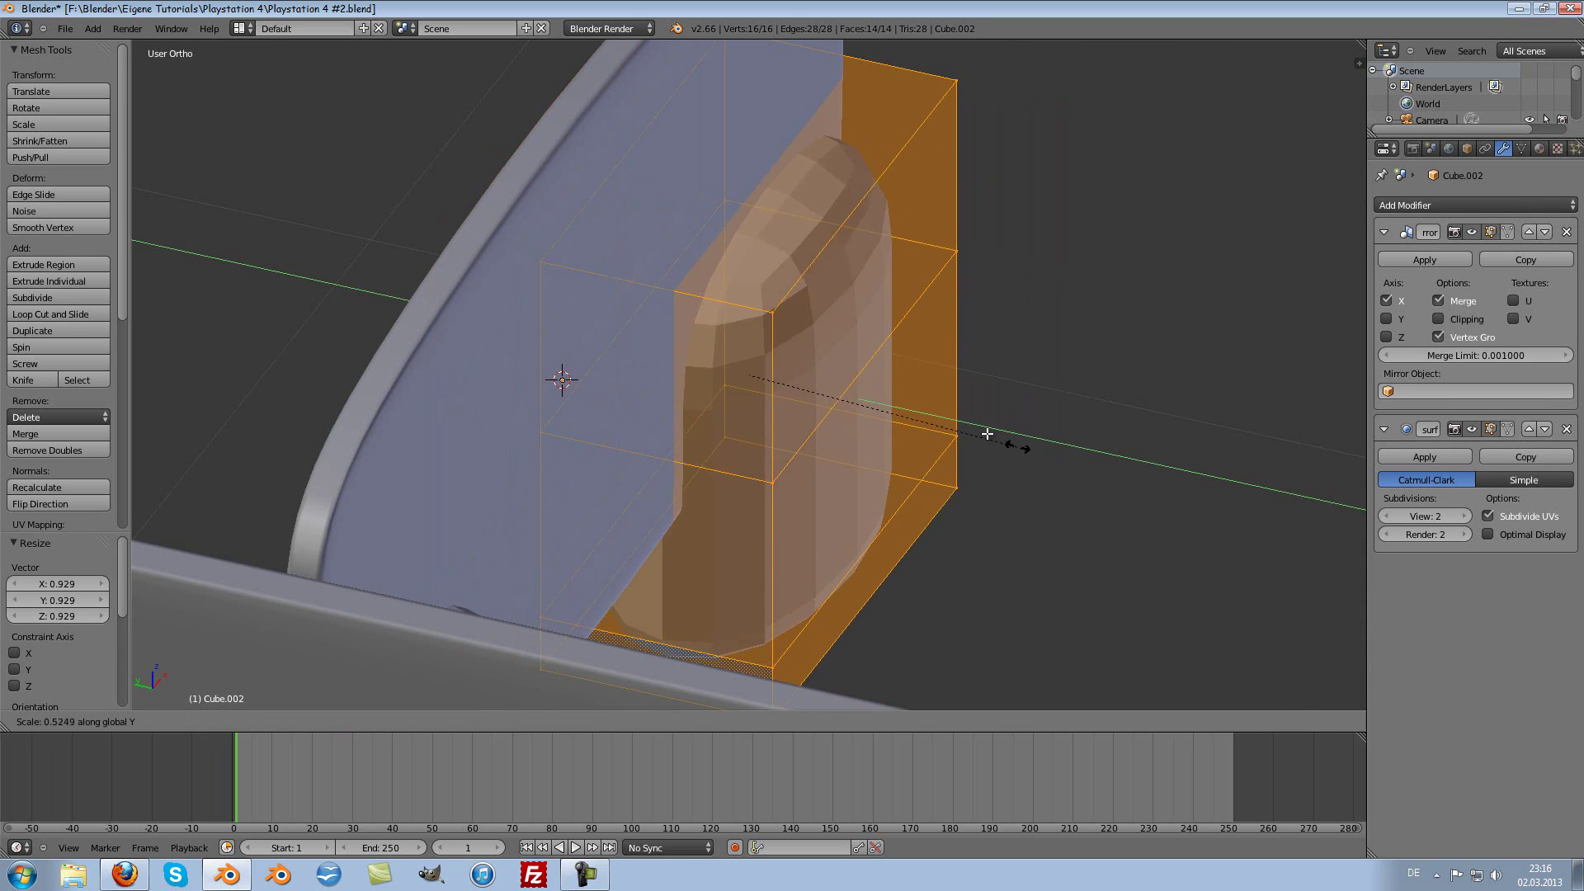
left_click(873, 402)
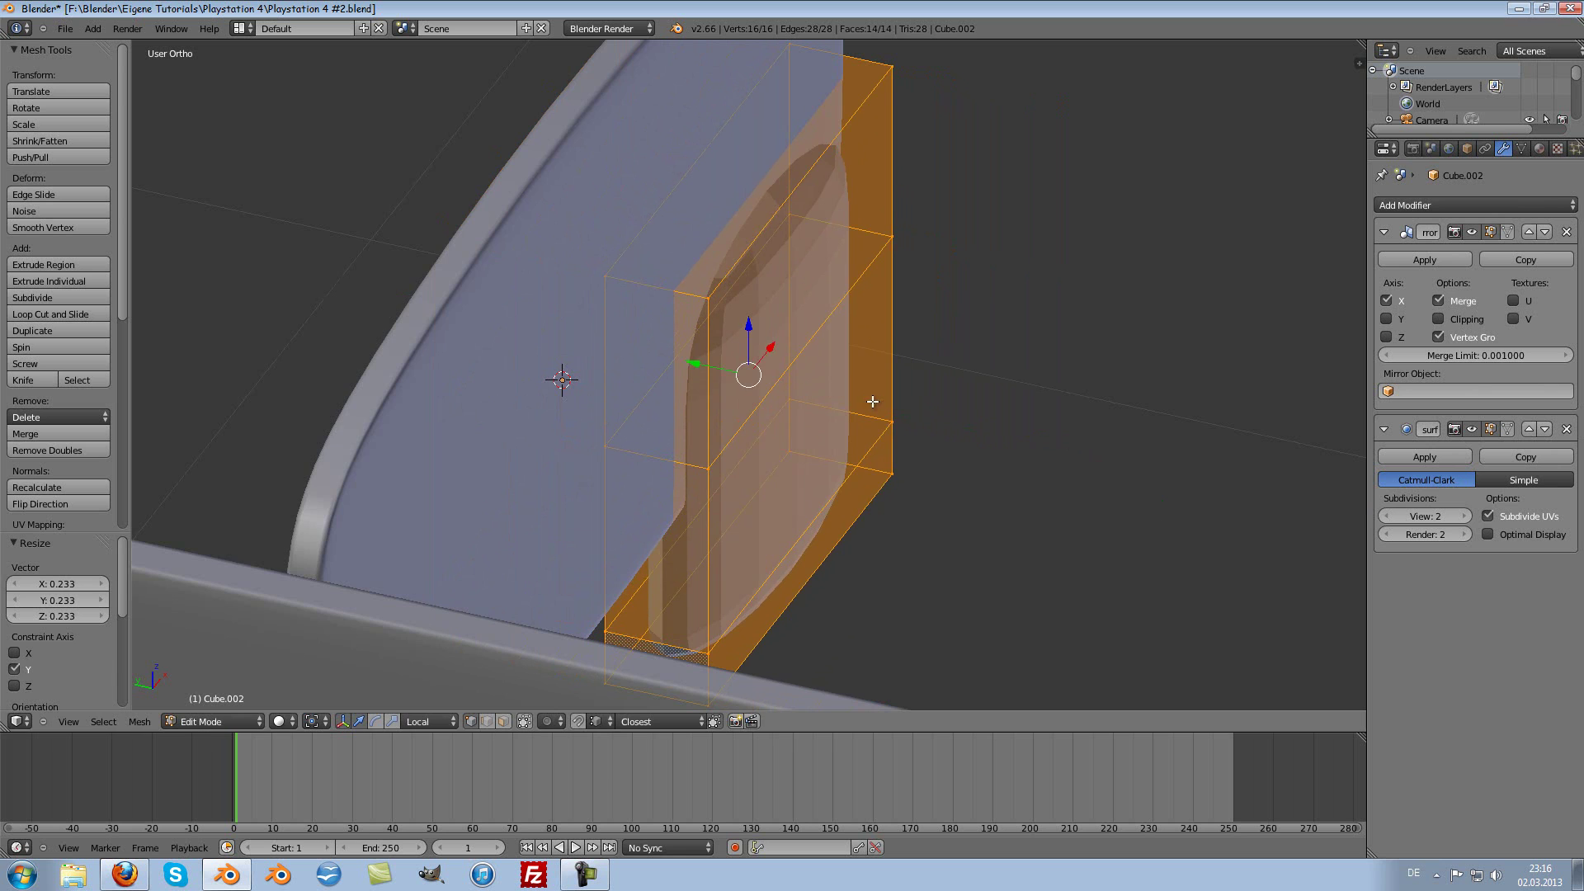
Step: Return to Front view and circle-select the grip's bottom vertices
scroll(990, 446, "down", 3)
middle_click_drag(990, 446, 875, 404)
key("KP_1")
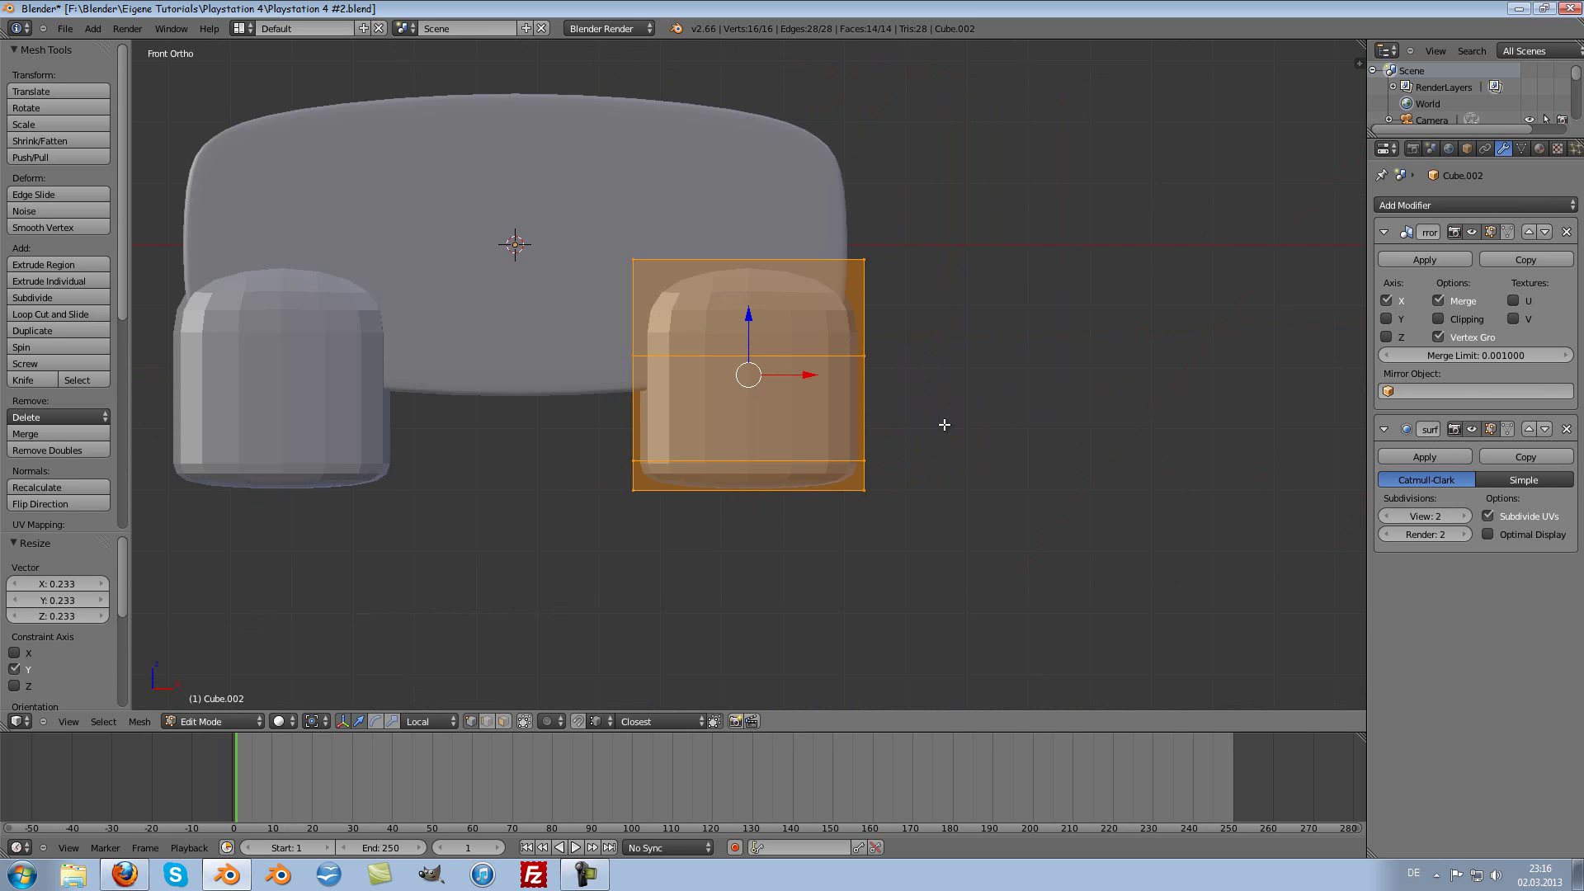
scroll(944, 425, "up", 1)
scroll(945, 424, "up", 1)
key("a")
key("c")
left_click_drag(912, 522, 577, 523)
Step: Narrow the grip's bottom along X, then extrude a short base downward and shrink it
key("Escape")
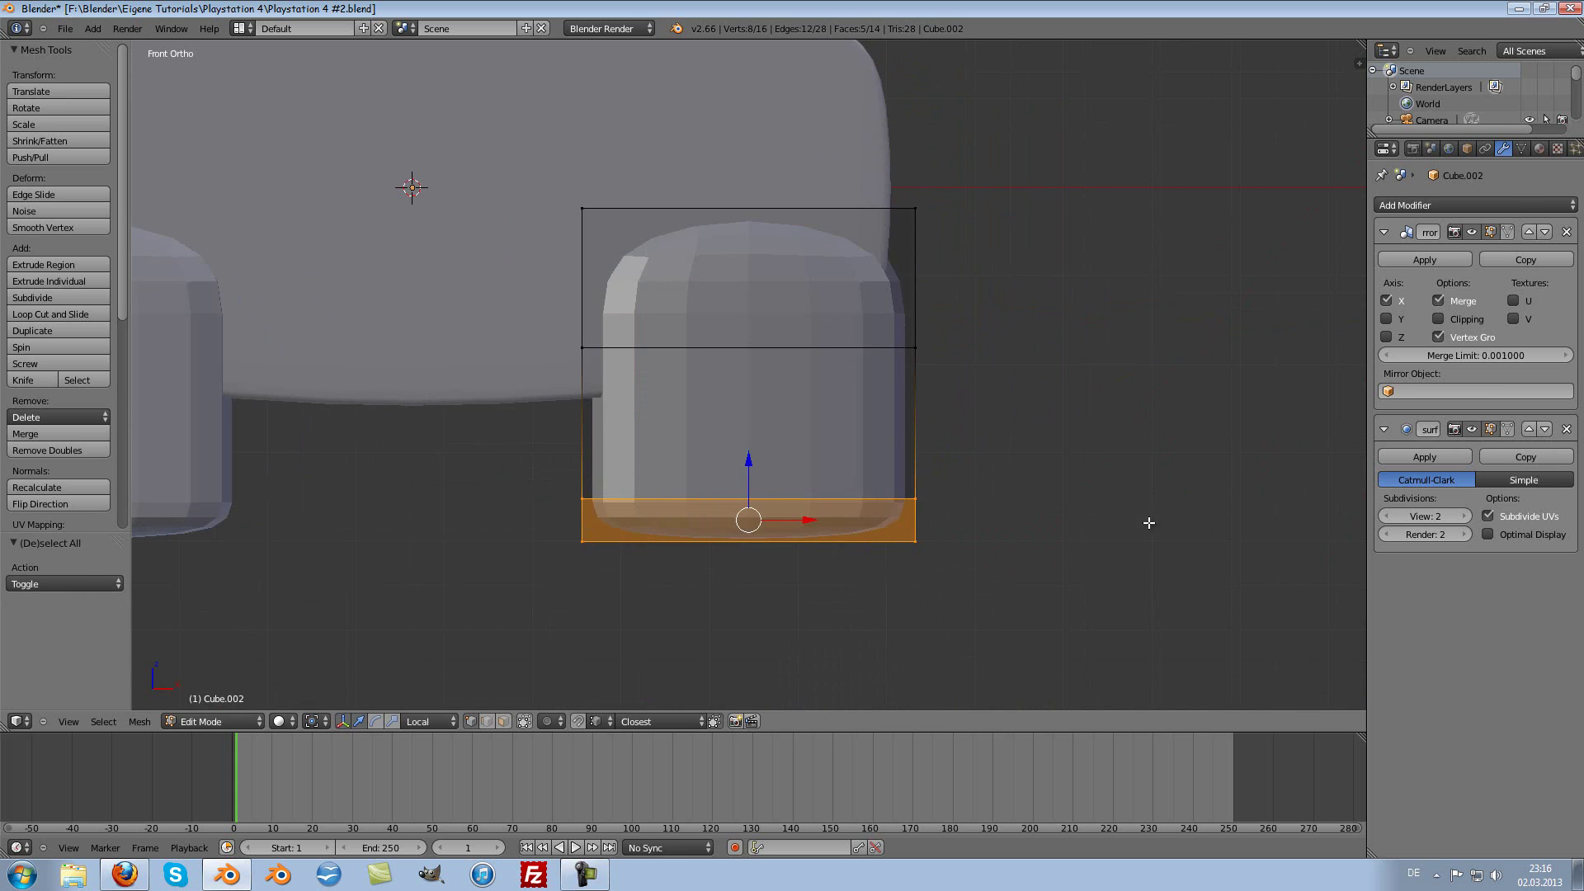
key("s")
key("x")
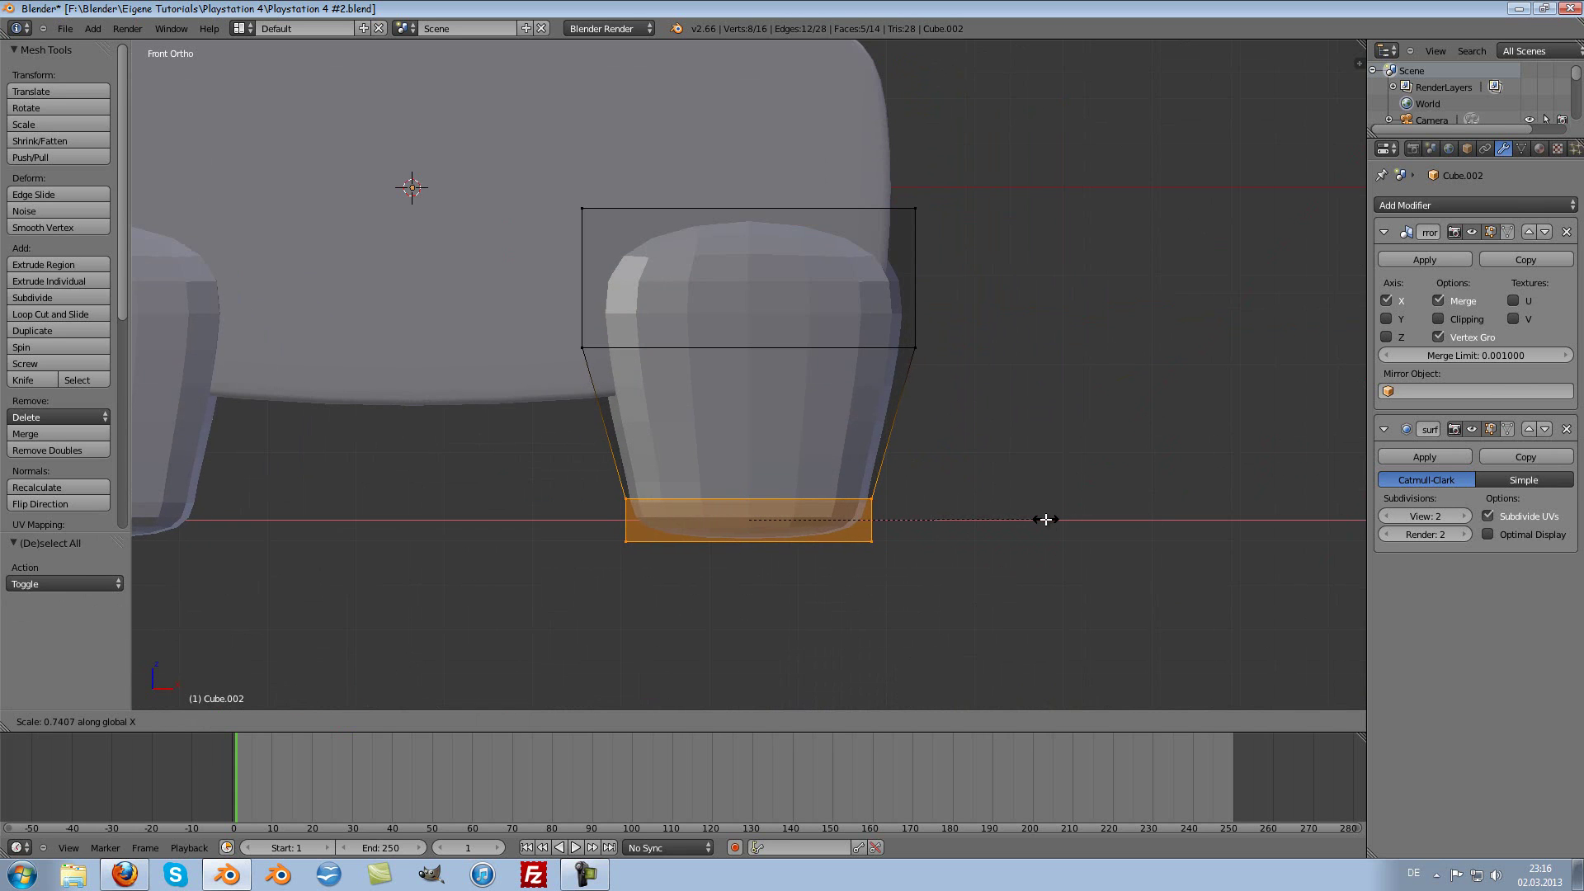
left_click(1045, 519)
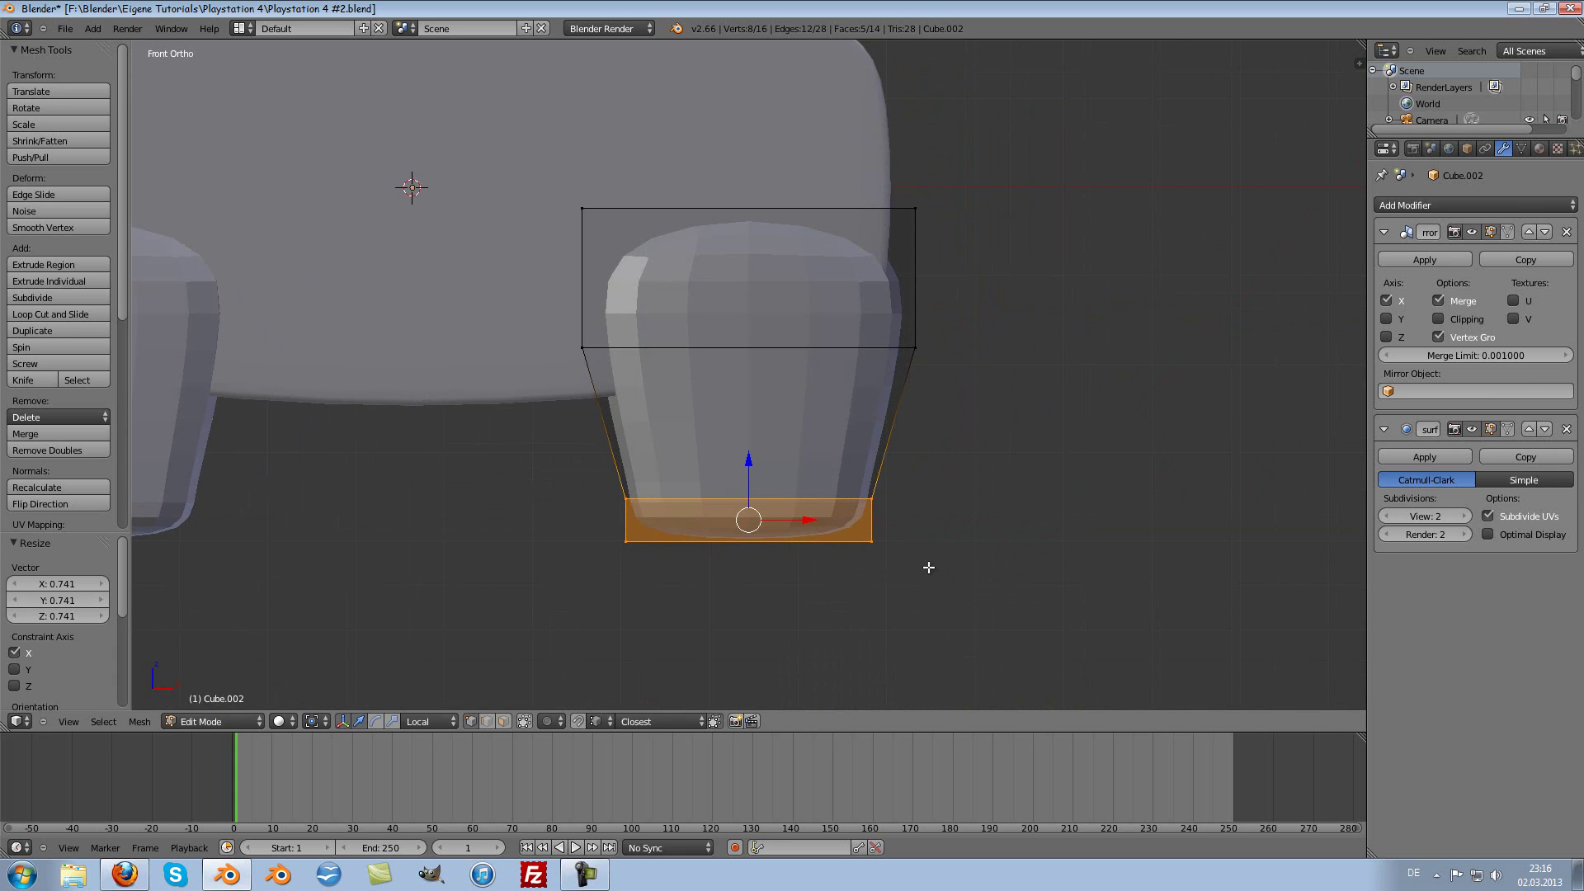
key("e")
left_click(988, 573)
key("s")
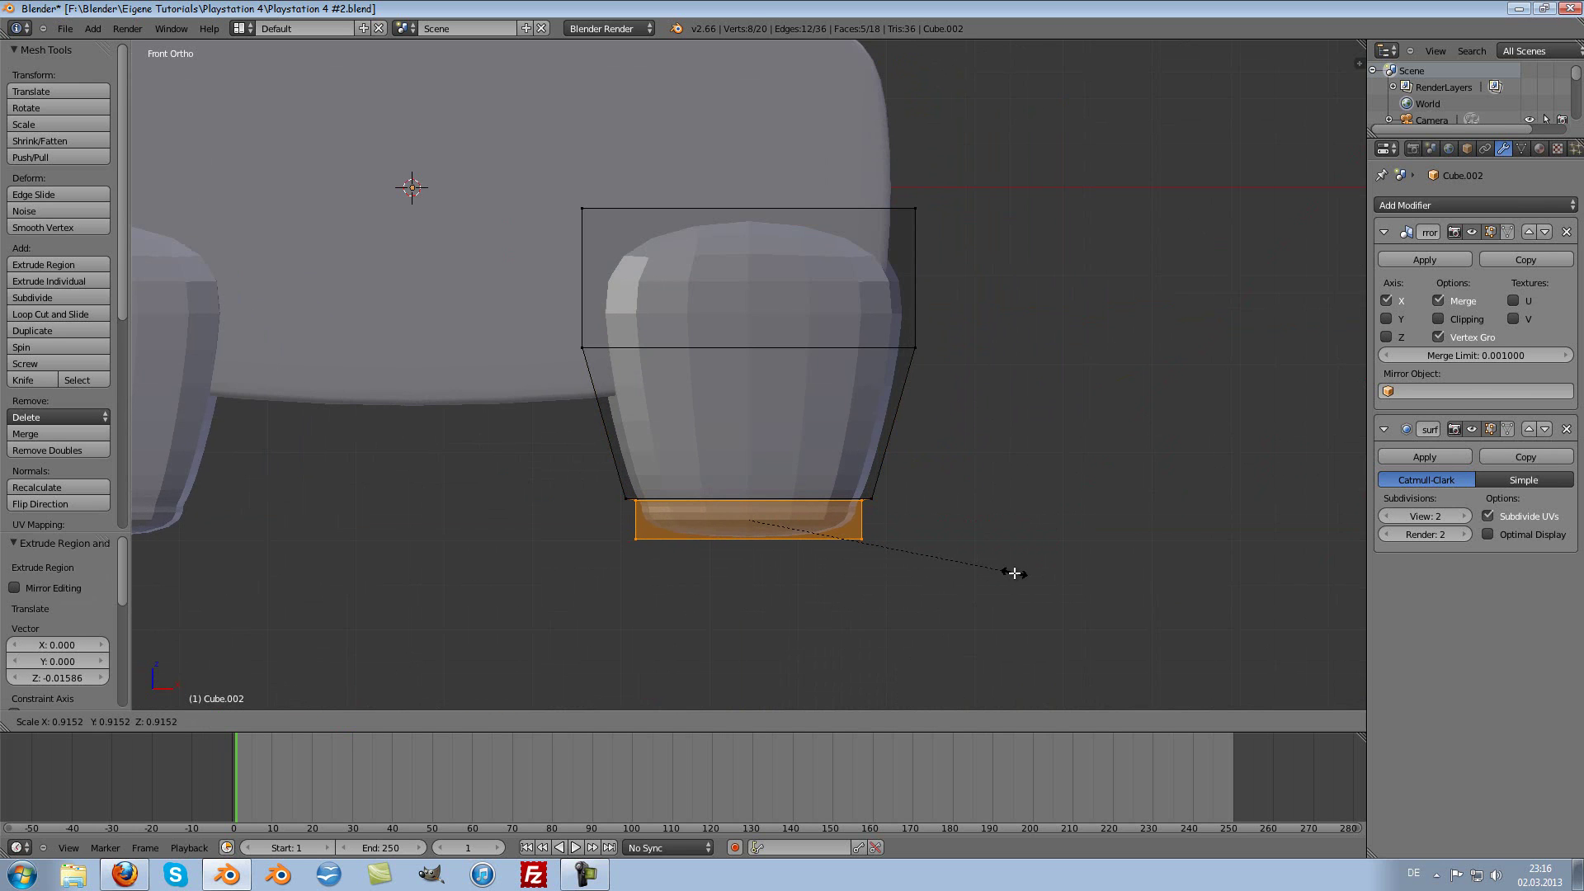
left_click(1013, 574)
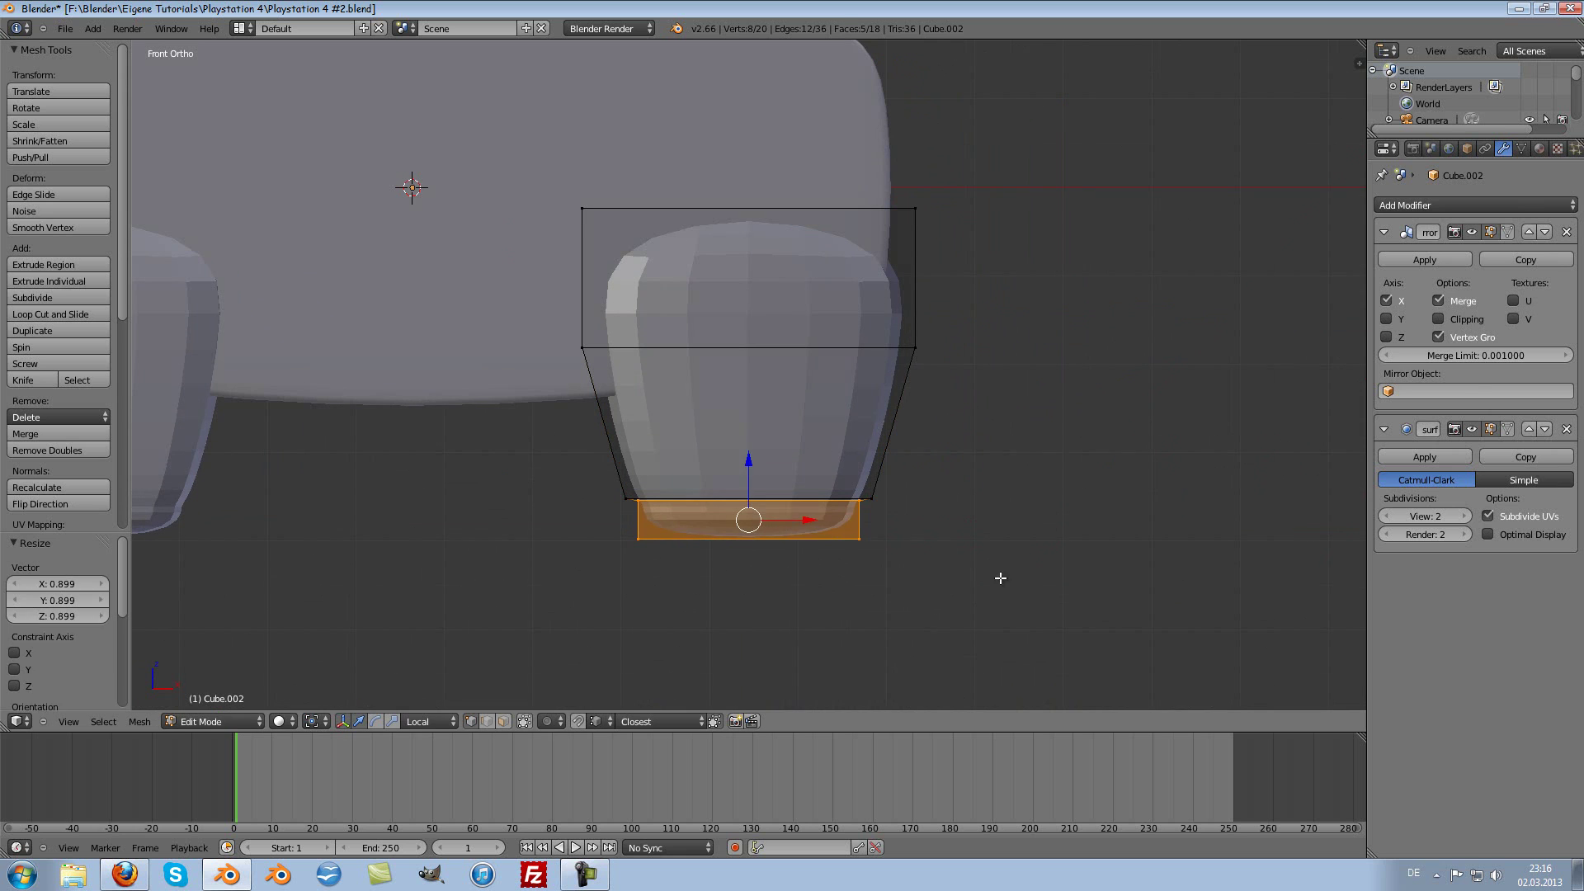
Step: Select the new bottom face and narrow it slightly along X
key("a")
key("c")
left_click_drag(866, 590, 647, 602)
key("Escape")
key("s")
key("x")
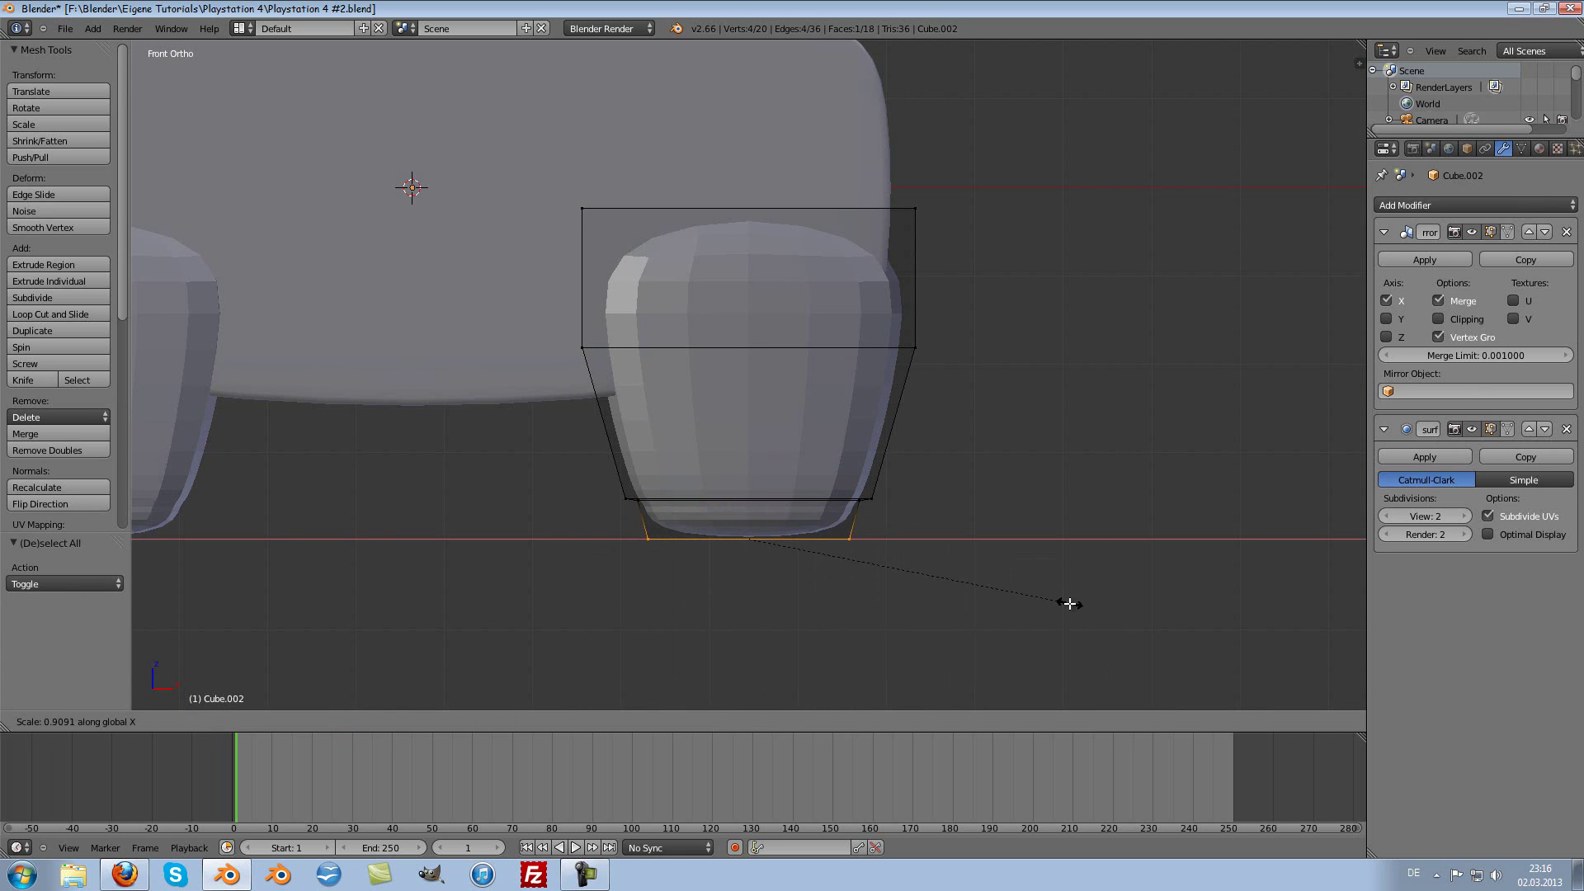
left_click(1070, 604)
scroll(929, 424, "down", 2)
scroll(930, 424, "down", 1)
scroll(946, 382, "up", 3)
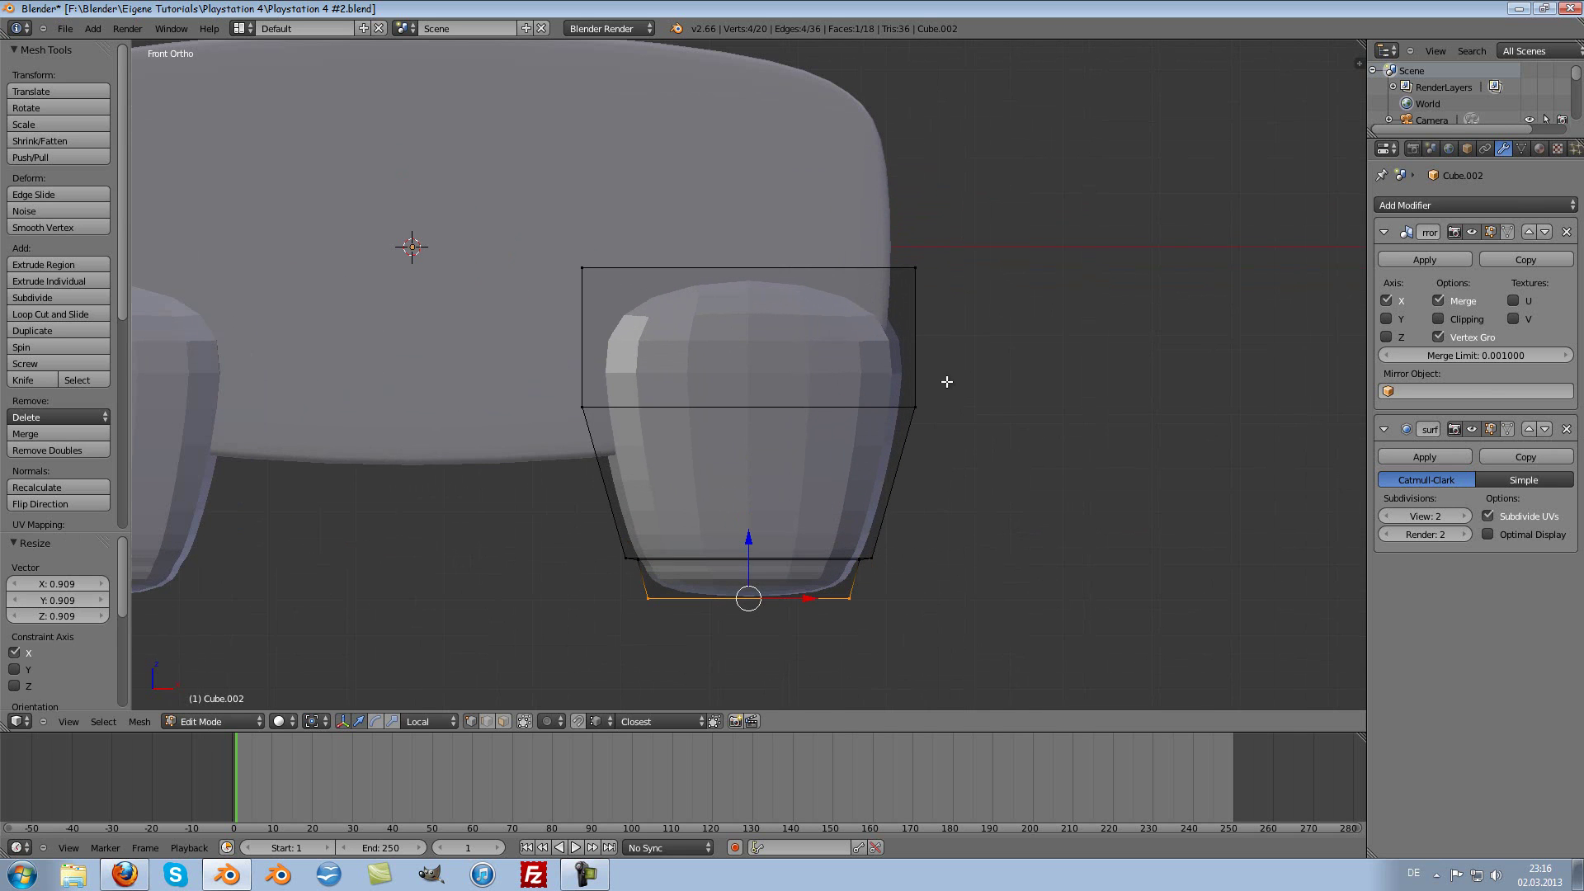
Step: Select the grip's top face and lift it upward along Z
key("a")
key("c")
scroll(949, 343, "down", 9)
left_click(936, 343)
left_click_drag(718, 303, 459, 247)
key("Escape")
key("g")
key("z")
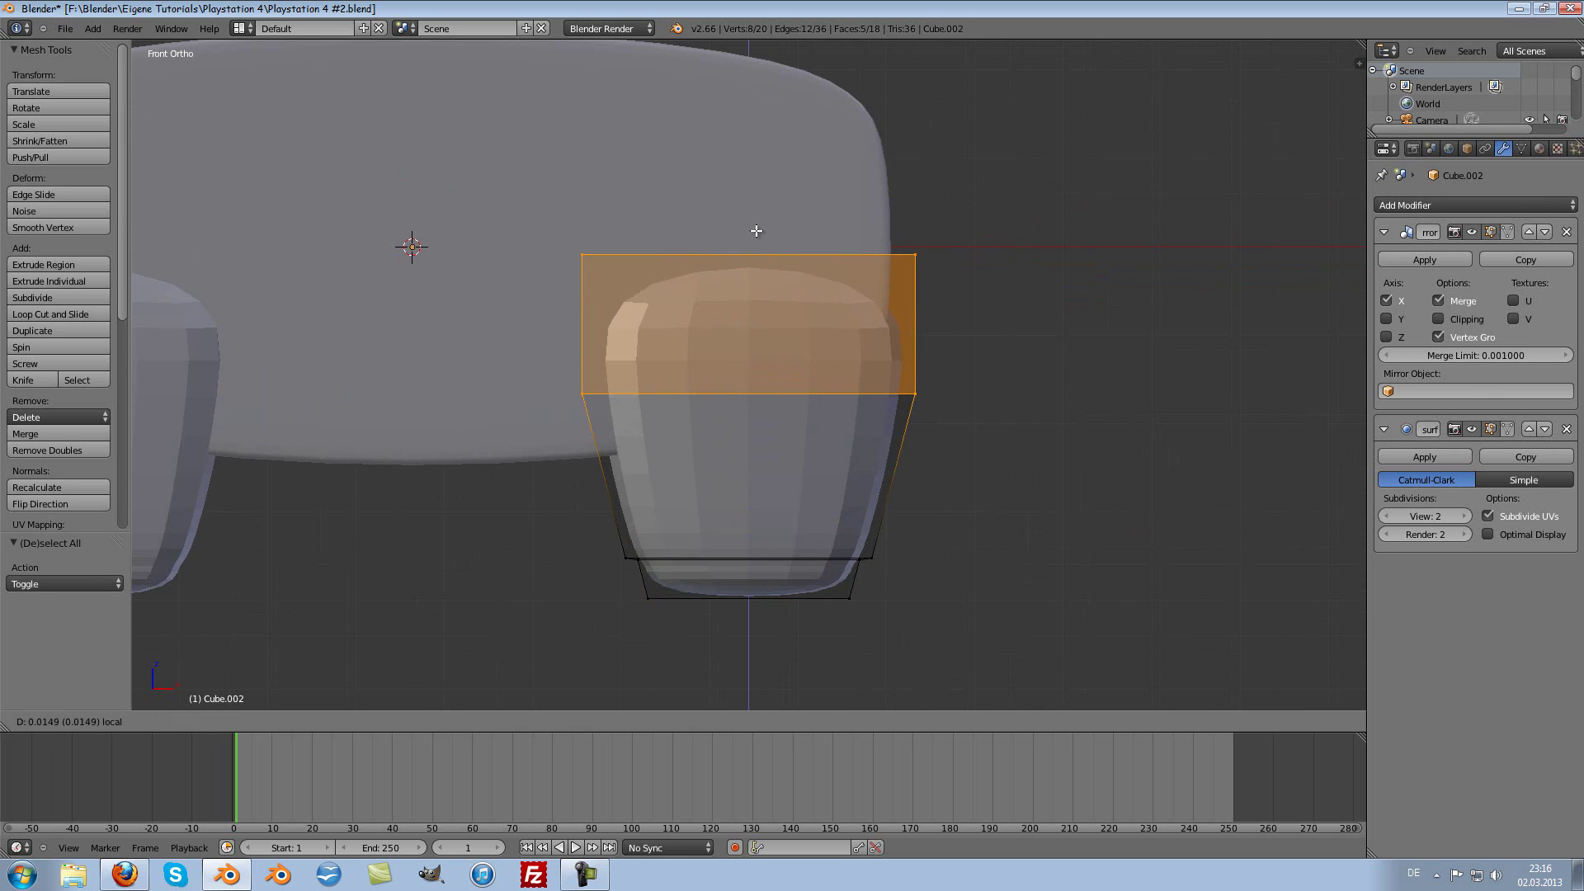
left_click(751, 192)
Step: Reselect the top face and raise it further along Z into the body, 0.127 higher
key("a")
key("c")
left_click(617, 130)
left_click_drag(662, 80, 910, 78)
key("Escape")
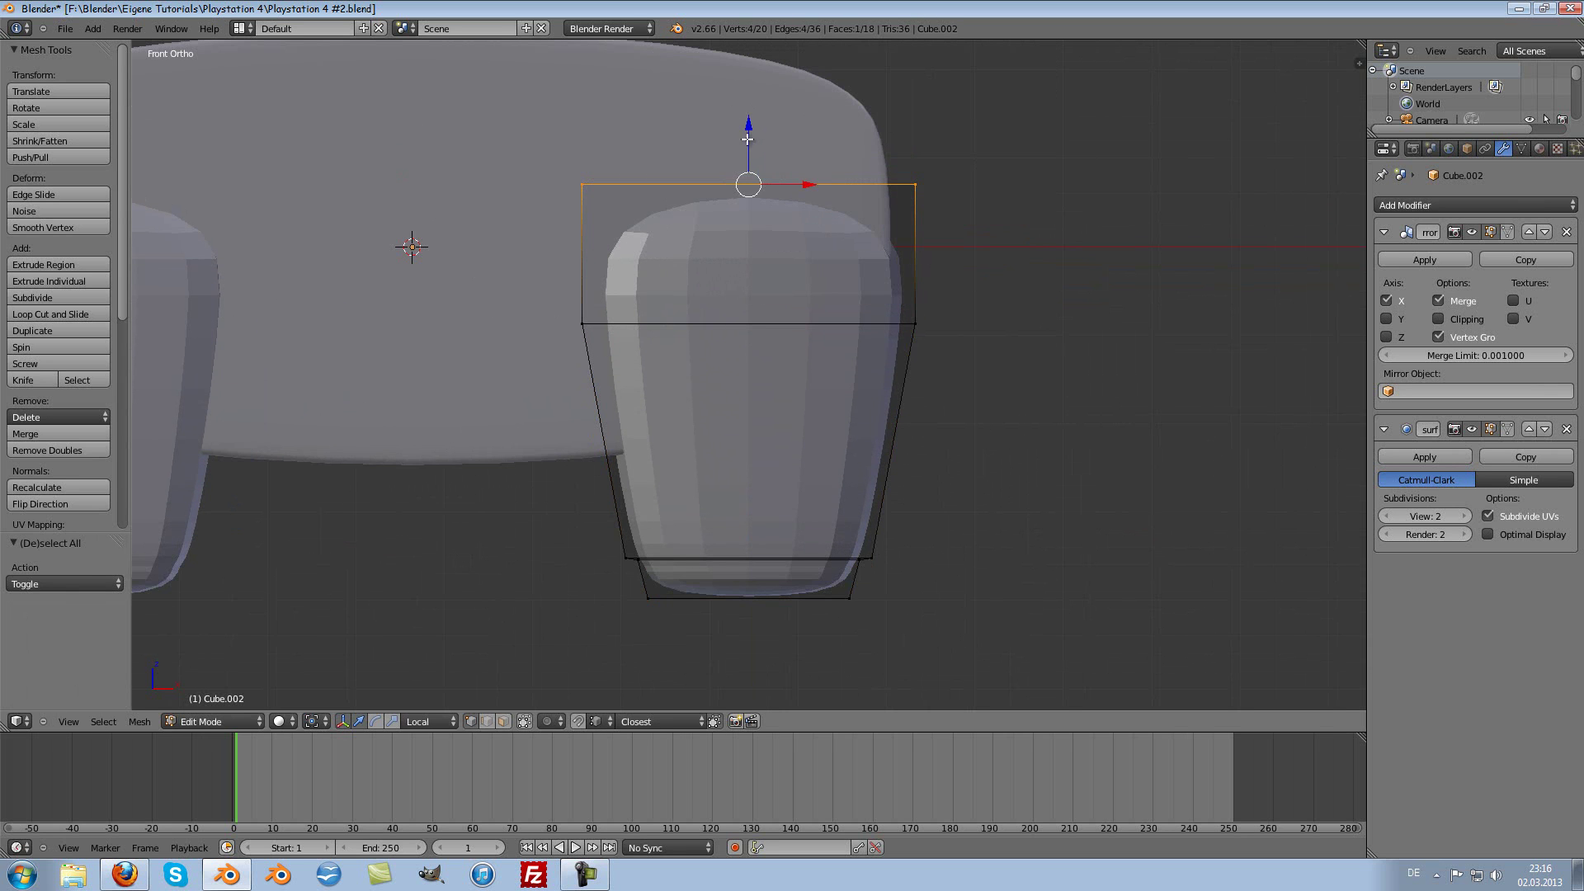
key("g")
key("z")
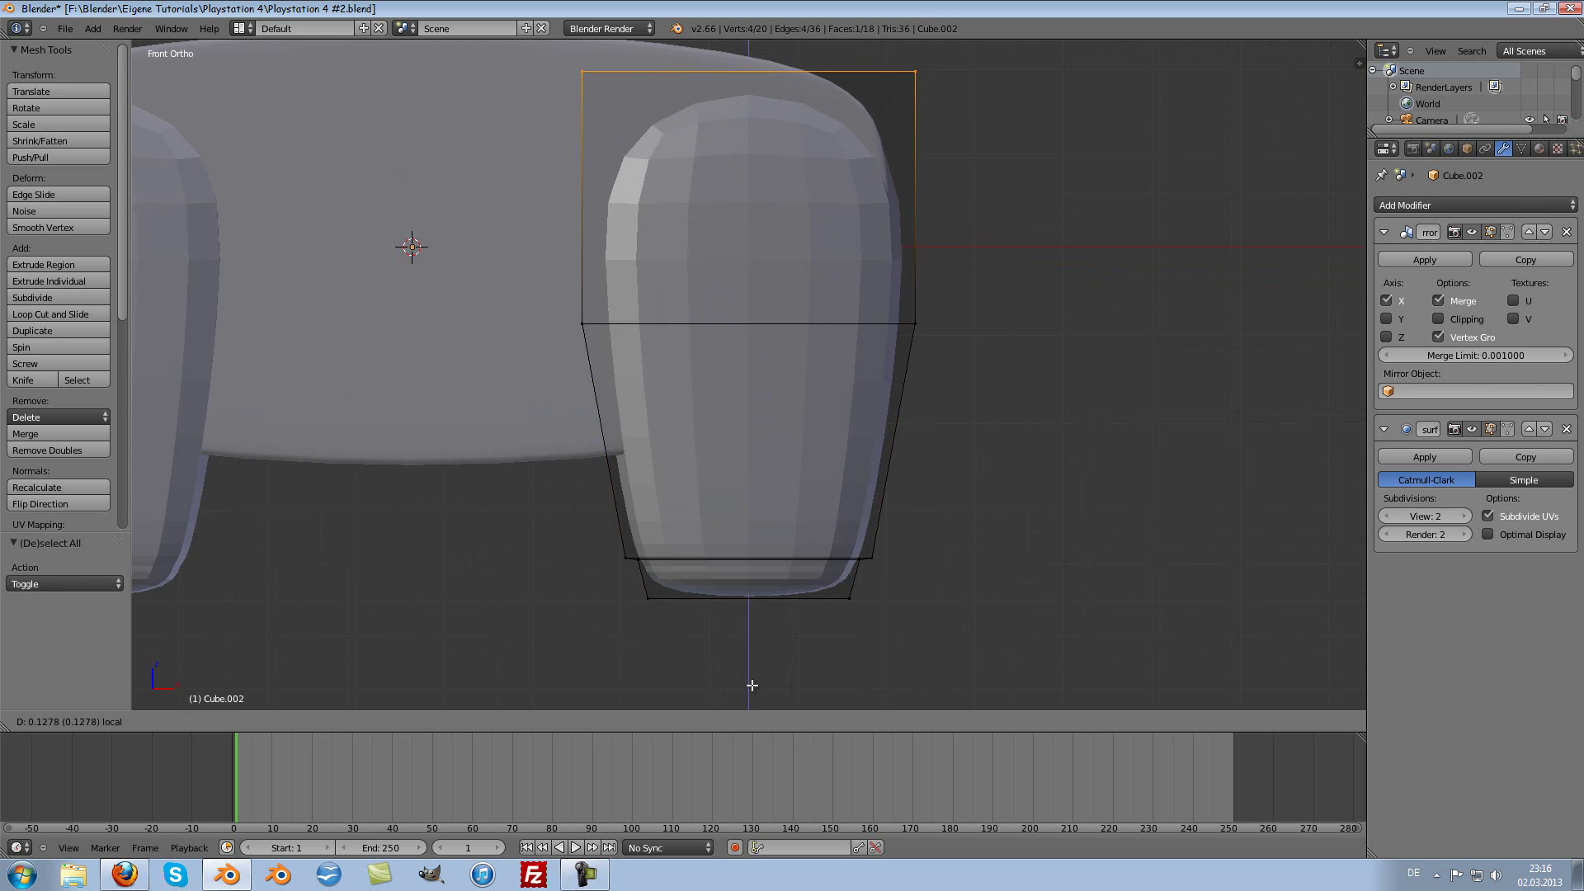
left_click(752, 685)
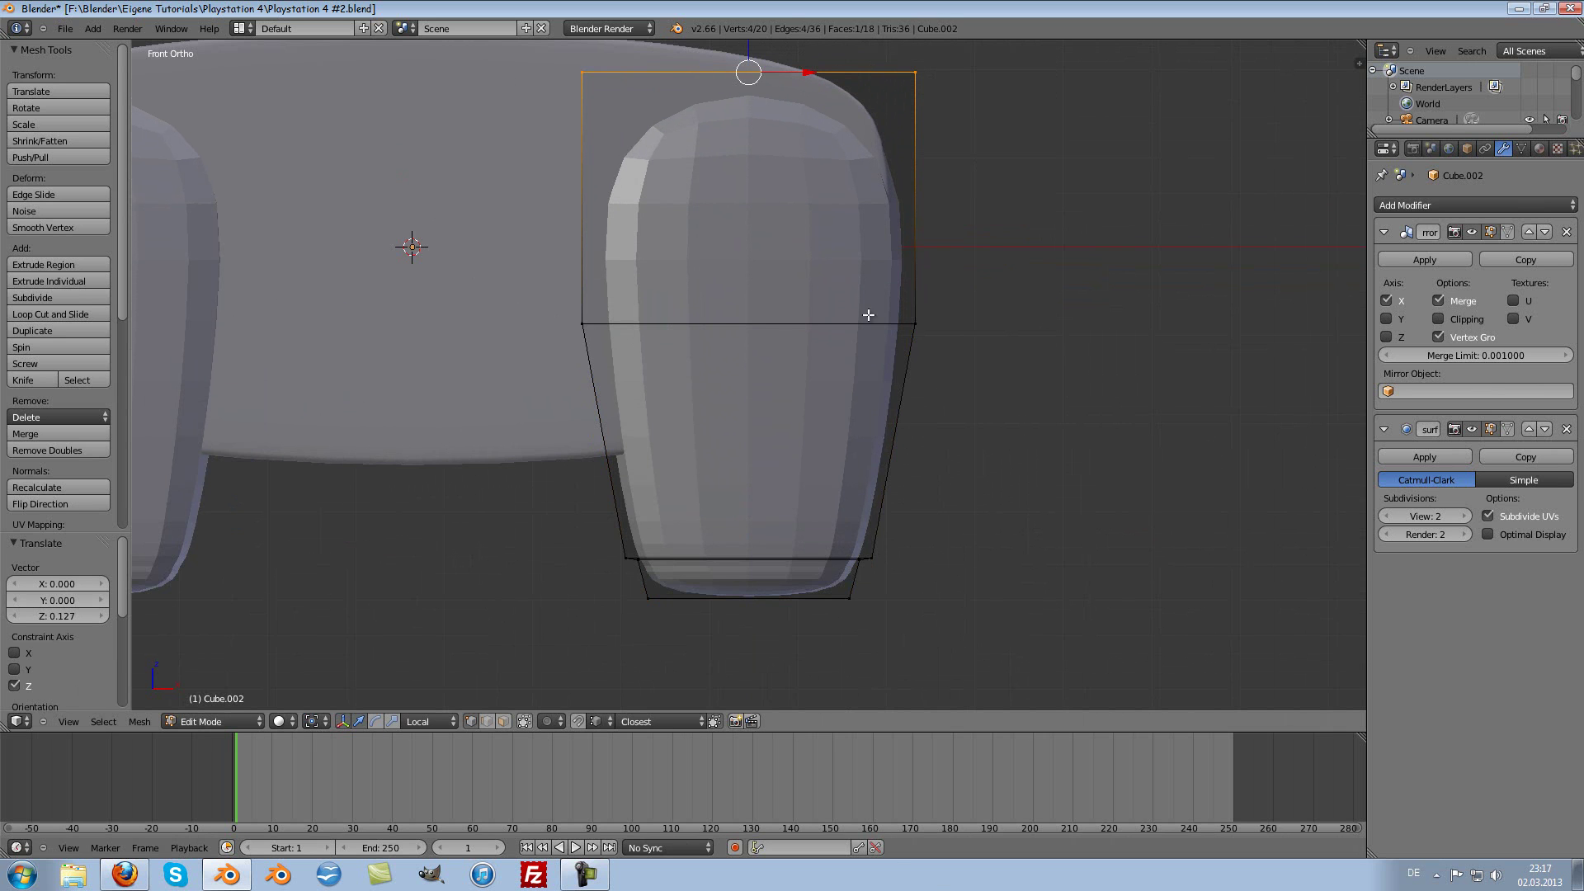
Step: Select the middle edge's vertices and lower the edge 0.04665 along Z
key("a")
key("c")
scroll(671, 297, "up", 5)
left_click(606, 320)
left_click(998, 325)
key("Escape")
key("g")
key("z")
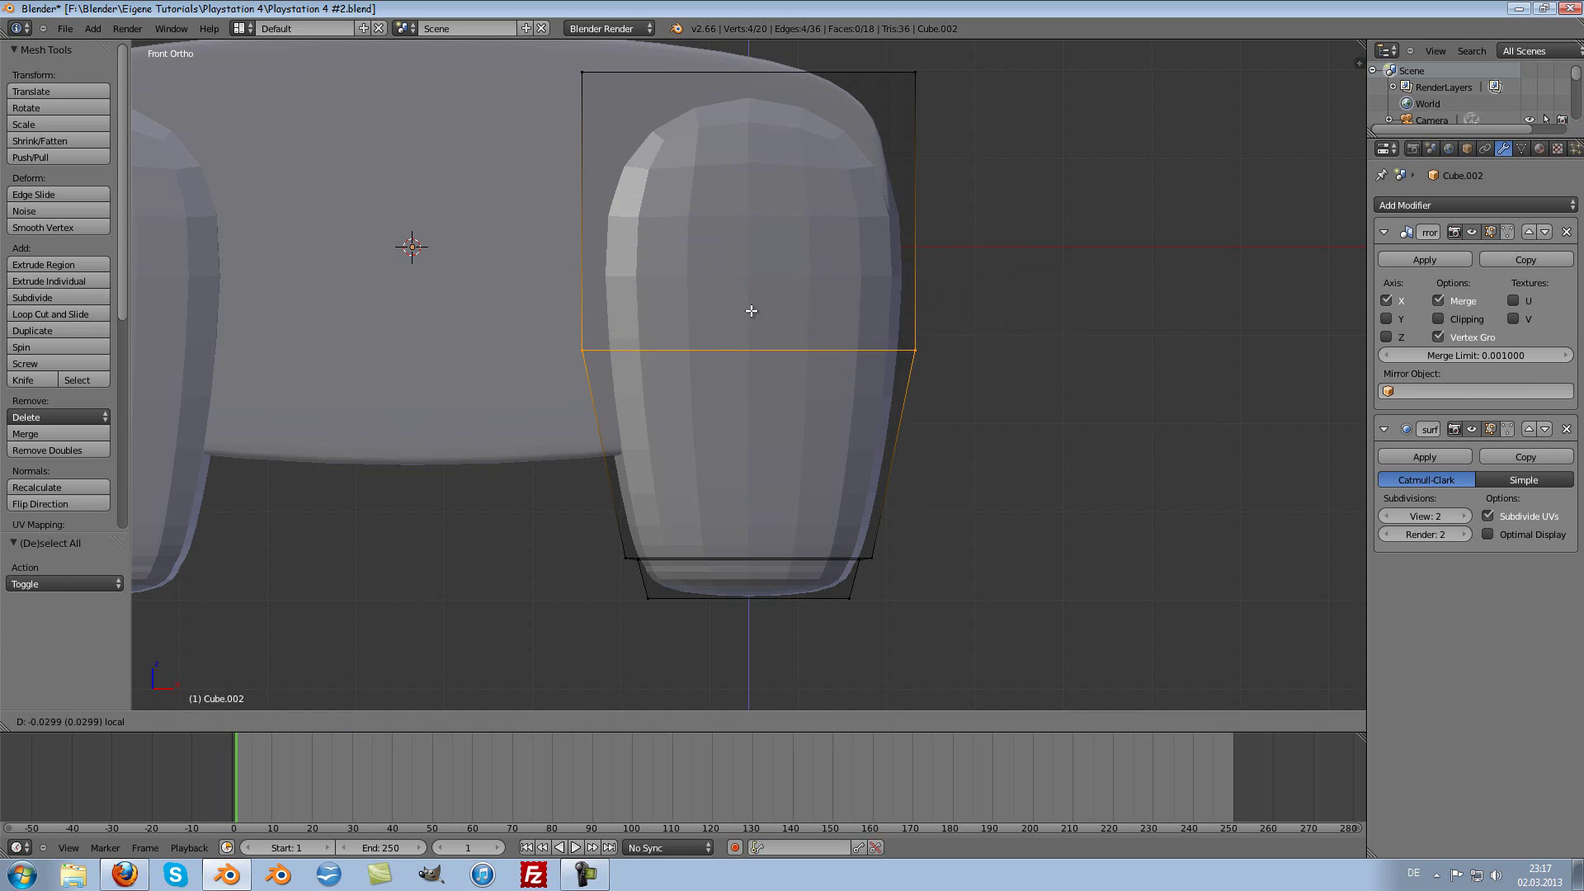
left_click(752, 313)
scroll(796, 323, "down", 2)
scroll(799, 338, "up", 3, "shift")
scroll(802, 334, "up", 1)
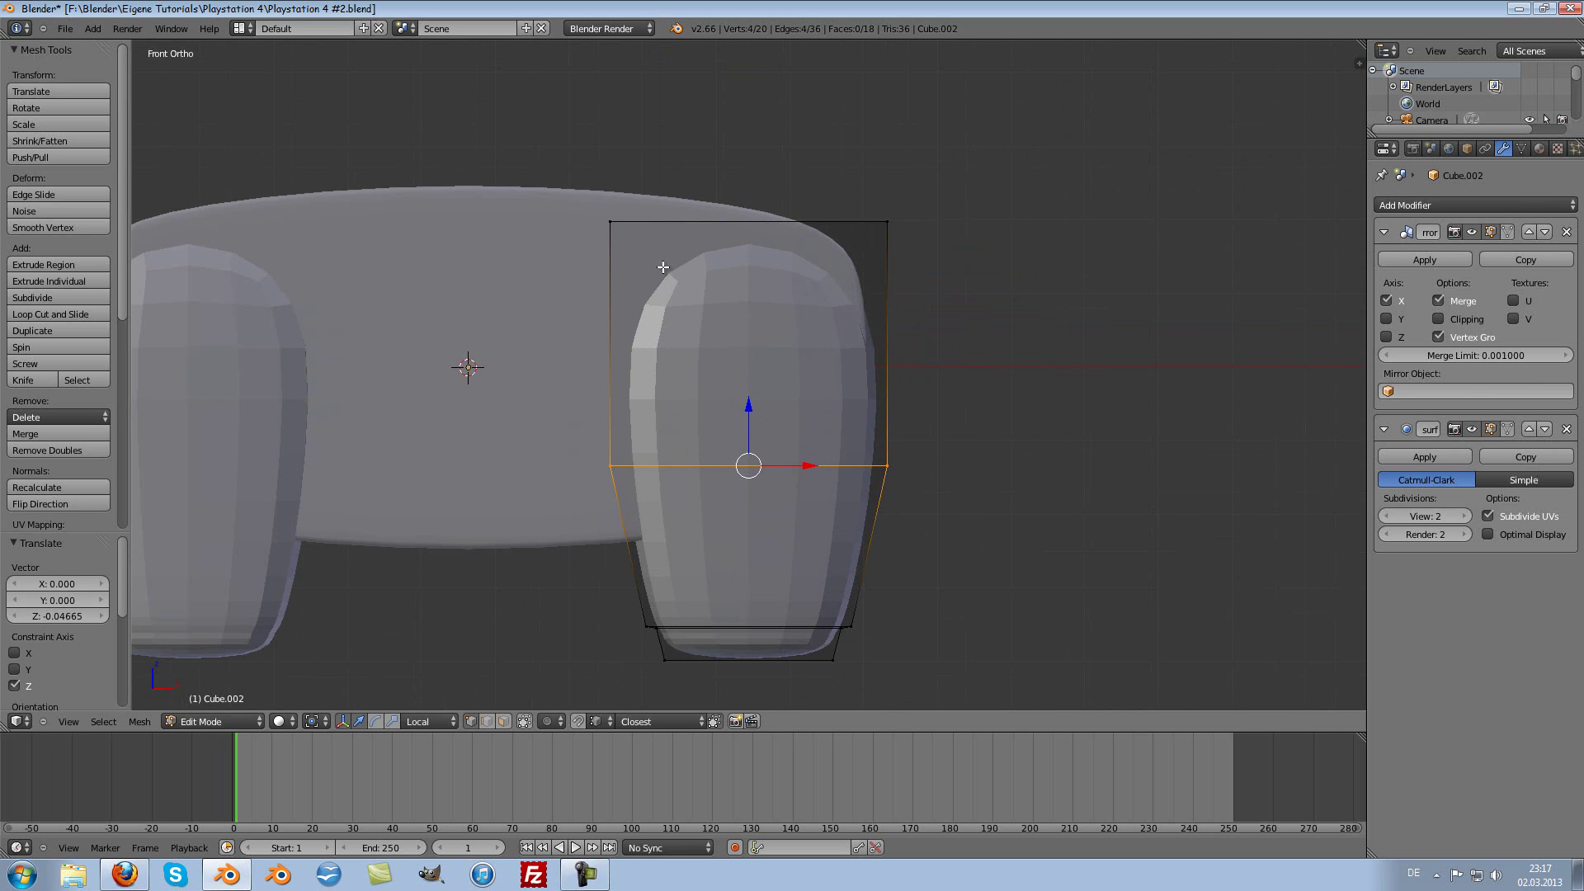
key("ctrl+r")
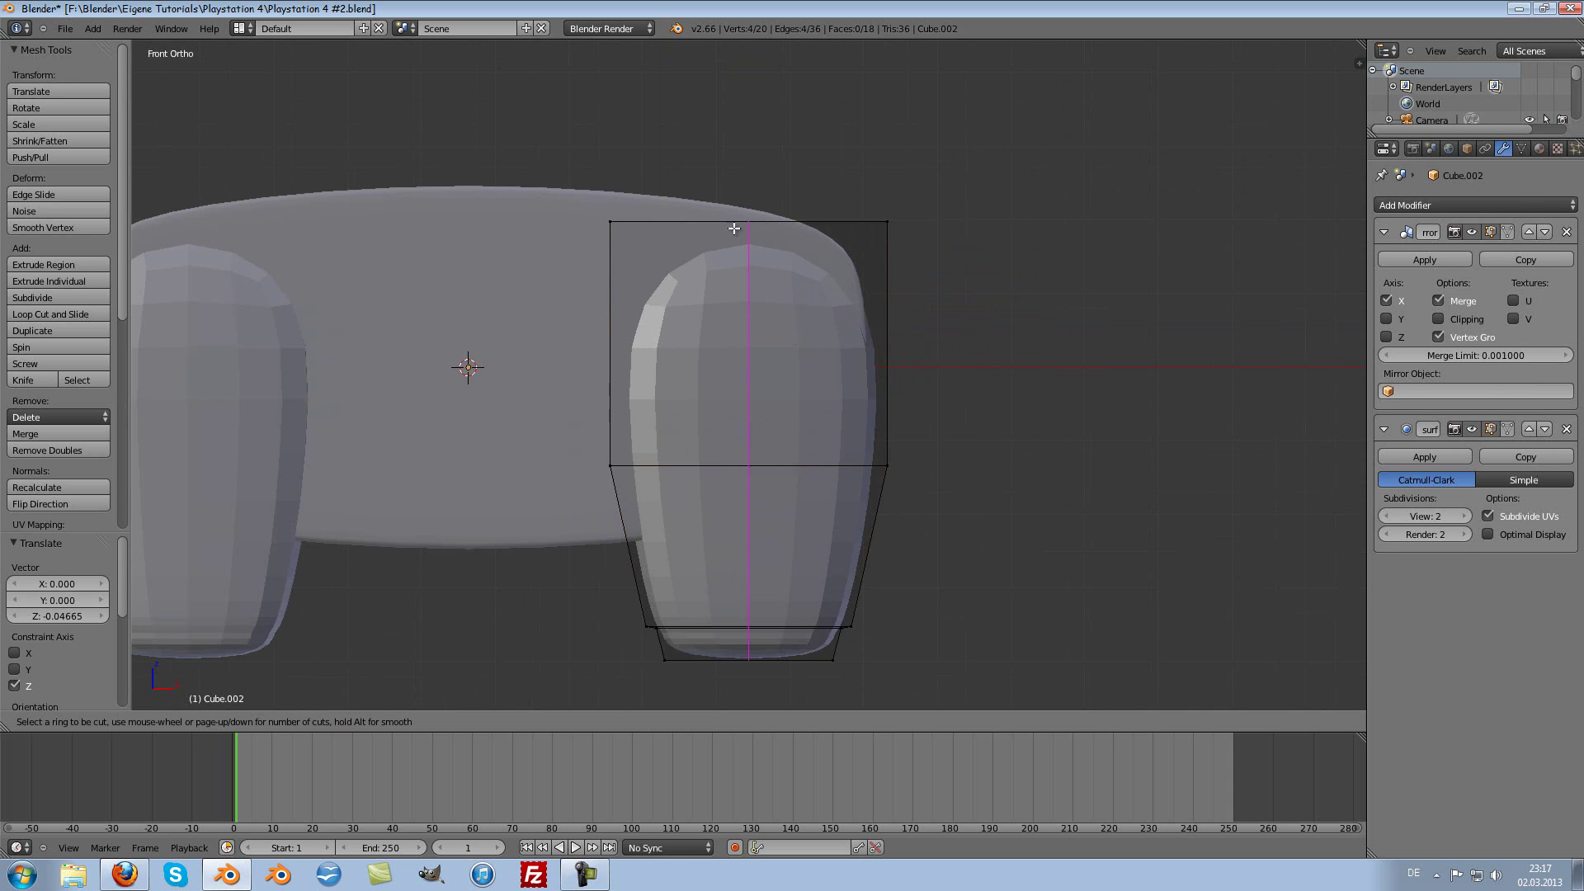
Step: Cut three vertical edge loops across the grip, left unslid
scroll(739, 236, "up", 2)
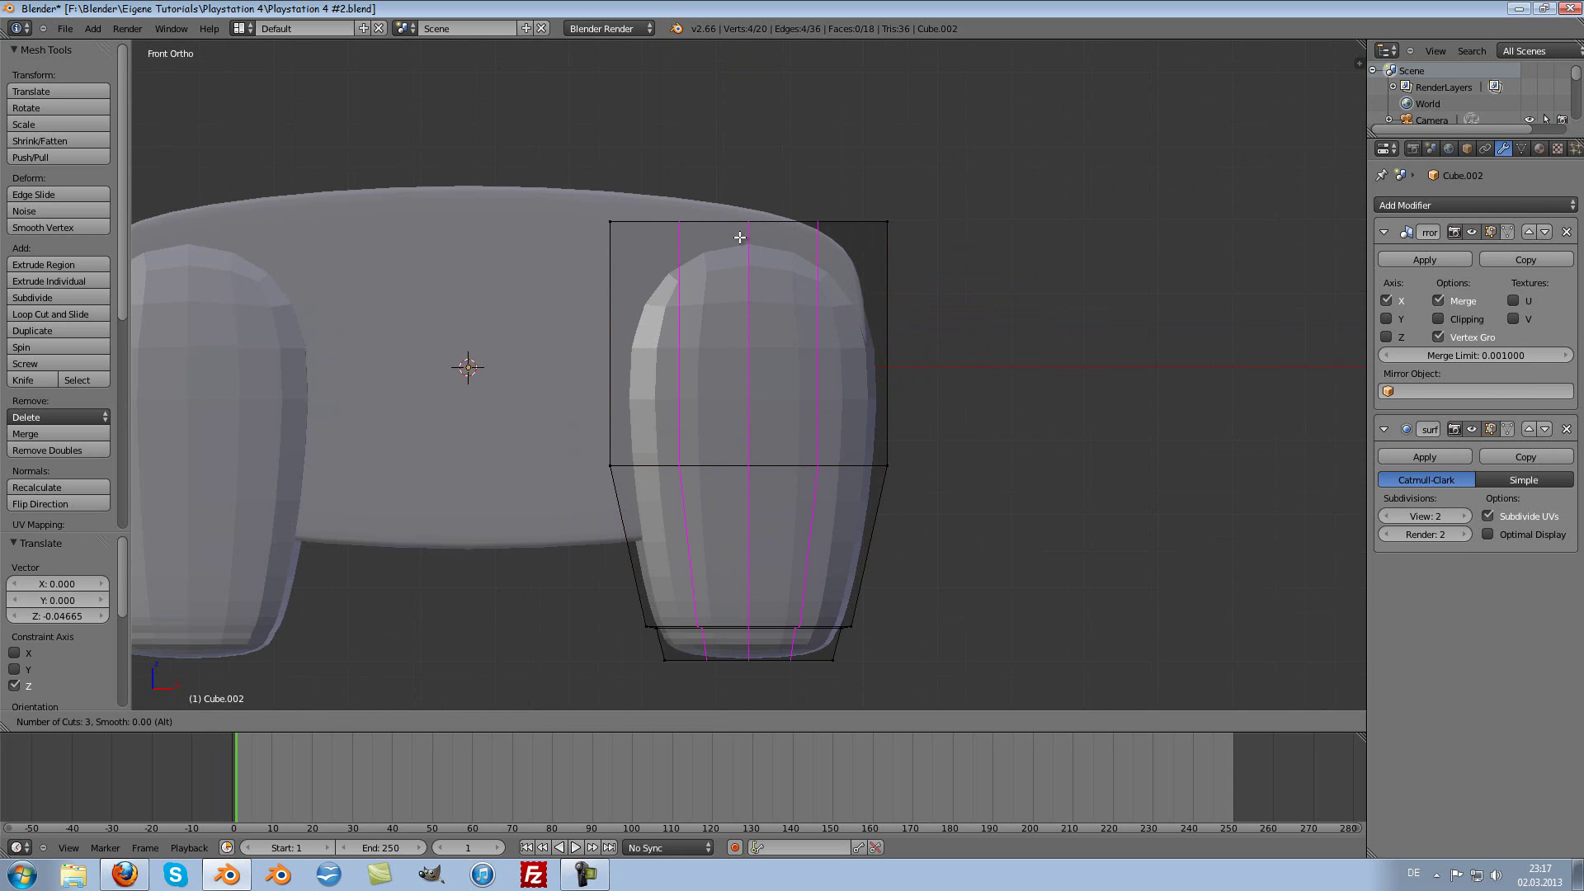
left_click(739, 237)
right_click(740, 236)
scroll(748, 353, "up", 1)
scroll(748, 353, "up", 1, "shift")
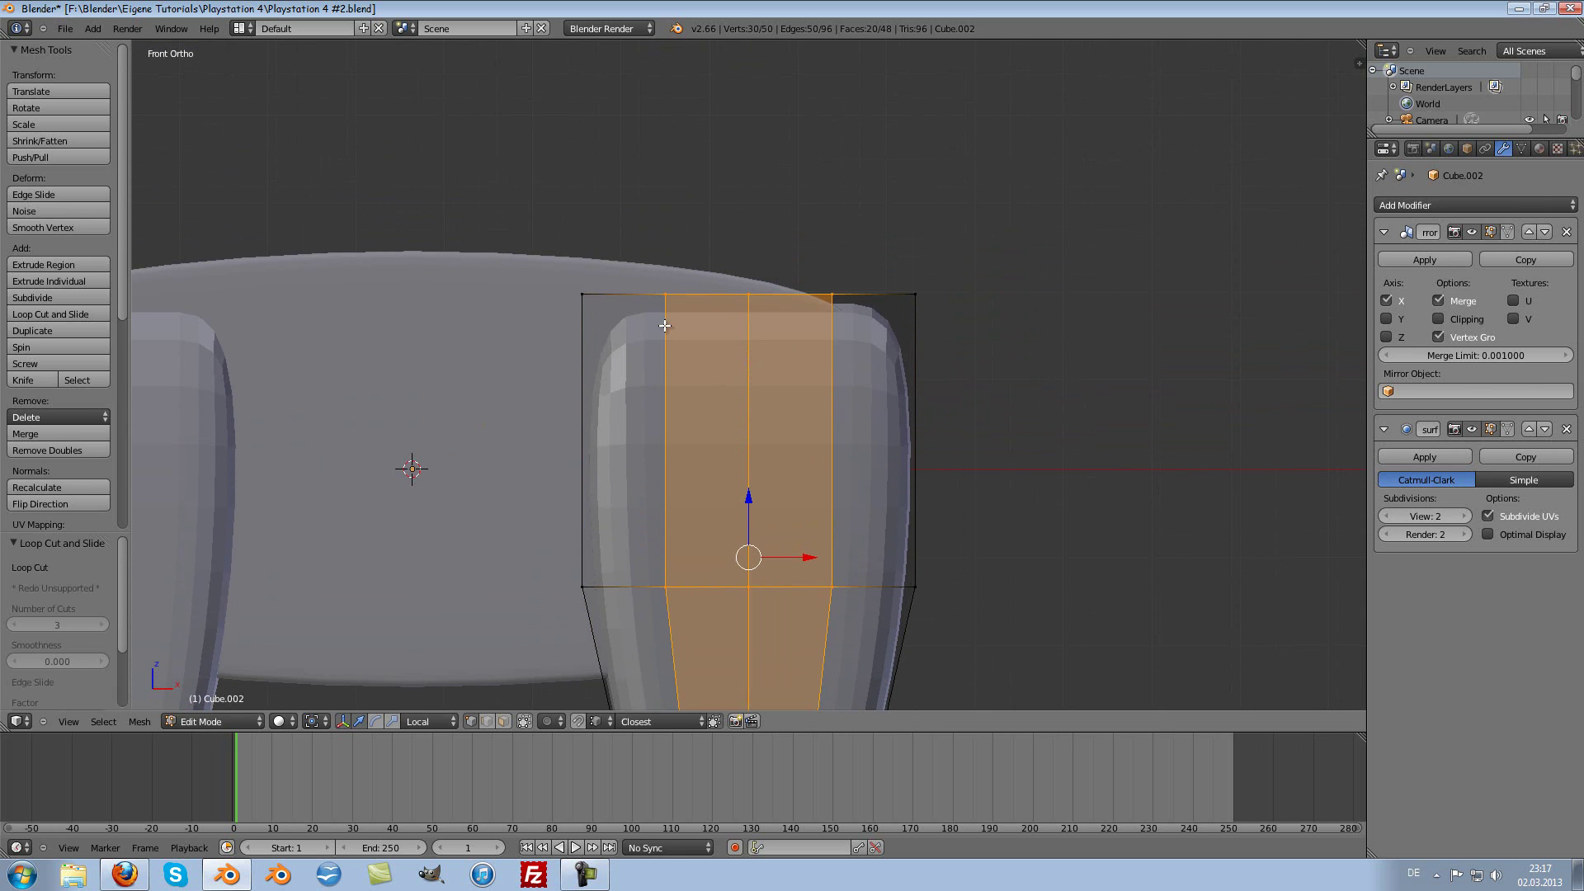
Step: Select the top vertices beside the centre and lower them
key("a")
key("c")
left_click_drag(660, 314, 627, 295)
left_click(891, 282)
key("Escape")
left_click_drag(755, 225, 748, 266)
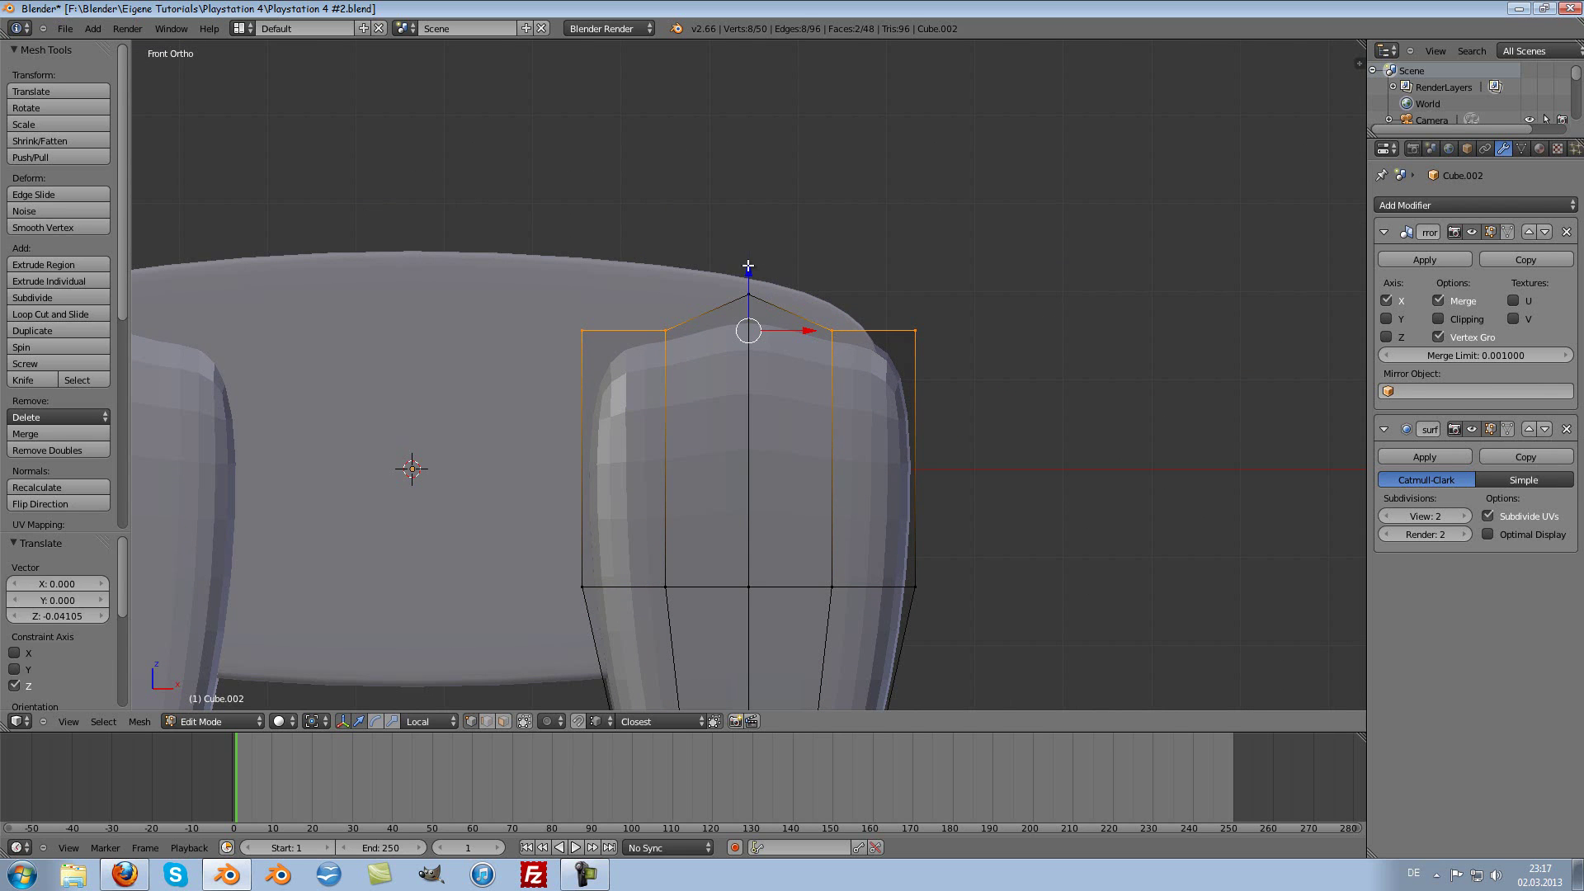
Step: Lower the outer top corner vertices 0.08864 along Z
key("a")
key("c")
left_click(937, 321)
key("Escape")
left_click_drag(756, 261, 755, 338)
left_click(756, 338)
Step: Raise the inner top vertices slightly into a rounded arch, then return to Object Mode
key("a")
key("c")
left_click(843, 326)
left_click(660, 332)
key("Escape")
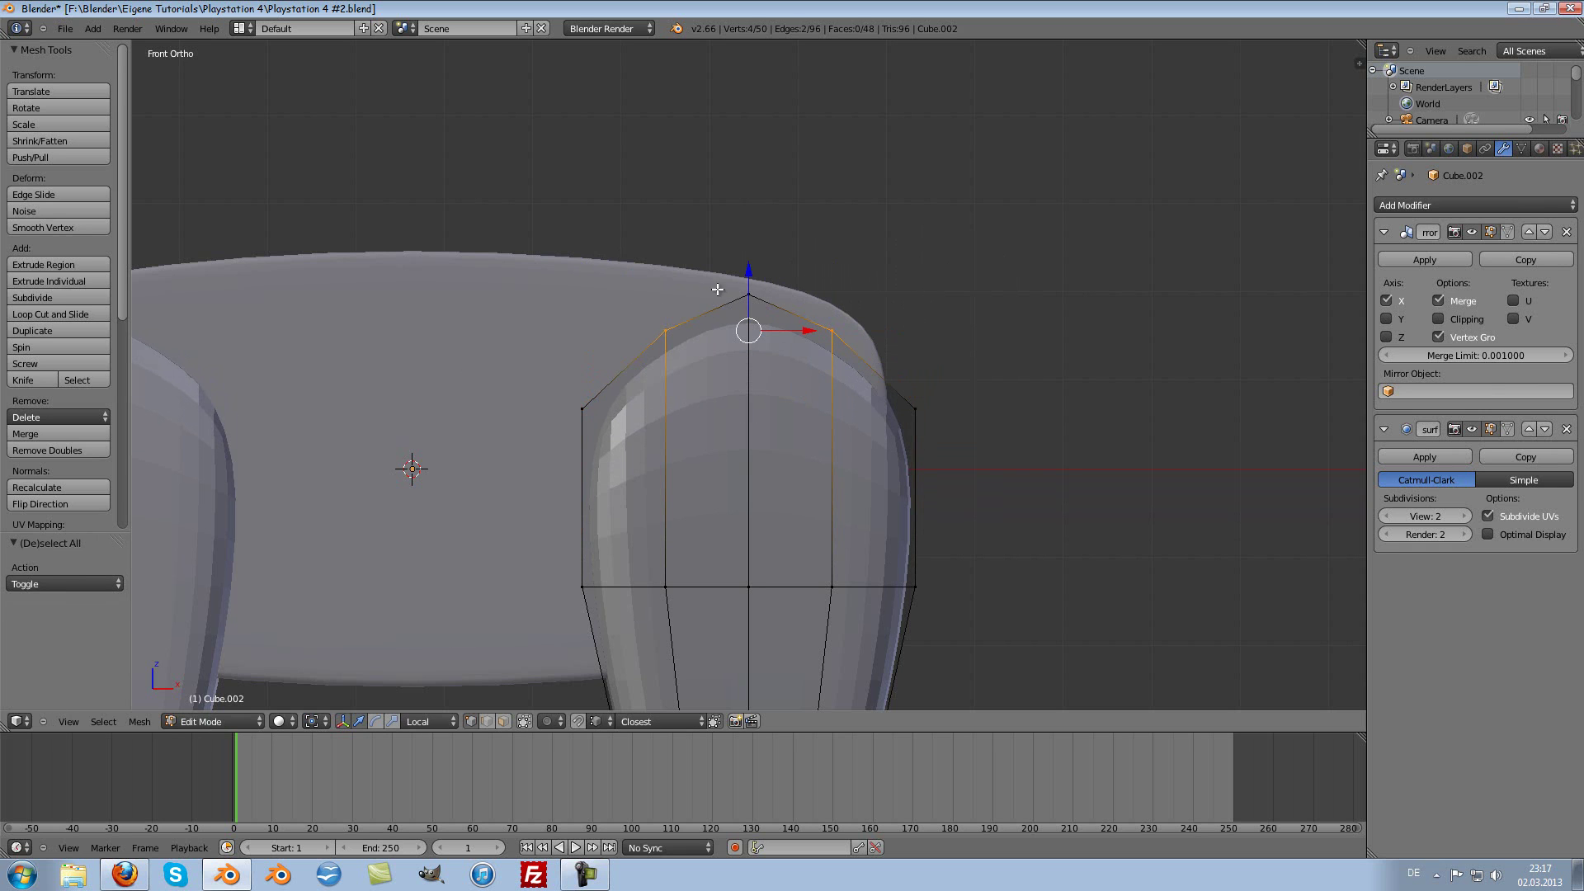
left_click_drag(745, 274, 749, 257)
key("Tab")
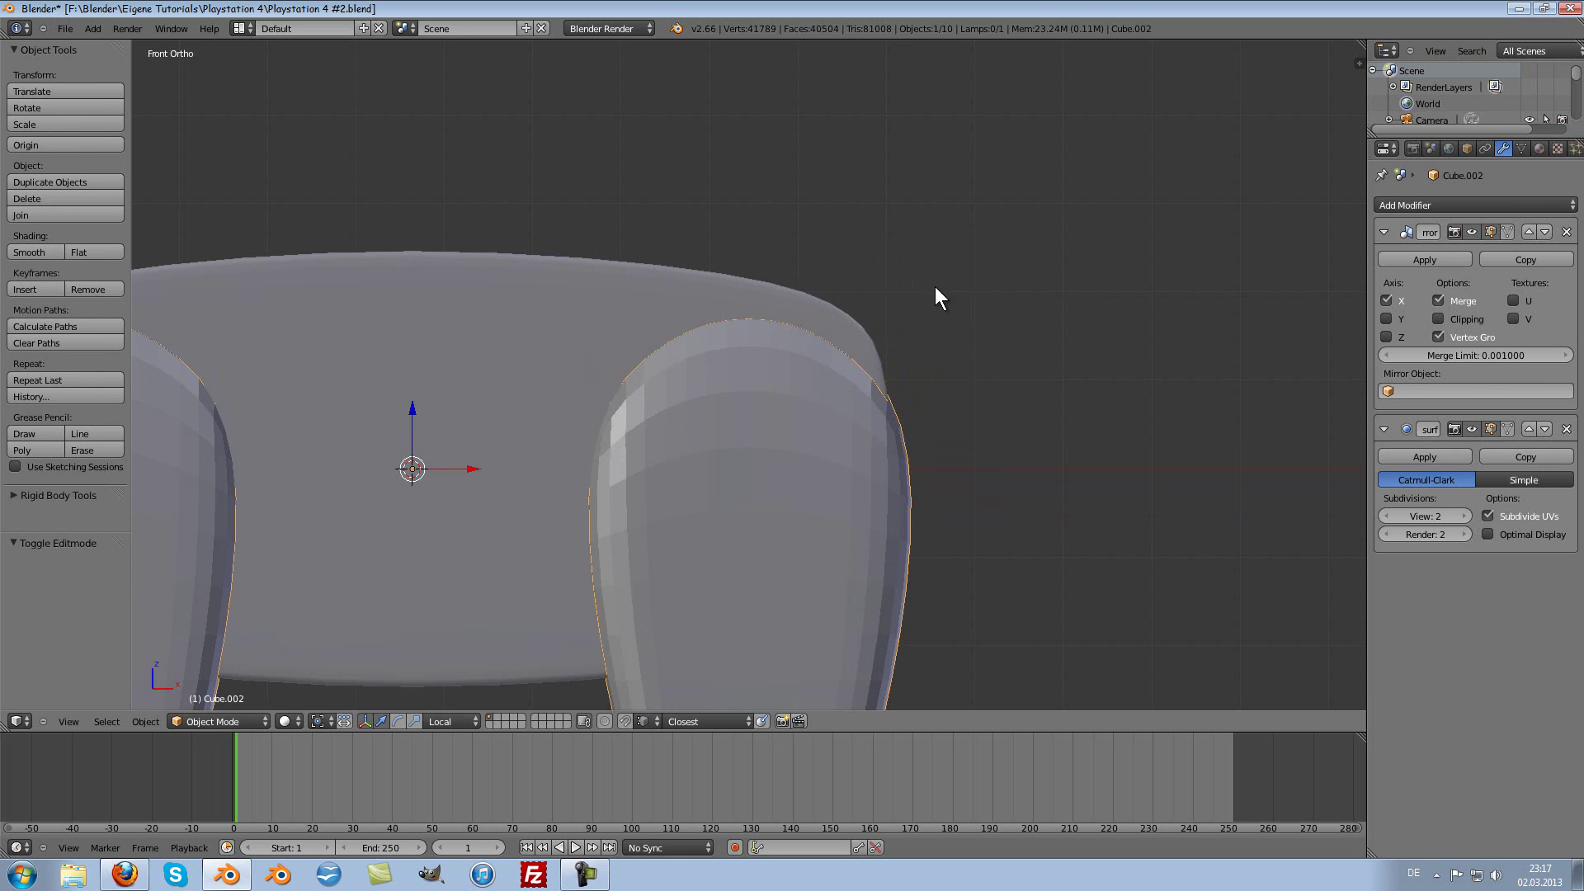
Step: Add two edge loops across the grip and scale them along Y to thicken its middle
scroll(922, 317, "down", 5)
mouse_move(753, 365)
middle_mouse_down()
mouse_move(856, 413)
mouse_move(902, 478)
mouse_move(933, 467)
middle_mouse_up()
scroll(875, 429, "up", 3)
key("Tab")
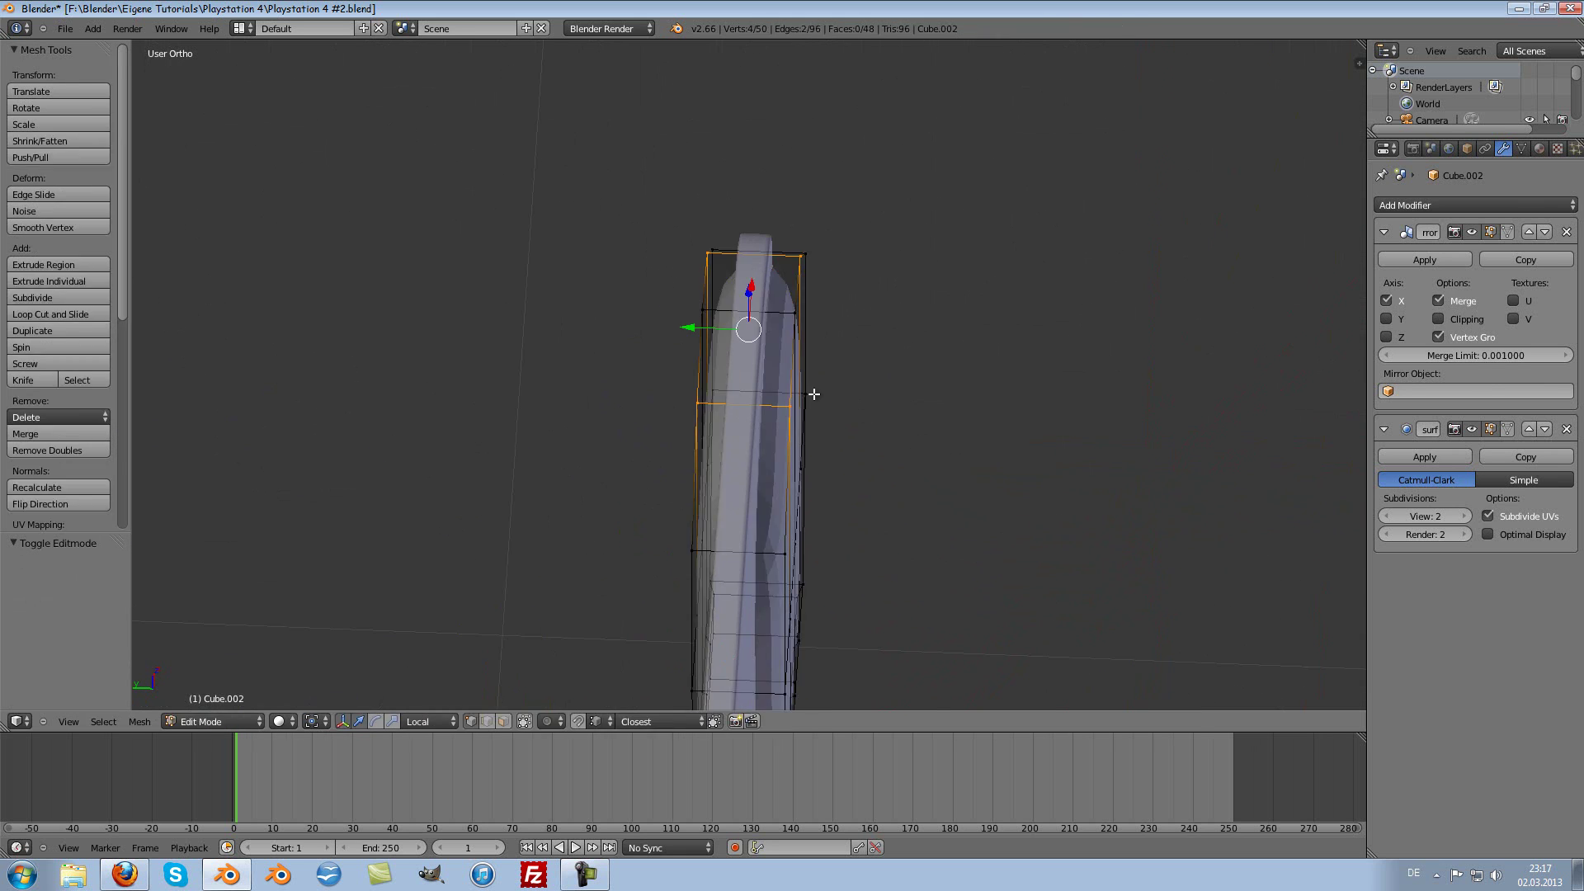
key("ctrl+r")
scroll(739, 406, "up", 1)
left_click(742, 406)
right_click(760, 404)
key("s")
key("y")
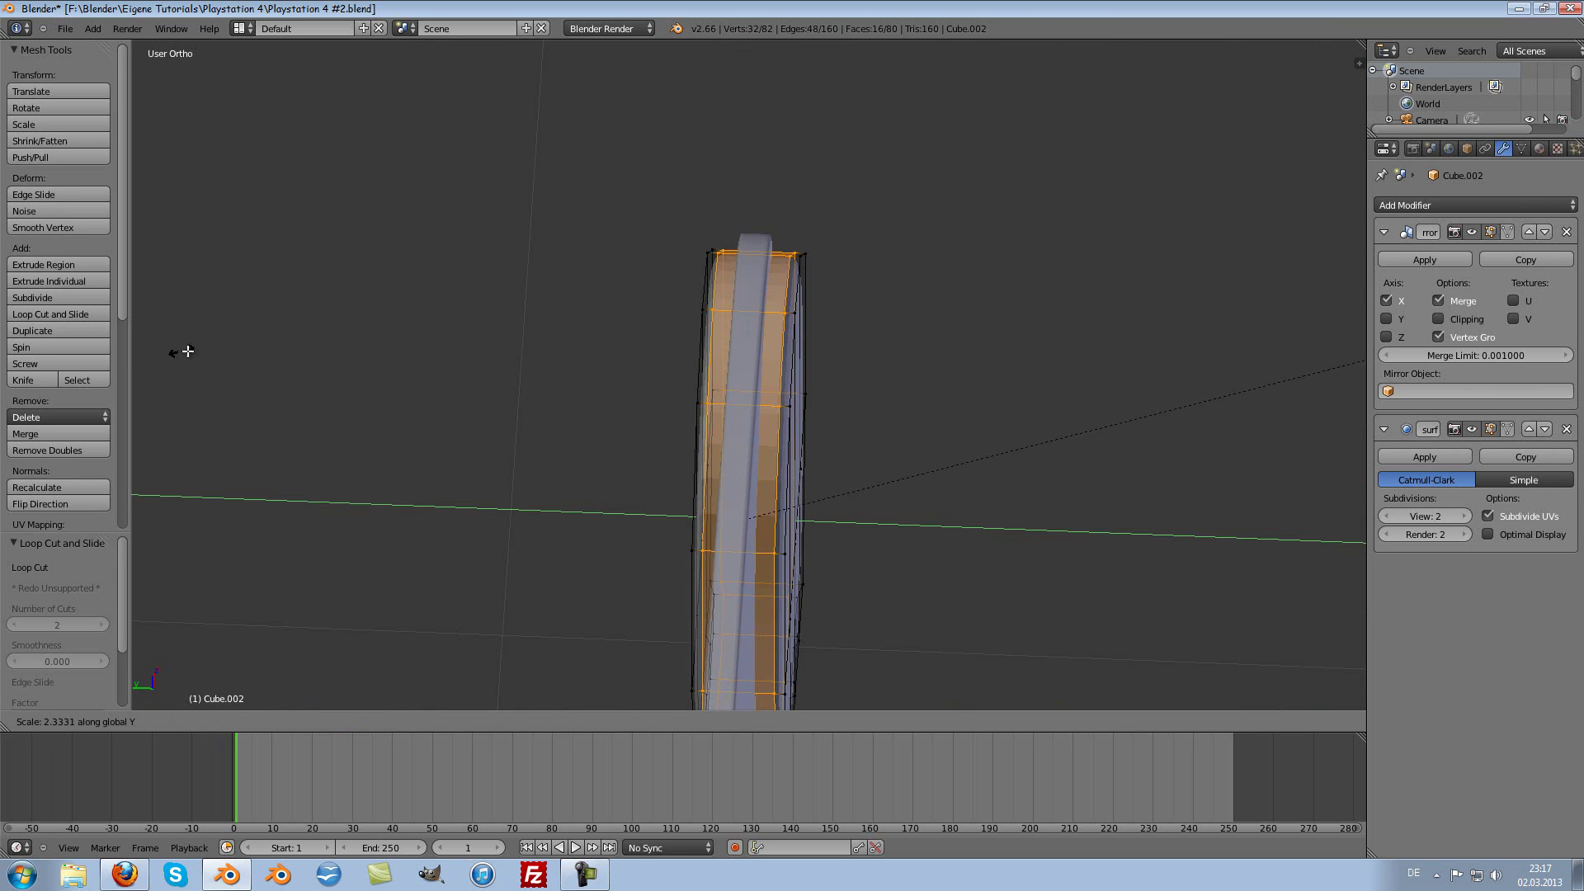
left_click(230, 353)
key("Tab")
Step: In front view, cut a new edge loop across the grip's bottom band and move it into position
mouse_move(982, 356)
middle_mouse_down()
mouse_move(848, 302)
mouse_move(864, 353)
mouse_move(754, 297)
mouse_move(802, 315)
middle_mouse_up()
scroll(848, 302, "down", 2)
scroll(830, 282, "down", 3)
key("KP_1")
scroll(848, 311, "up", 5)
scroll(848, 310, "down", 5, "shift")
scroll(848, 311, "down", 5, "shift")
key("Tab")
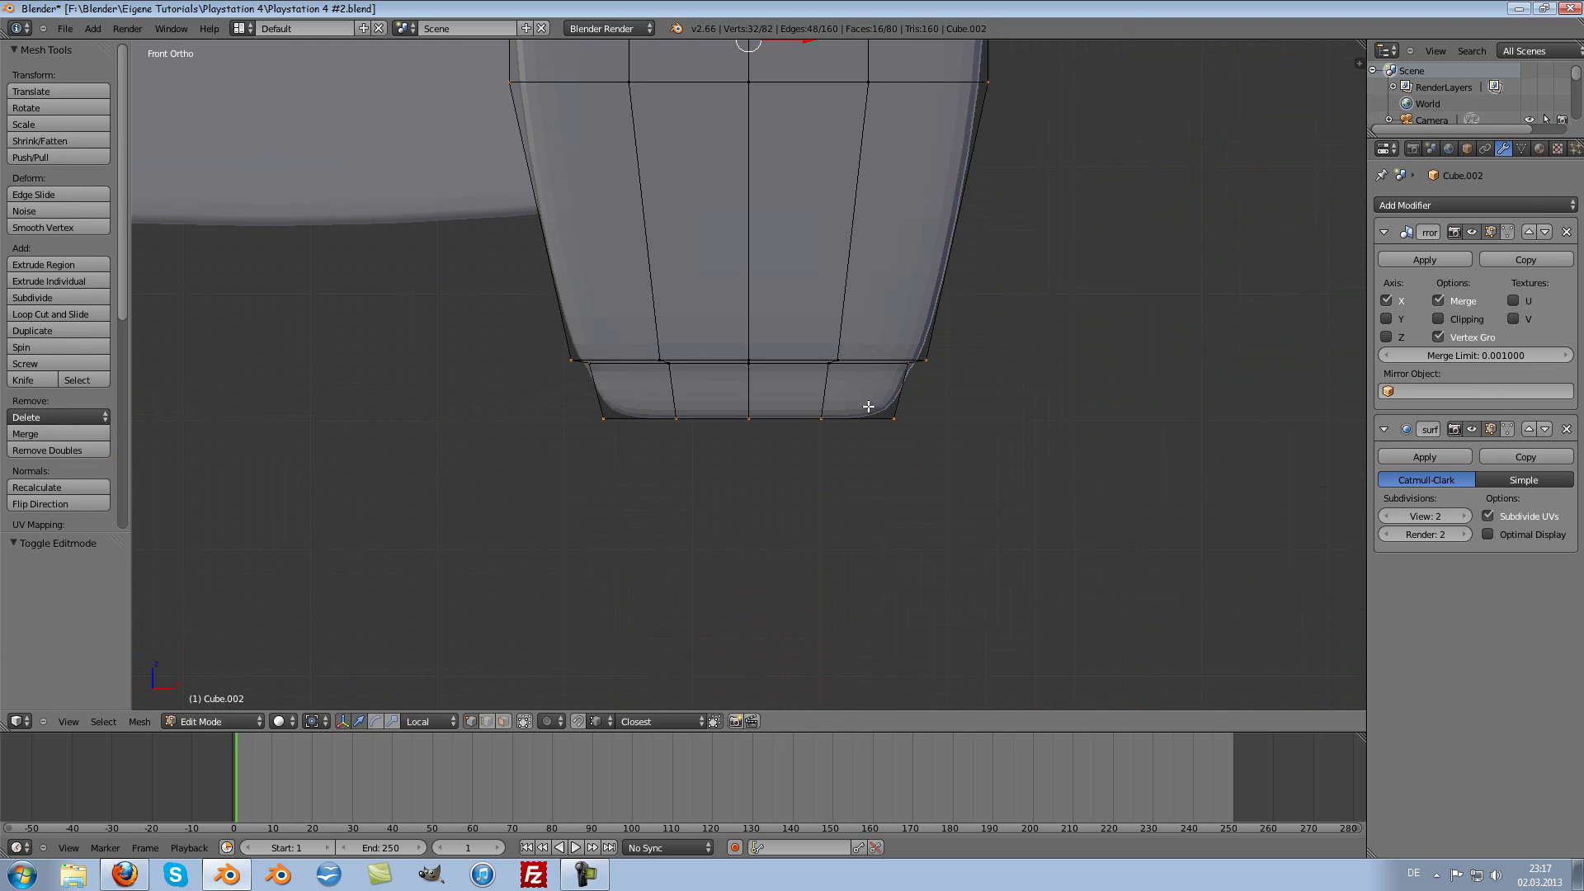
key("ctrl+r")
left_click(915, 379)
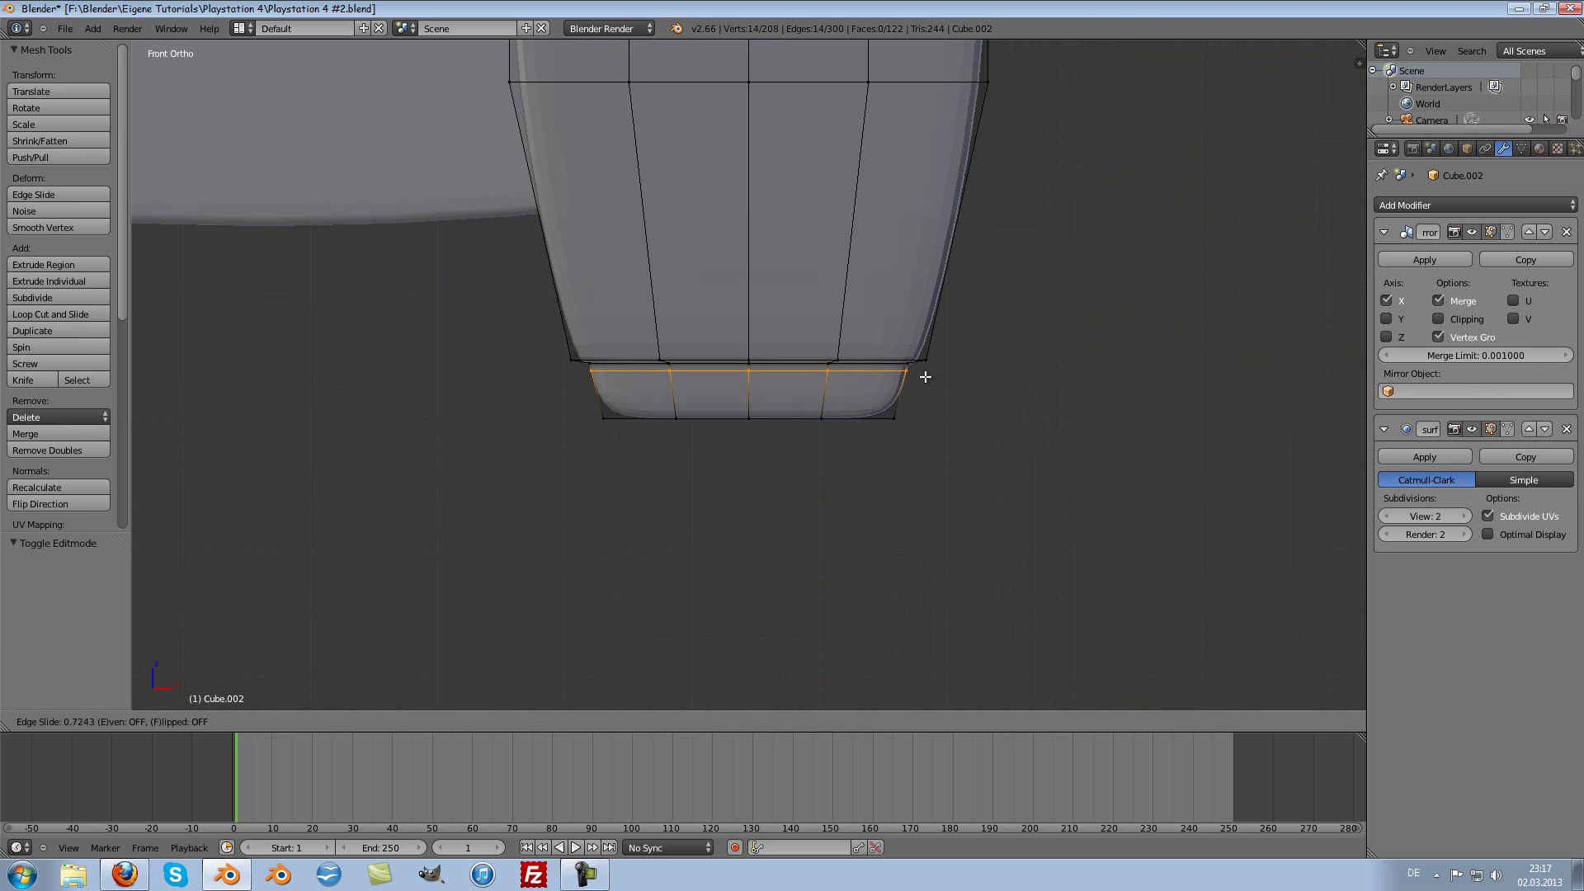
left_click(925, 378)
scroll(925, 378, "down", 5)
scroll(891, 370, "up", 2, "shift")
key("g")
key("g")
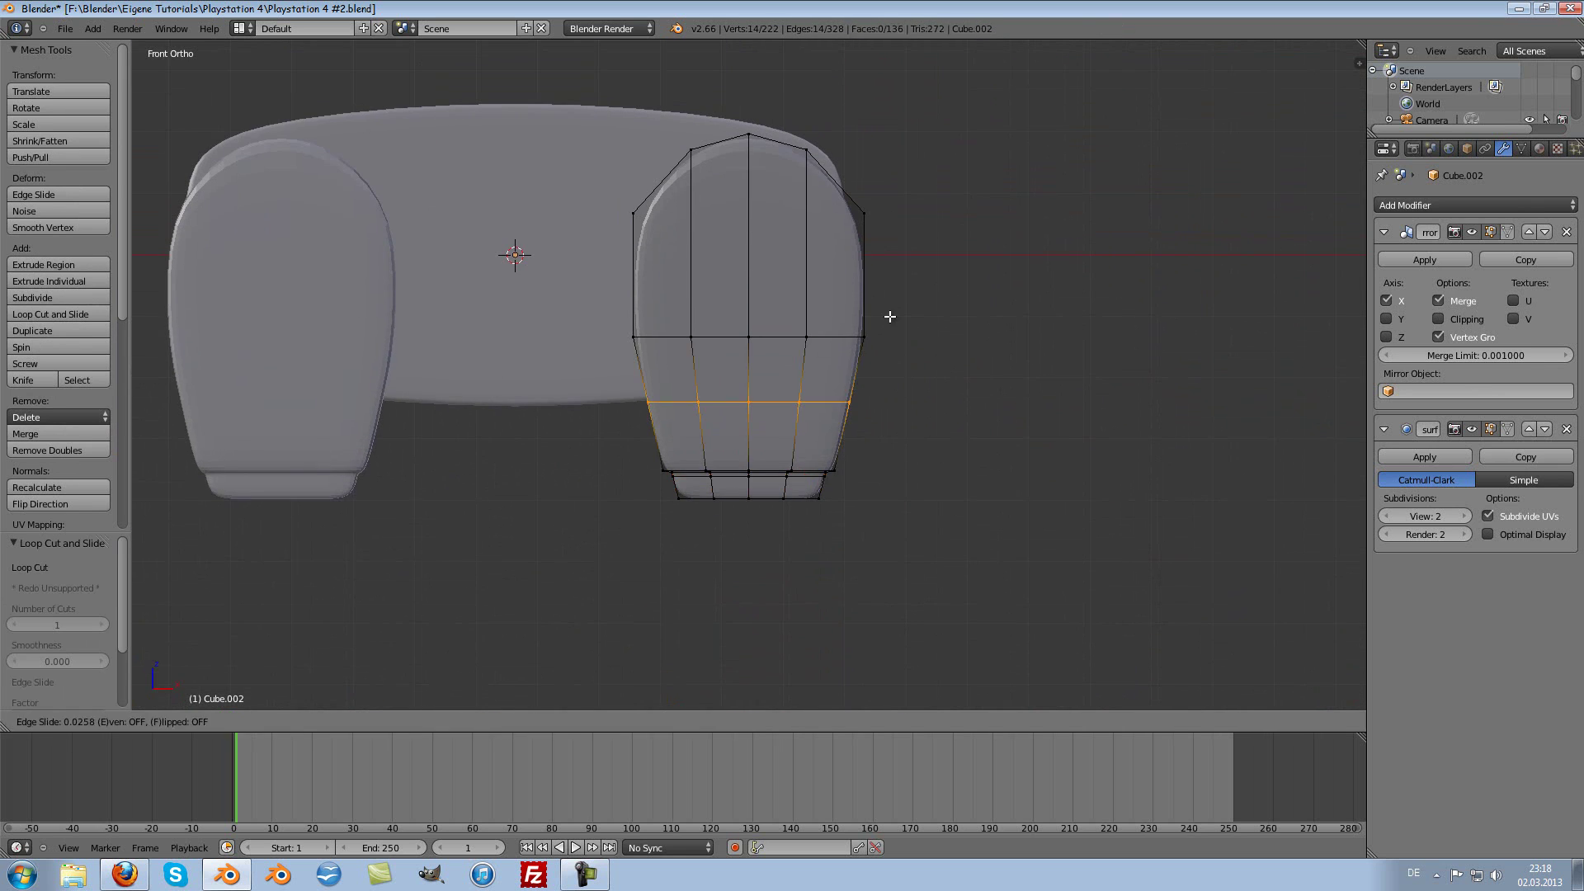
left_click(896, 332)
Step: Edge-slide the lower loop on the bottom band by a factor of 0.323, then return to Object Mode
key("Tab")
scroll(907, 379, "up", 2)
scroll(918, 419, "up", 2)
scroll(917, 420, "down", 1)
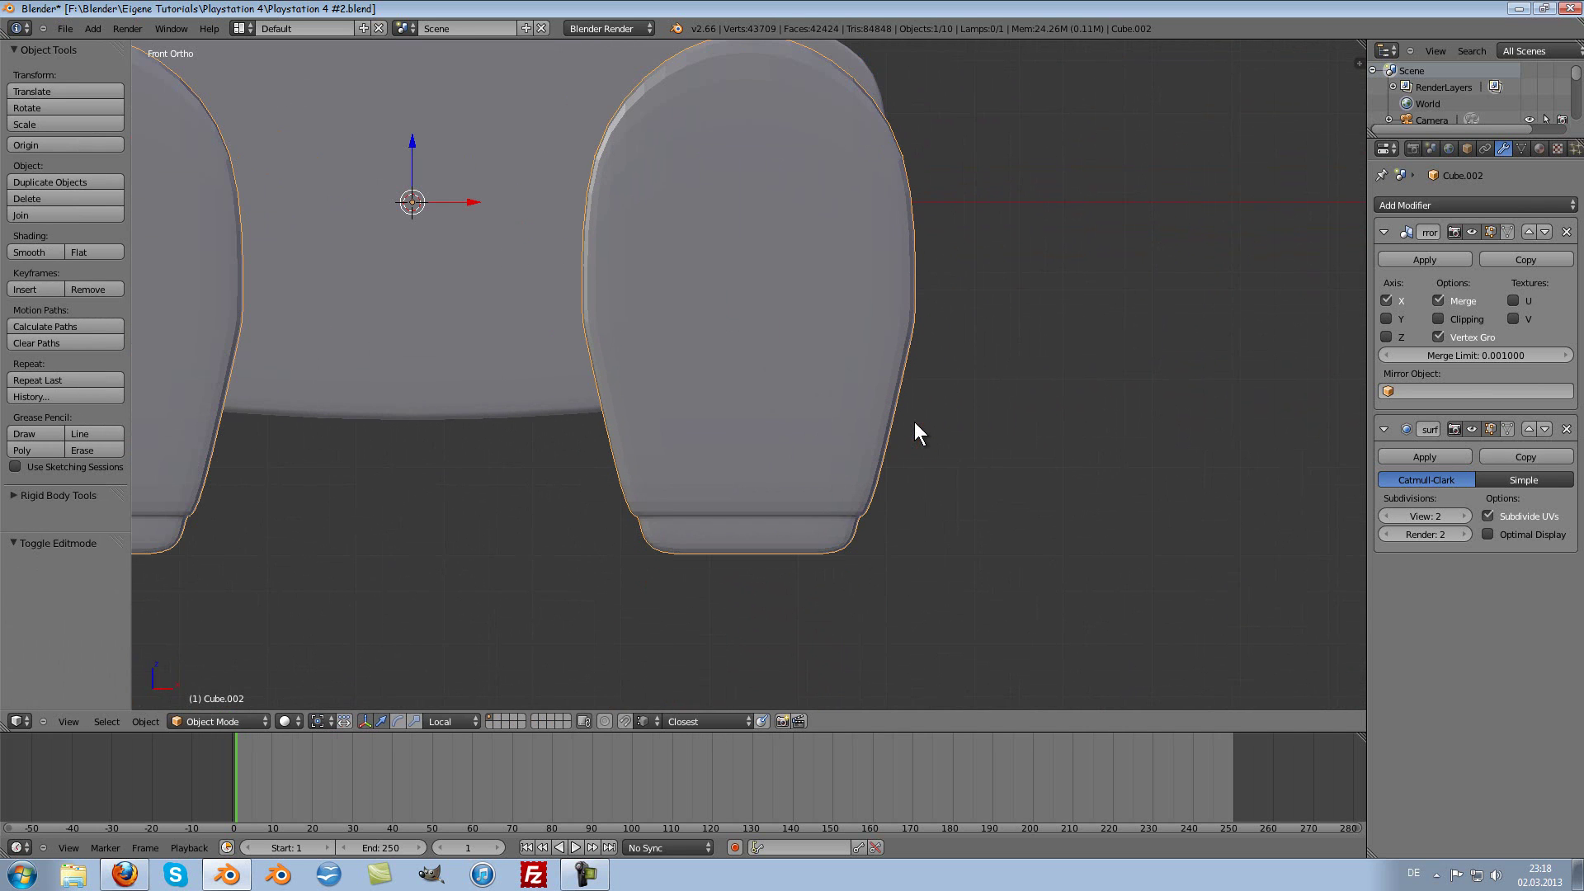
scroll(870, 462, "up", 1)
scroll(868, 505, "down", 2, "shift")
key("Tab")
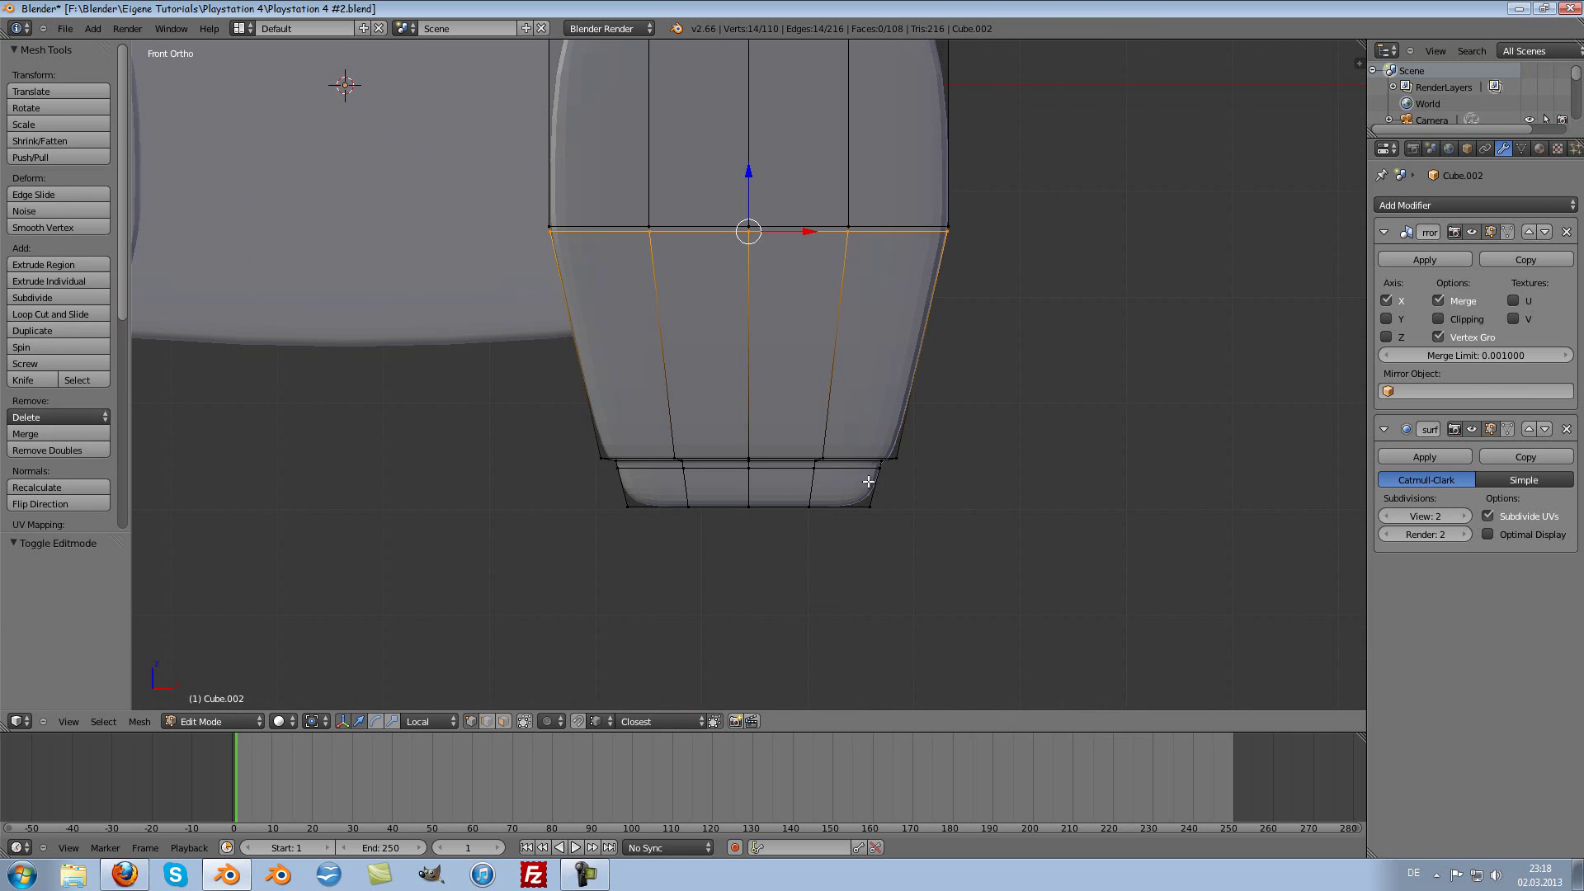
right_click(859, 469, "alt")
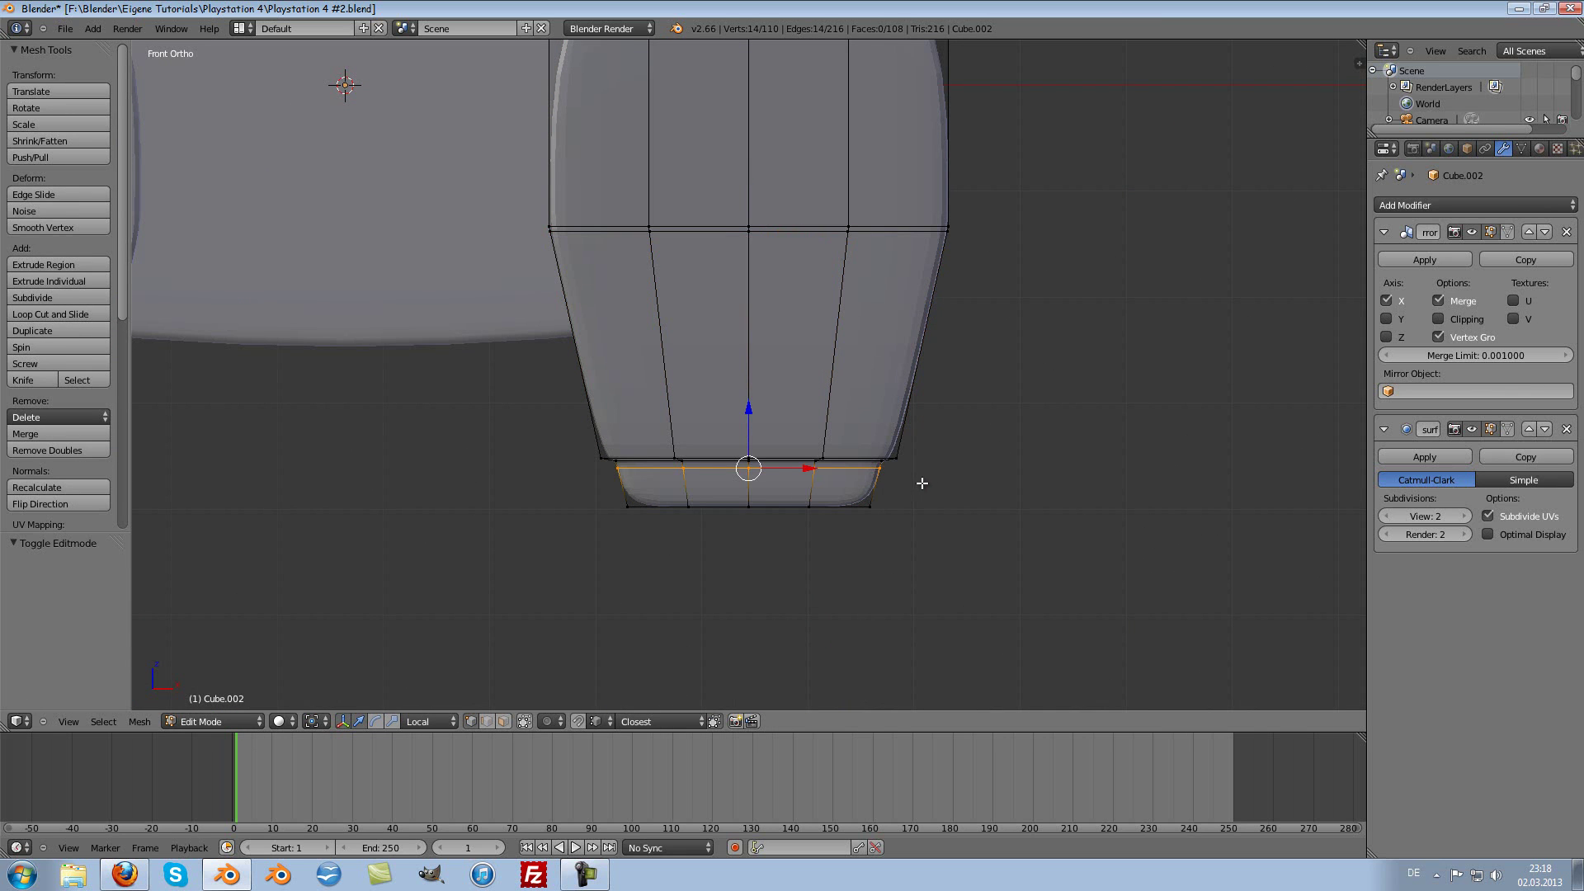
key("ctrl+e")
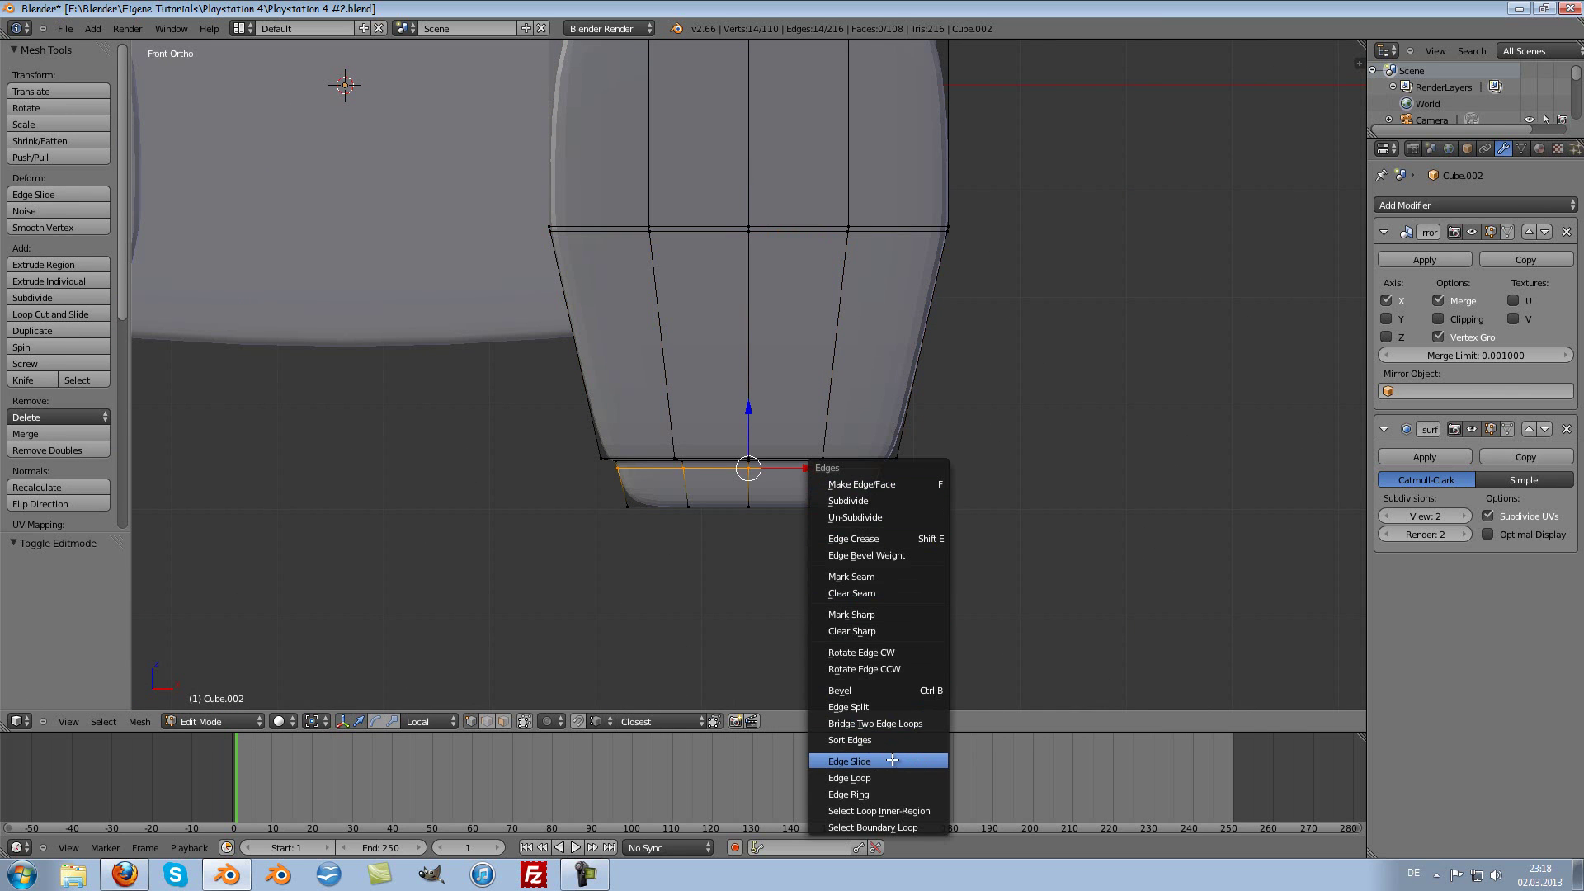
left_click(906, 762)
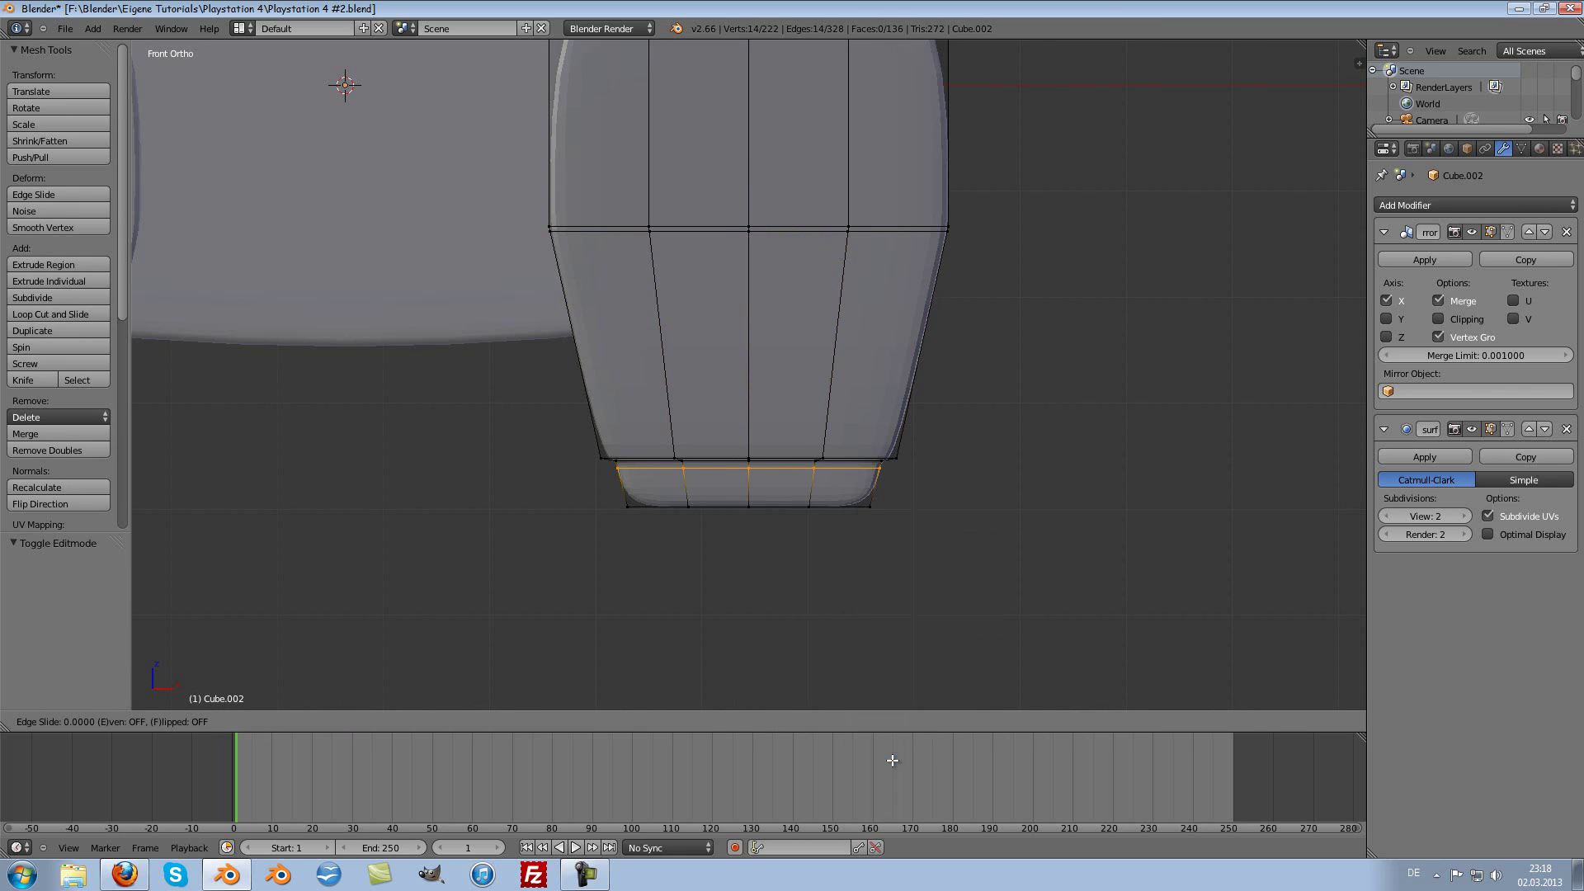
left_click(890, 73)
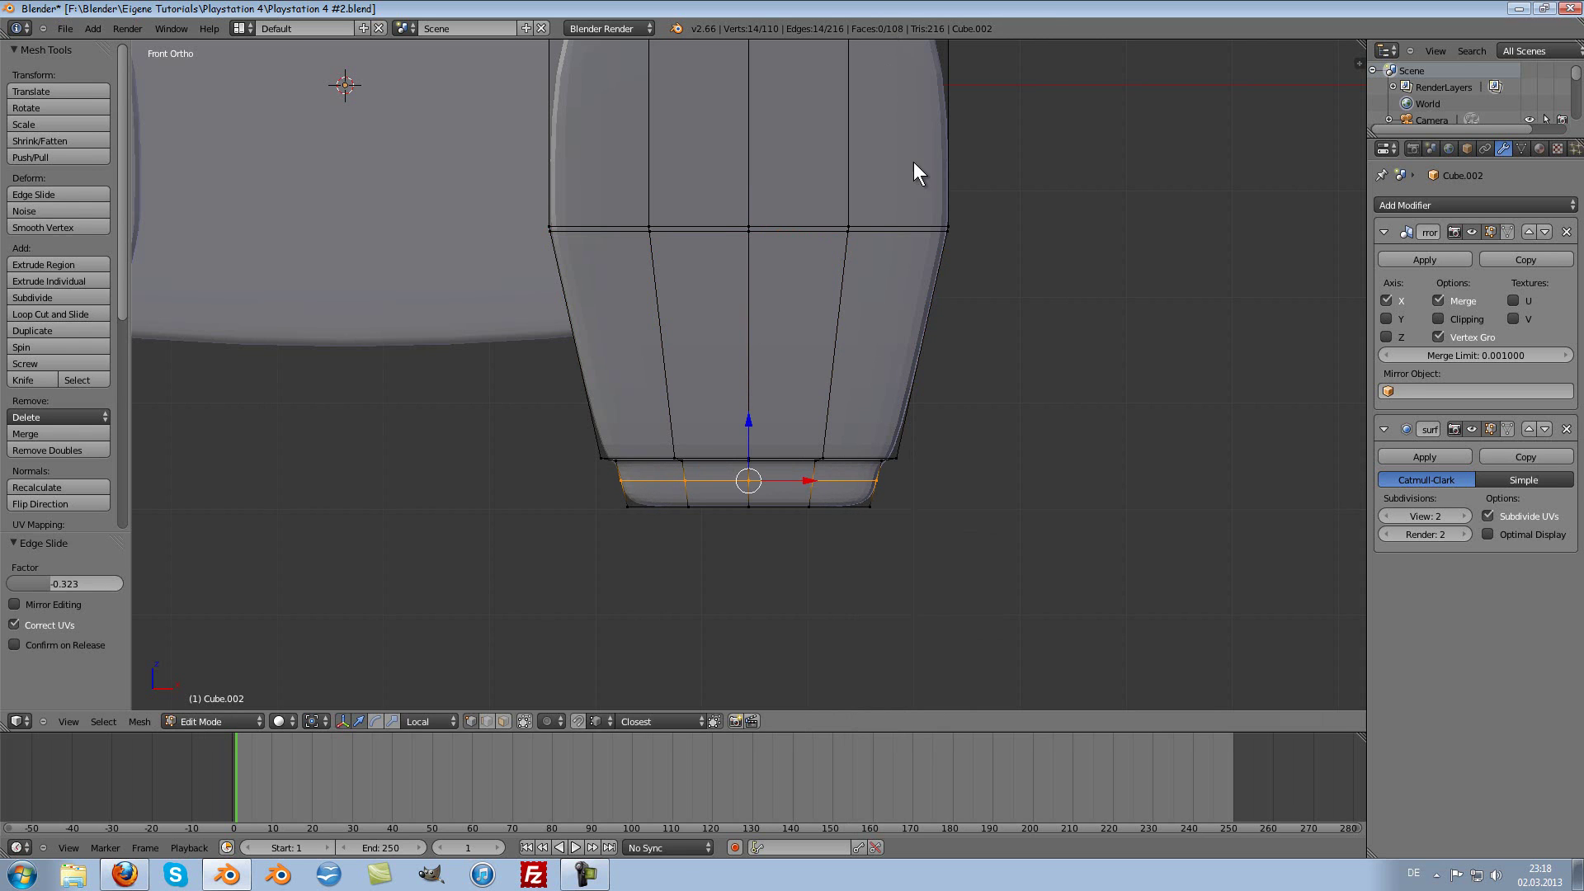
key("Tab")
scroll(908, 251, "down", 3)
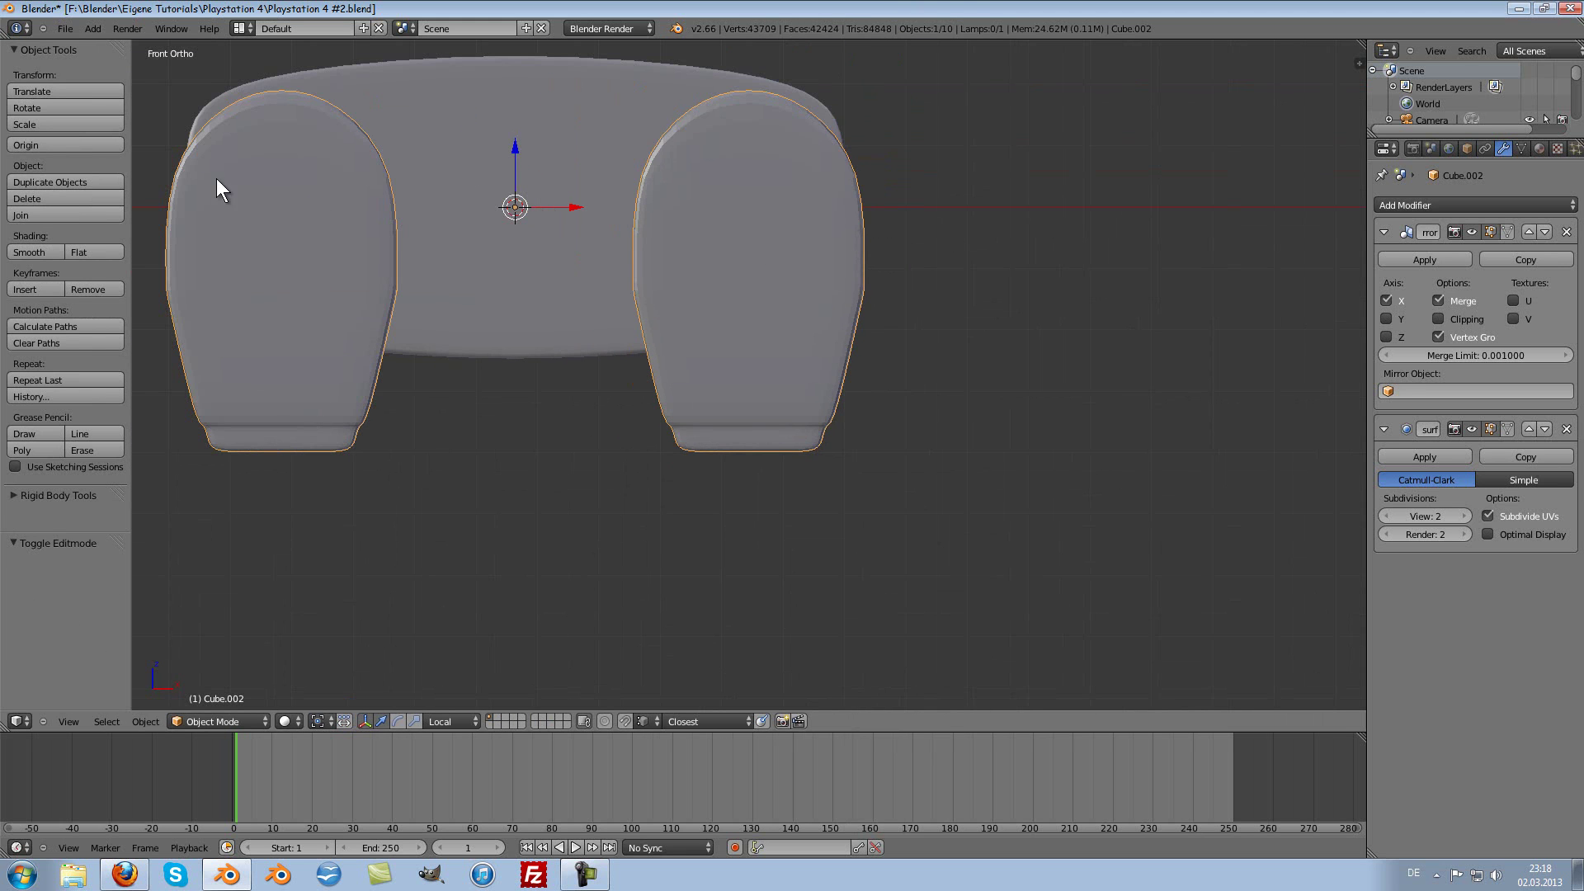
Step: Apply smooth shading to the controller and inspect it before returning to front view
left_click(28, 246)
scroll(750, 241, "up", 4)
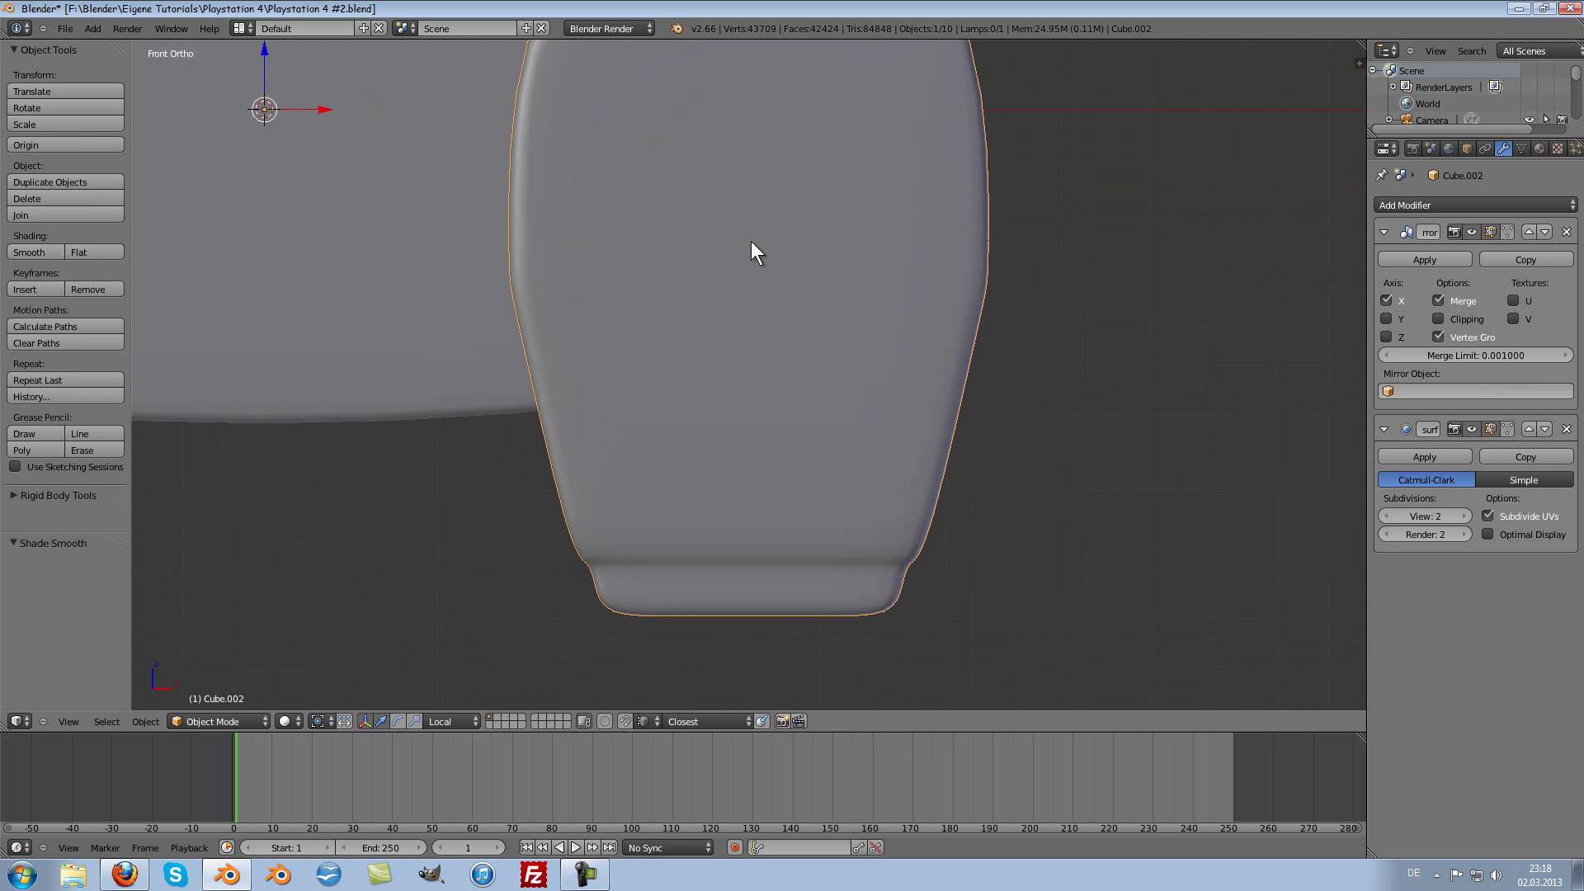
scroll(813, 289, "down", 2)
scroll(848, 308, "down", 2)
middle_click_drag(848, 308, 702, 329)
scroll(702, 326, "up", 2)
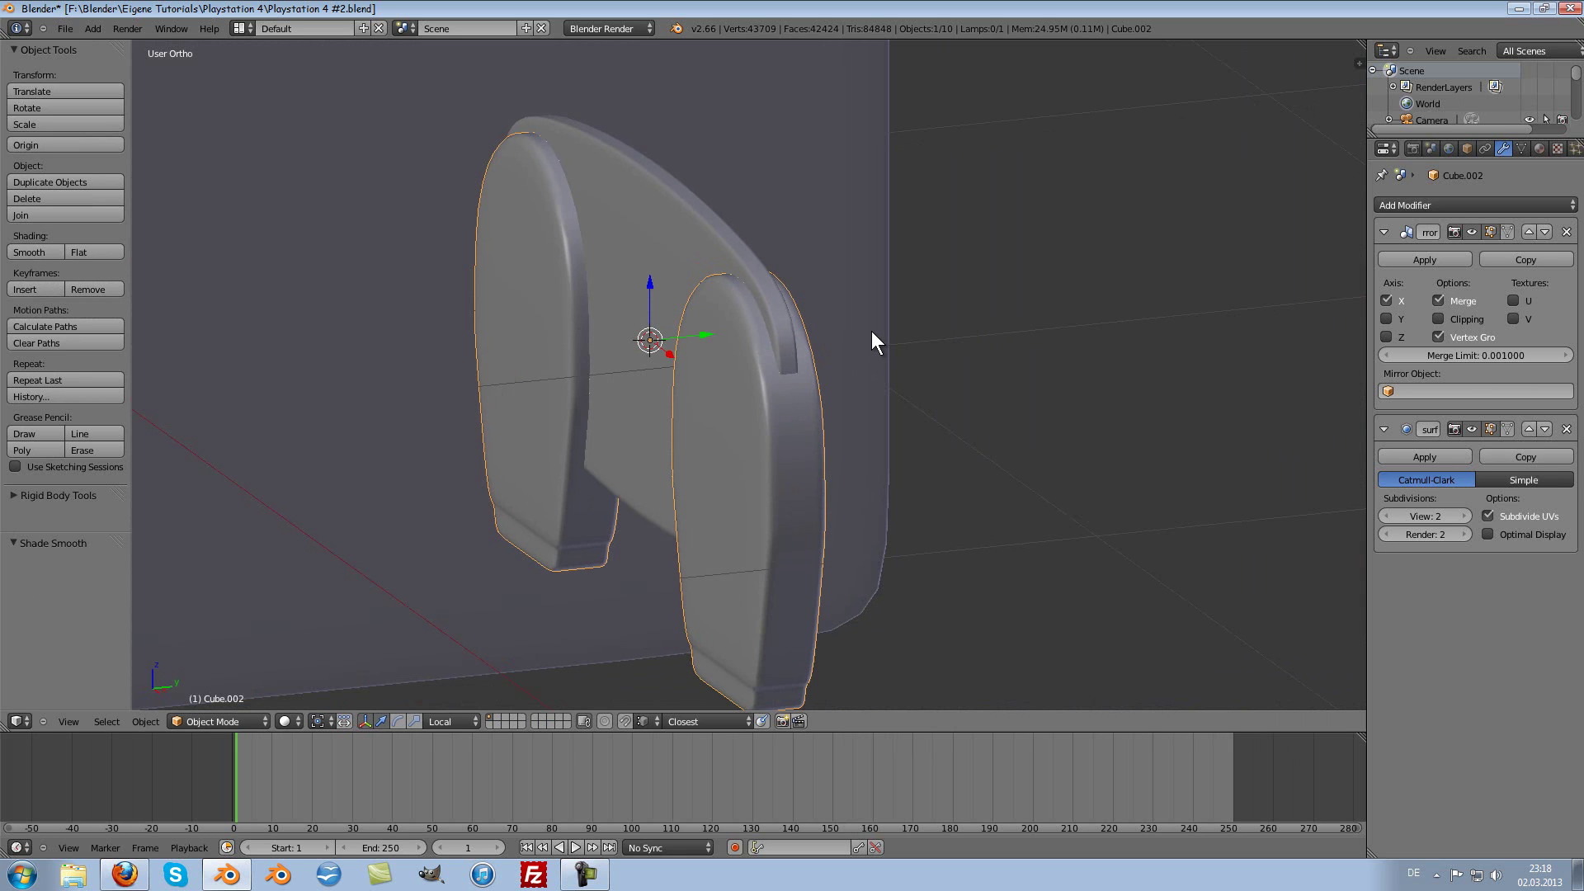
key("KP_1")
scroll(871, 330, "up", 2)
scroll(879, 329, "down", 2)
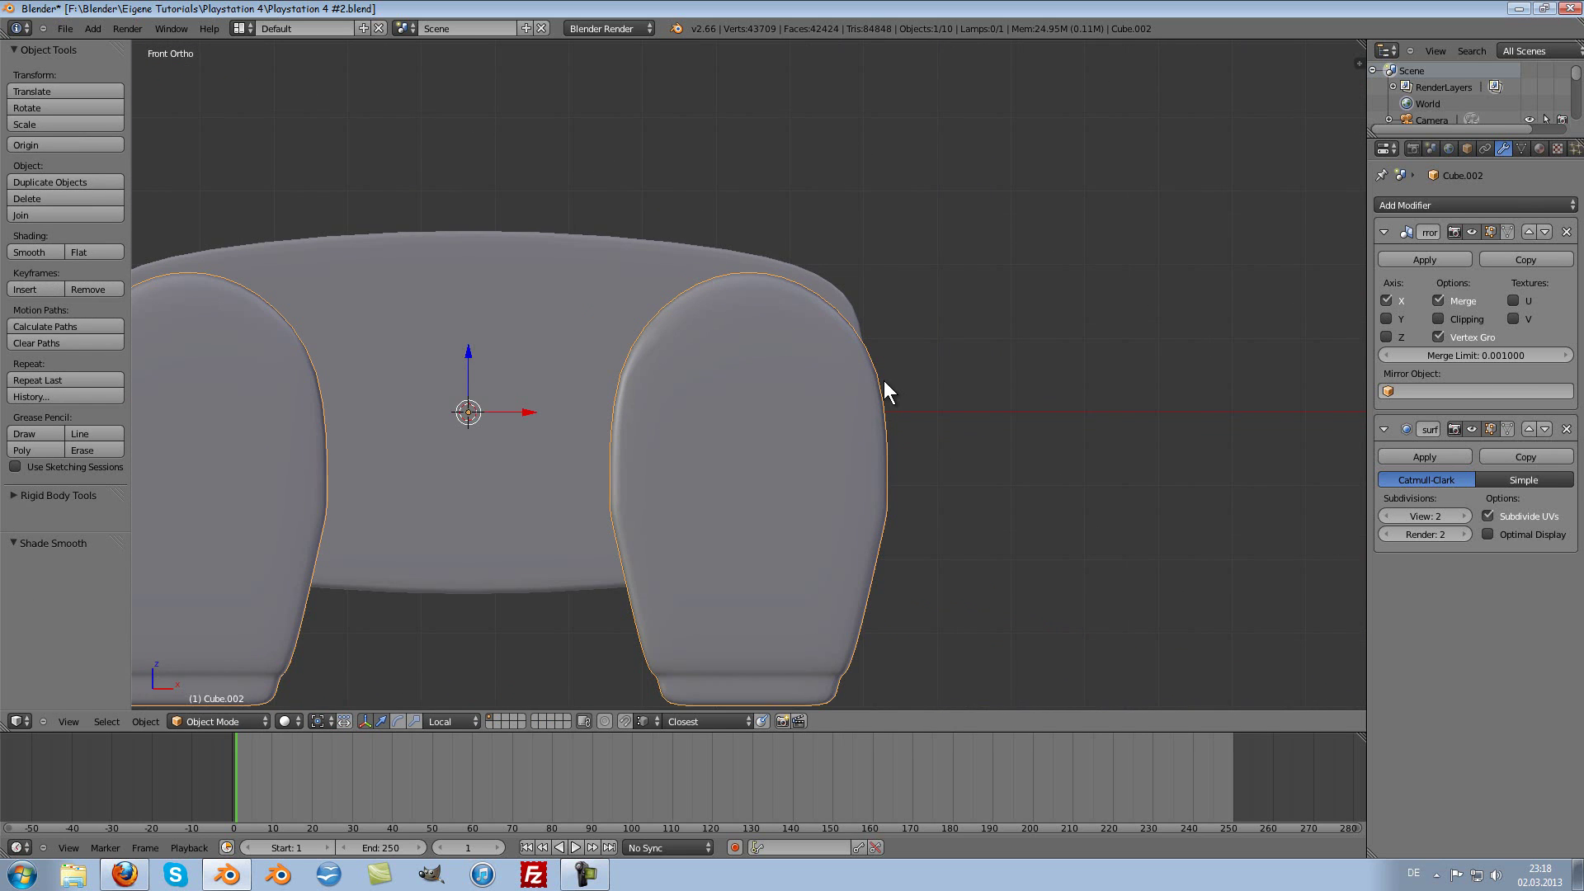
scroll(883, 379, "down", 2, "shift")
Step: Select the entire grip mesh and raise it upward
key("Tab")
key("a")
key("a")
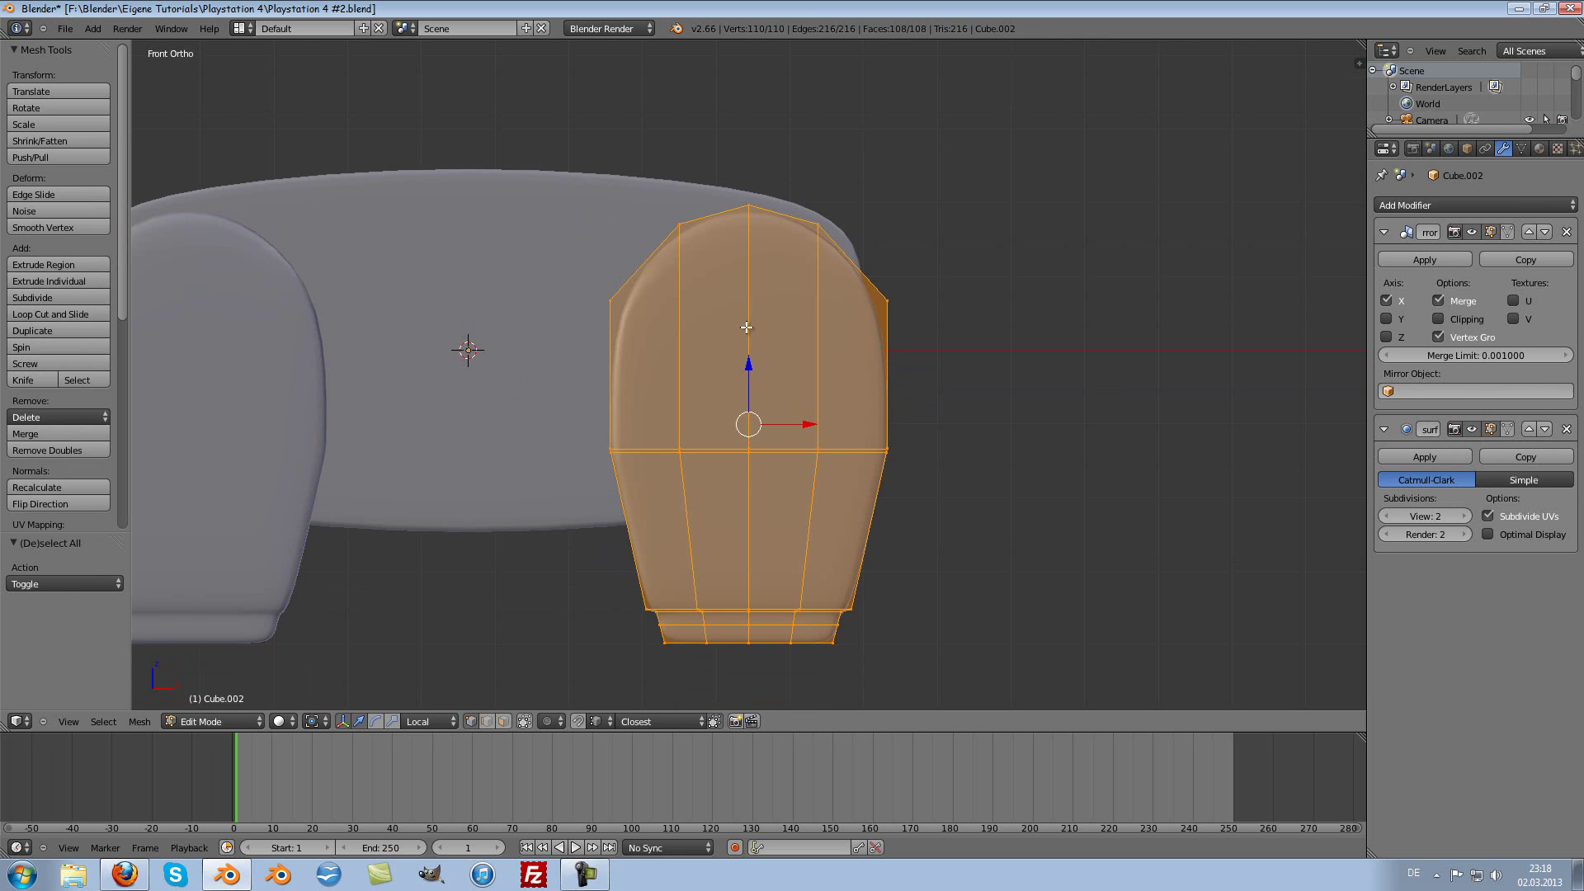
left_click_drag(748, 371, 771, 256)
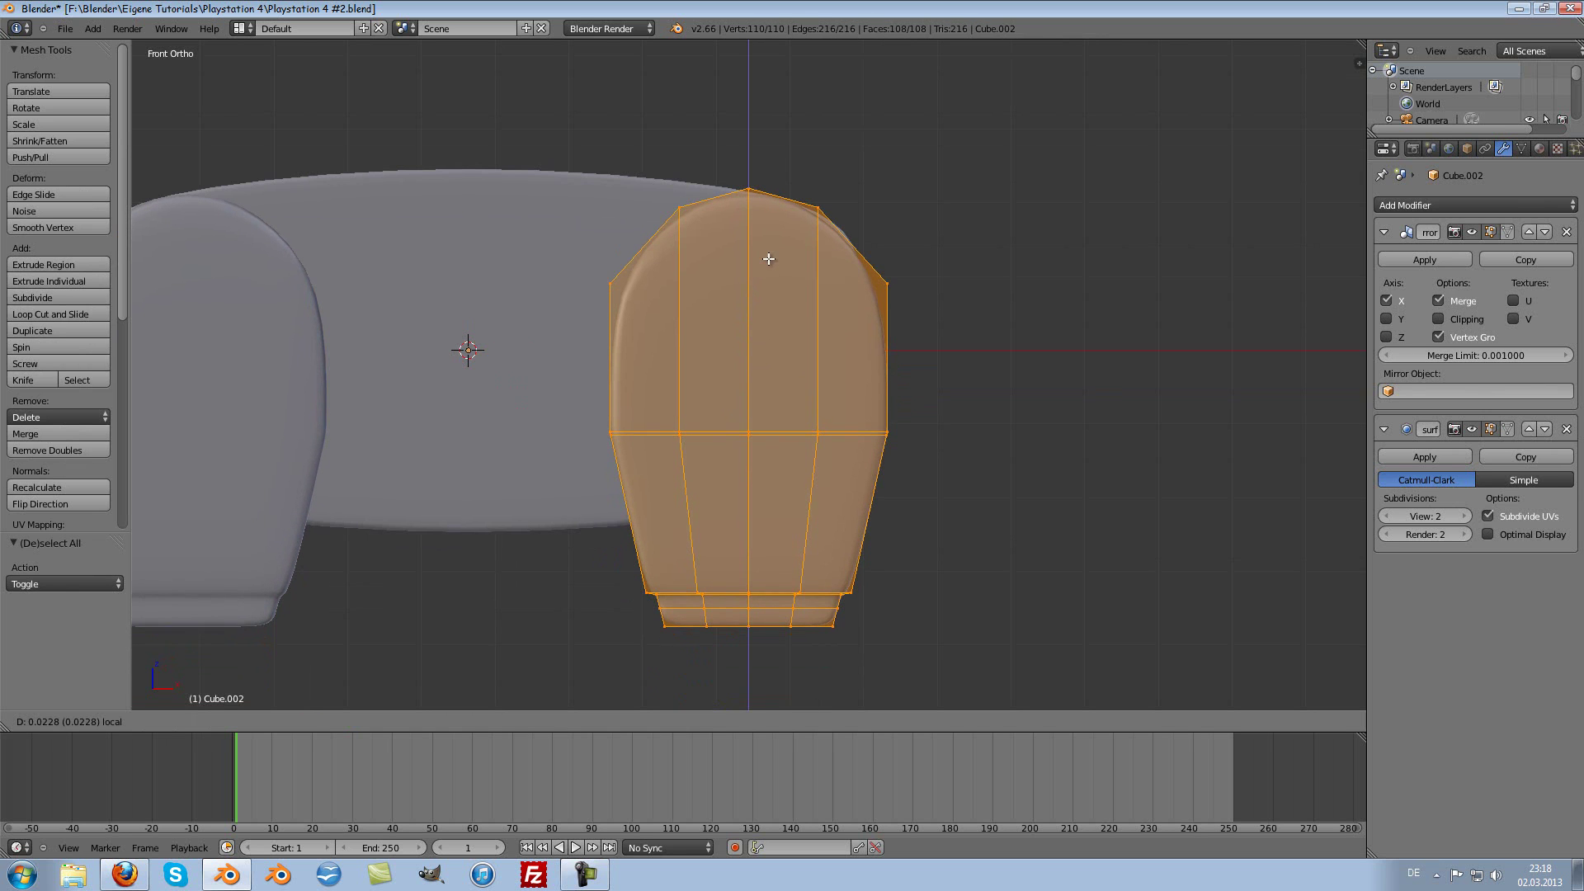
left_click_drag(772, 256, 778, 240)
key("Tab")
scroll(930, 313, "up", 2)
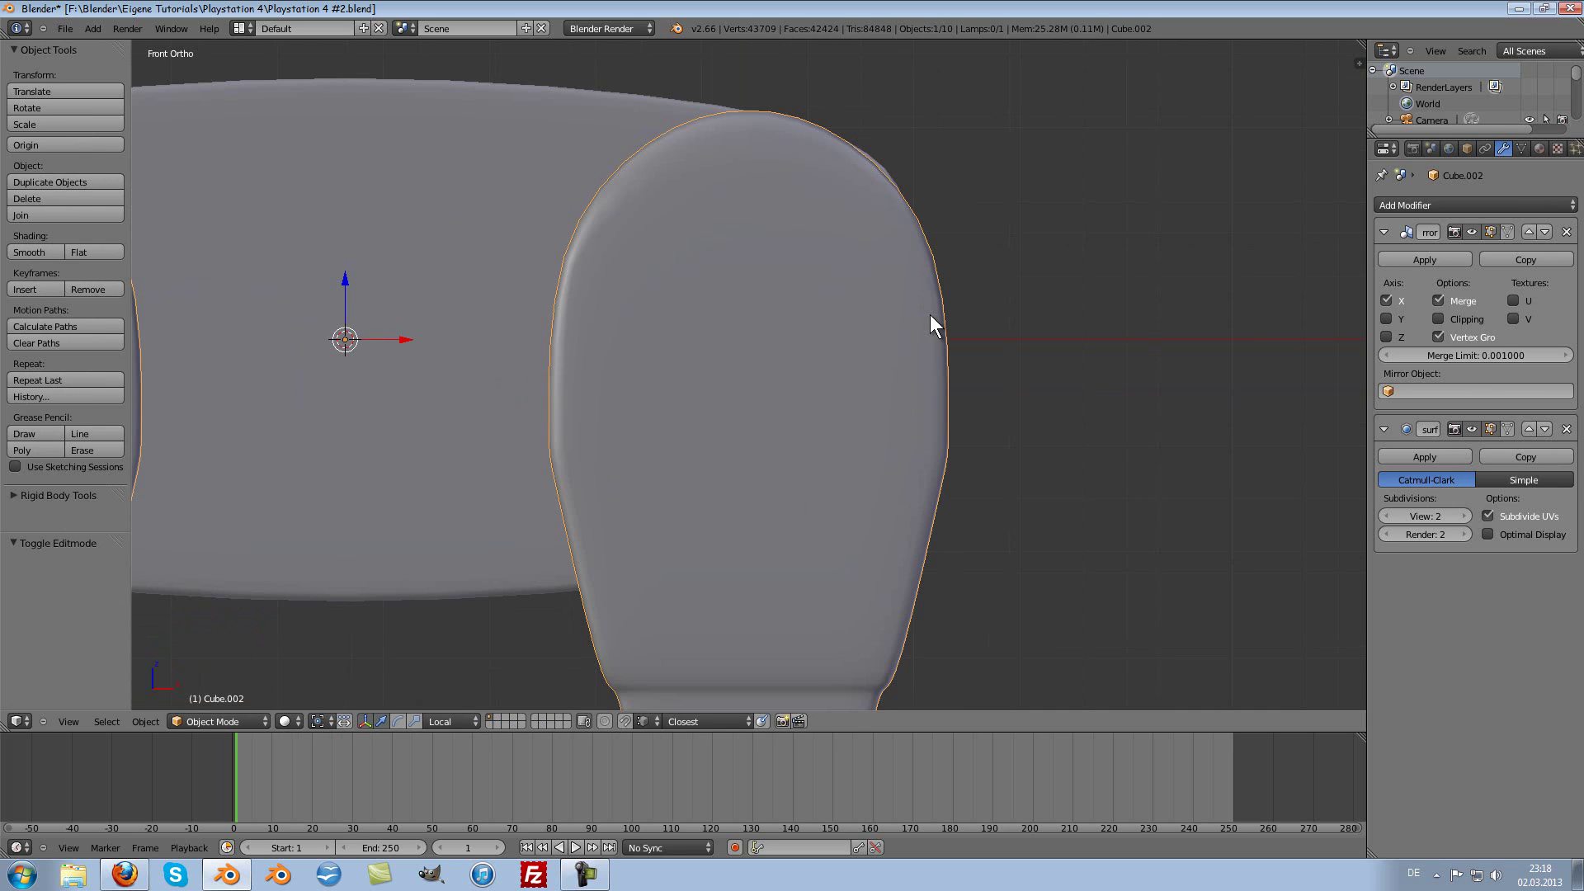
Step: Tilt the grip -18.385°, nudge it 0.021 in X and 0.011 in Z, then rotate 0.746° more
key("Tab")
scroll(975, 358, "down", 4)
key("r")
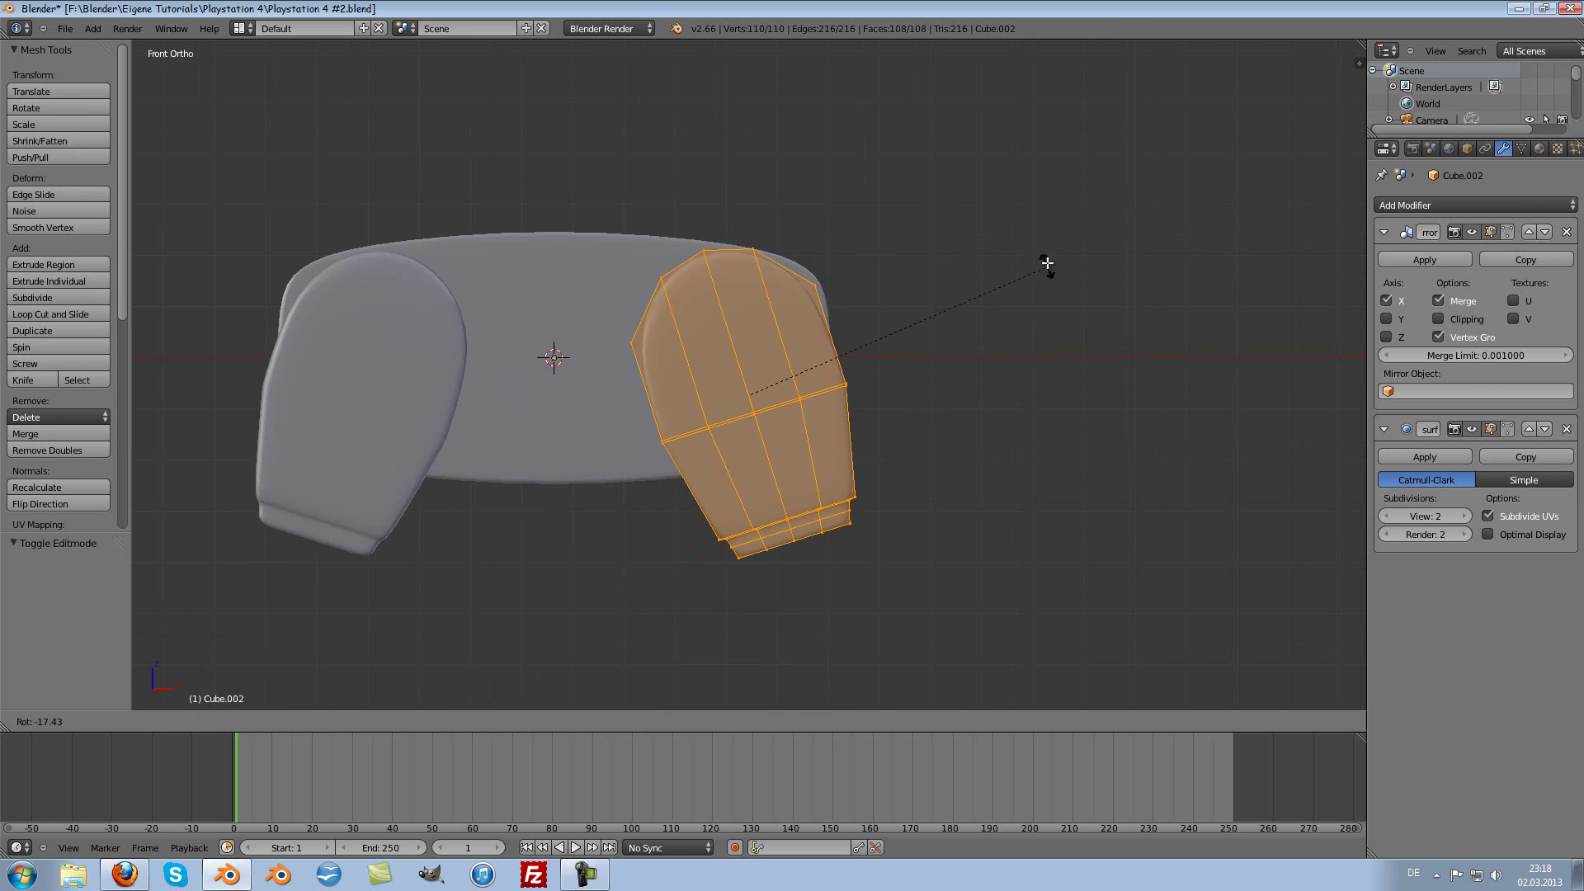
left_click(1051, 260)
key("g")
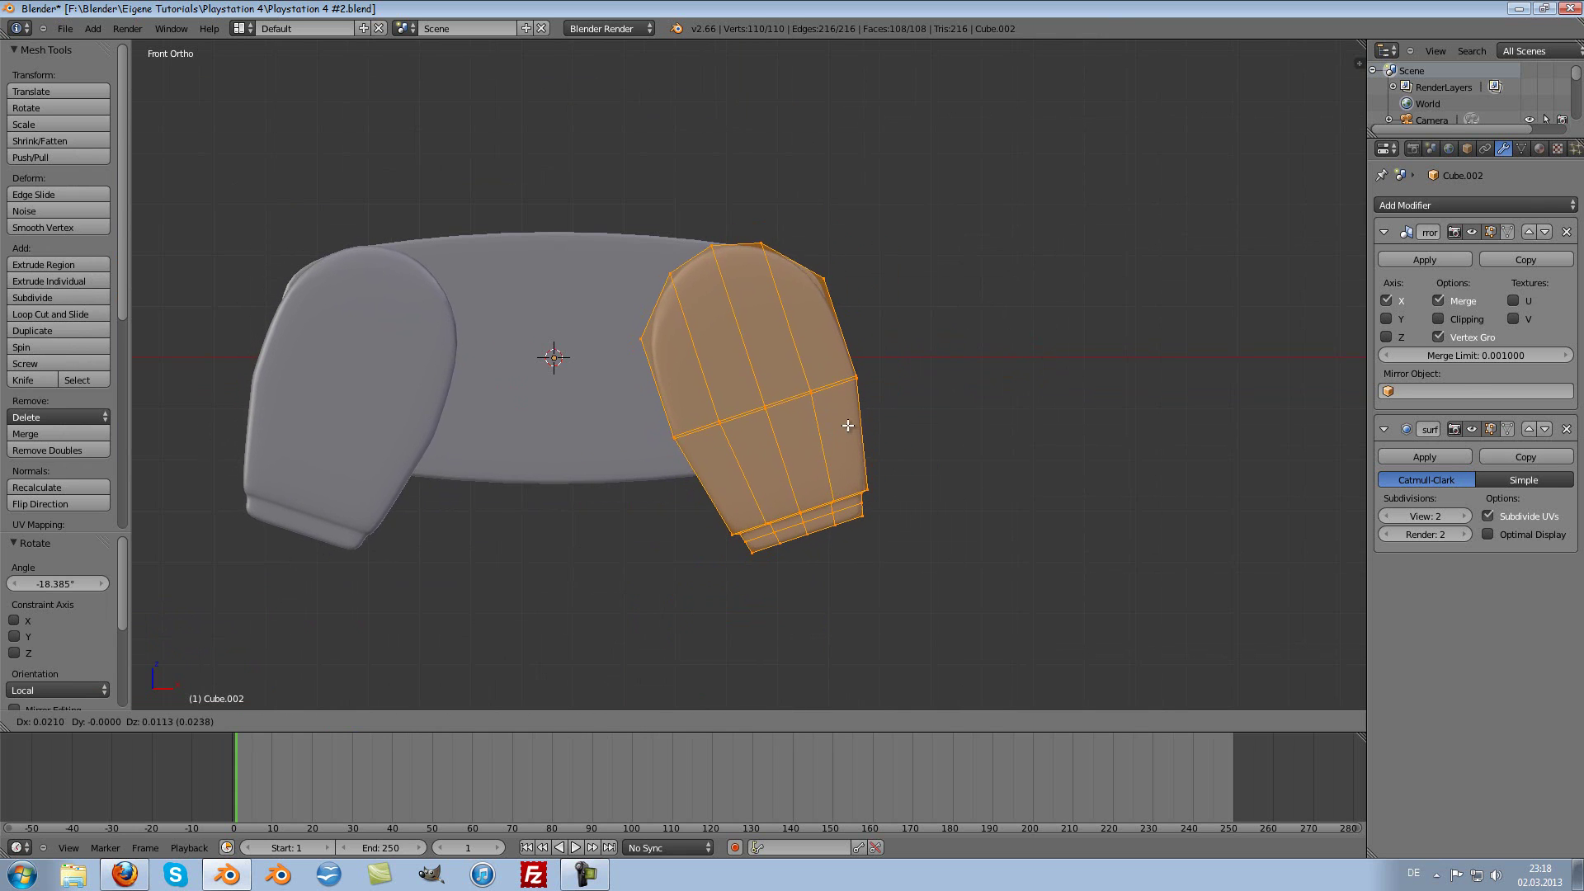
left_click(849, 425)
scroll(846, 421, "down", 1)
scroll(845, 422, "down", 1)
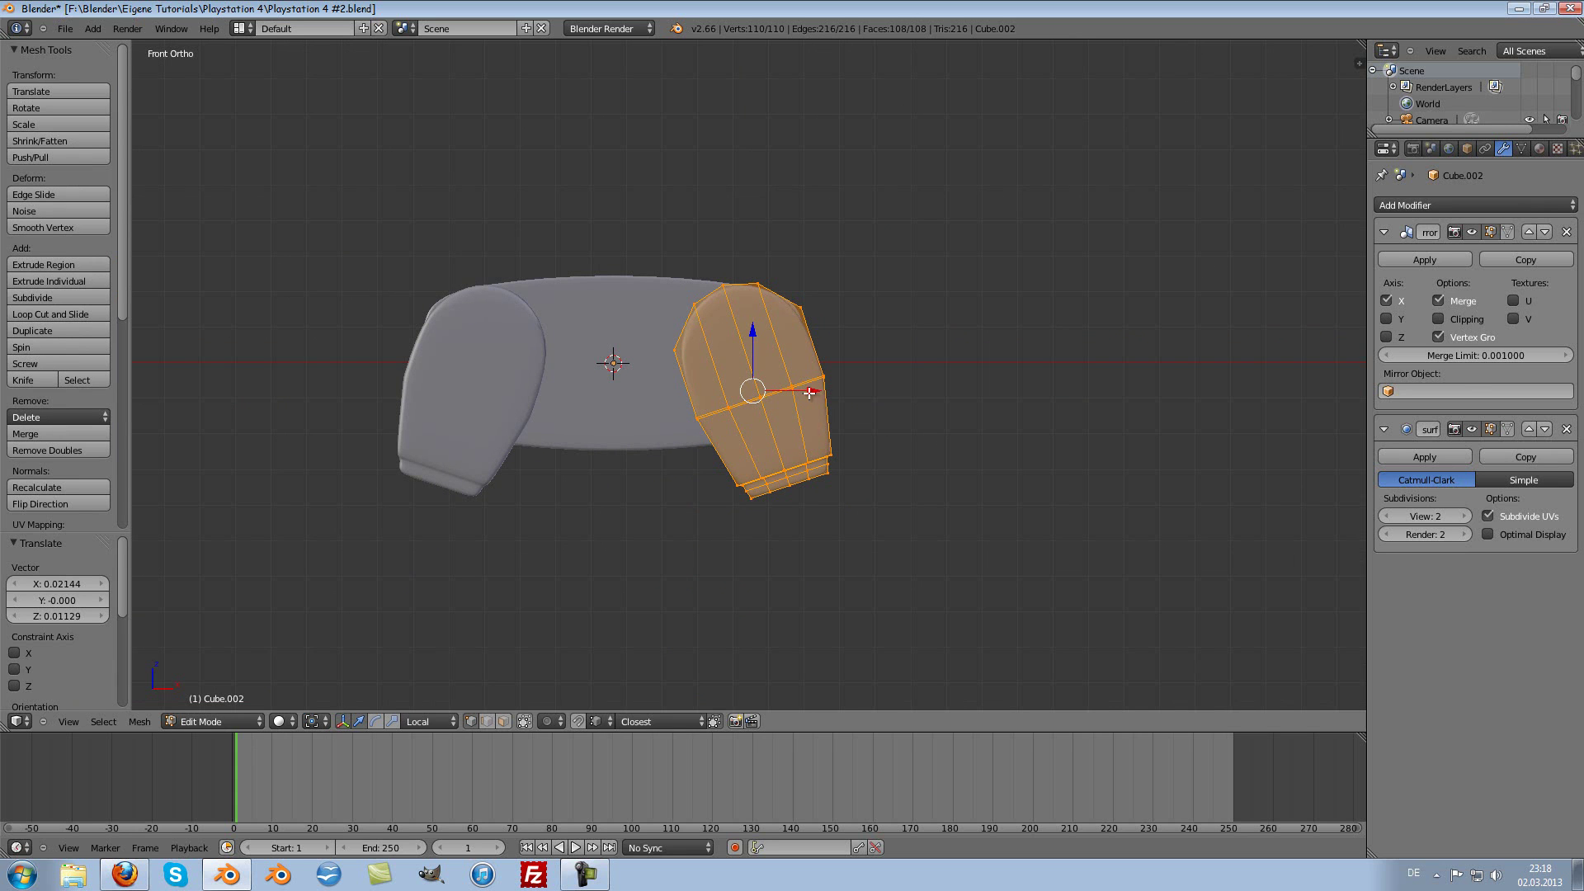
key("r")
left_click(896, 418)
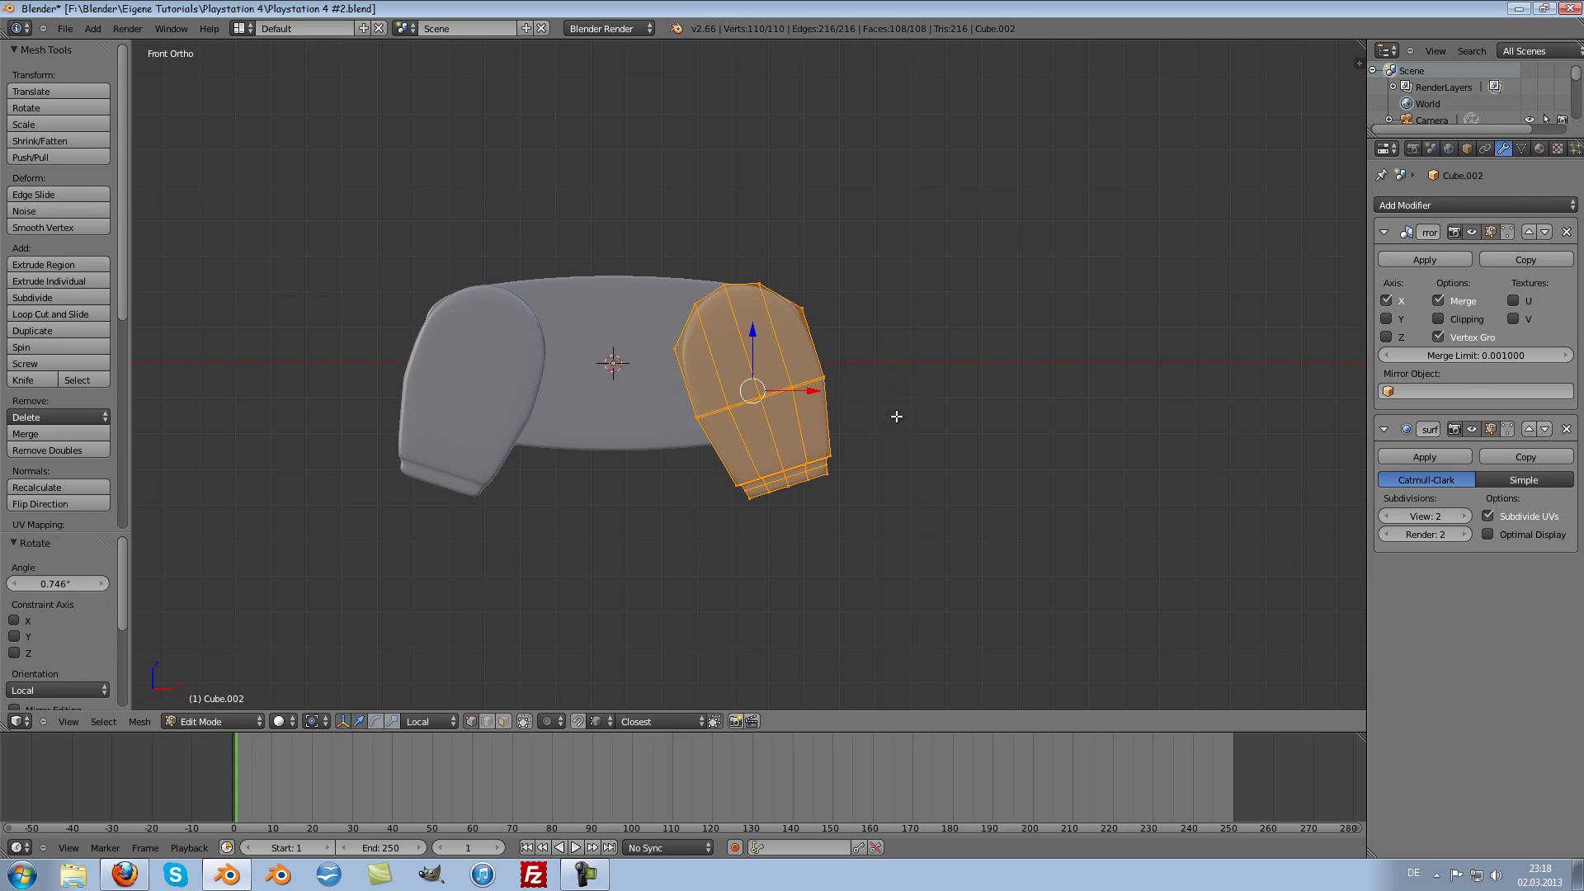
scroll(897, 417, "up", 2)
Step: Reposition the controller, then circle-select the grip's bottom faces and move and shrink them
key("Tab")
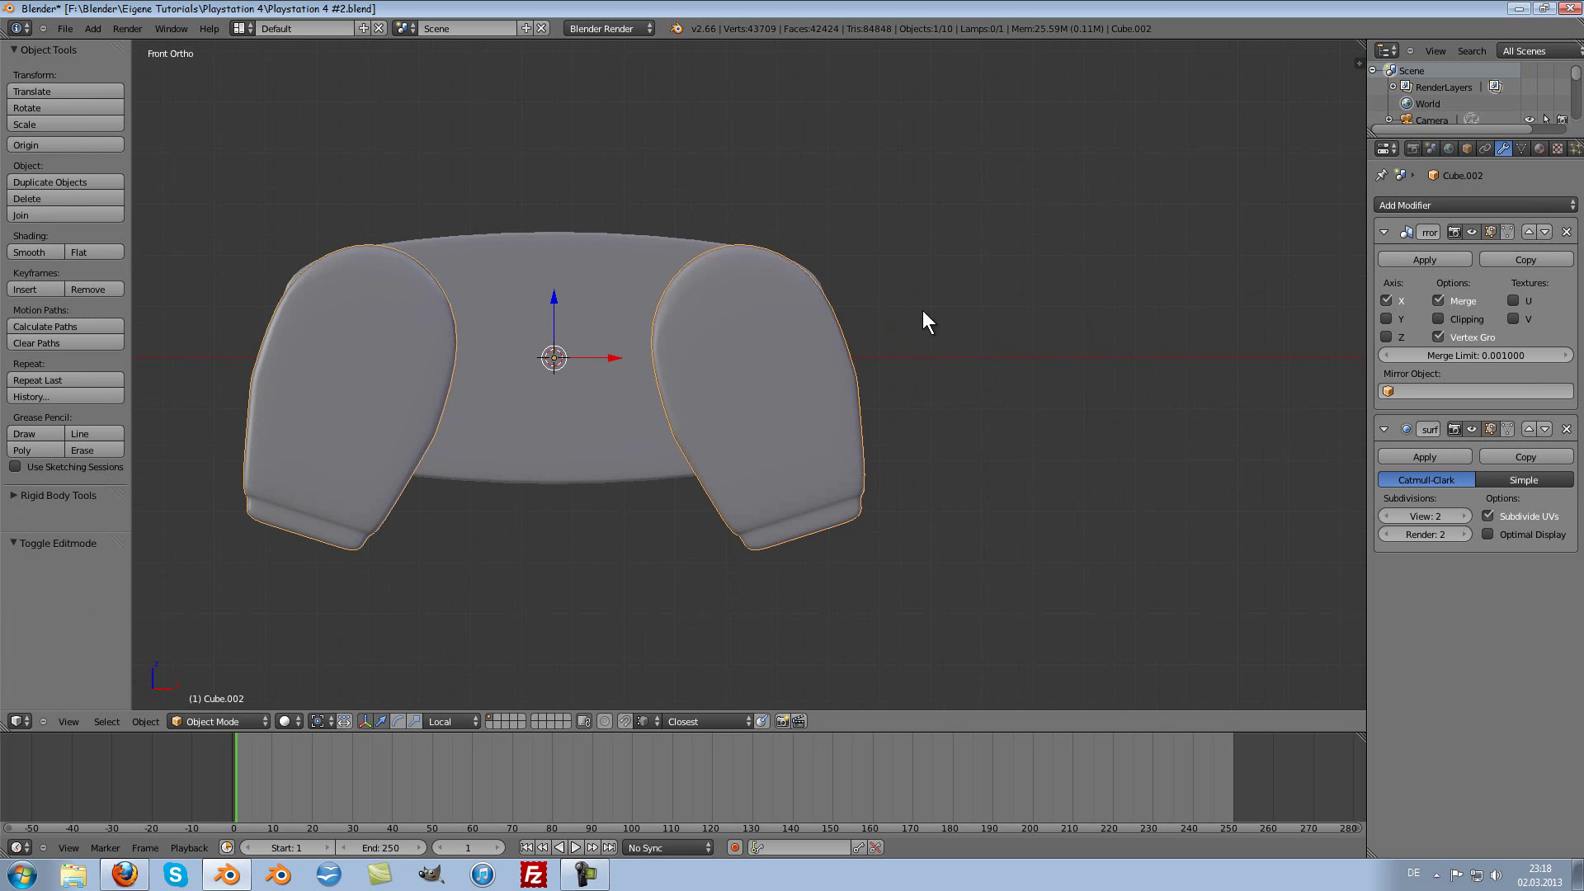
key("g")
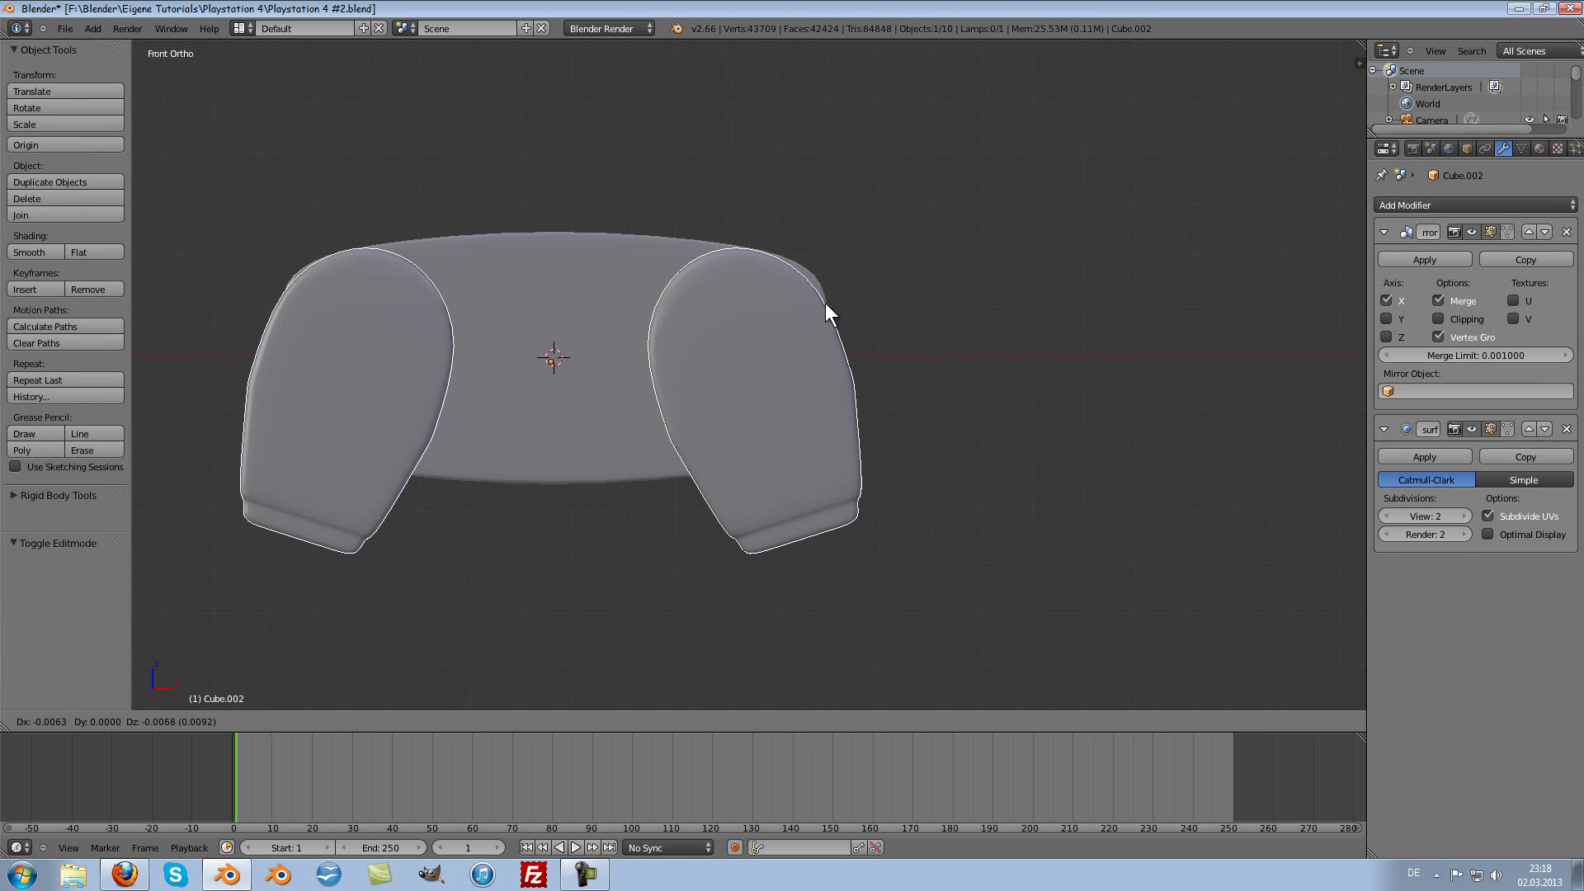
left_click(922, 306)
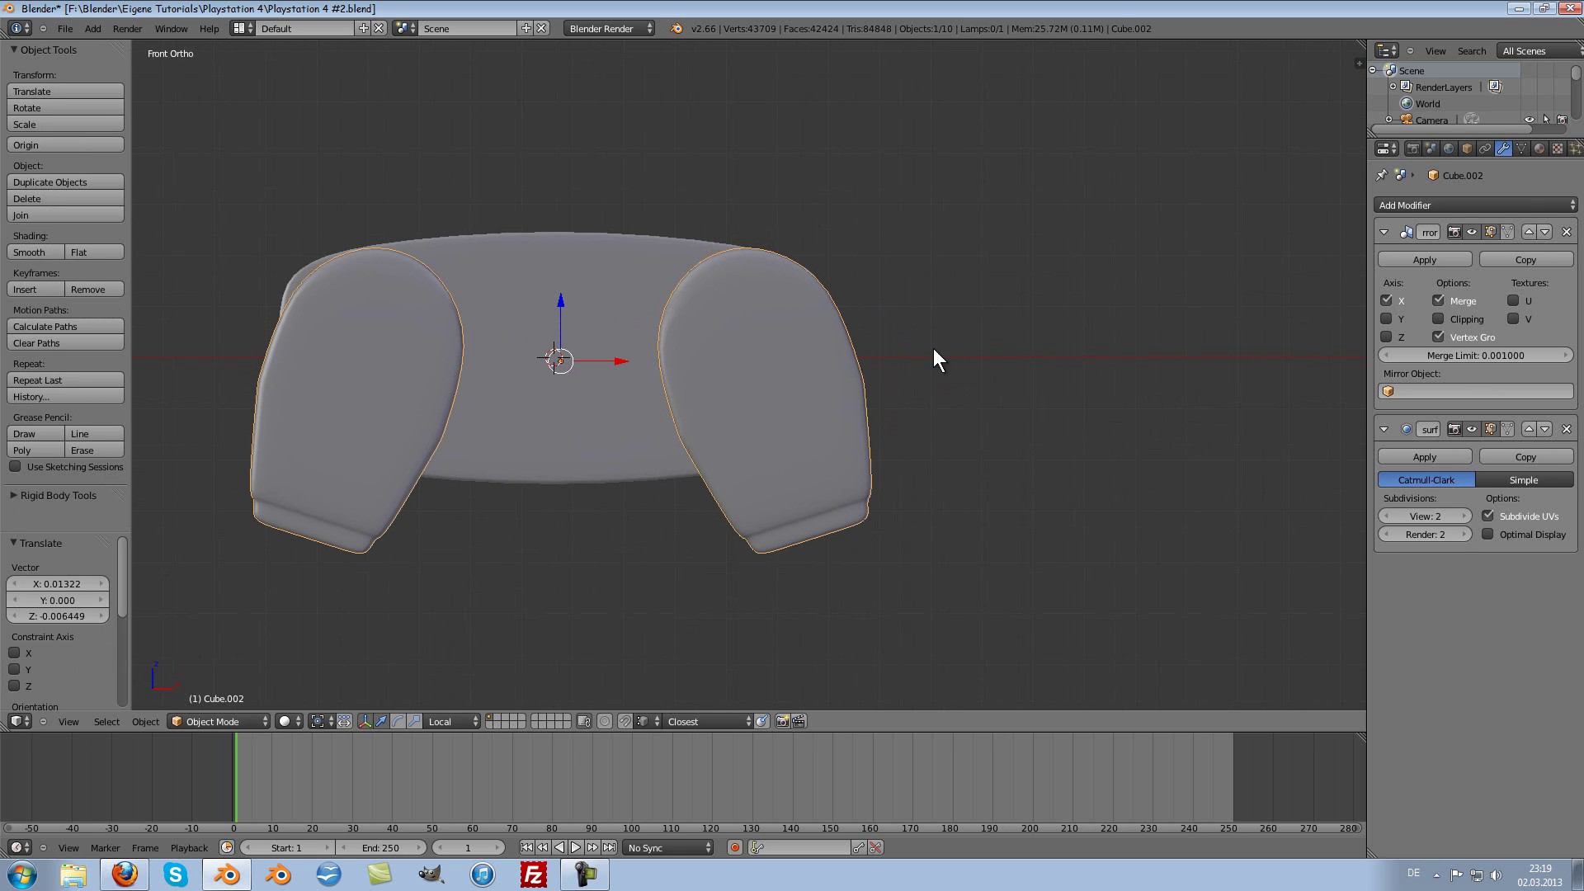
key("Tab")
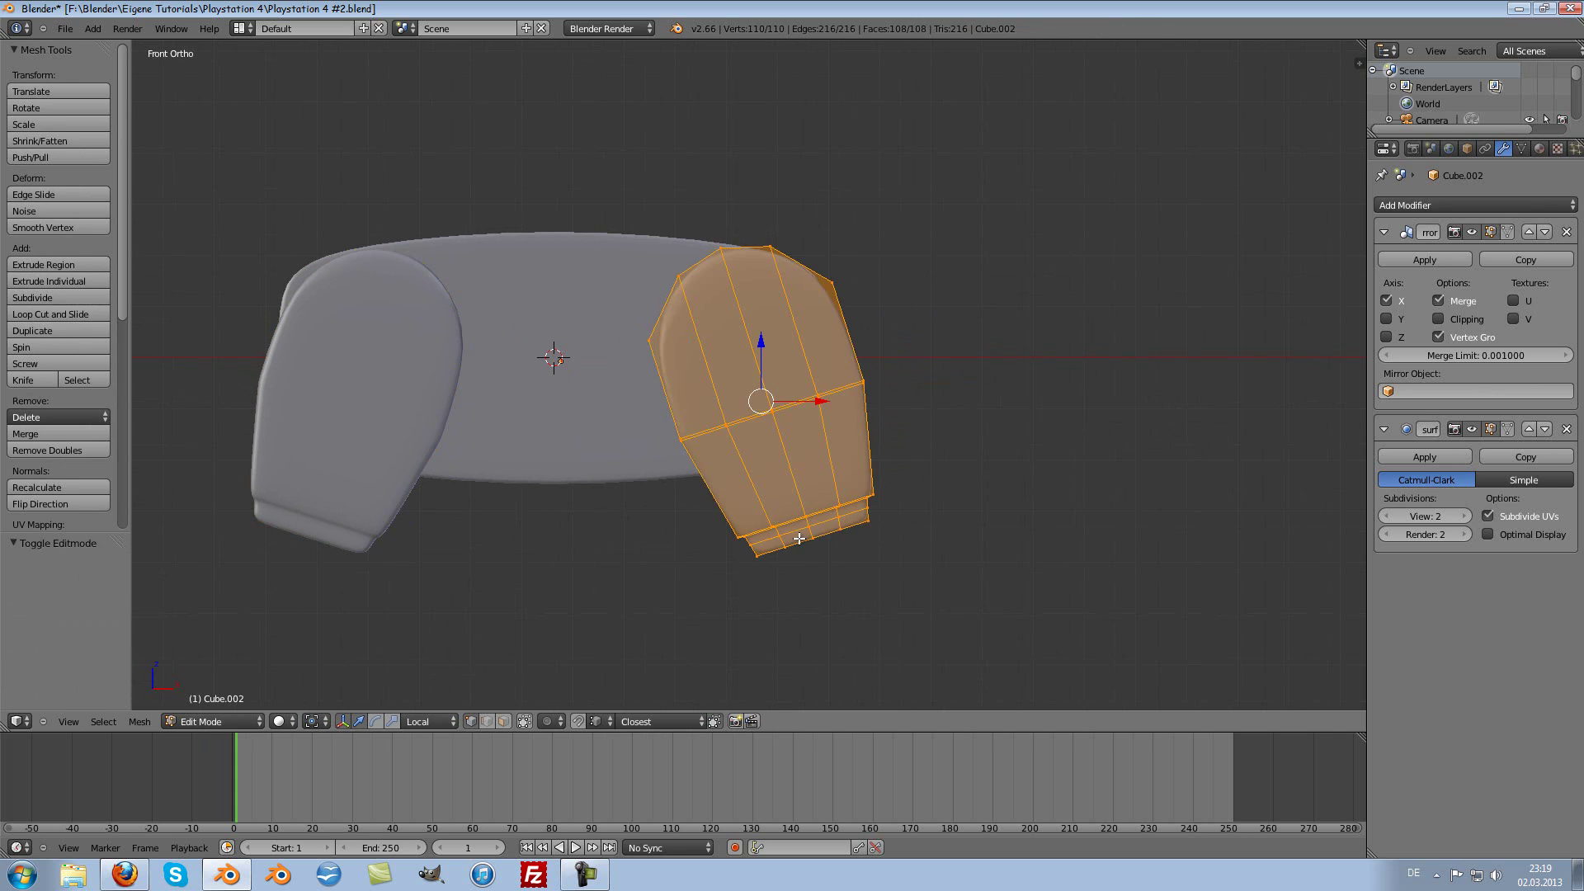
key("a")
key("c")
mouse_move(763, 561)
left_mouse_down()
mouse_move(771, 540)
mouse_move(893, 531)
left_mouse_up()
right_click(895, 534)
key("g")
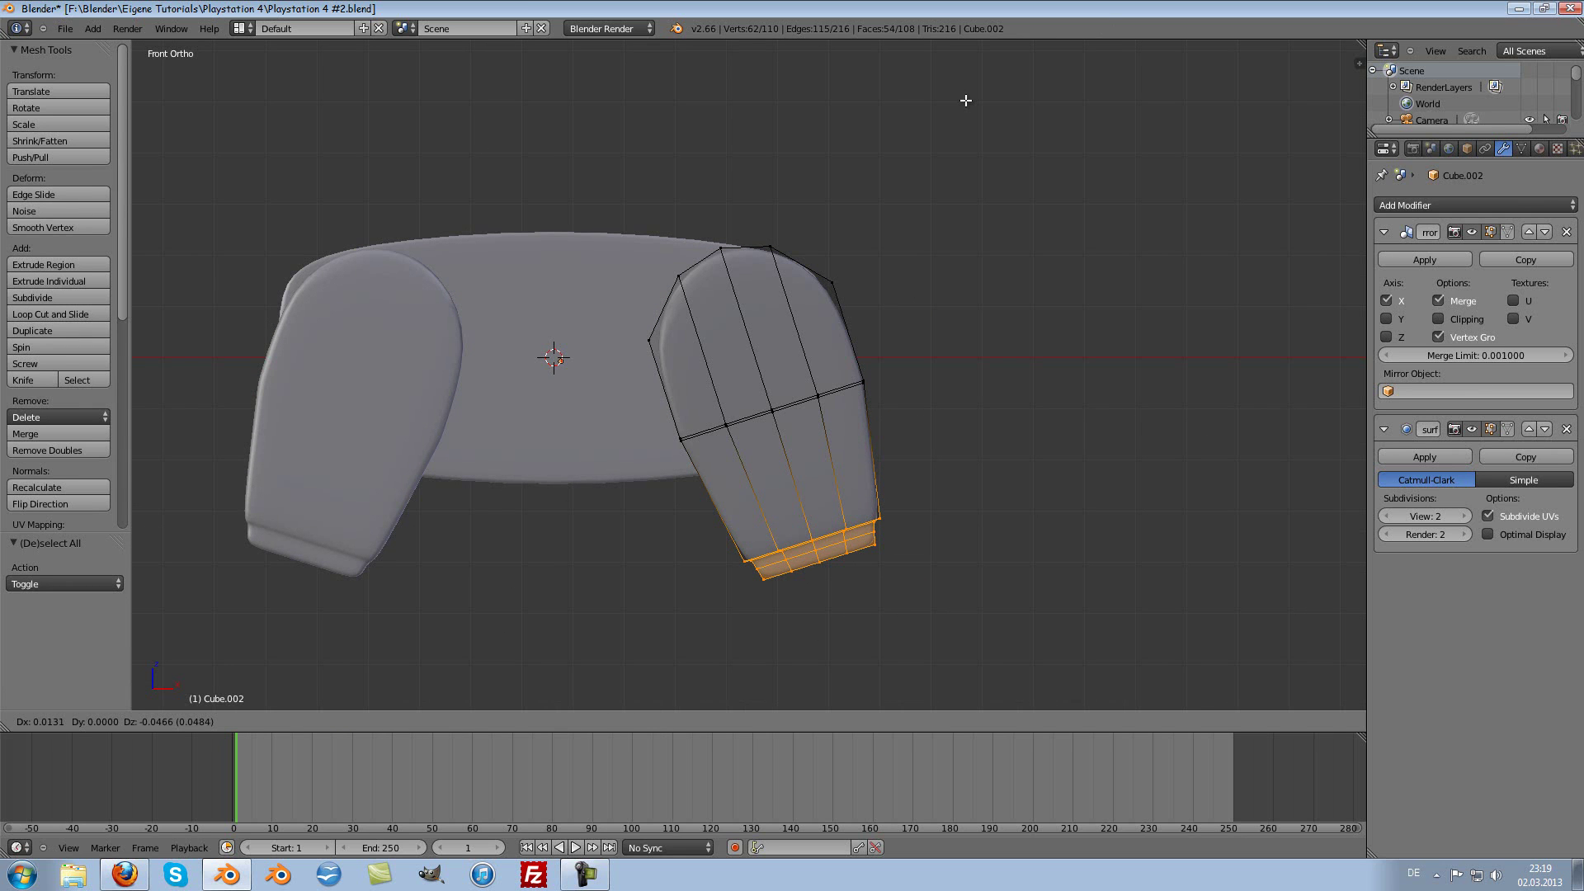
left_click(963, 99)
key("s")
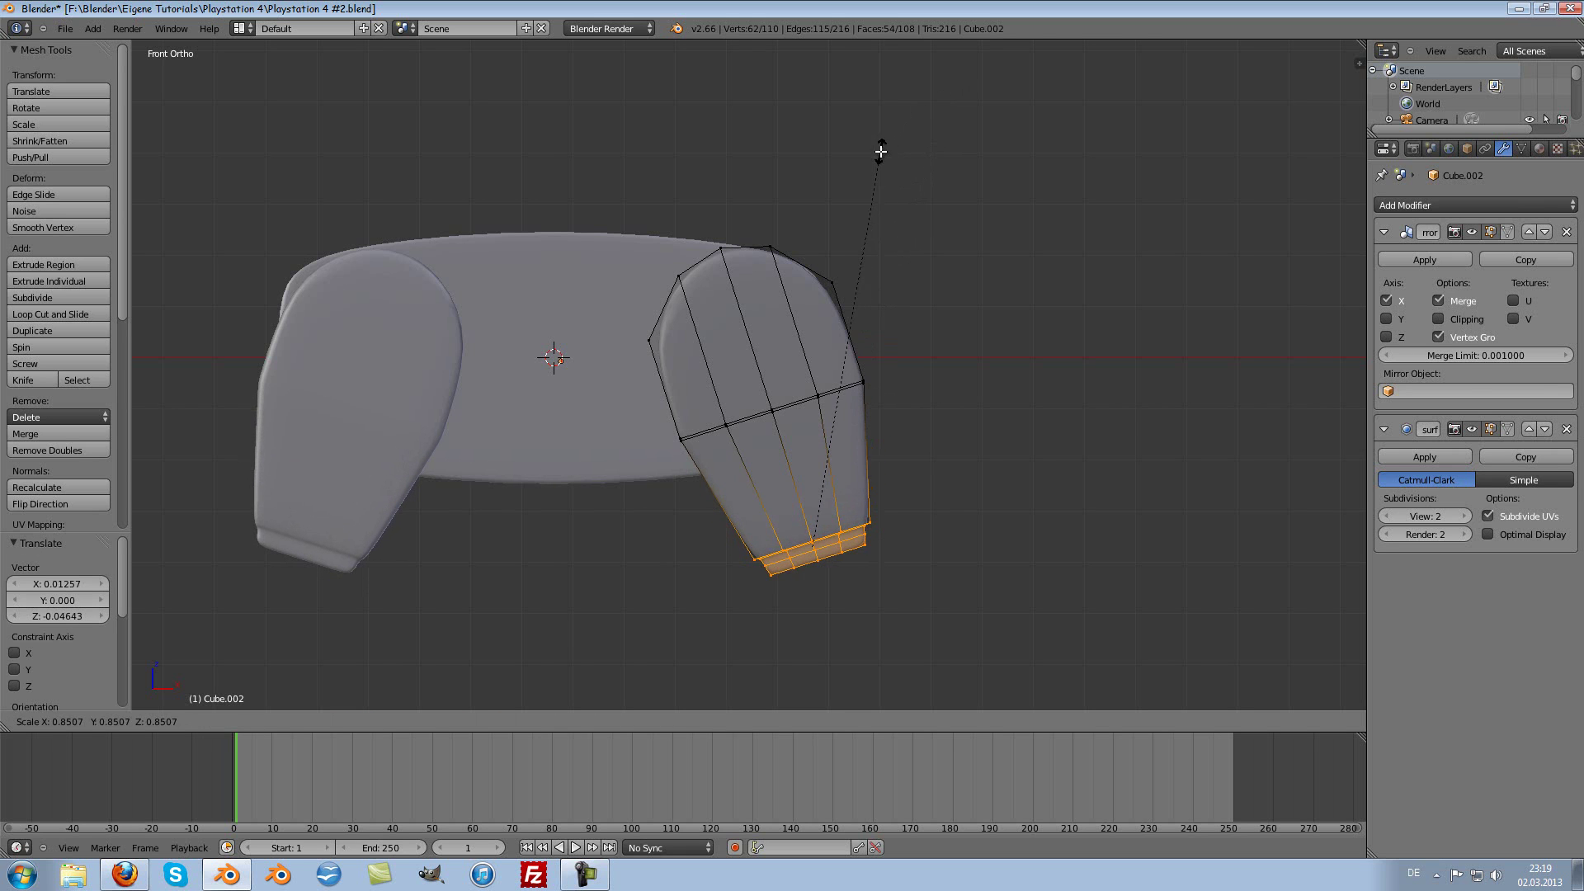
left_click(871, 153)
key("Tab")
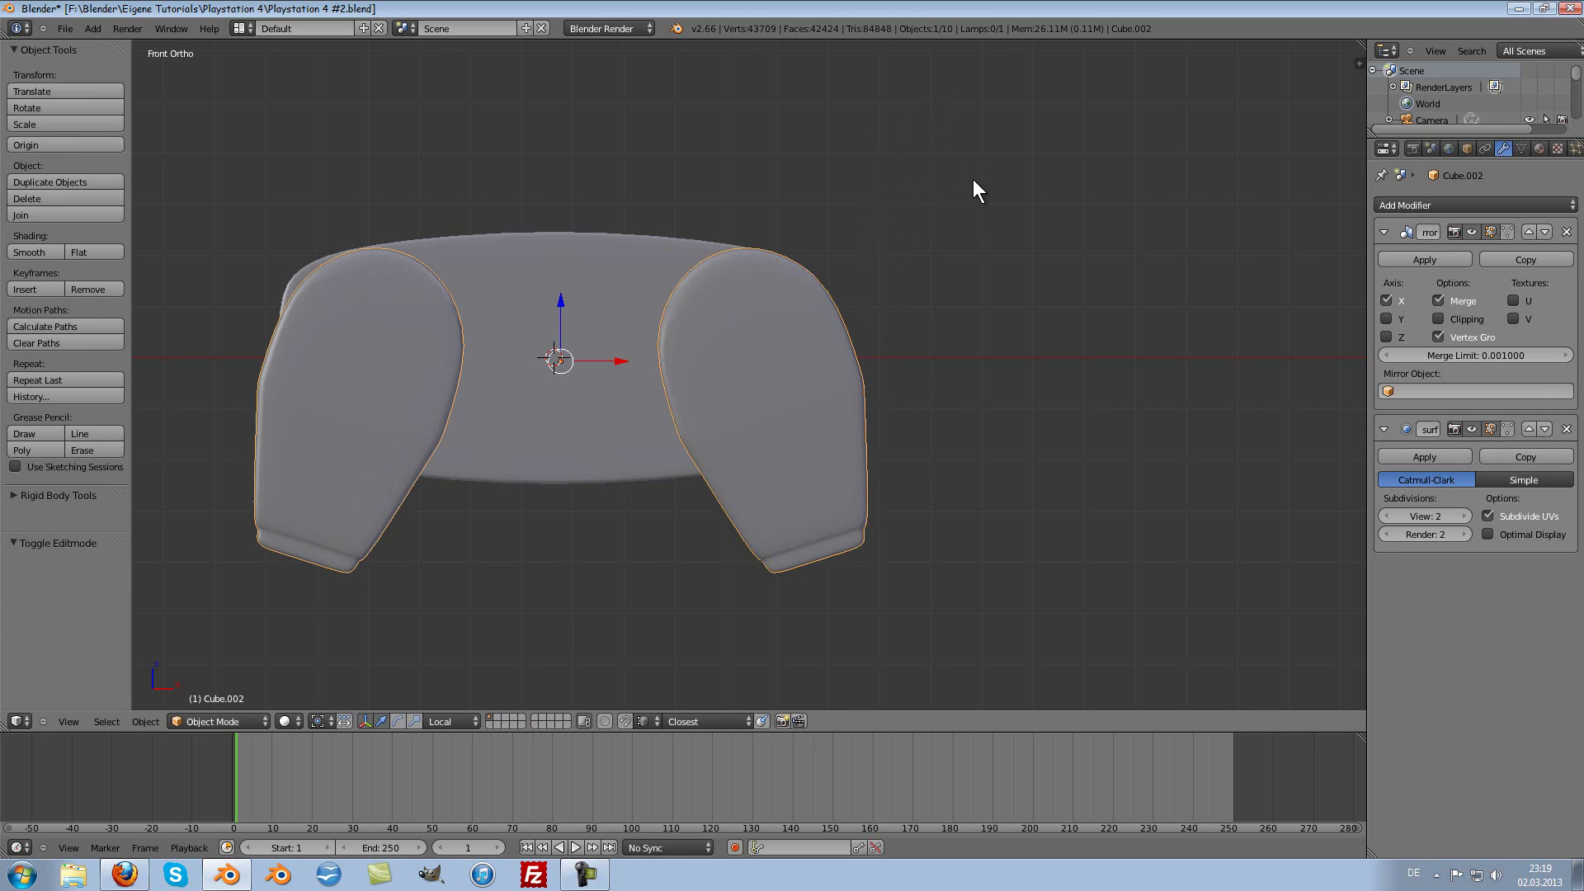
Step: Slightly rotate and nudge the whole grip mesh, then shift it a little more
key("Tab")
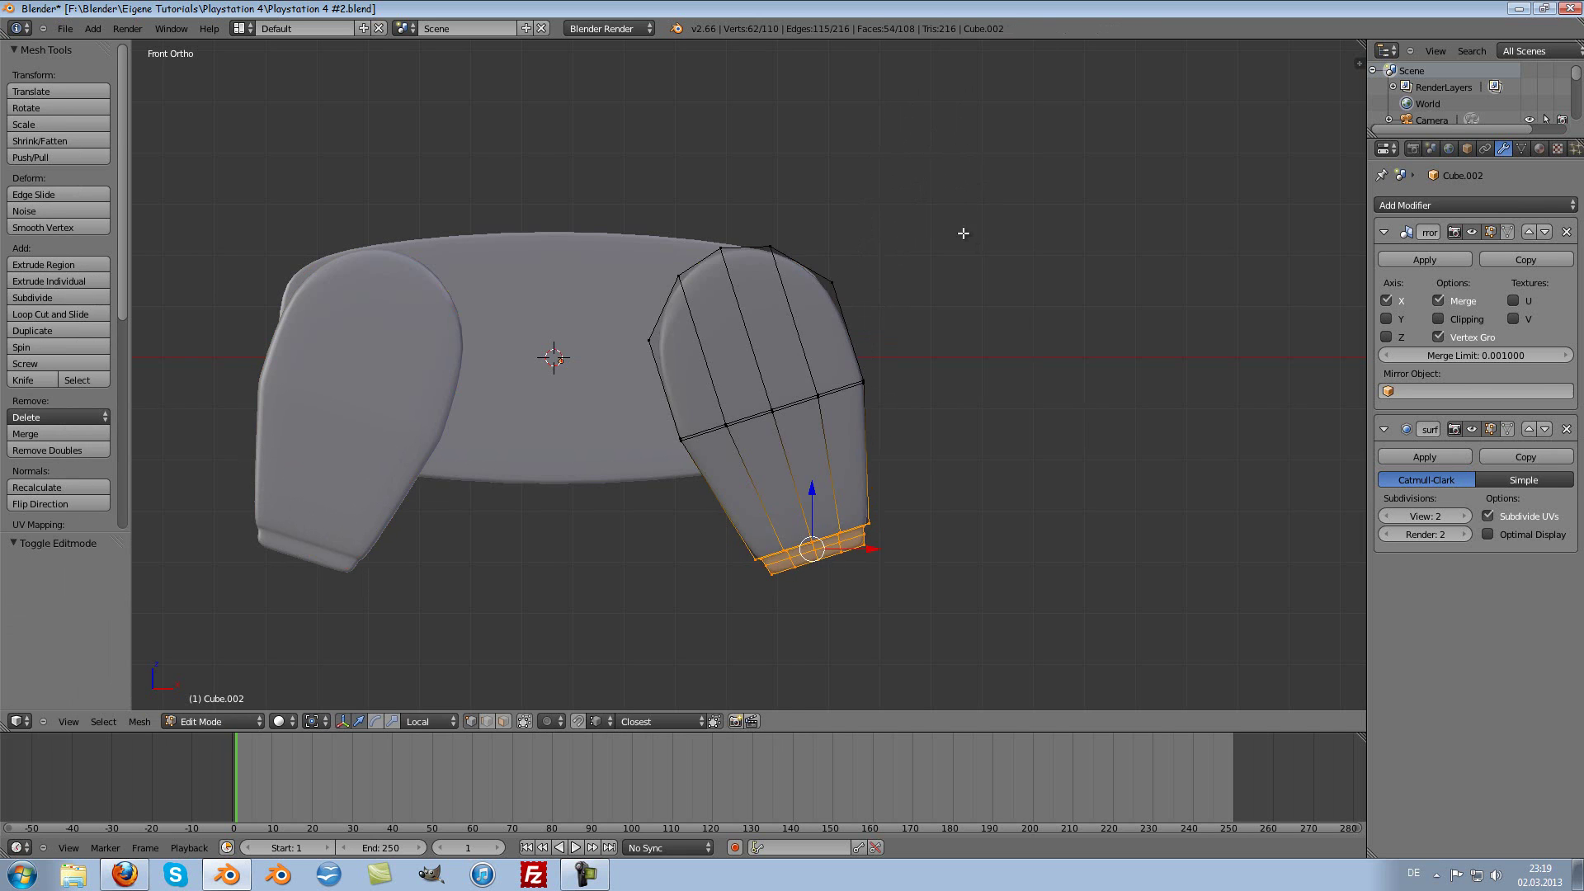
key("a")
key("a")
key("r")
left_click(969, 253)
key("g")
left_click(952, 261)
key("Tab")
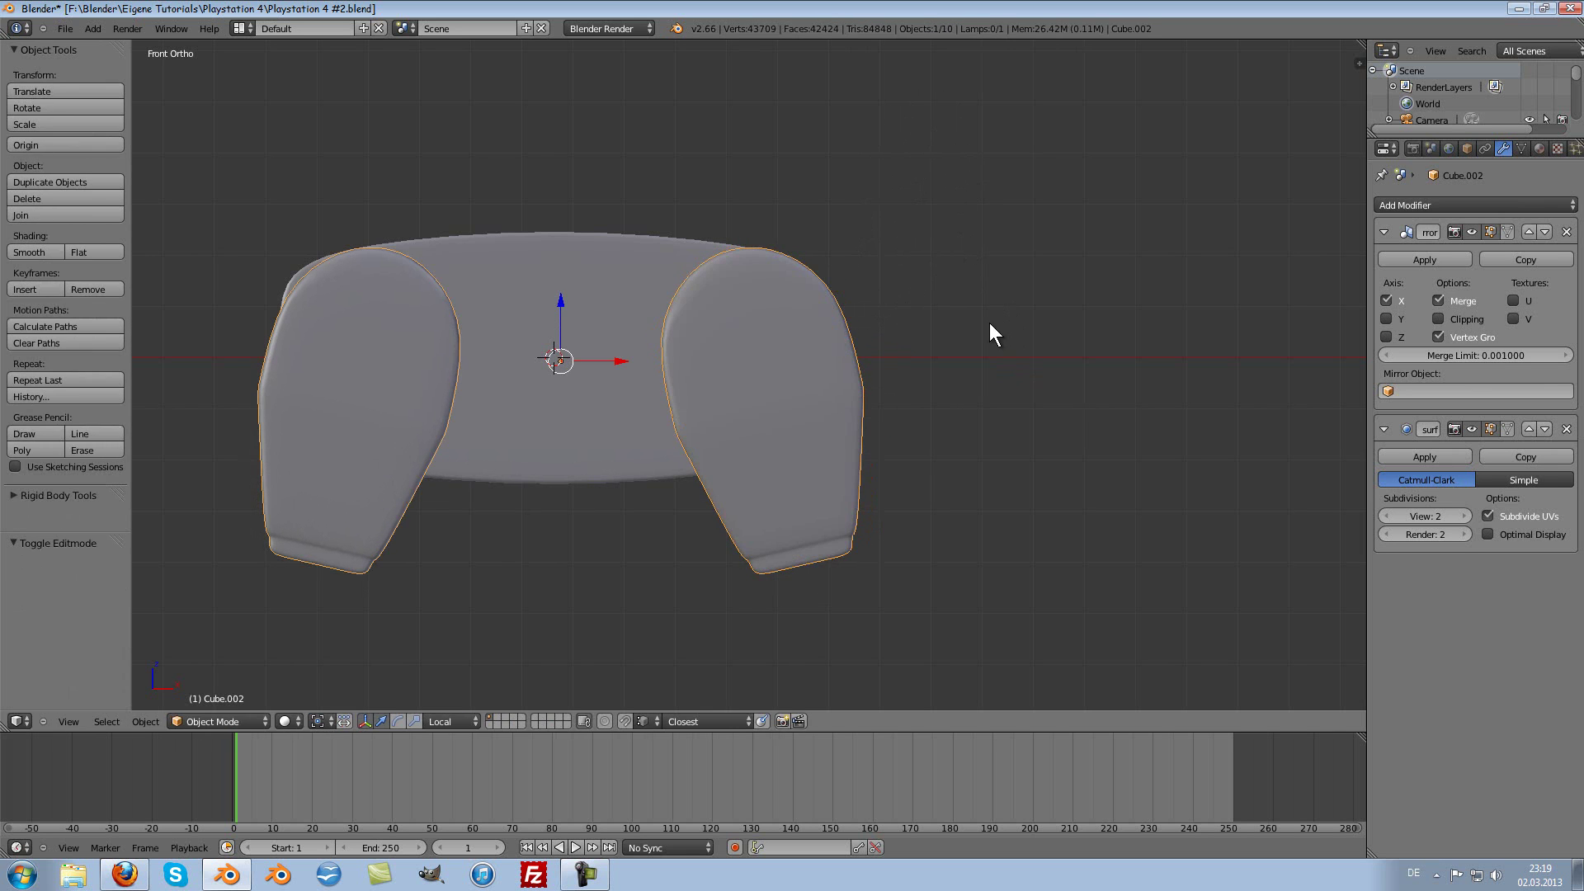
key("Tab")
key("g")
left_click(916, 350)
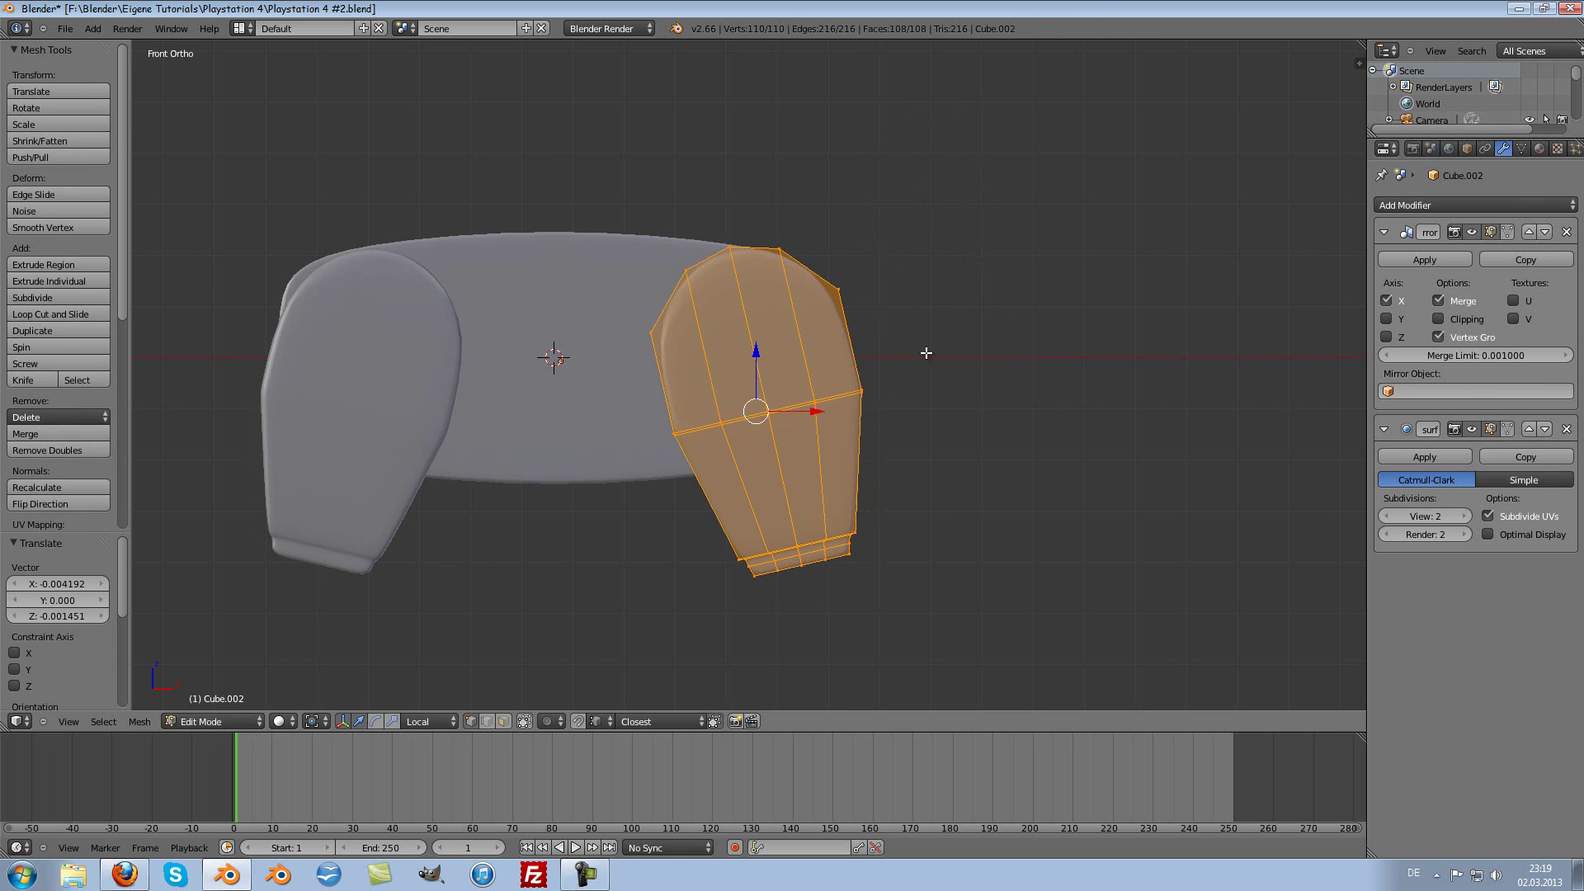
key("Tab")
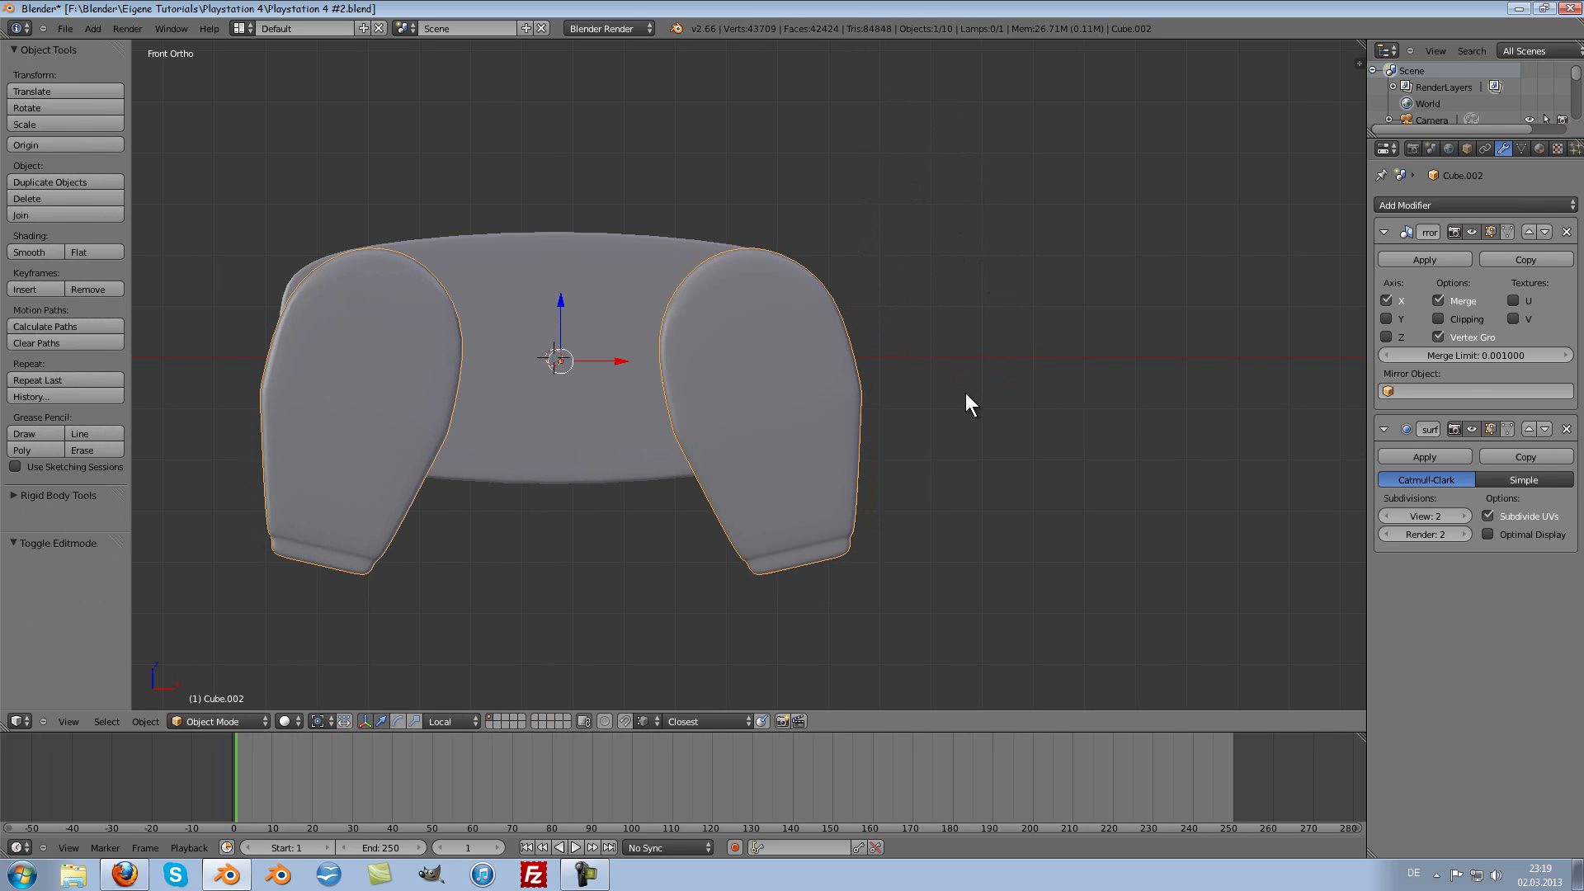
Step: Reselect the grip's bottom faces and nudge them 0.001935 in X and -0.005965 in Z
key("Tab")
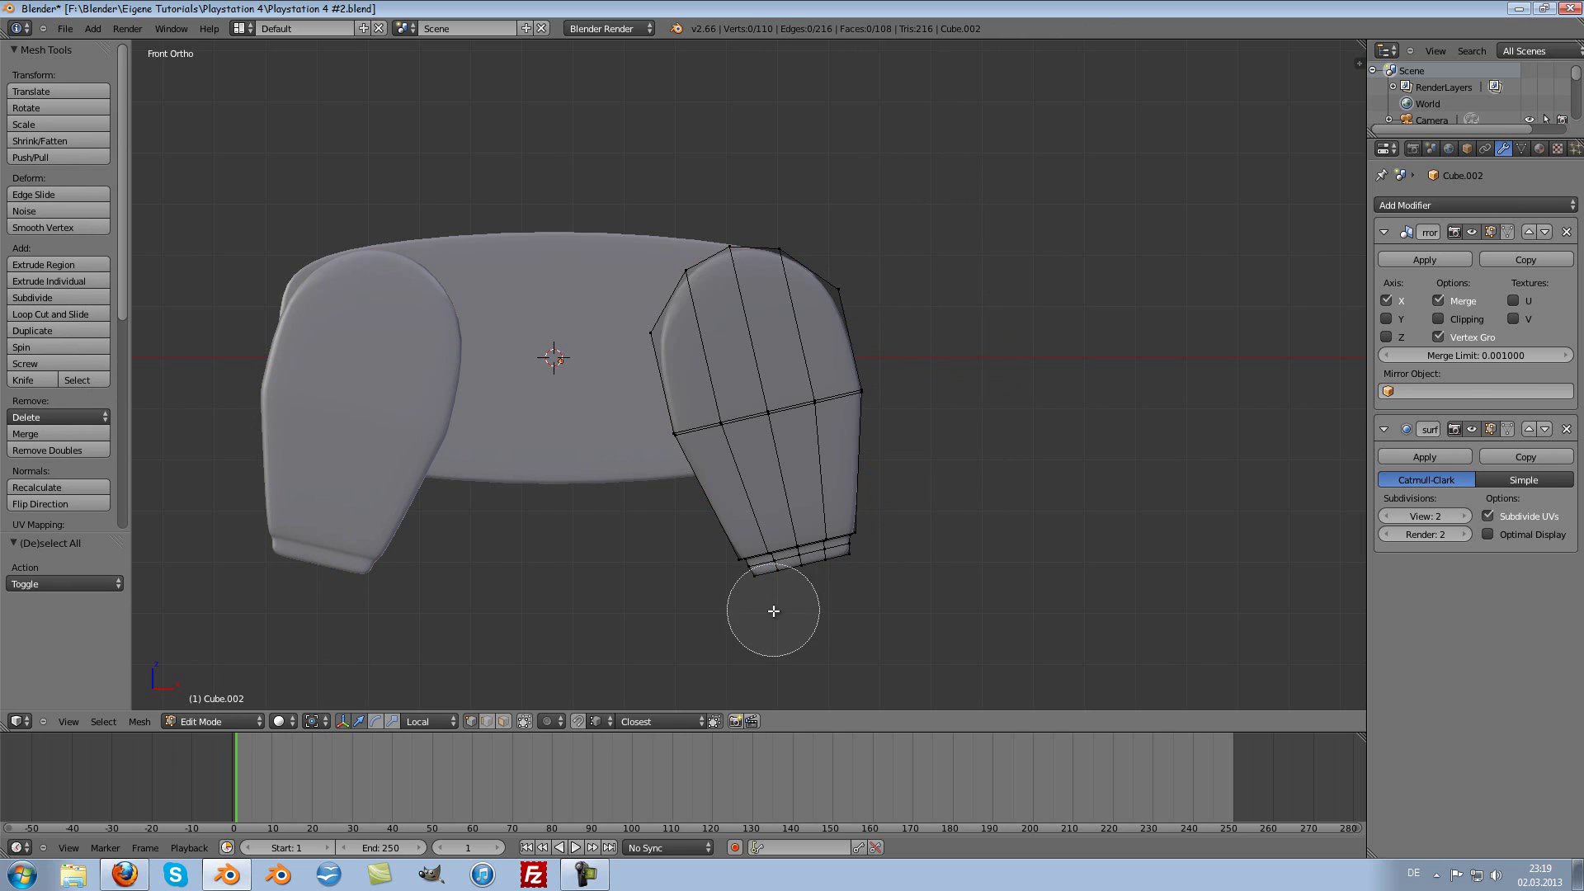
left_click(780, 599)
left_click_drag(783, 601, 838, 584)
key("Escape")
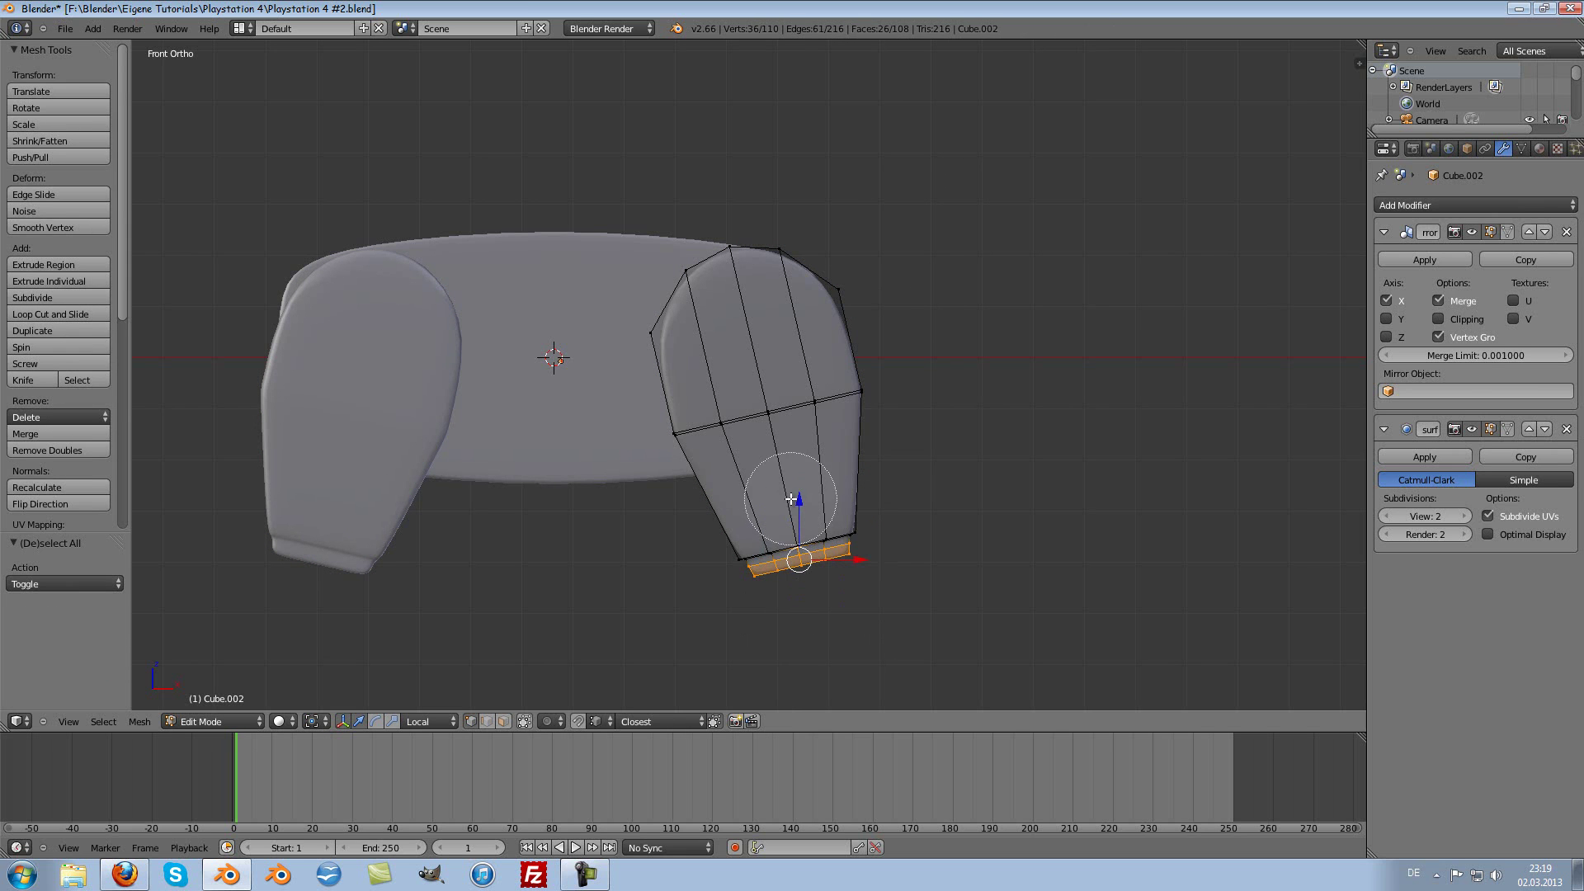
key("g")
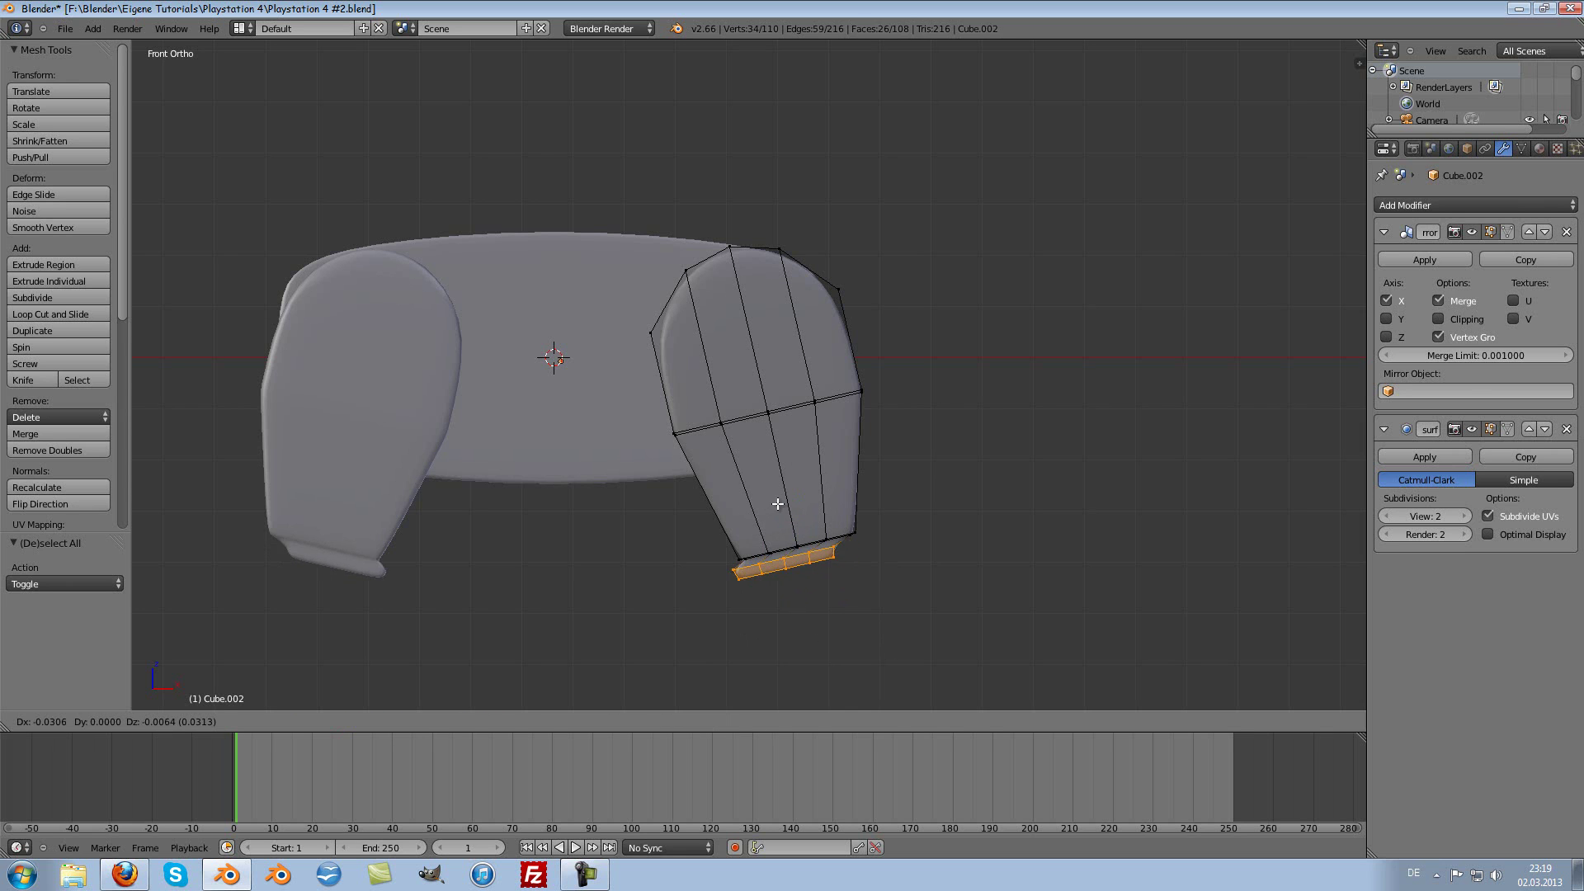
left_click(800, 517)
key("g")
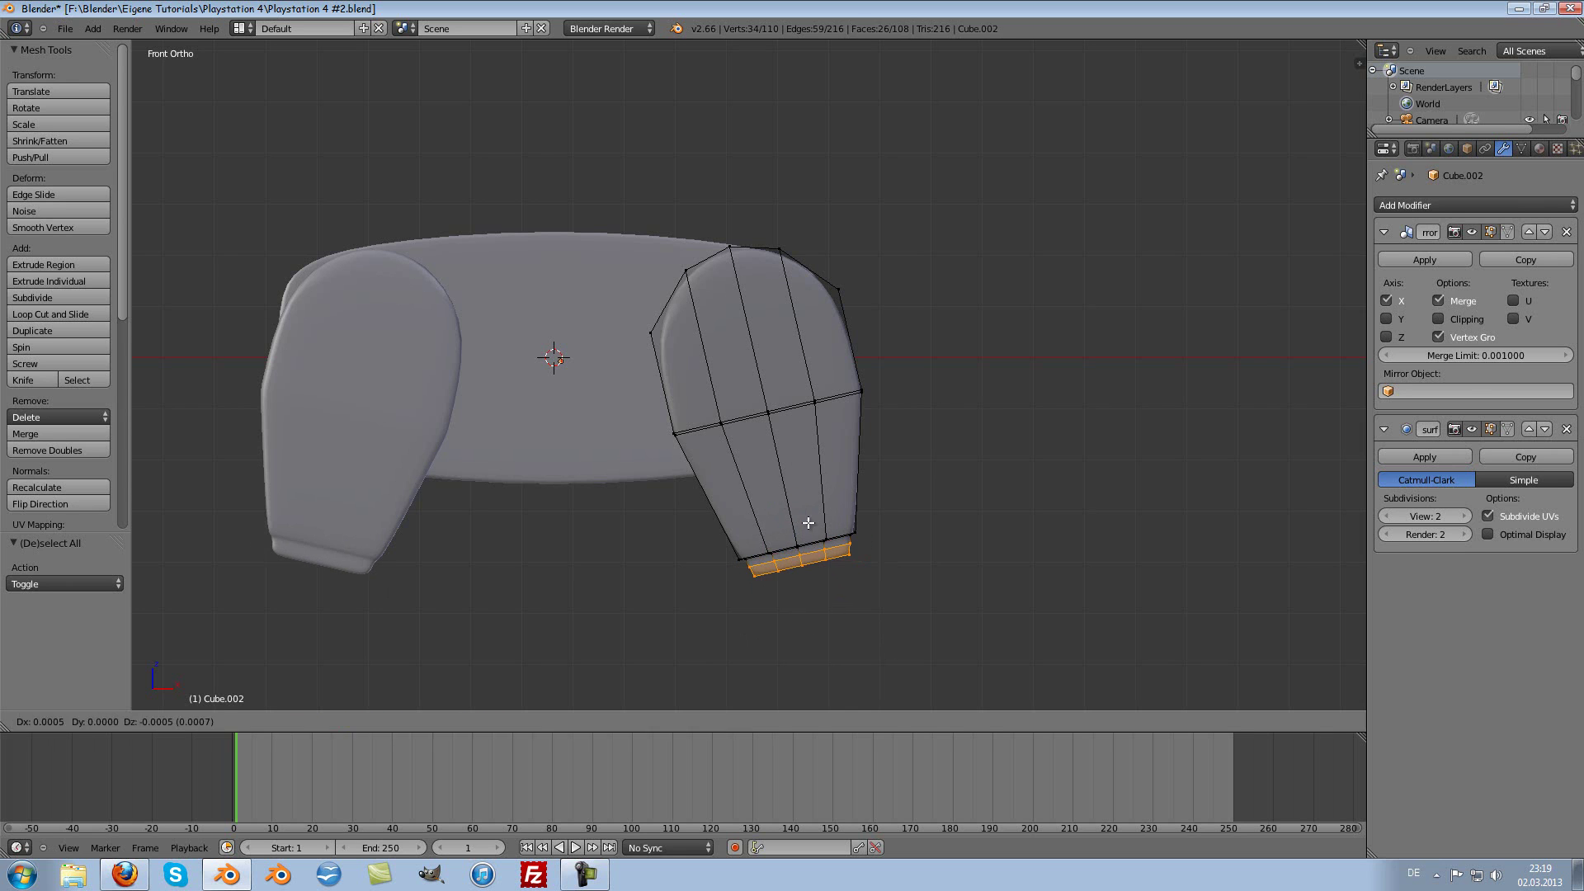
left_click(811, 545)
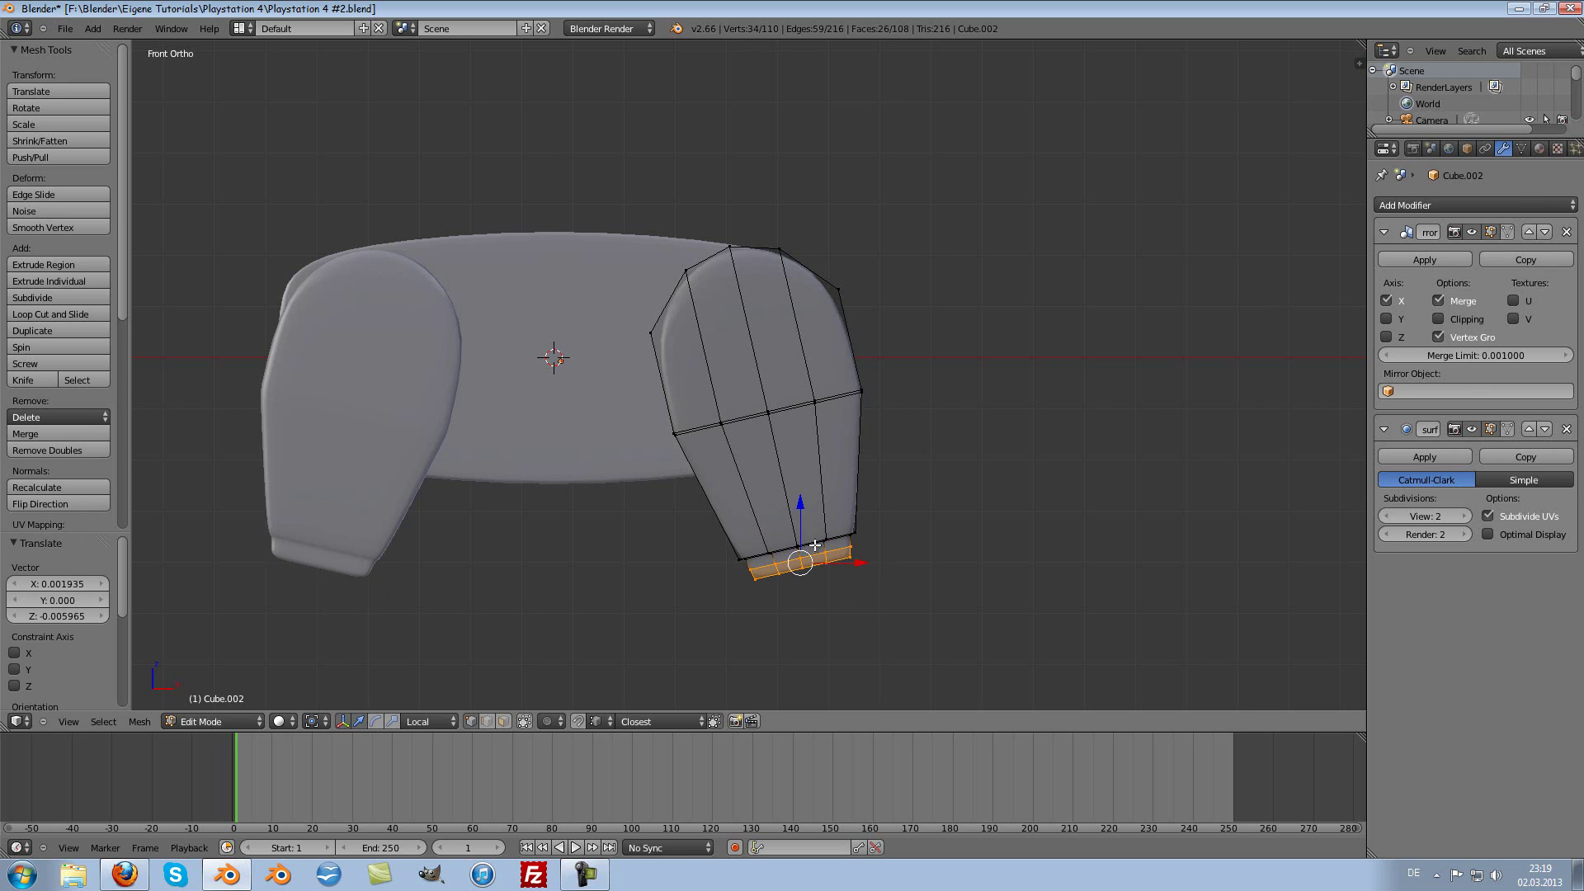
key("g")
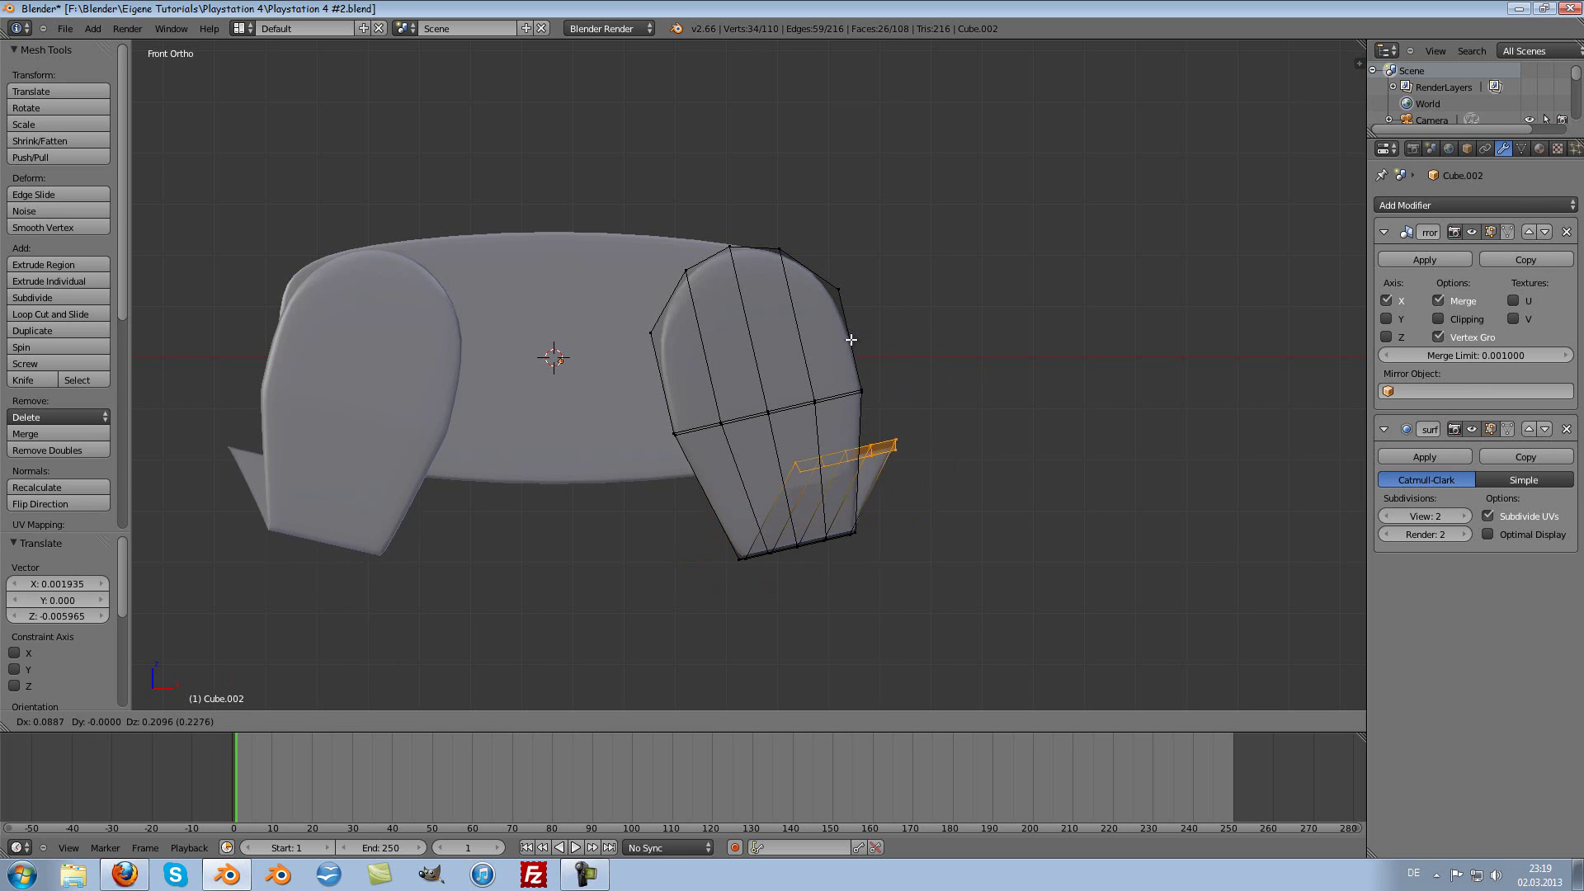
right_click(891, 472)
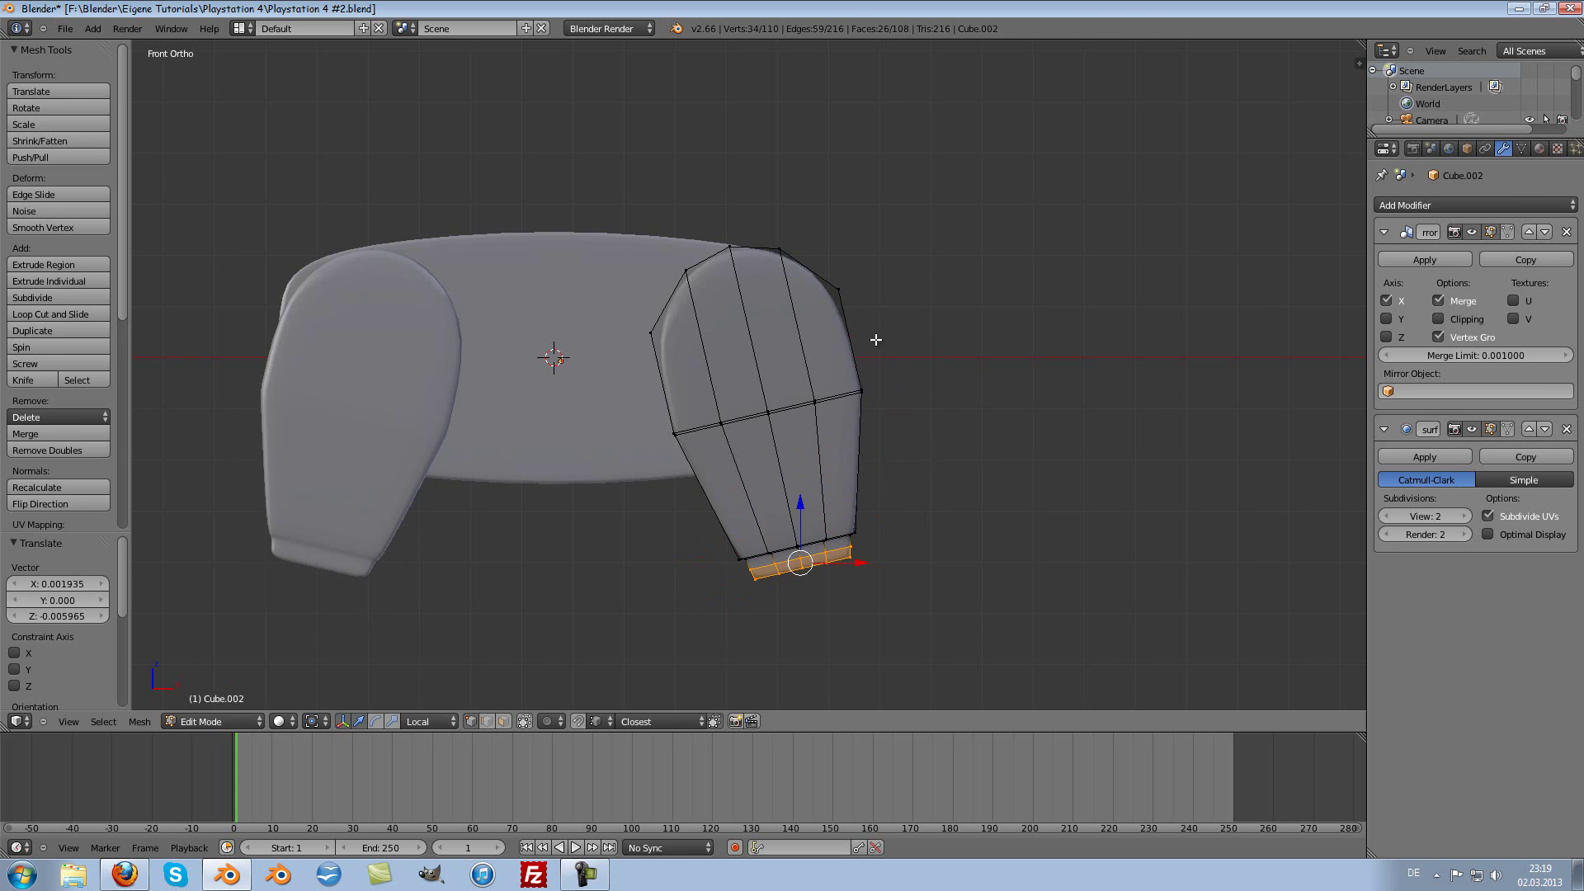
key("Tab")
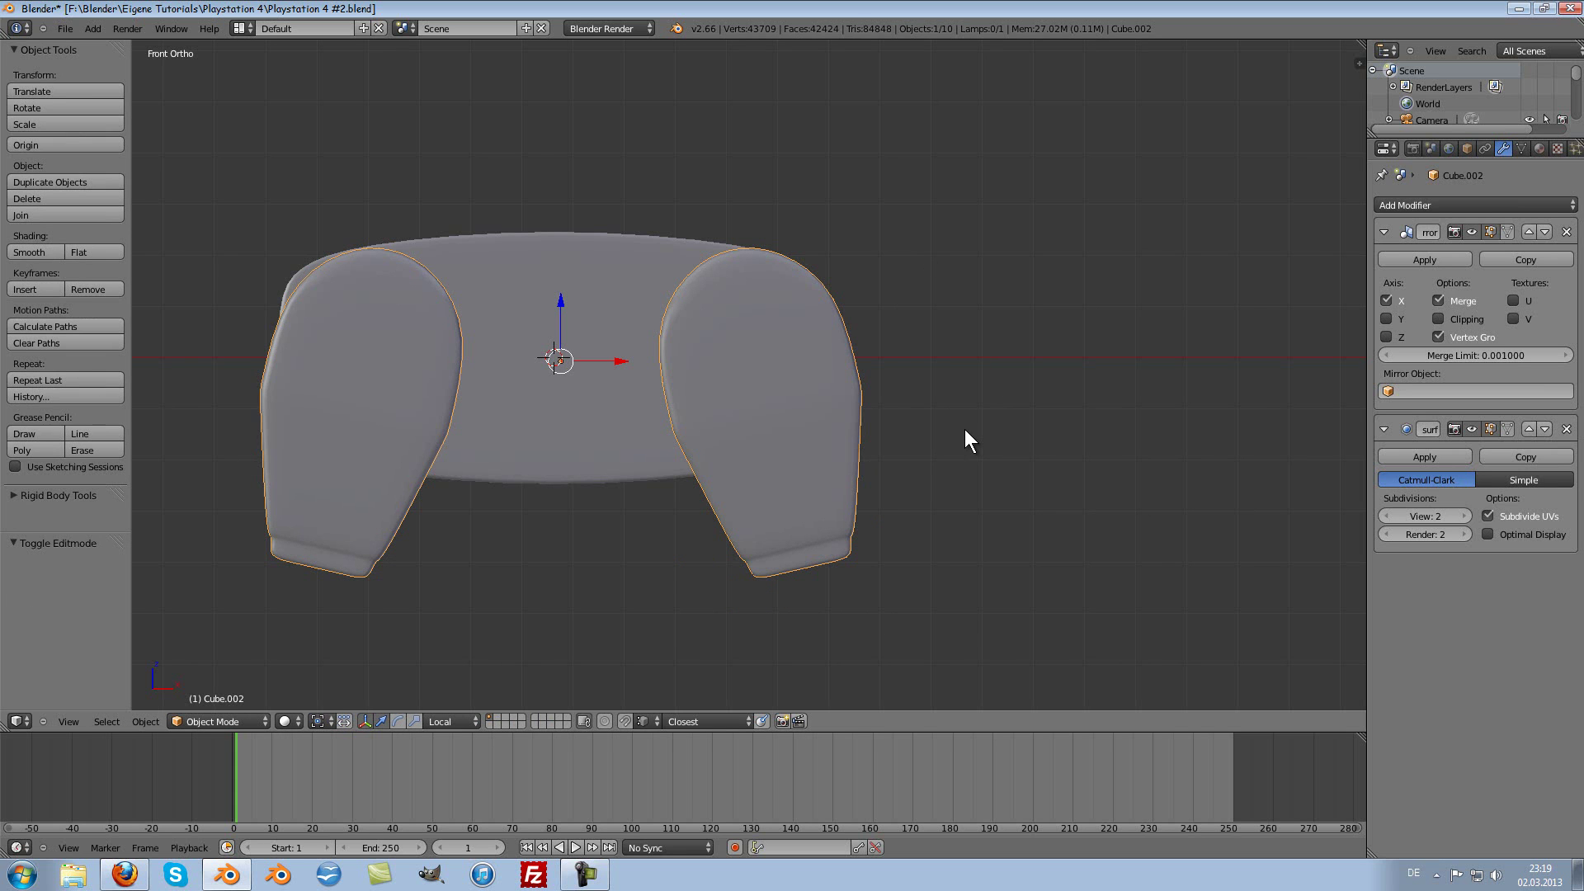
scroll(878, 454, "up", 3, "shift")
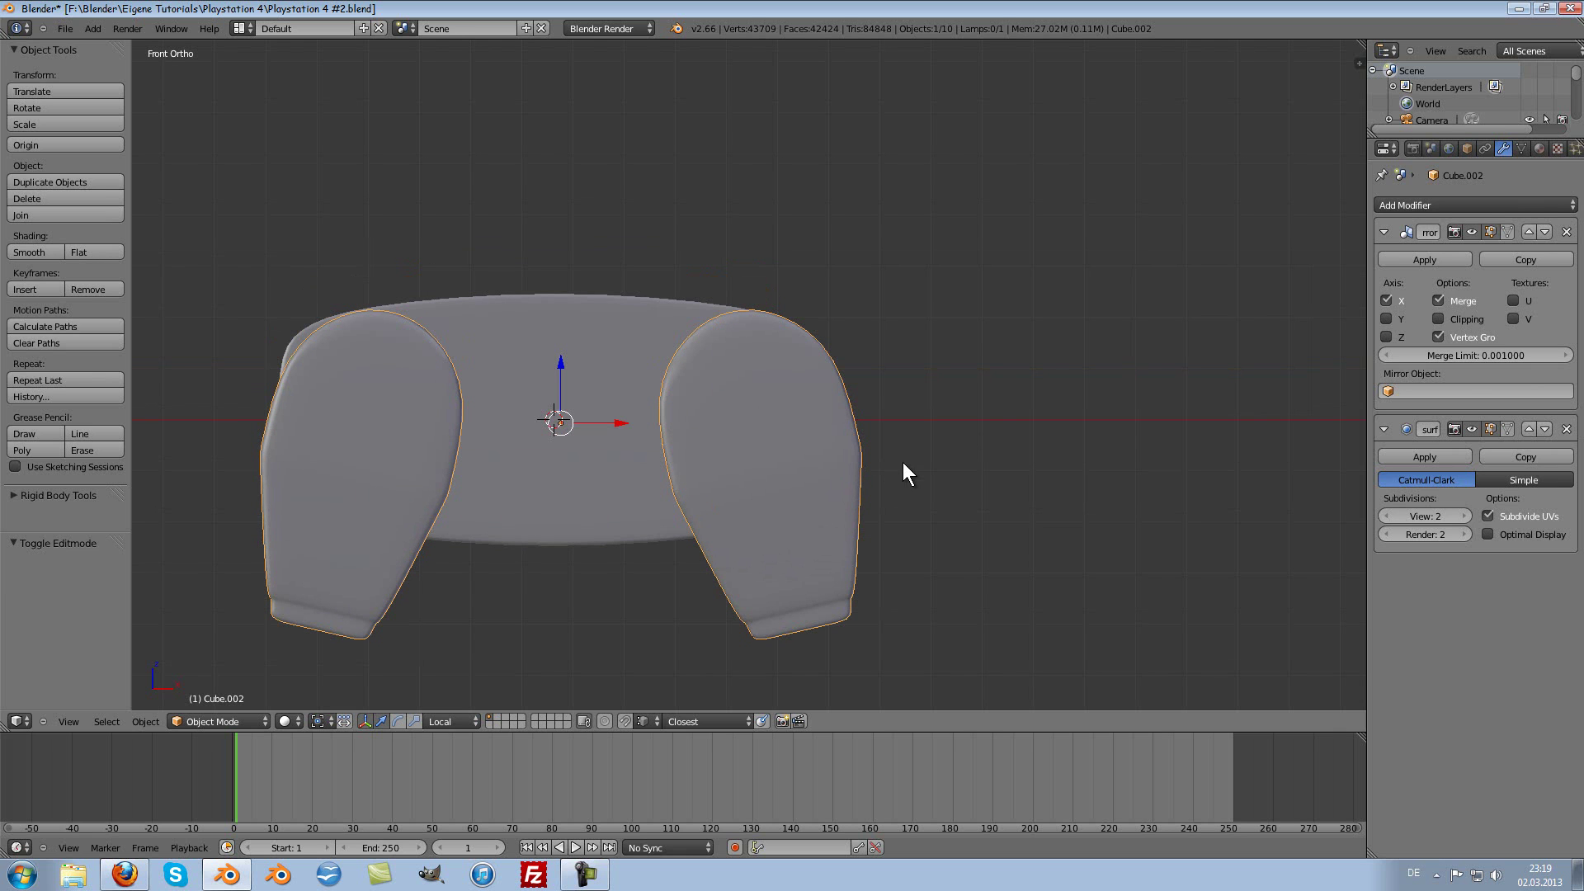
scroll(903, 462, "up", 2)
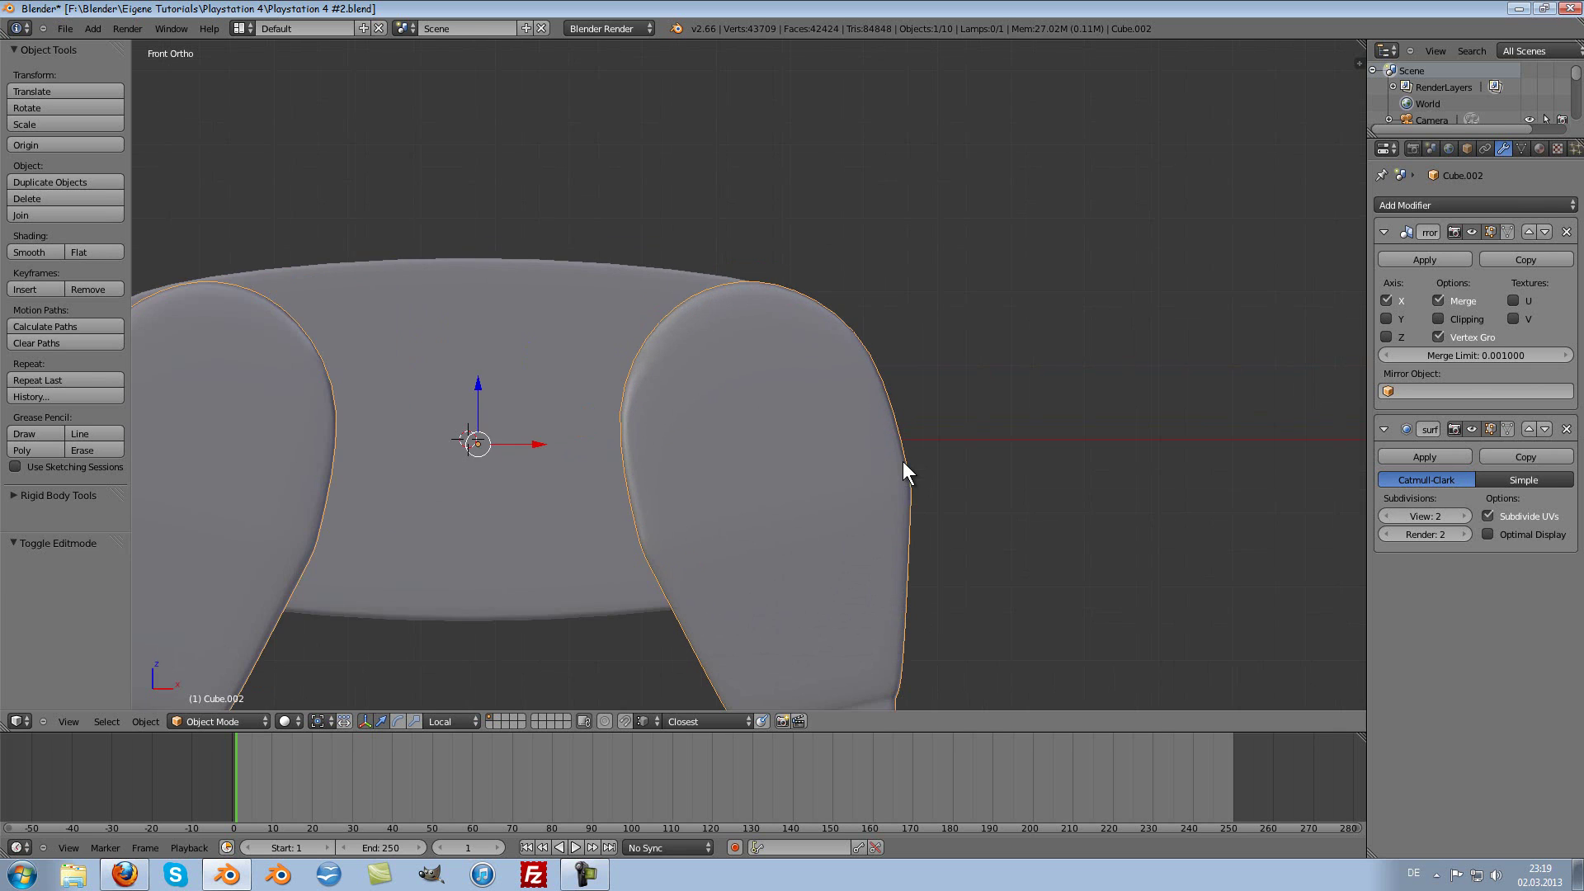
scroll(864, 408, "down", 3, "shift")
Step: Snap the 3D cursor to the centre of the controller body
key("x")
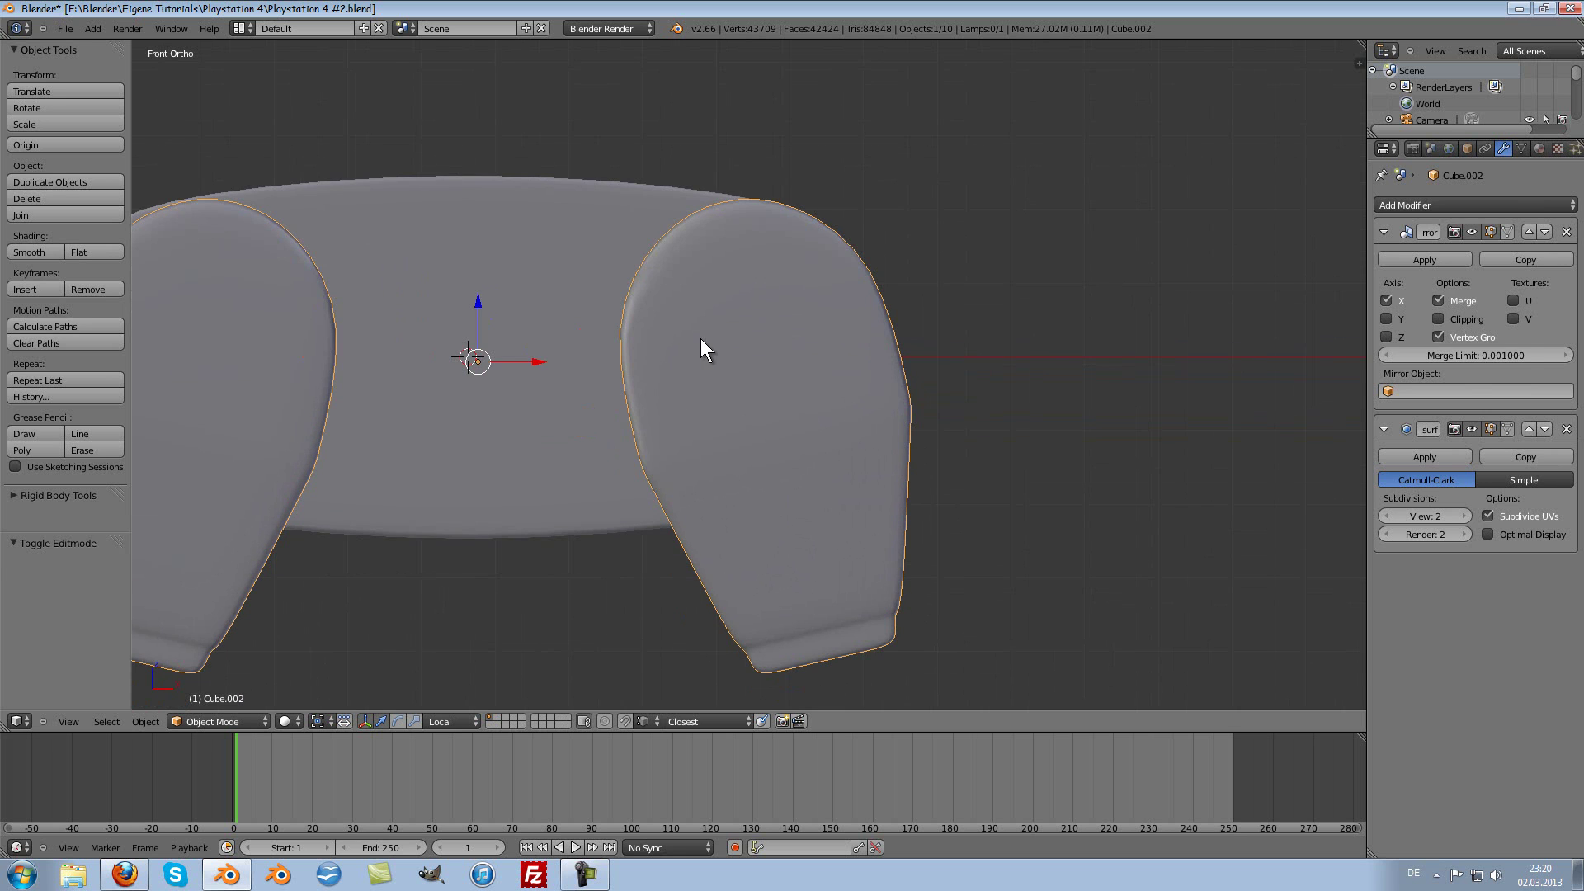
left_click(700, 339)
scroll(700, 339, "down", 5)
right_click(762, 310)
key("shift+s")
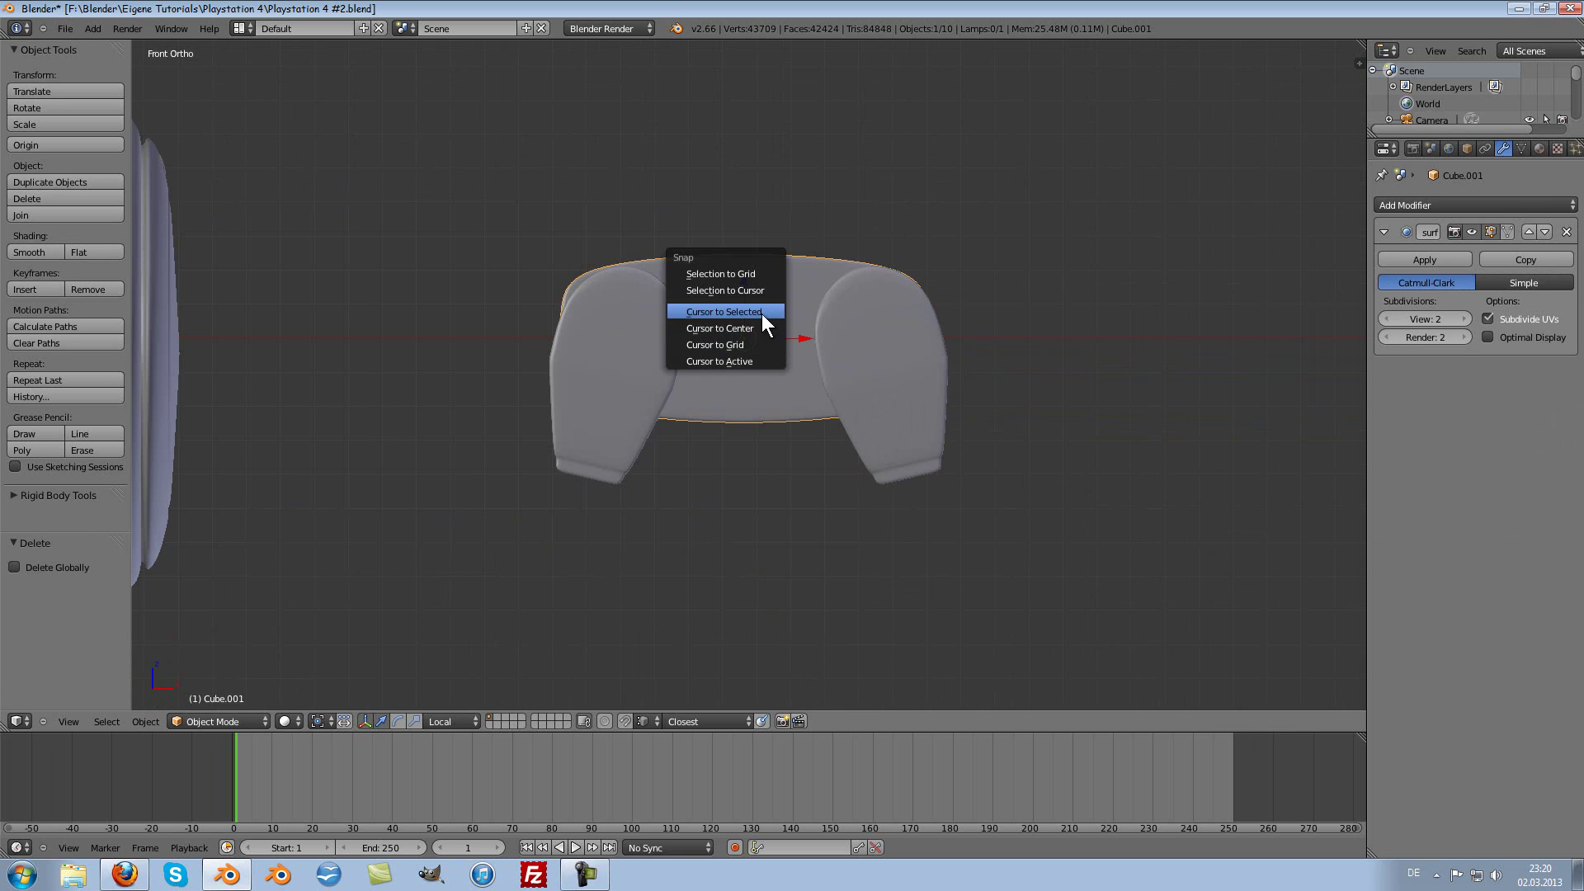
left_click(761, 313)
Step: Add a 24-vertex circle at the cursor and rotate it 90° about X
key("shift+a")
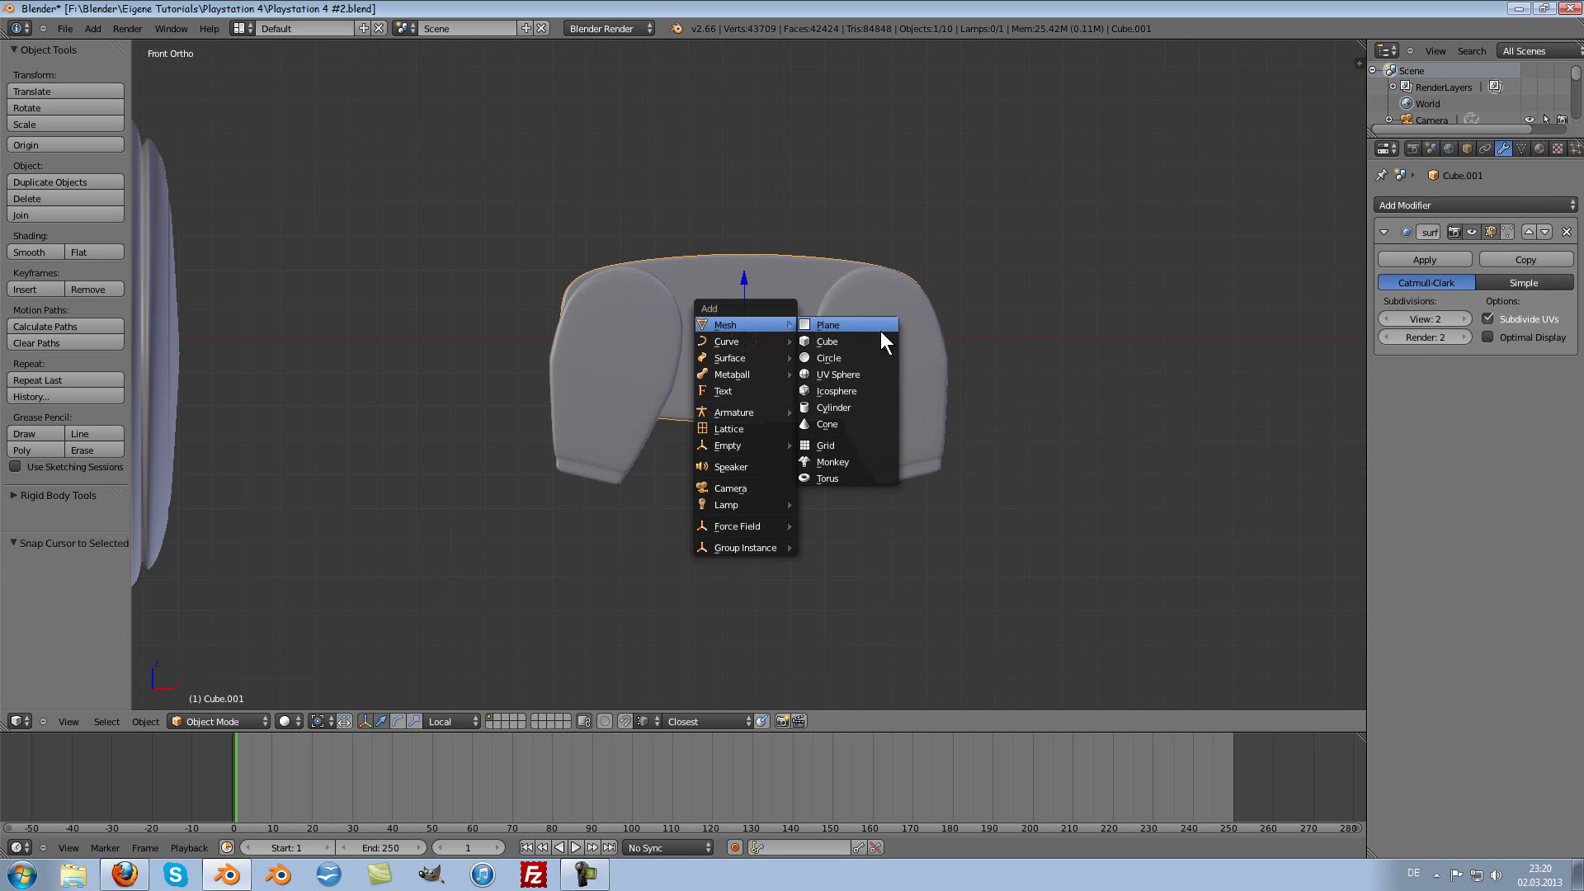
left_click(853, 353)
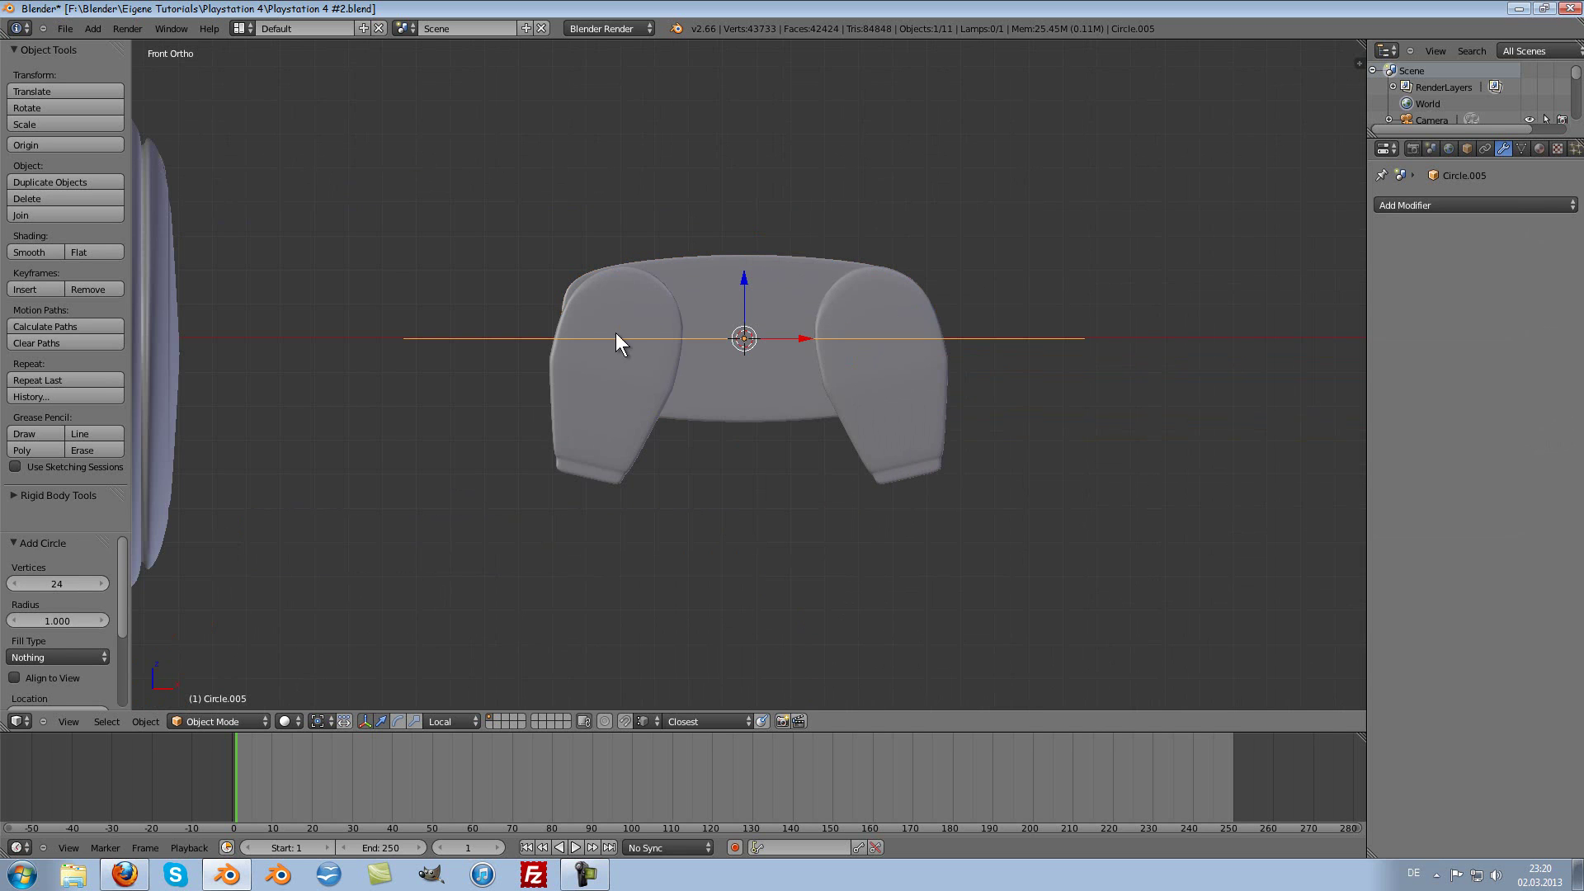
key("r")
key("x")
key("9")
key("0")
key("Return")
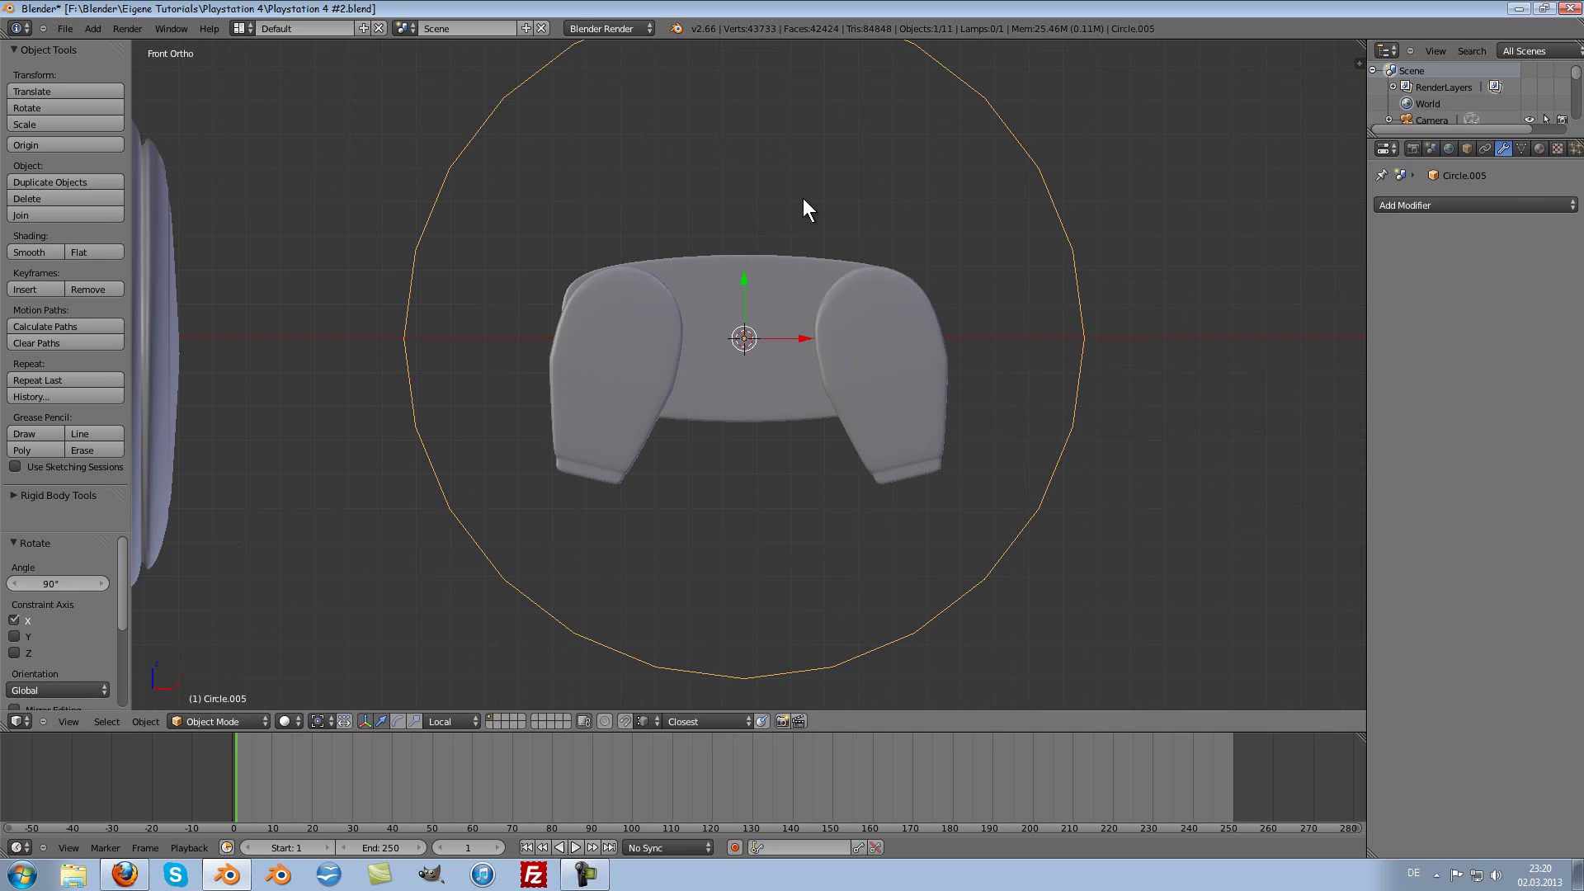
Step: Give the circle a Subdivision Surface modifier
left_click(1439, 205)
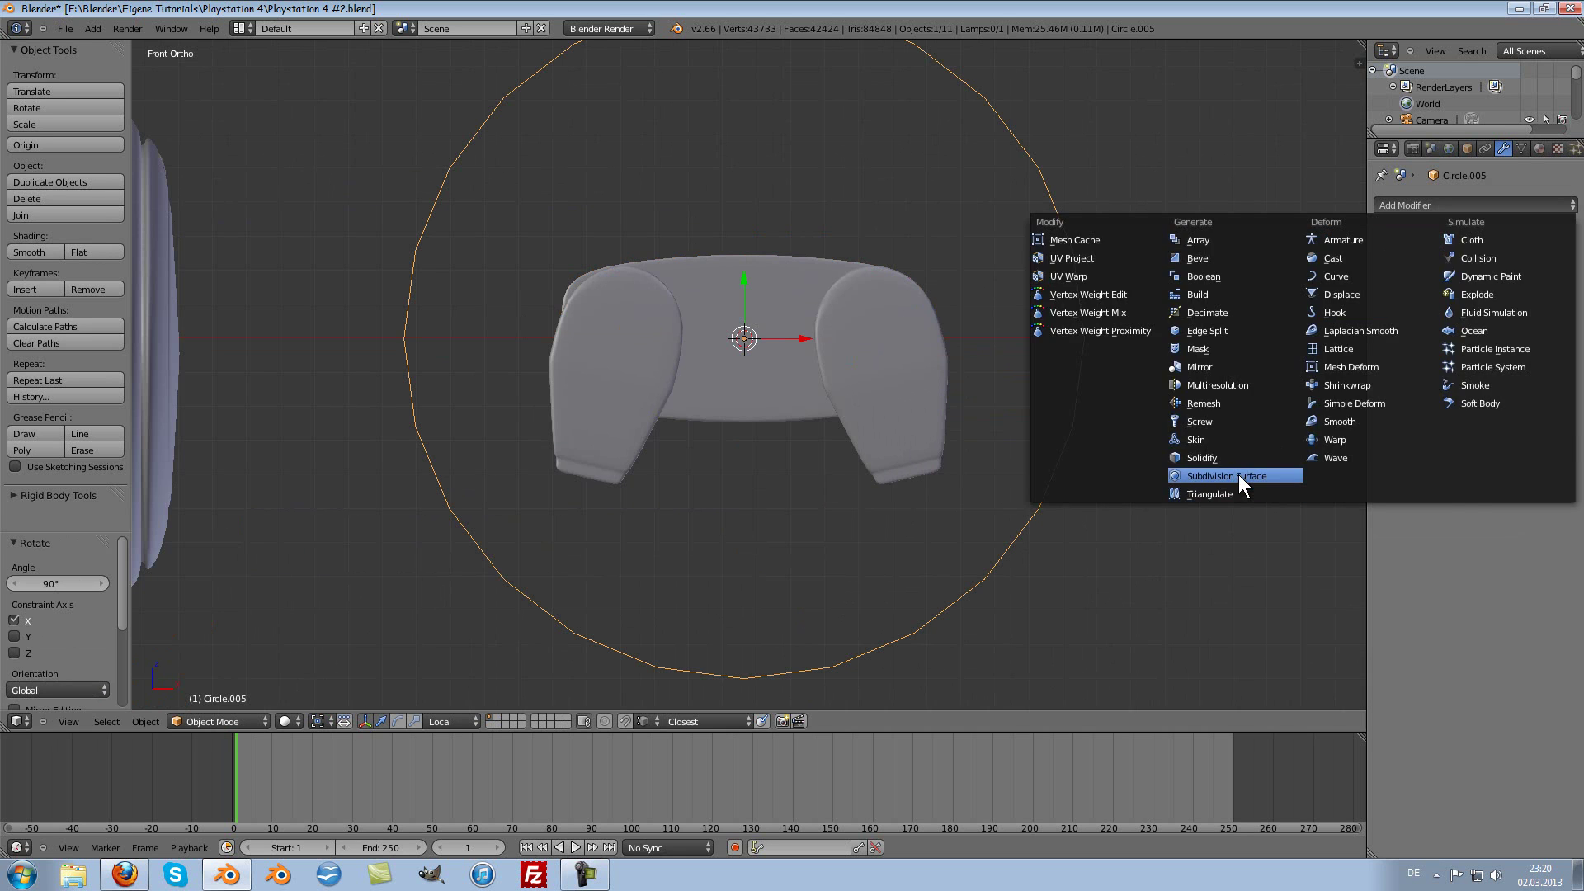
left_click(1239, 475)
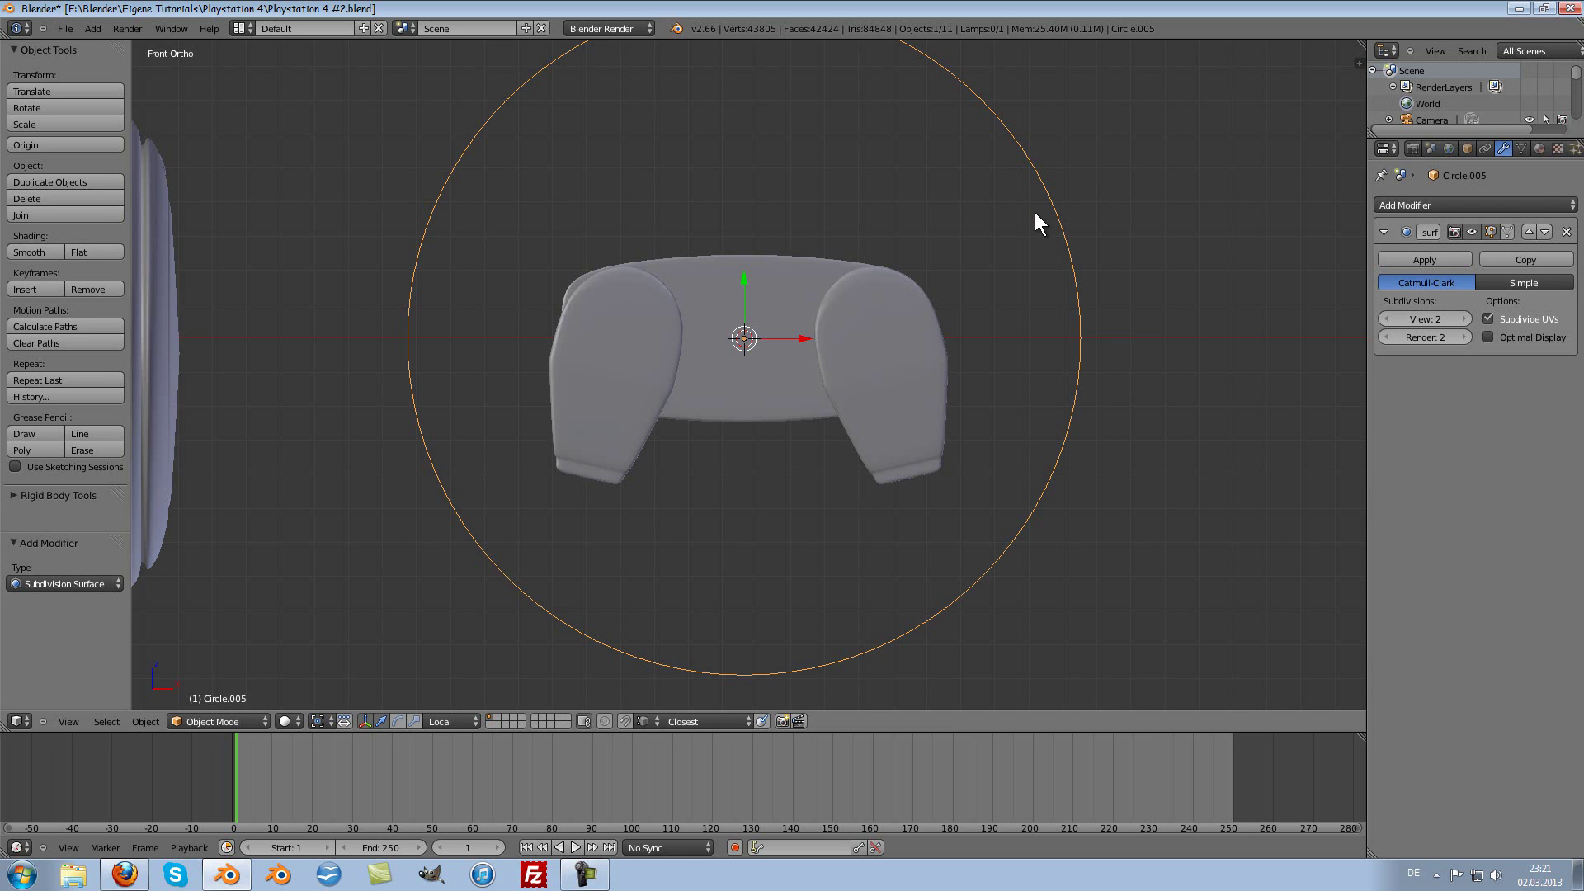
scroll(1035, 211, "up", 3)
scroll(1033, 231, "down", 1)
Step: Shrink the circle in Edit Mode and move it along X over the right grip
key("Tab")
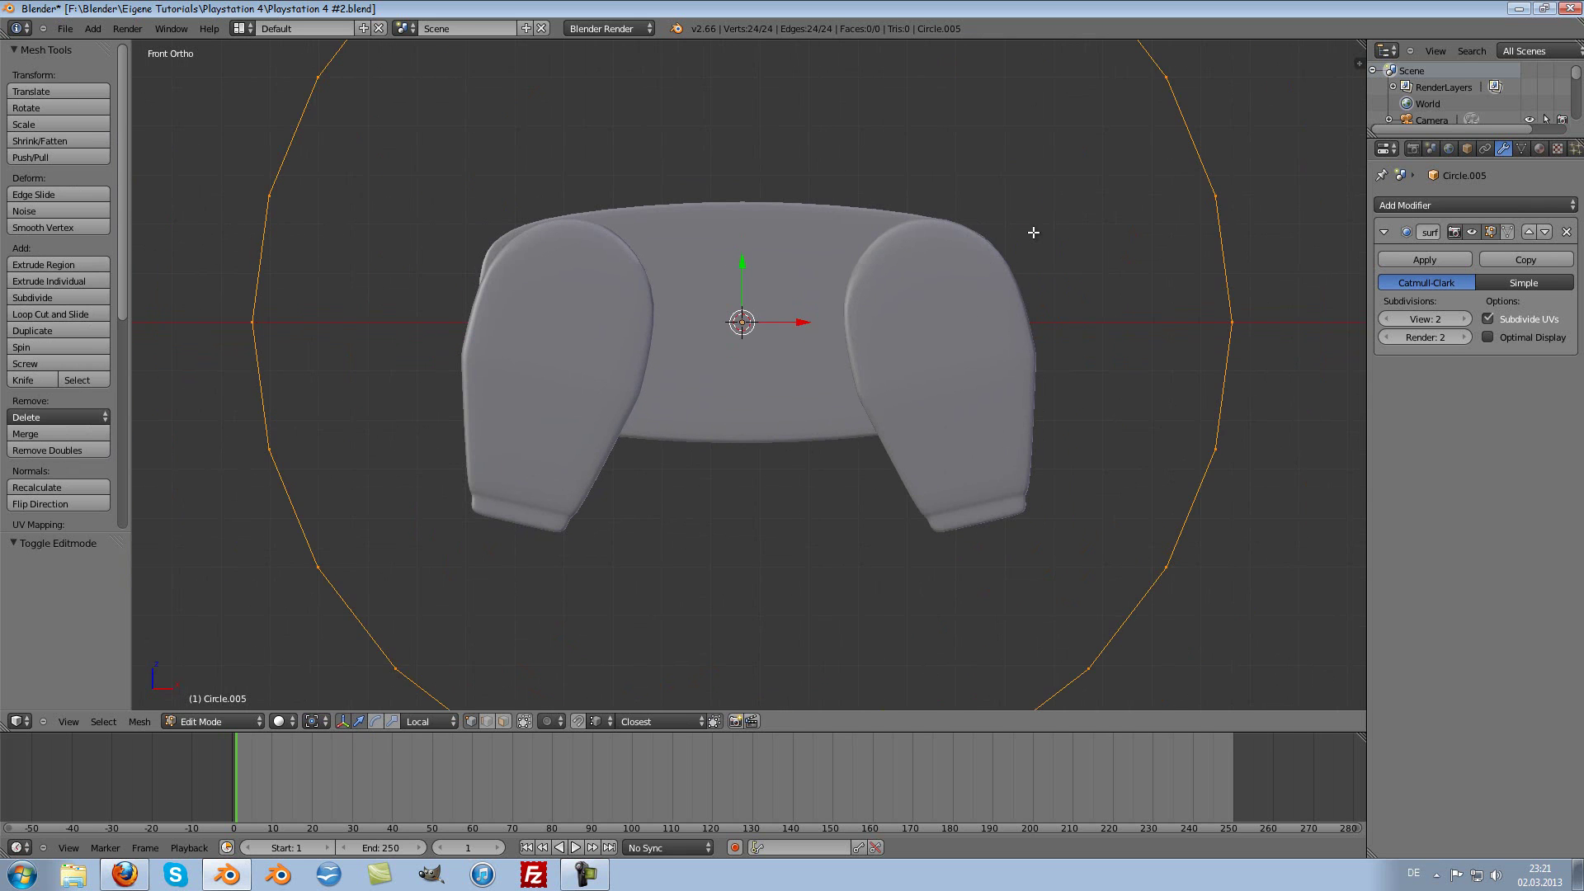
scroll(1131, 303, "down", 4)
key("s")
left_click(825, 326)
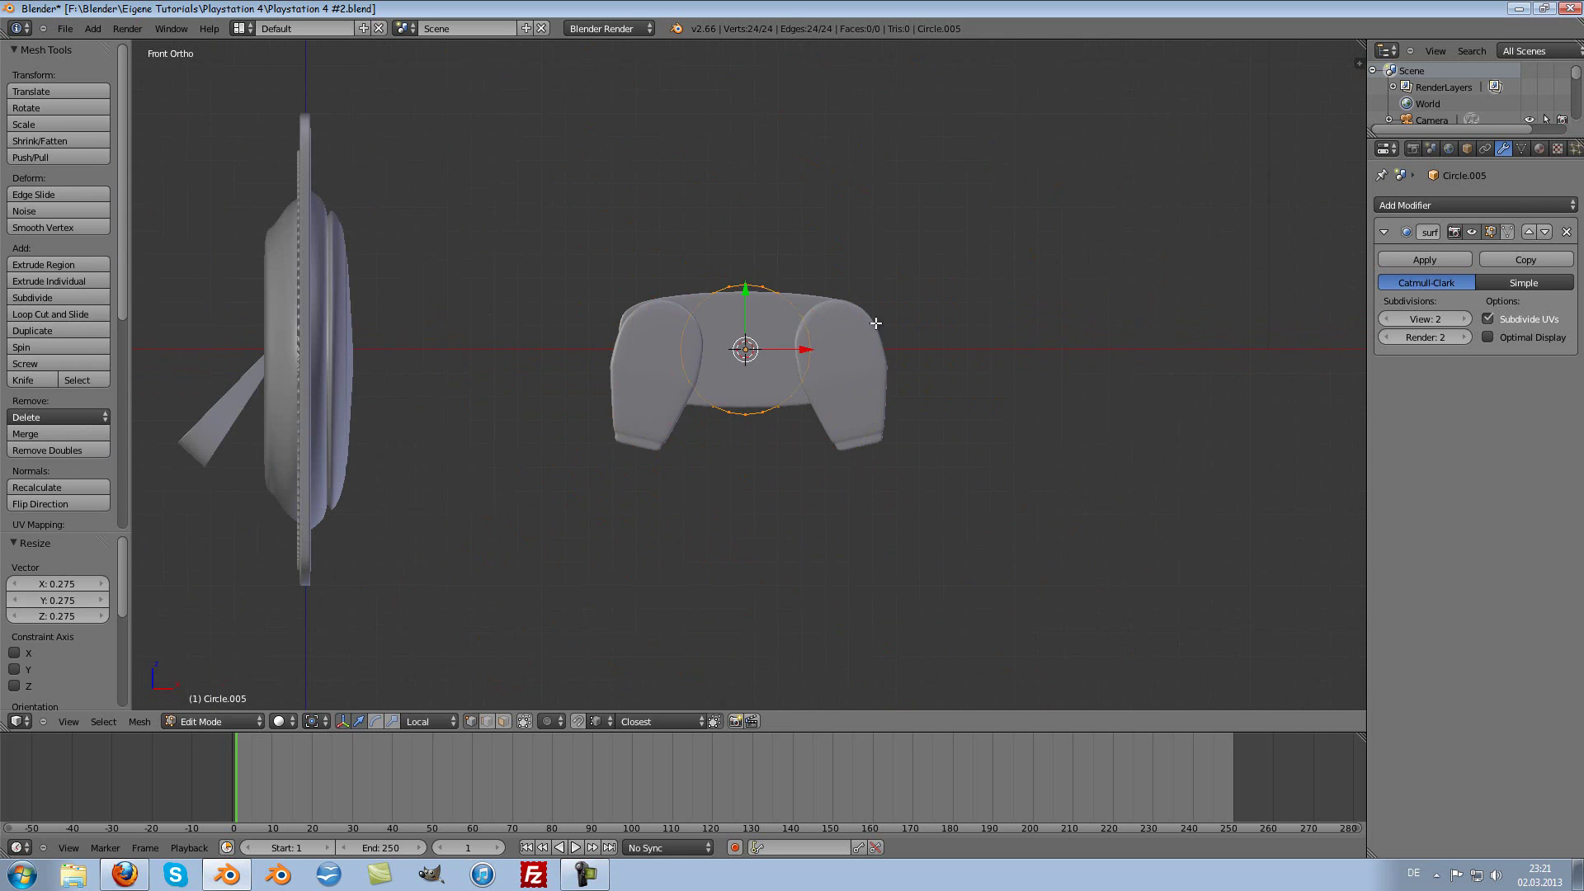
scroll(1063, 257, "up", 3)
key("s")
left_click(988, 253)
key("g")
key("x")
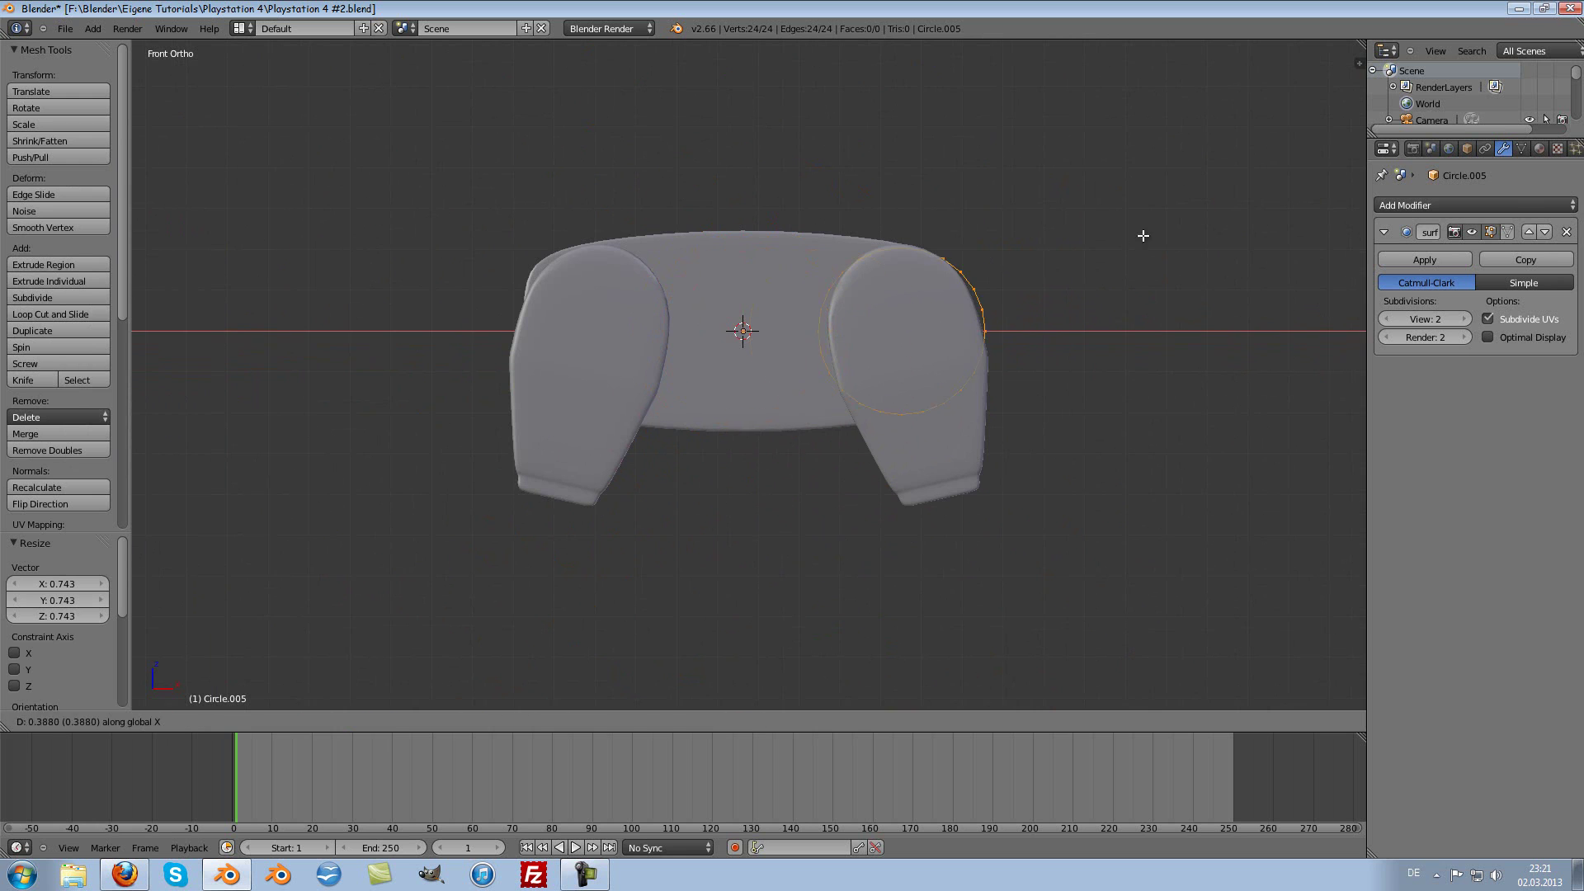
left_click(1143, 227)
Step: Fine-tune the circle's size and position over the right grip
key("s")
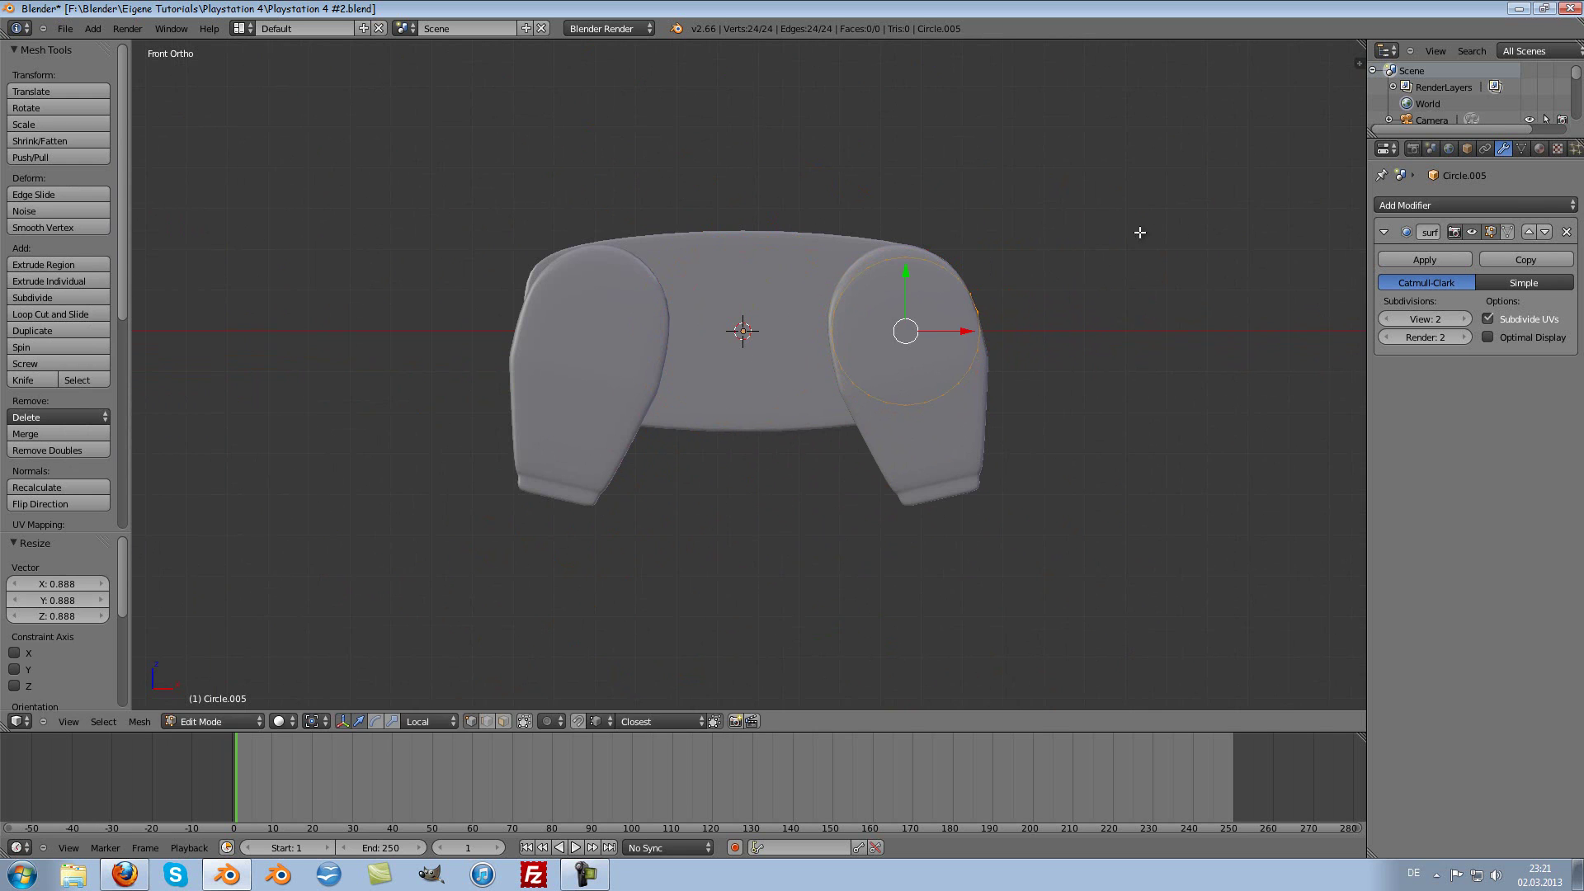
left_click(1139, 225)
key("g")
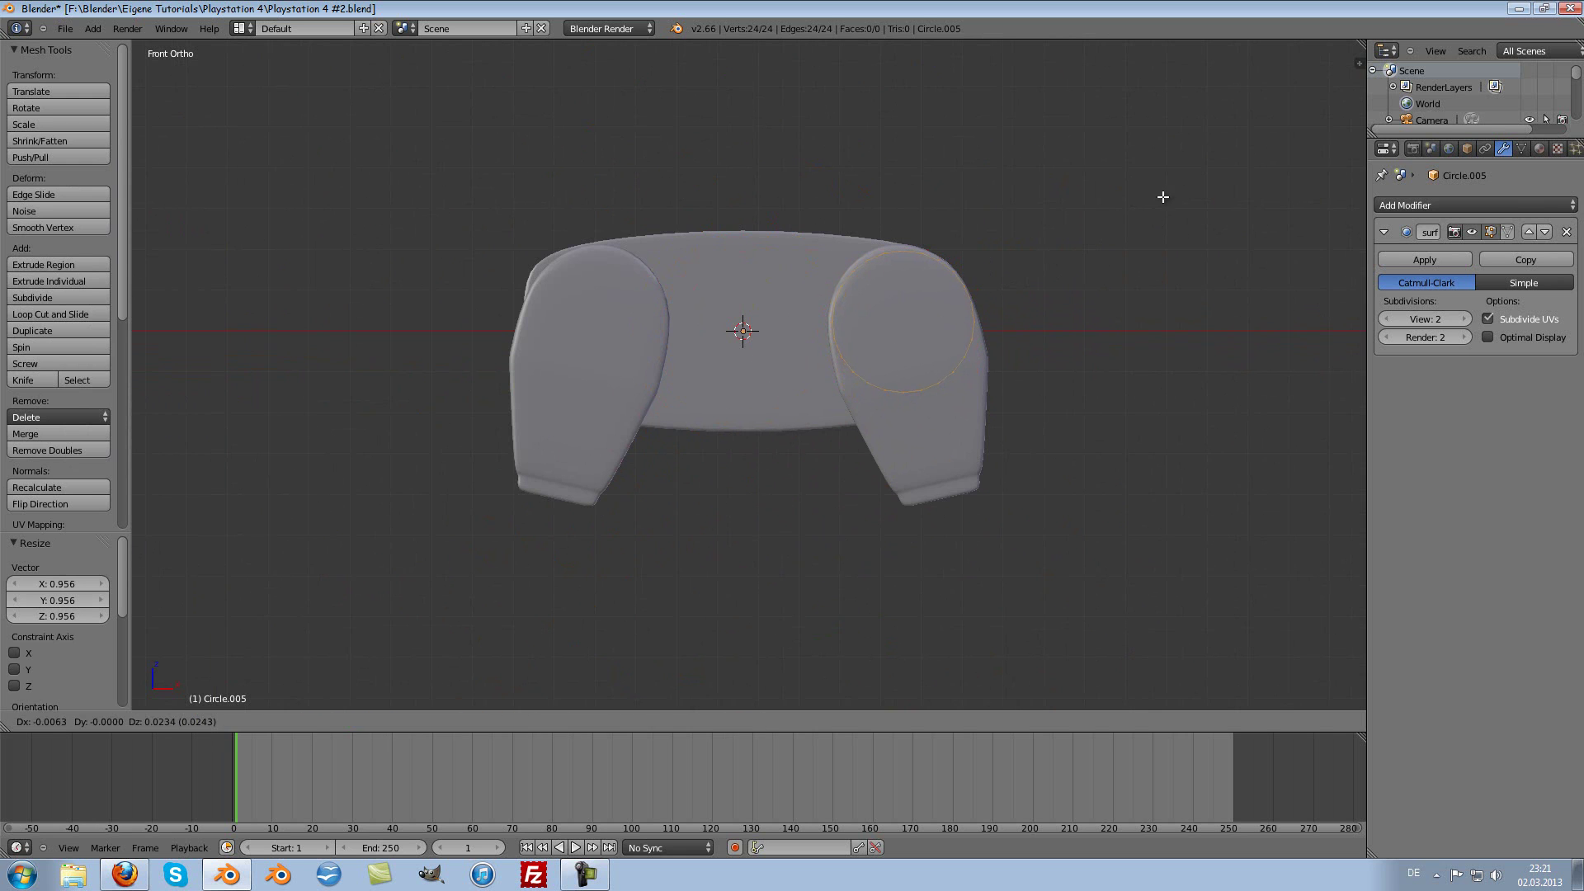
left_click(1162, 198)
scroll(1191, 244, "up", 2)
scroll(1192, 244, "down", 3, "ctrl")
scroll(1199, 239, "up", 3)
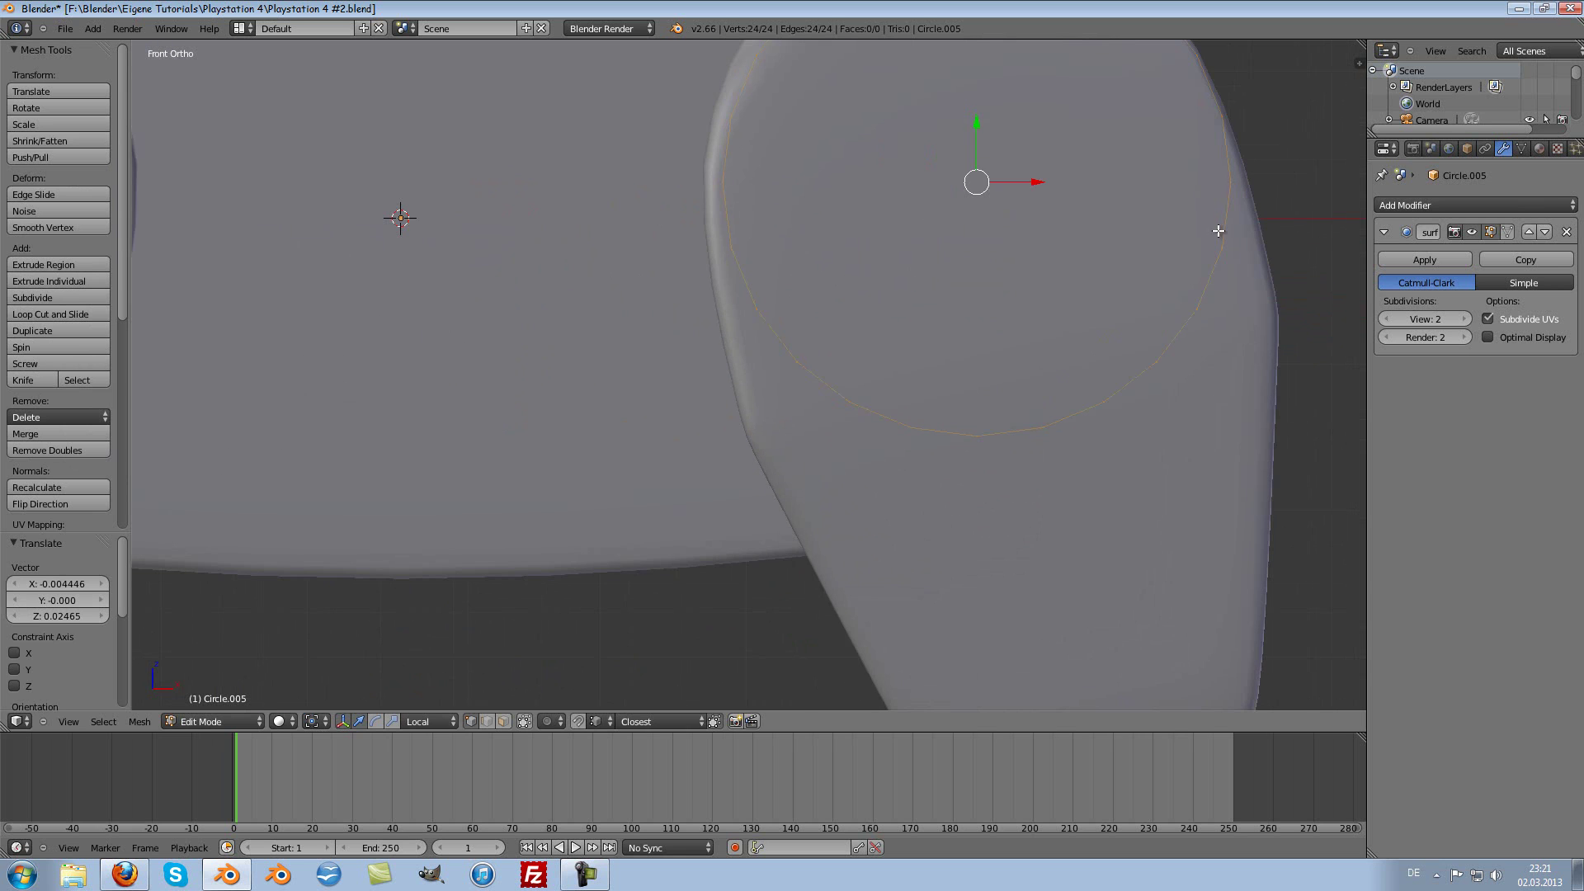
scroll(1199, 239, "up", 2, "shift")
scroll(1219, 230, "up", 2, "shift")
key("s")
left_click(1265, 216)
key("g")
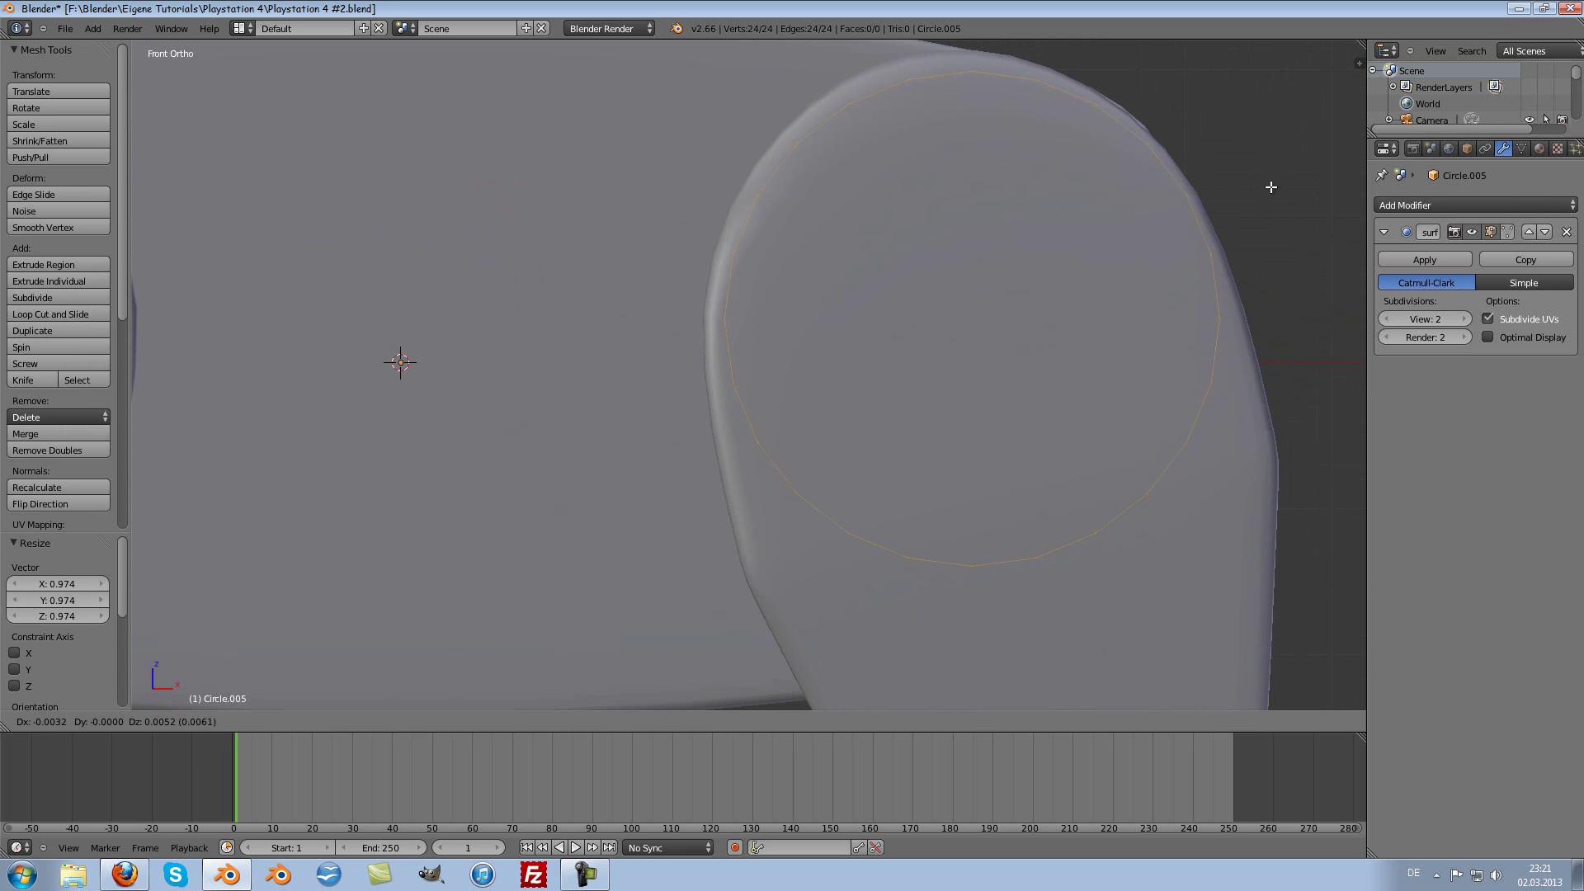
left_click(1272, 186)
Step: From the side view, push the circle along Y onto the controller's front surface
scroll(1195, 308, "down", 3)
scroll(1195, 336, "down", 2)
key("KP_4")
key("KP_3")
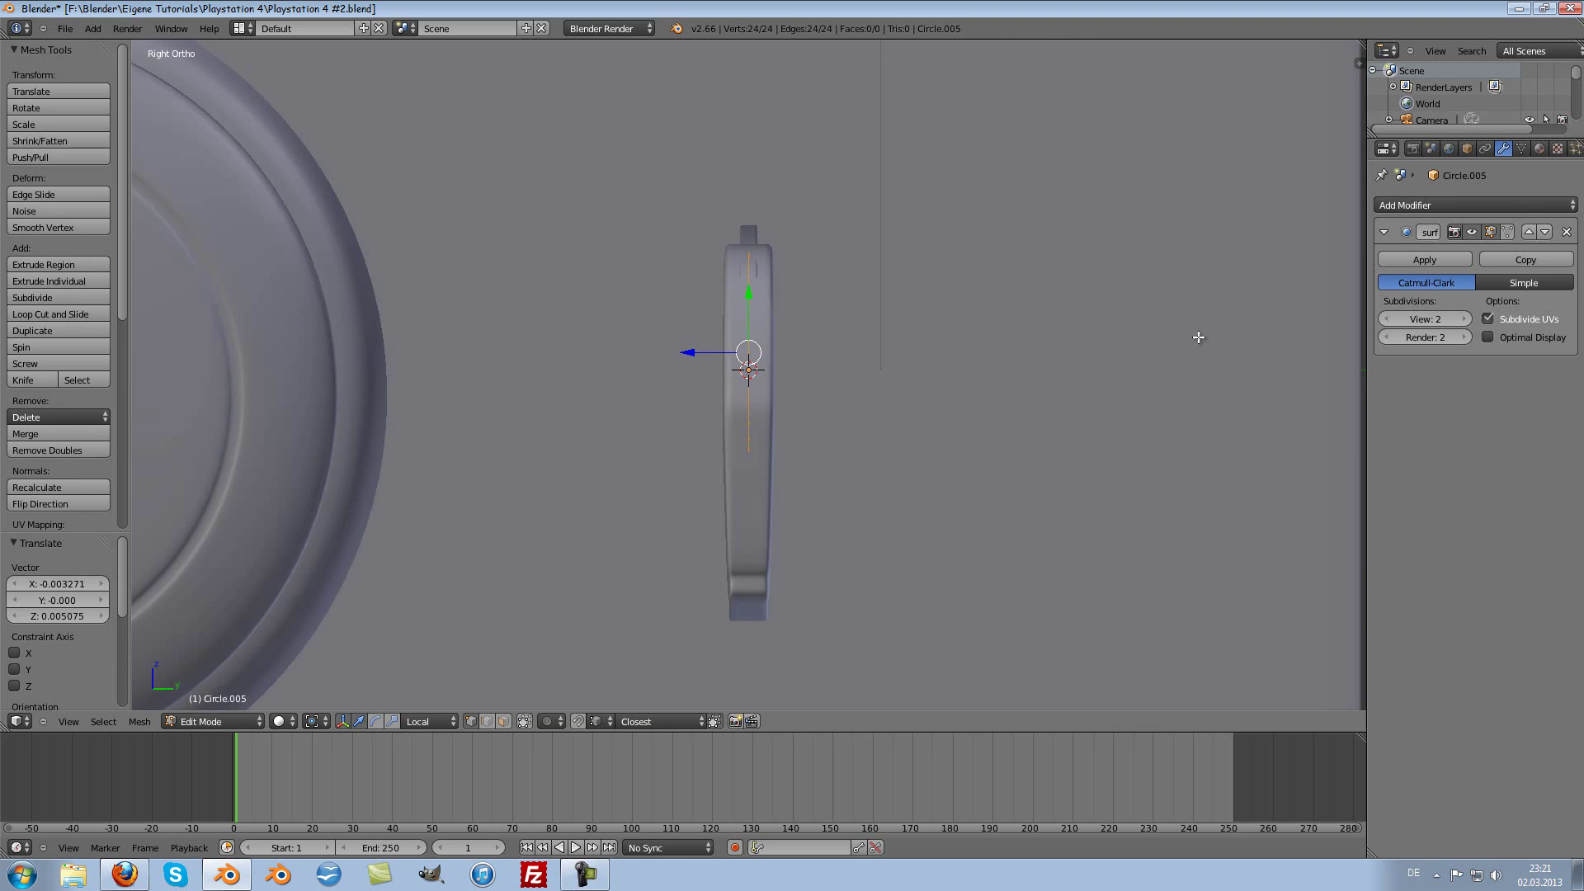
key("g")
key("y")
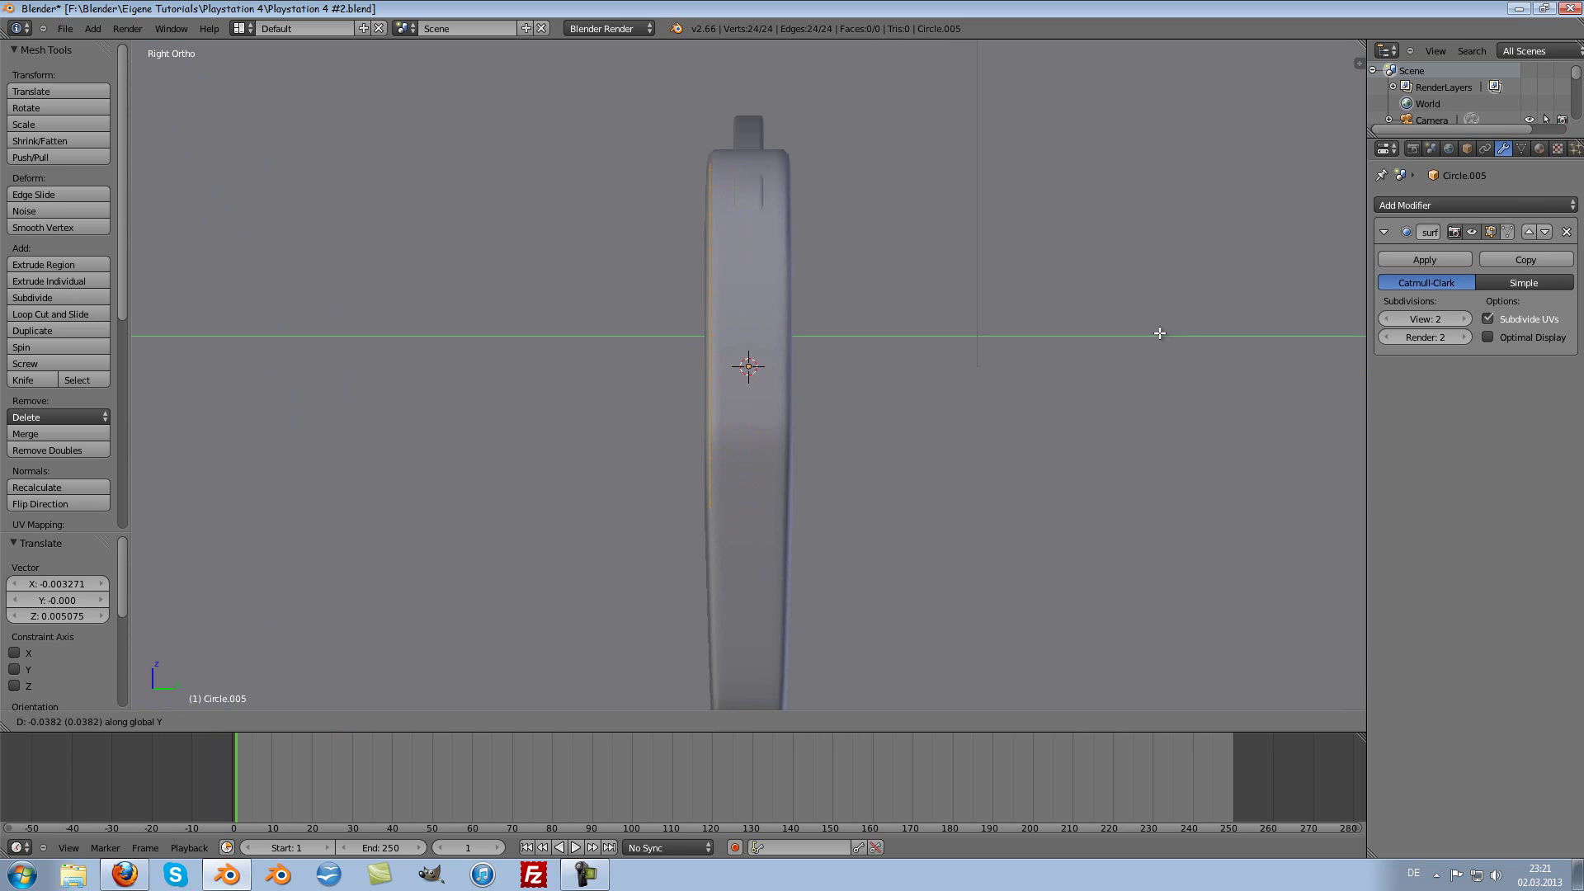
left_click(1159, 332)
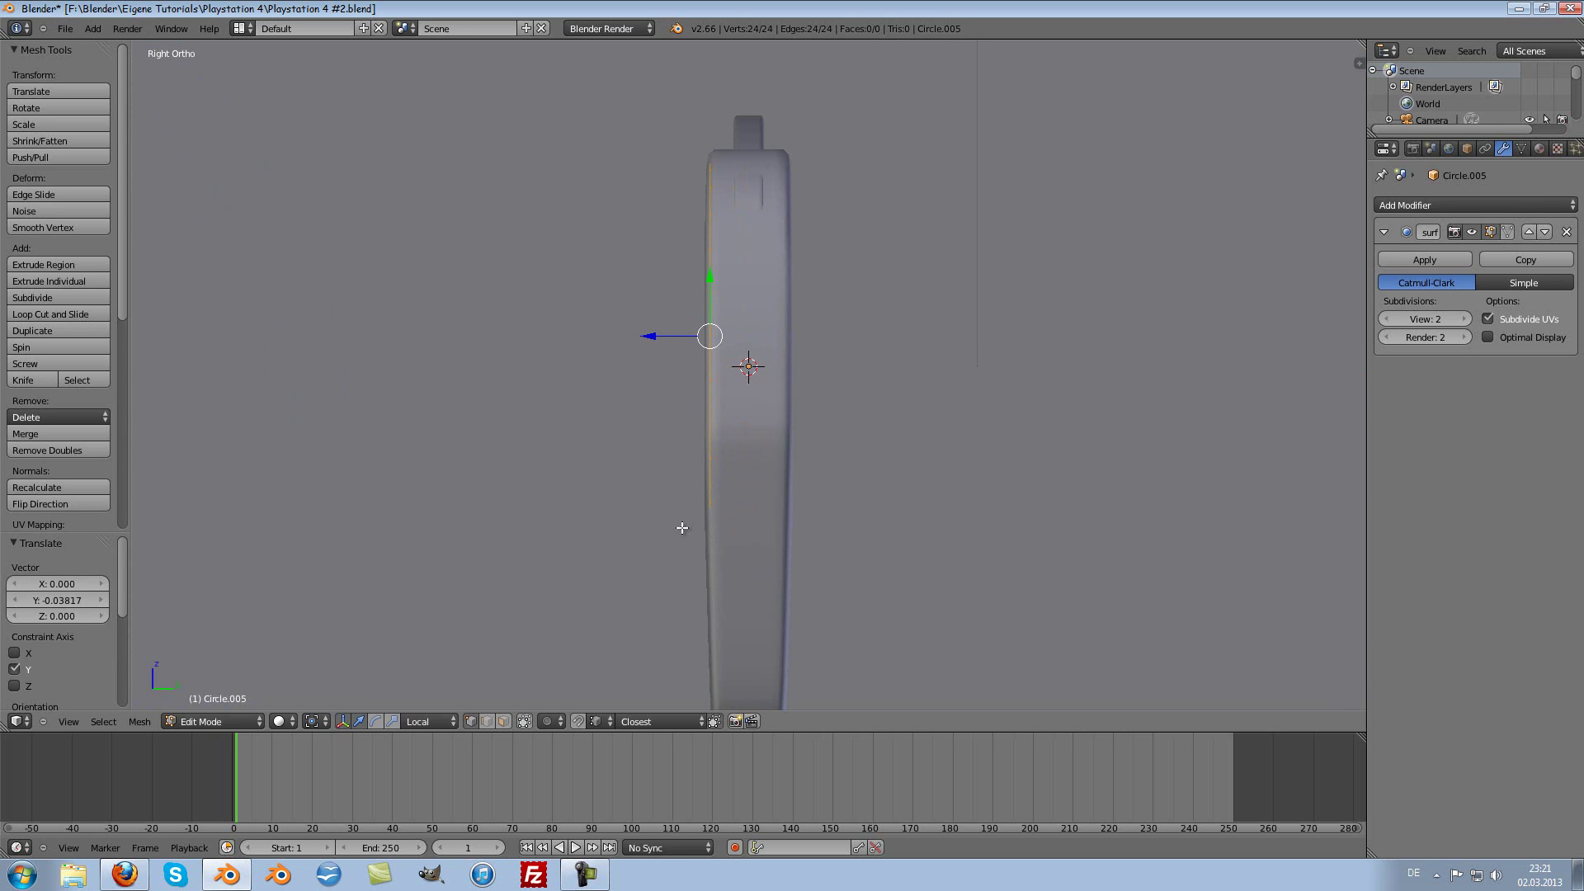
Step: Set the transform orientation to Global and orbit to view the circle at an angle
left_click(439, 720)
left_click(438, 633)
key("KP_1")
scroll(1287, 375, "down", 3)
scroll(1139, 400, "up", 3)
scroll(1155, 395, "up", 1)
scroll(1176, 378, "down", 1)
mouse_move(1180, 373)
middle_mouse_down()
mouse_move(1004, 446)
mouse_move(1094, 415)
middle_mouse_up()
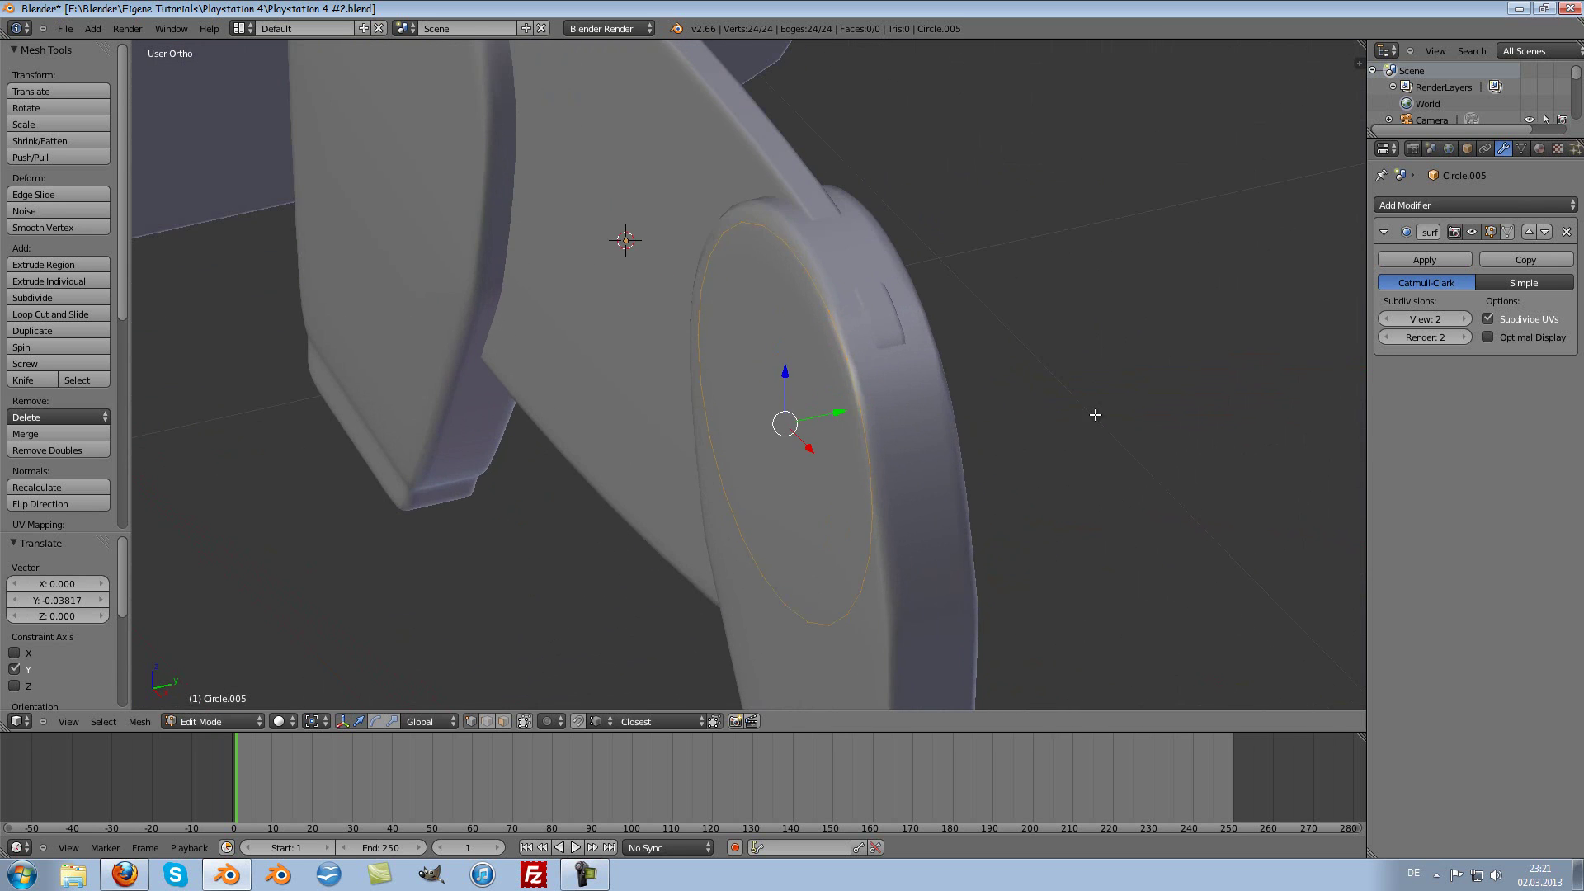
Step: Extrude the circle edge twice along Y and shrink the new edge loop
key("e")
key("y")
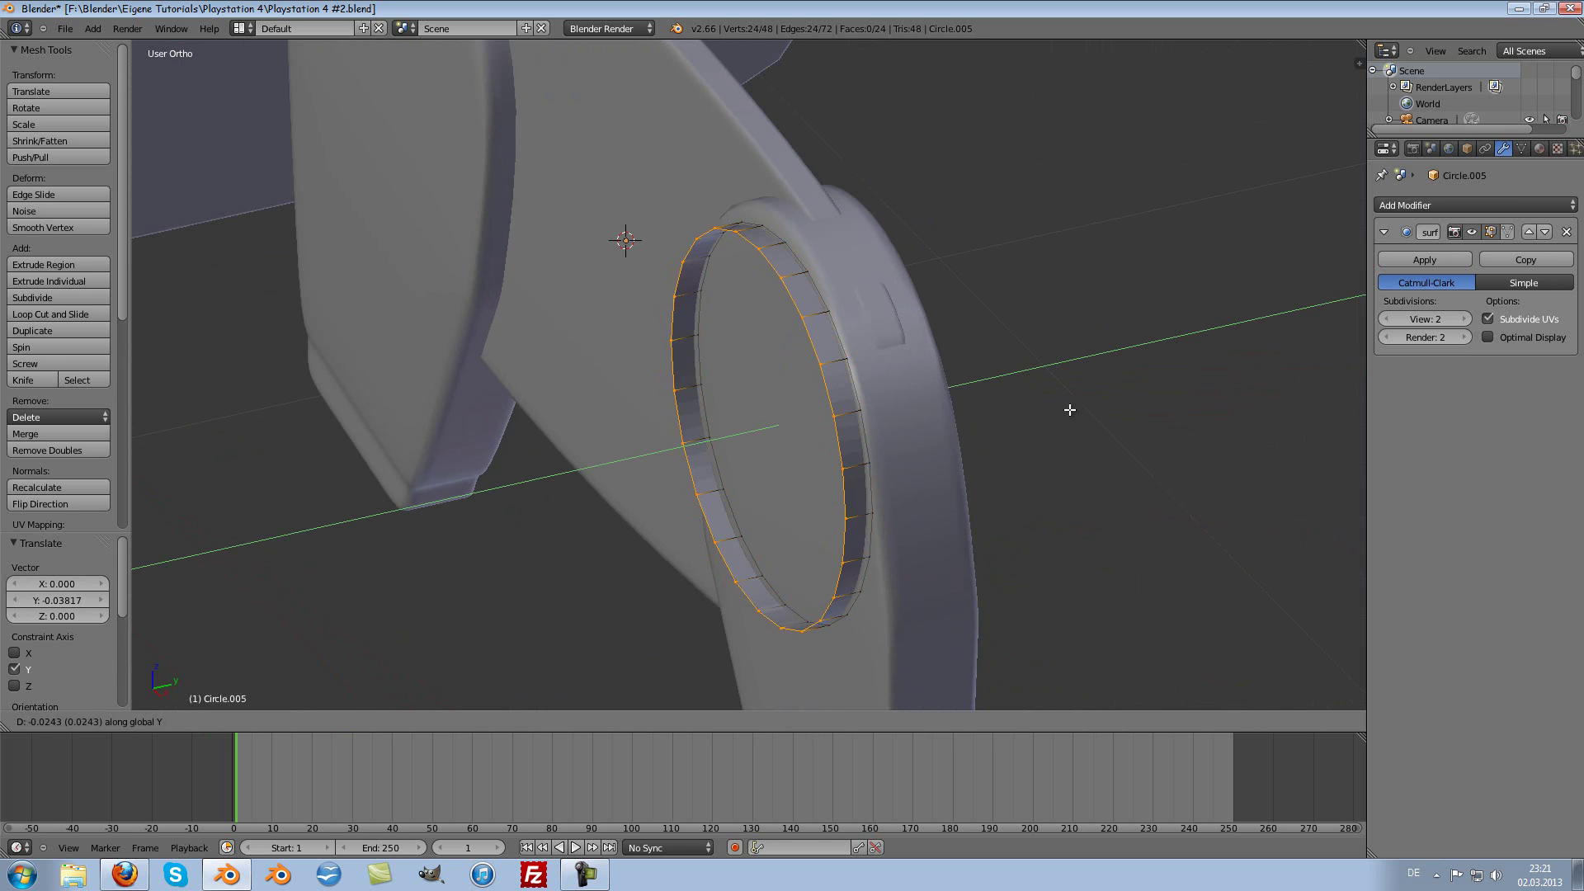
left_click(1104, 378)
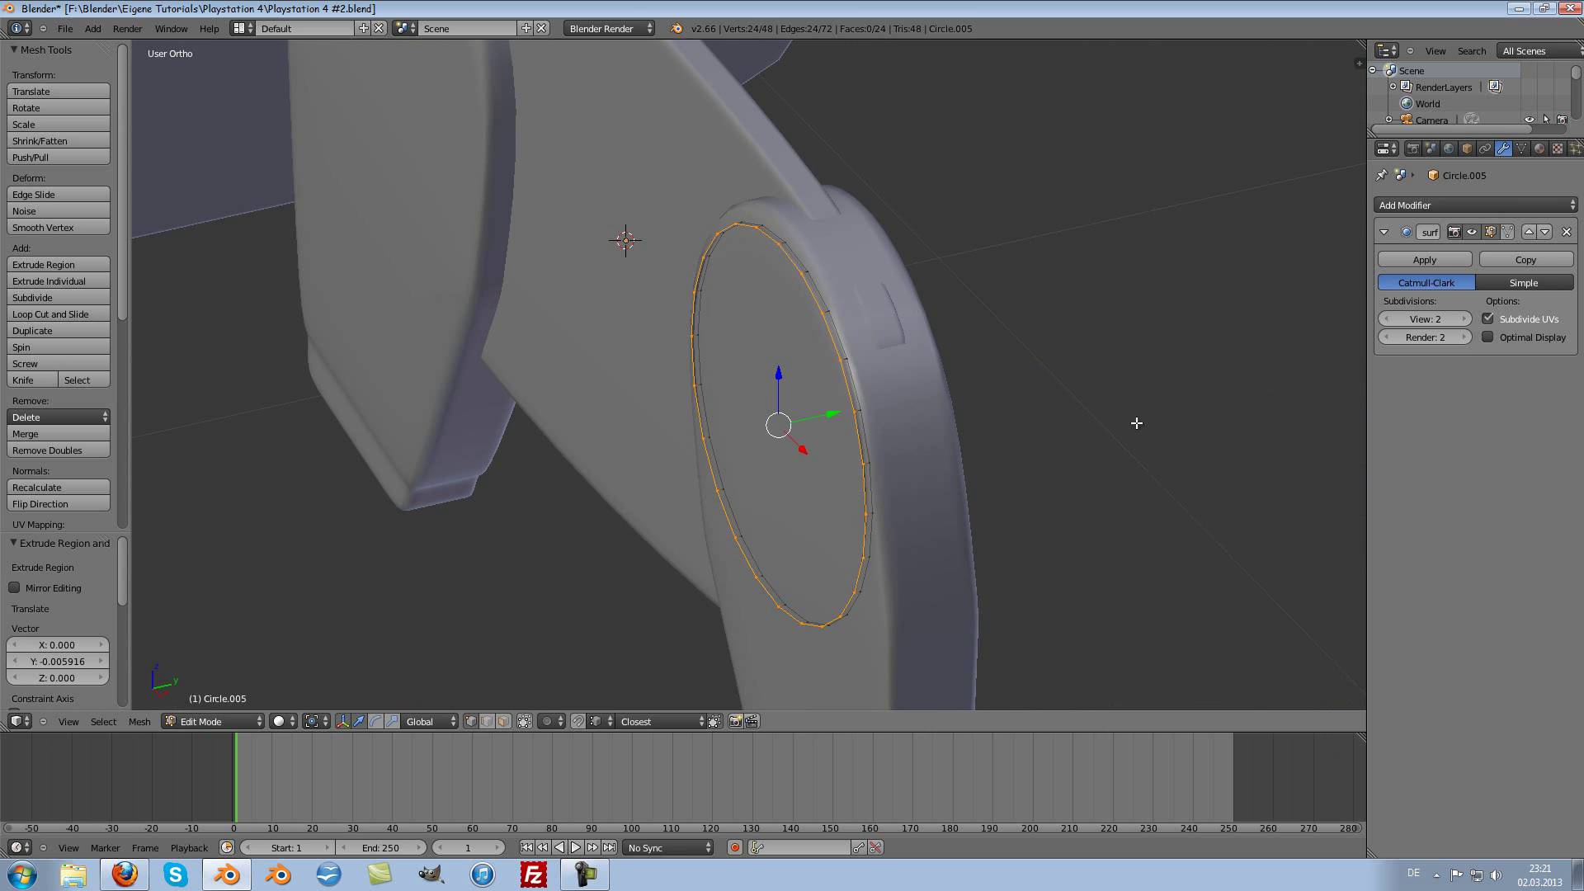
key("e")
key("y")
left_click(982, 474)
key("s")
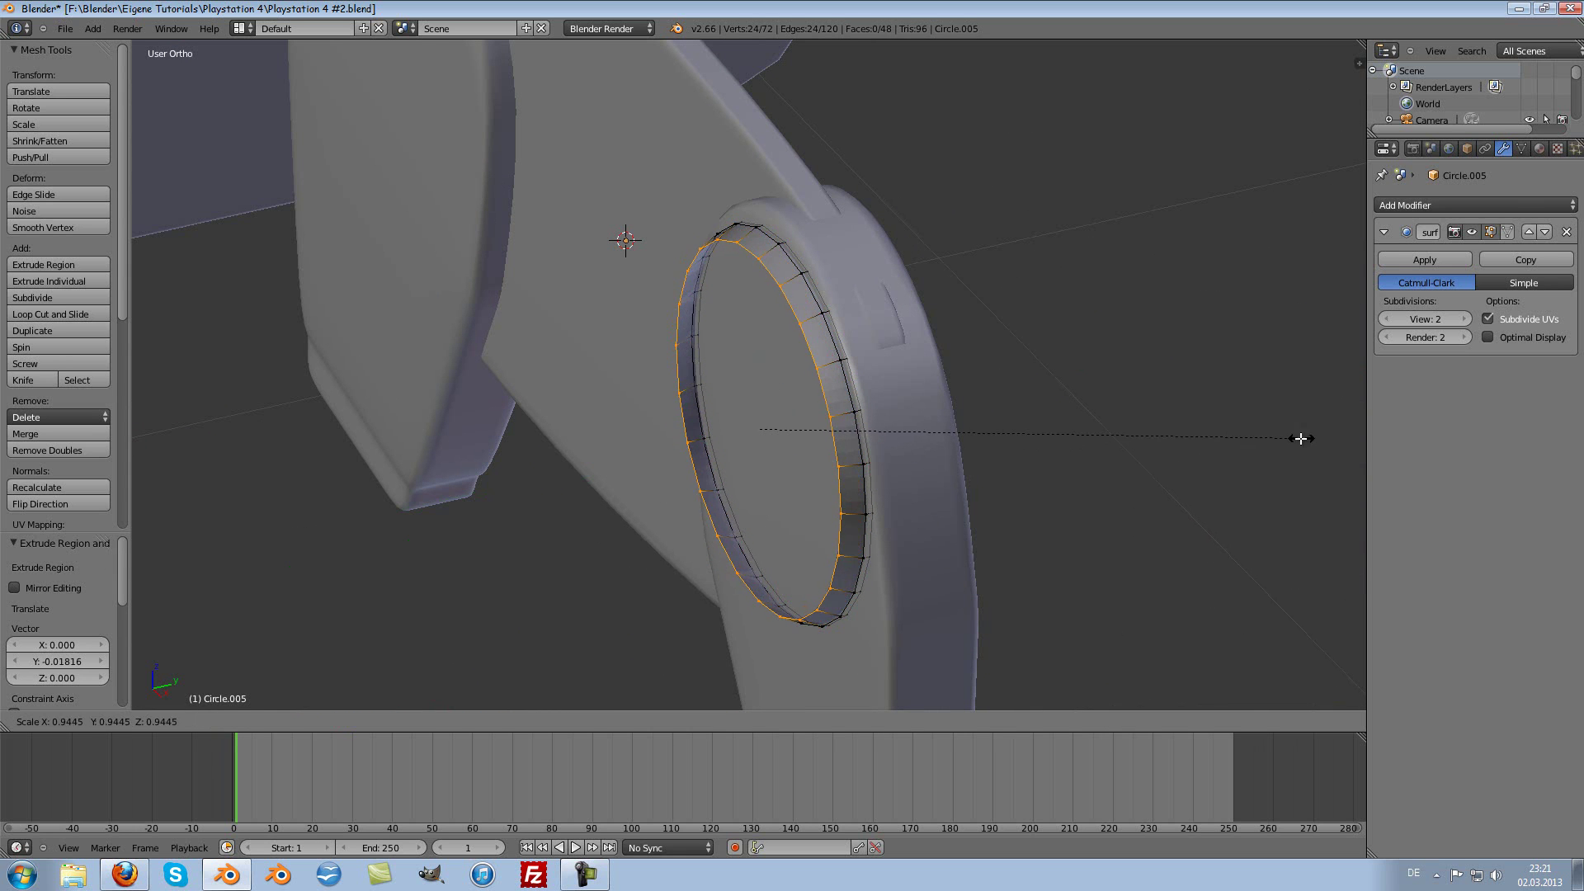
left_click(1321, 434)
Step: Inset the ring with an in-place extrusion, then extrude along Y and taper slightly
key("e")
left_click(1312, 463)
key("s")
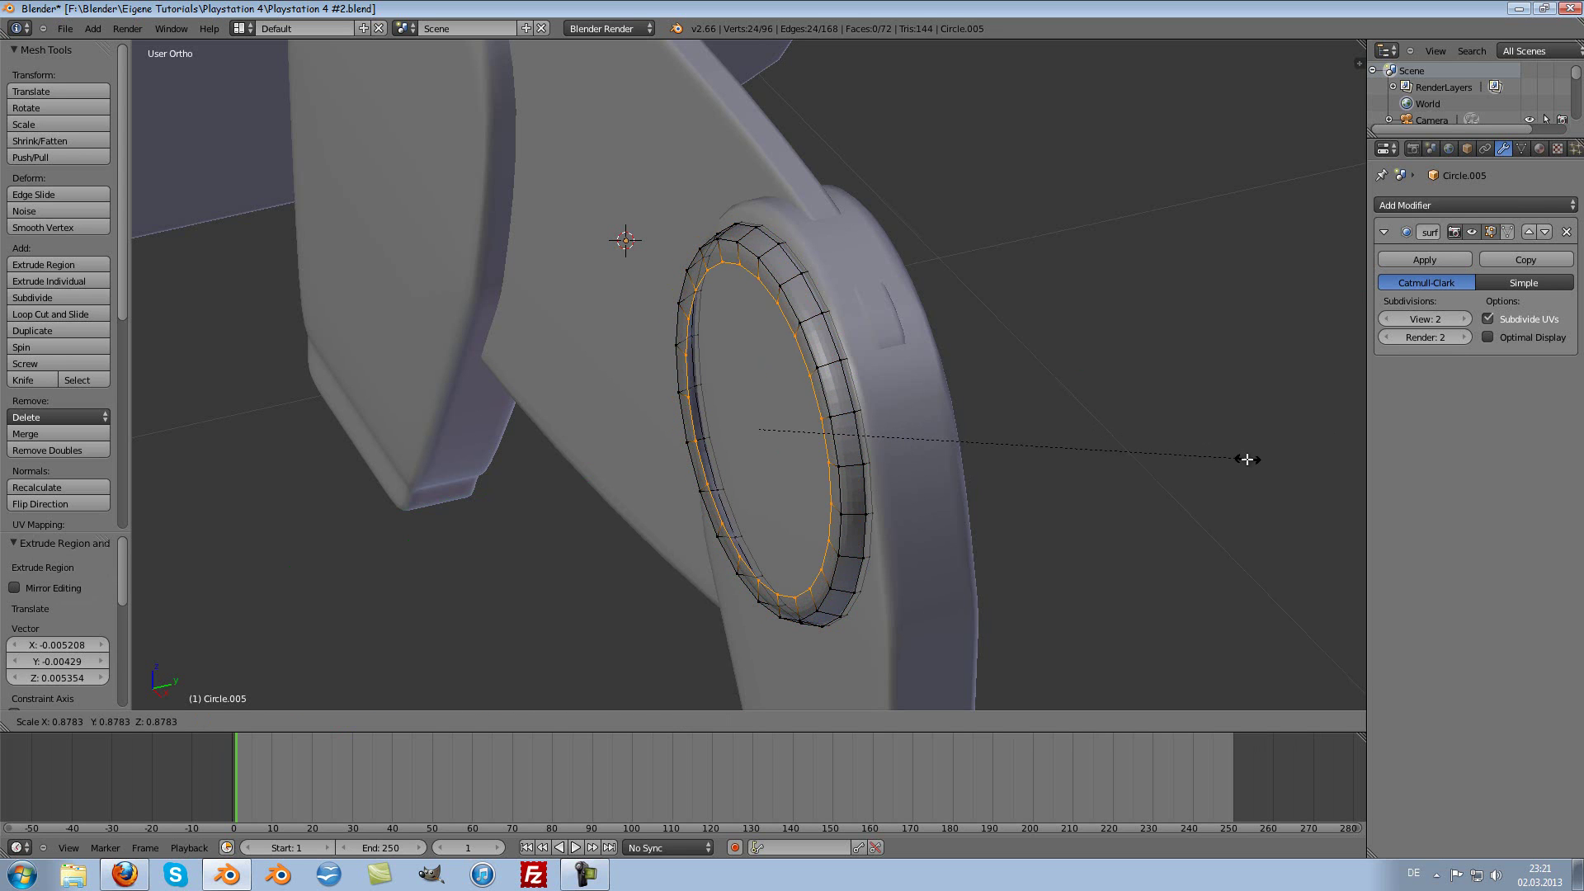
left_click(1262, 452)
key("e")
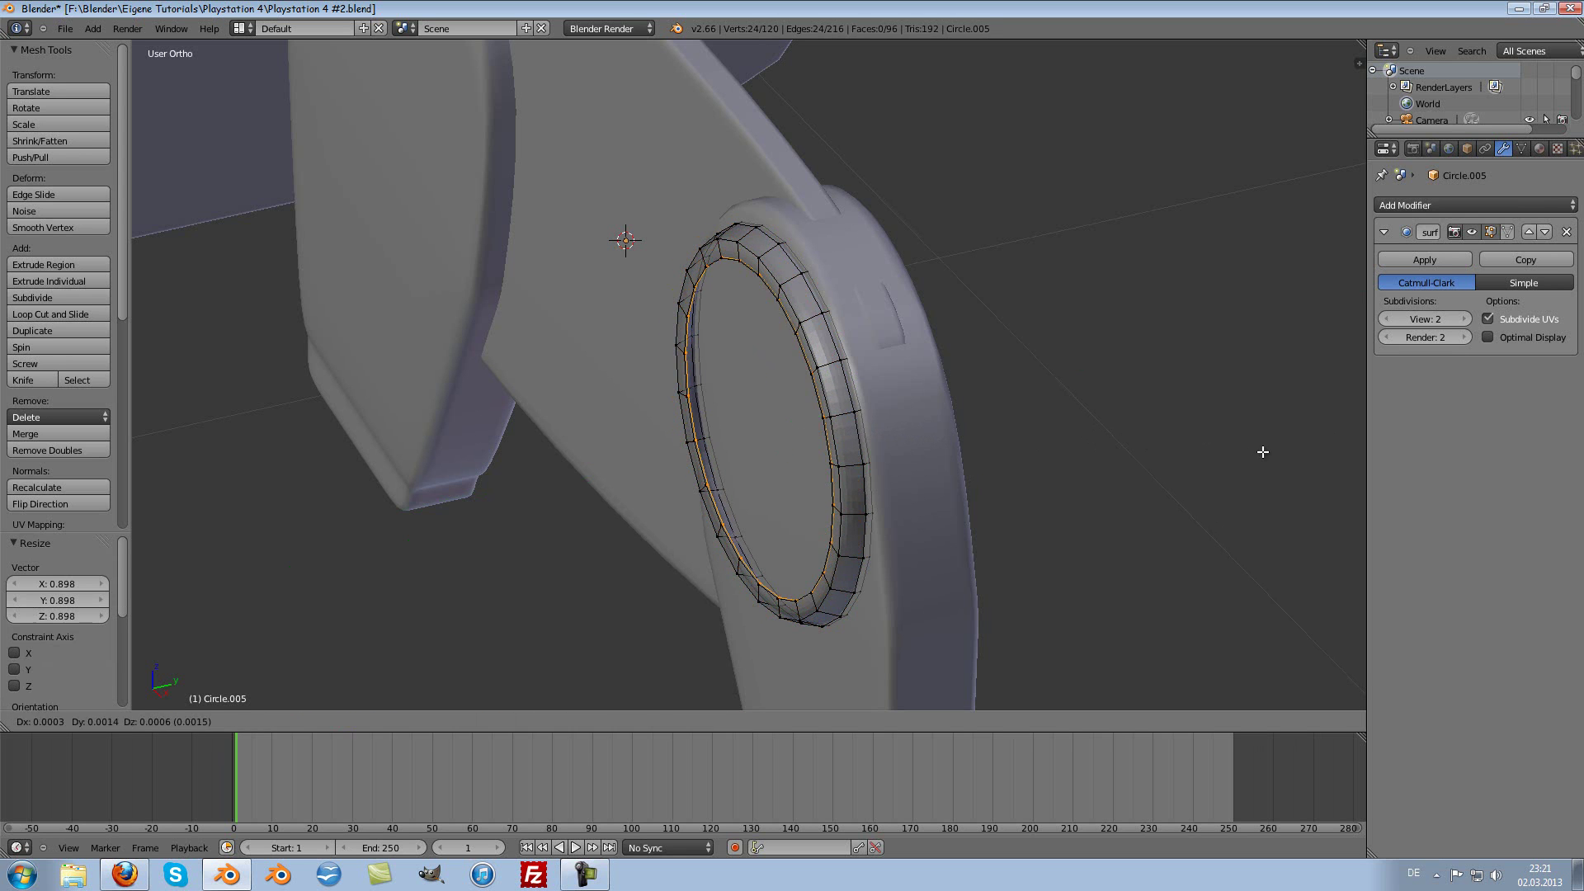
key("y")
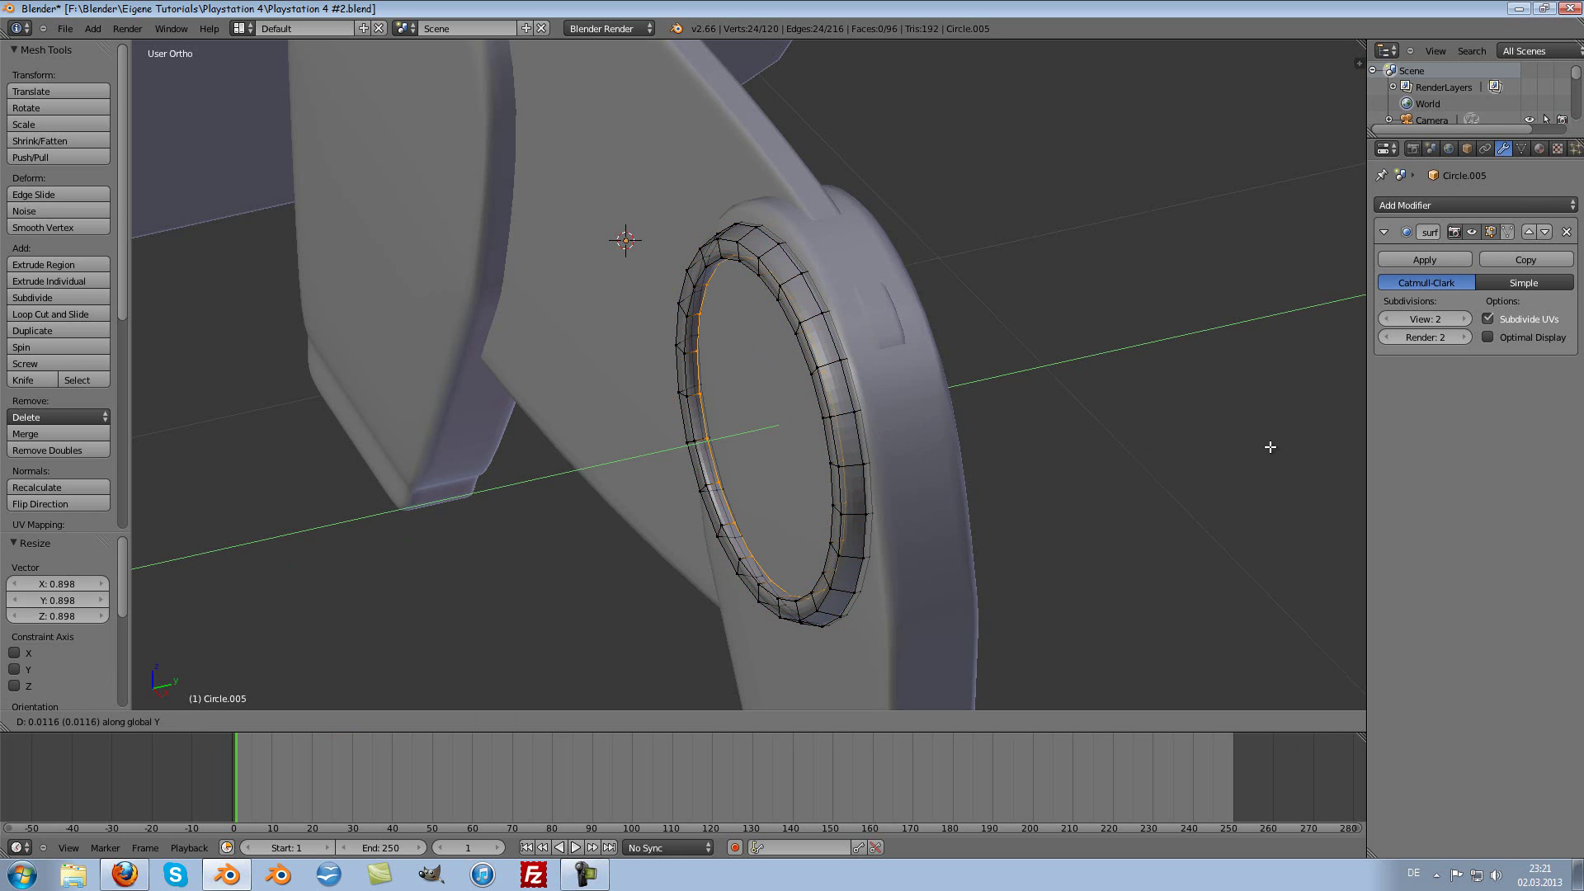
left_click(1314, 431)
key("s")
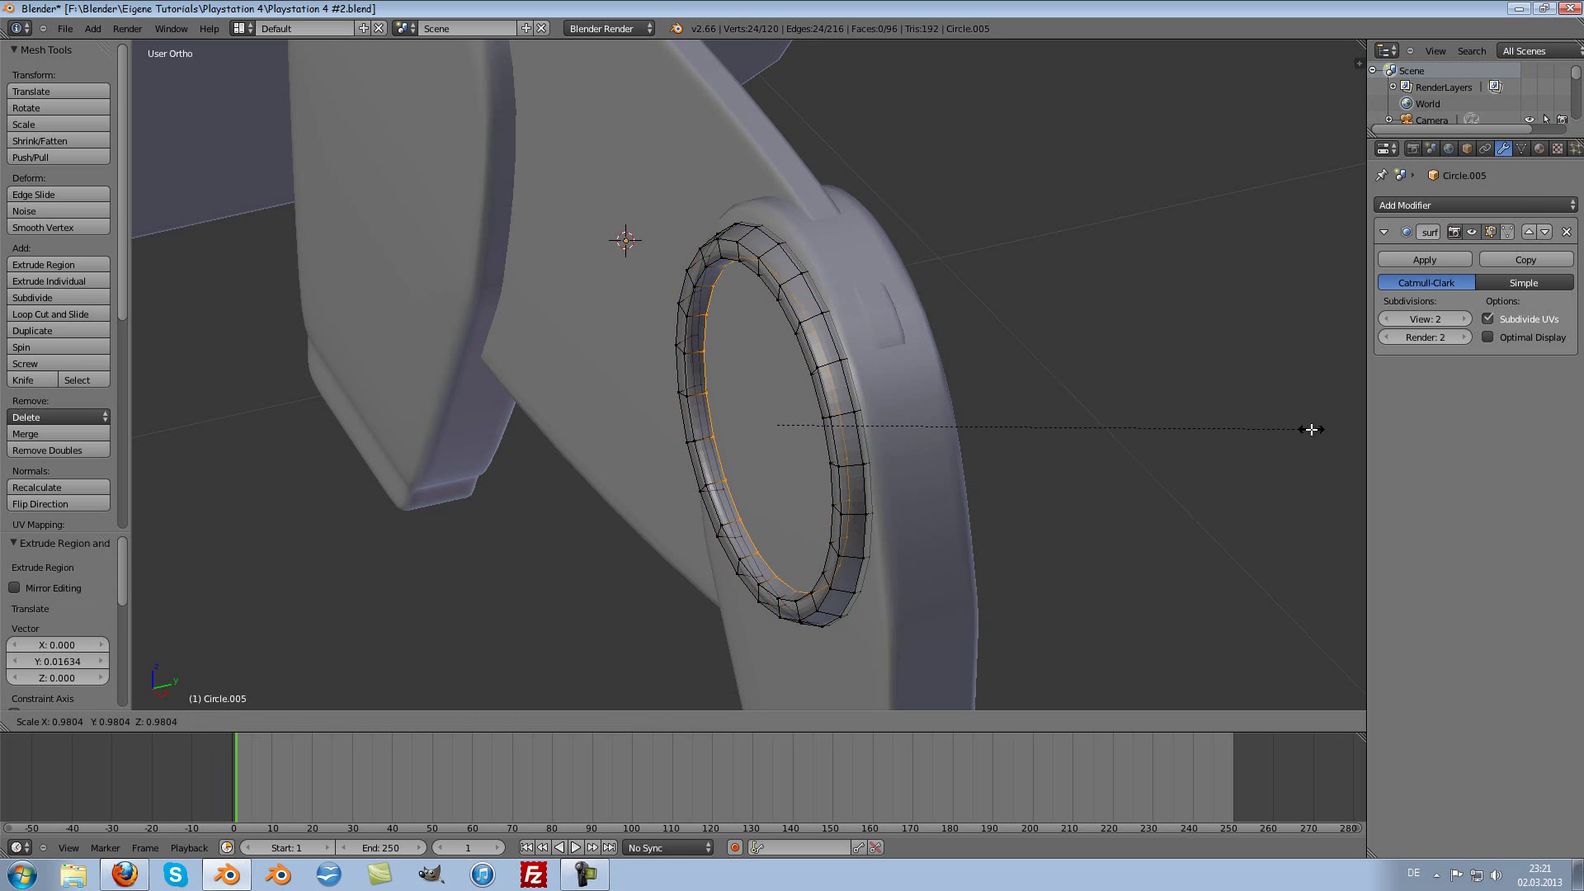
left_click(1309, 428)
key("Tab")
mouse_move(1309, 428)
middle_mouse_down()
mouse_move(1059, 450)
mouse_move(1202, 390)
middle_mouse_up()
scroll(1201, 389, "up", 2)
Step: In front view, add a Mirror modifier to copy the ring onto the left grip
scroll(1173, 355, "down", 4)
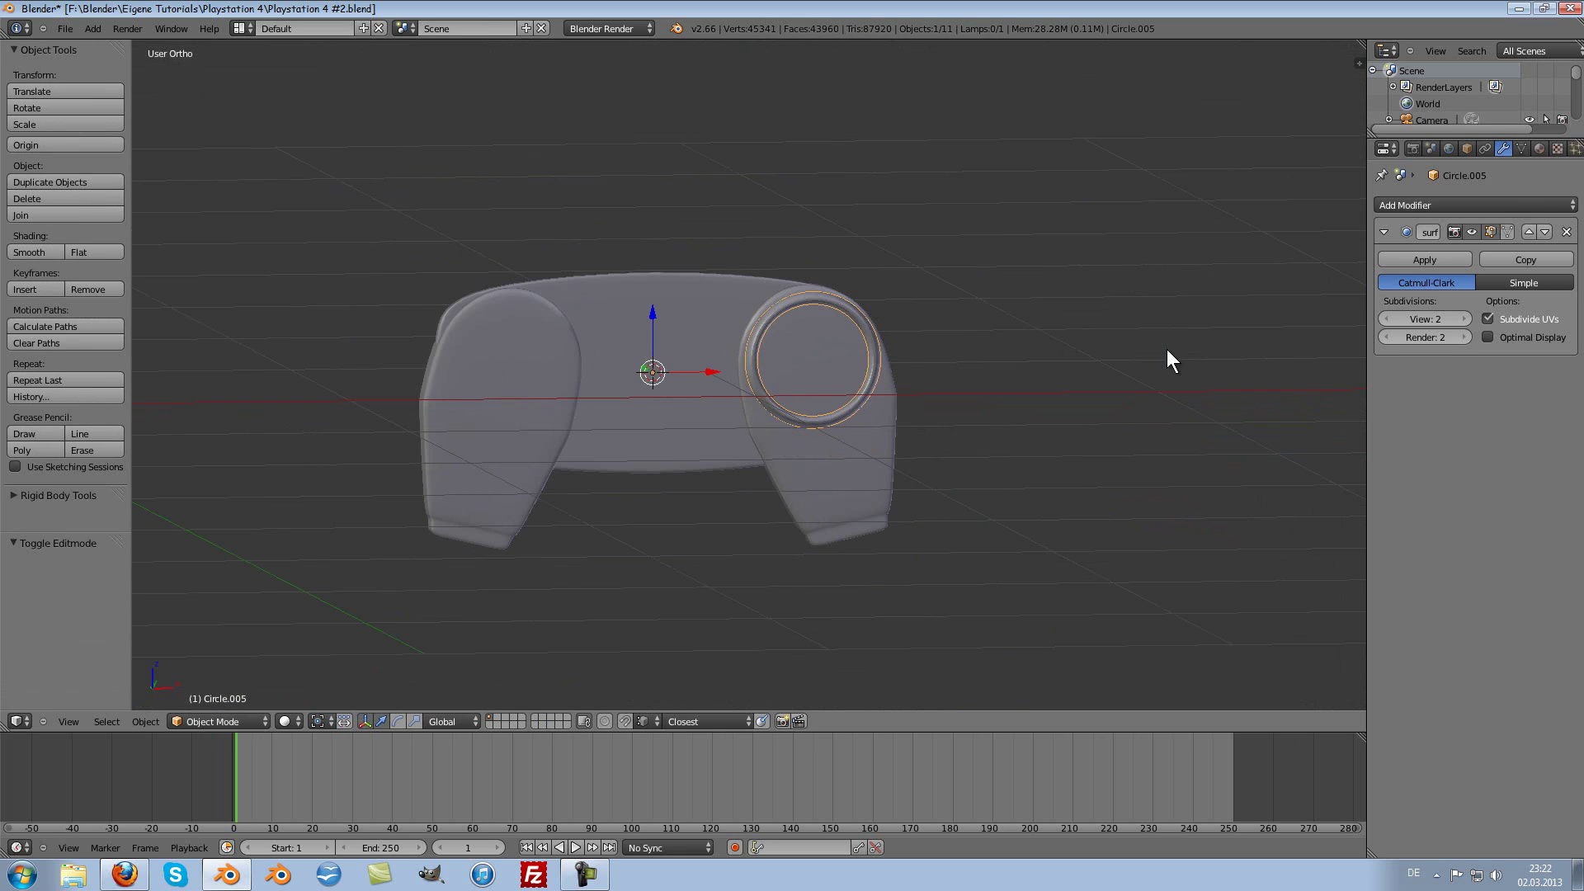
key("KP_1")
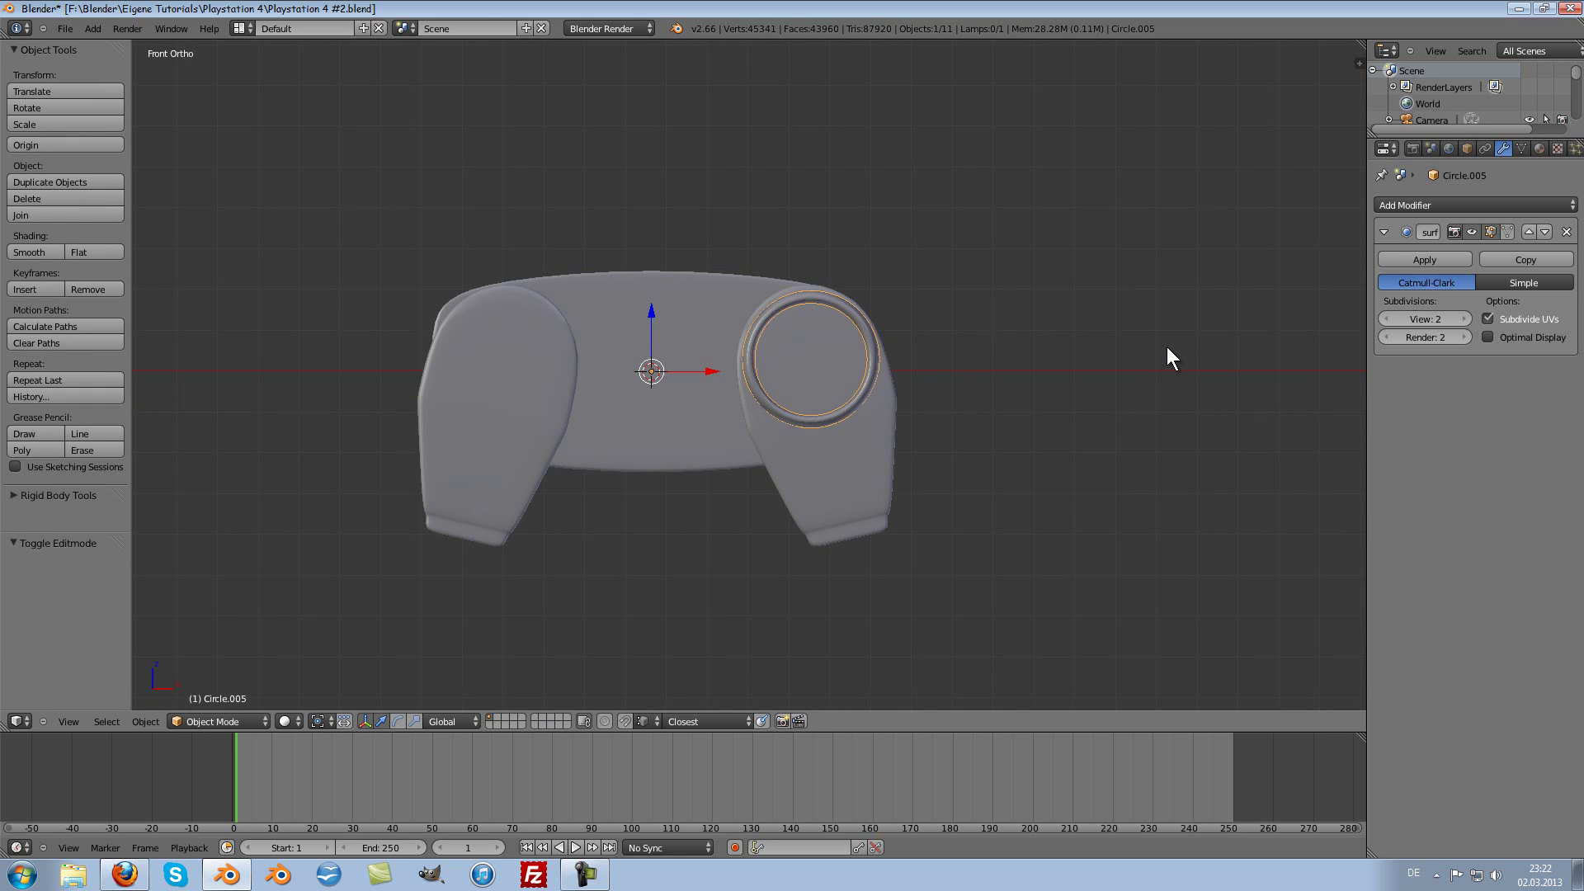
scroll(1167, 347, "up", 2)
left_click(1421, 201)
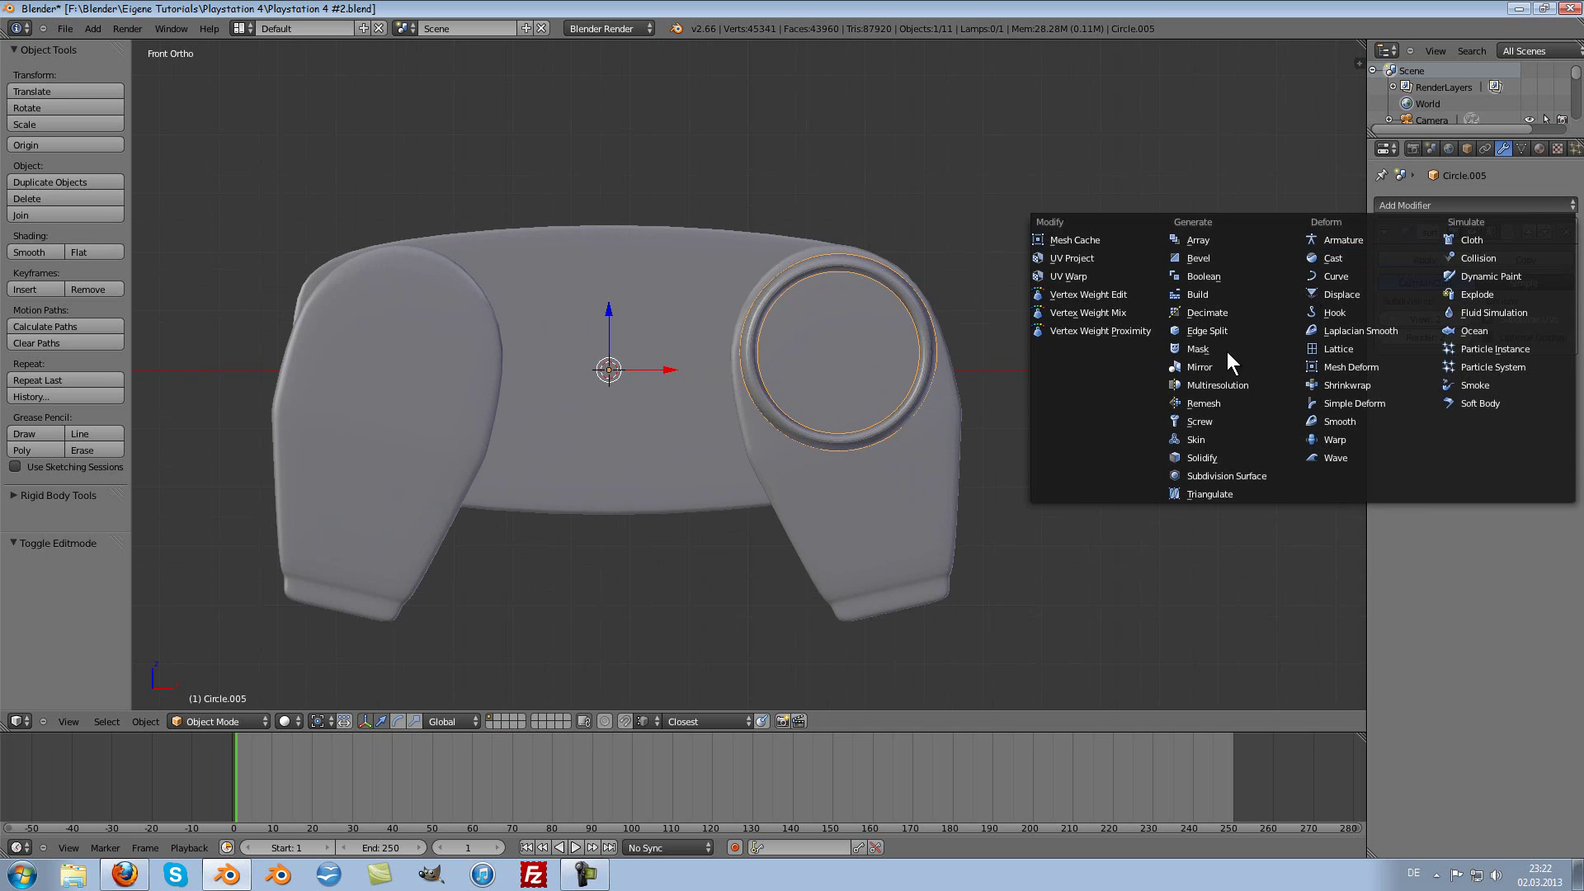
left_click(1203, 385)
scroll(1056, 358, "up", 1)
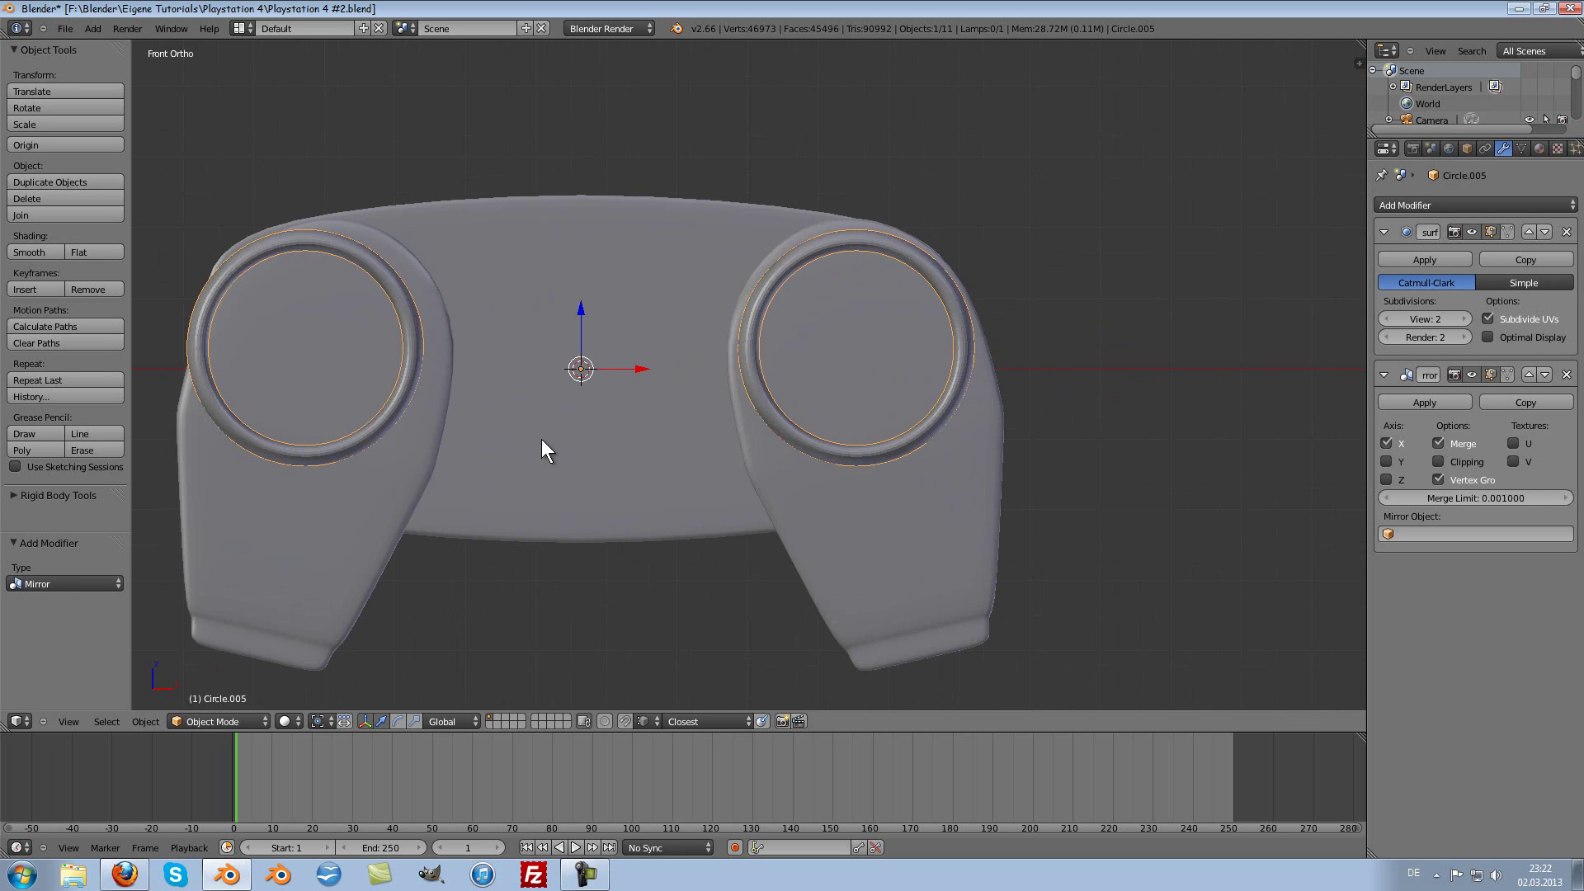
Step: Set the grips object's origin to the 3D cursor
right_click(640, 423)
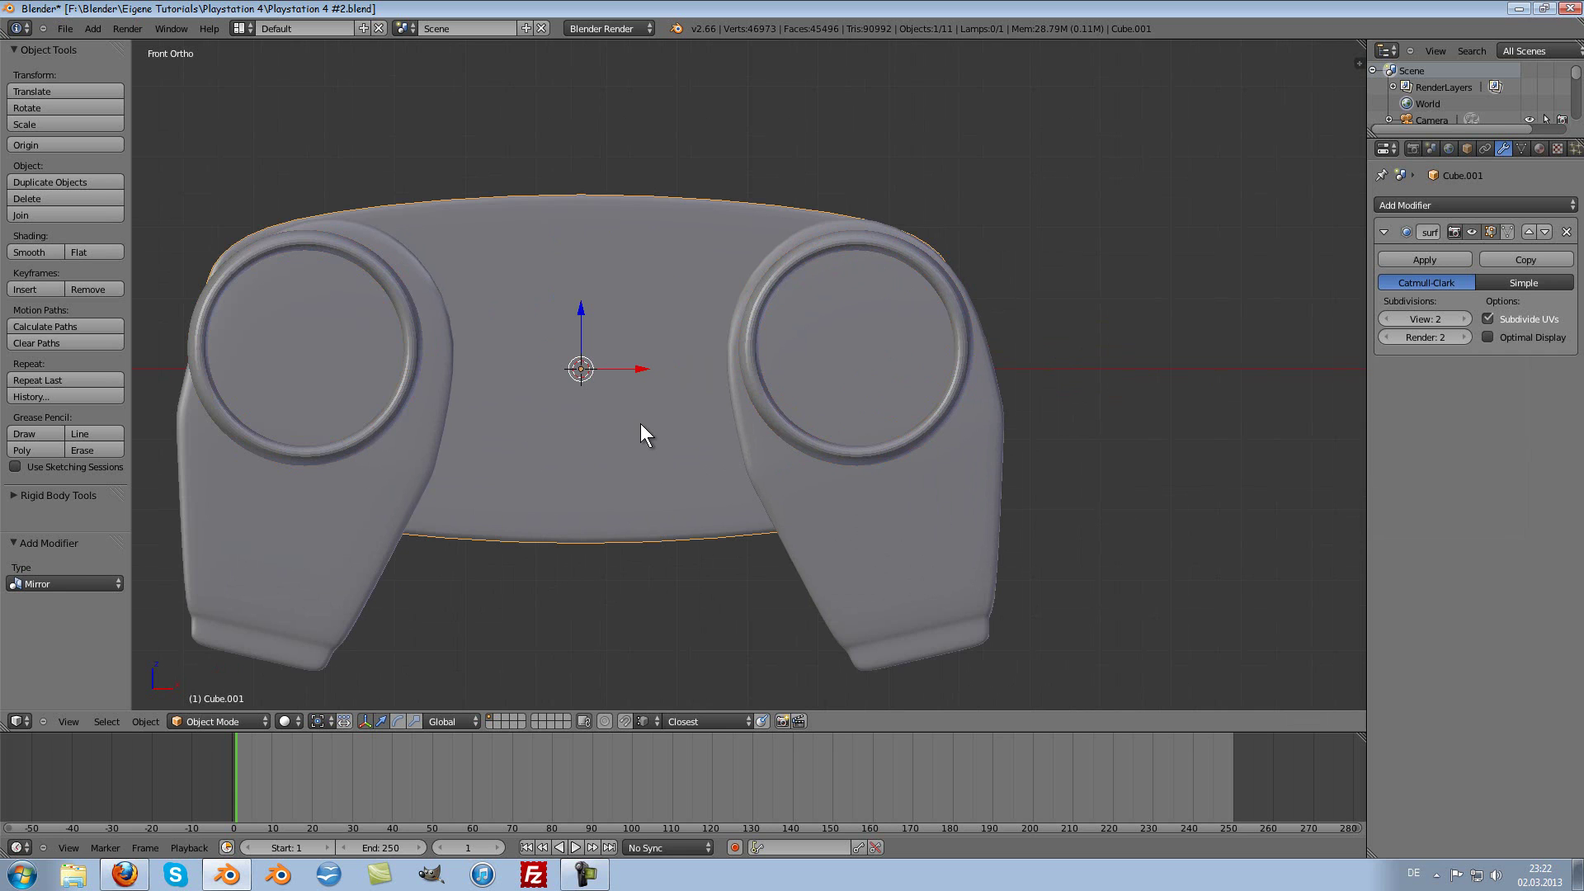
right_click(809, 465)
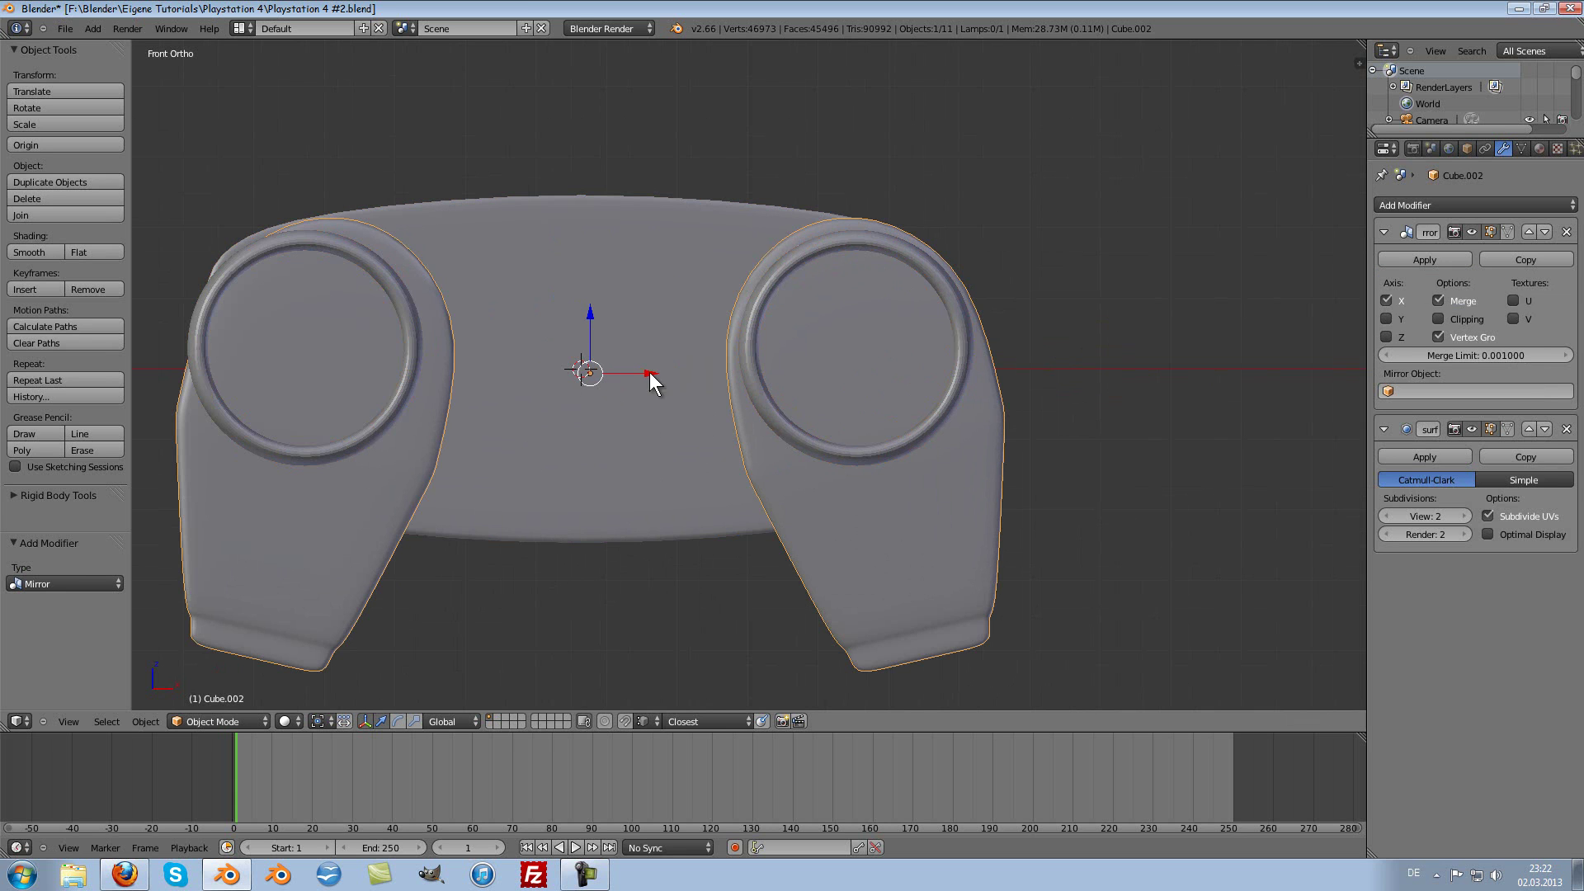
left_click(110, 143)
left_click(142, 181)
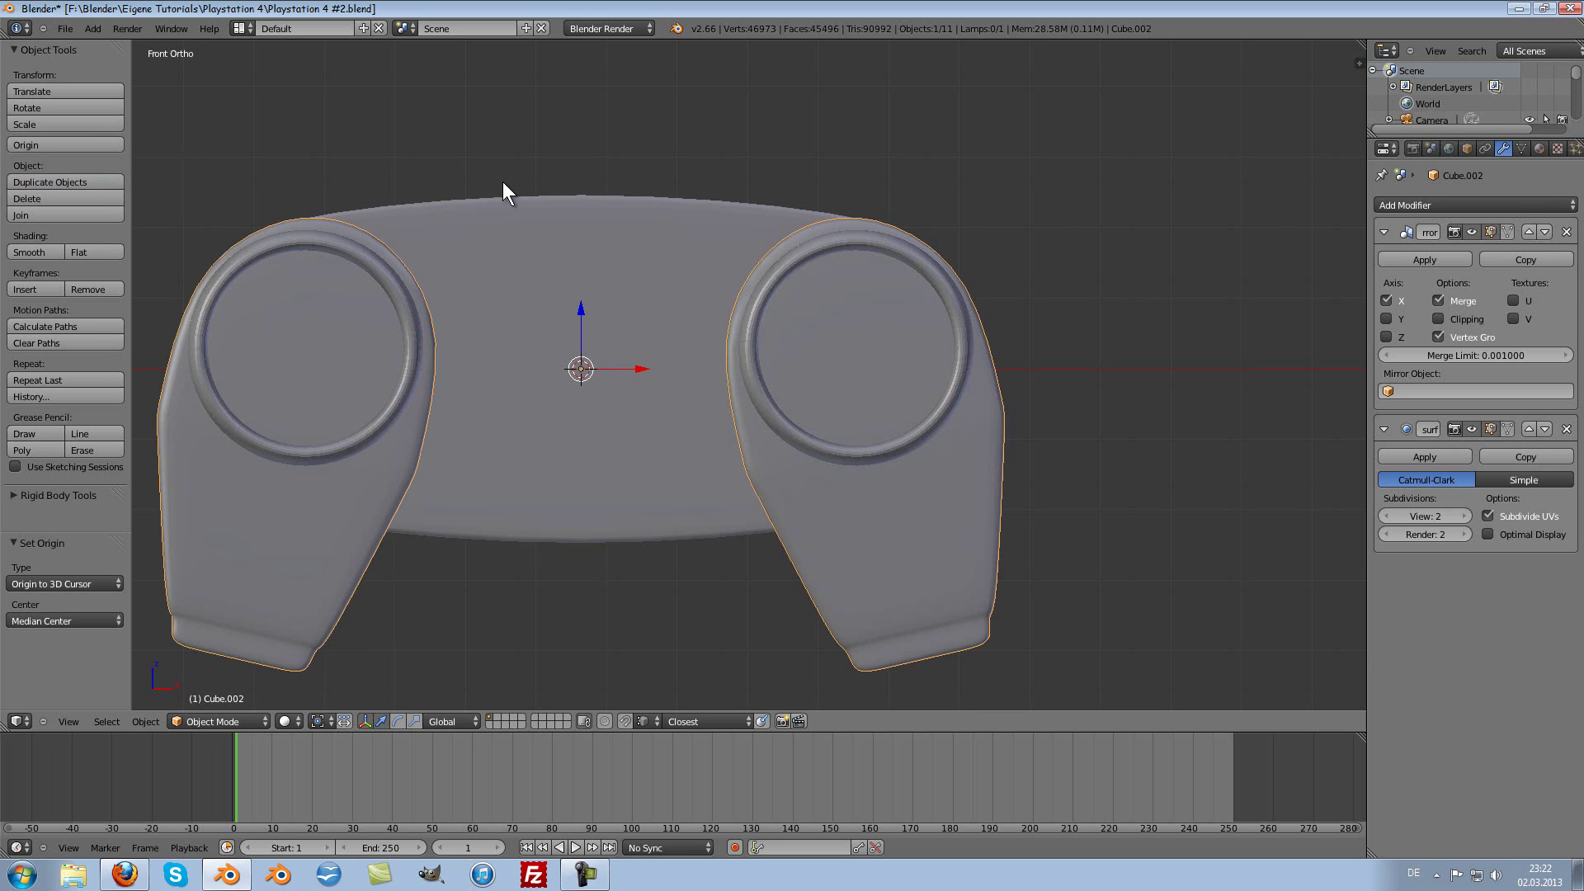
Step: Snap the 3D cursor to the controller body, then select the thumbstick rings for editing
right_click(506, 219)
key("shift+s")
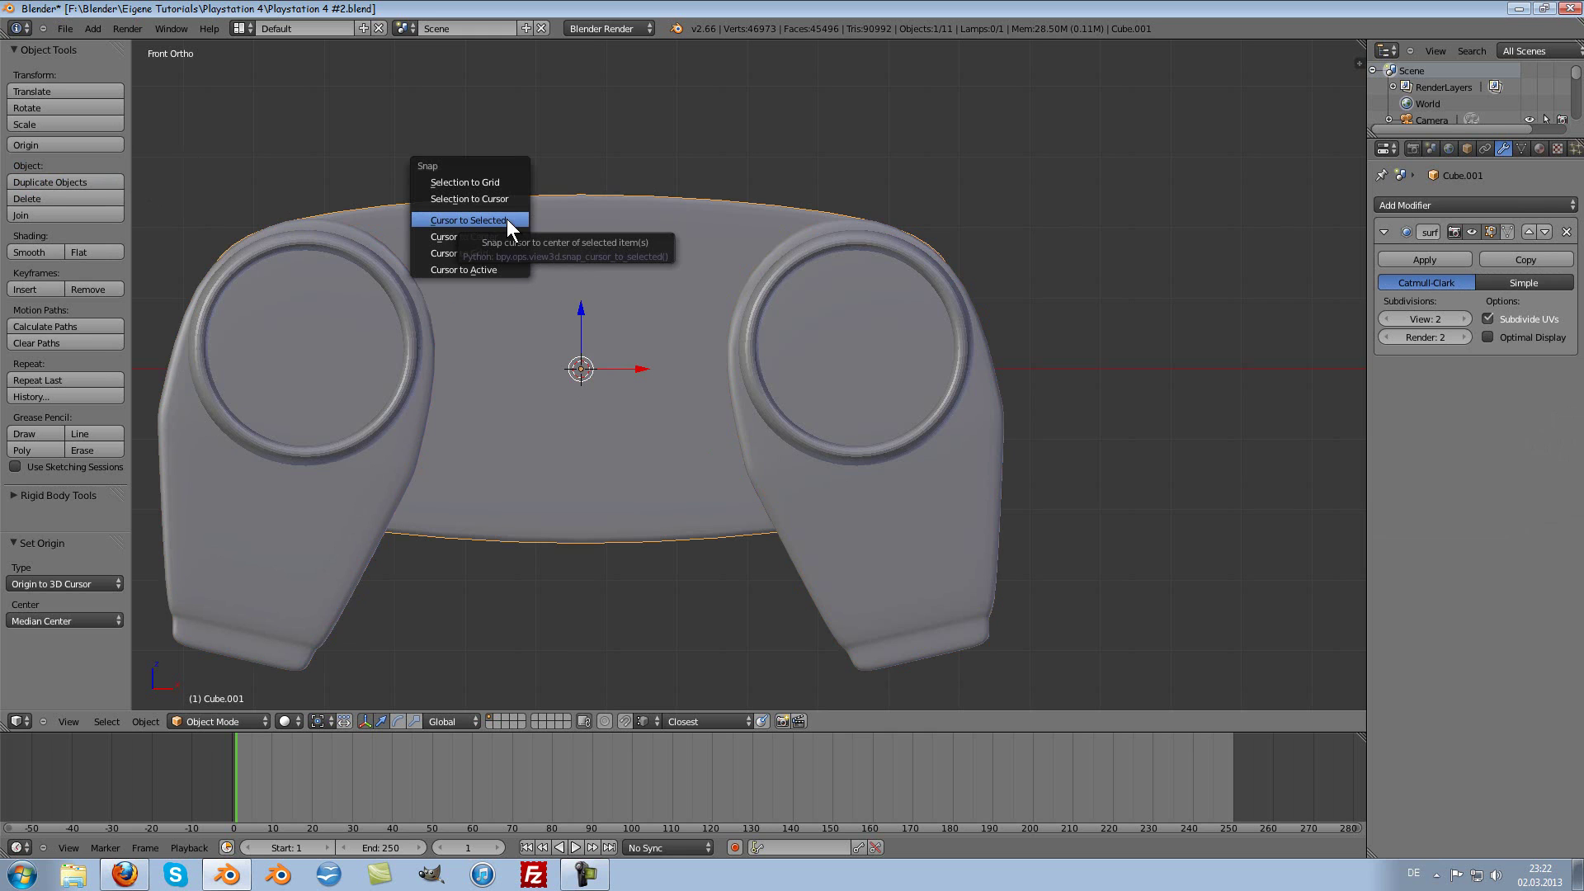
left_click(507, 219)
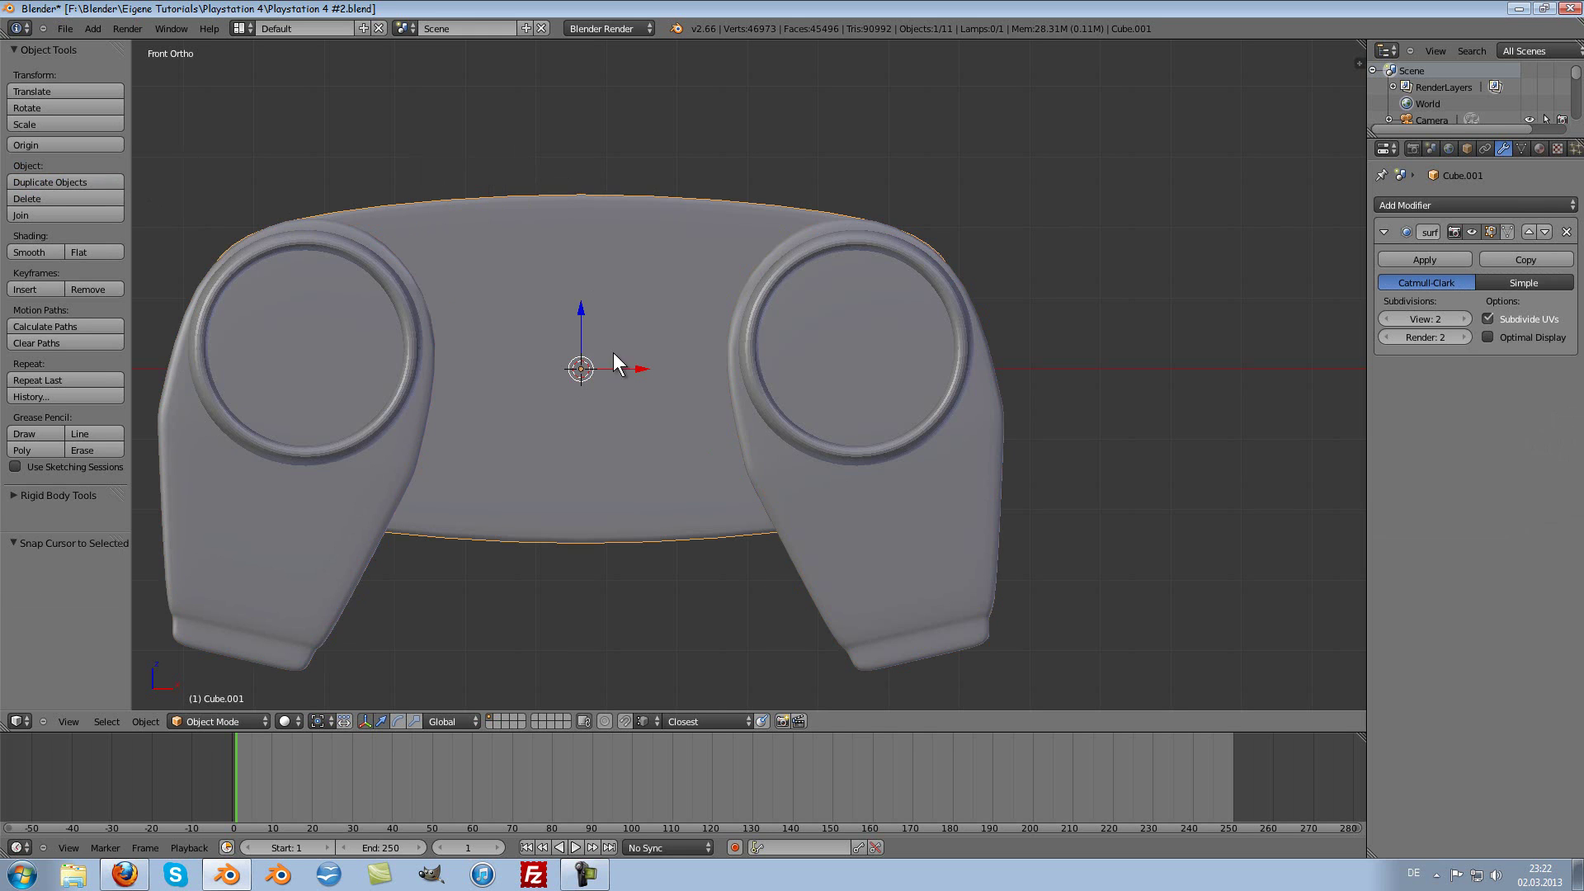
right_click(780, 421)
mouse_move(1007, 565)
middle_mouse_down()
mouse_move(830, 530)
mouse_move(845, 578)
middle_mouse_up()
scroll(921, 446, "up", 5)
scroll(923, 462, "up", 3)
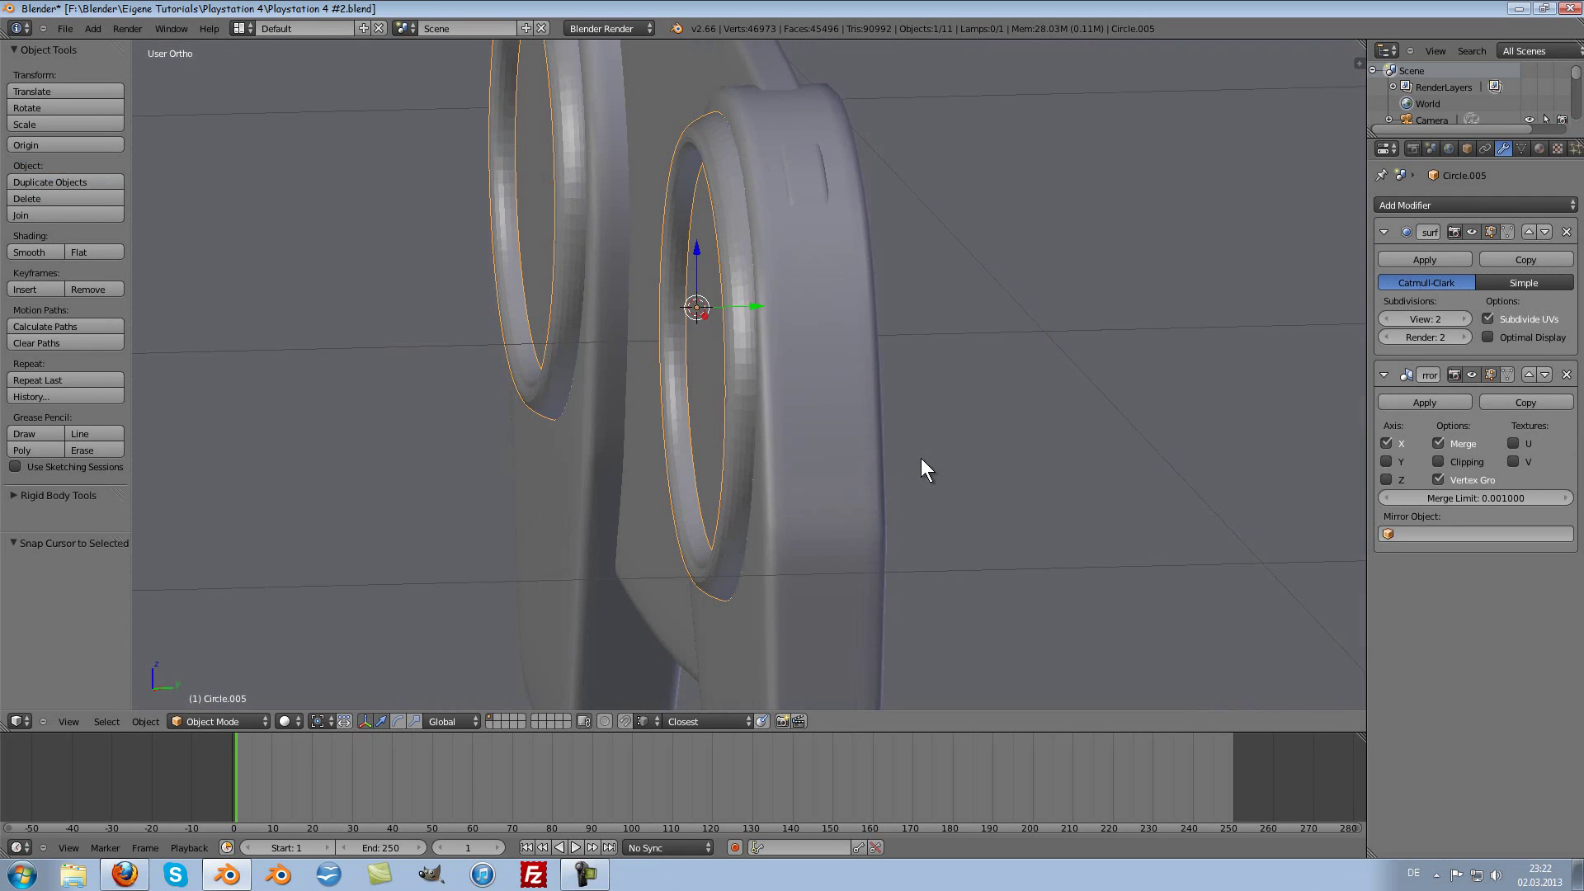
key("Tab")
scroll(830, 427, "up", 2)
Step: Nudge the ring's outer edge loops slightly along Y
right_click(733, 404, "alt")
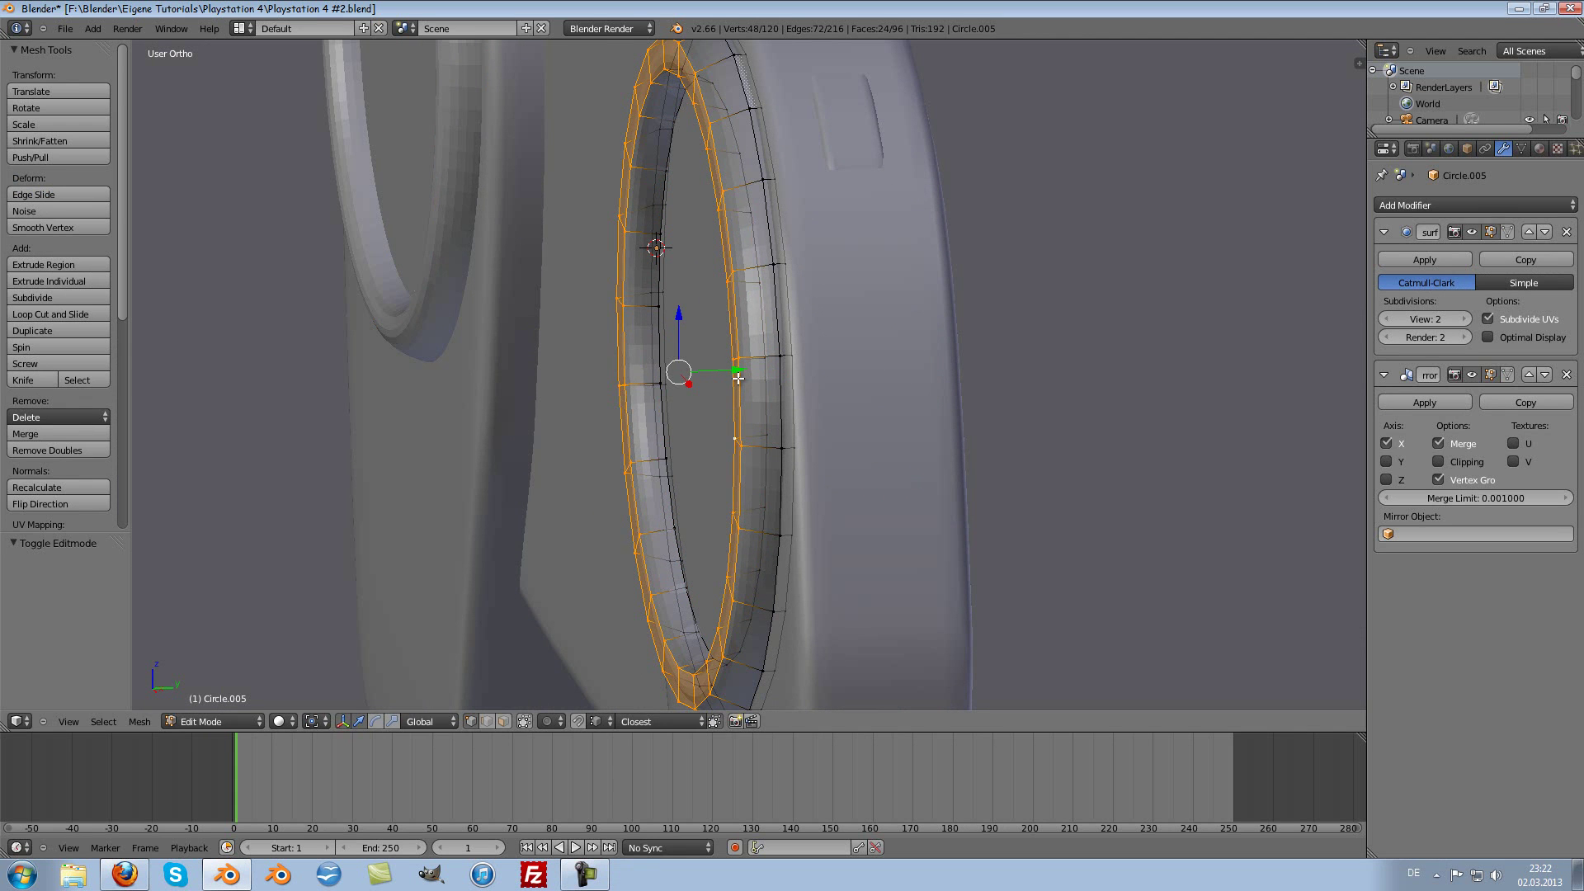
left_click_drag(738, 377, 784, 361)
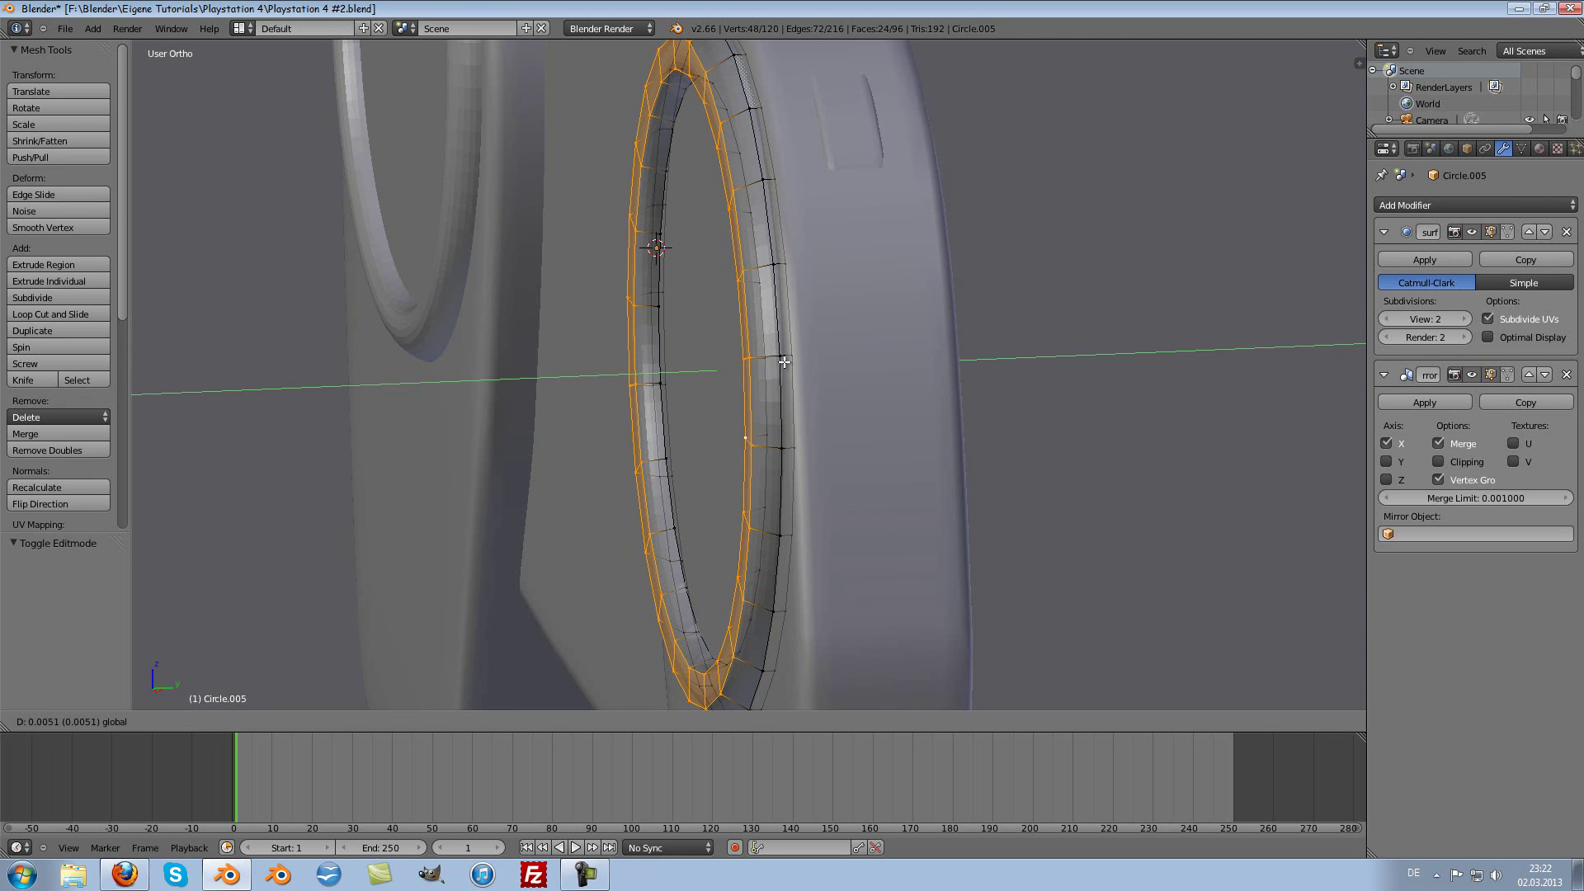
left_click(784, 361)
scroll(780, 355, "down", 3)
middle_click_drag(779, 355, 940, 340)
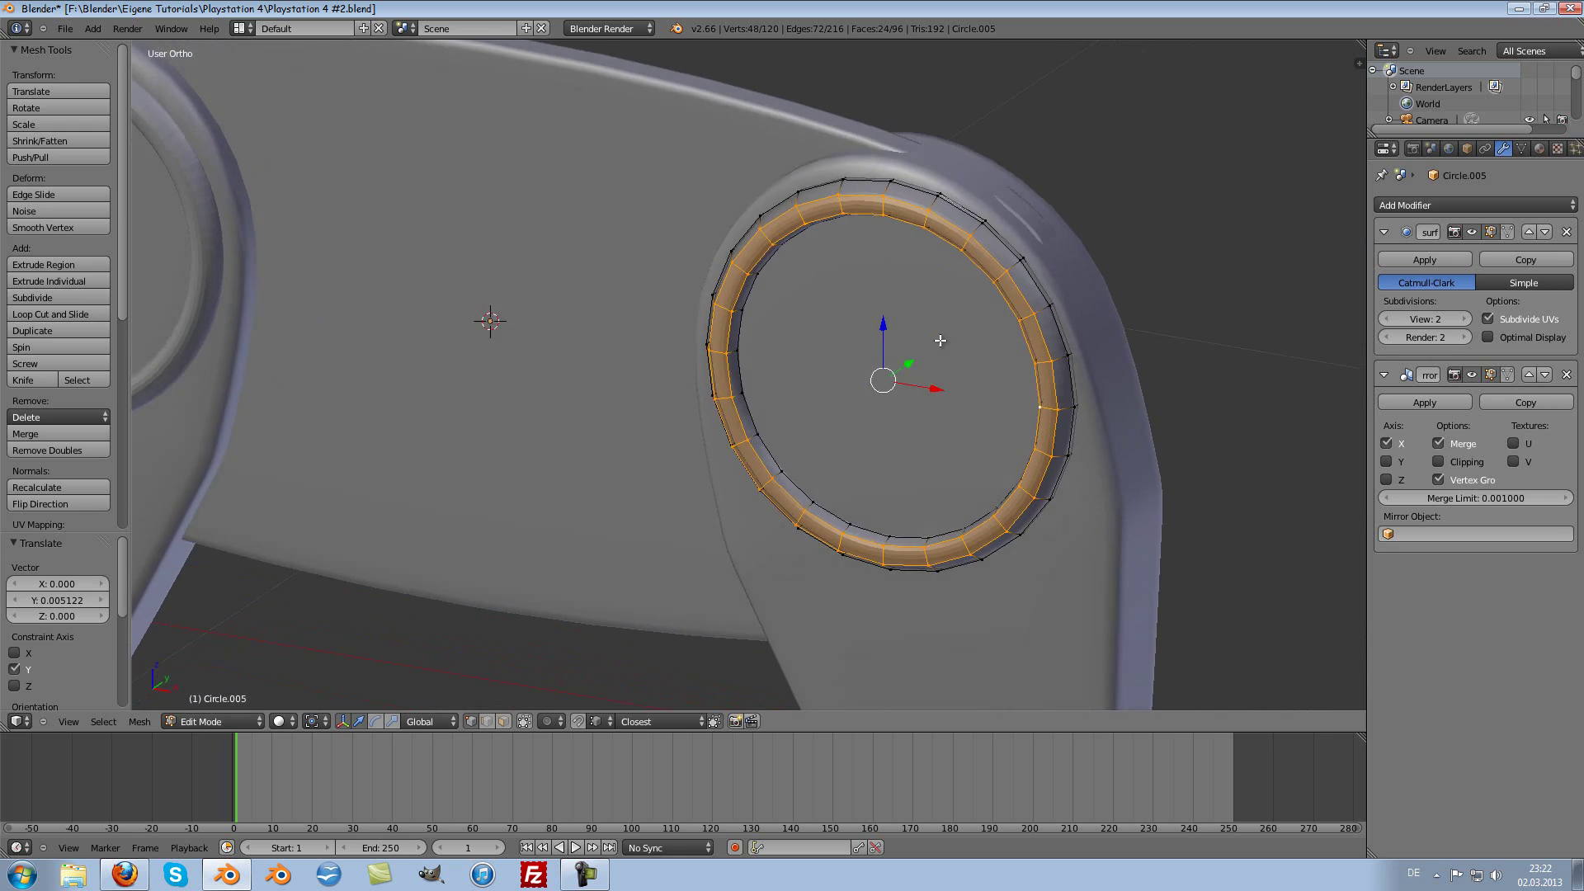
scroll(949, 330, "down", 2)
key("Tab")
mouse_move(970, 309)
middle_mouse_down()
mouse_move(782, 361)
mouse_move(856, 343)
middle_mouse_up()
key("Tab")
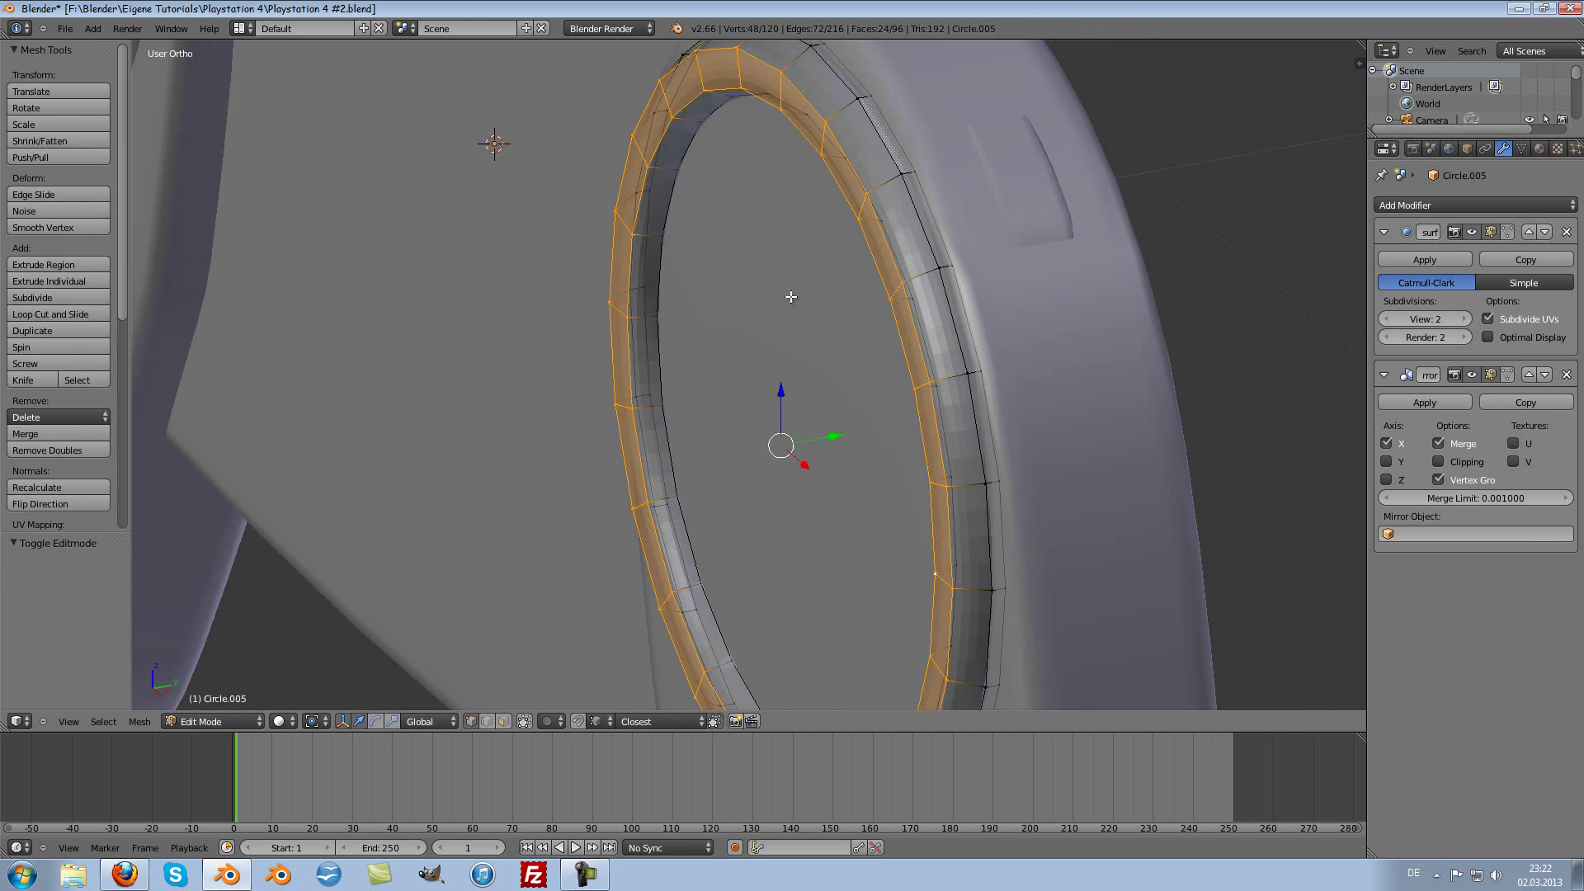
scroll(790, 296, "up", 2)
Step: Add two loop cuts slid against the ring's edges to tighten the rim
key("ctrl+r")
left_click(581, 283)
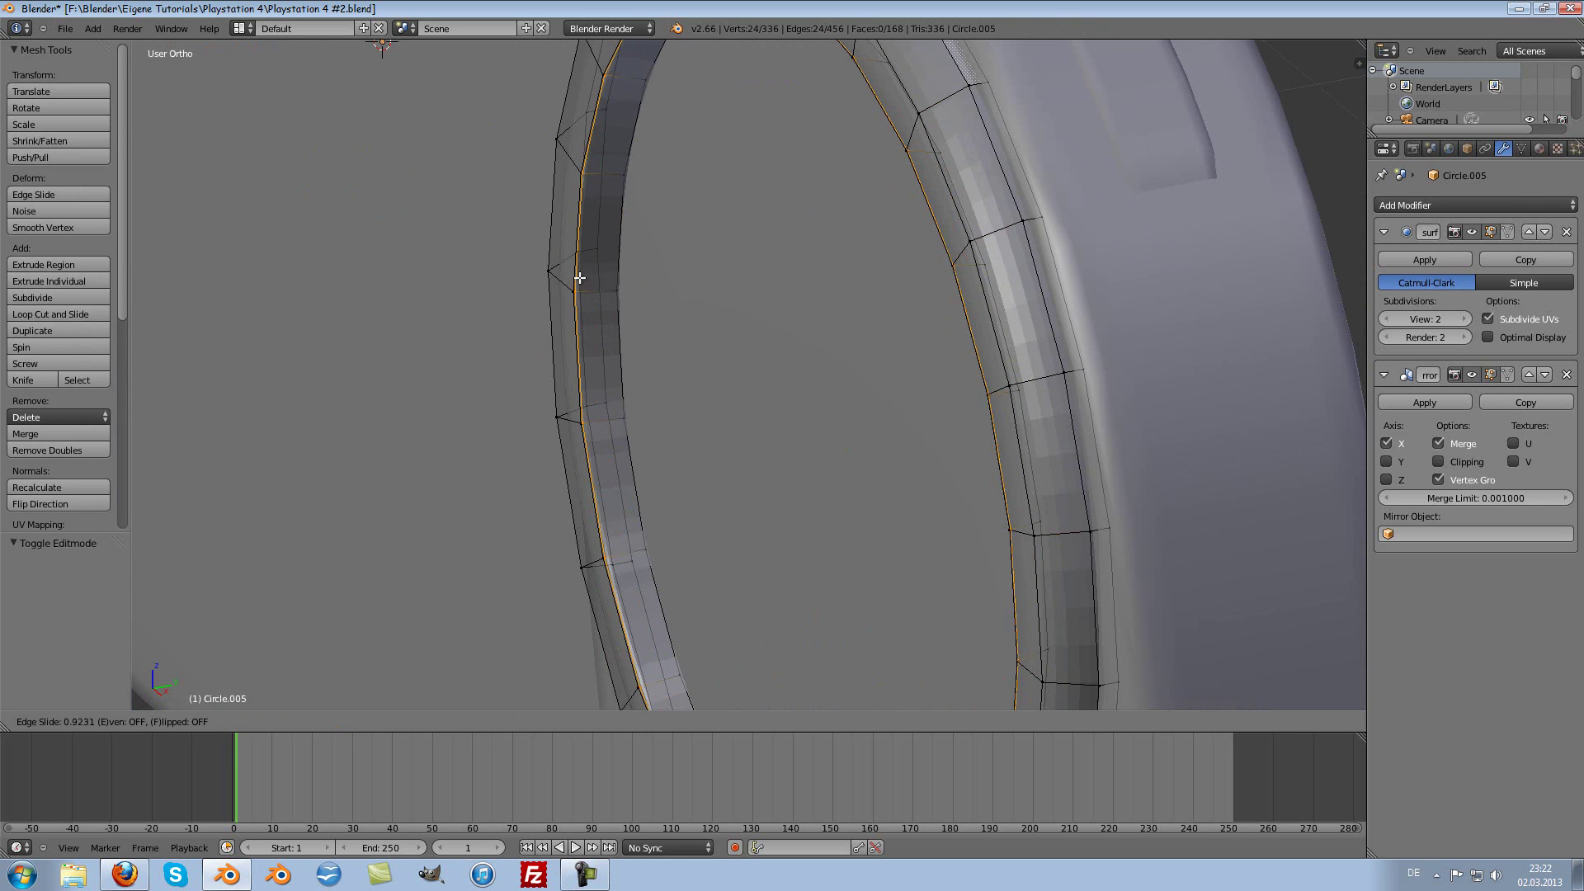
left_click(577, 274)
scroll(594, 279, "down", 3)
middle_click_drag(609, 283, 811, 298)
key("ctrl+r")
left_click(848, 195)
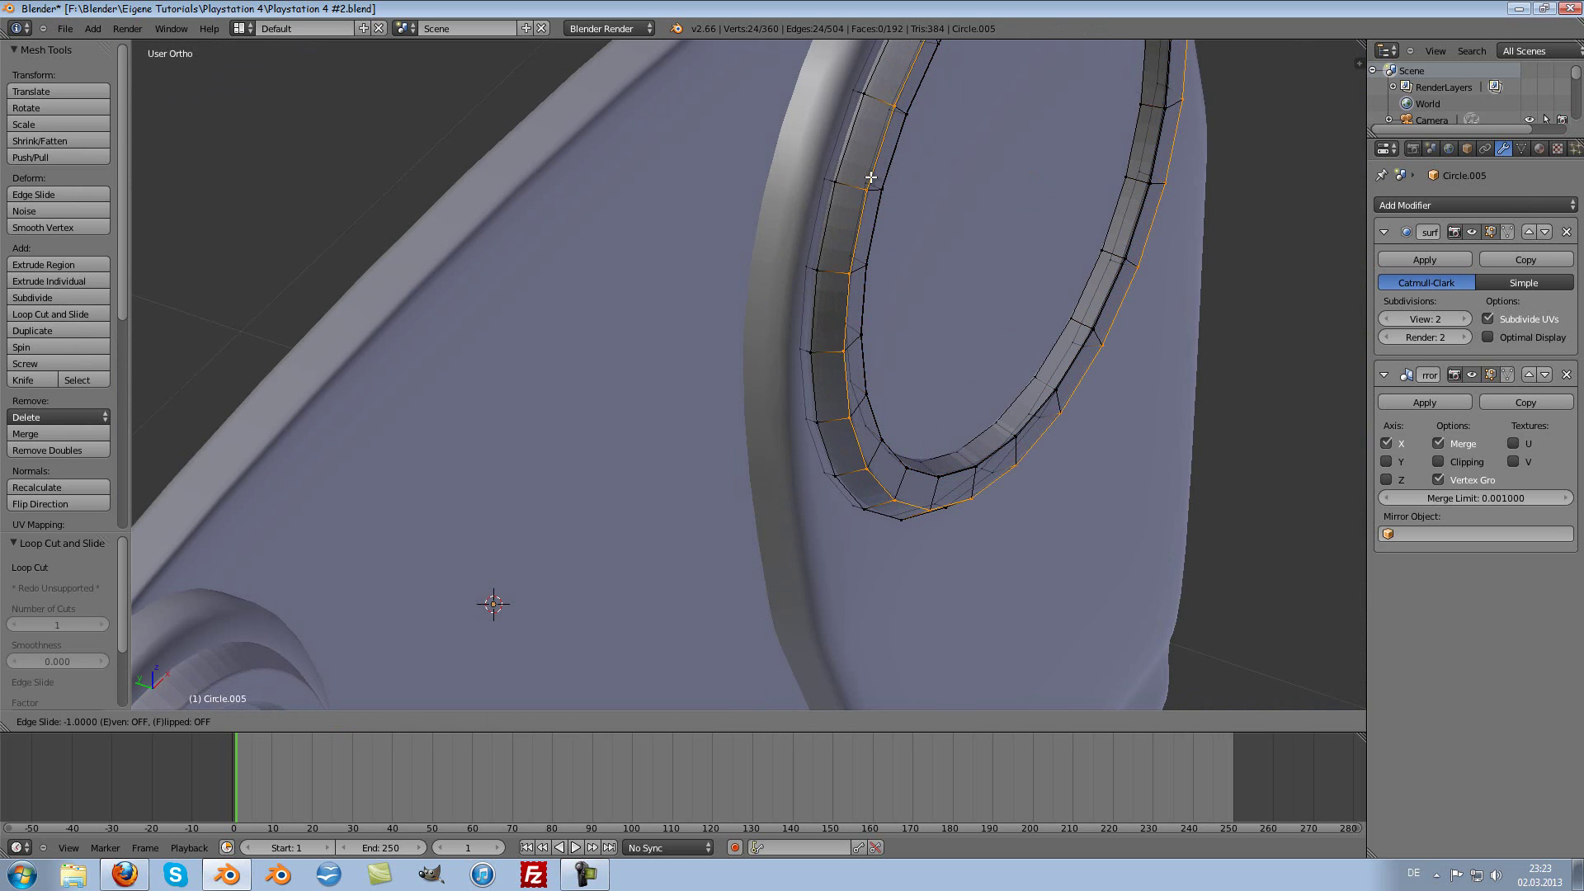
left_click(852, 169)
key("Tab")
Step: Add a third loop cut on the right ring and inspect the sharpened rims
scroll(825, 153, "down", 5)
middle_click_drag(822, 153, 856, 170)
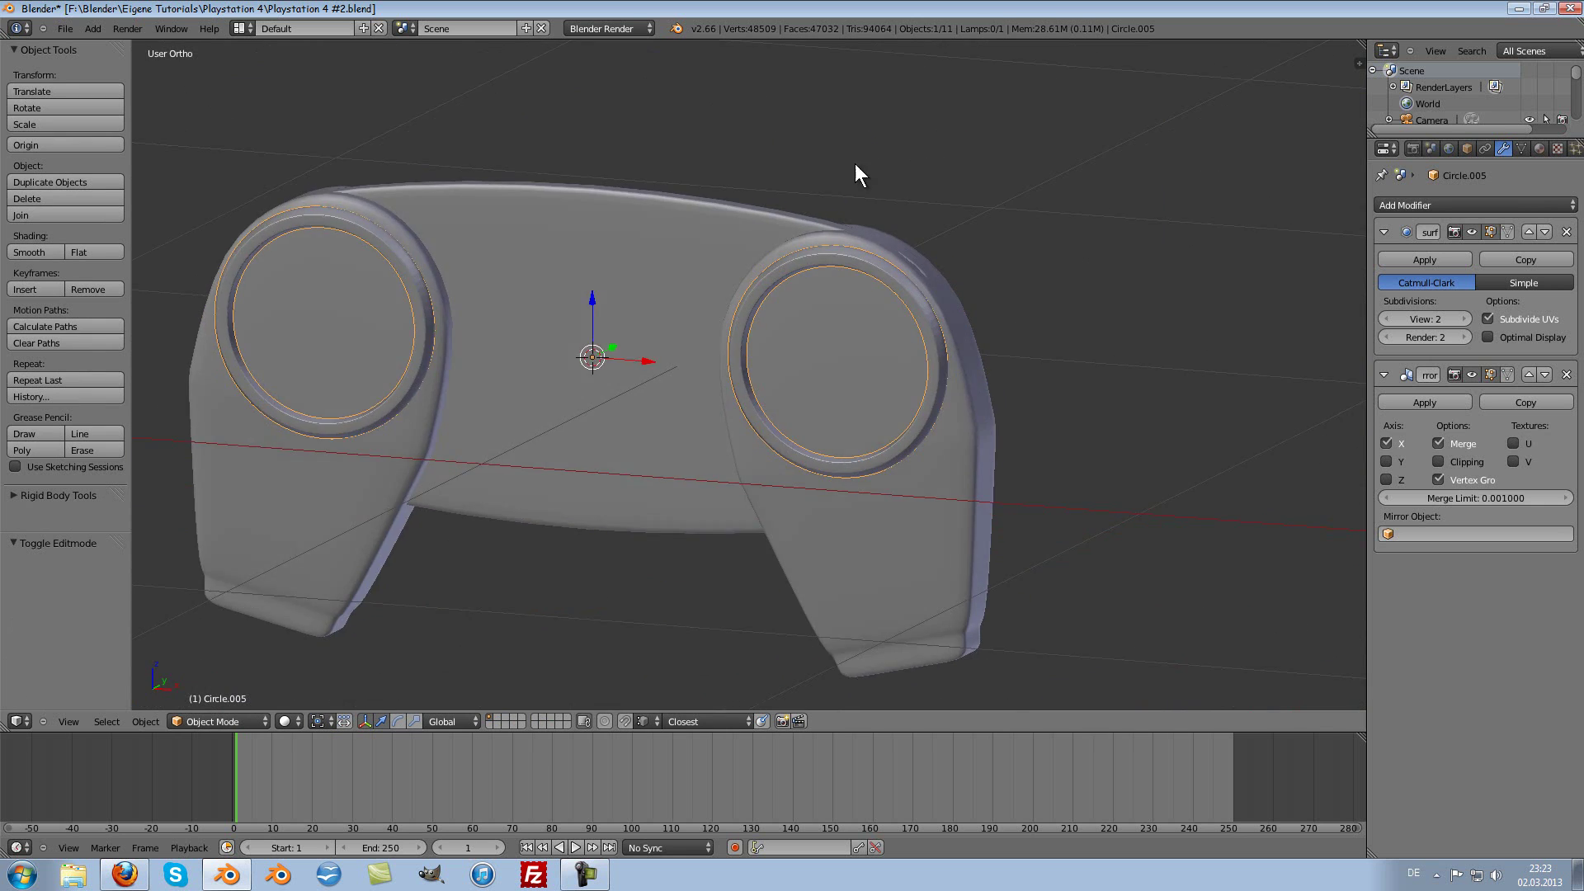
scroll(1030, 241, "up", 4)
middle_click_drag(1029, 240, 998, 248)
scroll(1152, 225, "up", 4)
key("Tab")
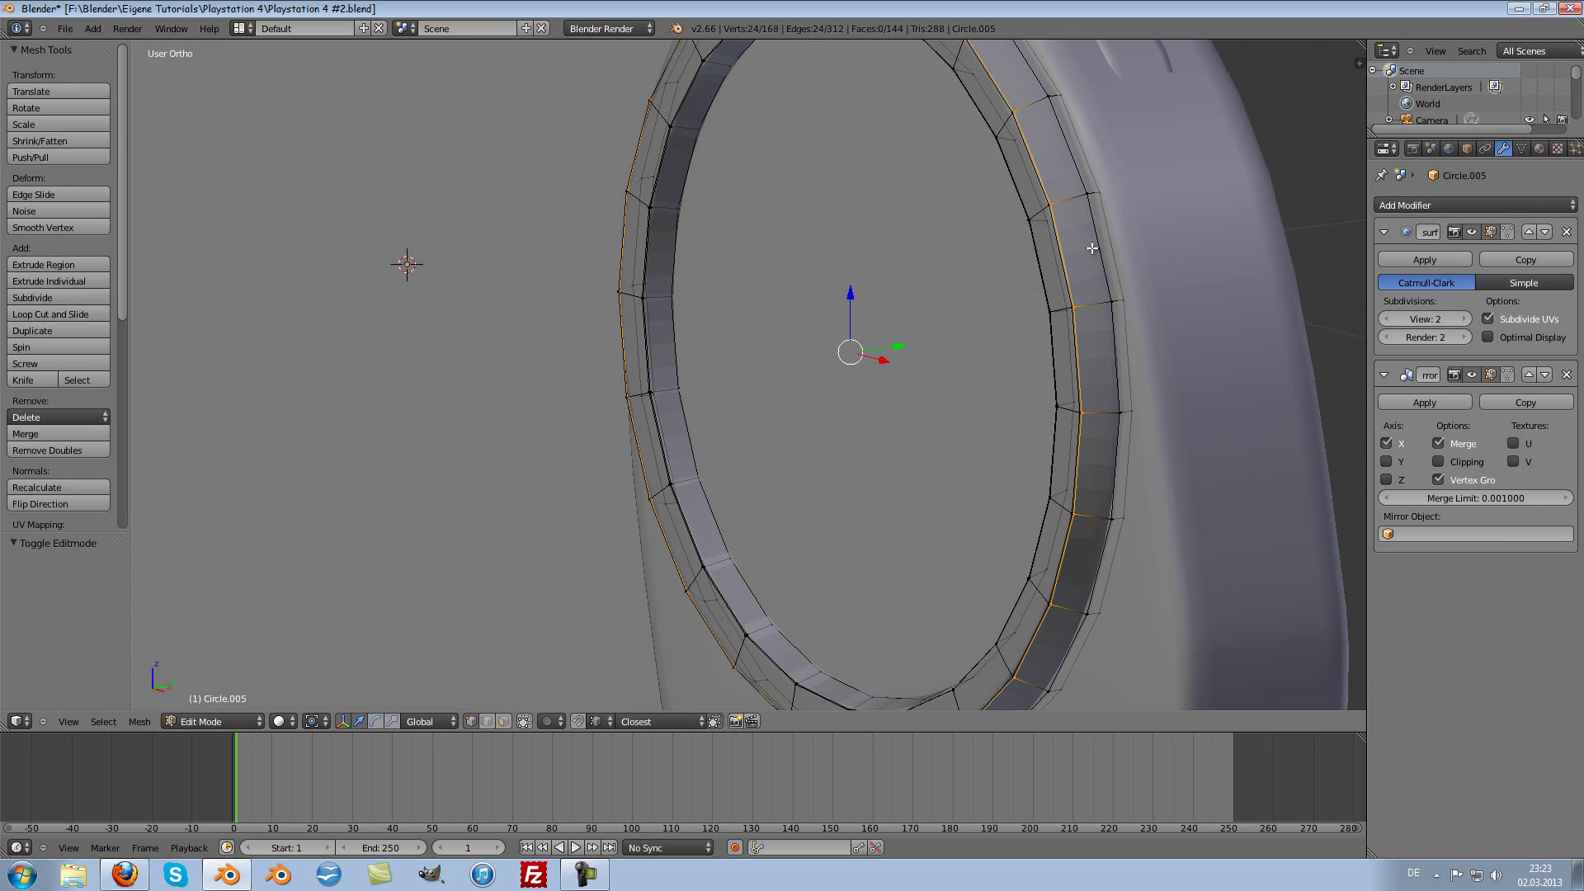
key("ctrl+r")
left_click(1101, 183)
left_click(1121, 255)
key("Tab")
scroll(1116, 261, "down", 3)
middle_click_drag(1111, 260, 1016, 211)
scroll(1132, 271, "up", 2)
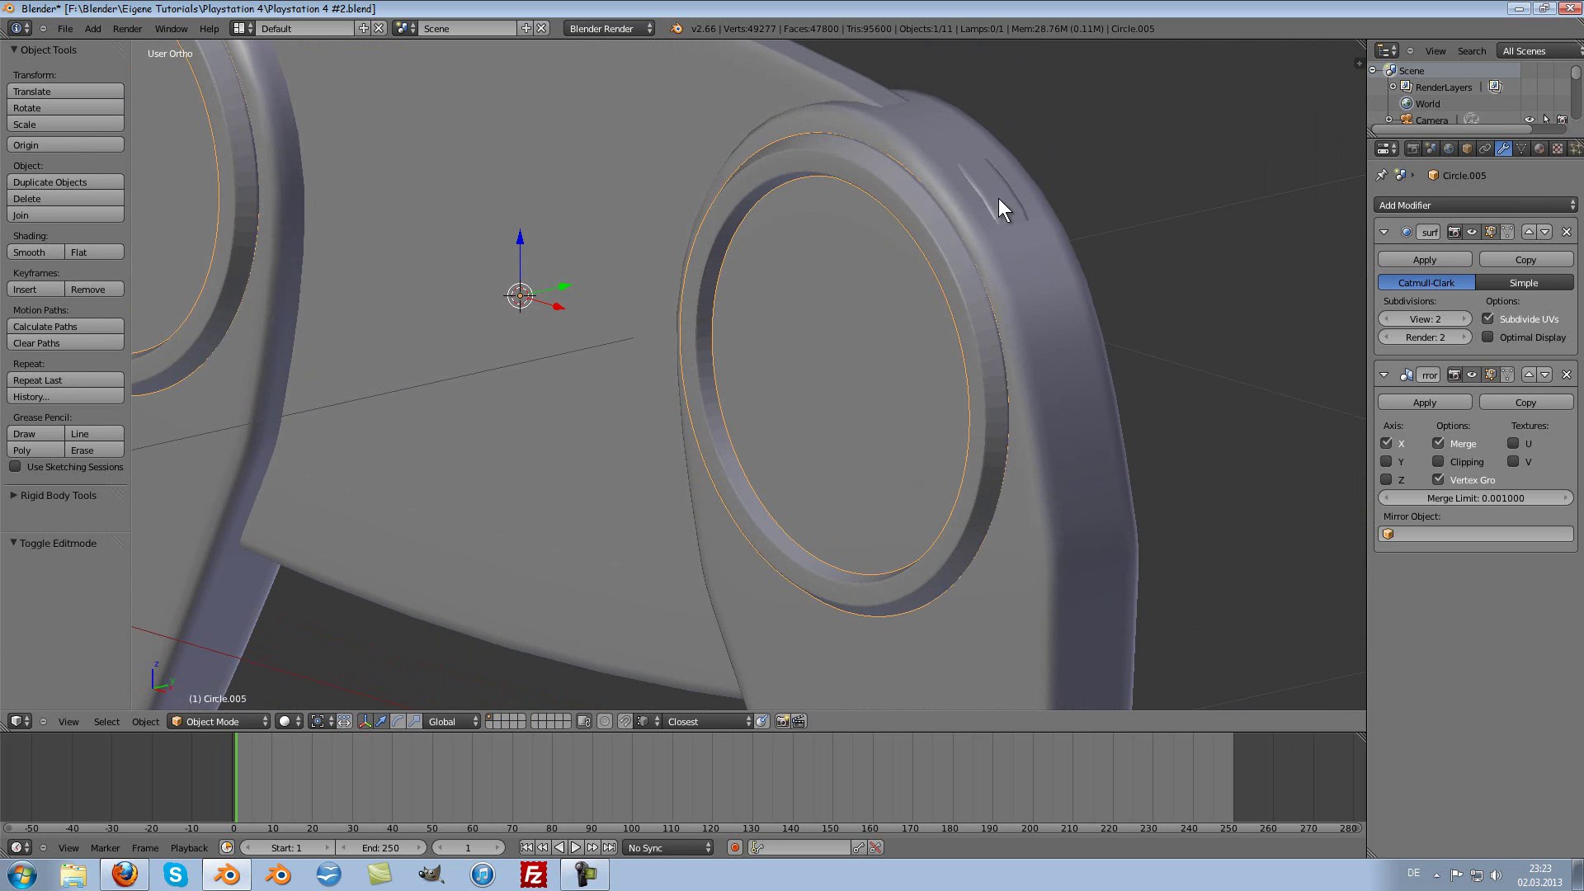
Step: Shift the entire grip mesh 0.0032 along X in front view
right_click(1025, 271)
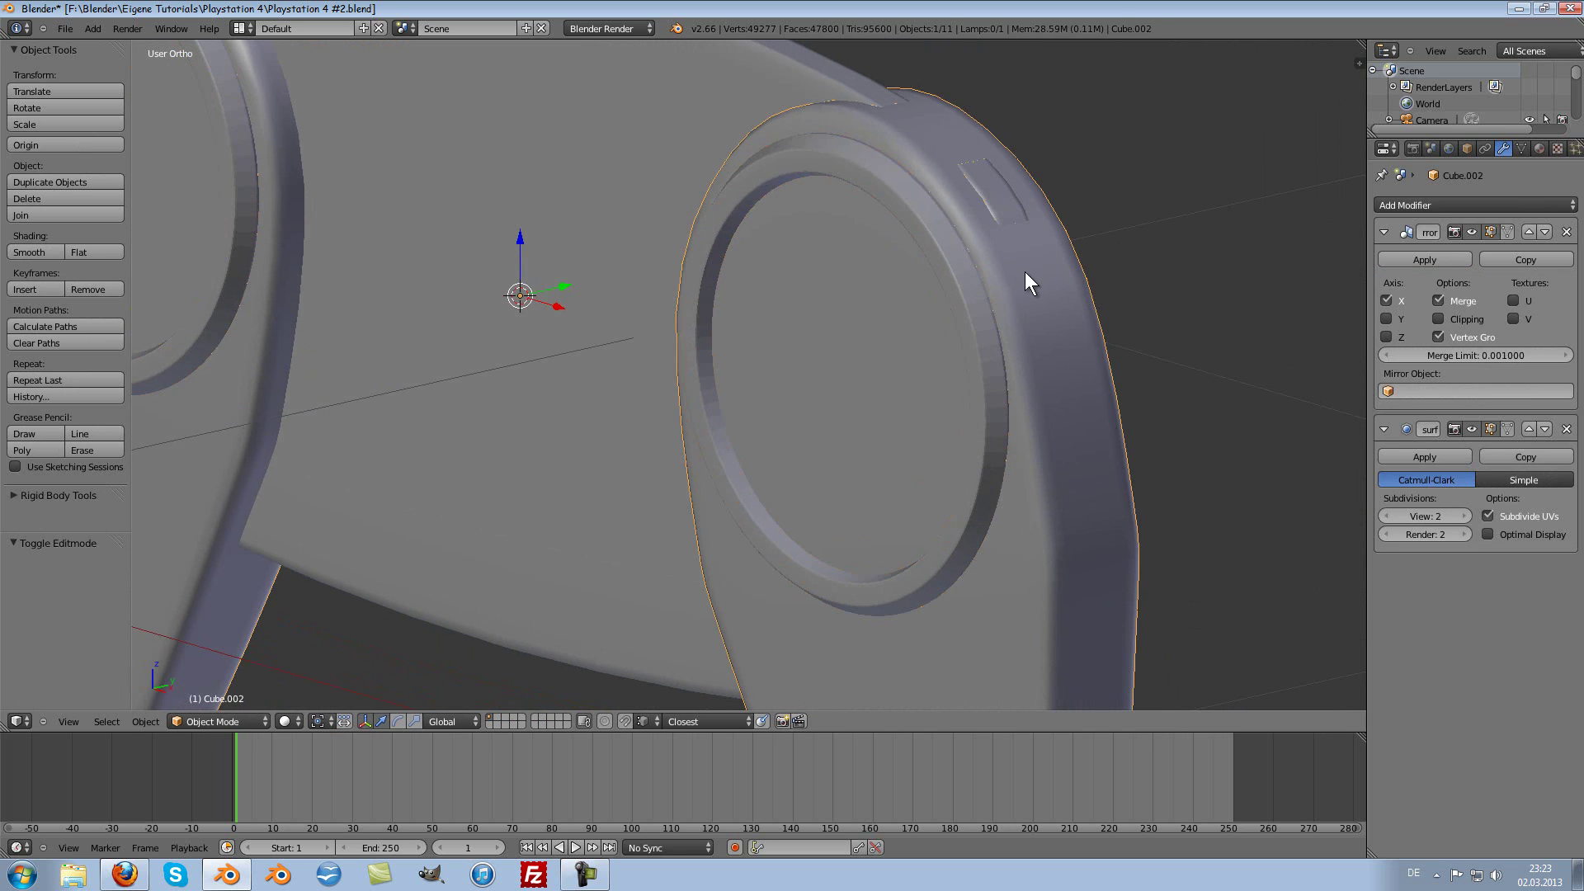
scroll(1024, 271, "down", 3)
middle_click_drag(1025, 270, 979, 234)
key("Tab")
scroll(980, 234, "up", 3)
scroll(1038, 261, "down", 2)
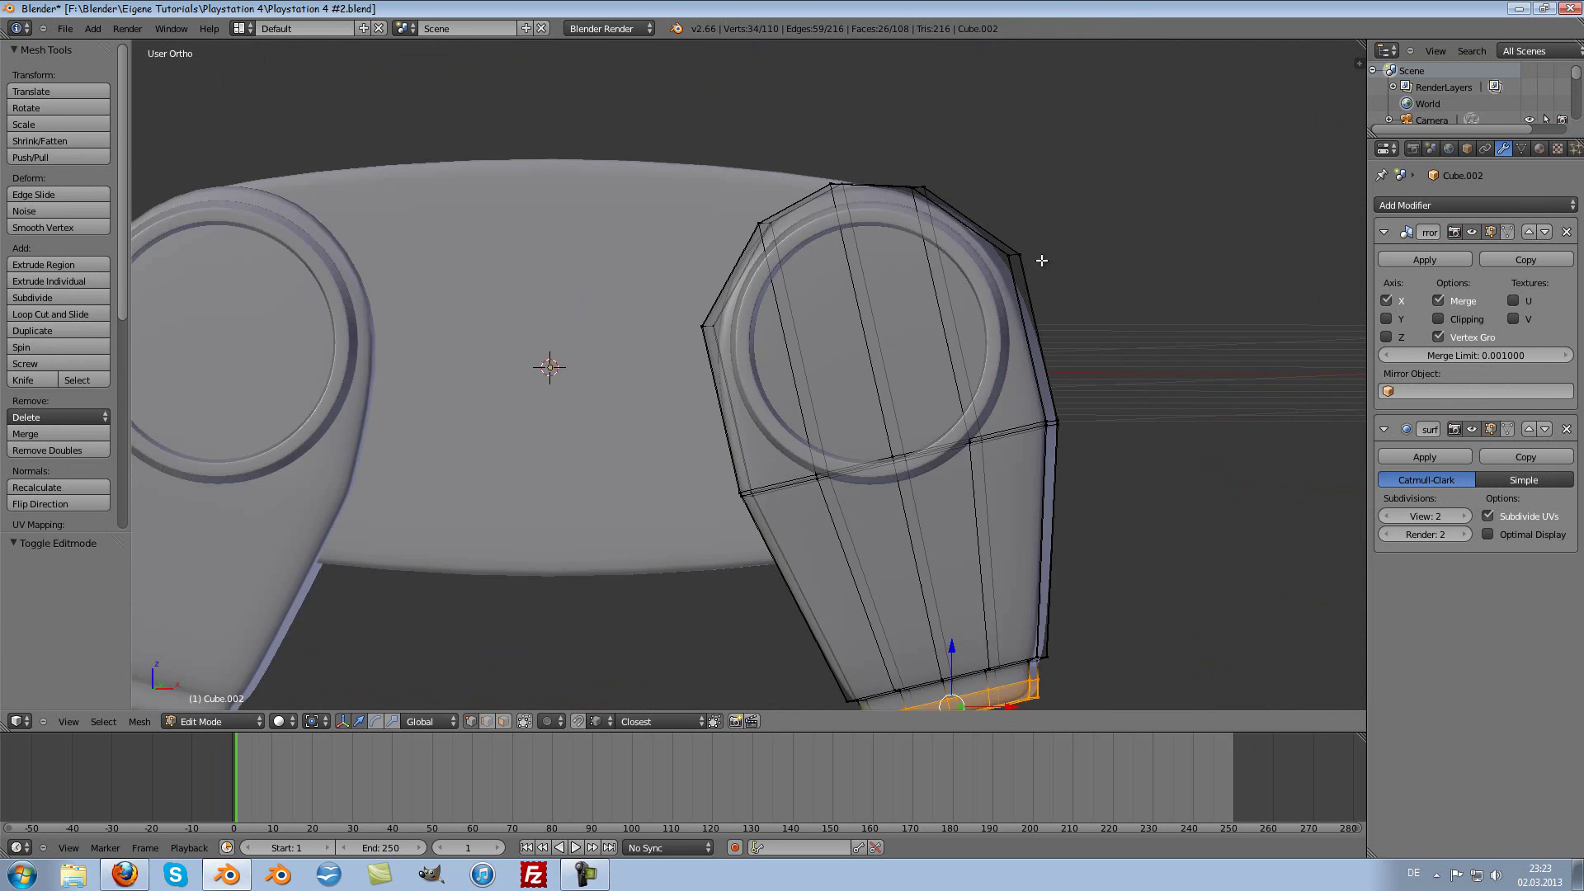
scroll(1038, 261, "down", 1)
key("a")
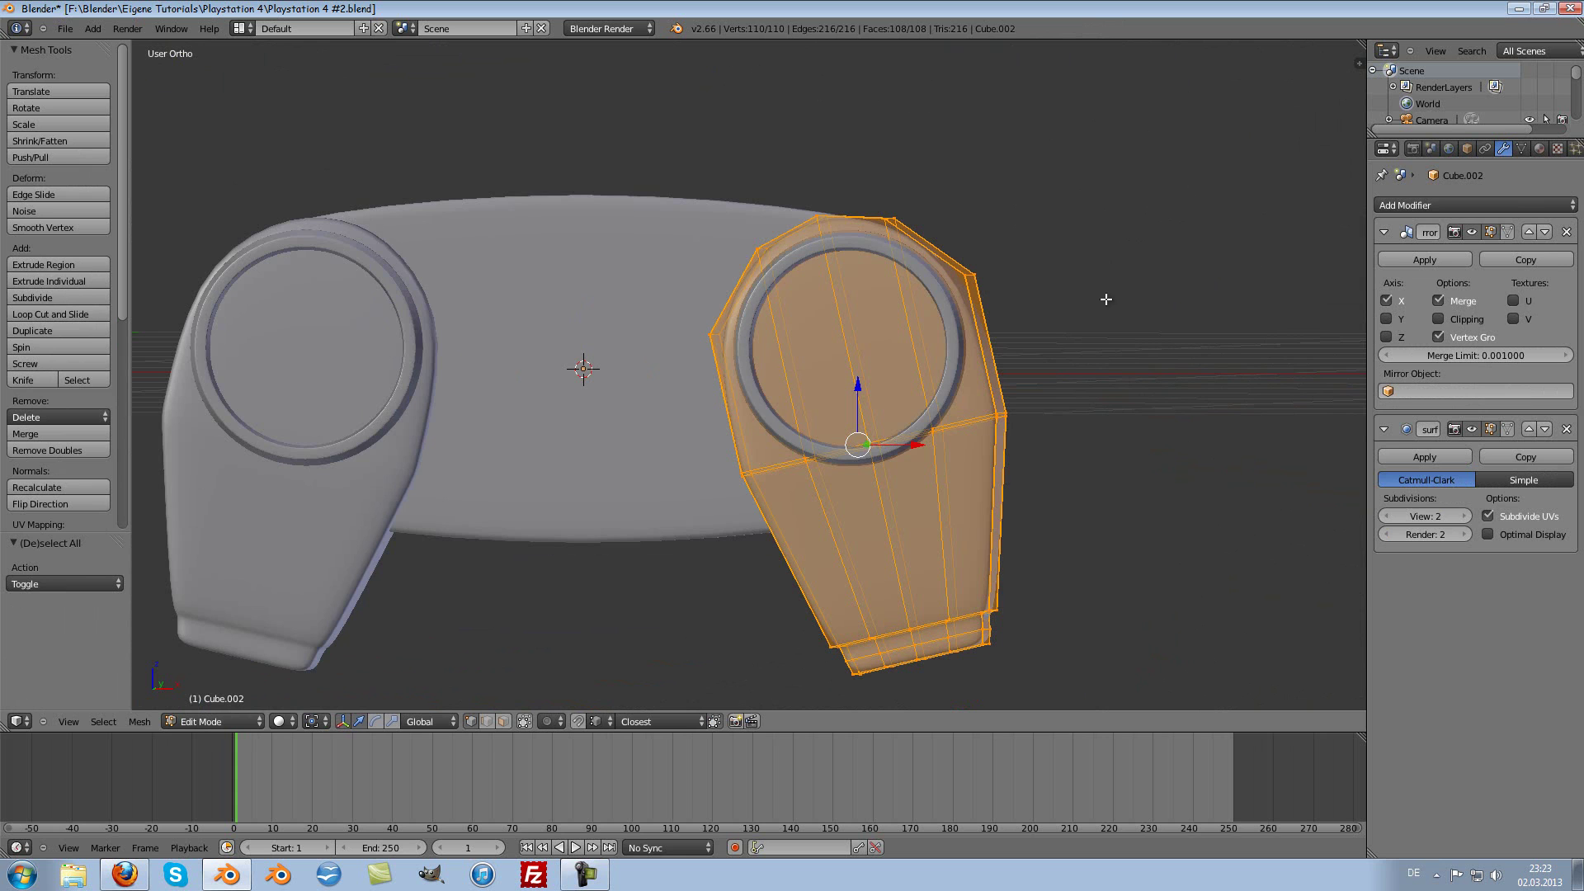
key("KP_1")
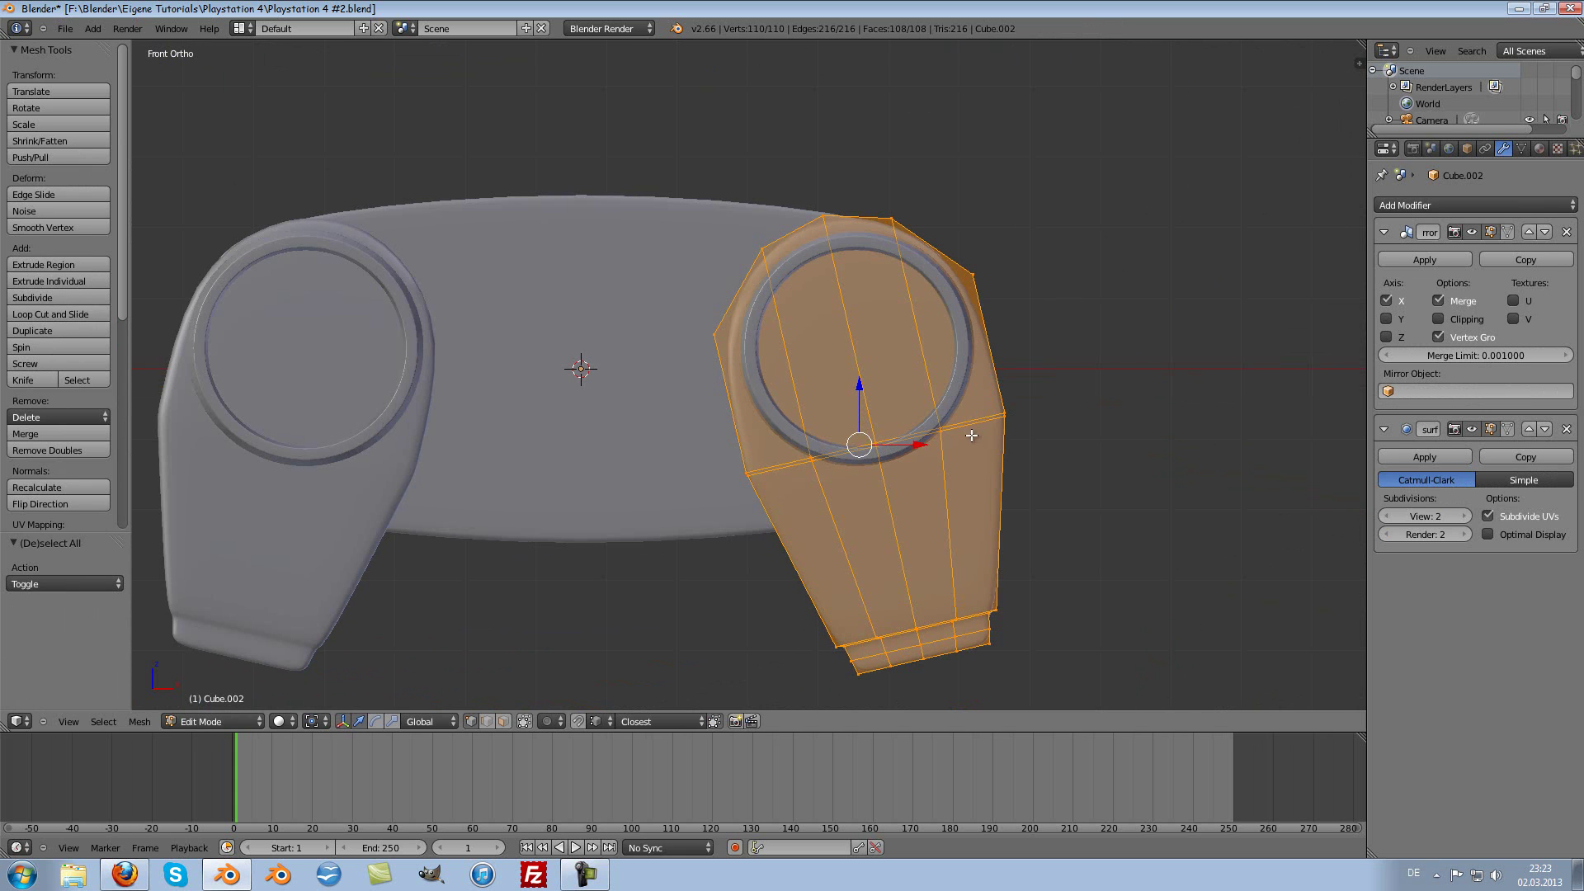
left_click_drag(930, 443, 944, 438)
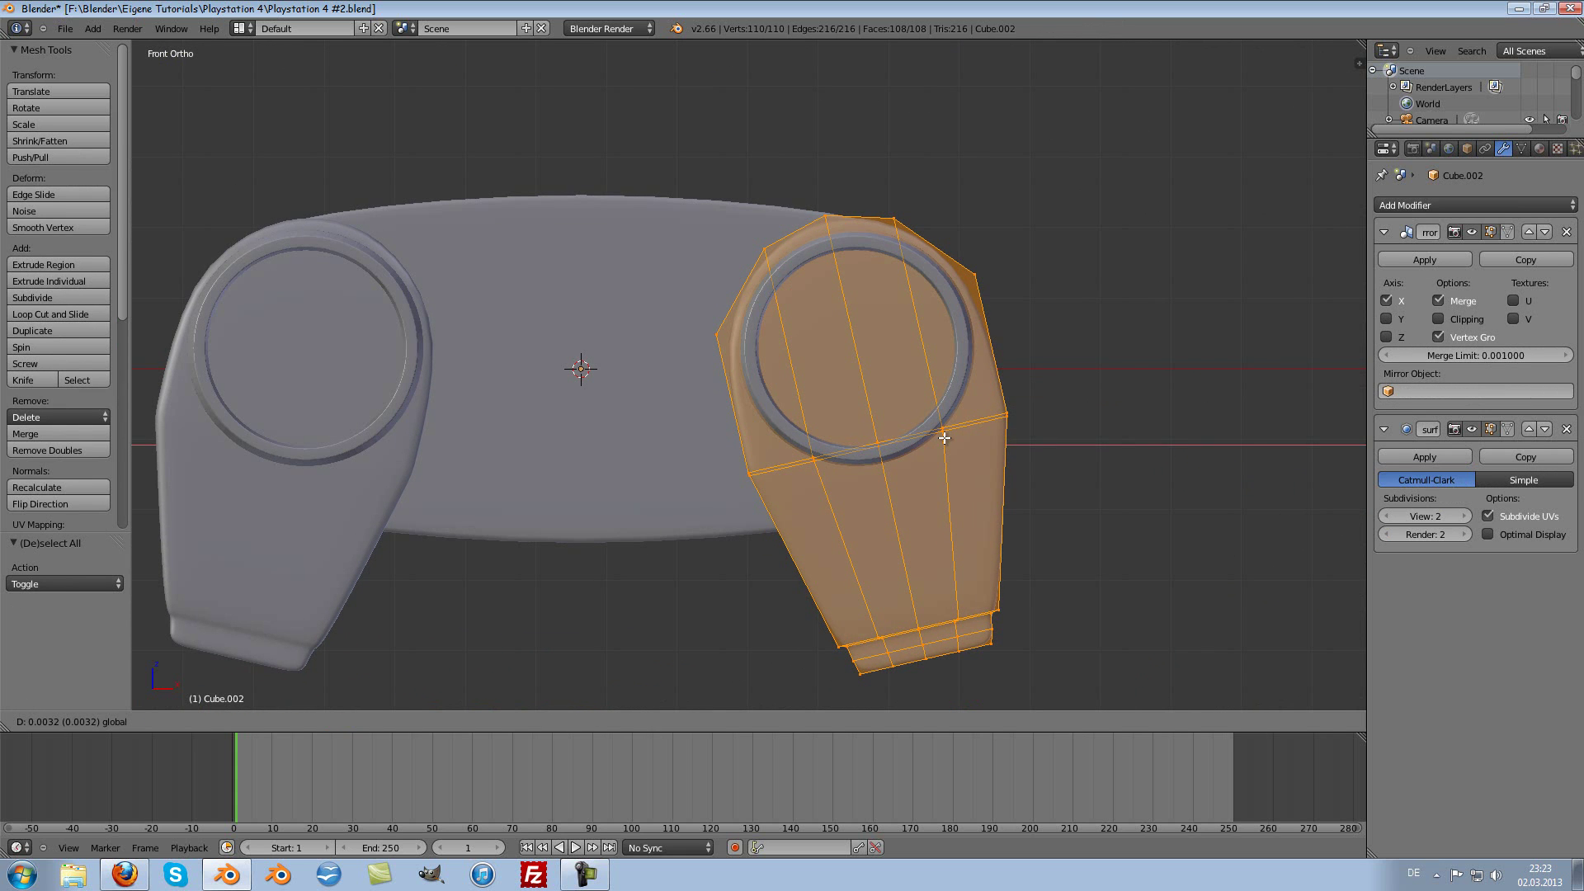
key("Tab")
Step: Check the controller from an angled and front view, then reselect the thumbstick rings
middle_click_drag(1154, 290, 1023, 321)
scroll(1023, 322, "up", 2)
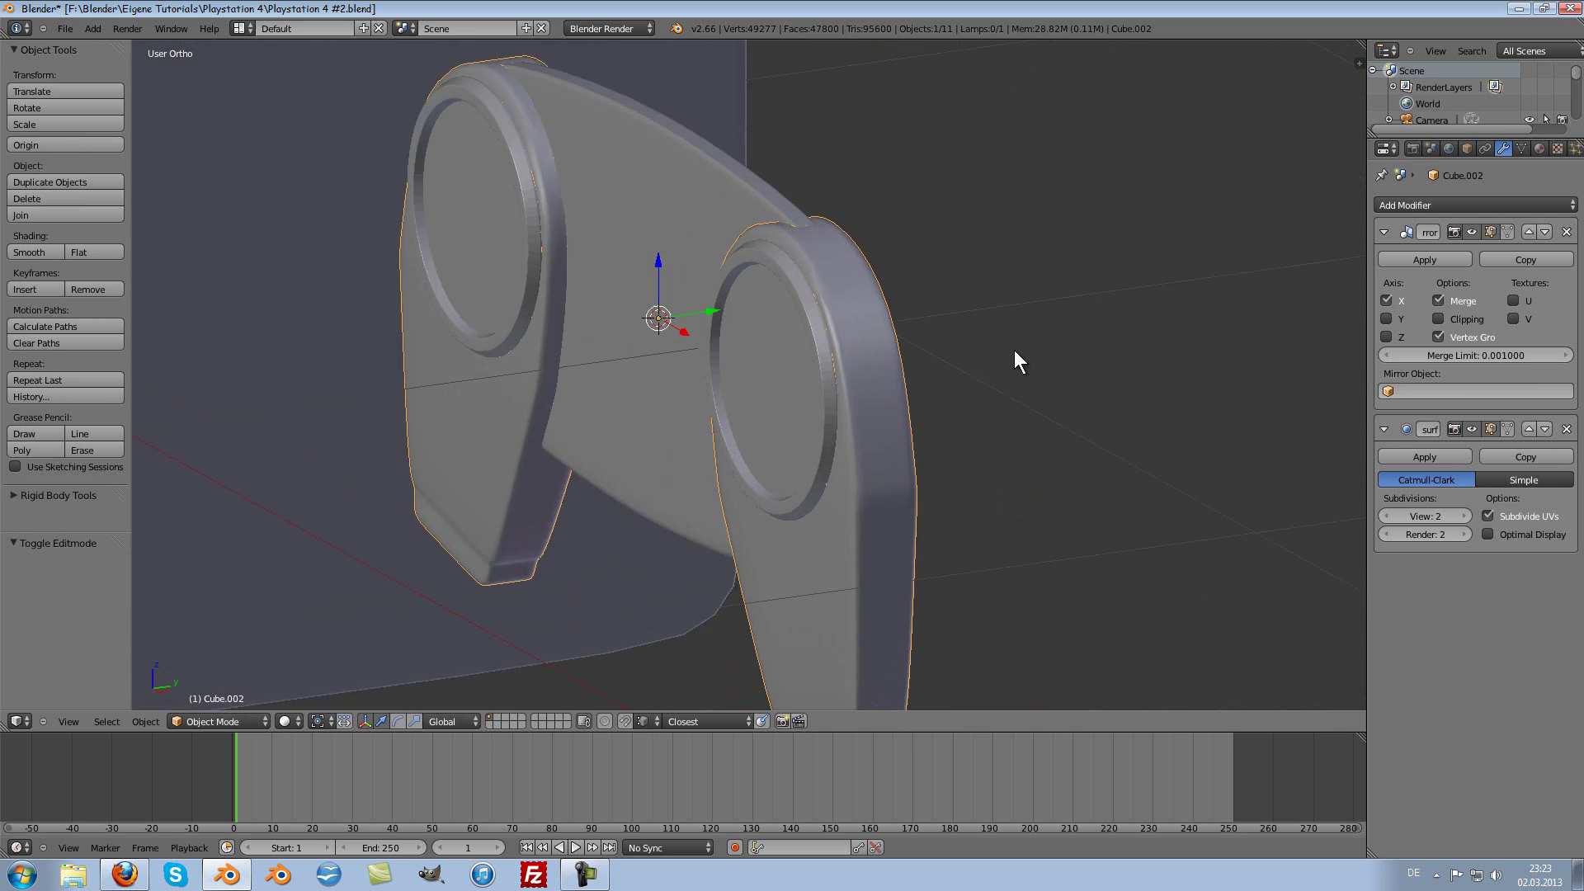
scroll(1112, 301, "up", 2)
key("KP_1")
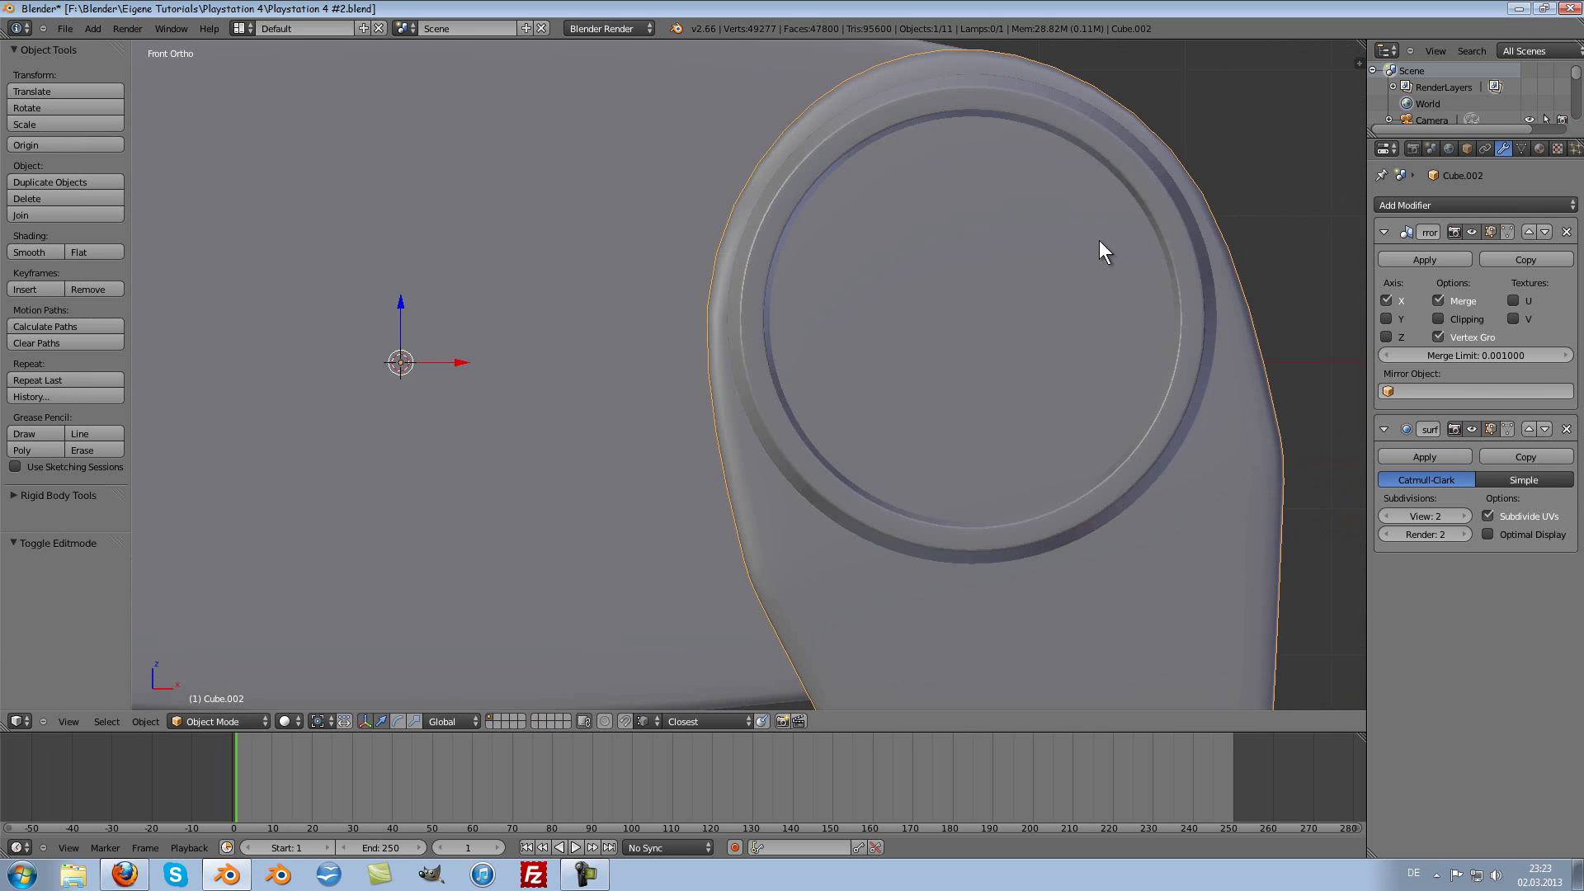
right_click(738, 337)
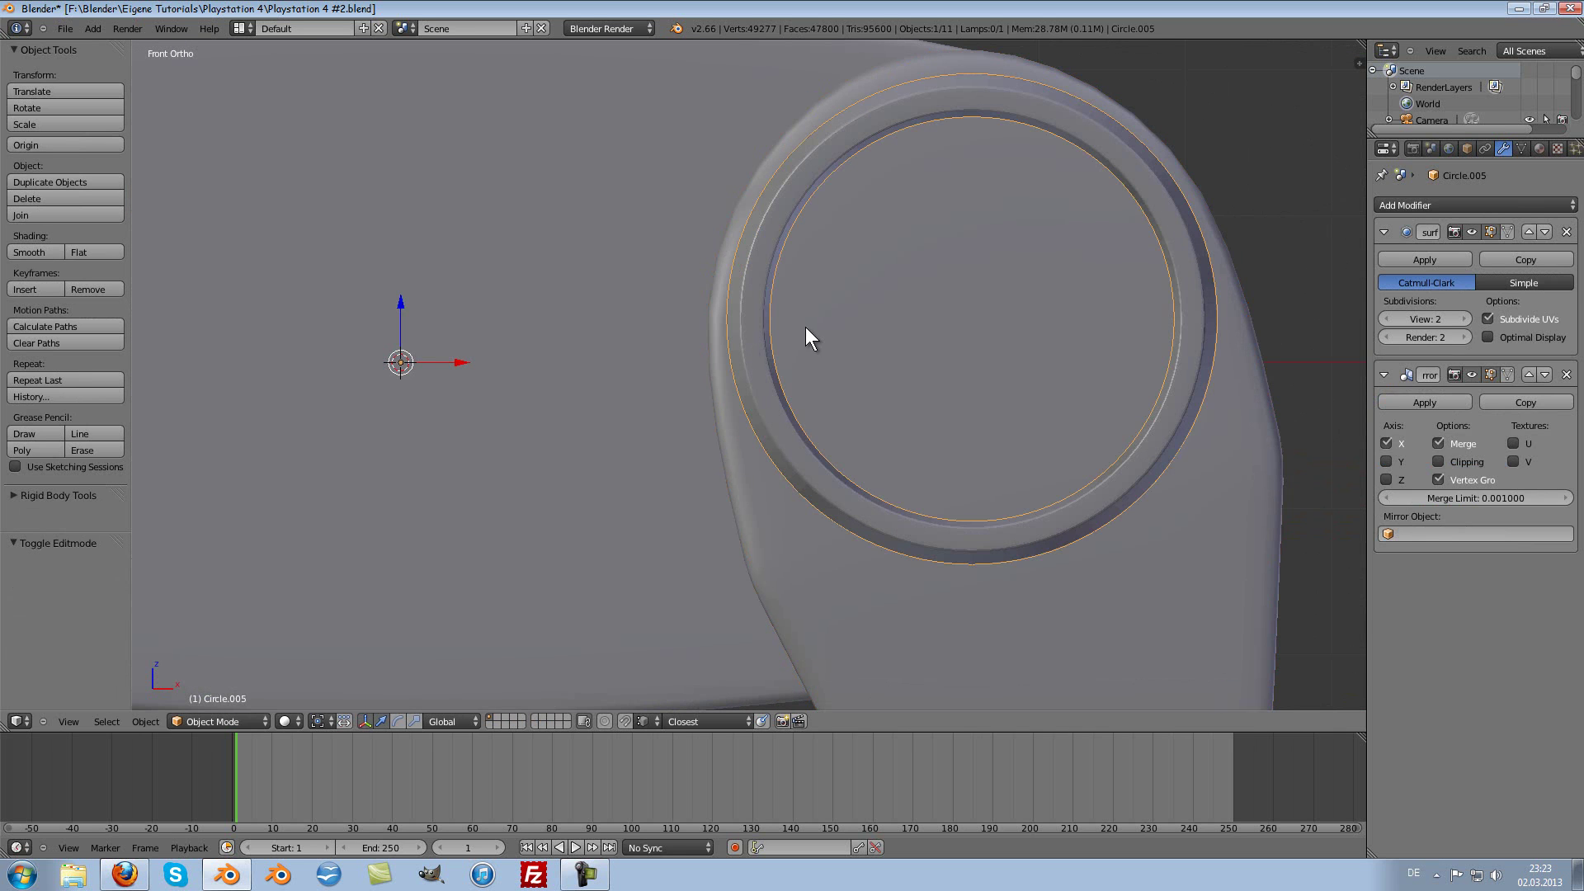
Step: Give the rings smooth shading and orbit up to view the controller's top
left_click(46, 250)
scroll(1152, 290, "down", 3)
mouse_move(1087, 282)
middle_mouse_down()
mouse_move(952, 254)
mouse_move(961, 292)
middle_mouse_up()
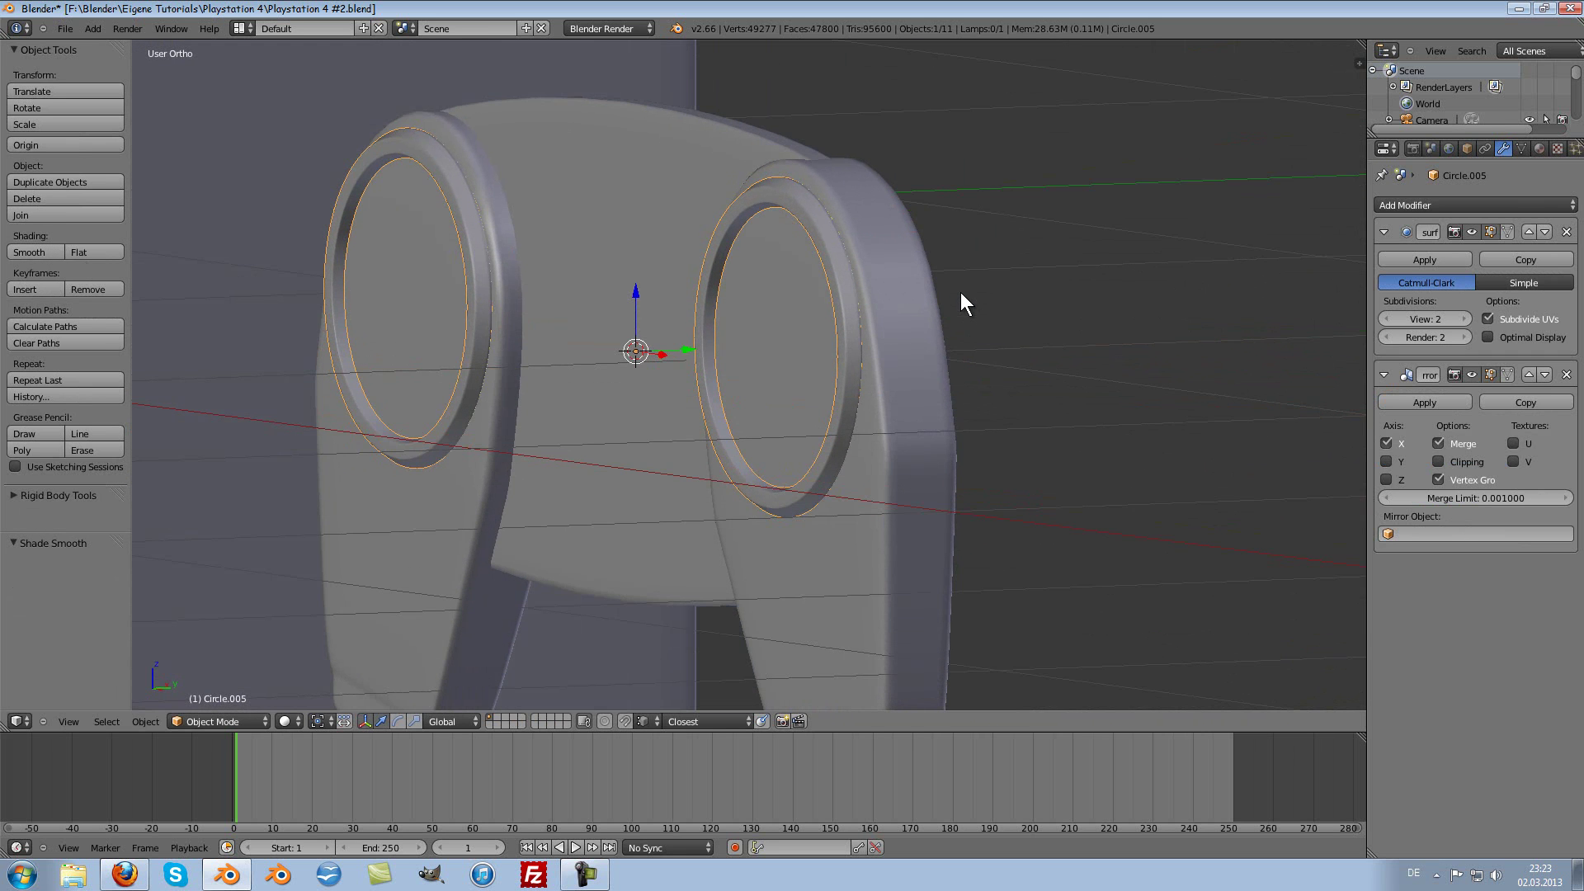
scroll(960, 292, "up", 4)
mouse_move(929, 231)
middle_mouse_down()
mouse_move(903, 369)
mouse_move(957, 216)
middle_mouse_up()
Step: Edge-slide one edge loop along the right thumbstick ring
key("Tab")
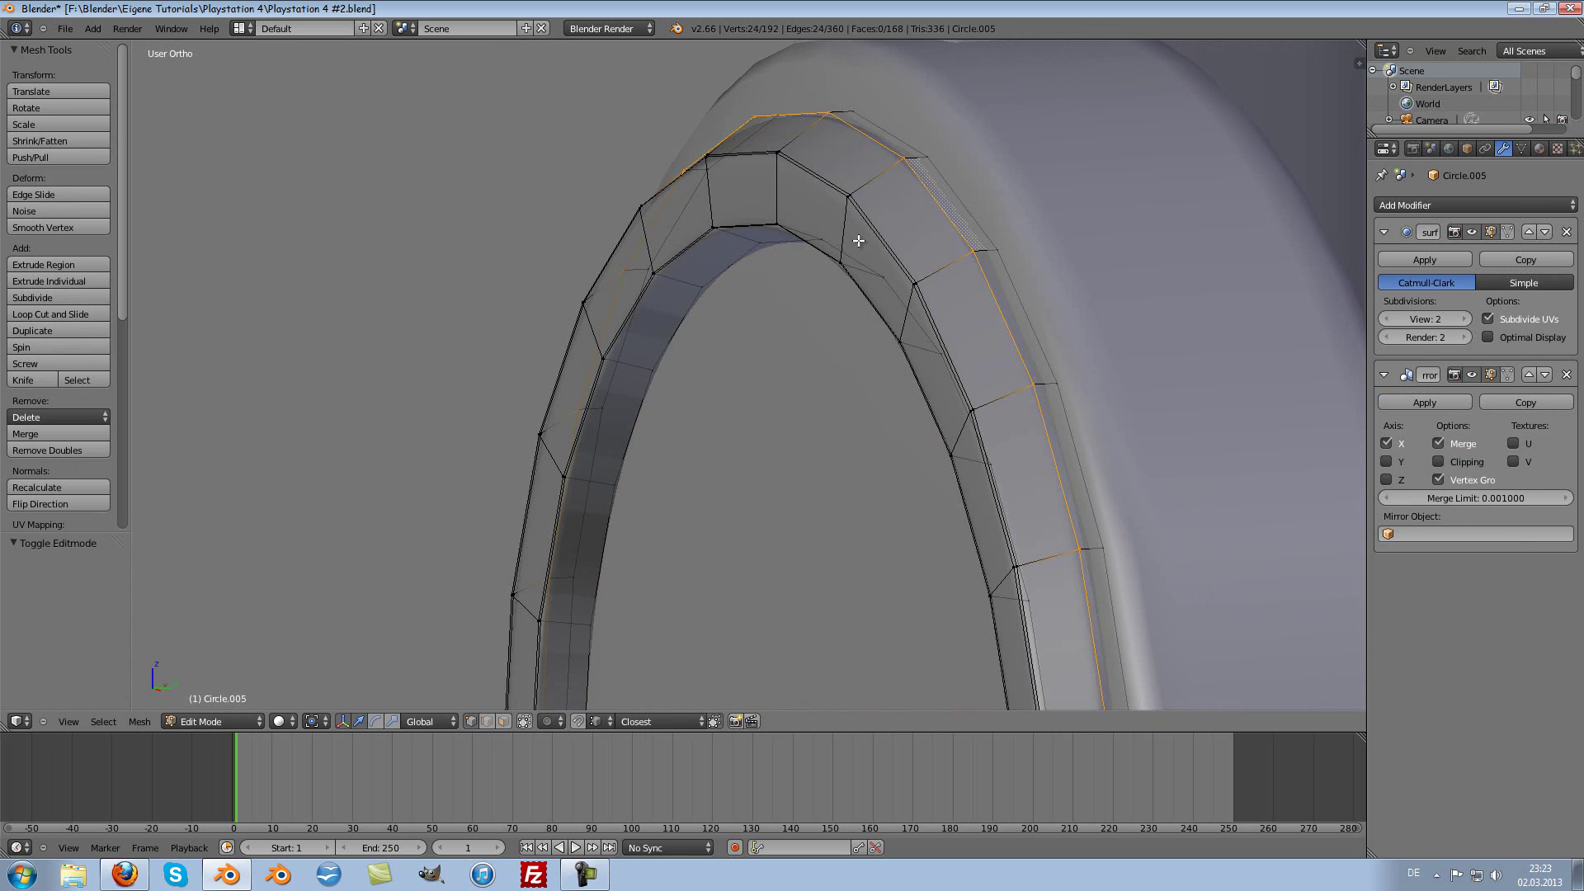
right_click(872, 225, "alt")
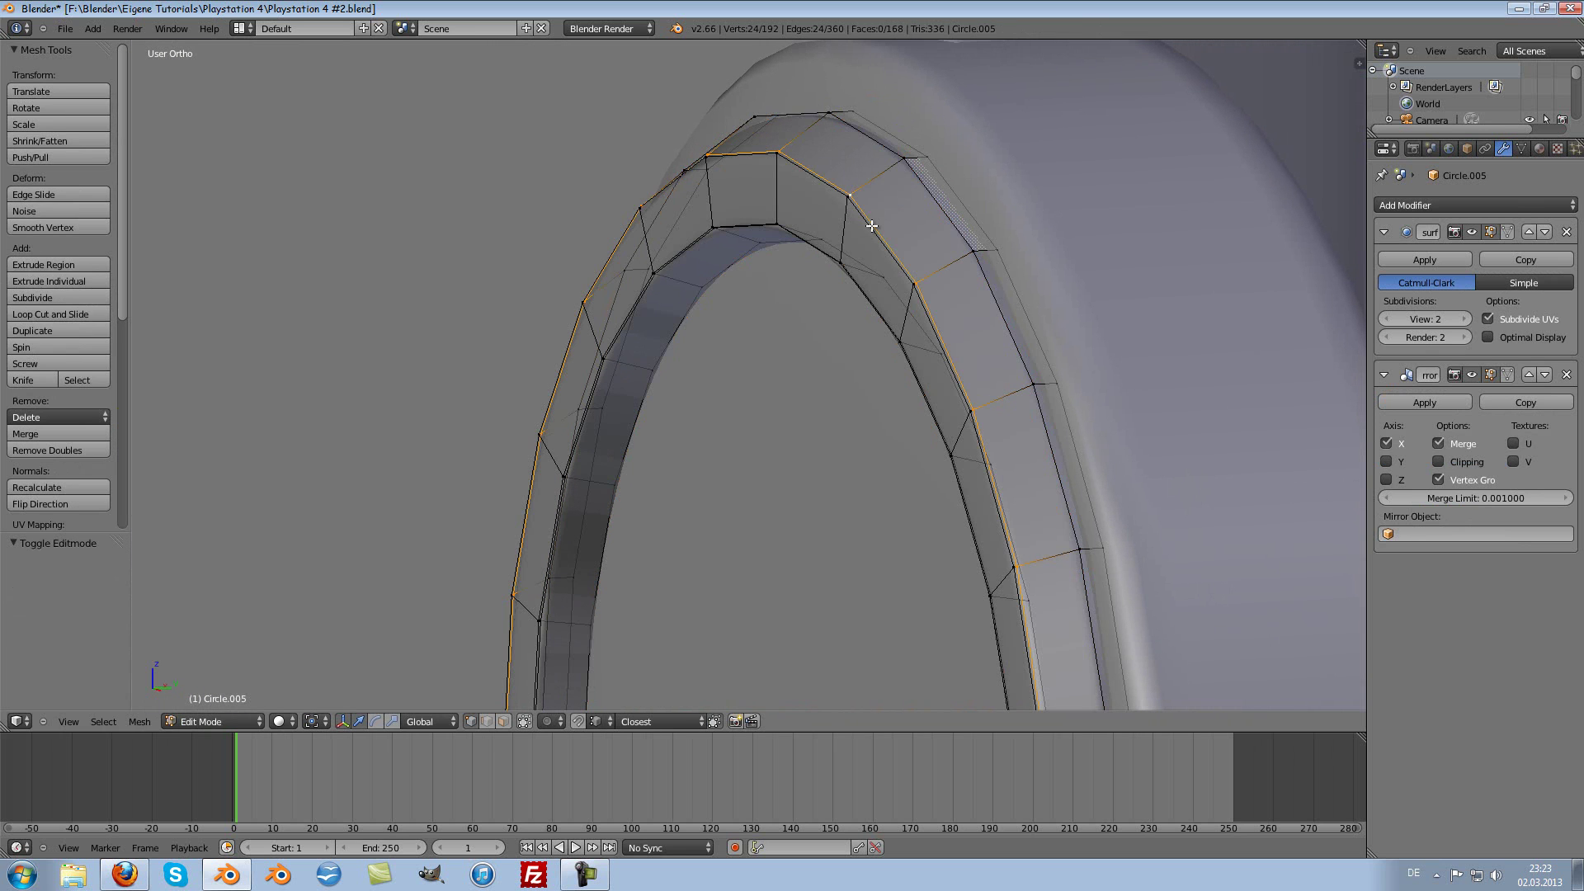
key("ctrl+e")
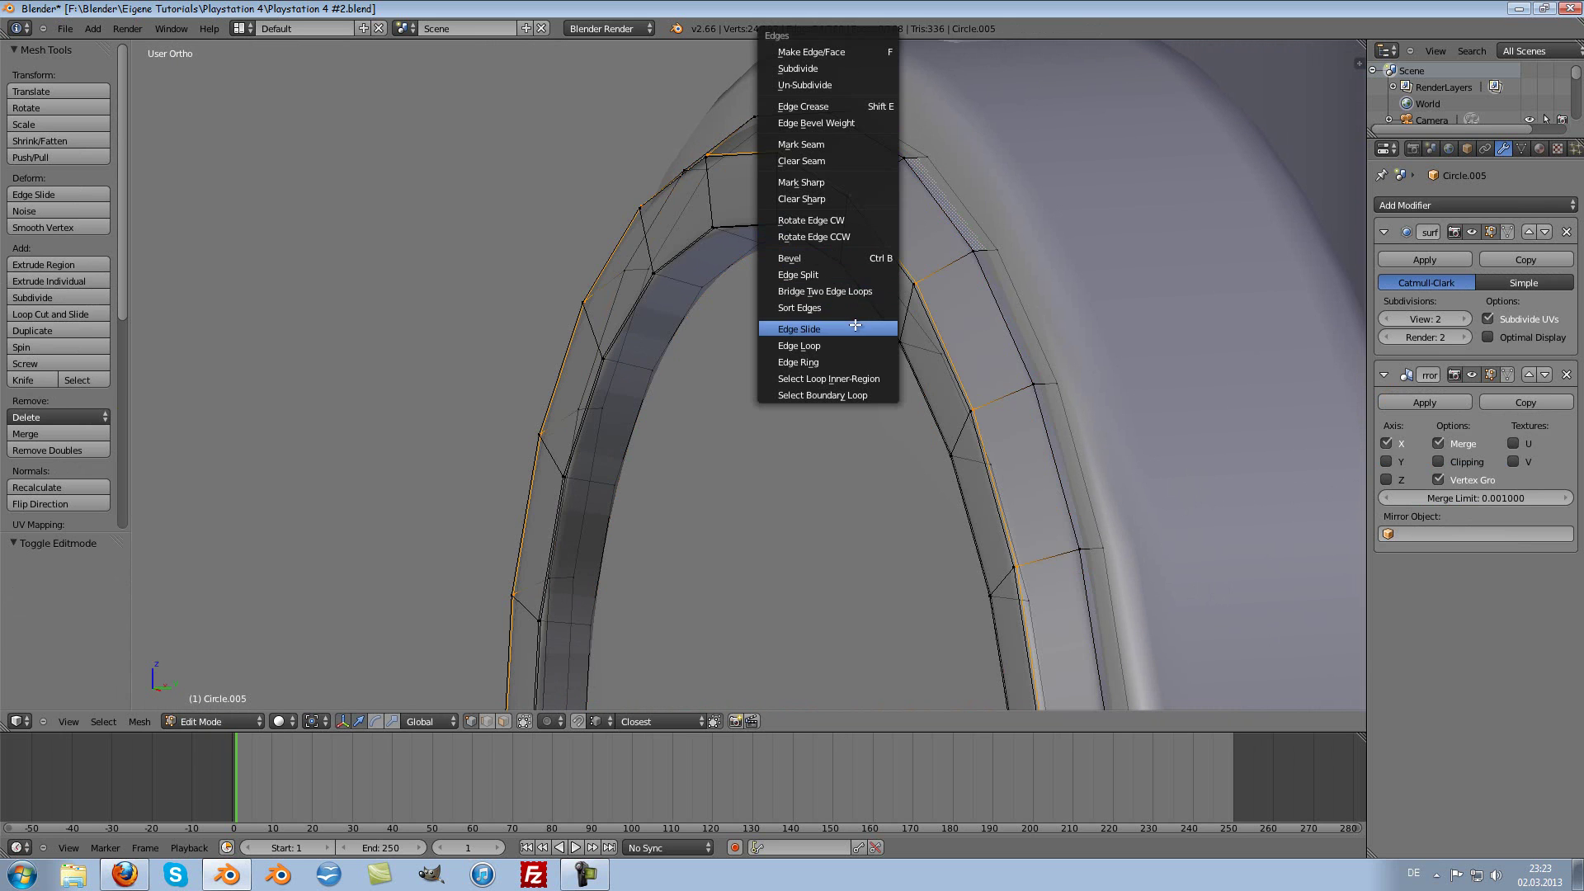
left_click(855, 327)
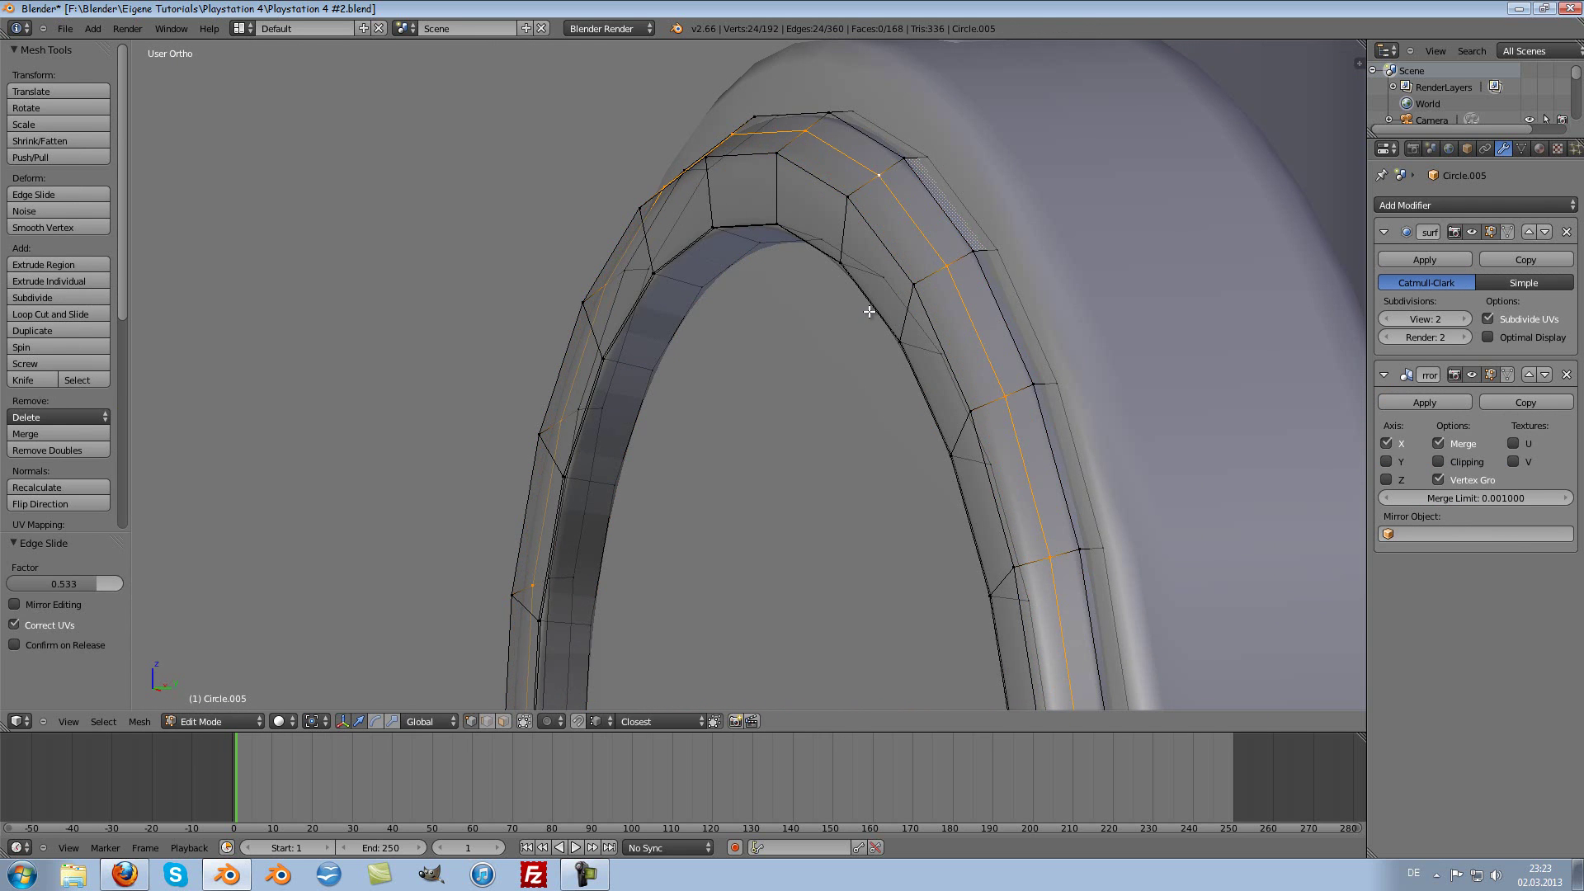
key("Tab")
Step: Orbit and zoom around the ring, ending in the front orthographic view
middle_click_drag(869, 312, 1010, 317)
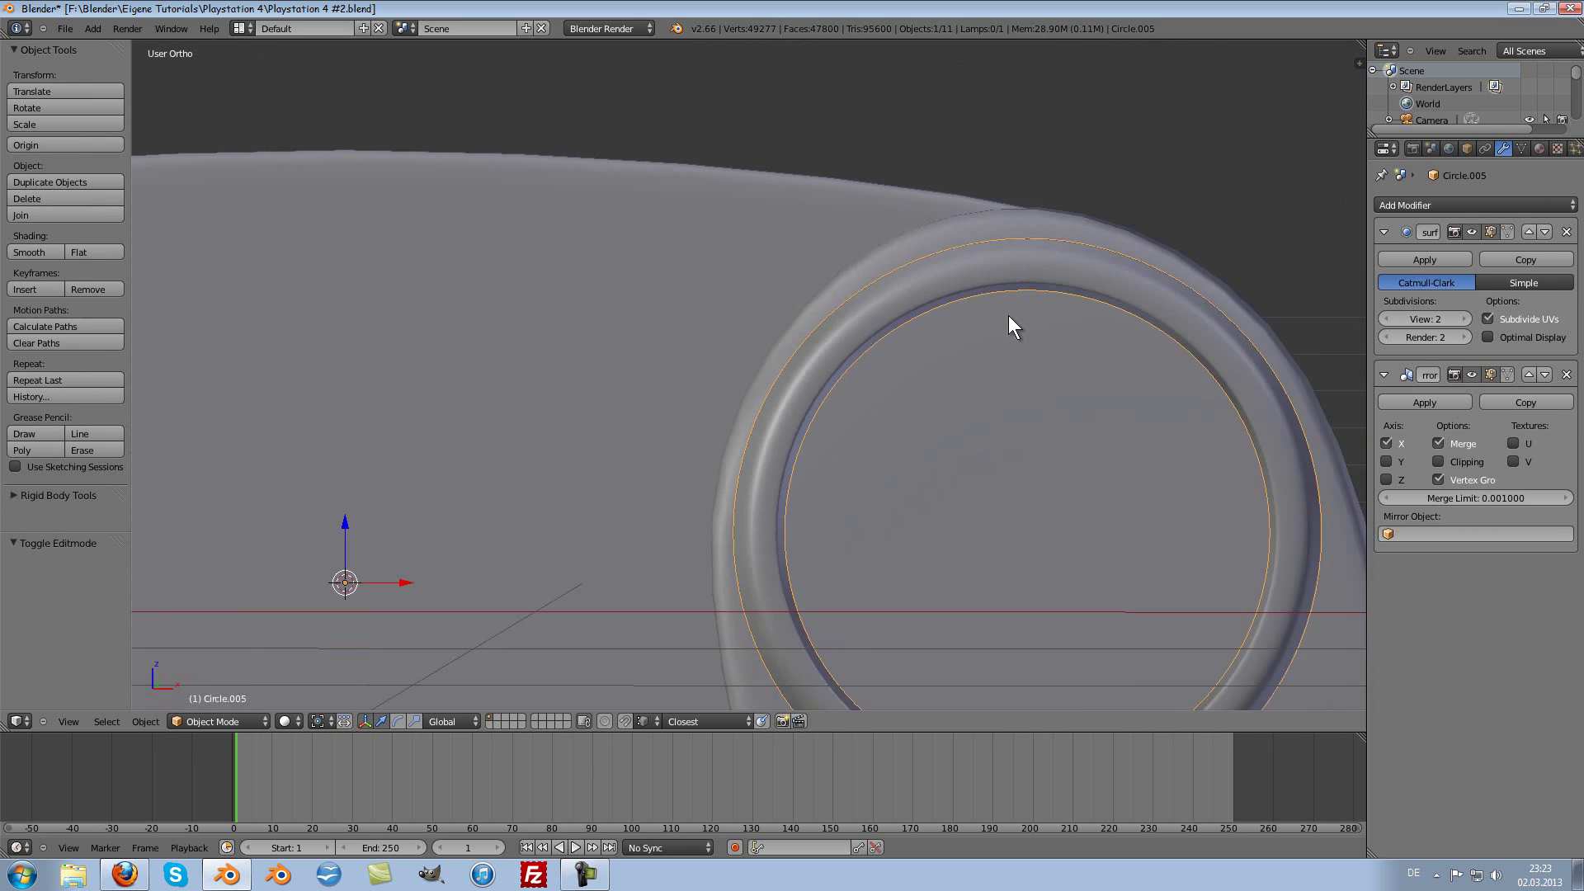
scroll(1008, 315, "down", 3)
scroll(1008, 314, "down", 3)
mouse_move(904, 335)
middle_mouse_down()
mouse_move(840, 361)
mouse_move(888, 353)
middle_mouse_up()
scroll(887, 353, "up", 5)
scroll(1067, 292, "up", 2)
scroll(1130, 278, "up", 2)
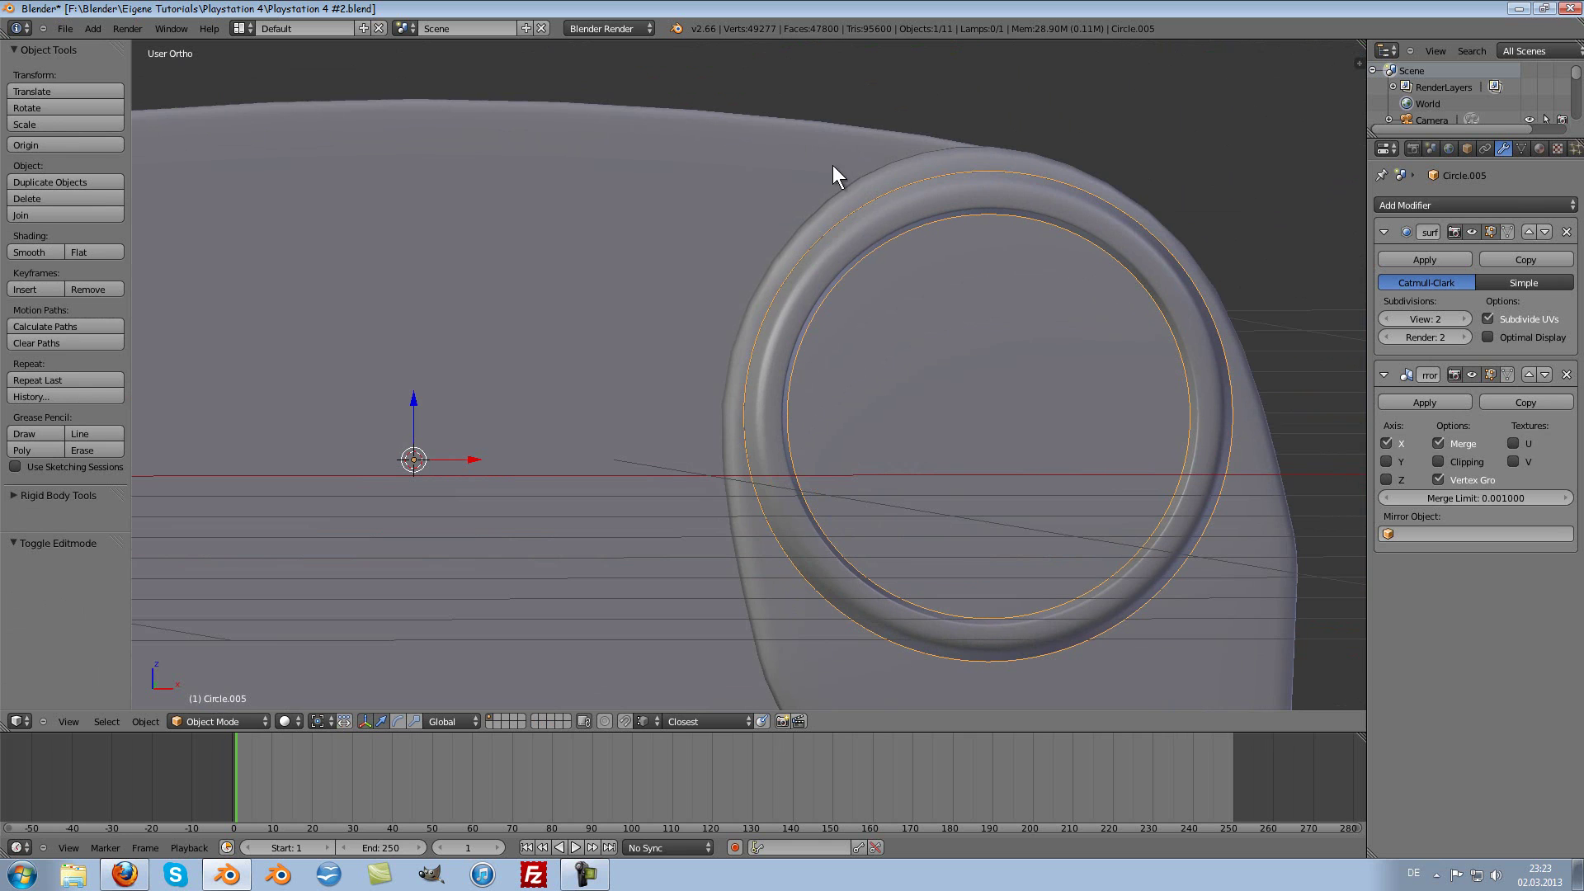
key("KP_1")
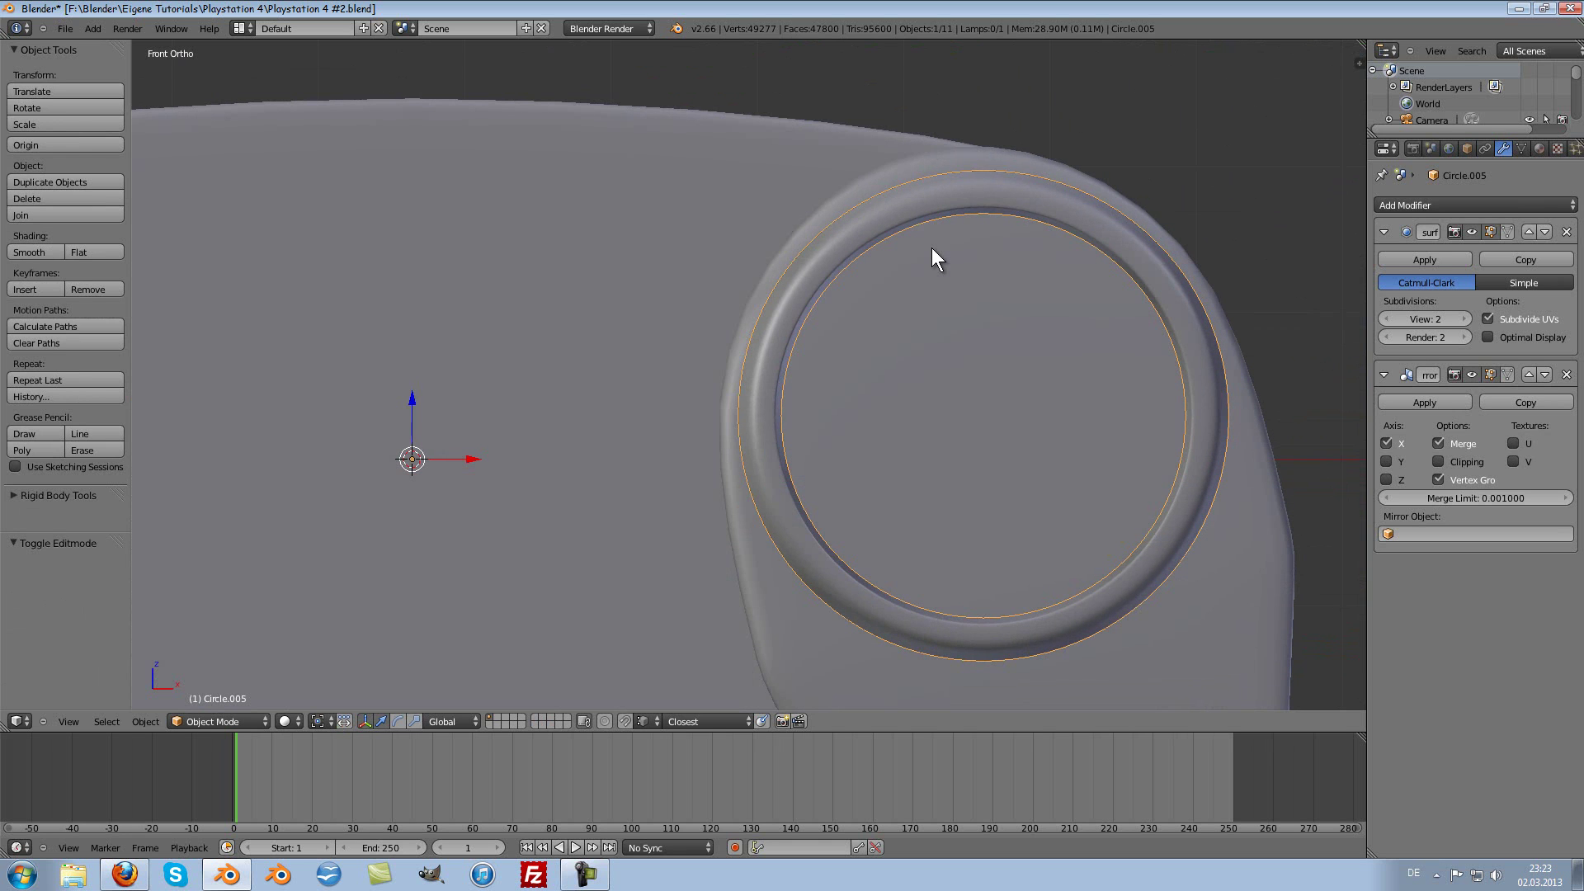
Step: Scale the whole right thumbstick ring up to 1.026, then select the controller body for editing
key("Tab")
key("a")
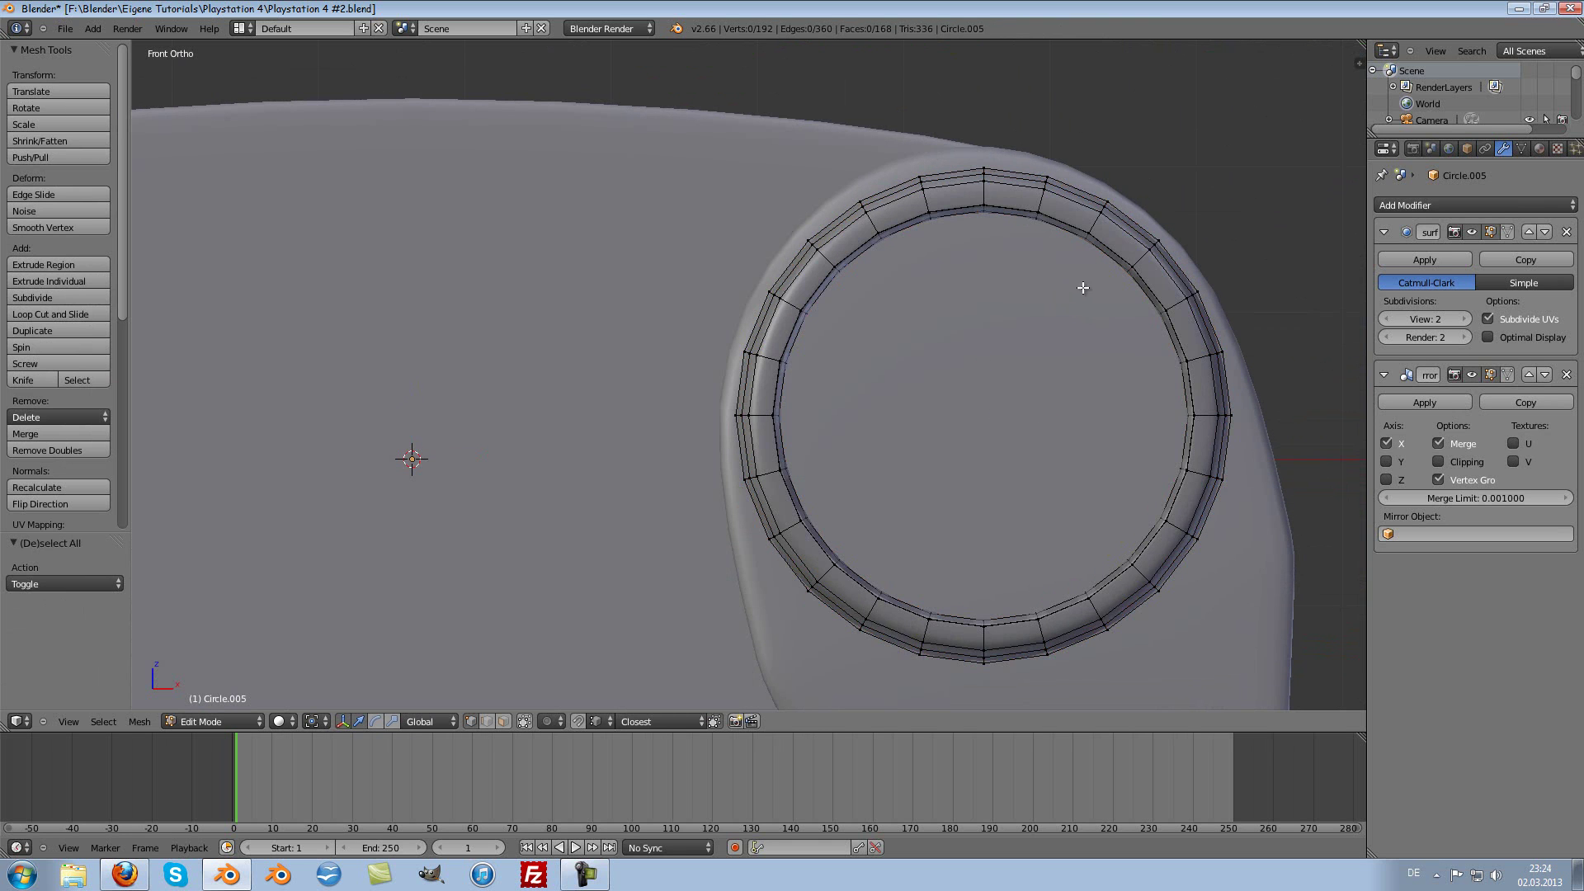
key("a")
key("s")
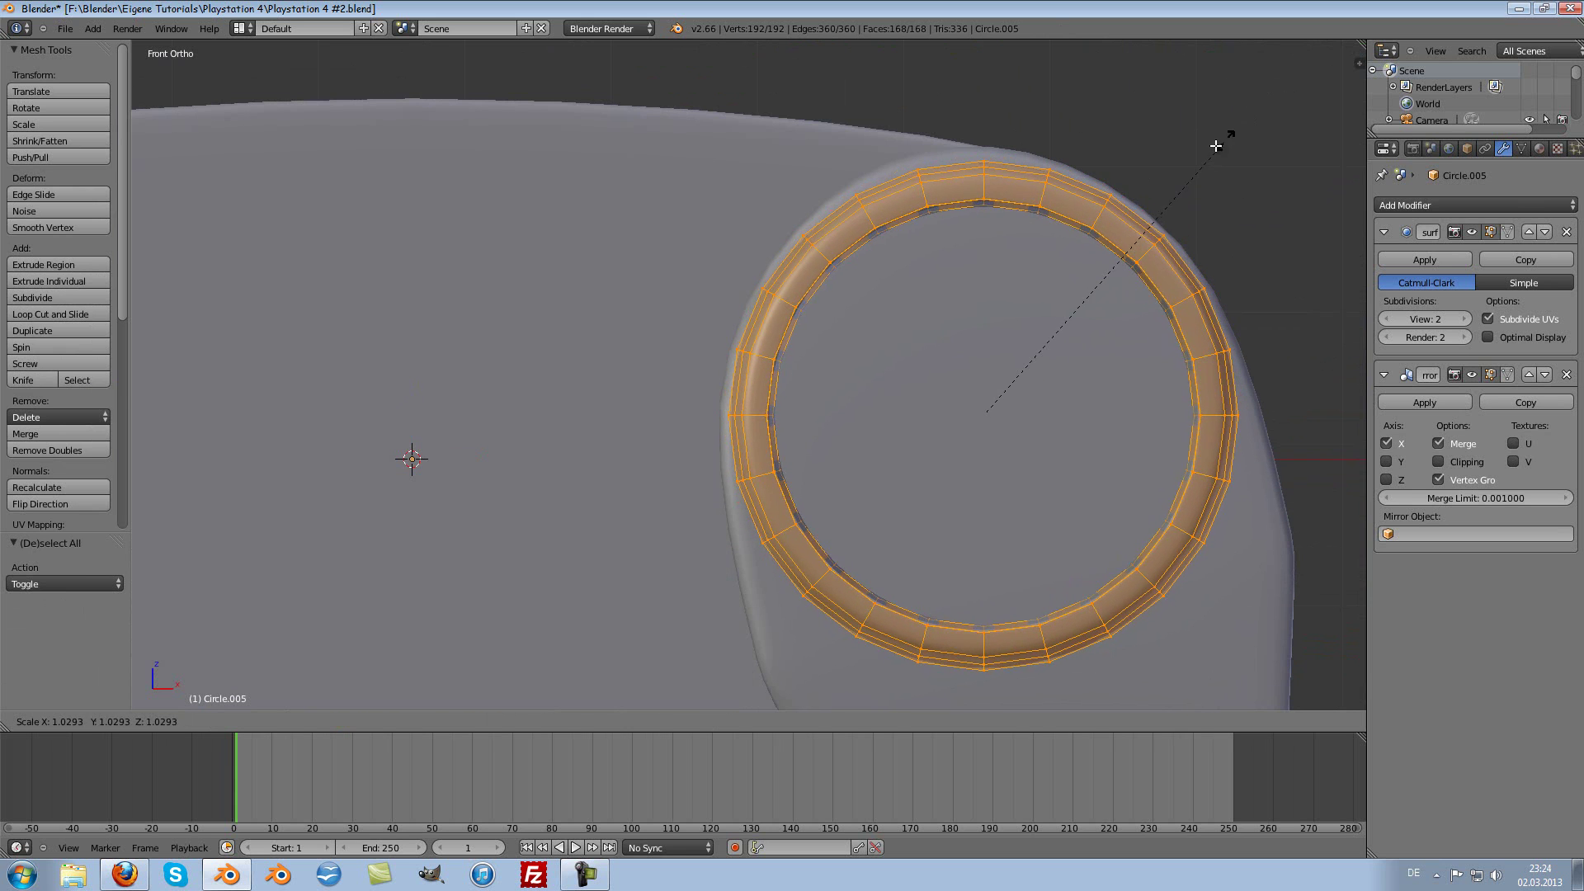
left_click(1217, 149)
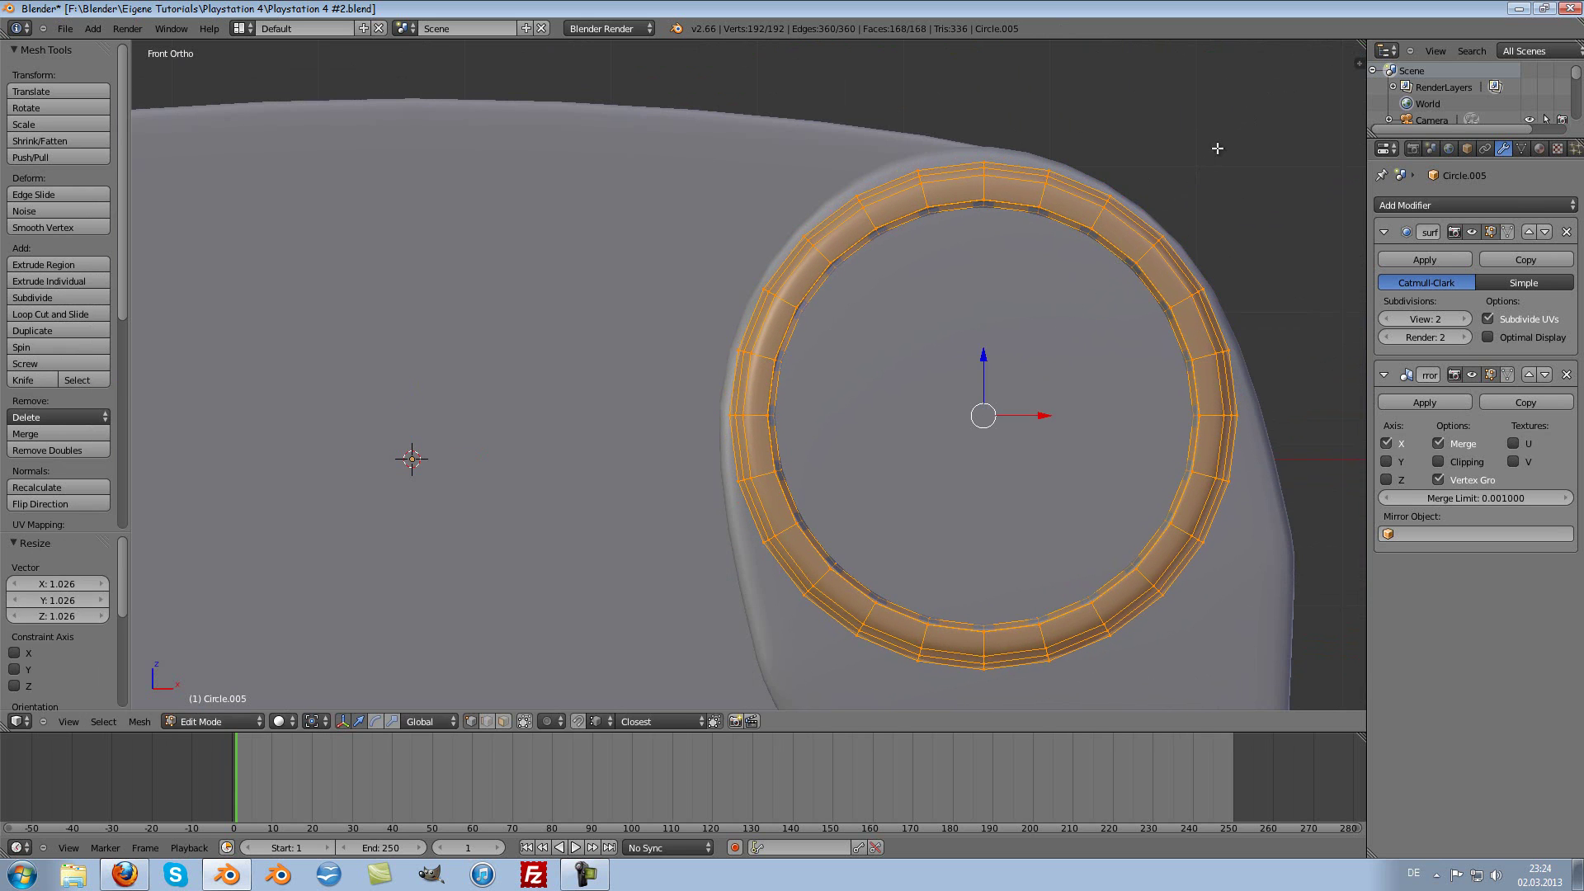
key("Tab")
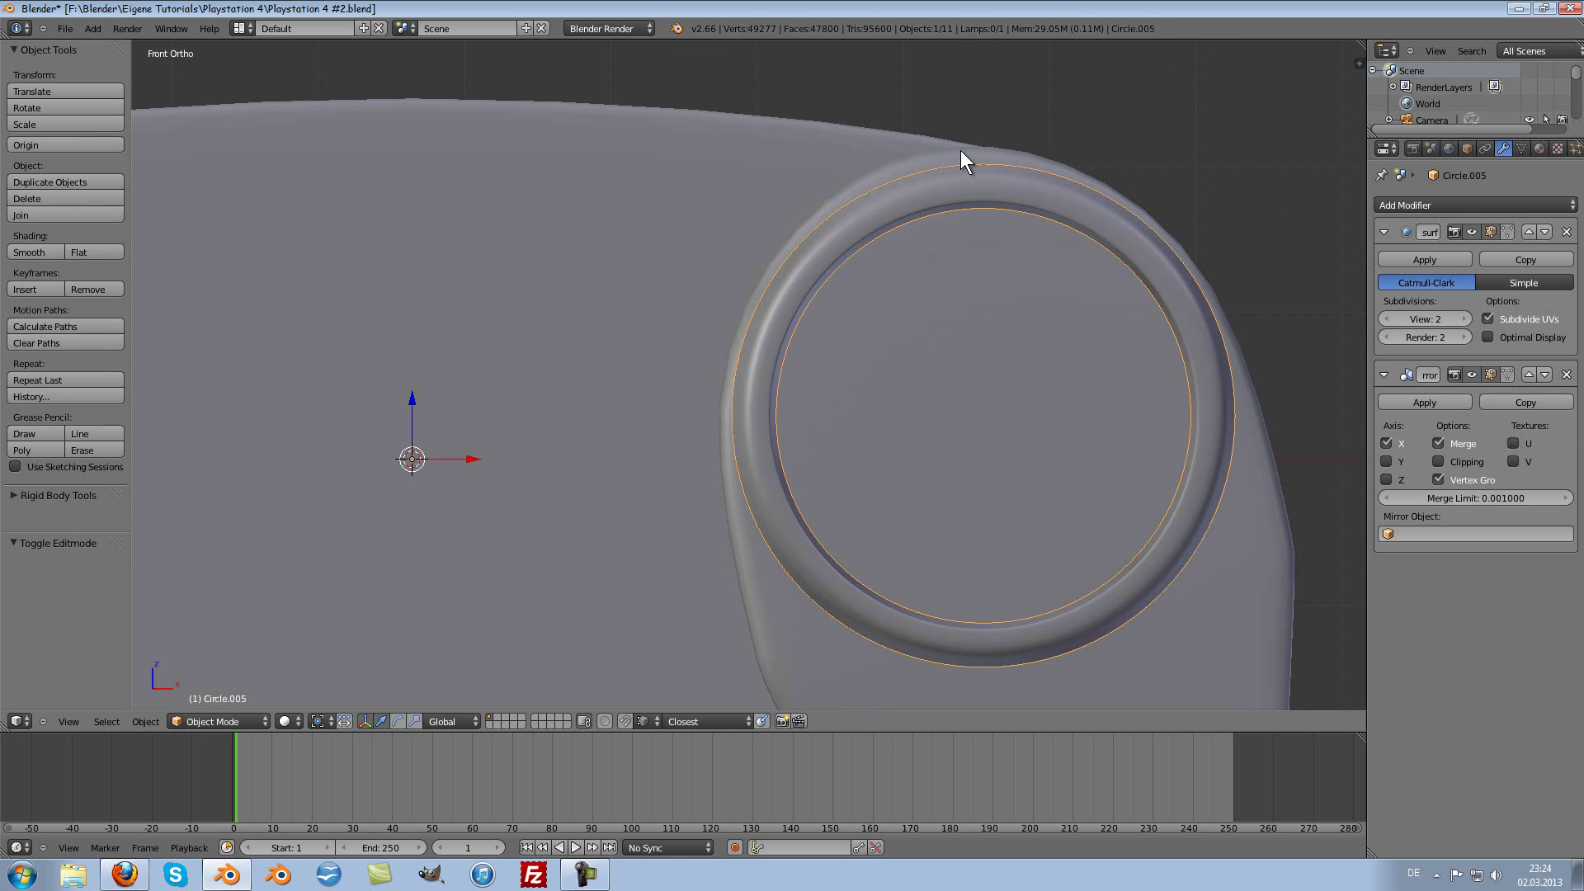
right_click(961, 150)
key("Tab")
Step: Circle-select the body's top vertex above the right ring and nudge it slightly down
key("a")
key("c")
left_click(918, 139)
right_click(921, 134)
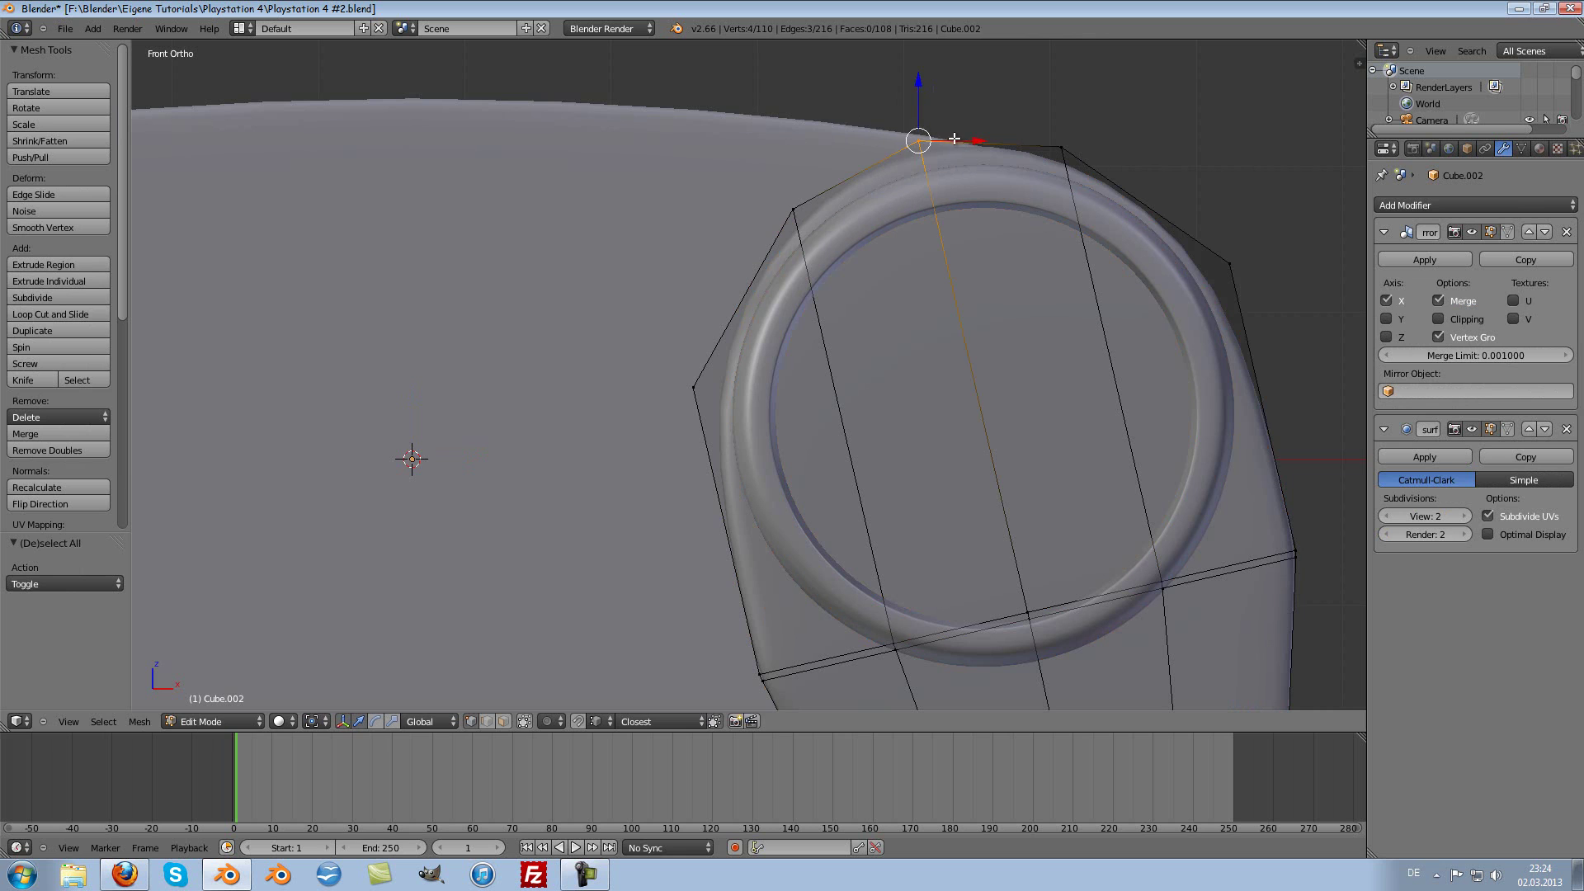
key("g")
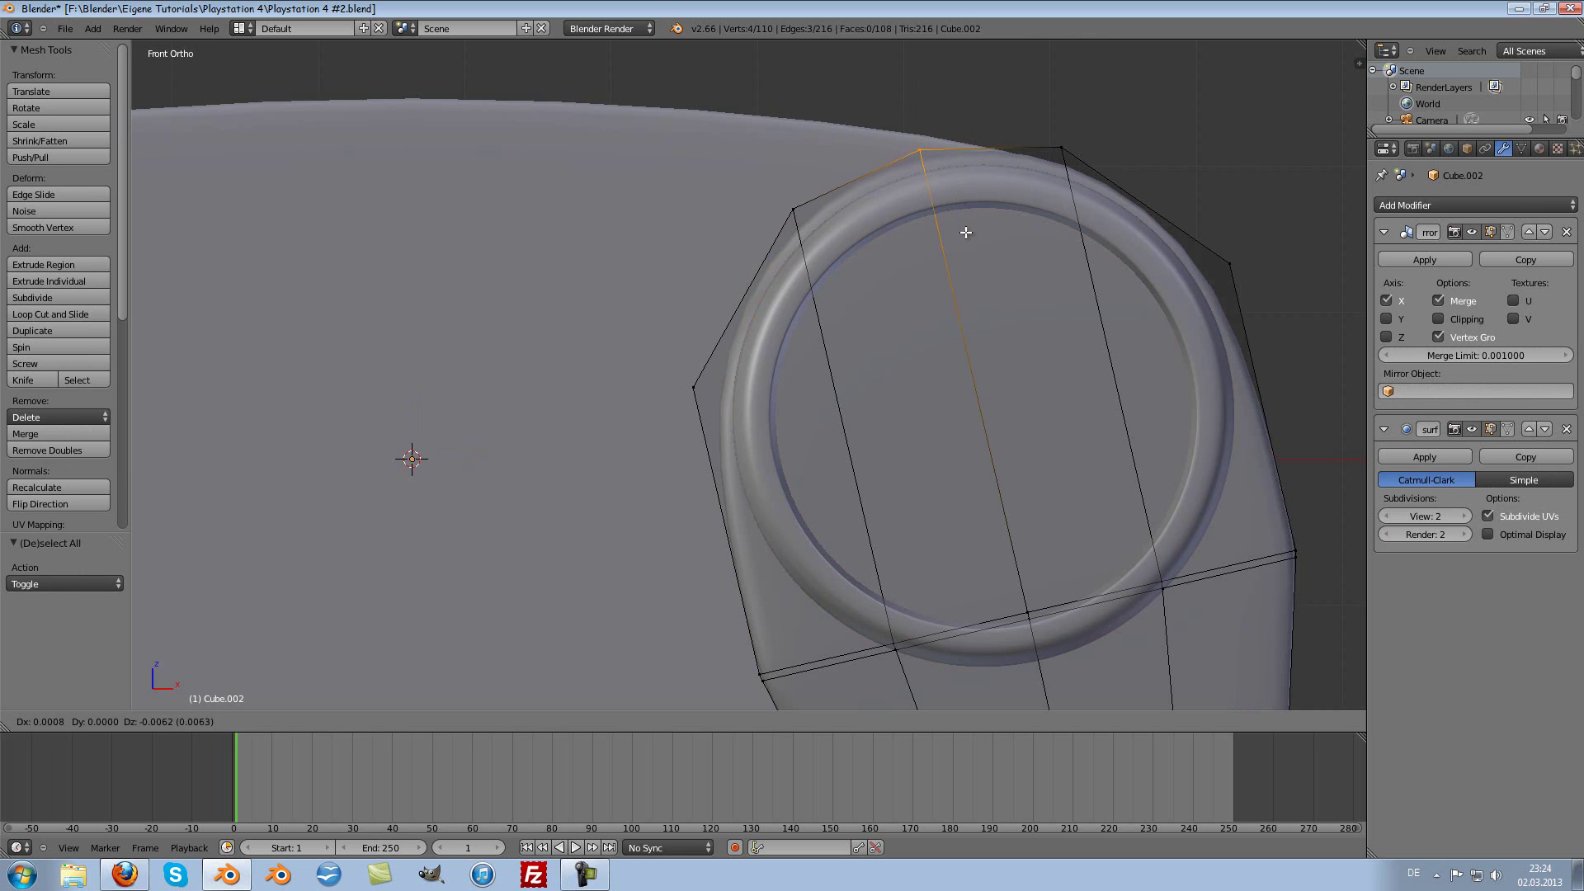
left_click(972, 249)
key("Tab")
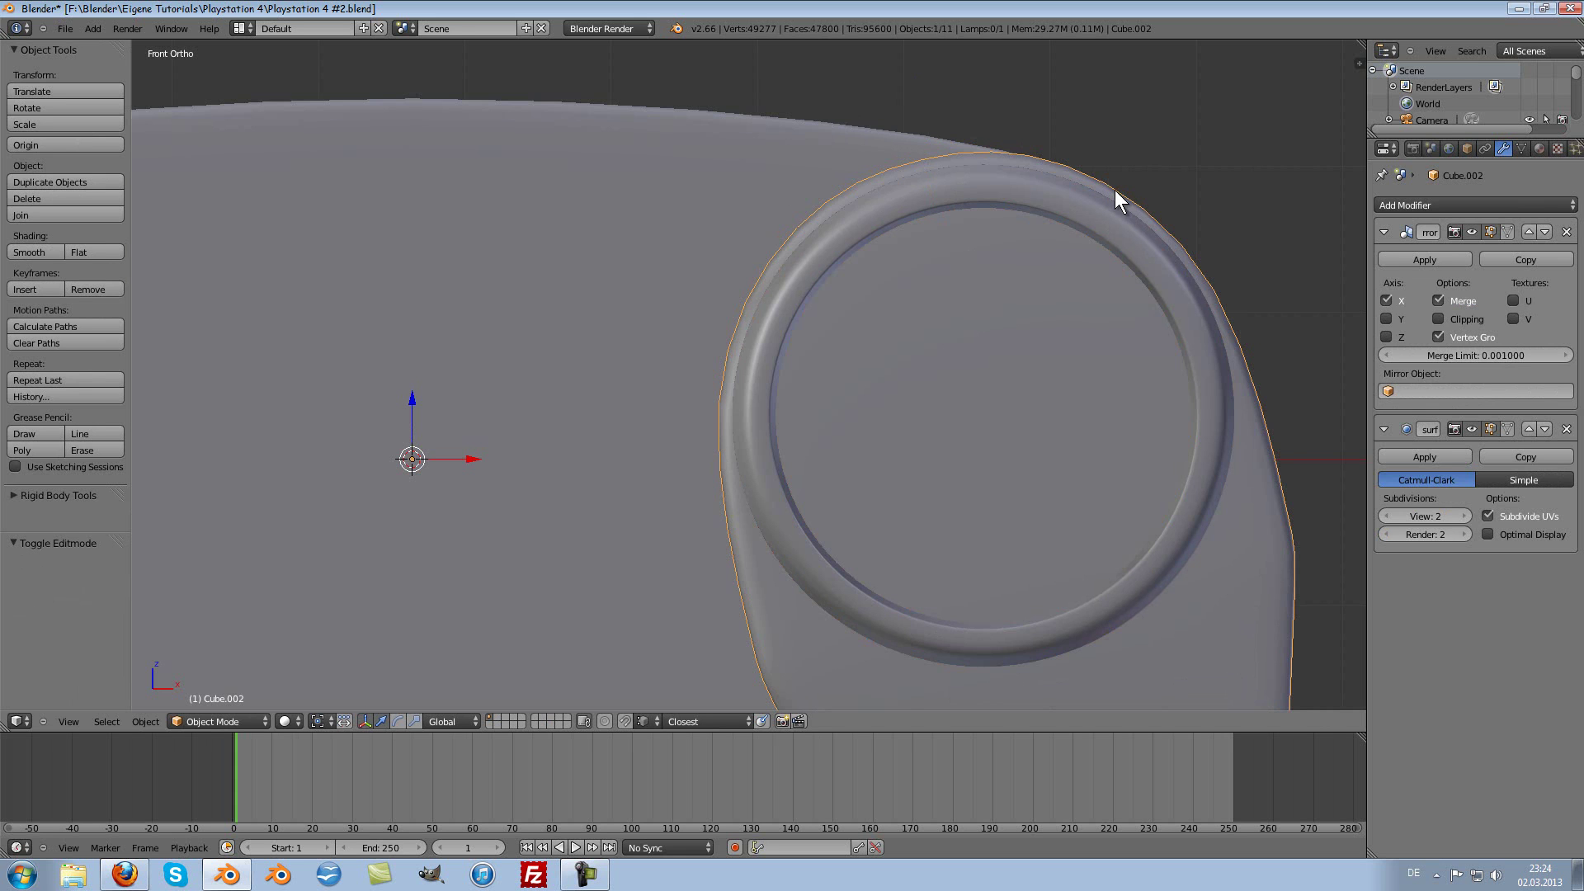
scroll(1120, 190, "down", 4)
scroll(1073, 247, "down", 1)
scroll(974, 371, "down", 2)
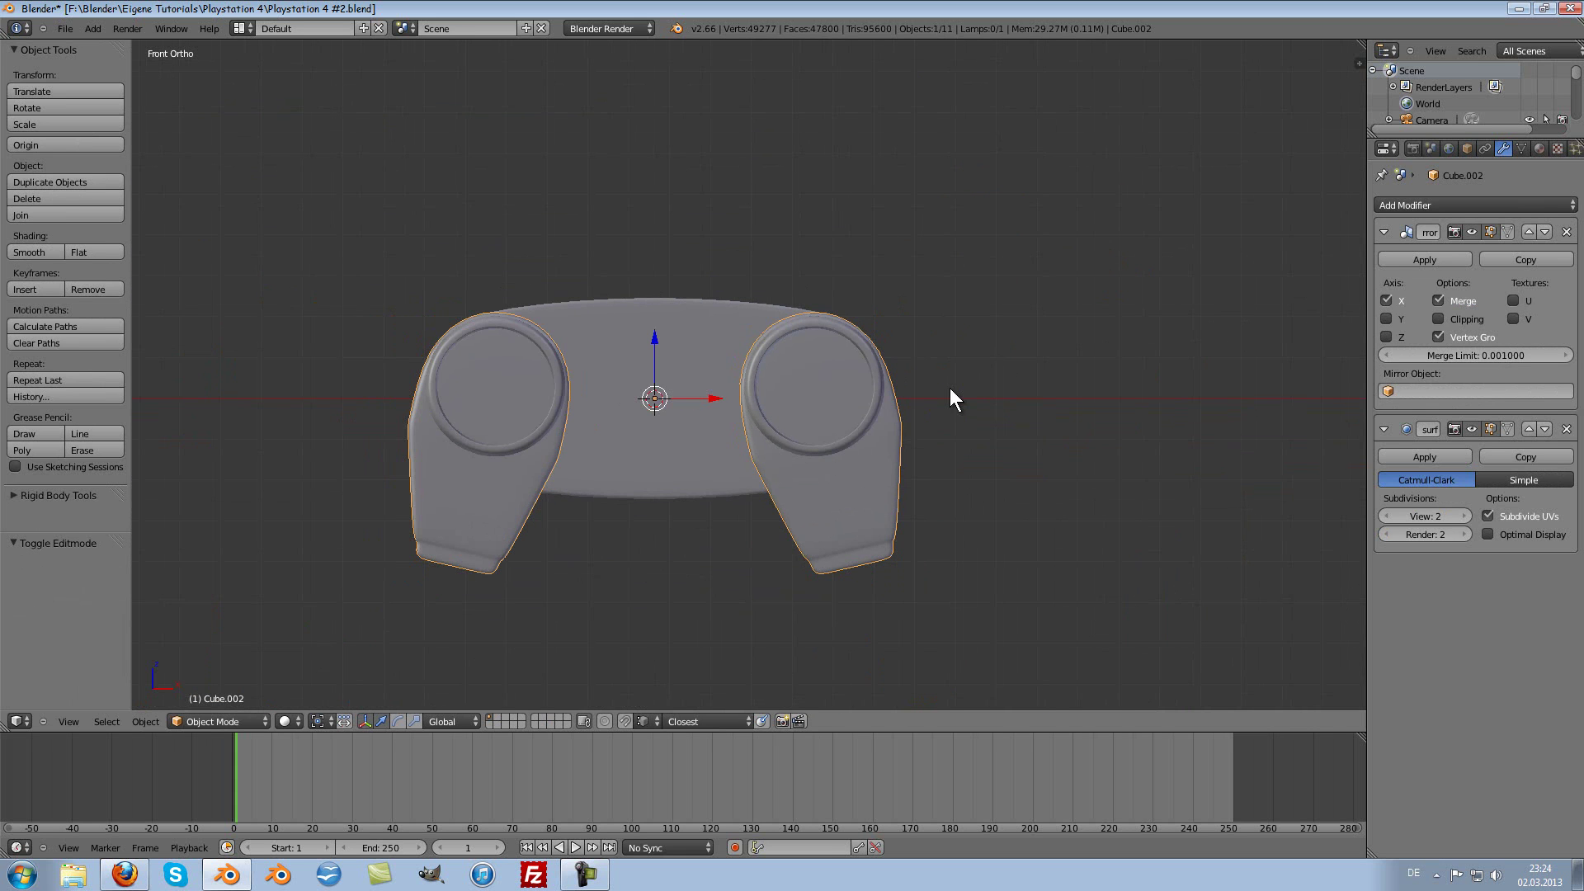
key("Tab")
scroll(789, 533, "up", 3)
Step: Lower the edge loop beneath the right ring and narrow it to 0.958
key("a")
key("c")
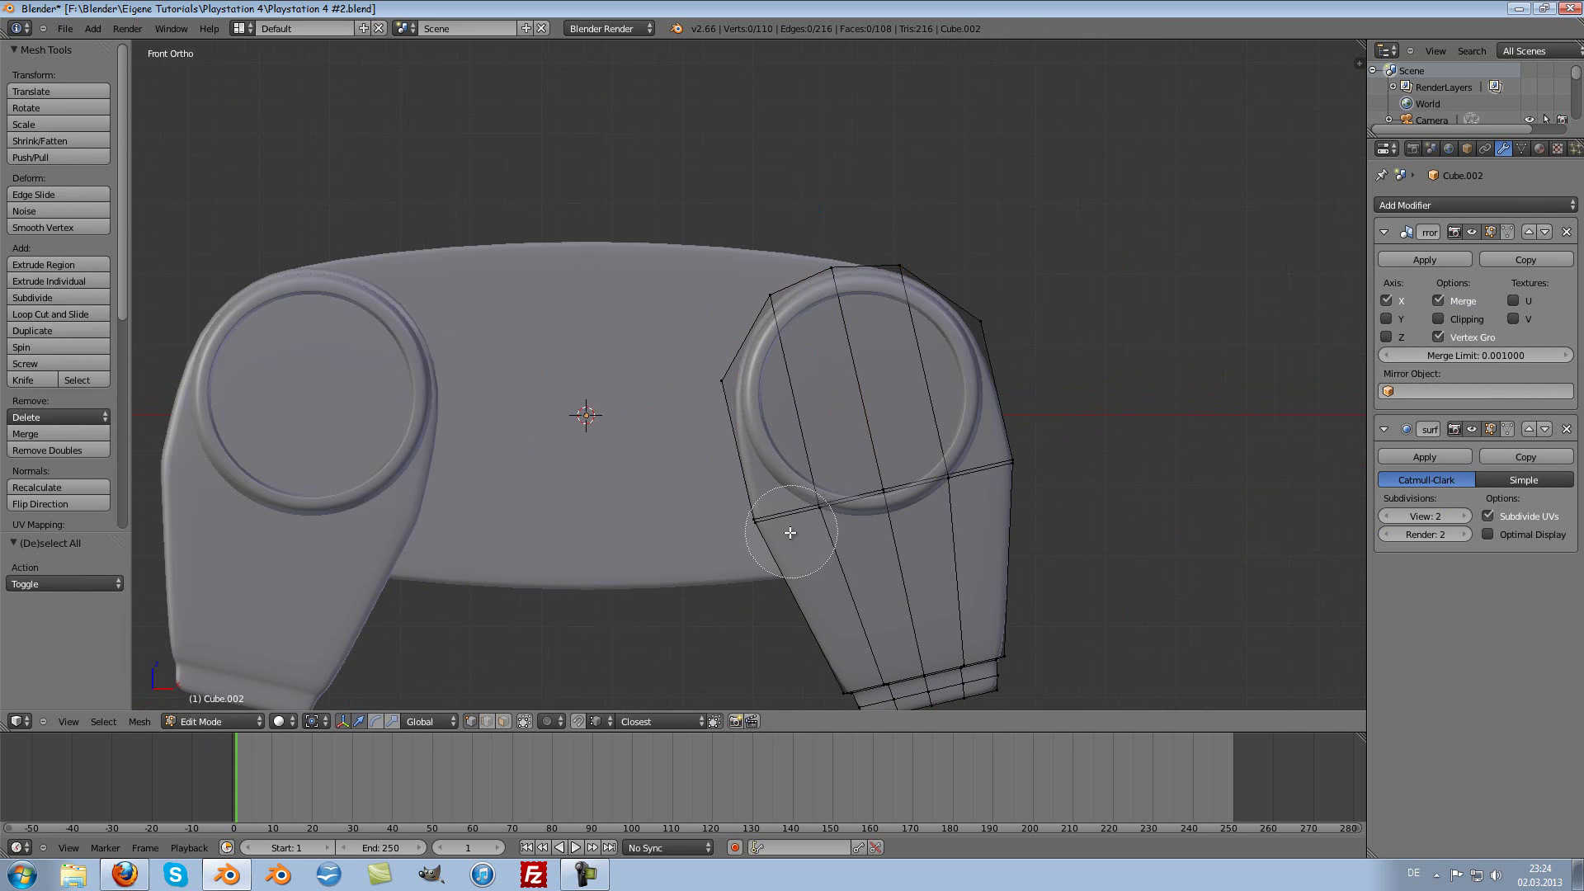
left_click_drag(790, 533, 1004, 470)
right_click(905, 503)
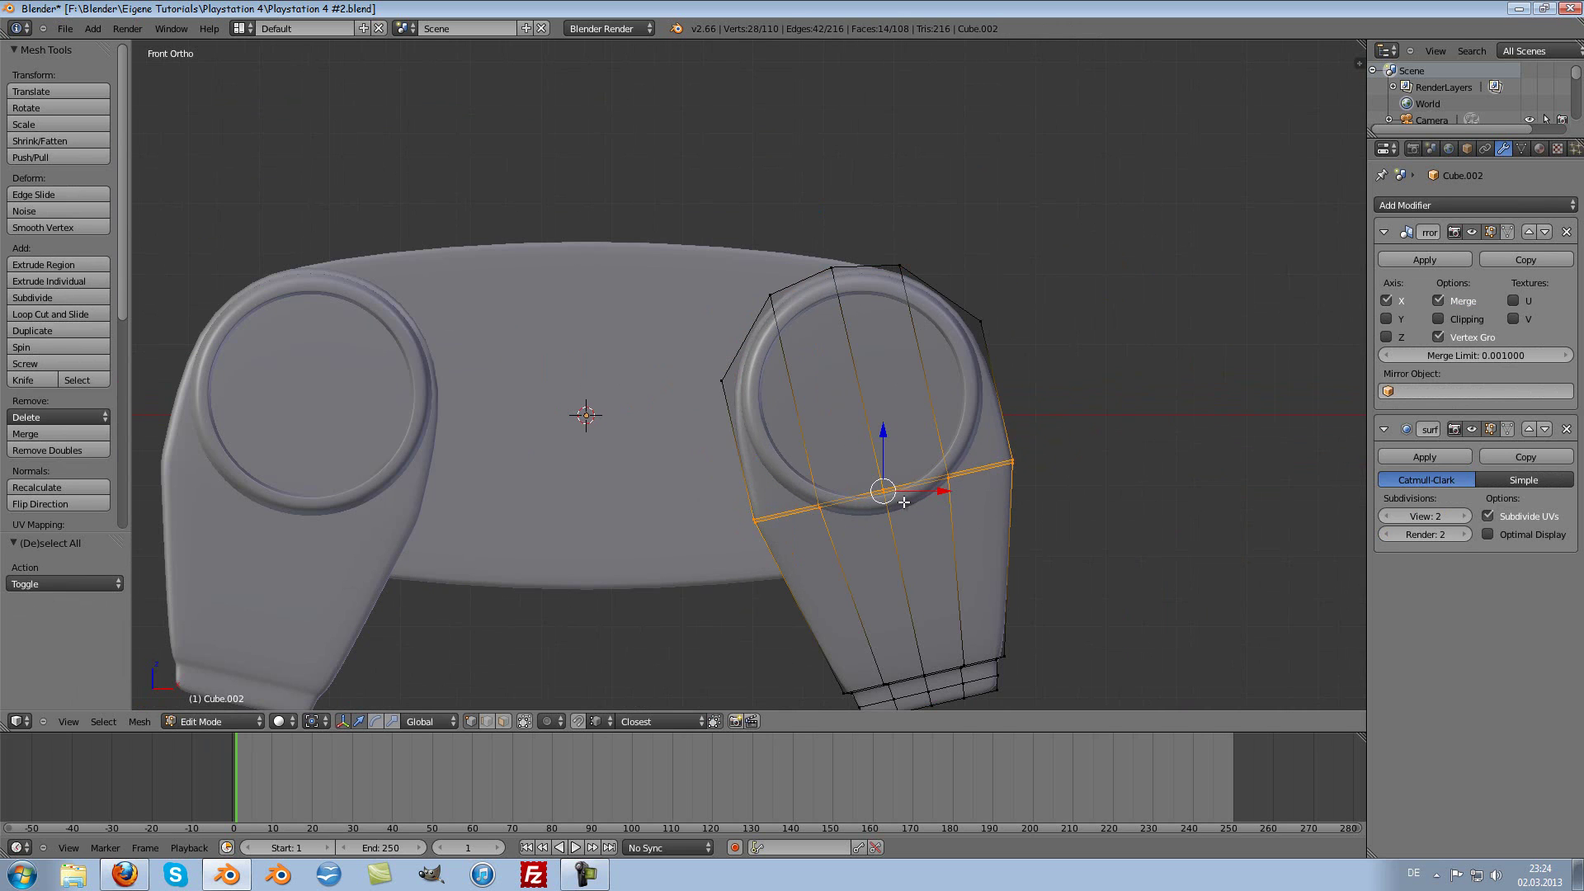
key("ctrl+e")
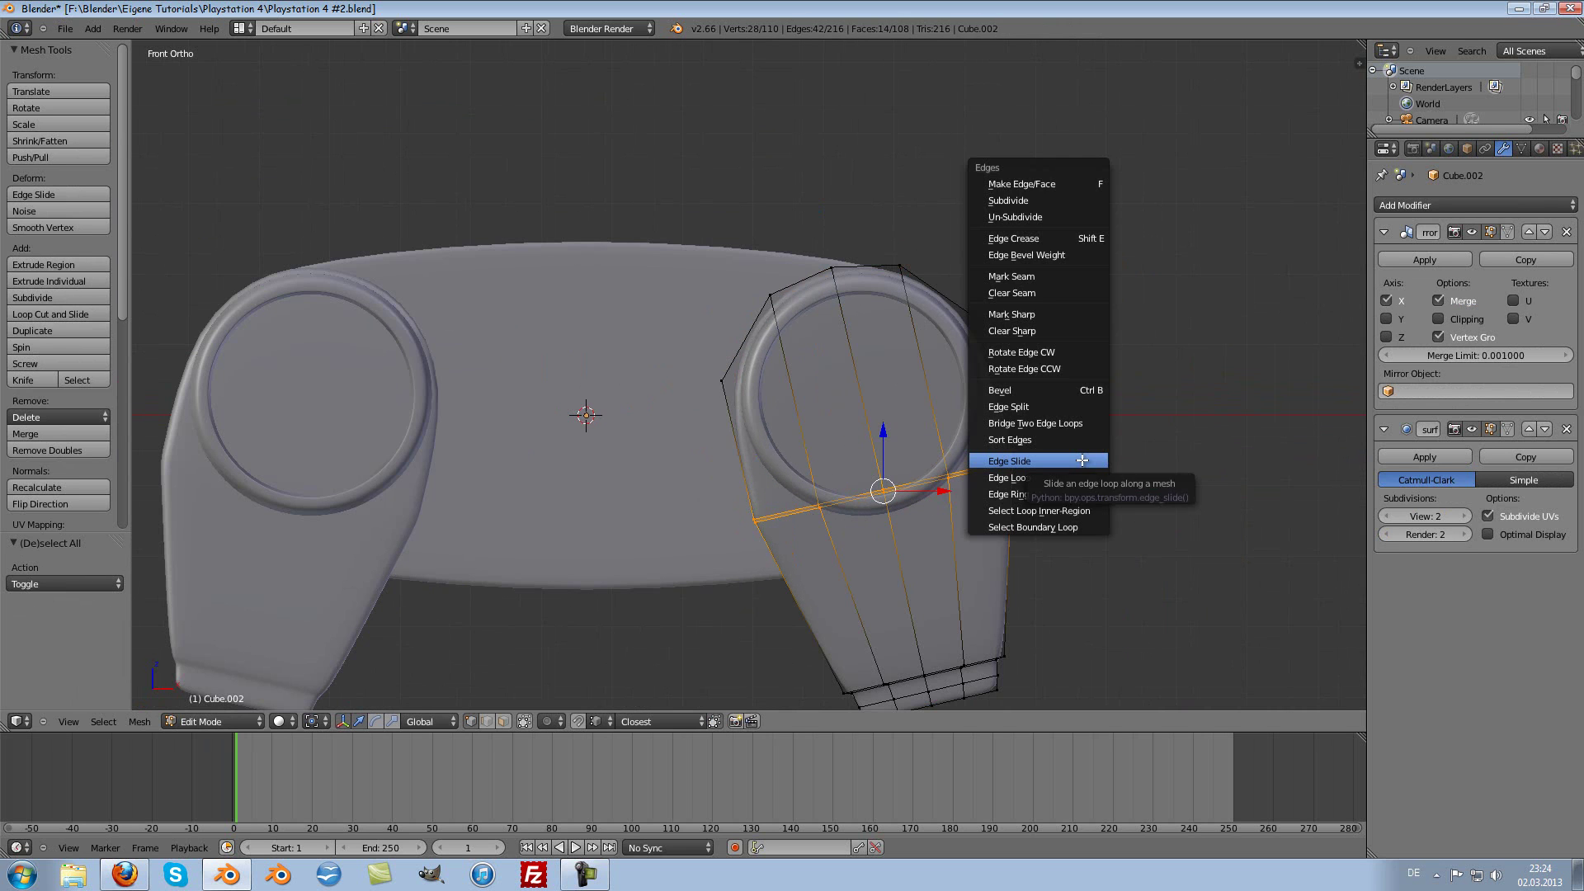
key("Escape")
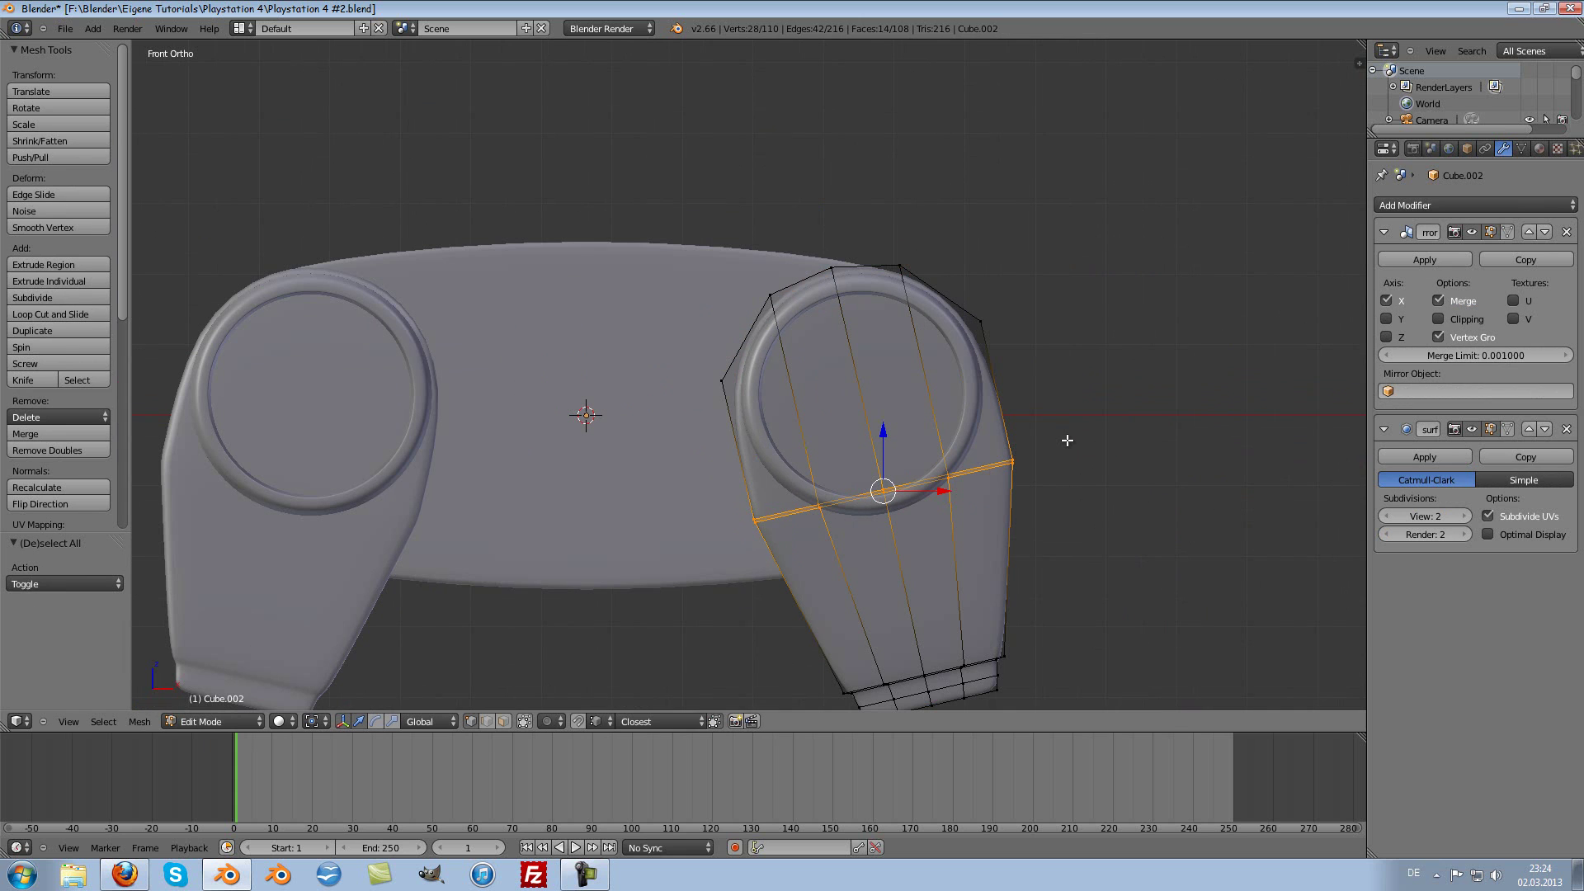
key("g")
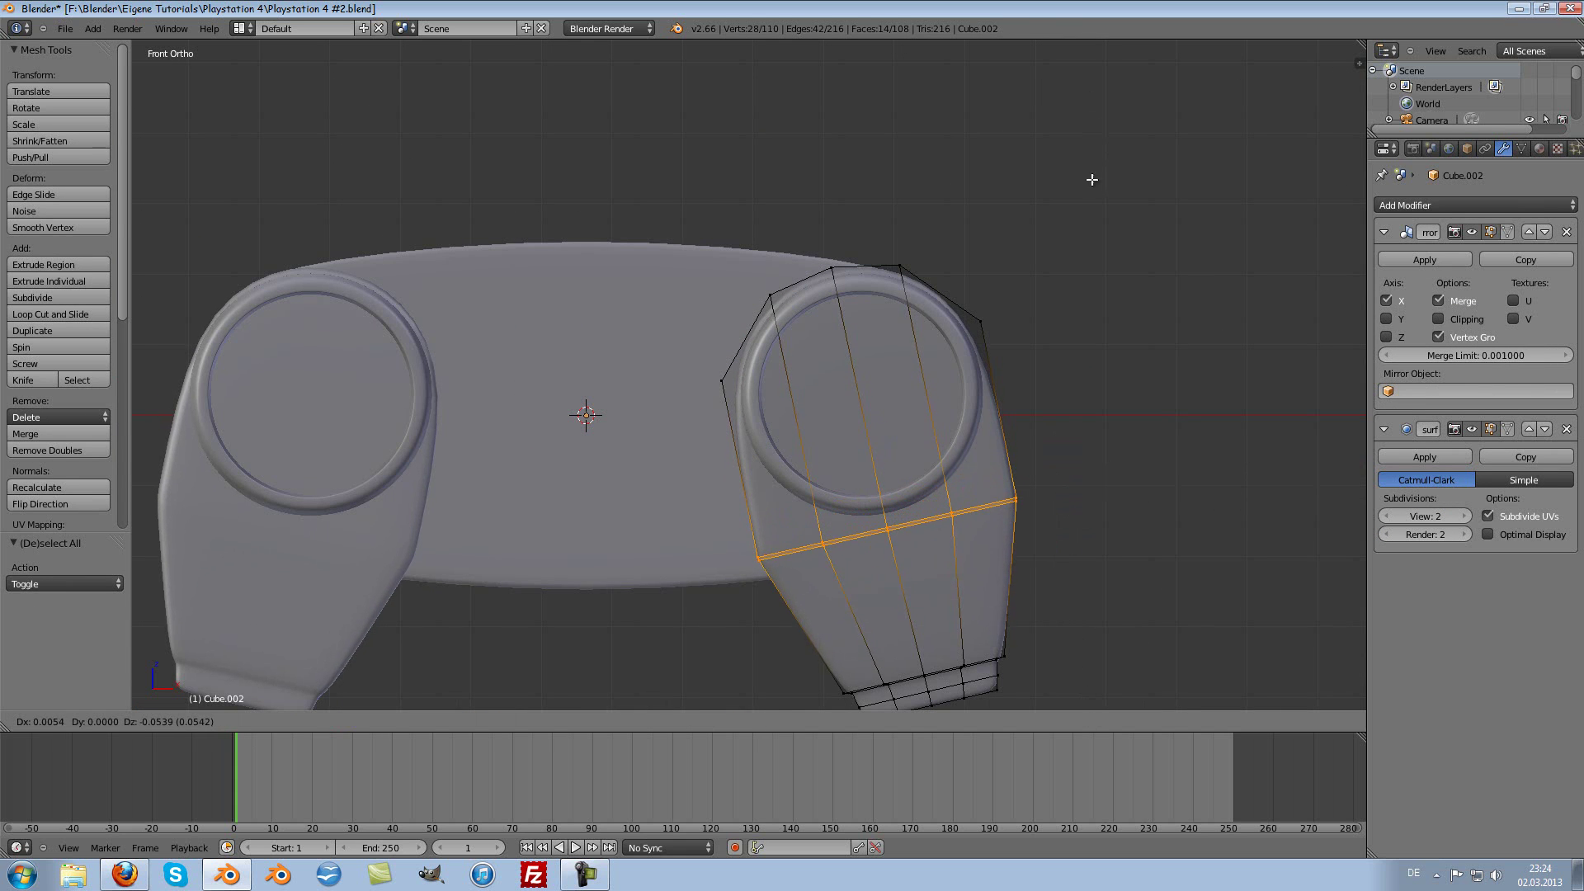
left_click(1117, 292)
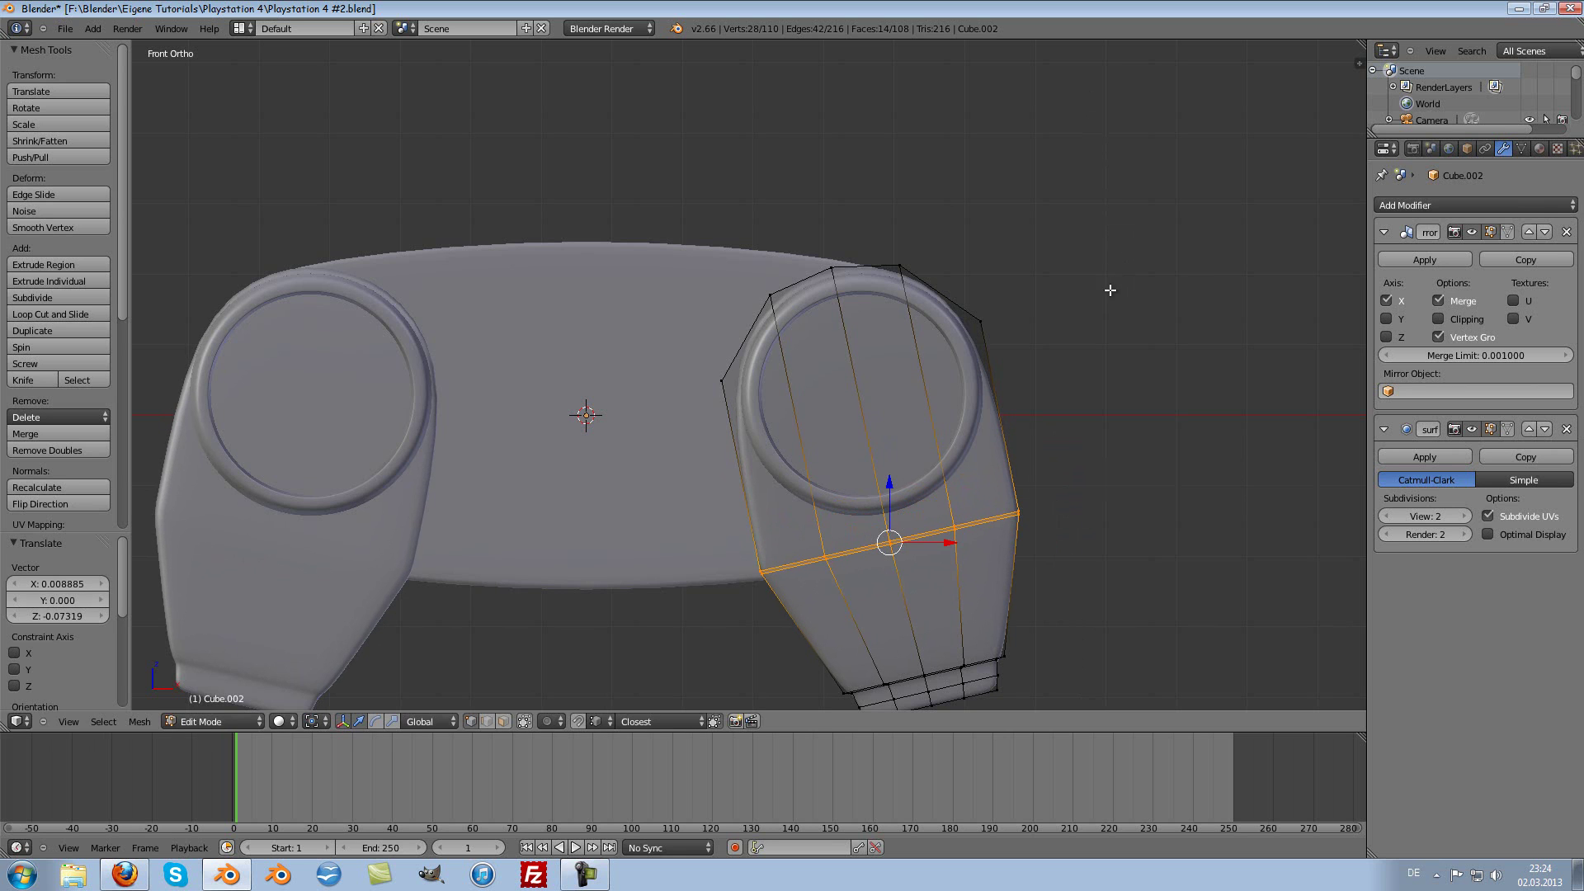
key("g")
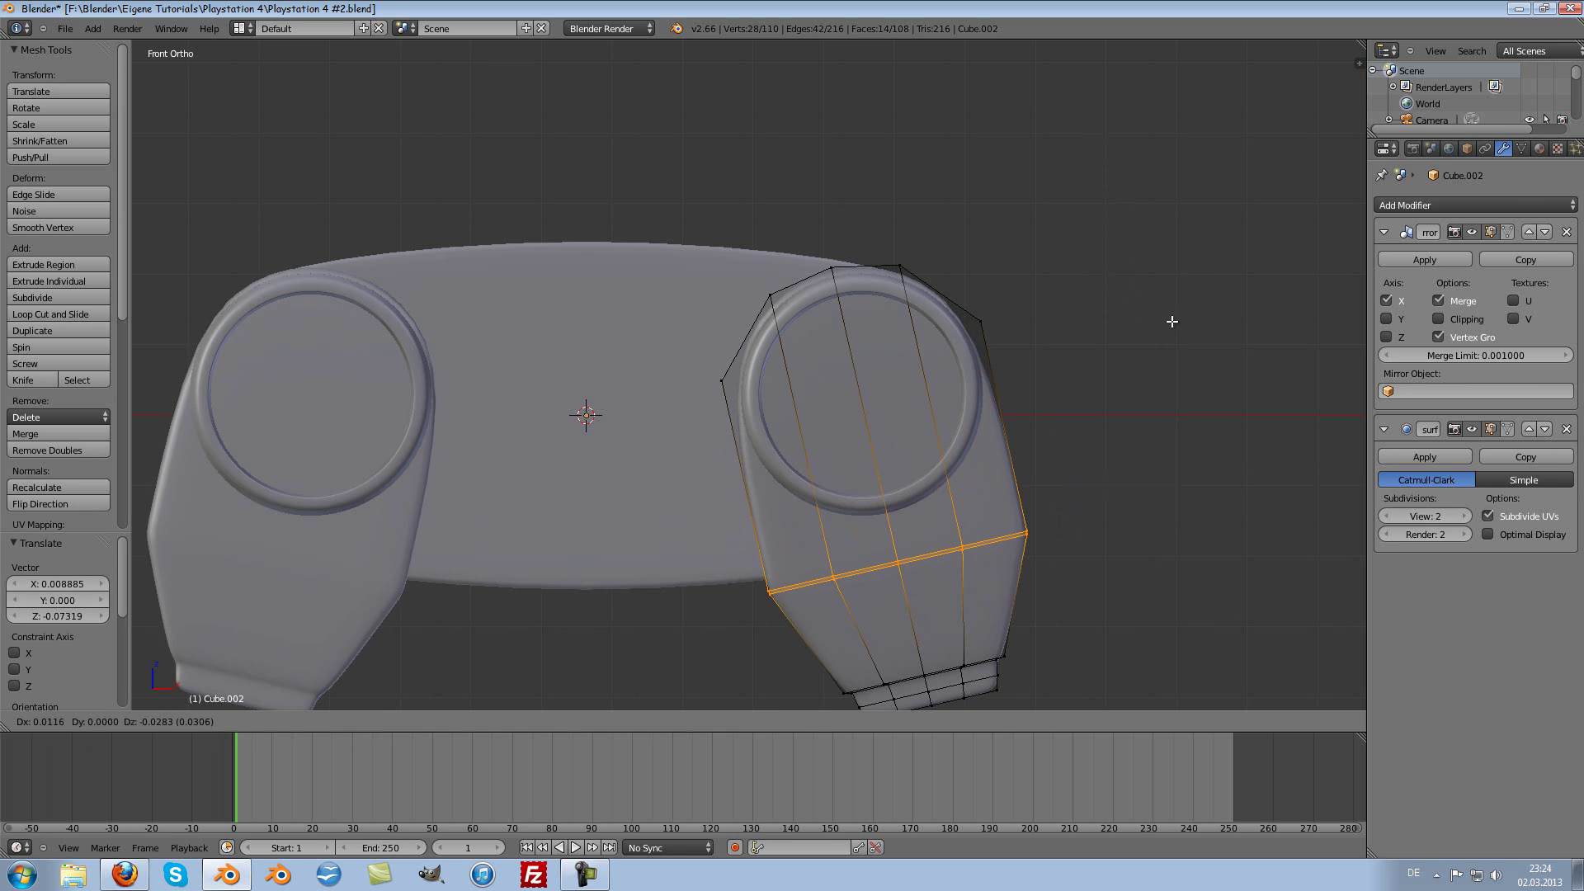
left_click(1168, 322)
key("s")
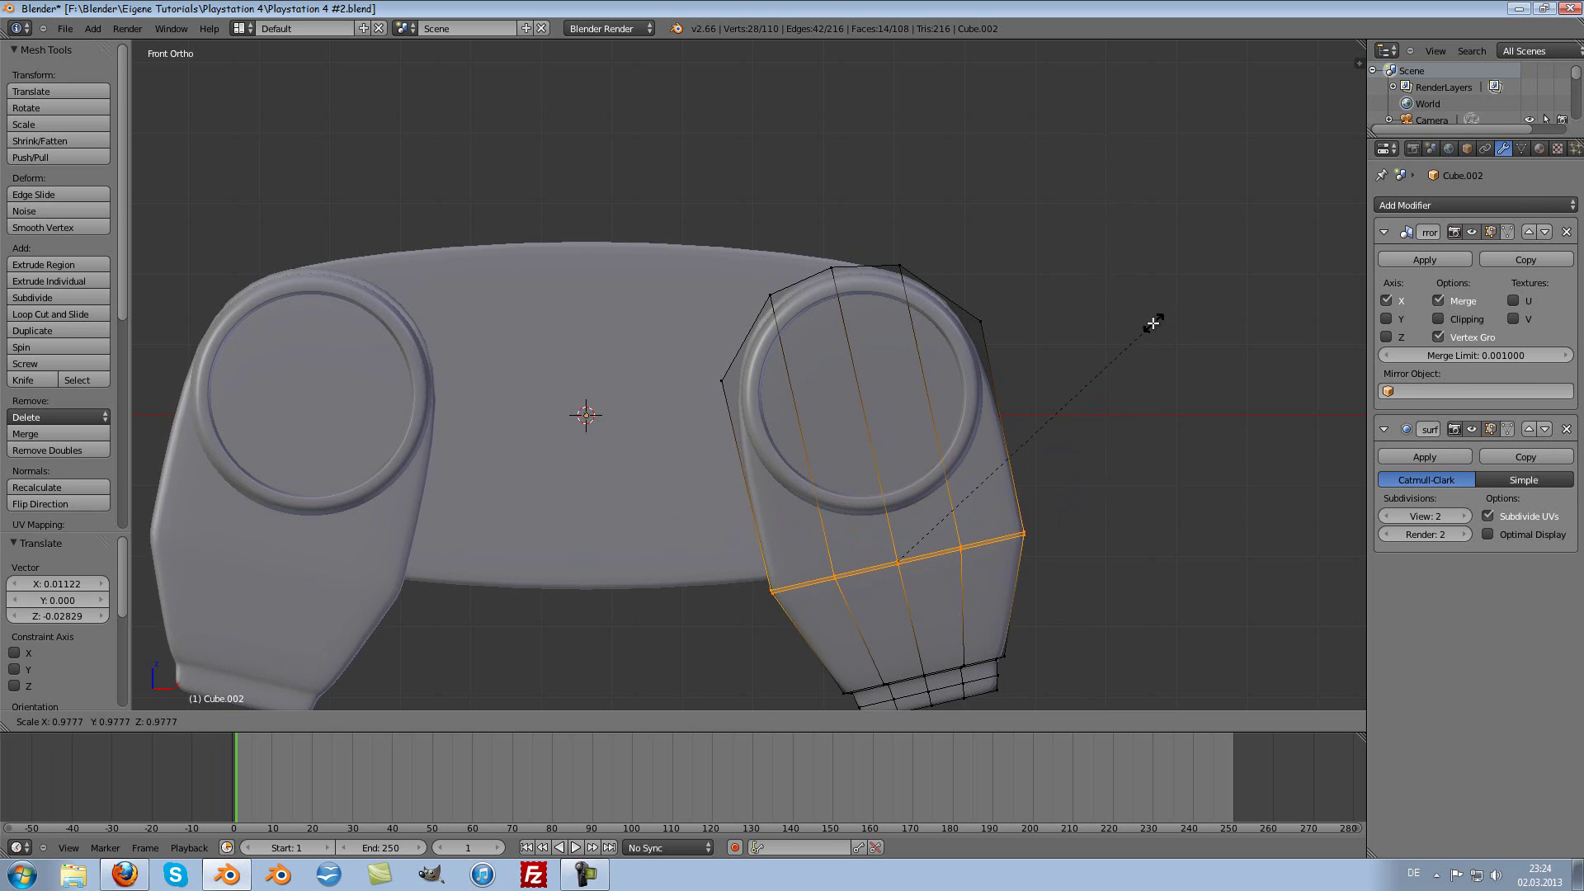
left_click(1140, 325)
Step: Move the grip's bottom strip down 0.061 along Z
scroll(1130, 342, "down", 1, "shift")
scroll(1117, 331, "down", 2, "shift")
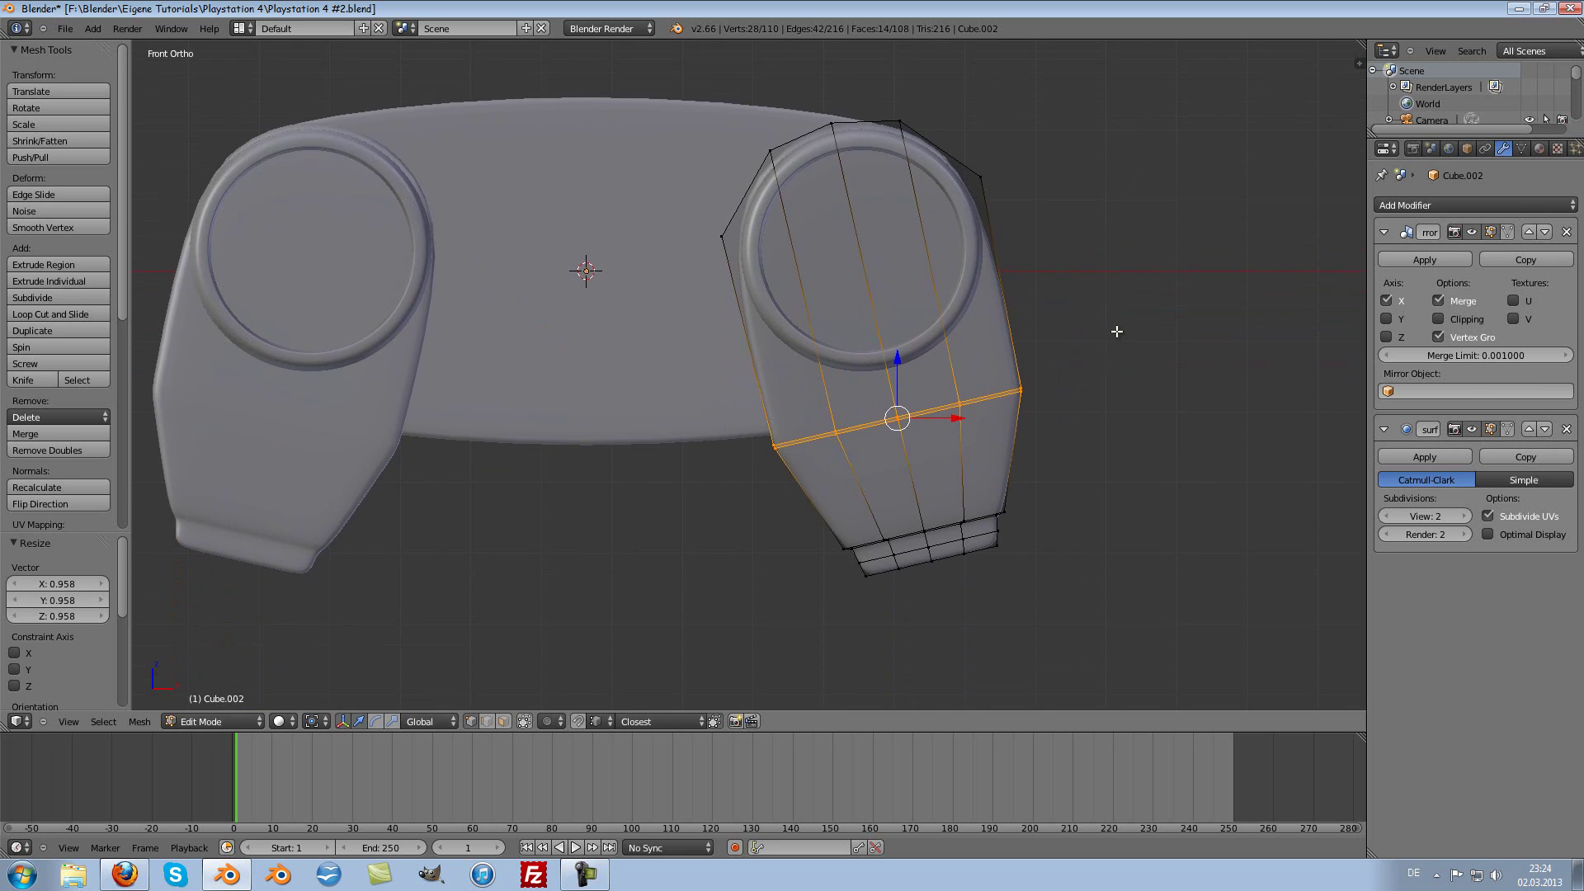
scroll(1117, 331, "down", 3, "shift")
scroll(1106, 333, "down", 2, "shift")
key("a")
key("c")
mouse_move(858, 365)
left_mouse_down()
mouse_move(971, 325)
mouse_move(1061, 378)
left_mouse_up()
key("Escape")
key("g")
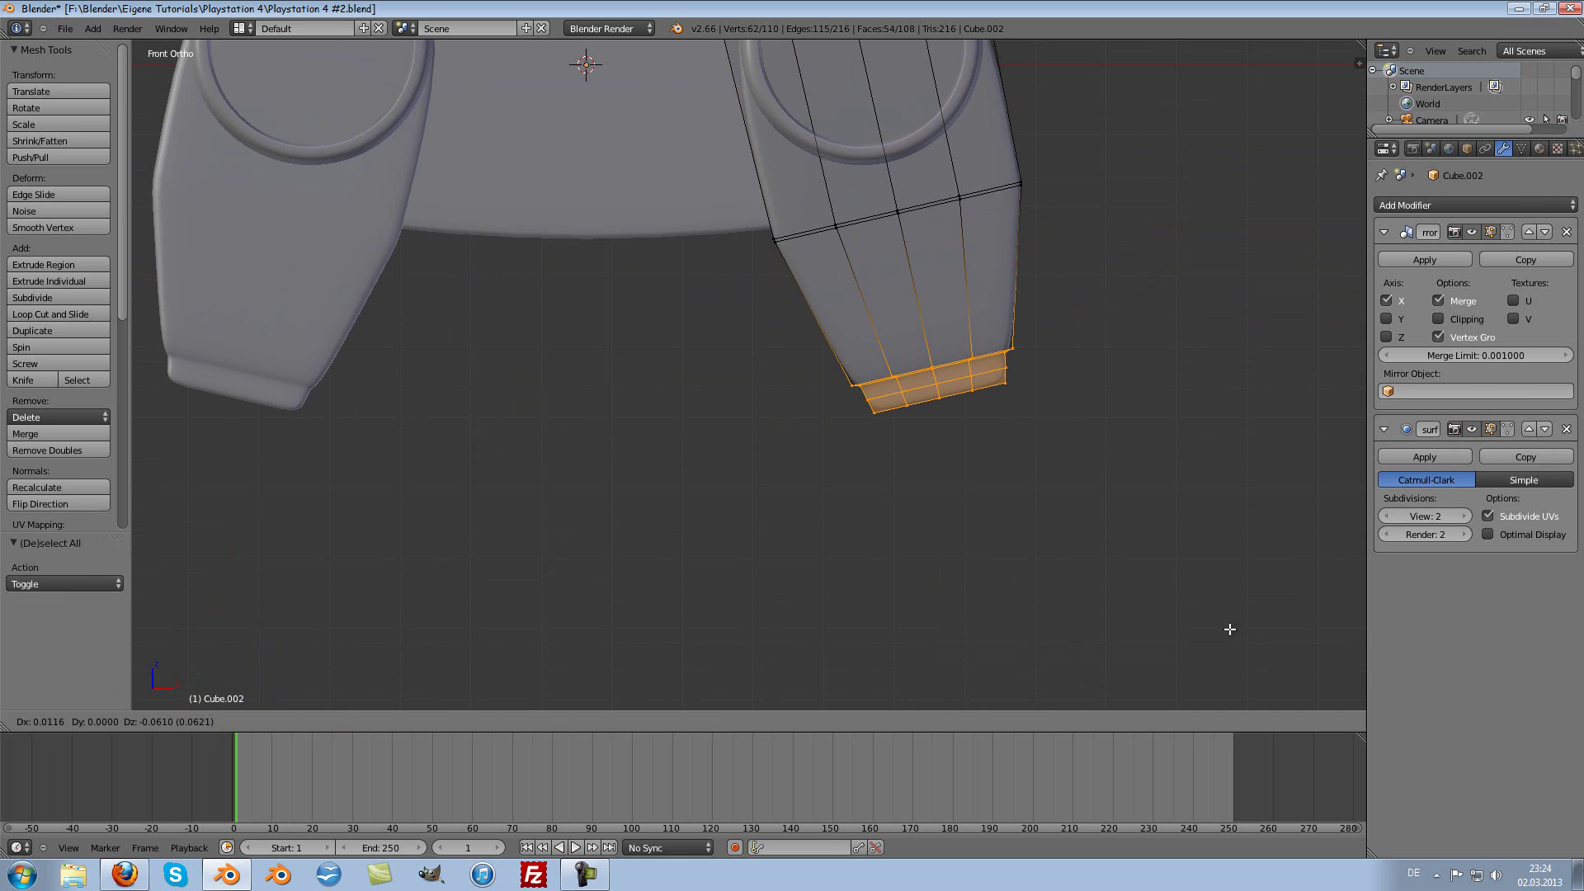
left_click(1229, 630)
scroll(1131, 393, "down", 4)
scroll(1029, 357, "down", 2, "shift")
scroll(930, 353, "down", 2, "shift")
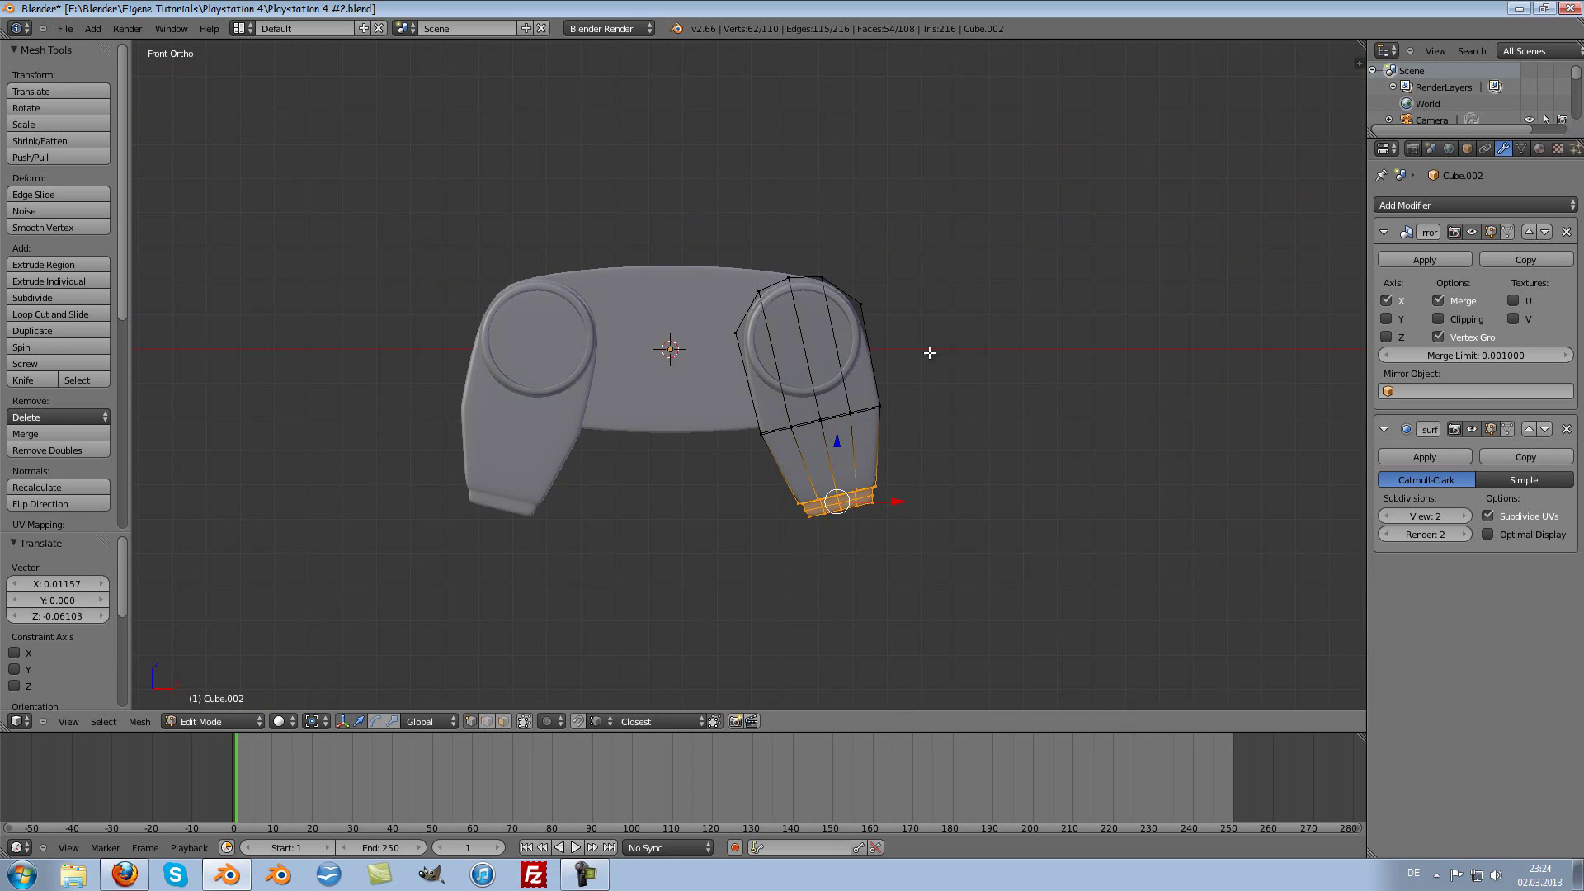
key("Tab")
scroll(969, 323, "up", 5)
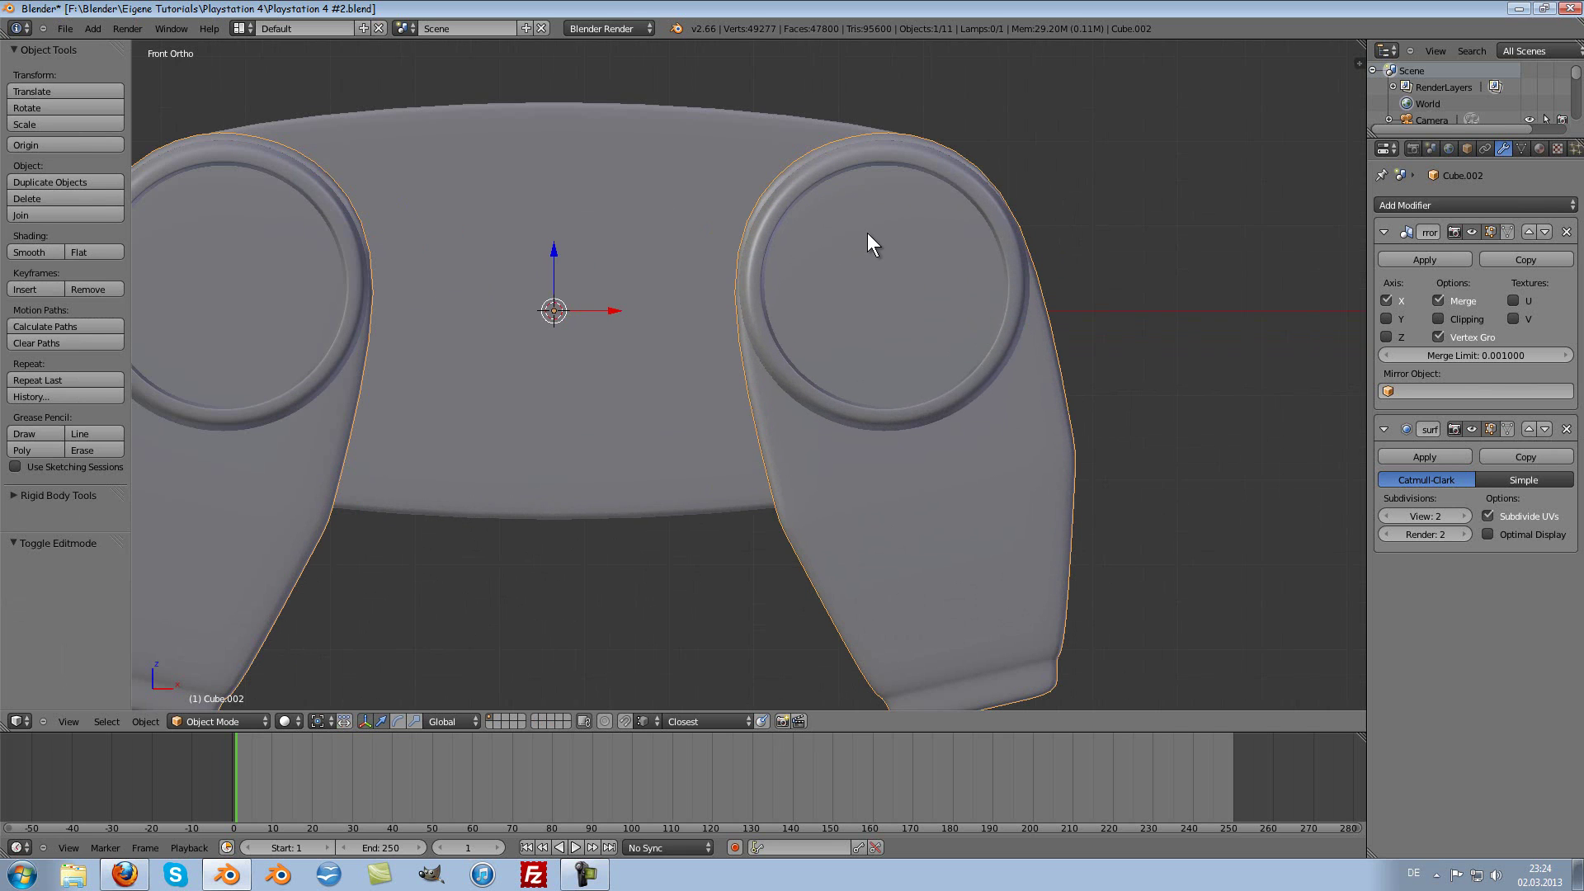
Step: Snap the 3D cursor to the right thumbstick ring's centre
right_click(766, 246)
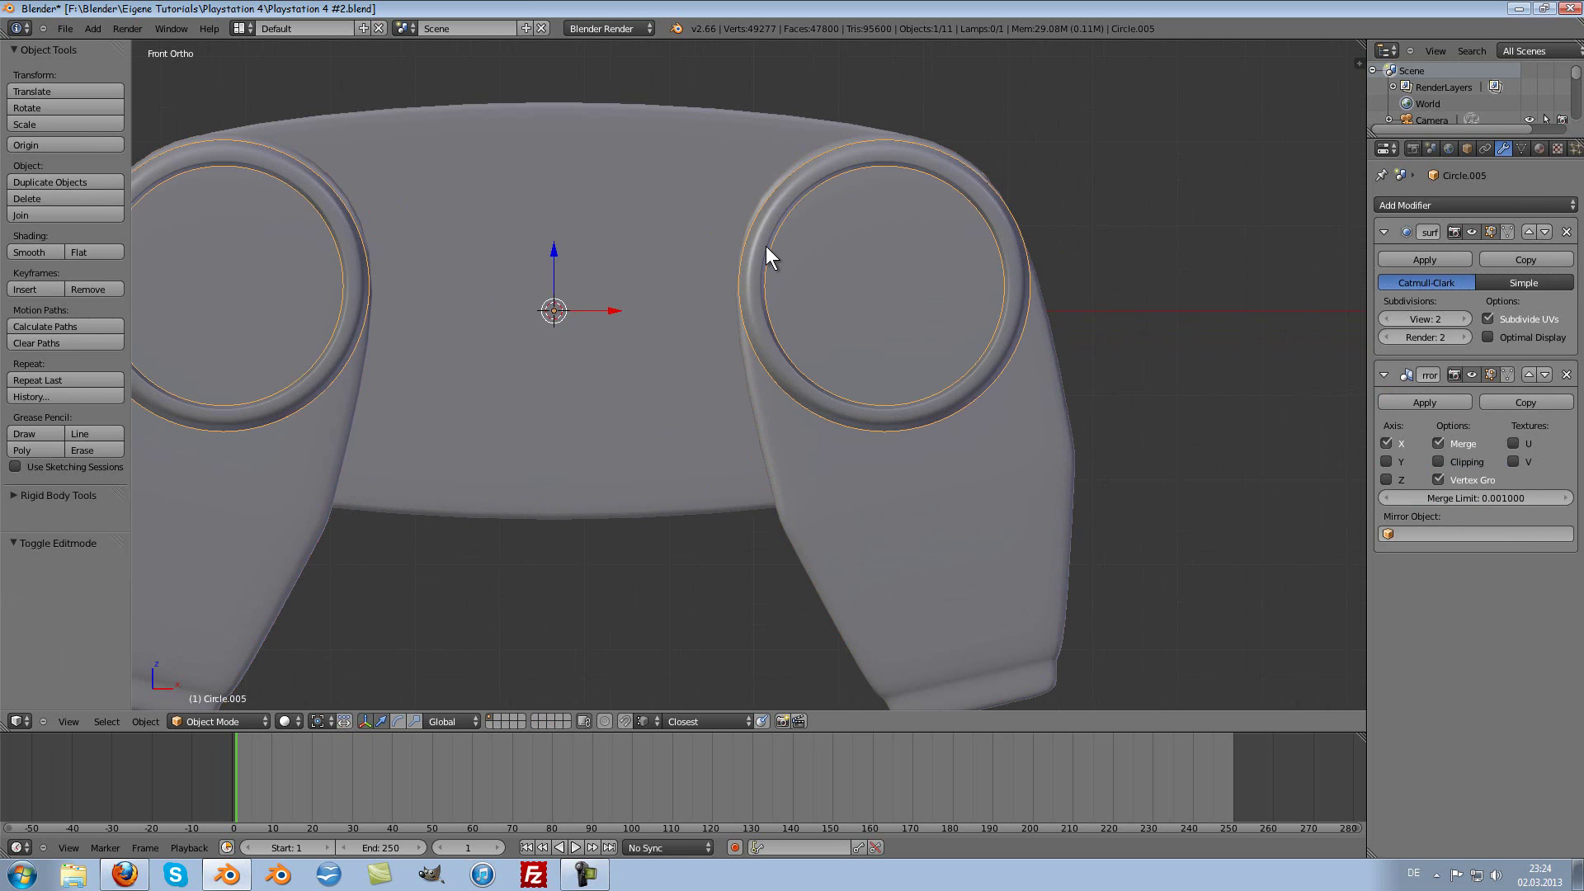
key("Tab")
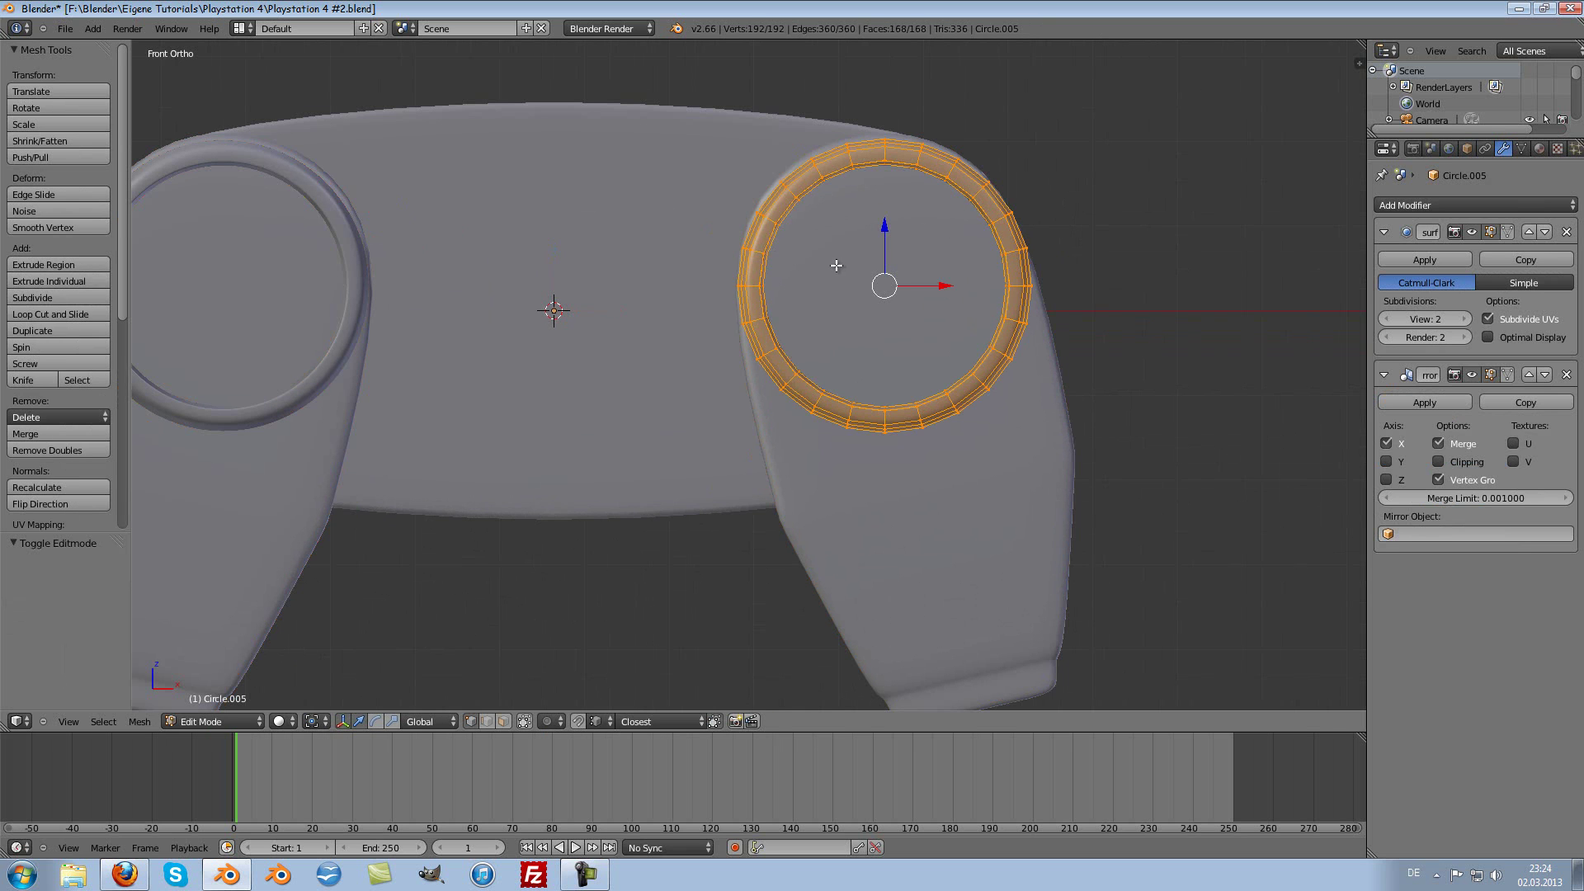
key("shift+s")
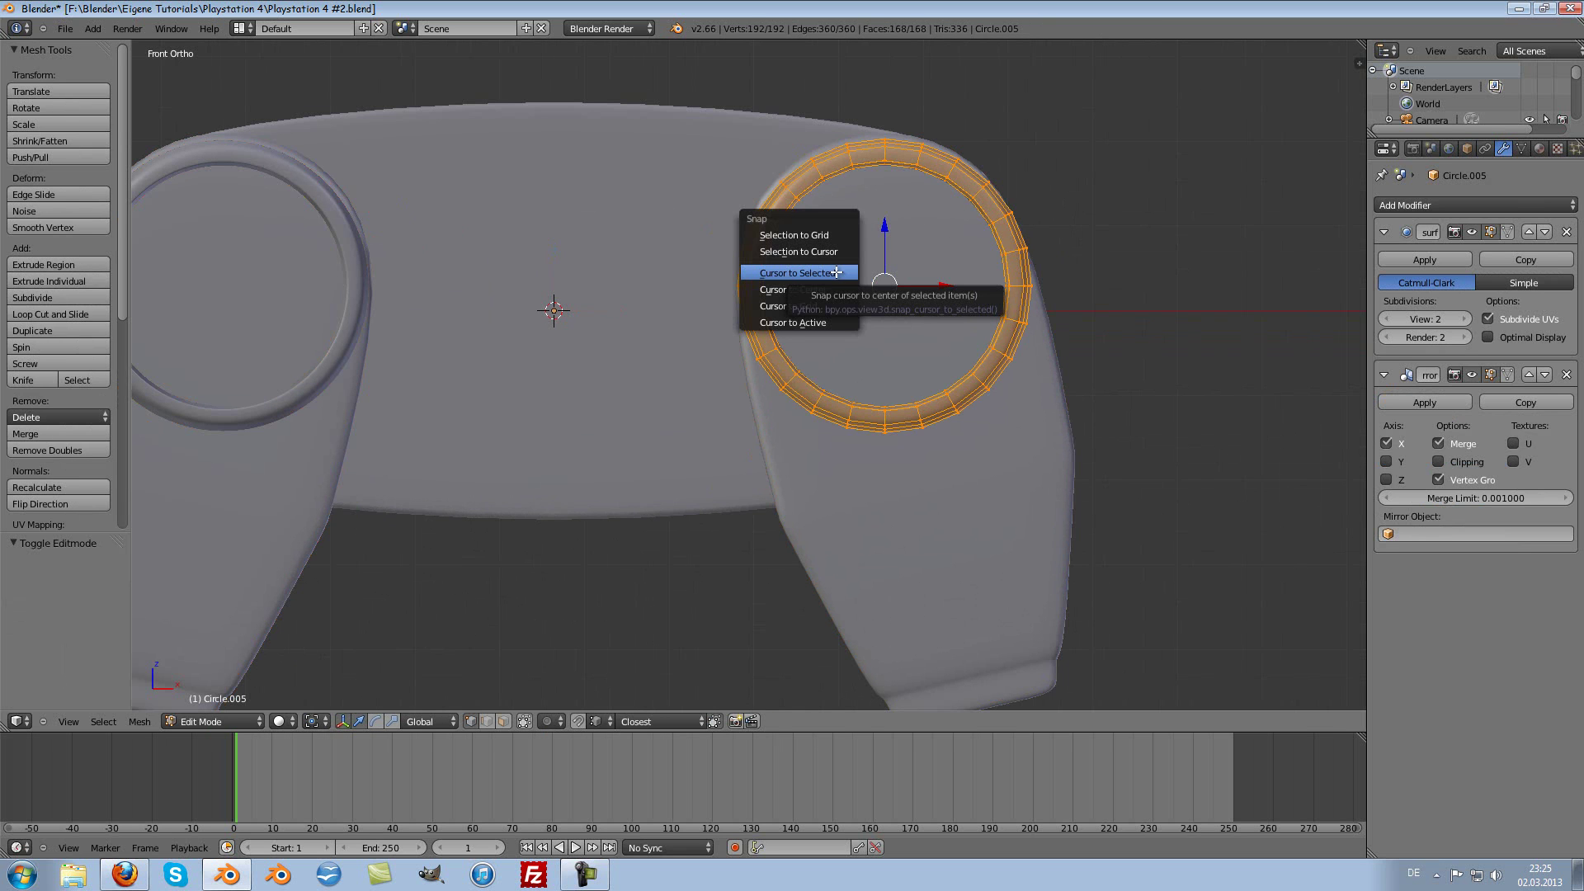
left_click(836, 272)
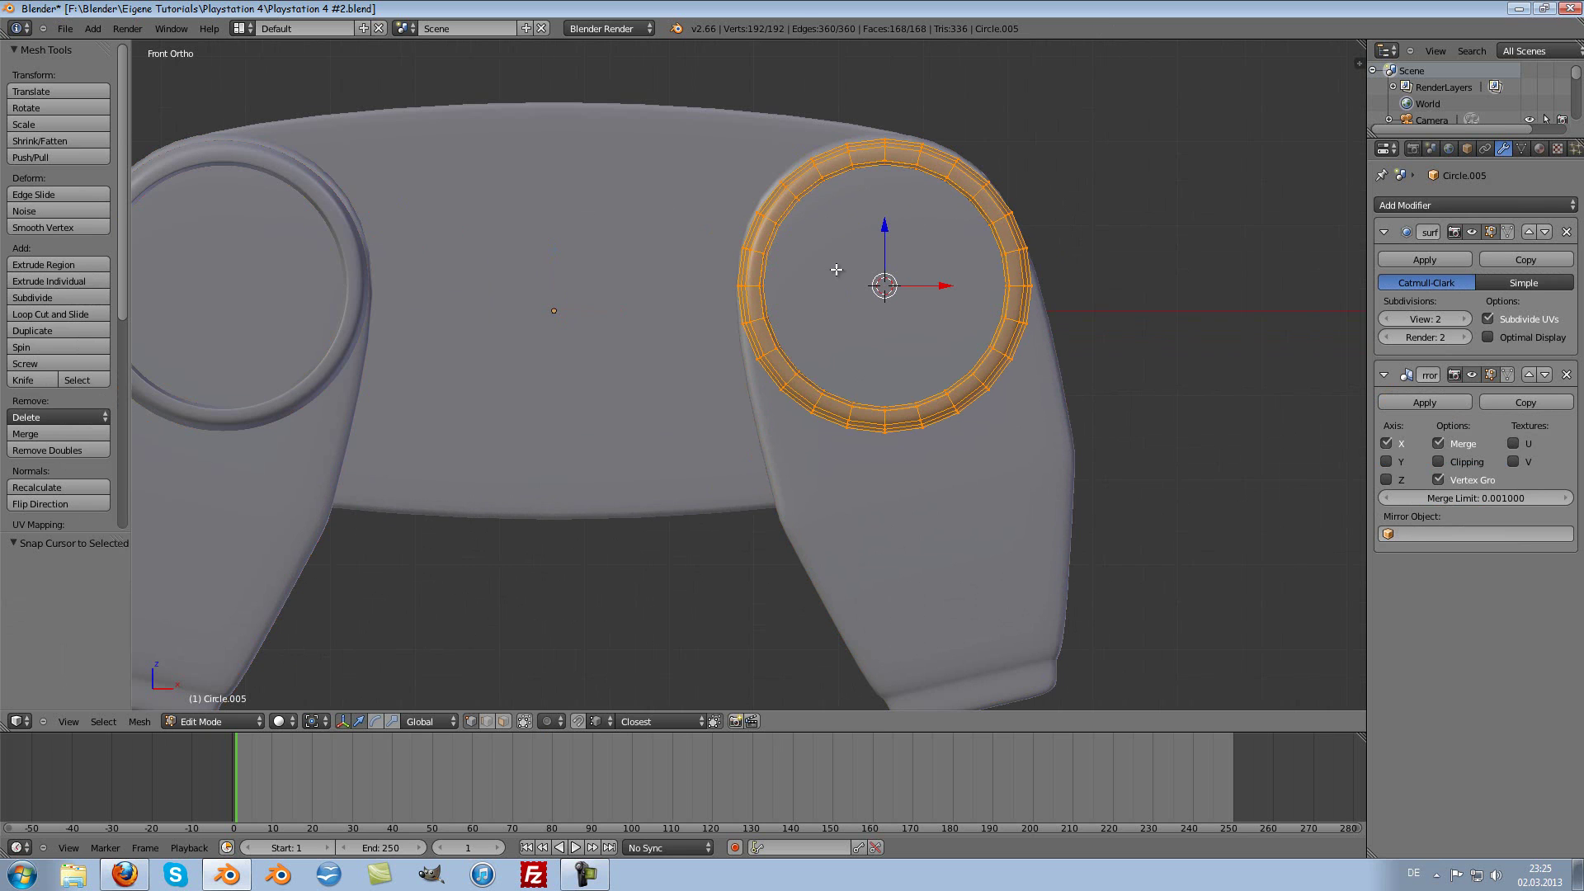
key("Tab")
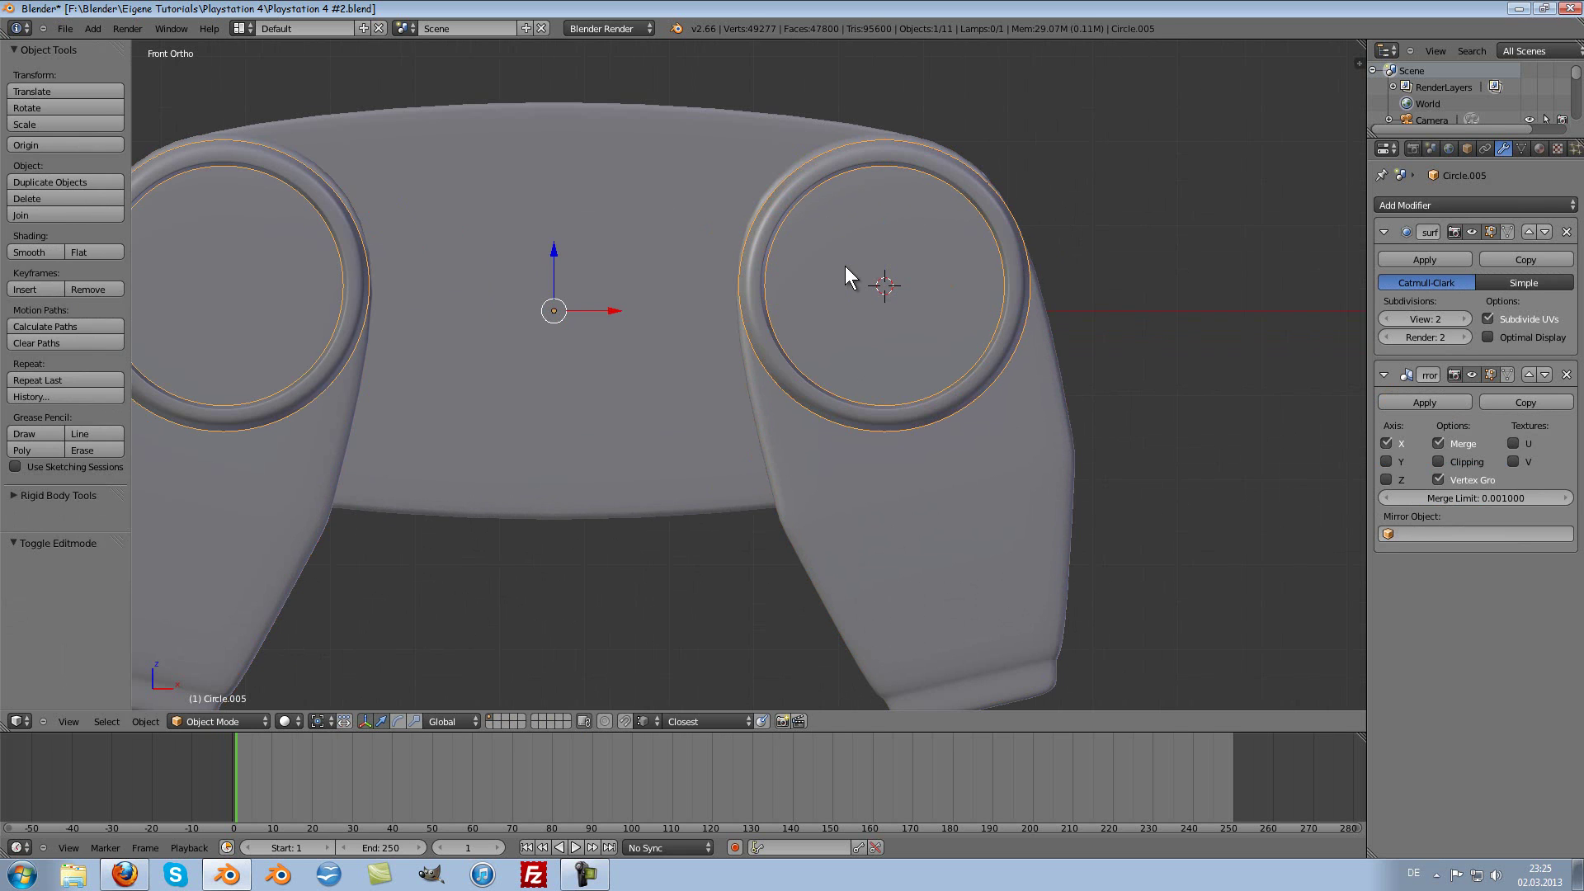
Step: Bring up the Add menu in Object Mode to list mesh primitives
key("Tab")
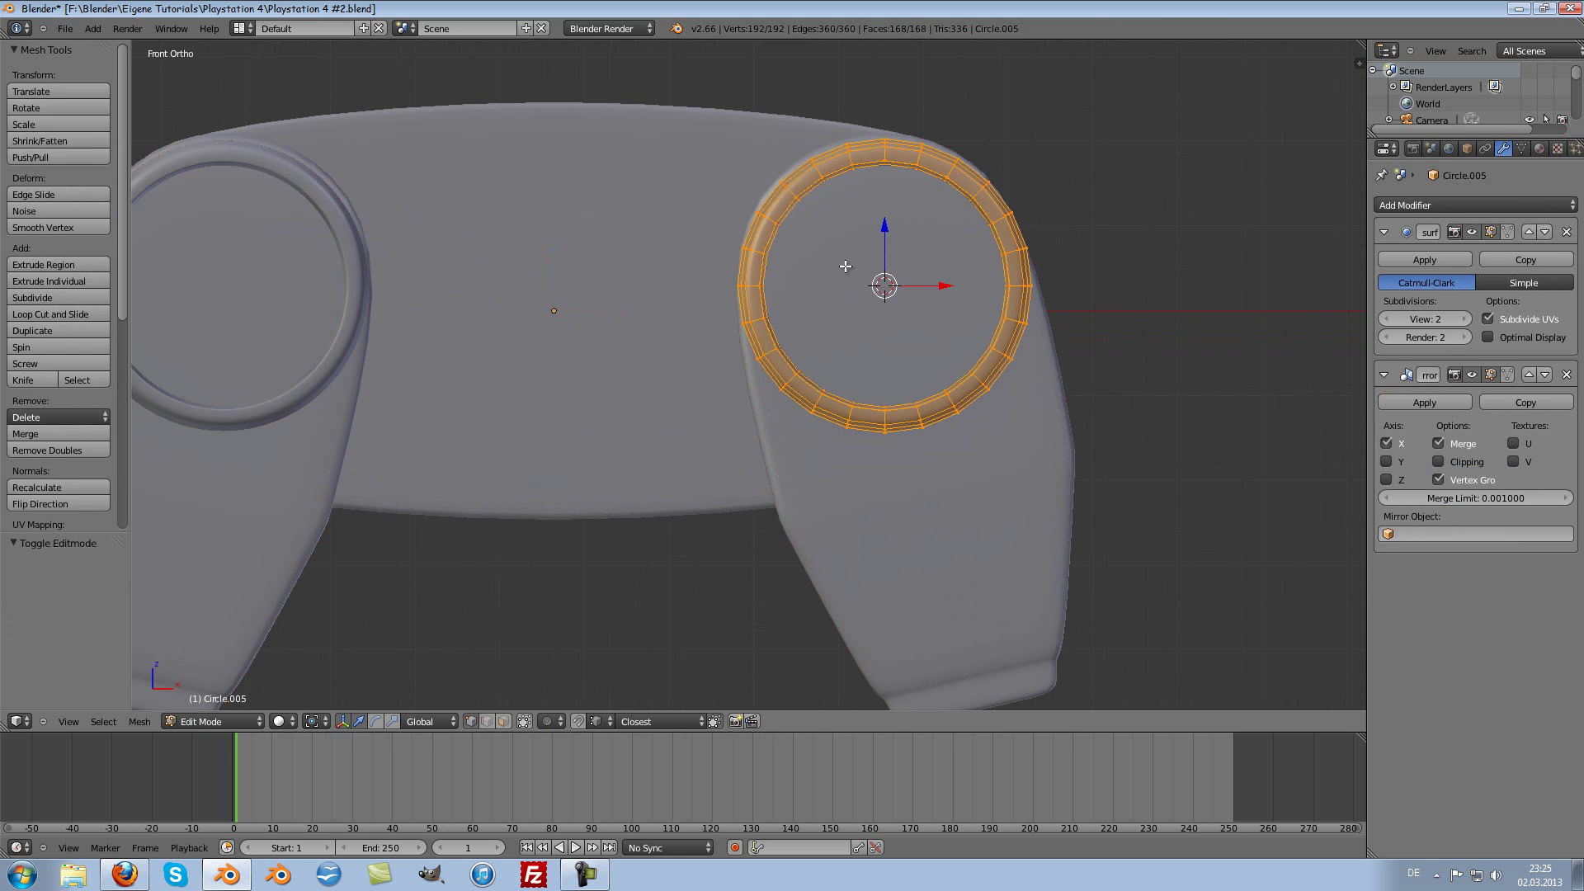
key("shift+a")
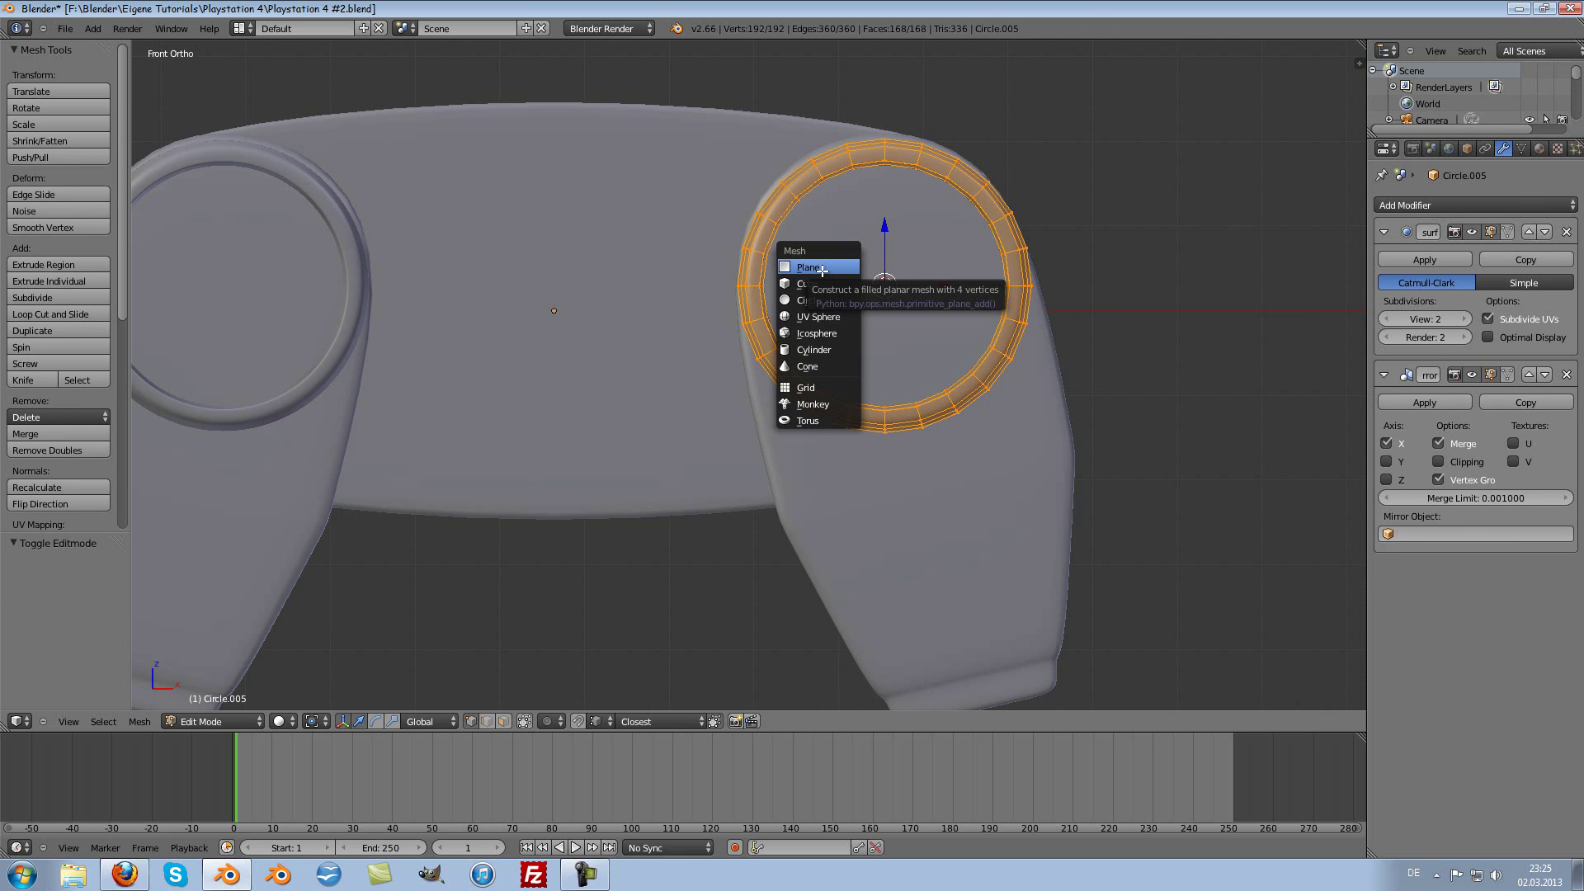
key("Tab")
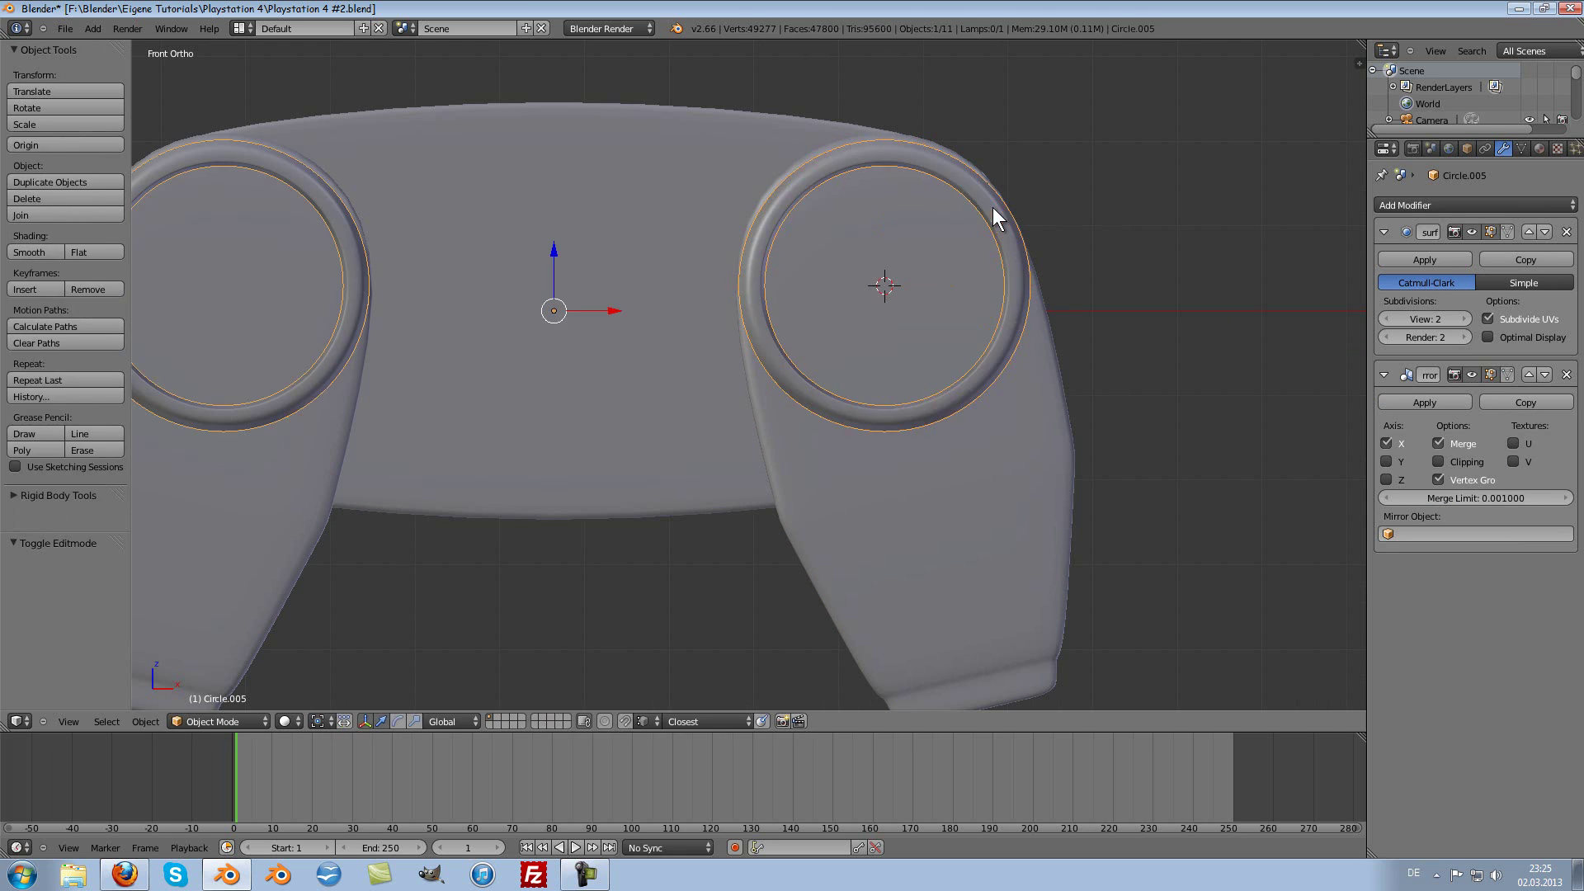
key("shift+a")
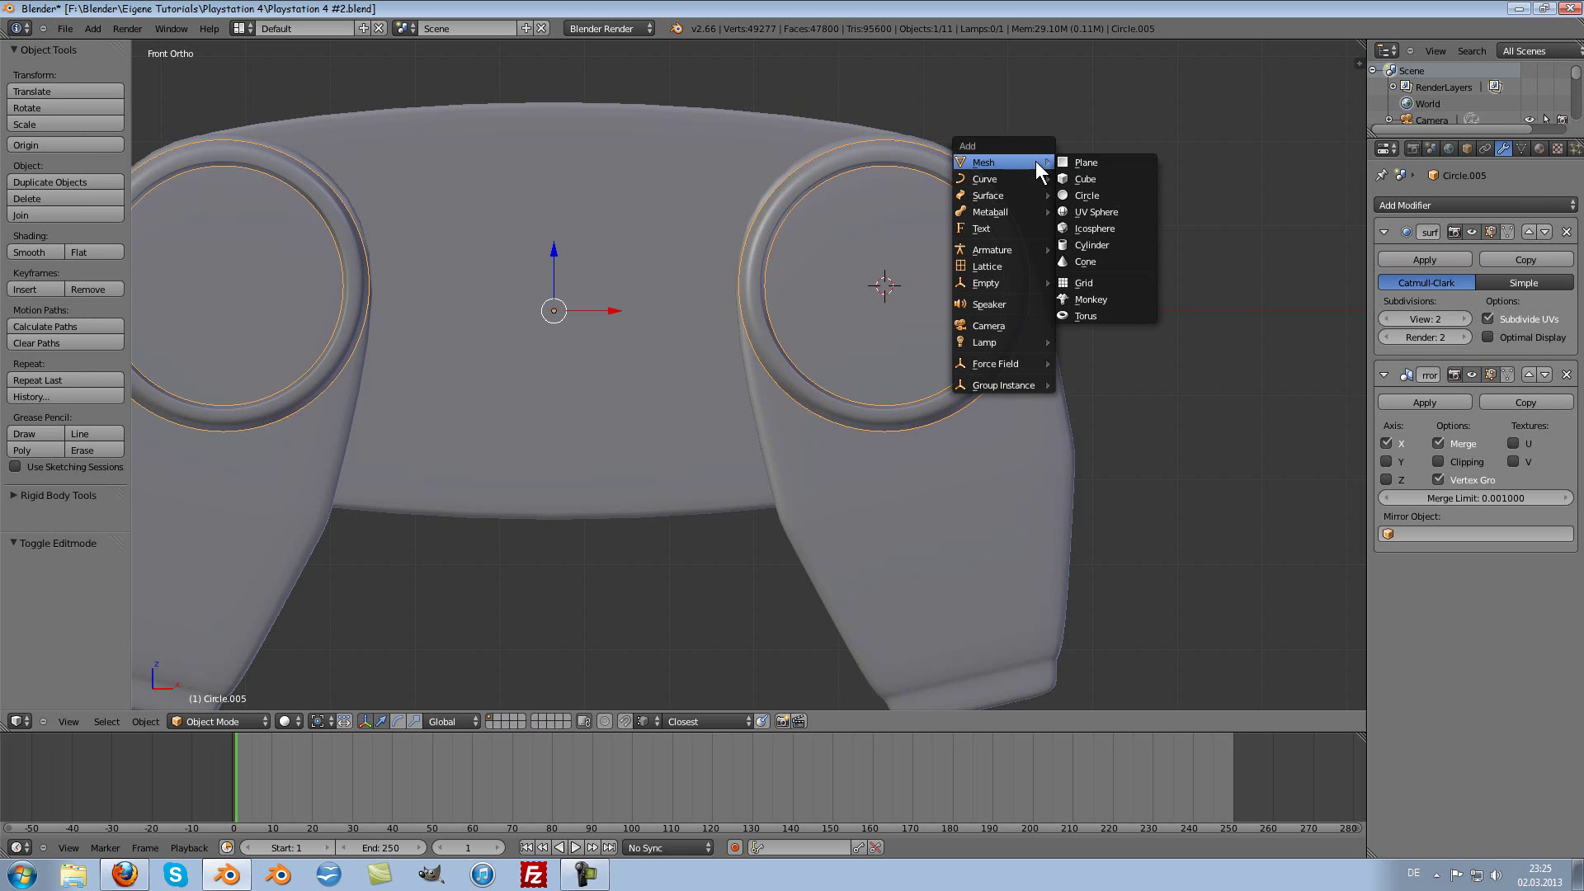
Step: Add a circle mesh at the ring centre with 12 vertices, after first trying 20
left_click(1116, 194)
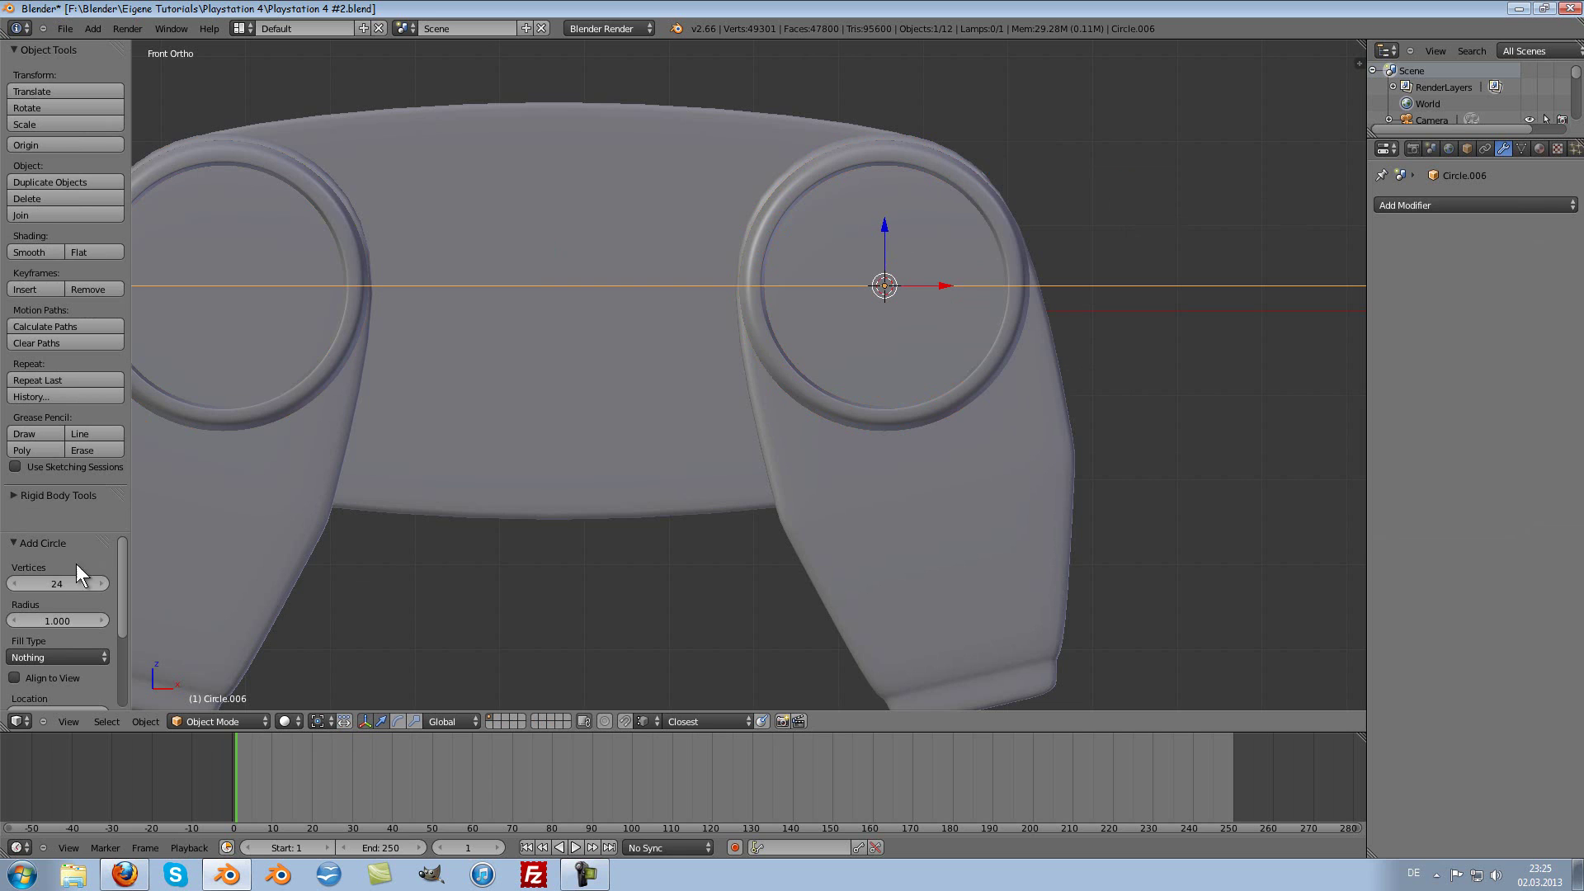
left_click(52, 586)
type("20")
key("Return")
left_click(58, 586)
type("12")
key("Return")
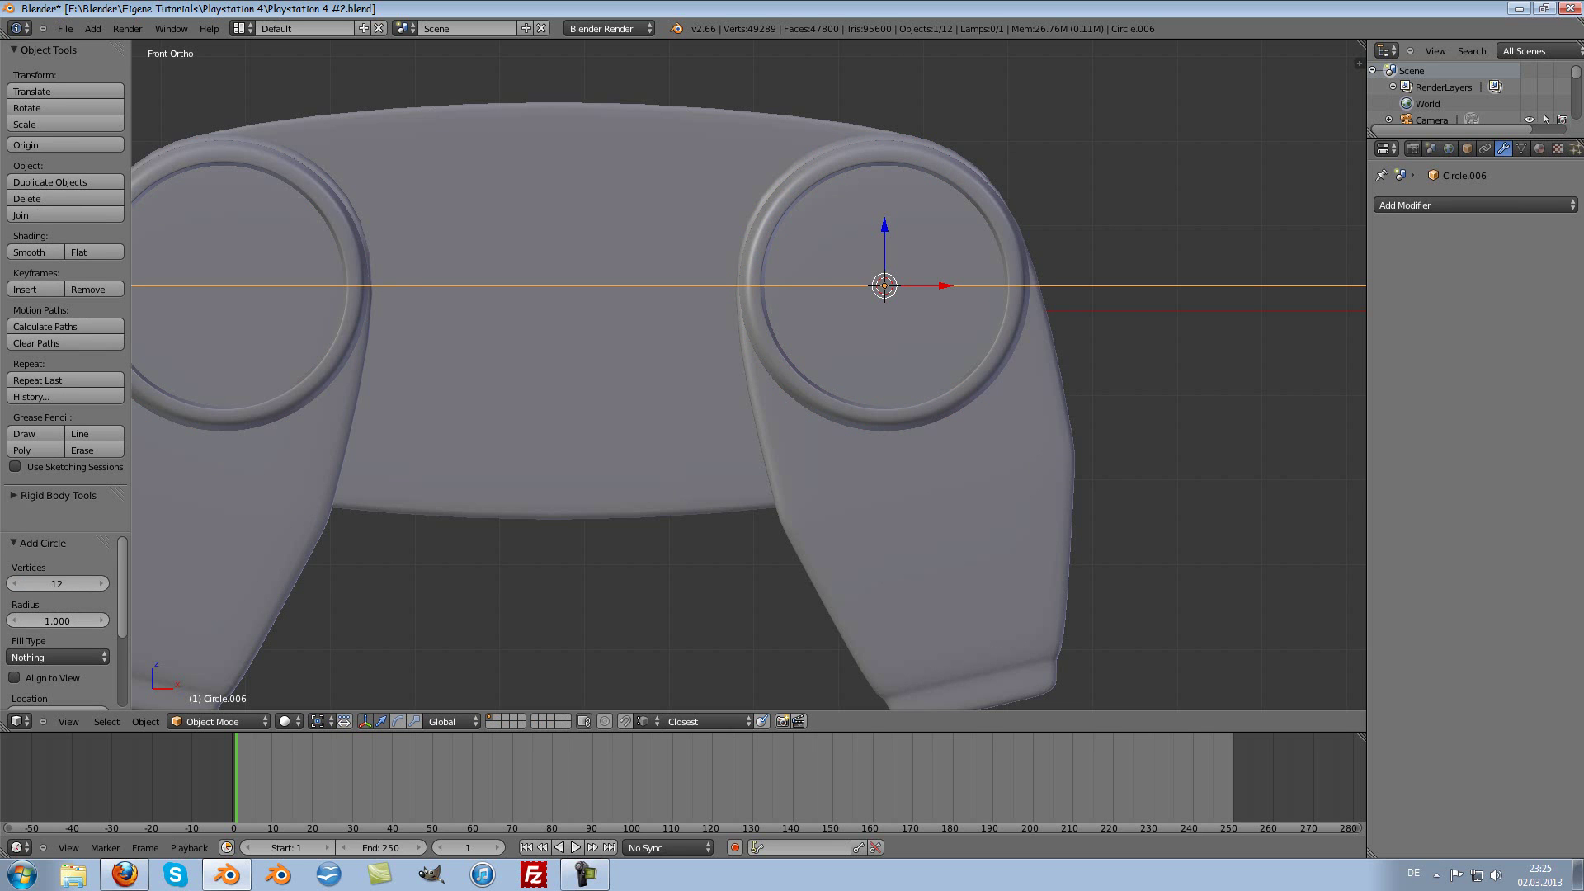
left_click(1429, 209)
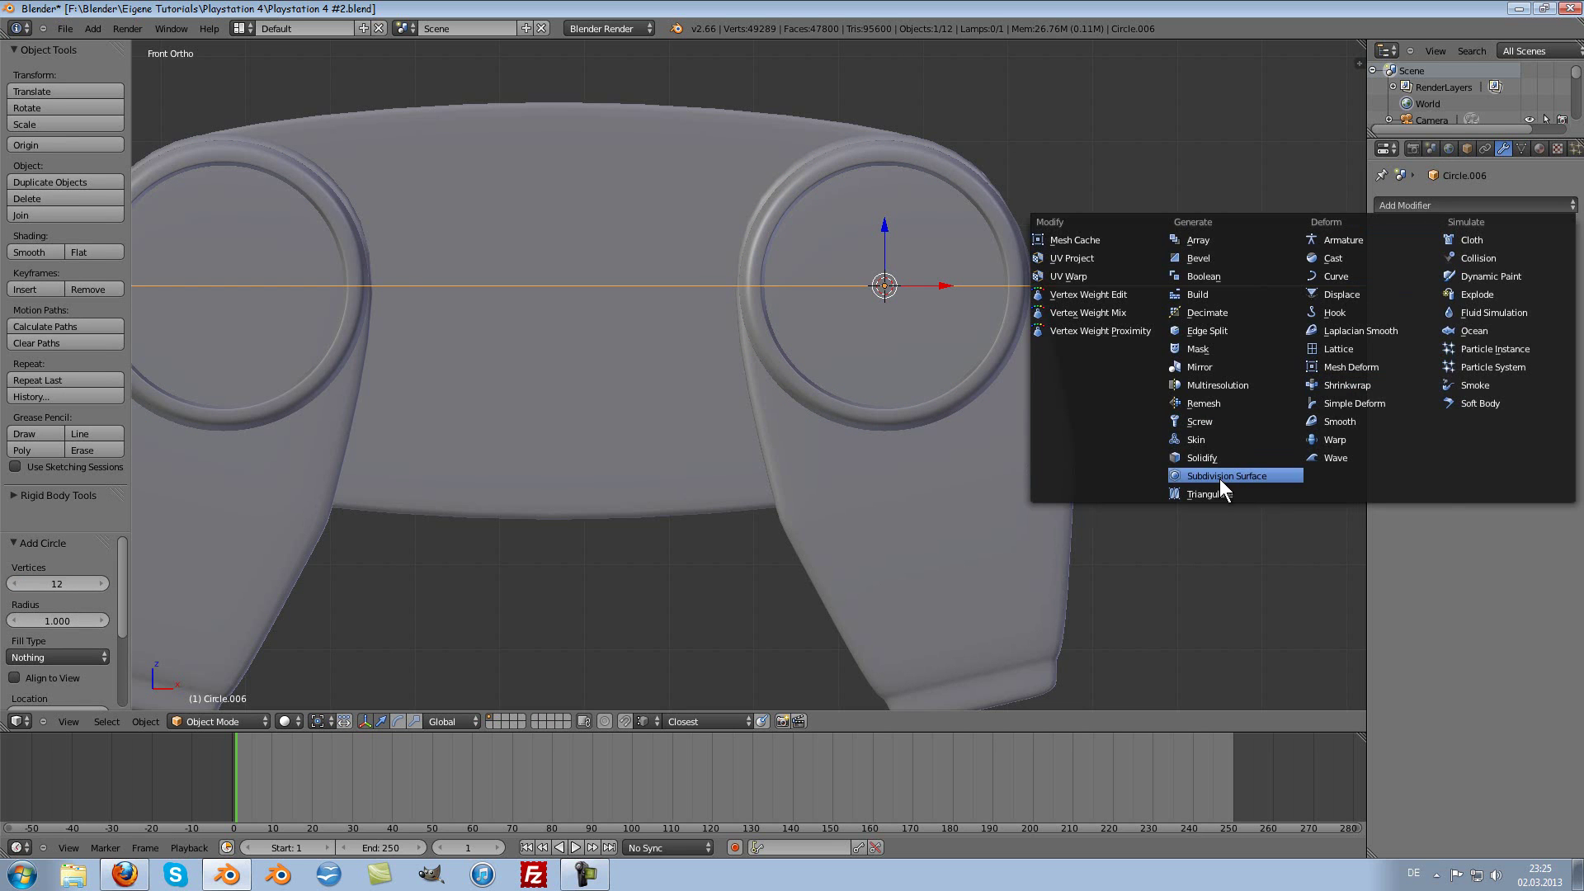
Step: Add a Subdivision Surface modifier, rotate the circle 90° on X, and scale it down
left_click(1219, 476)
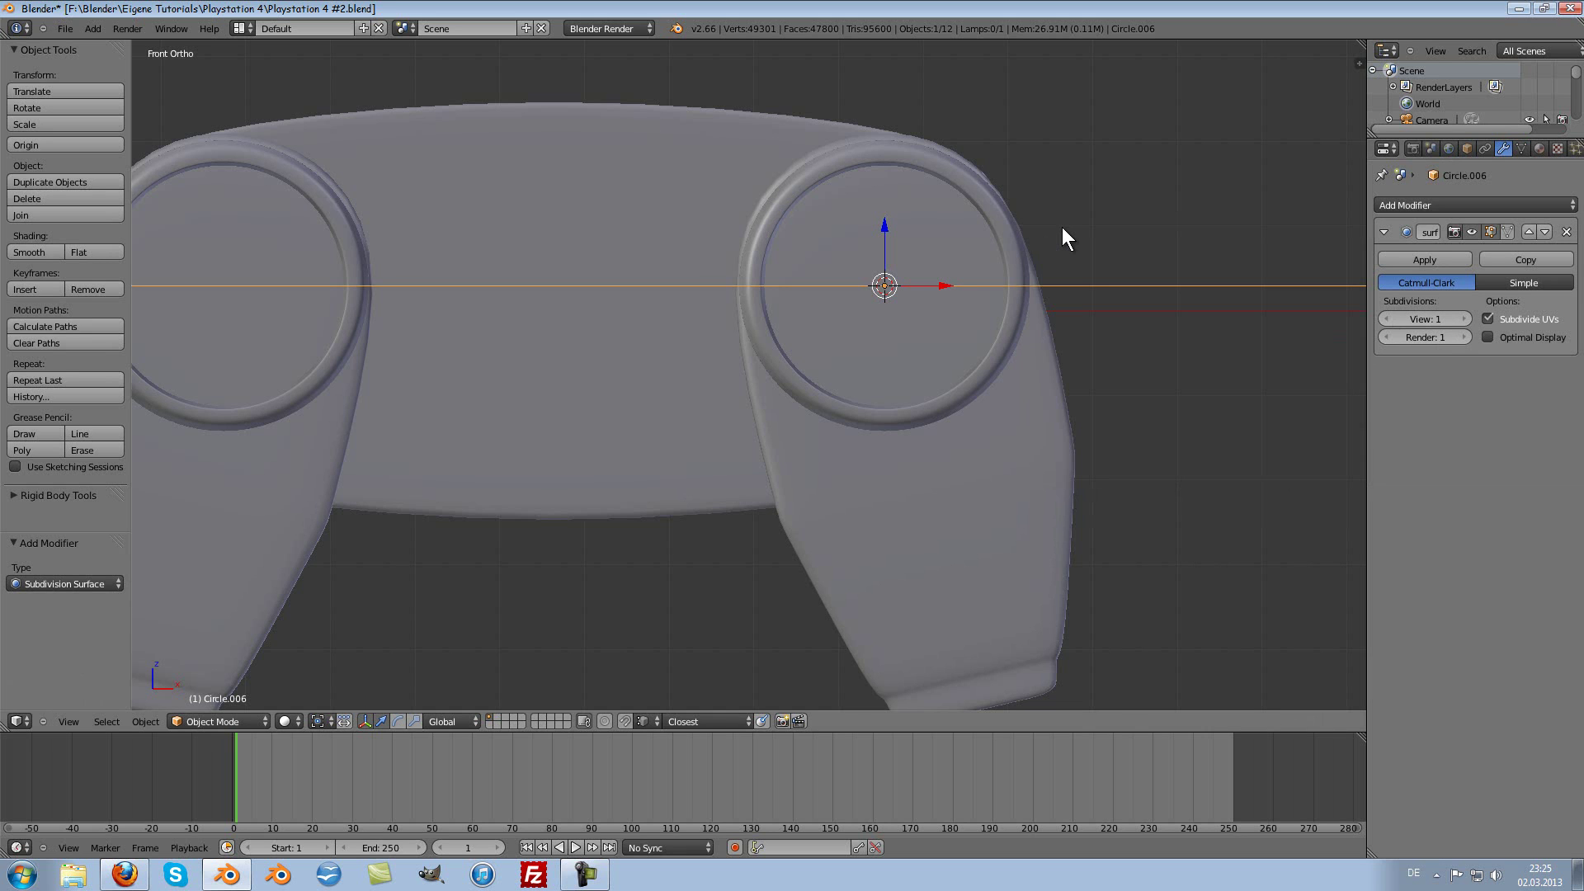
type("rx90")
key("Return")
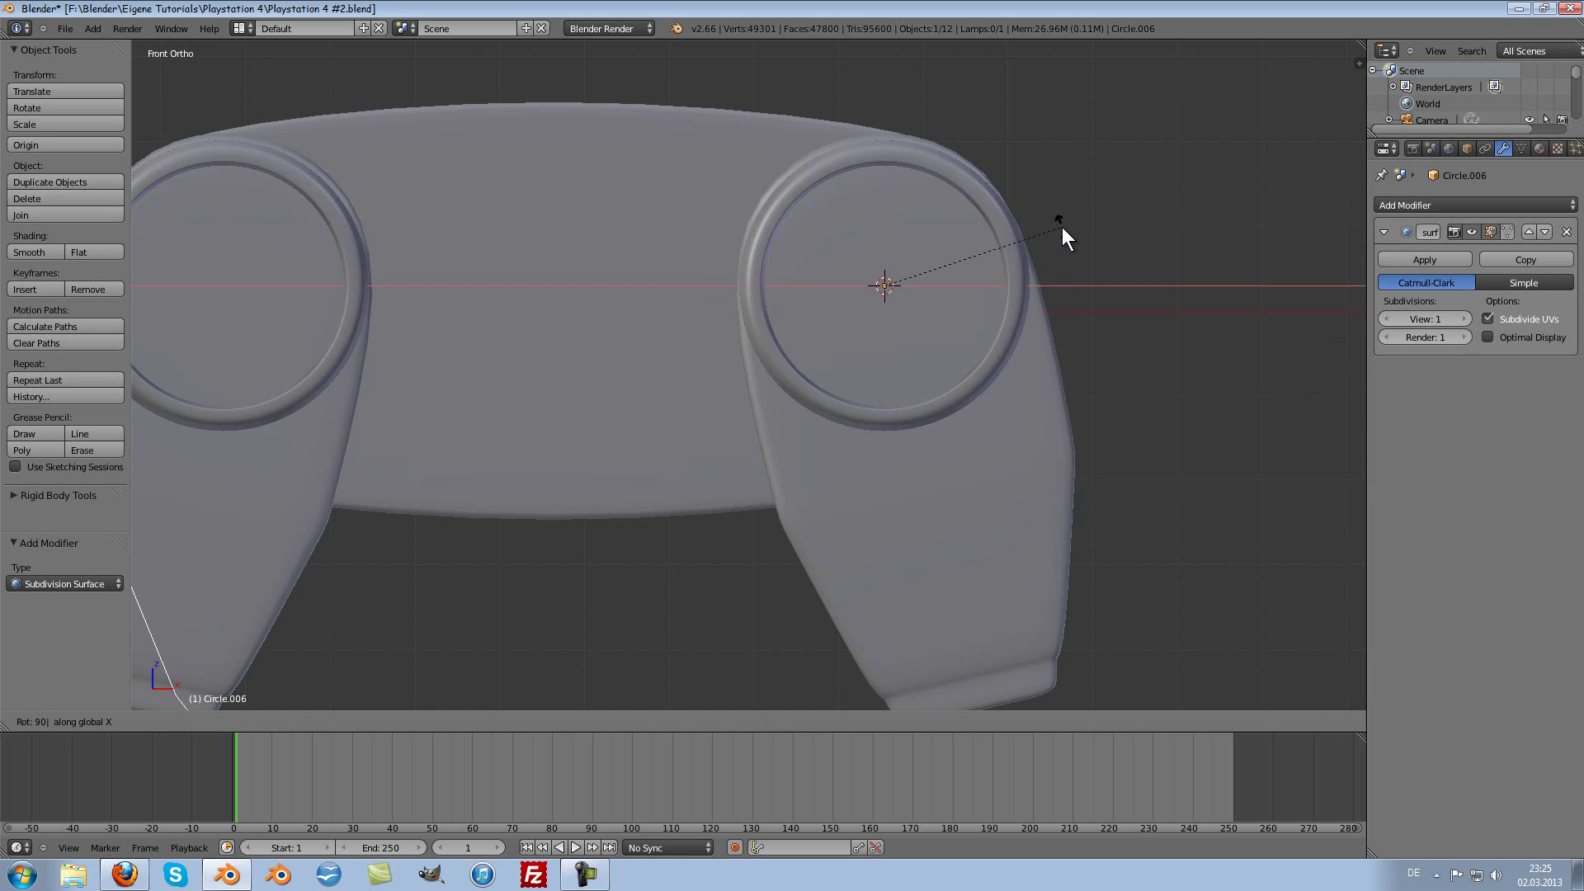
key("s")
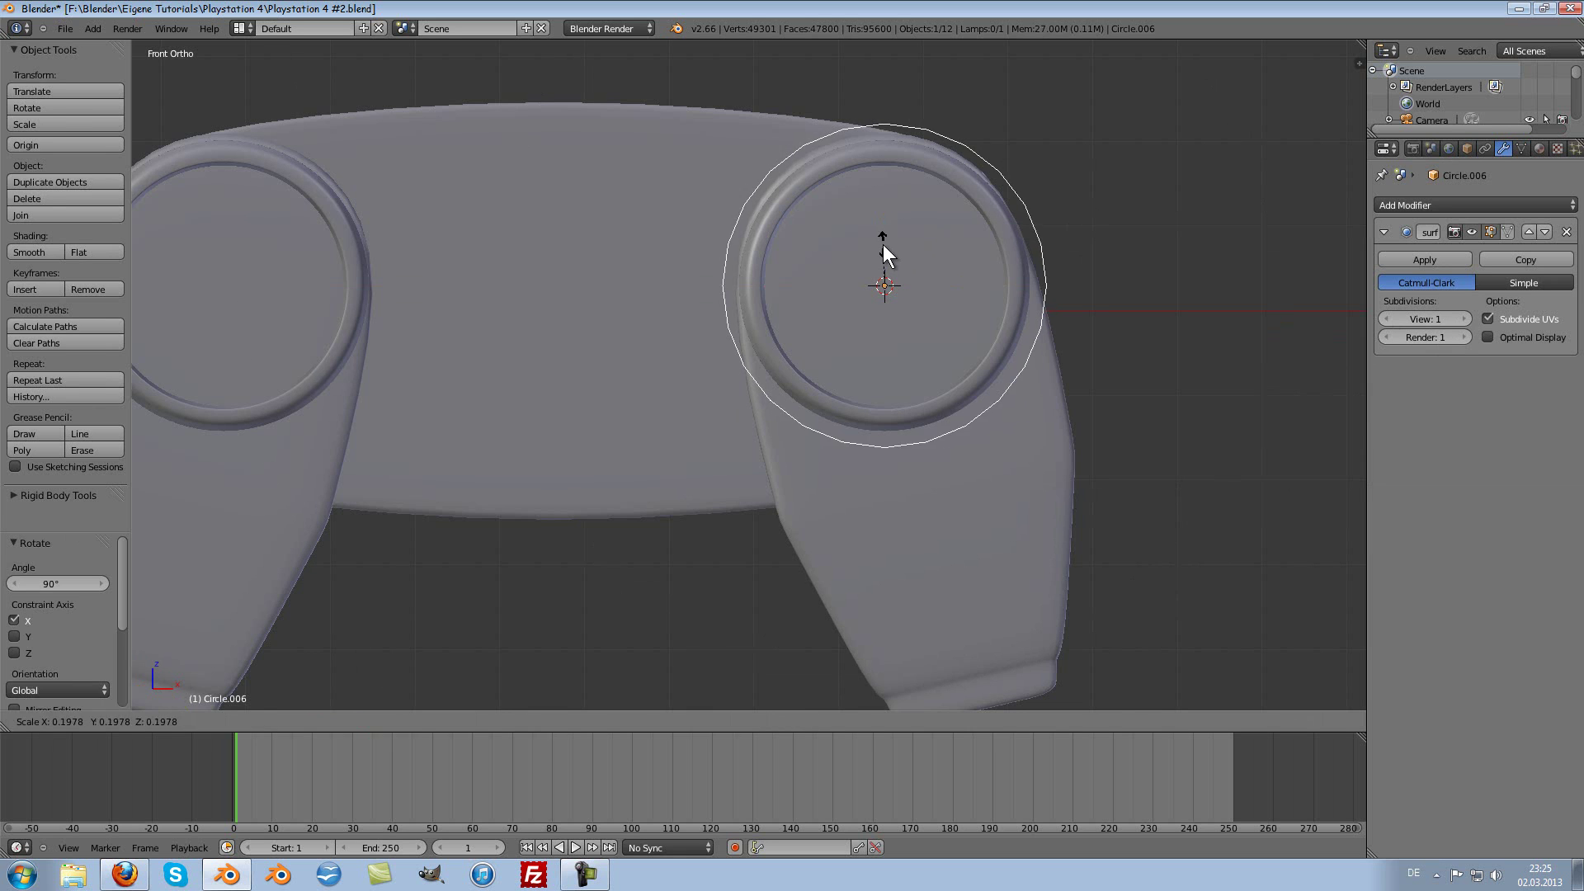
left_click(882, 244)
Step: Shrink the circle's vertices to 0.192 so it sits inside the thumbstick ring
key("Tab")
scroll(1089, 297, "up", 2)
key("s")
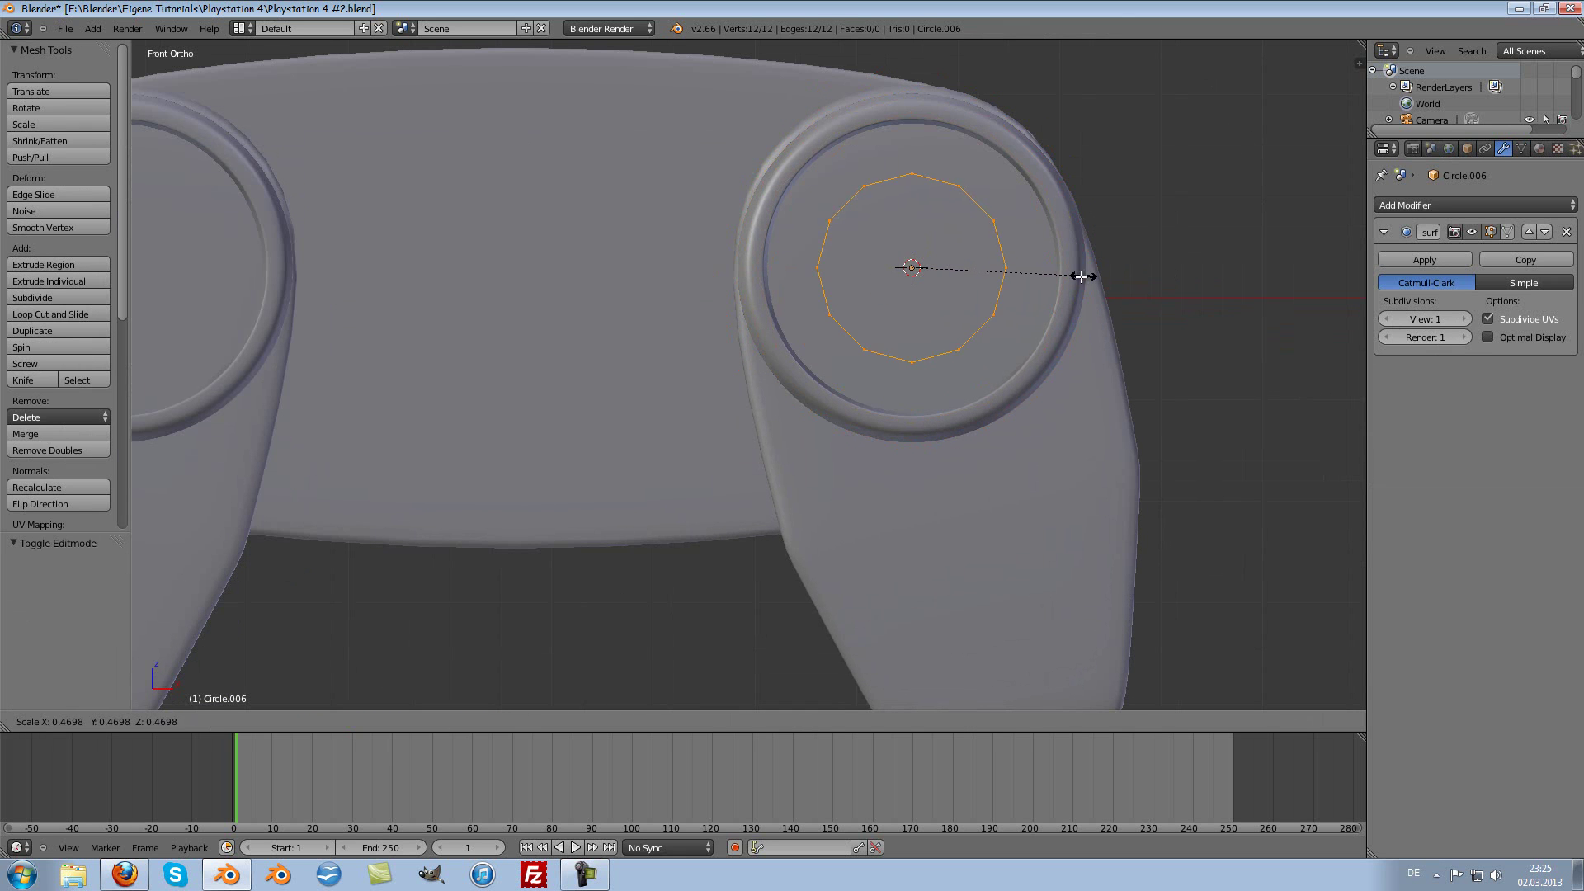
left_click(982, 253)
scroll(1002, 269, "up", 2)
scroll(1056, 282, "up", 2)
scroll(1066, 280, "down", 2)
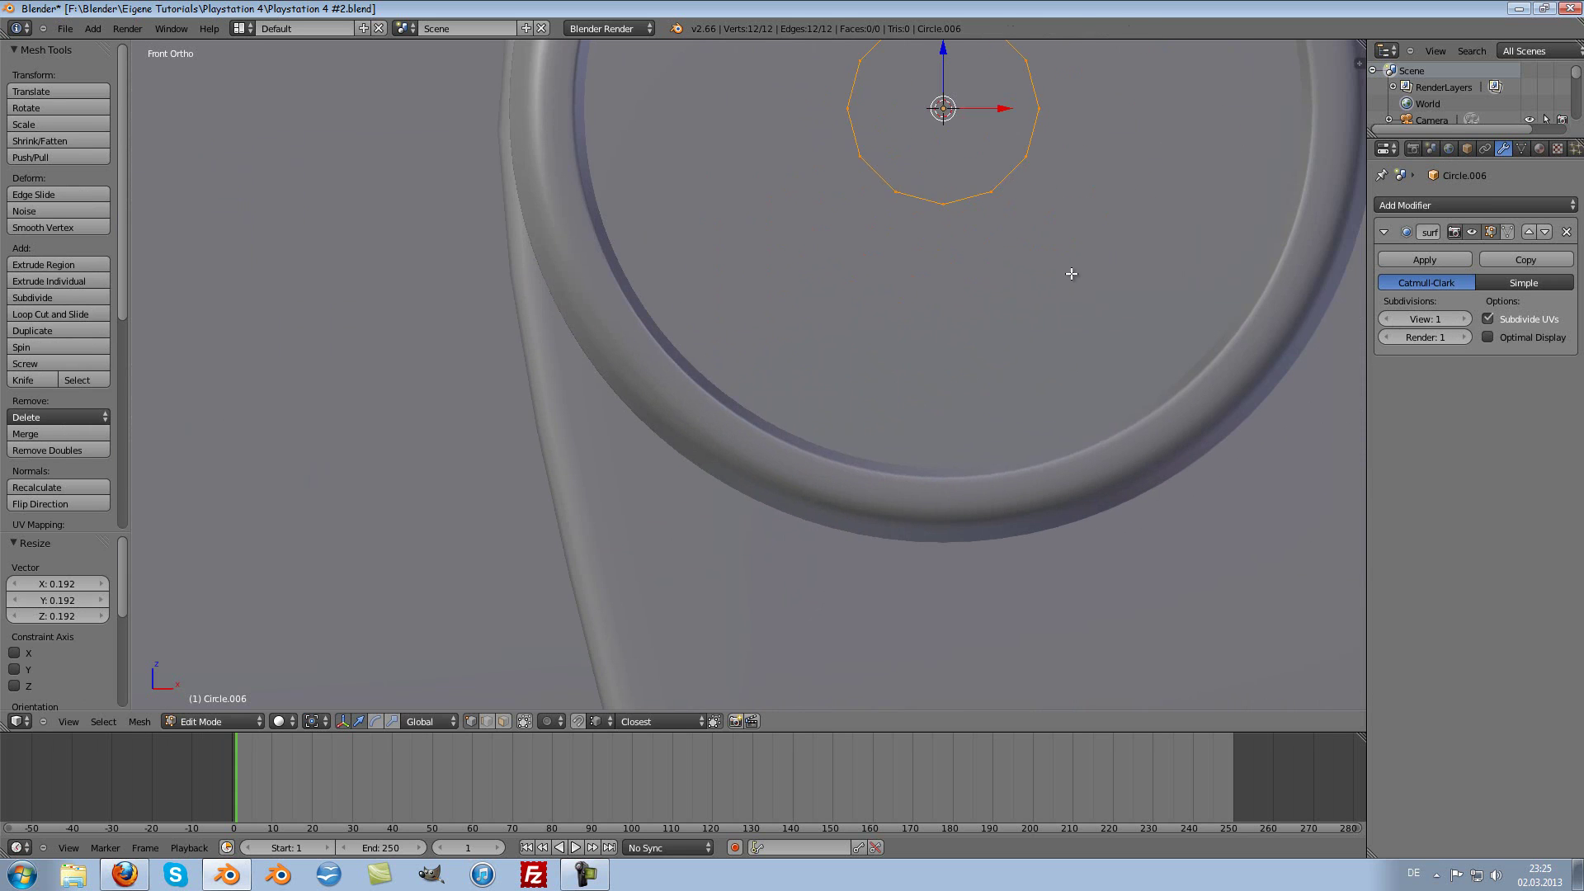
key("Tab")
scroll(1070, 273, "up", 3, "shift")
scroll(1072, 274, "up", 3)
scroll(1185, 299, "down", 4)
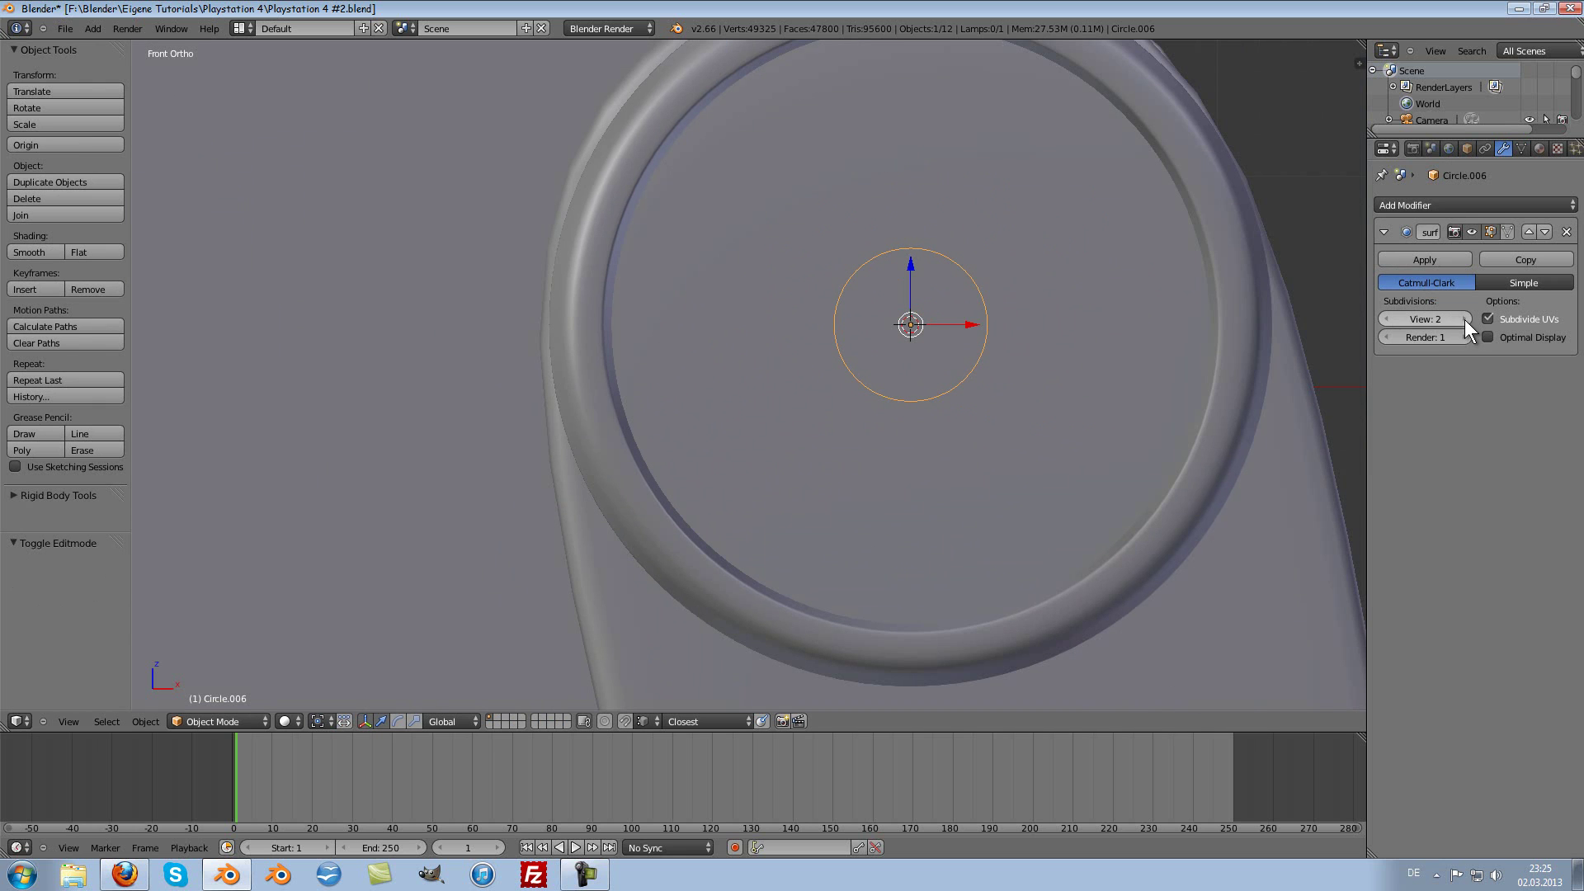
Step: Set the circle's subdivision view level to 1 and shrink it to 0.944
left_click(1384, 319)
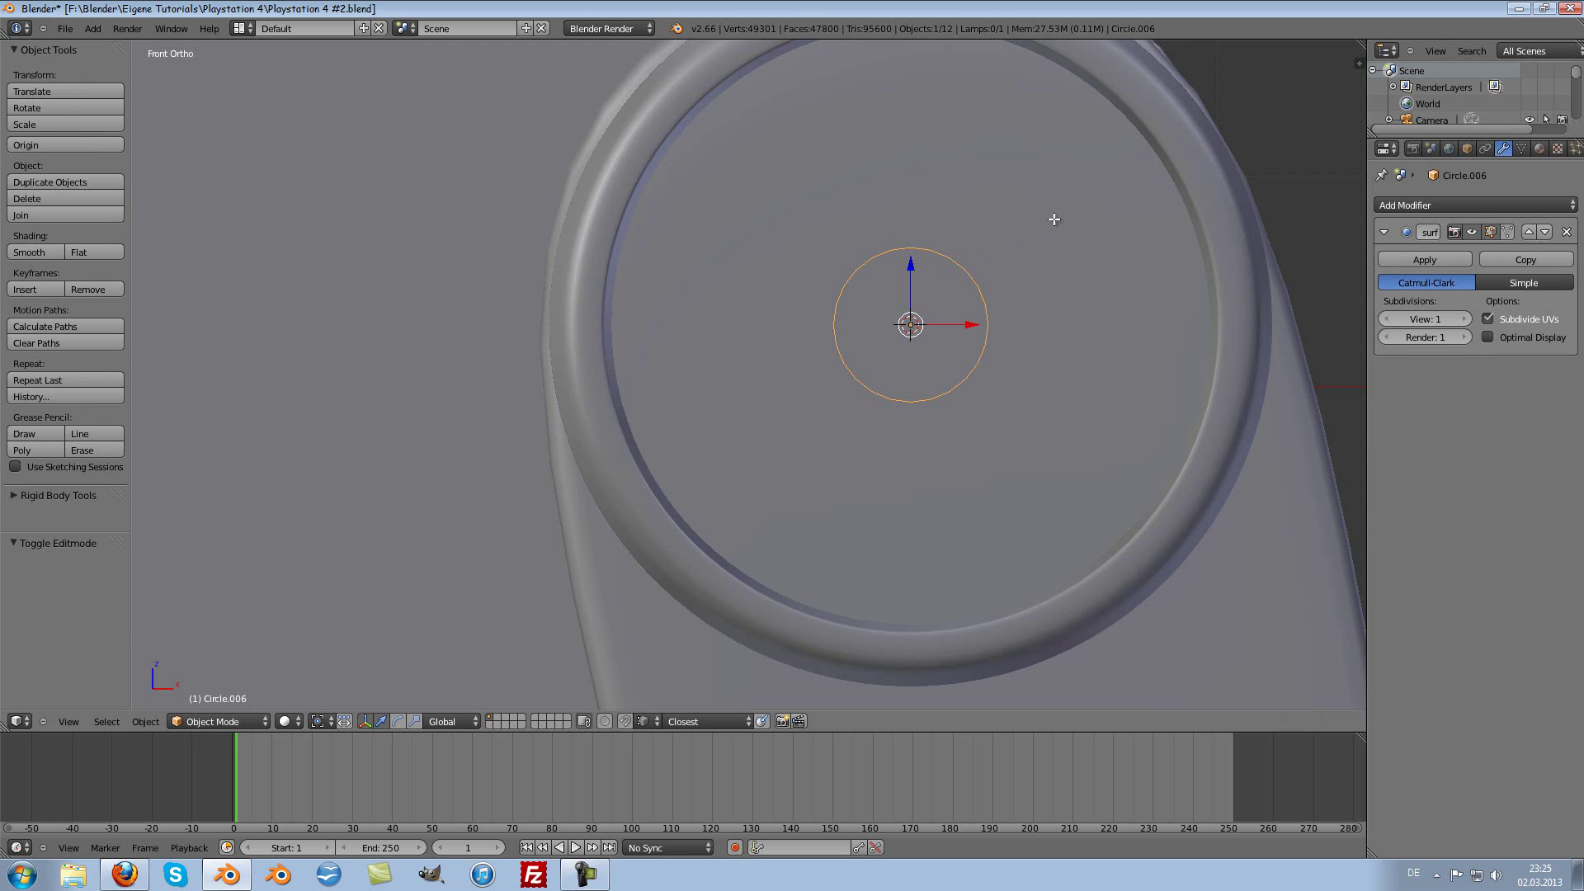
key("Tab")
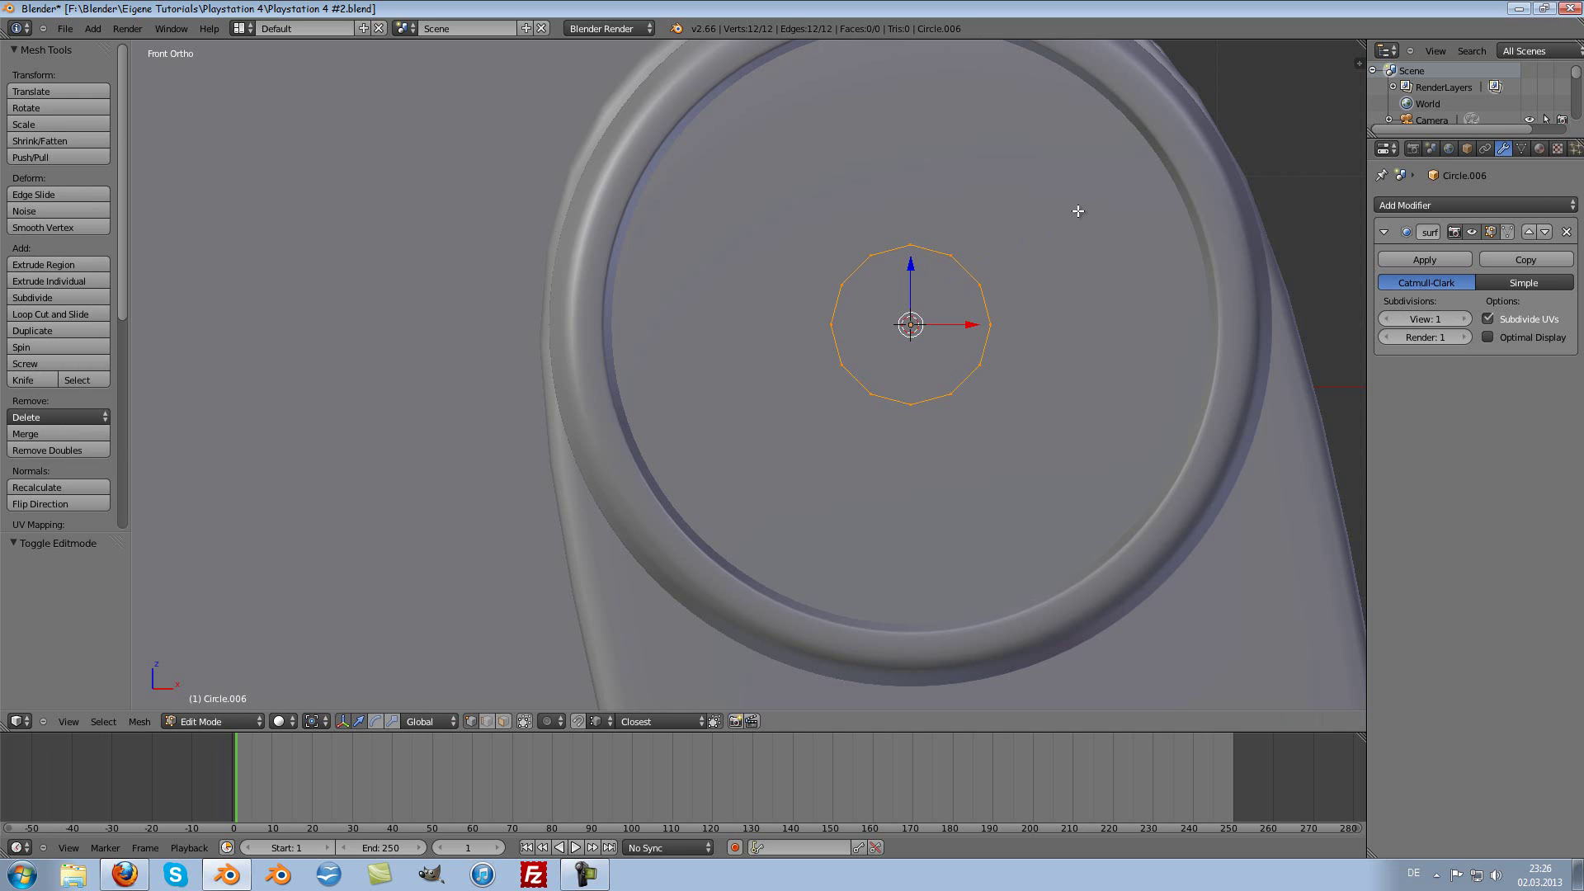
scroll(1073, 219, "down", 3)
scroll(1044, 268, "up", 1, "shift")
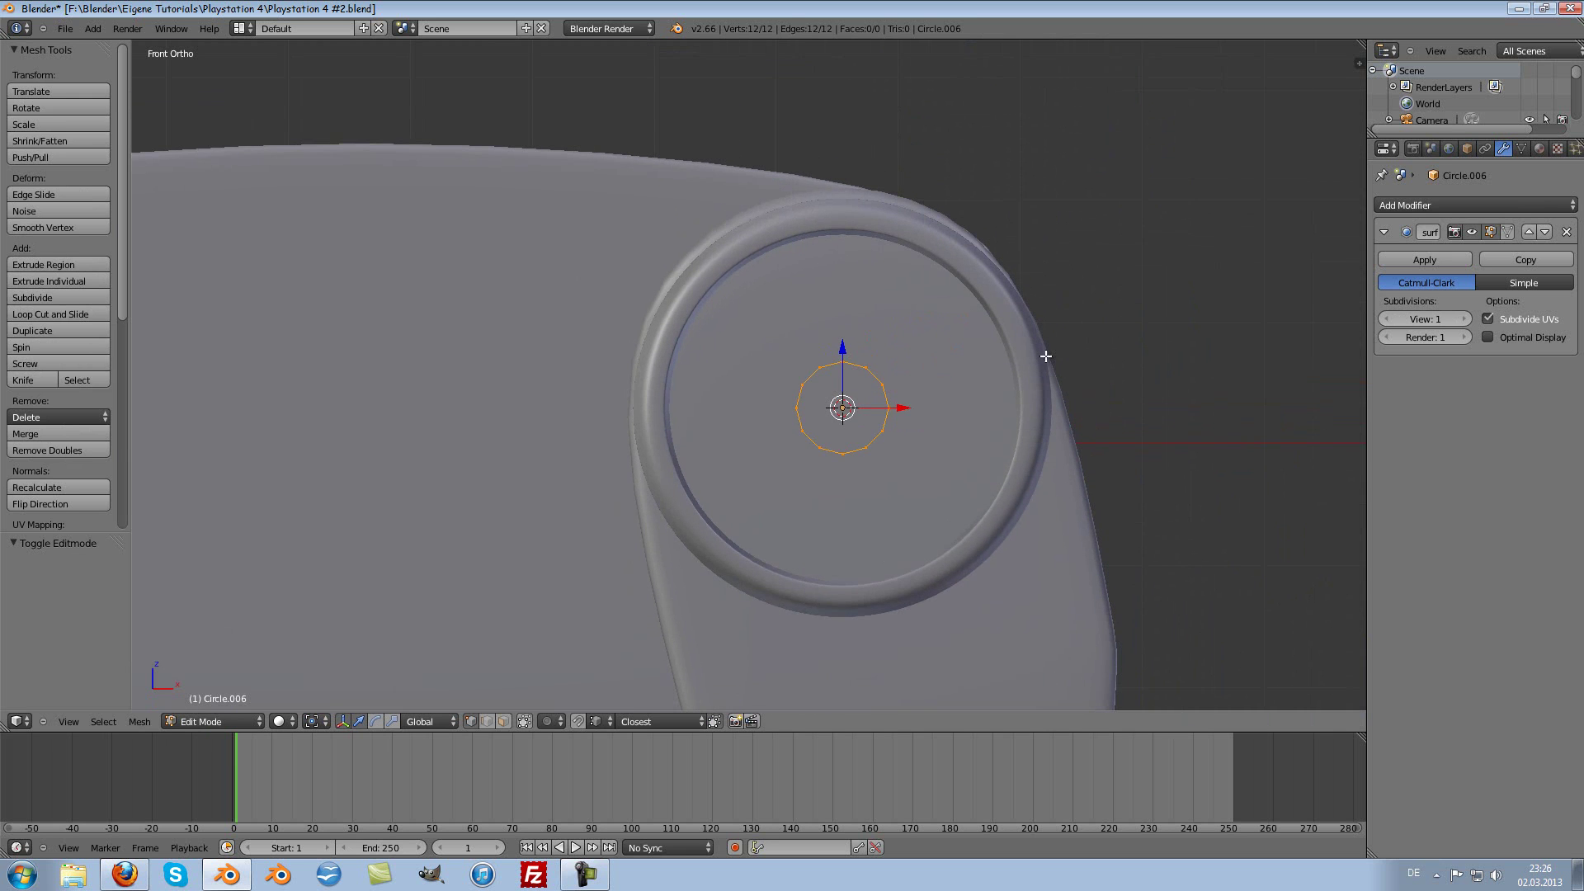
scroll(1046, 353, "up", 1)
key("s")
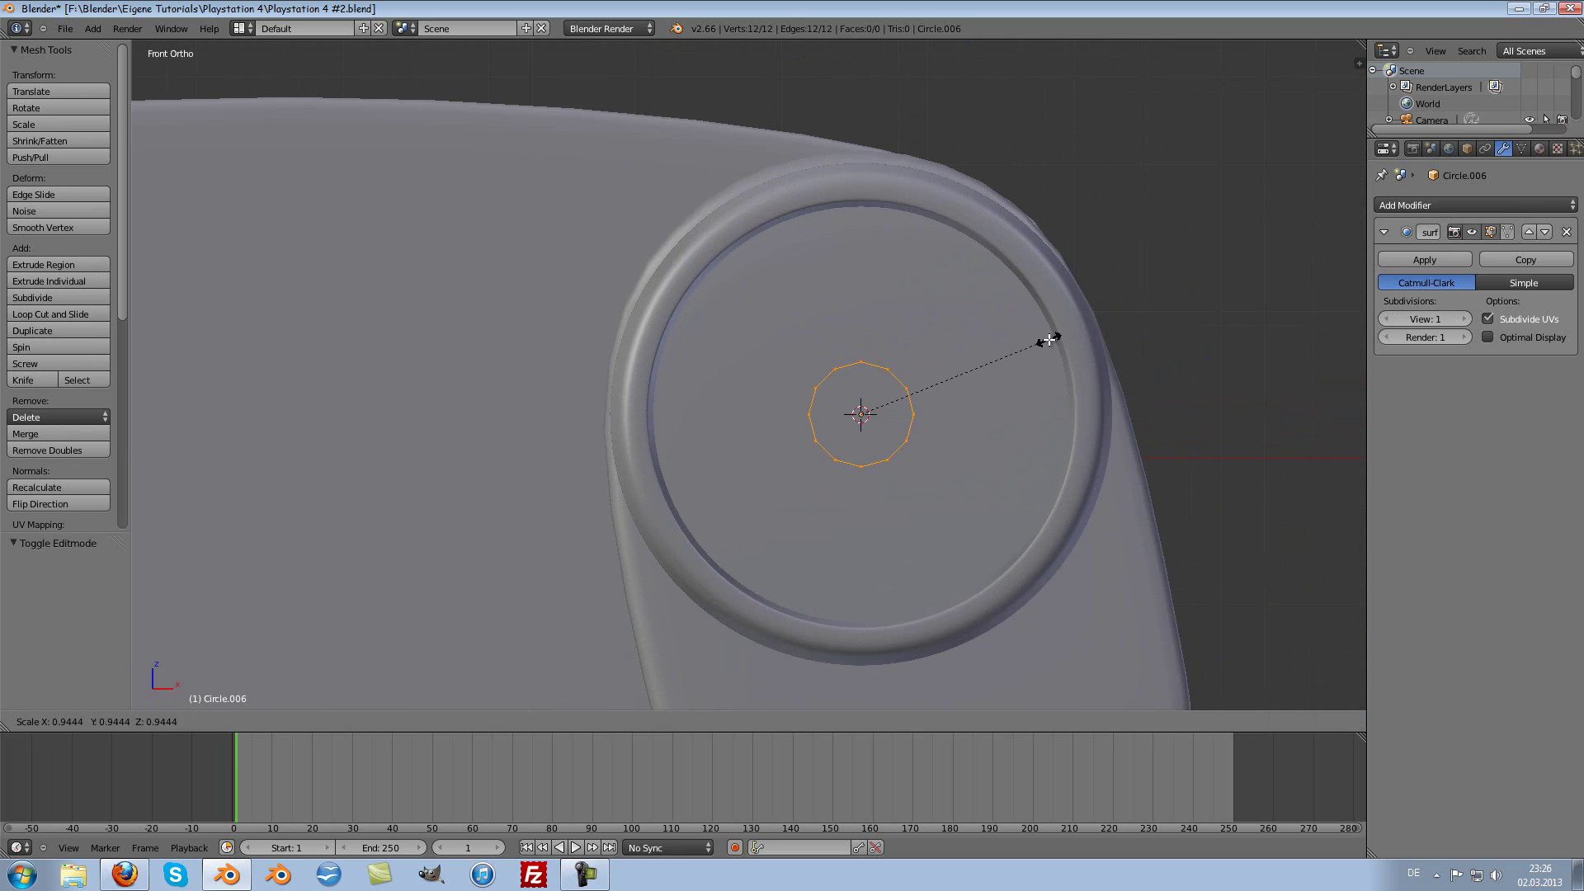
left_click(1041, 345)
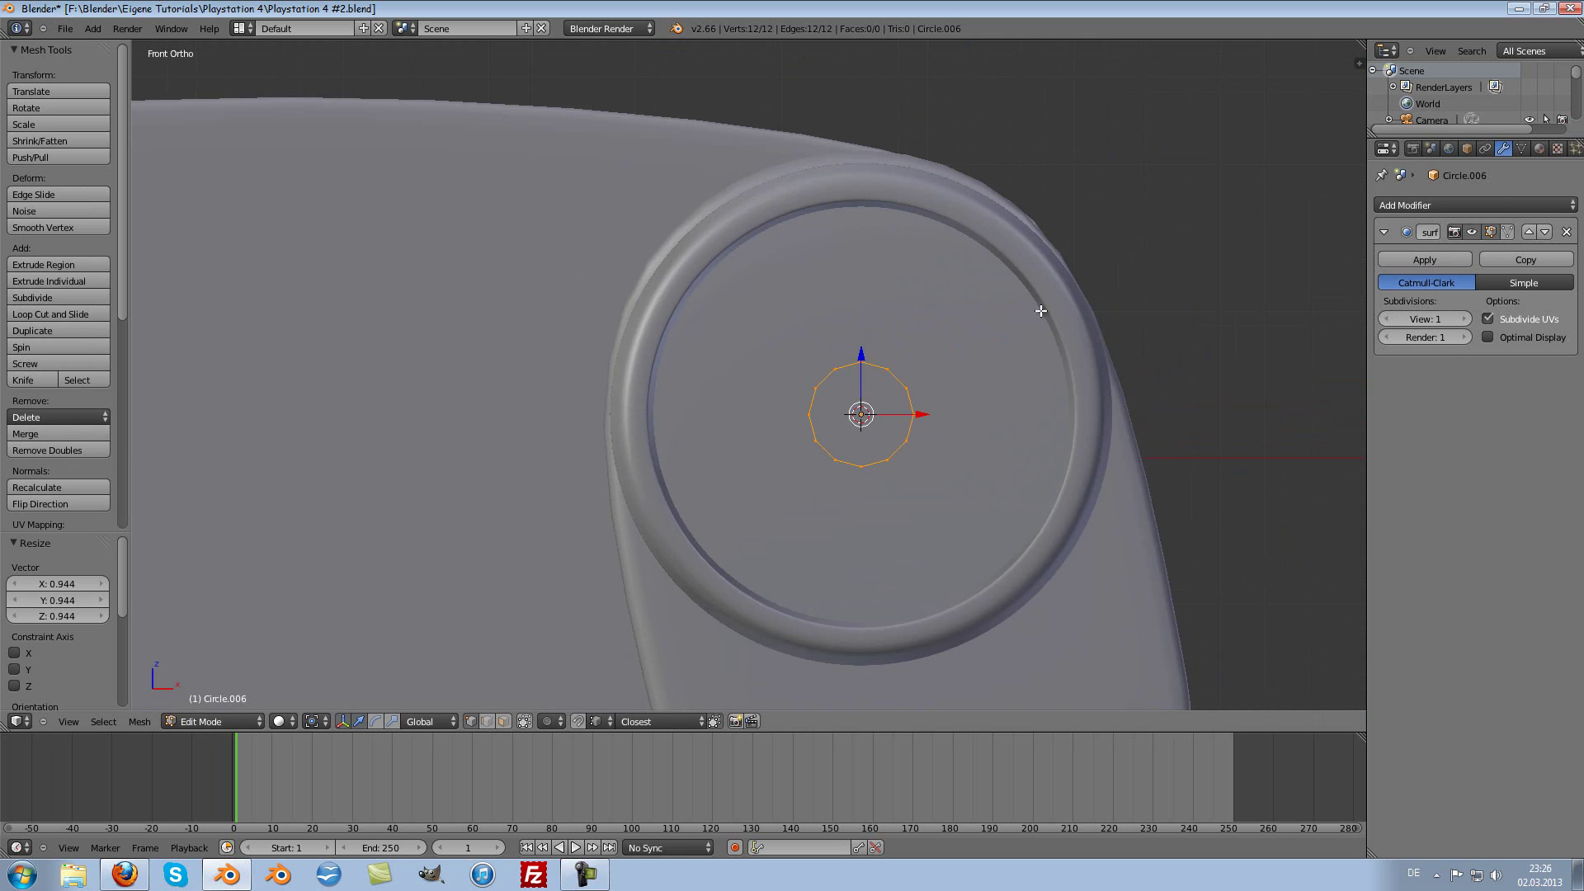
Step: Lower the circle 0.062 along Z and add a Mirror modifier
key("g")
key("z")
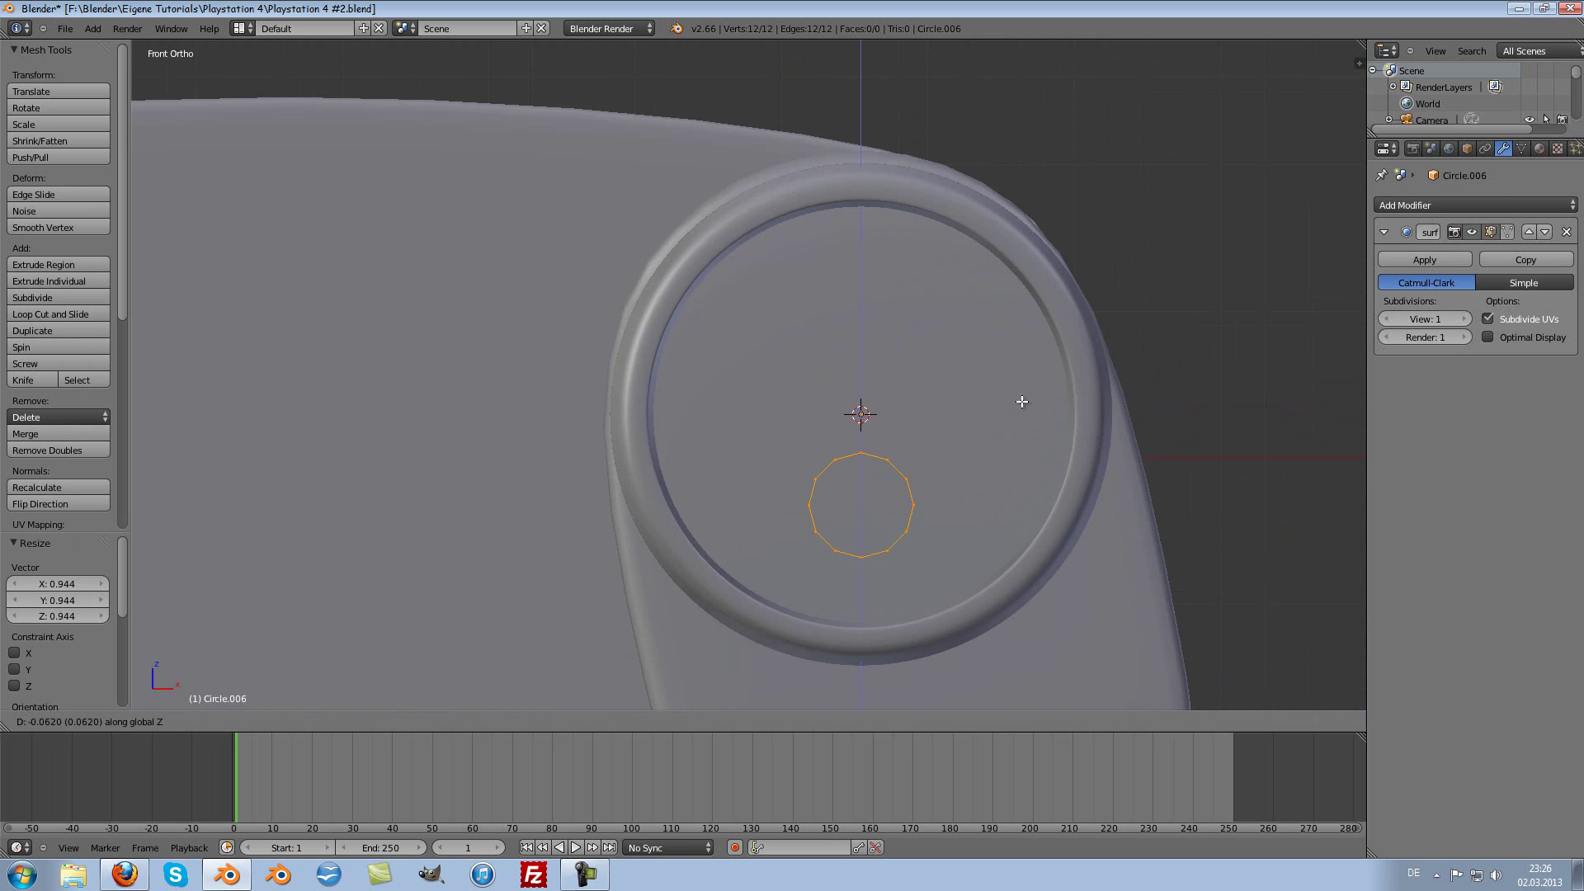
left_click(1022, 402)
left_click(1429, 205)
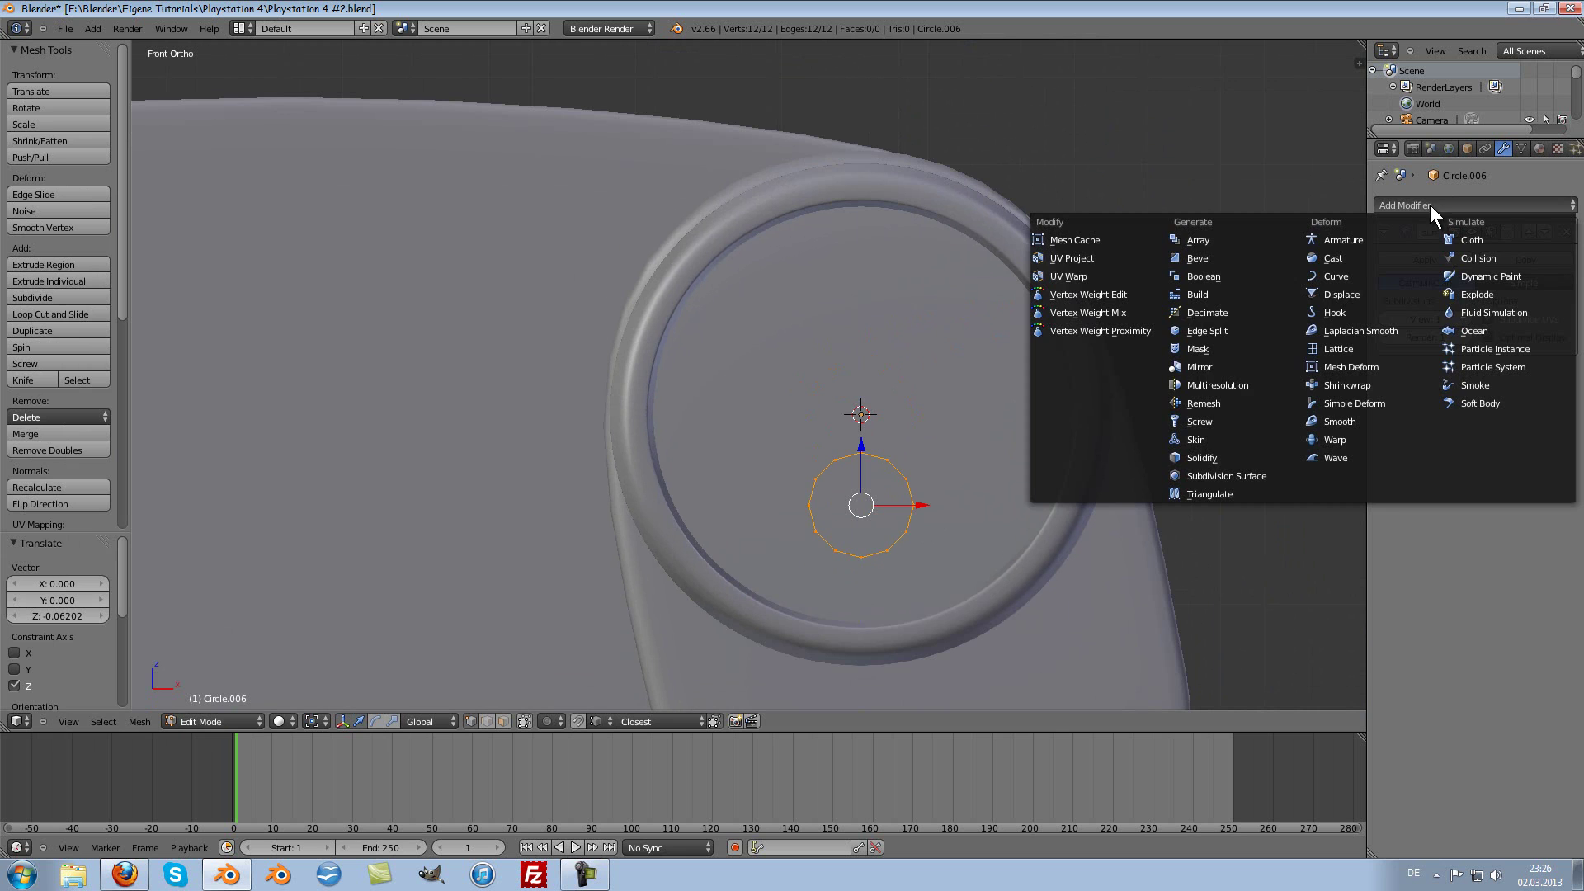
left_click(1275, 369)
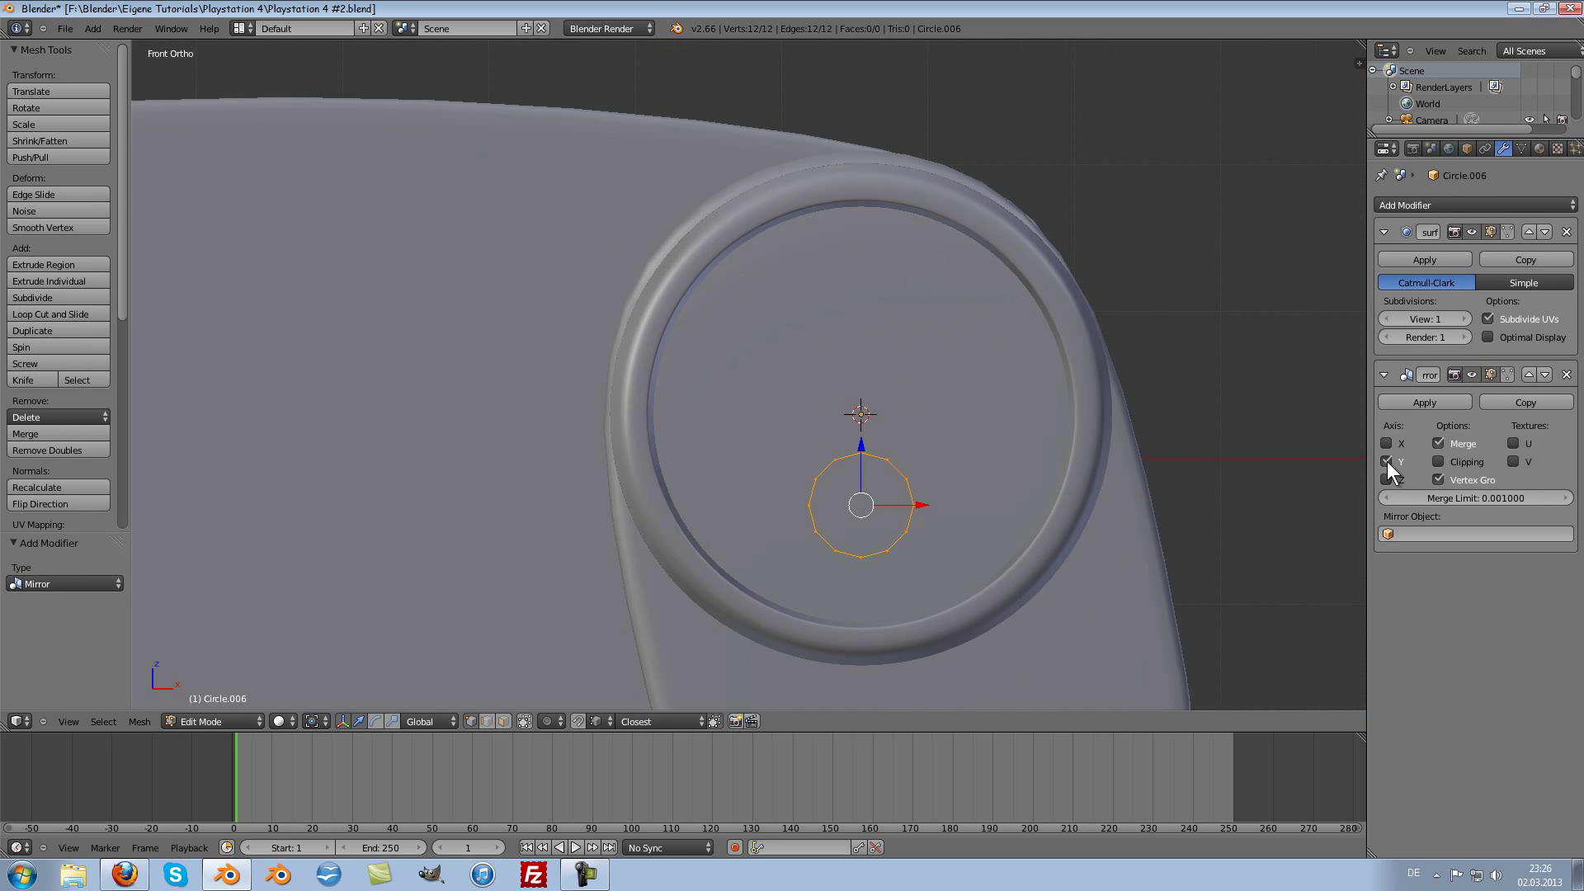
Step: Shift the circle slightly along Y and mirror it across the Y axis
key("Tab")
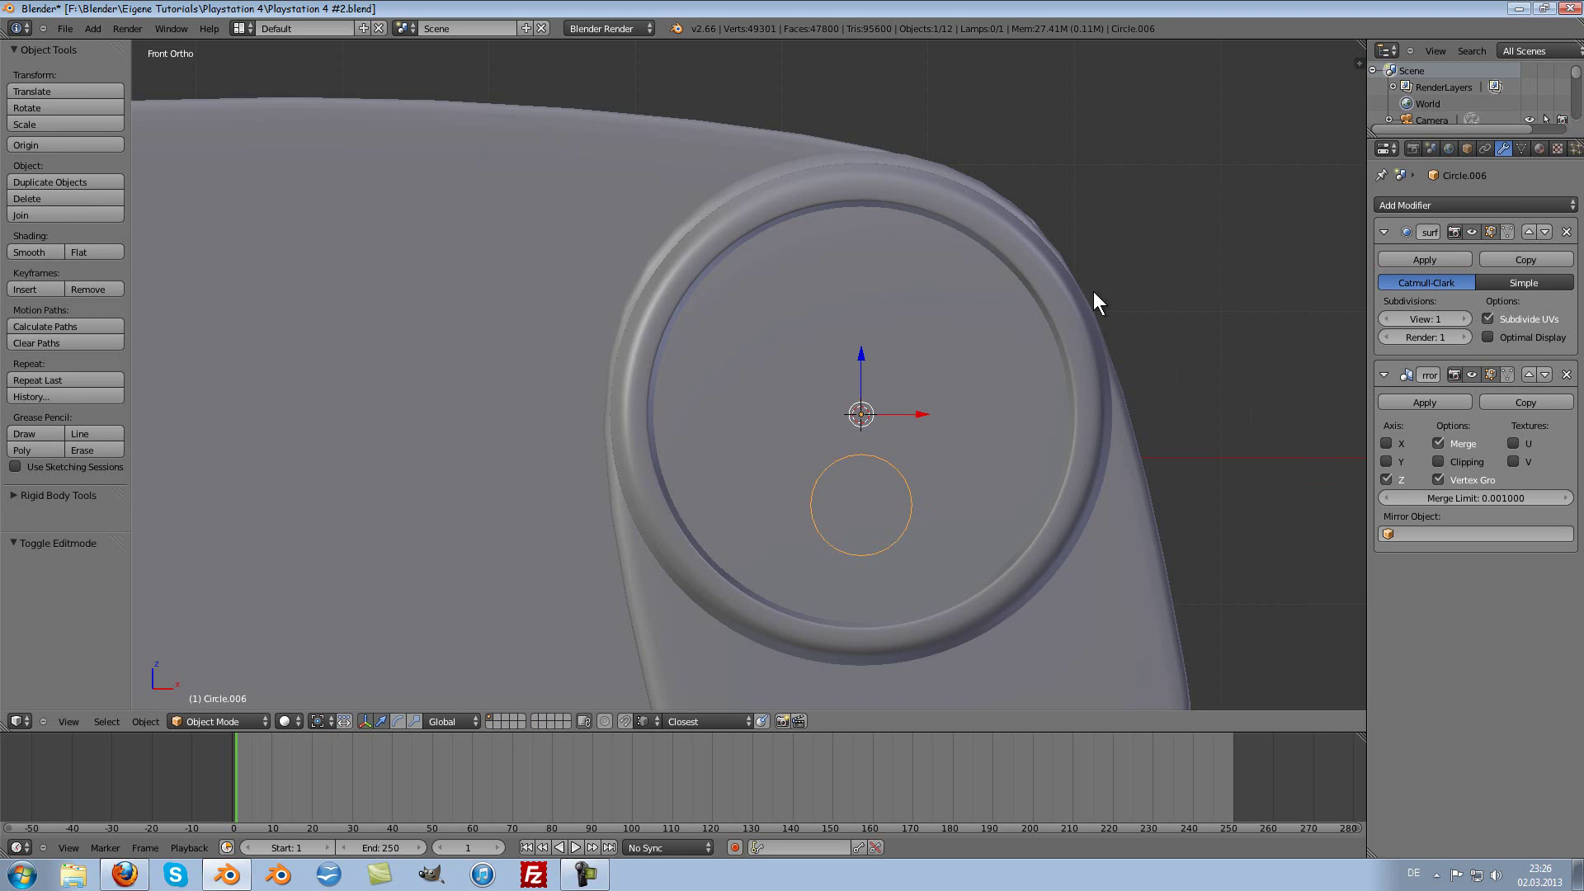
scroll(1021, 363, "down", 1)
mouse_move(1022, 363)
middle_mouse_down()
mouse_move(1047, 421)
mouse_move(964, 457)
mouse_move(784, 469)
mouse_move(884, 462)
mouse_move(749, 445)
mouse_move(877, 463)
middle_mouse_up()
key("g")
key("y")
left_click(724, 452)
left_click(1386, 460)
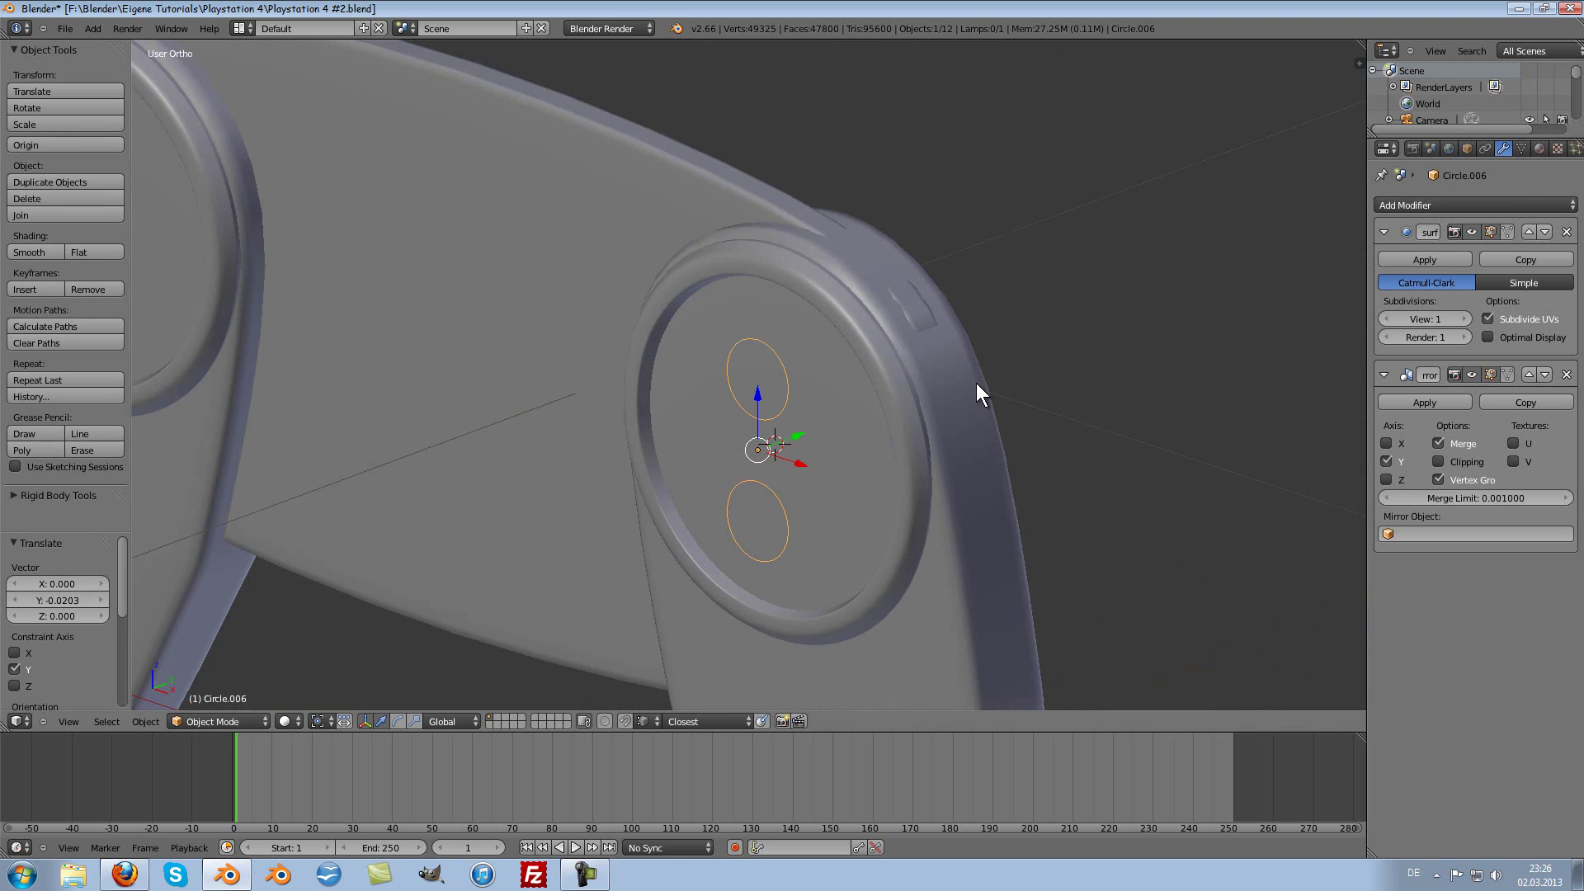
key("KP_1")
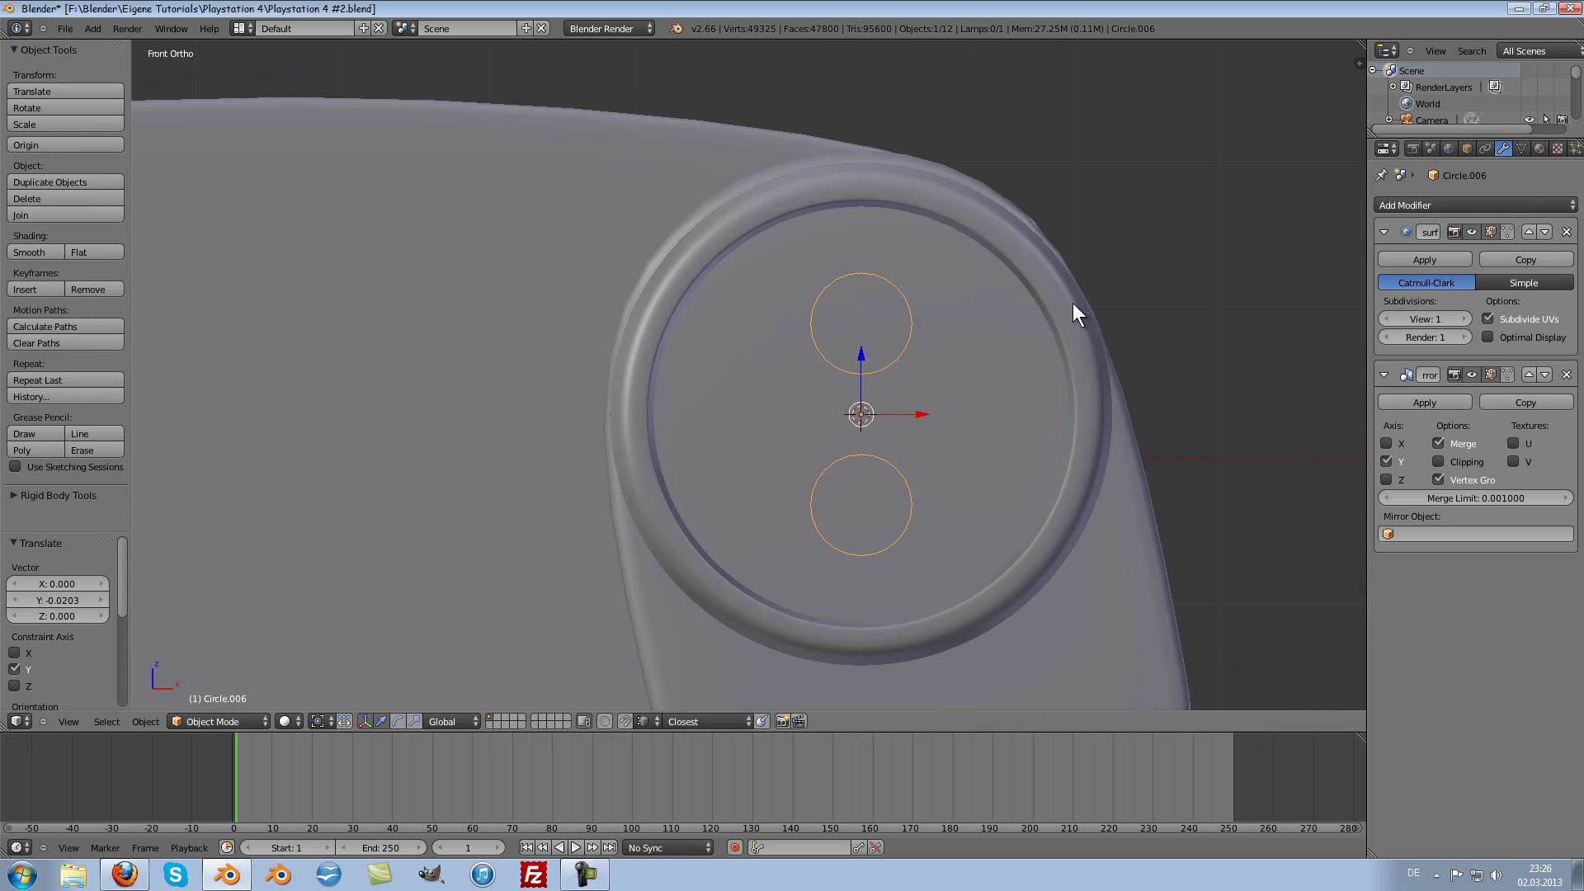
Step: Duplicate the mirrored circle pair in place and rotate the copy 90°
key("Tab")
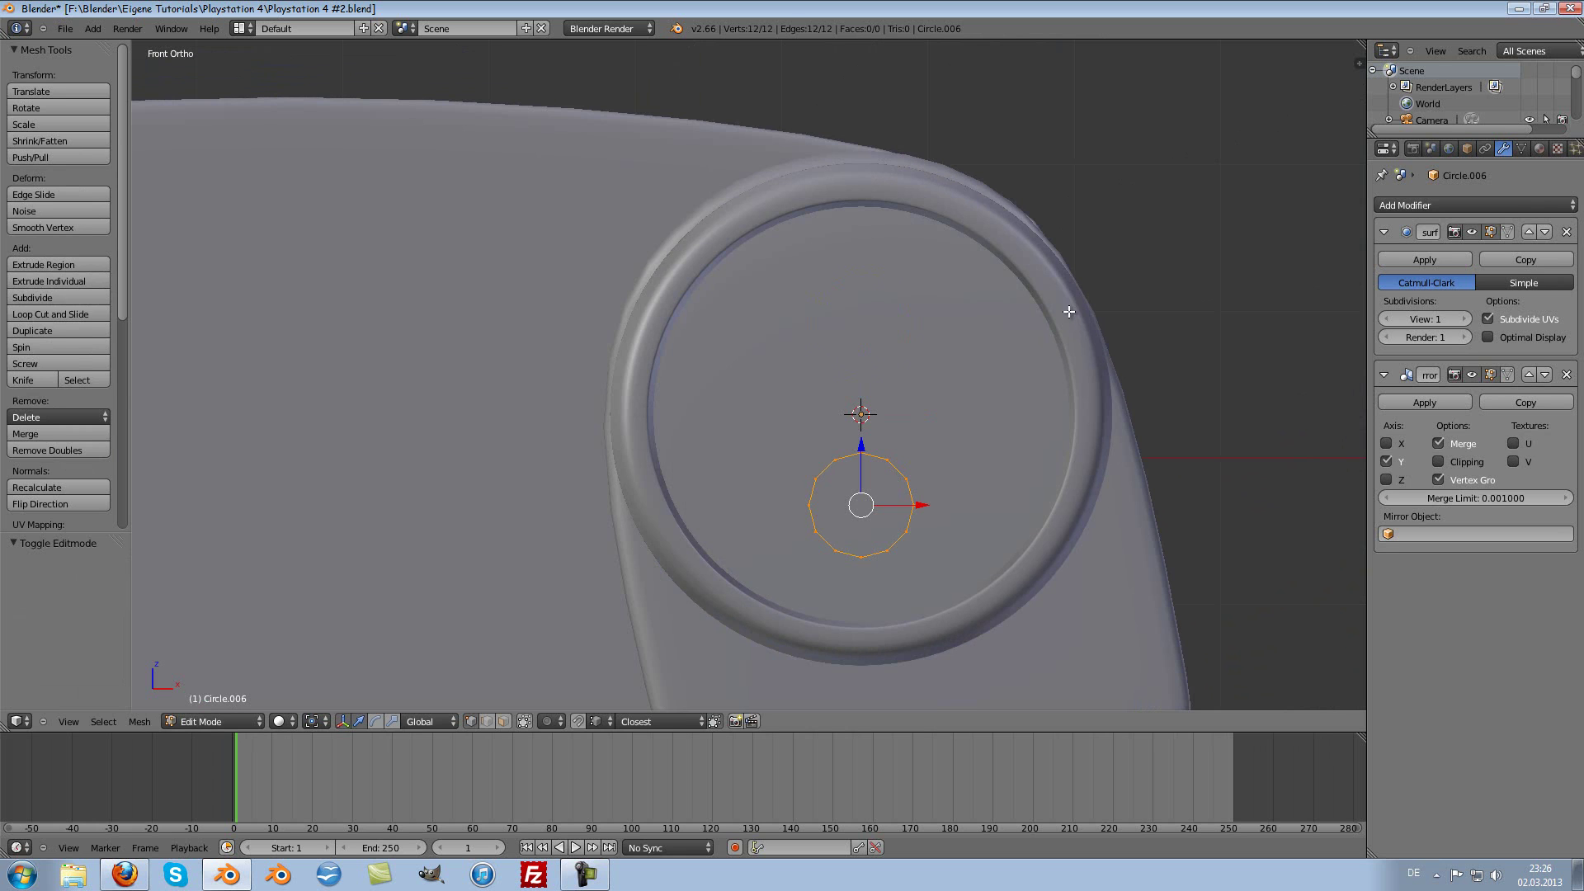
key("Tab")
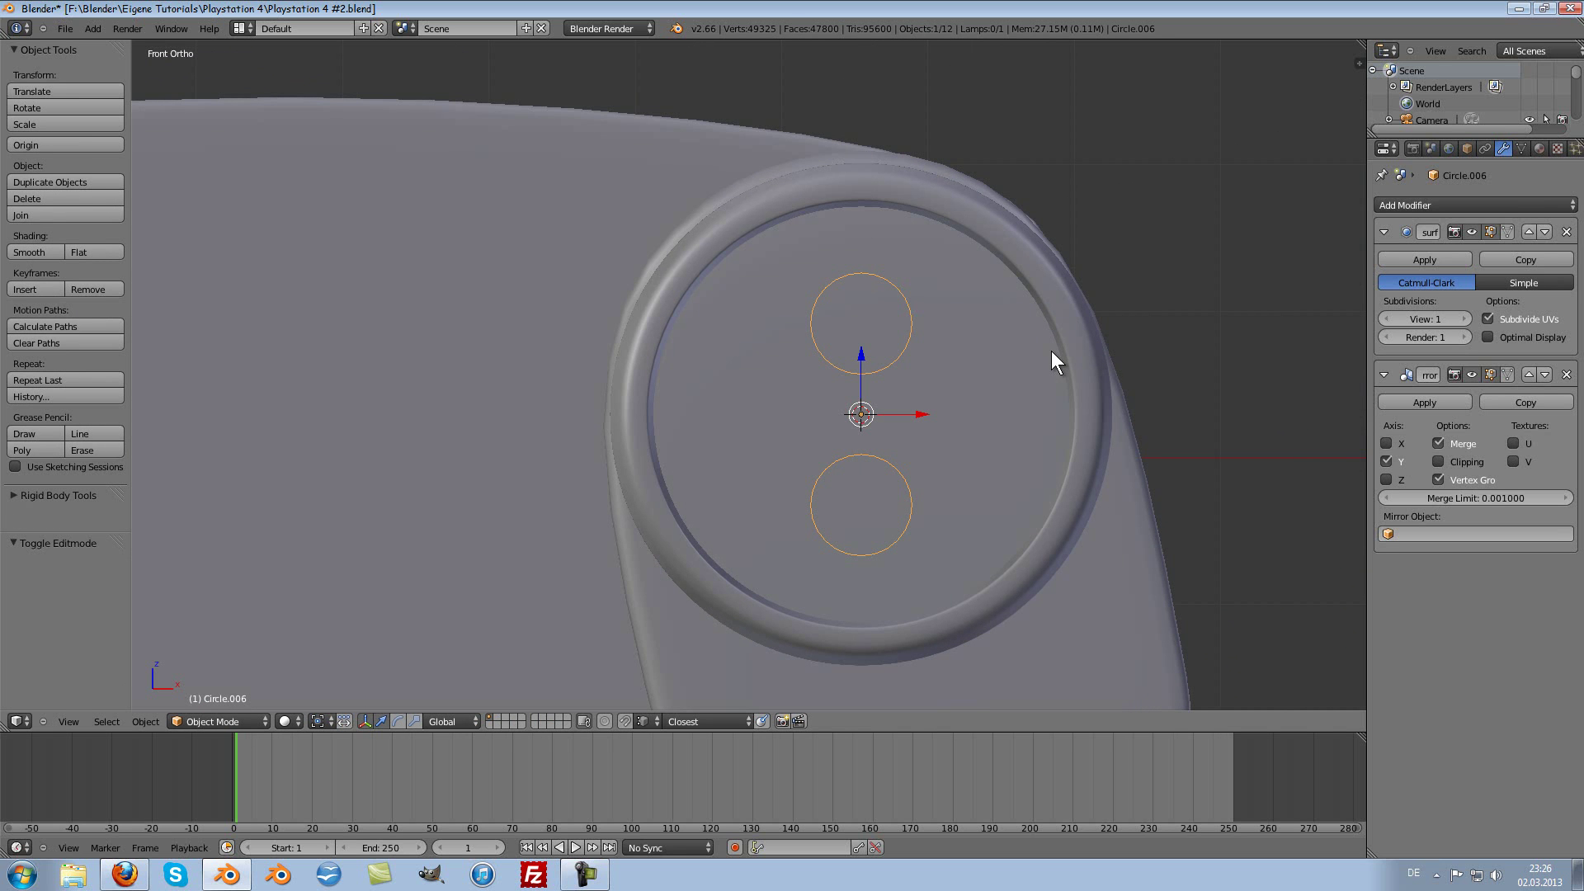
key("shift+d")
left_click(1015, 295)
key("r")
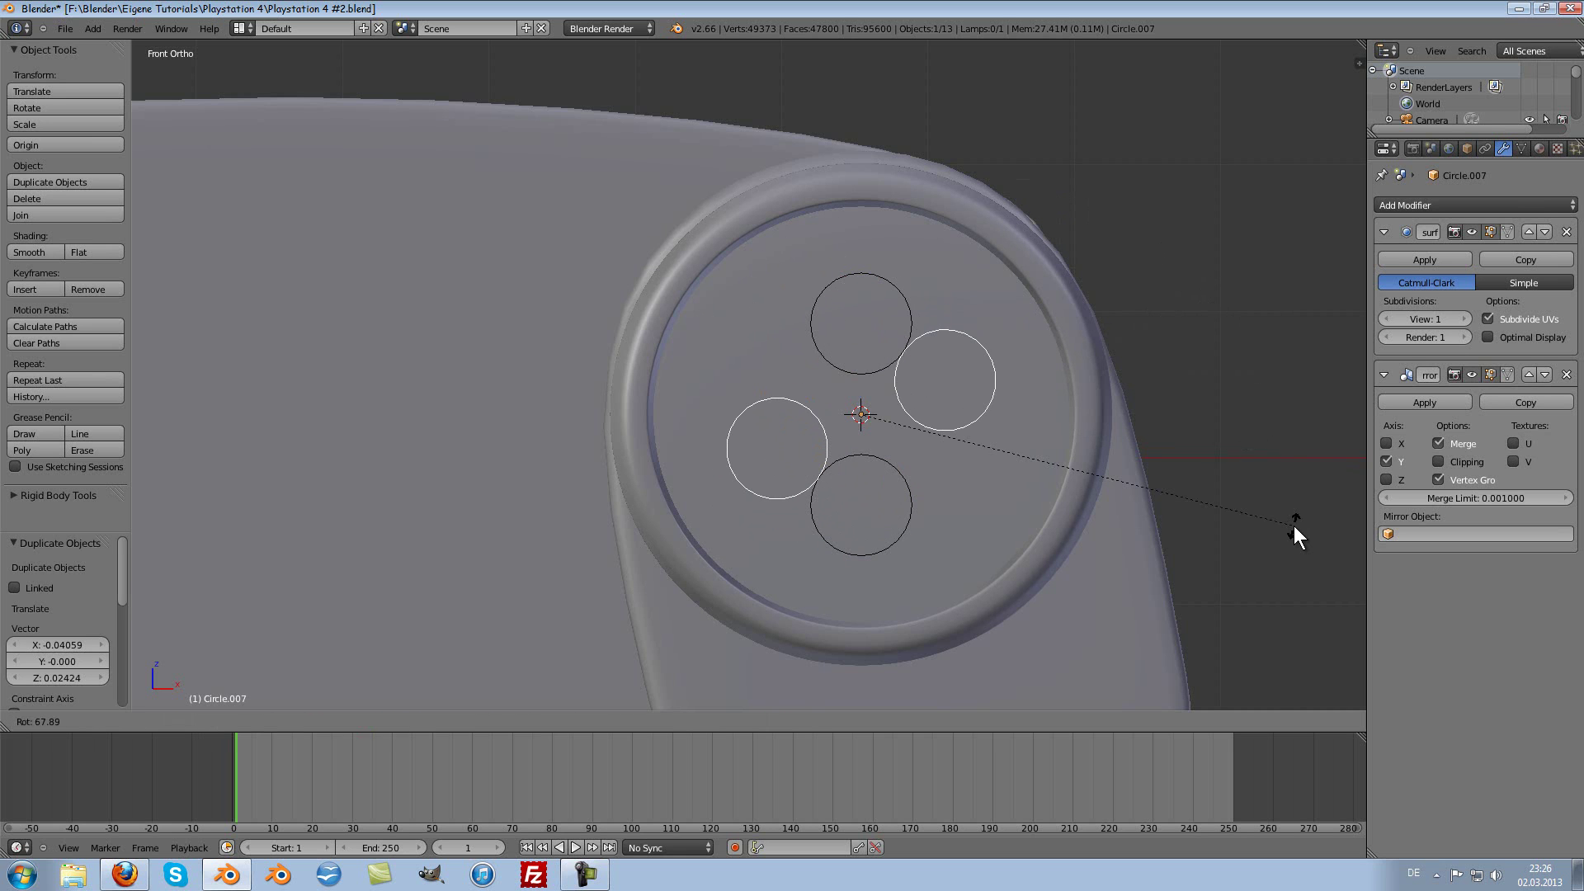
type("90")
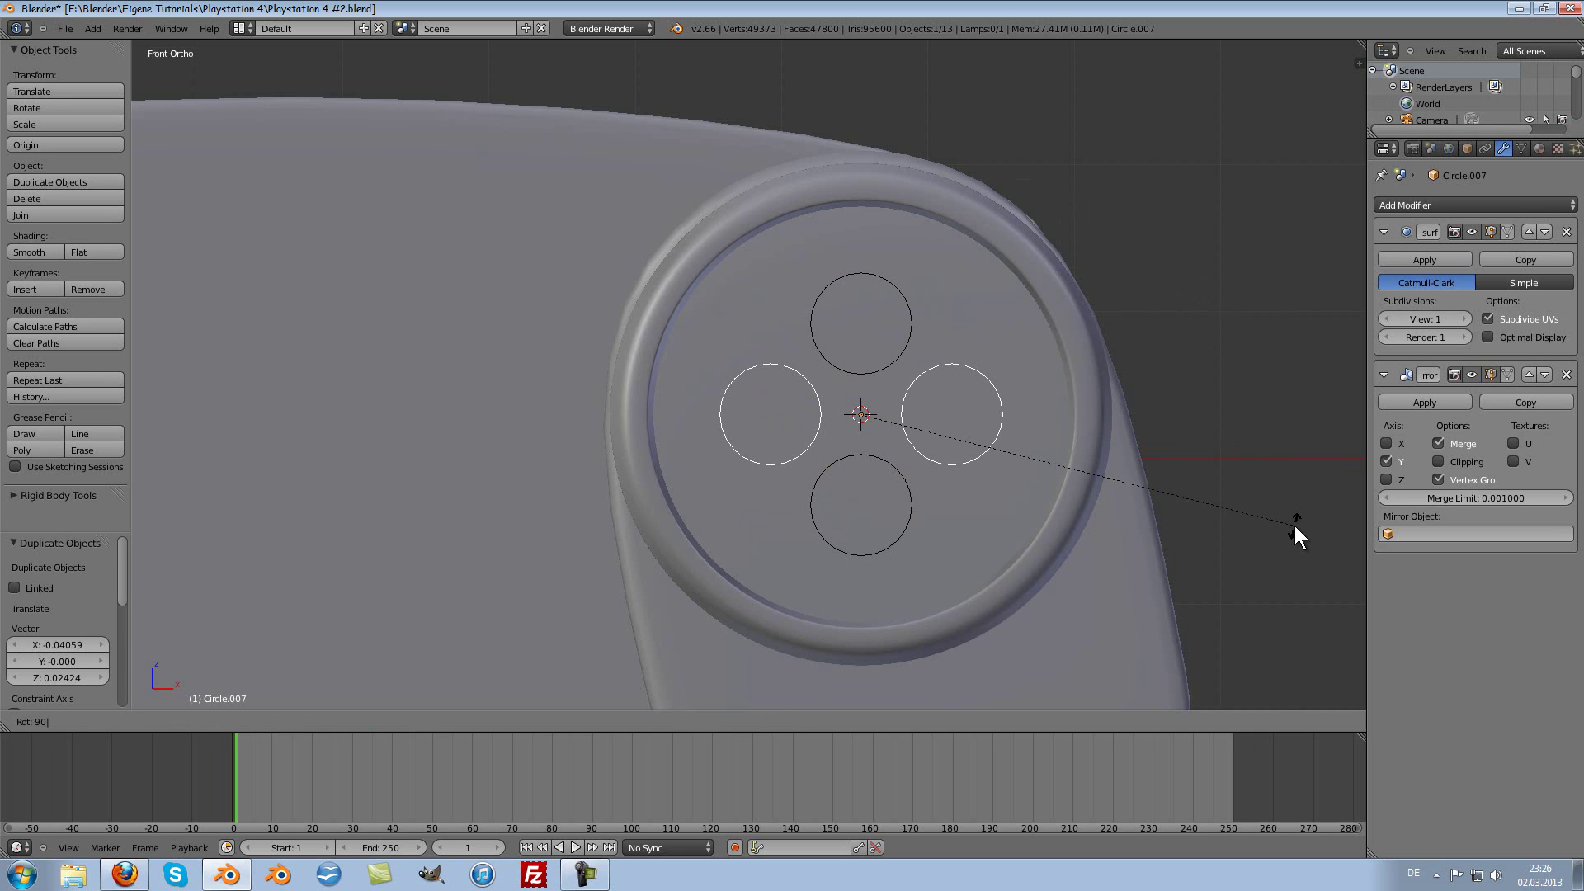
key("Return")
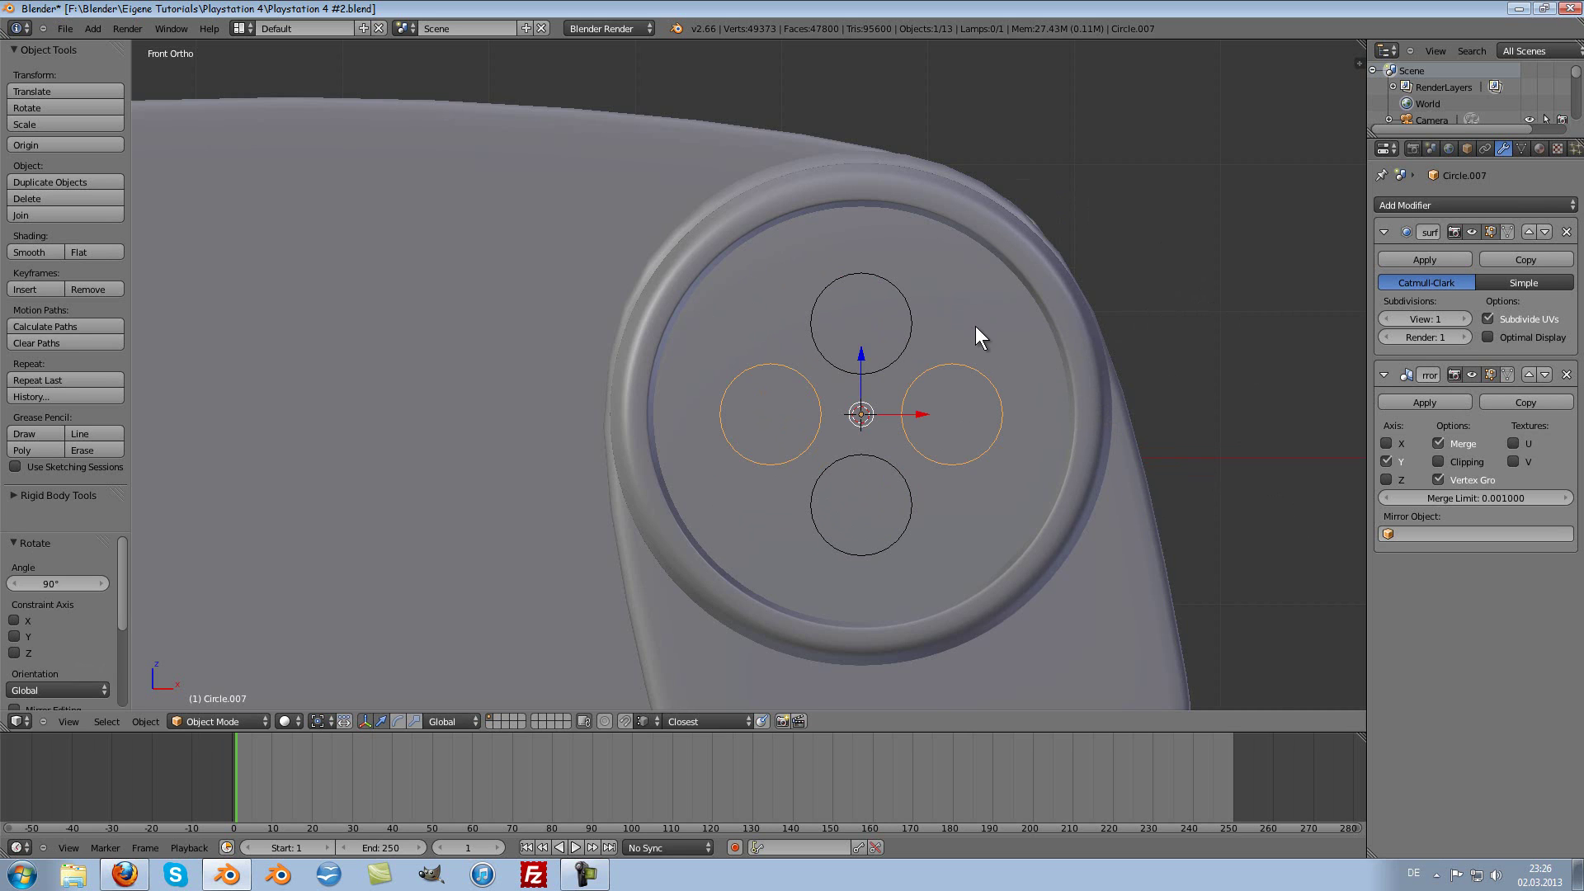
Step: Scale the two side face-button circles to 1.175, after cancelling a mistaken 1.75 scale
key("s")
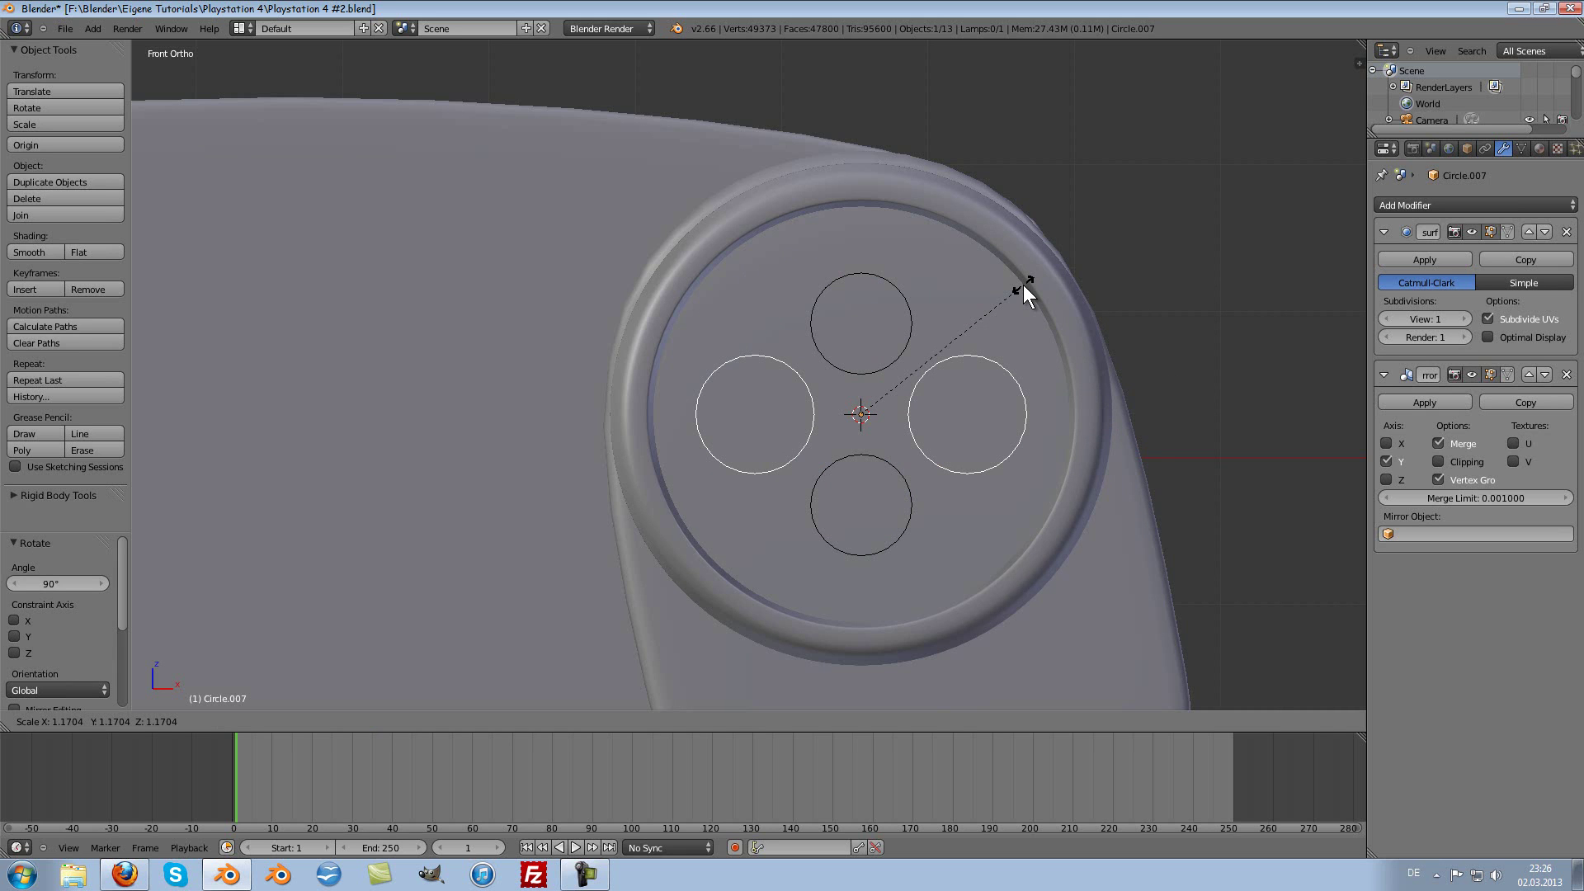
type("1.75")
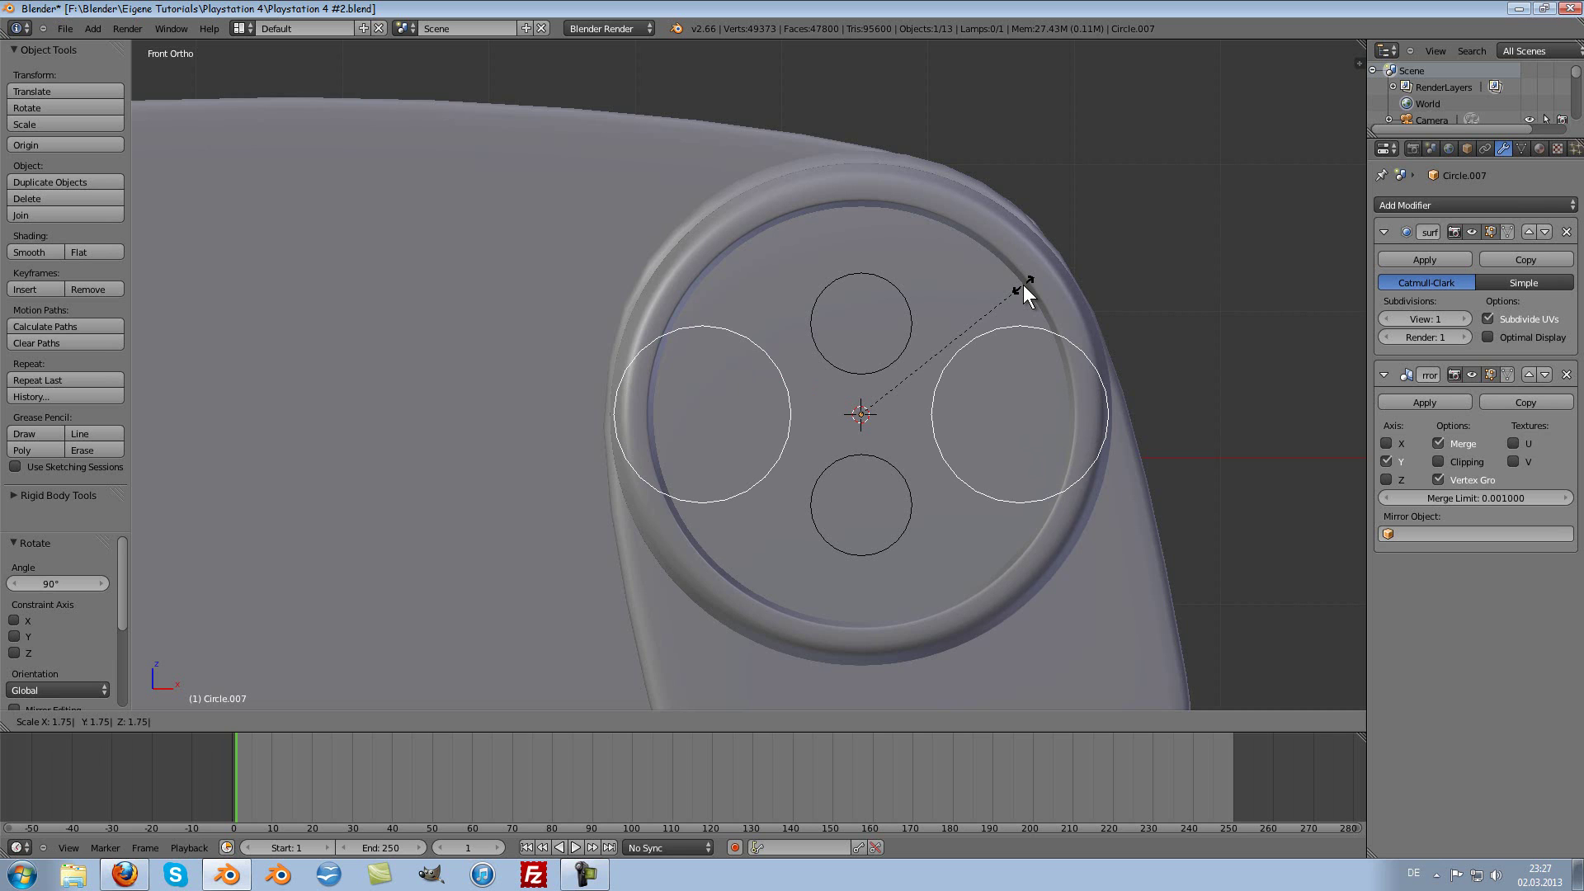
key("Escape")
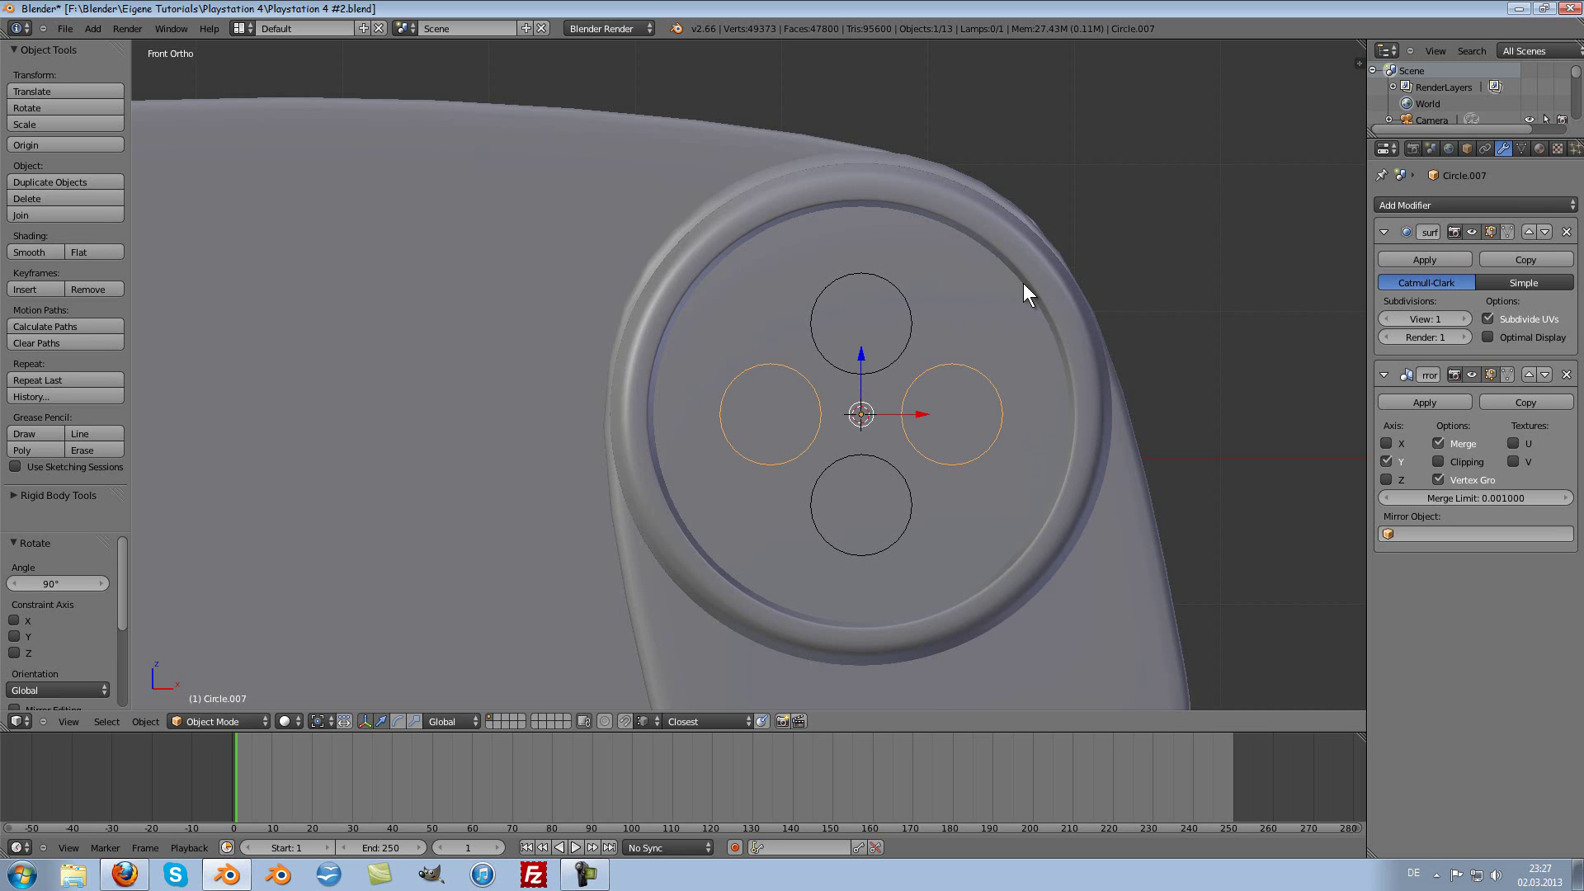
key("s")
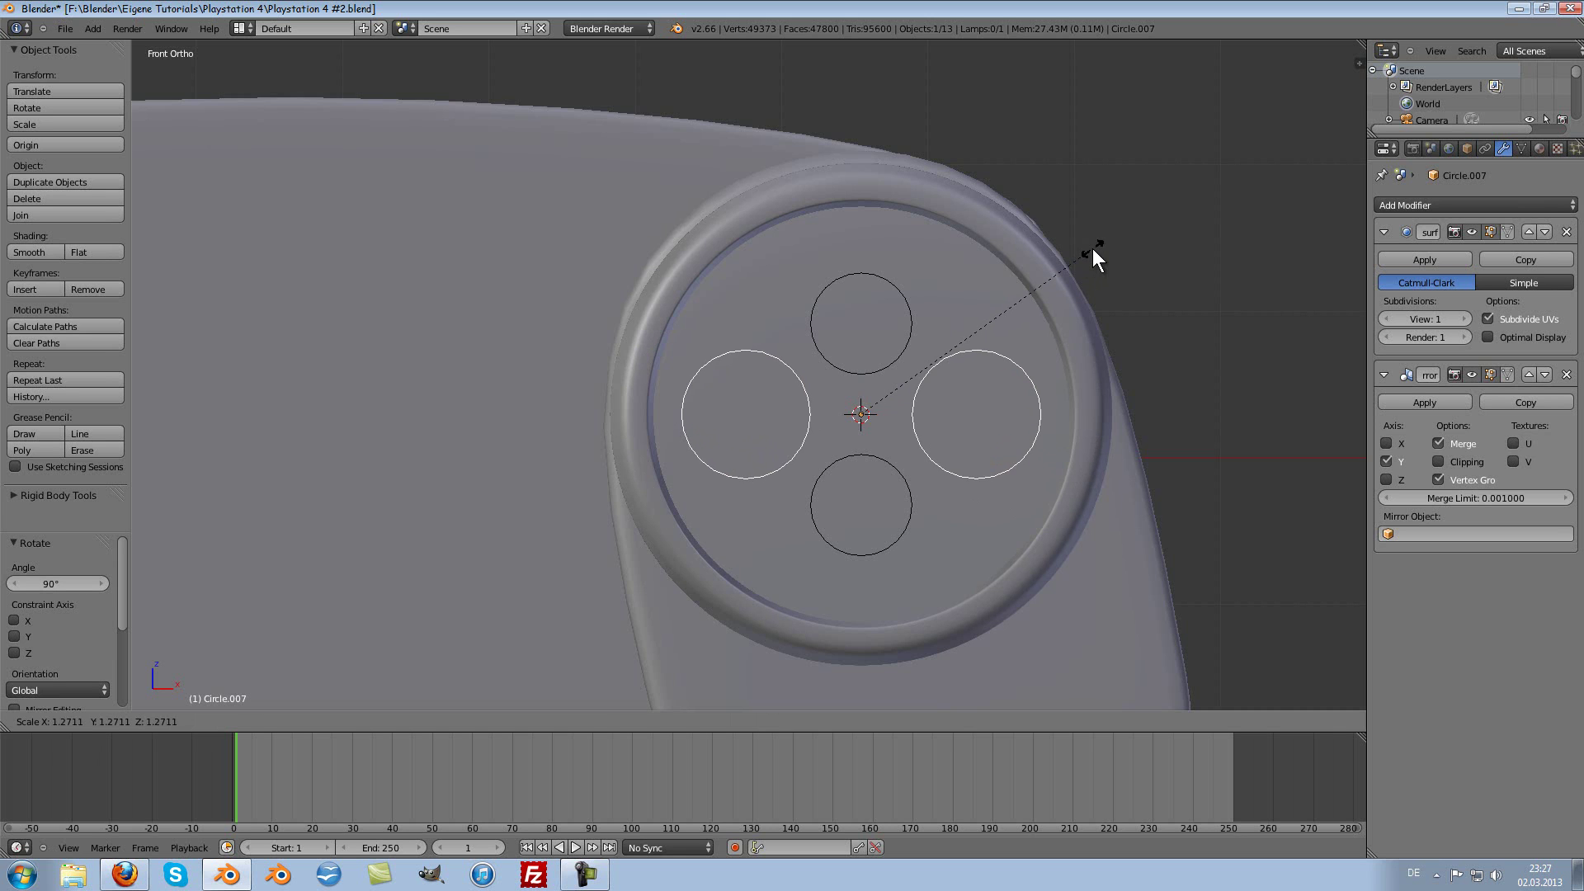
type("1.175")
key("Return")
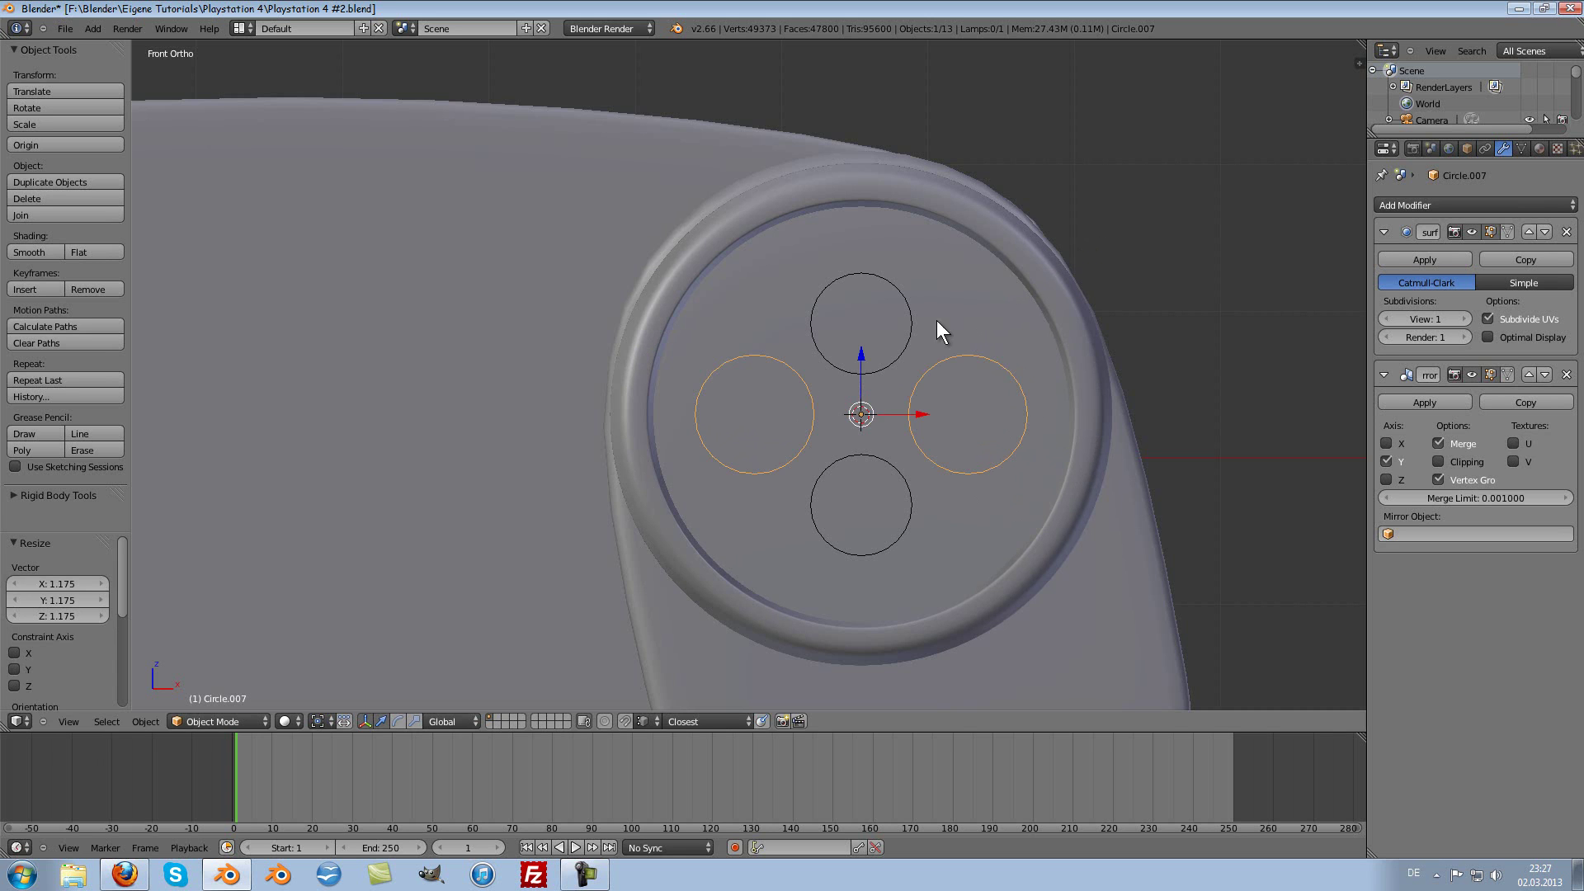
Step: Scale the top and bottom circles by 1.175 as well
right_click(912, 312)
type("s1.175")
key("Return")
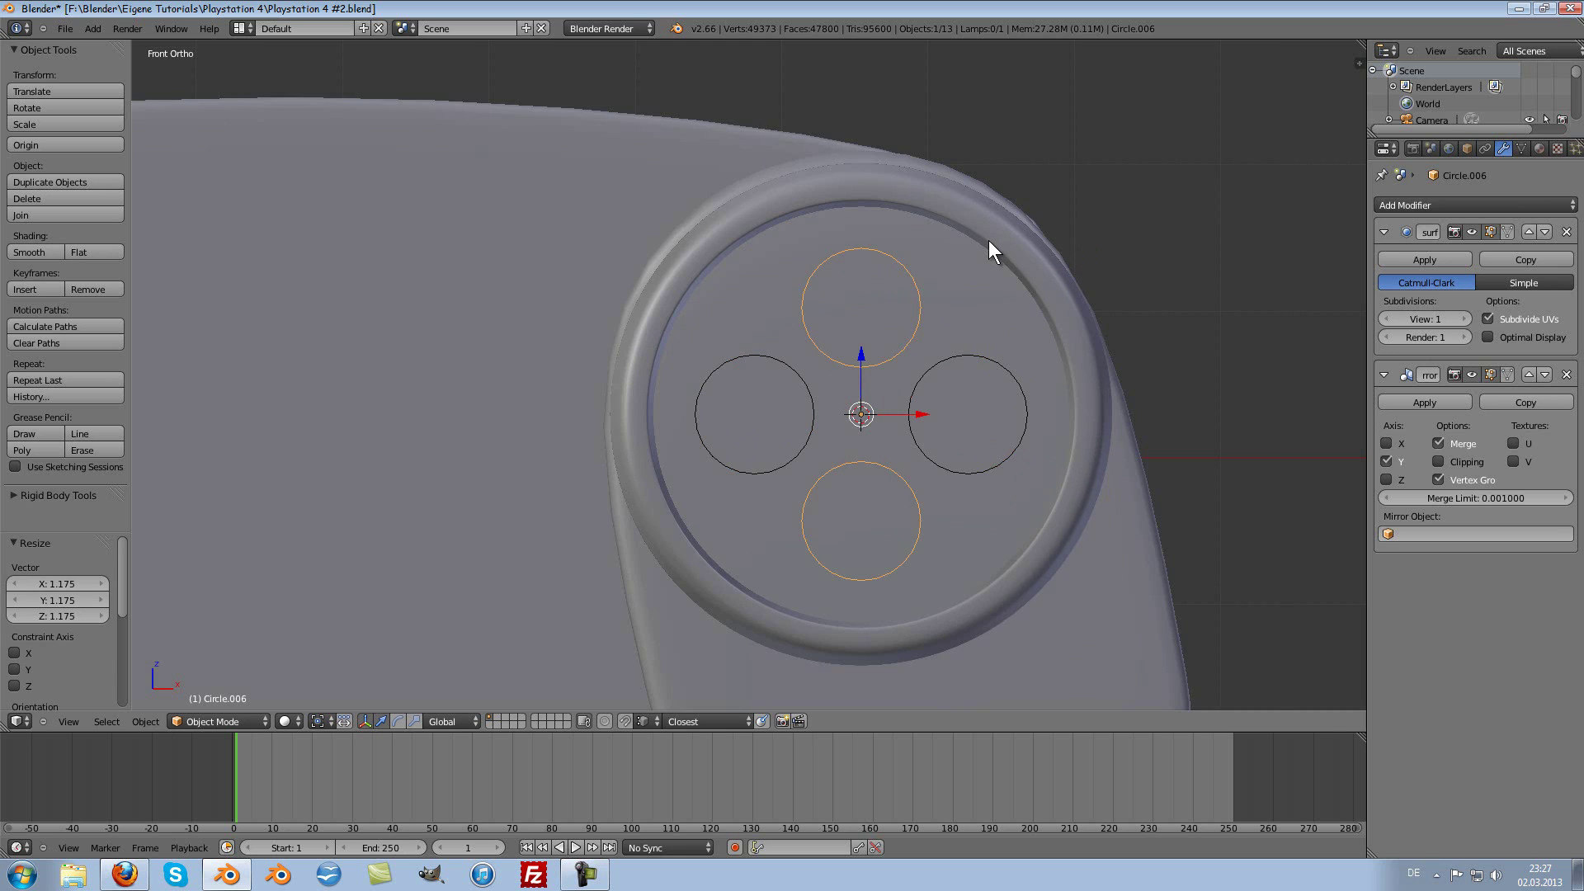
scroll(989, 240, "down", 4)
scroll(984, 272, "down", 1)
scroll(986, 305, "up", 3)
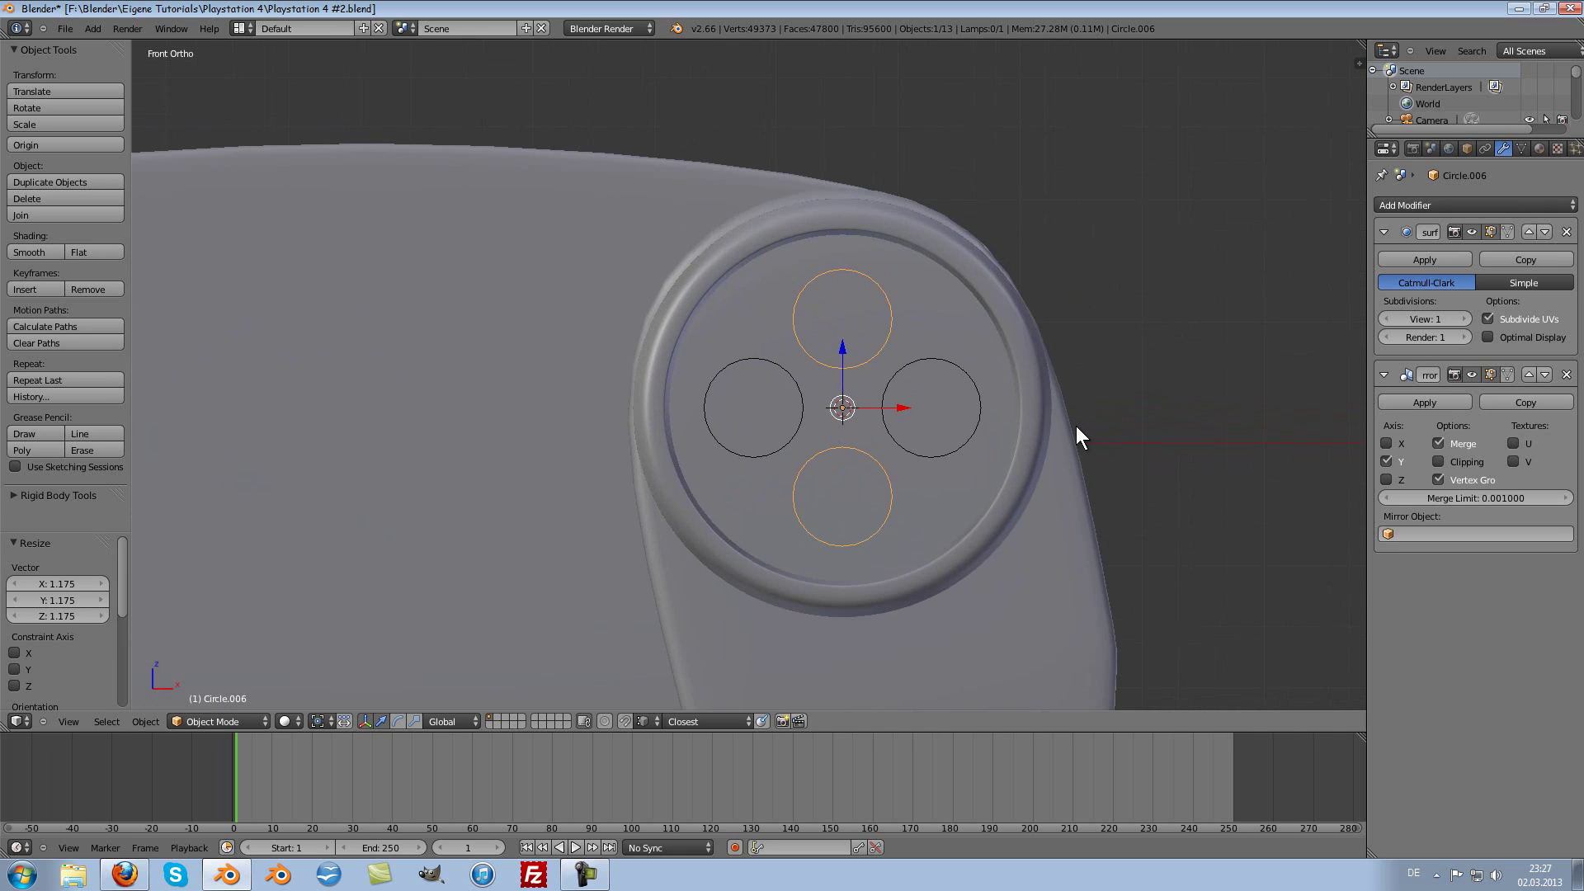
middle_click_drag(1116, 464, 997, 474)
Step: Extrude the circle's vertex ring along Y into a tube for the button's depth
key("Tab")
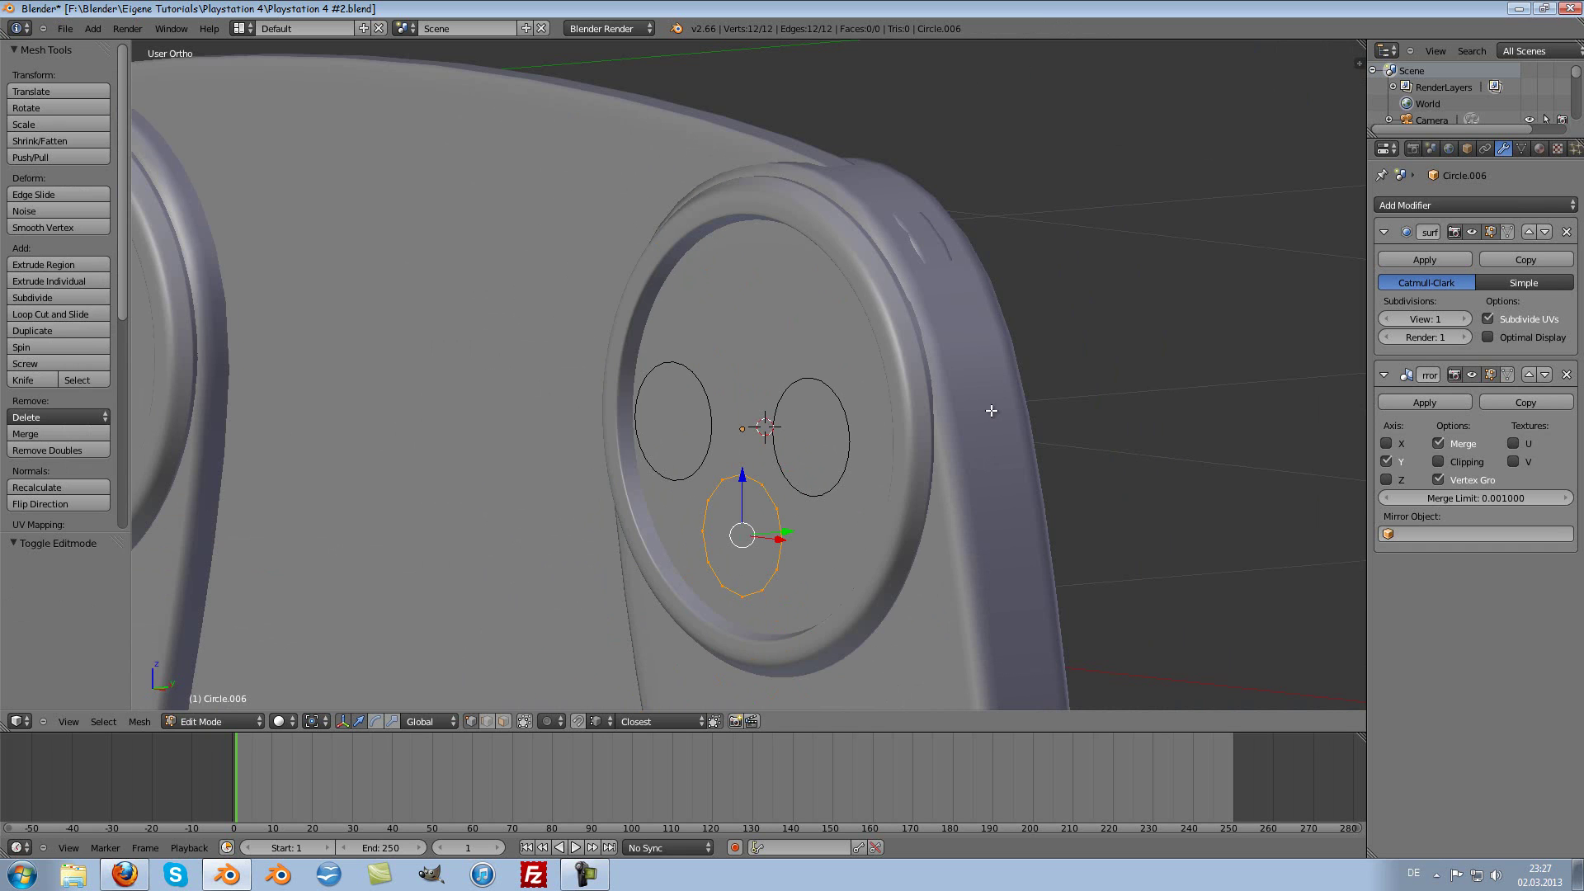
key("e")
left_click(974, 389)
key("g")
key("y")
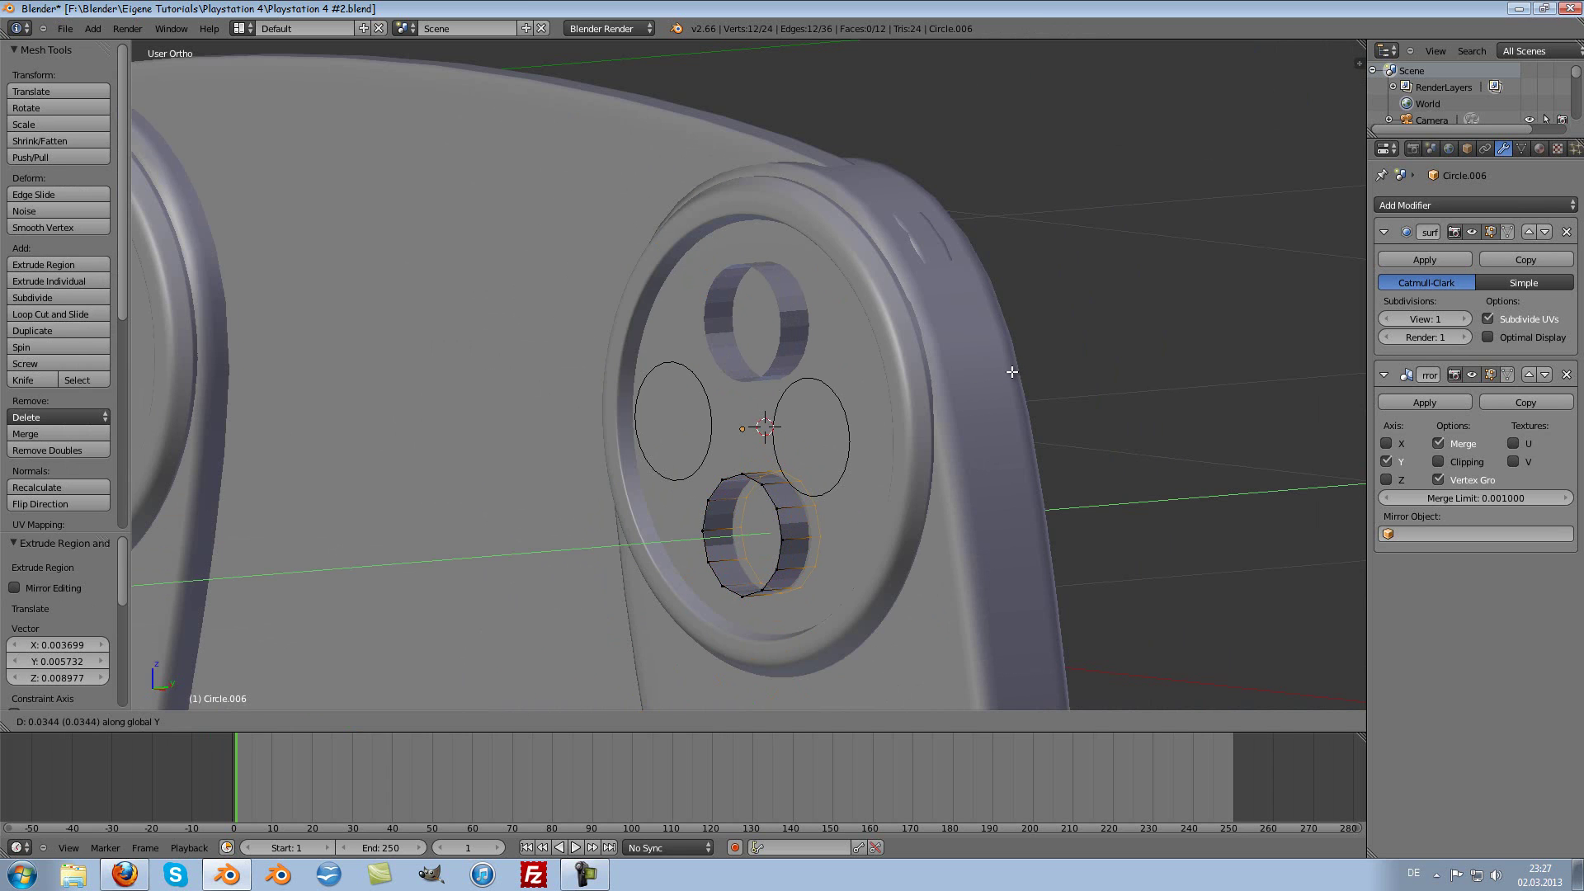
left_click(1012, 372)
Step: Extrude the tube's back edge ring inward and shrink it to 0.5 scale
right_click(777, 521, "alt")
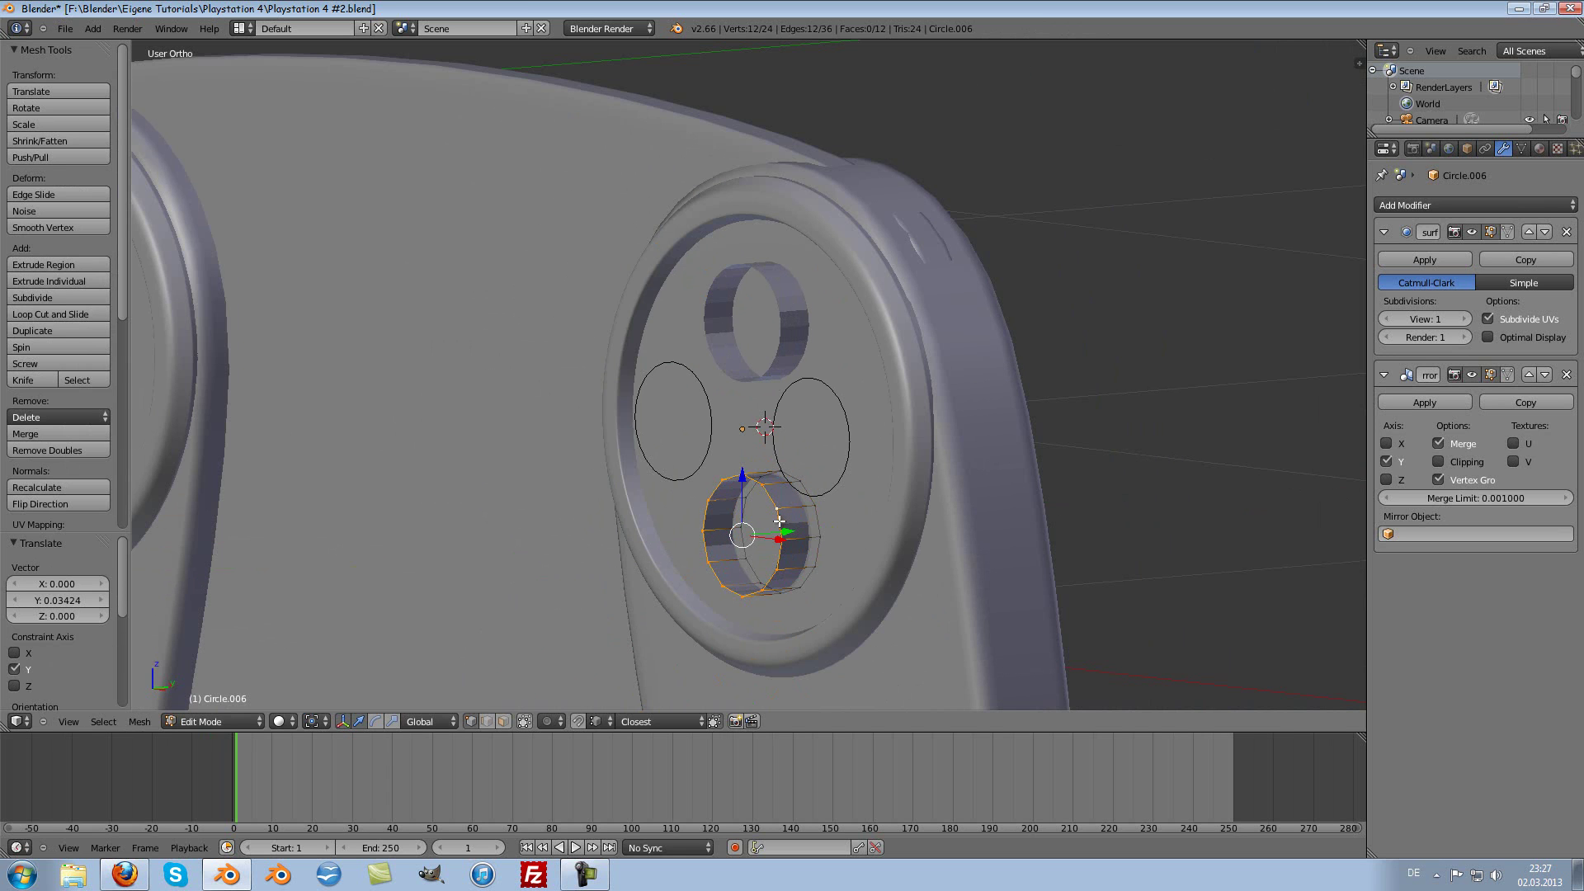
key("e")
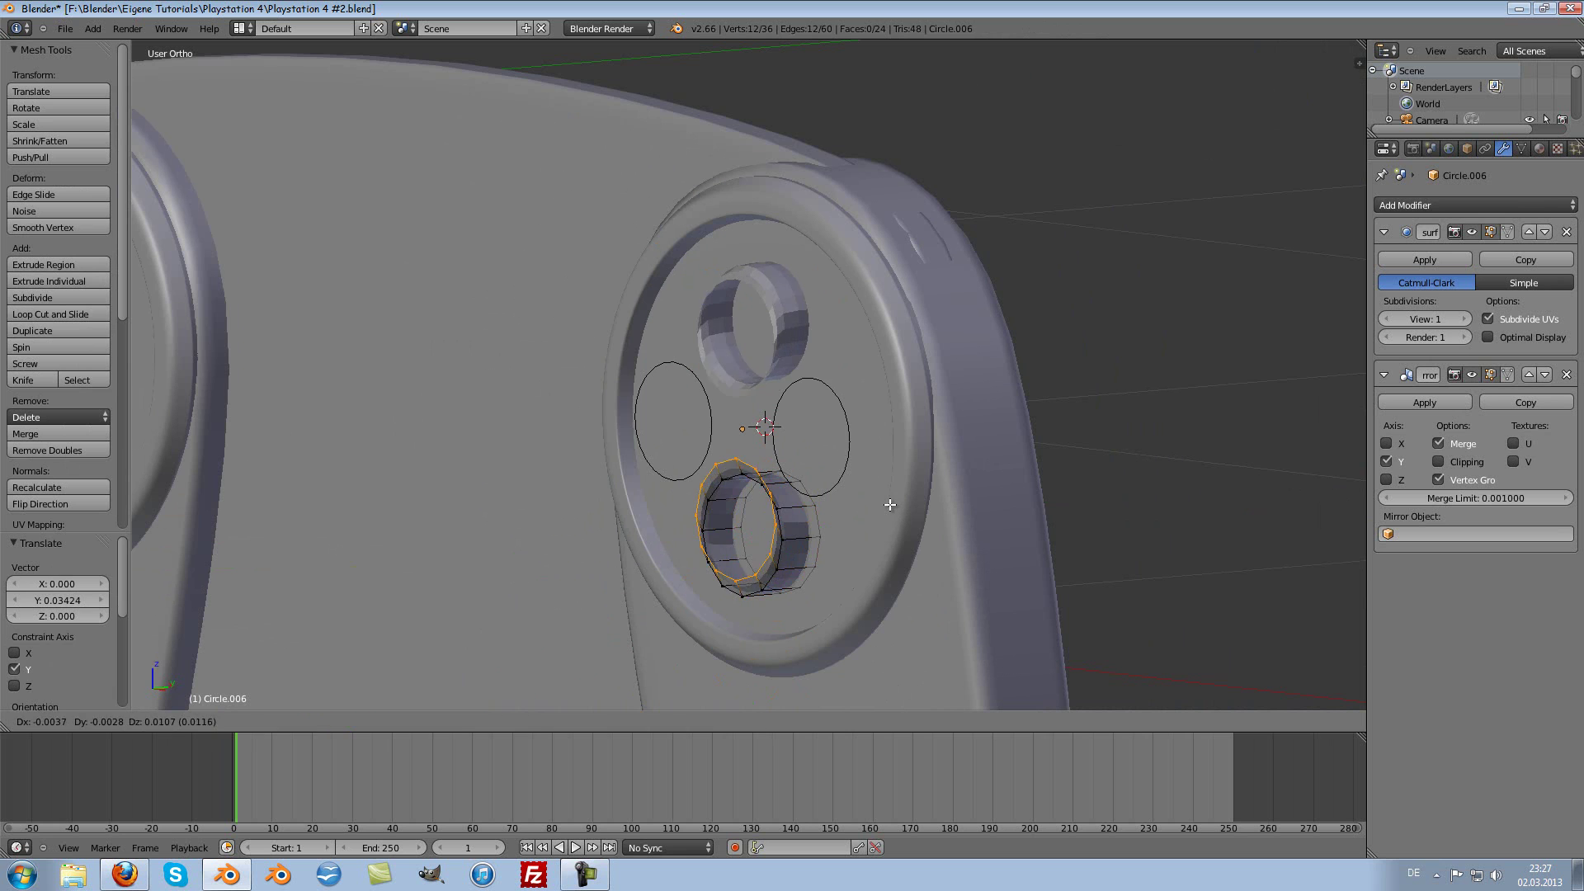
left_click(890, 505)
type("s")
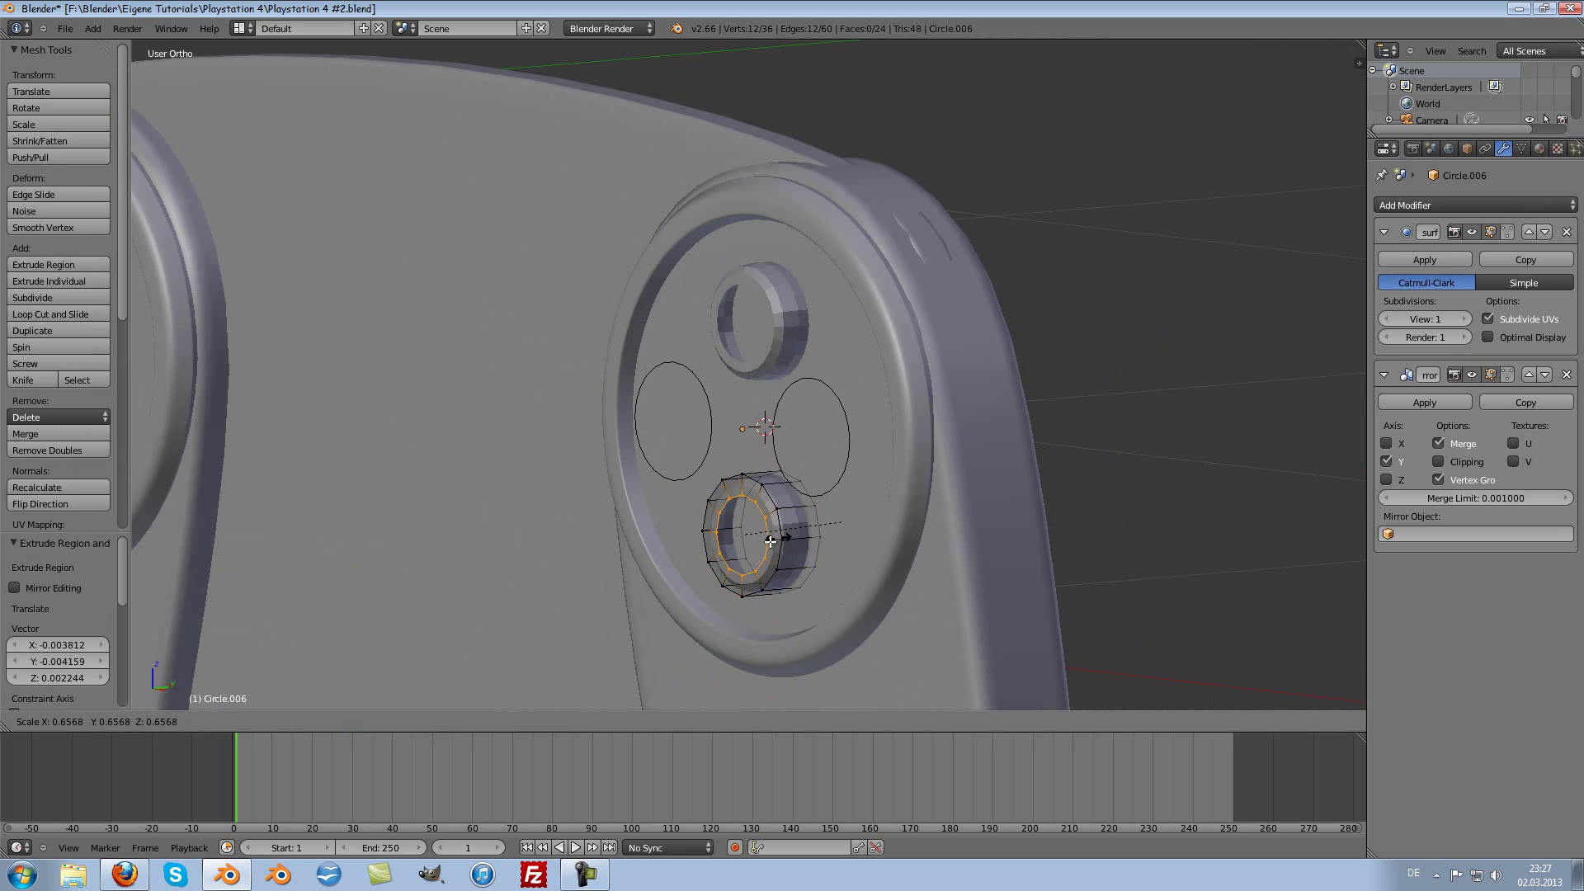
type("0.5")
key("Return")
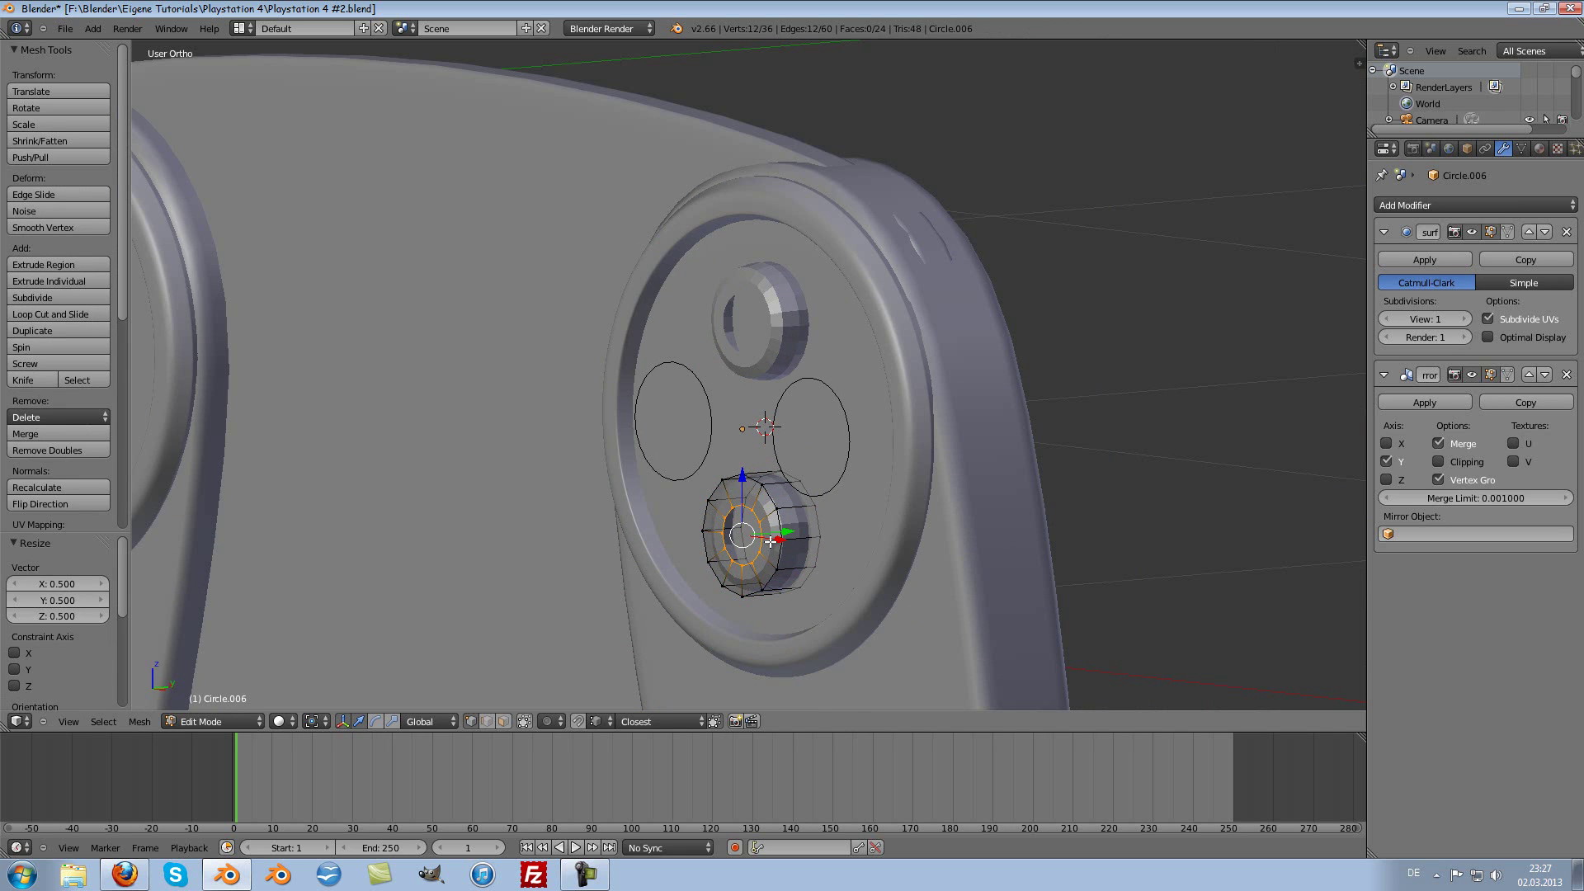
scroll(770, 542, "up", 2)
middle_click_drag(770, 542, 948, 410, "shift")
Step: Extrude a slightly smaller inner ring and merge it at center to close the cap
key("e")
left_click(949, 411)
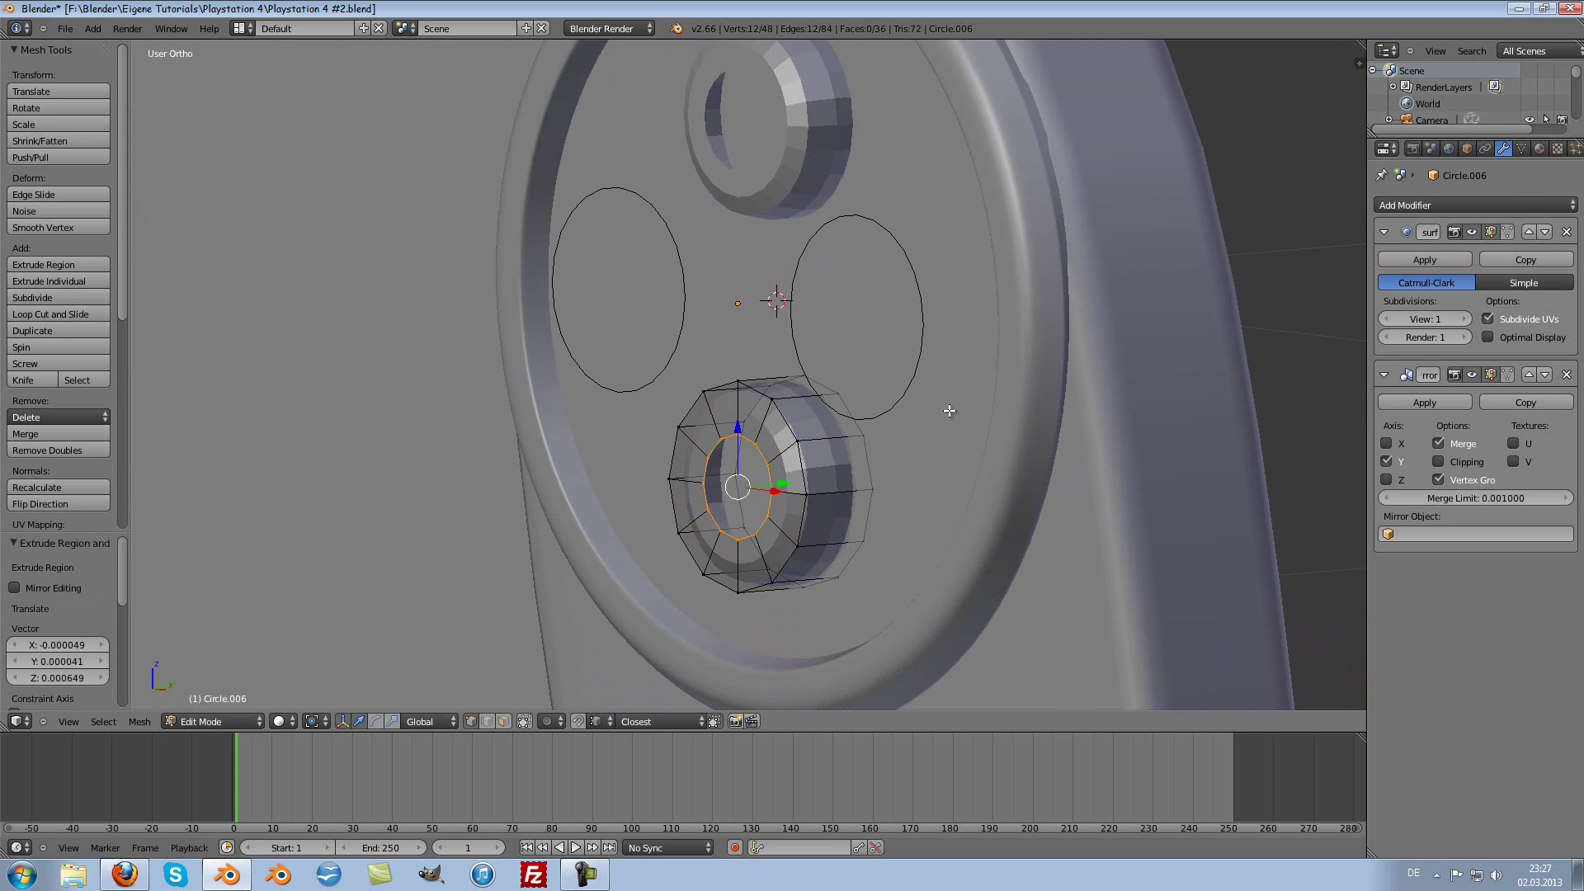
key("s")
left_click(943, 414)
key("w")
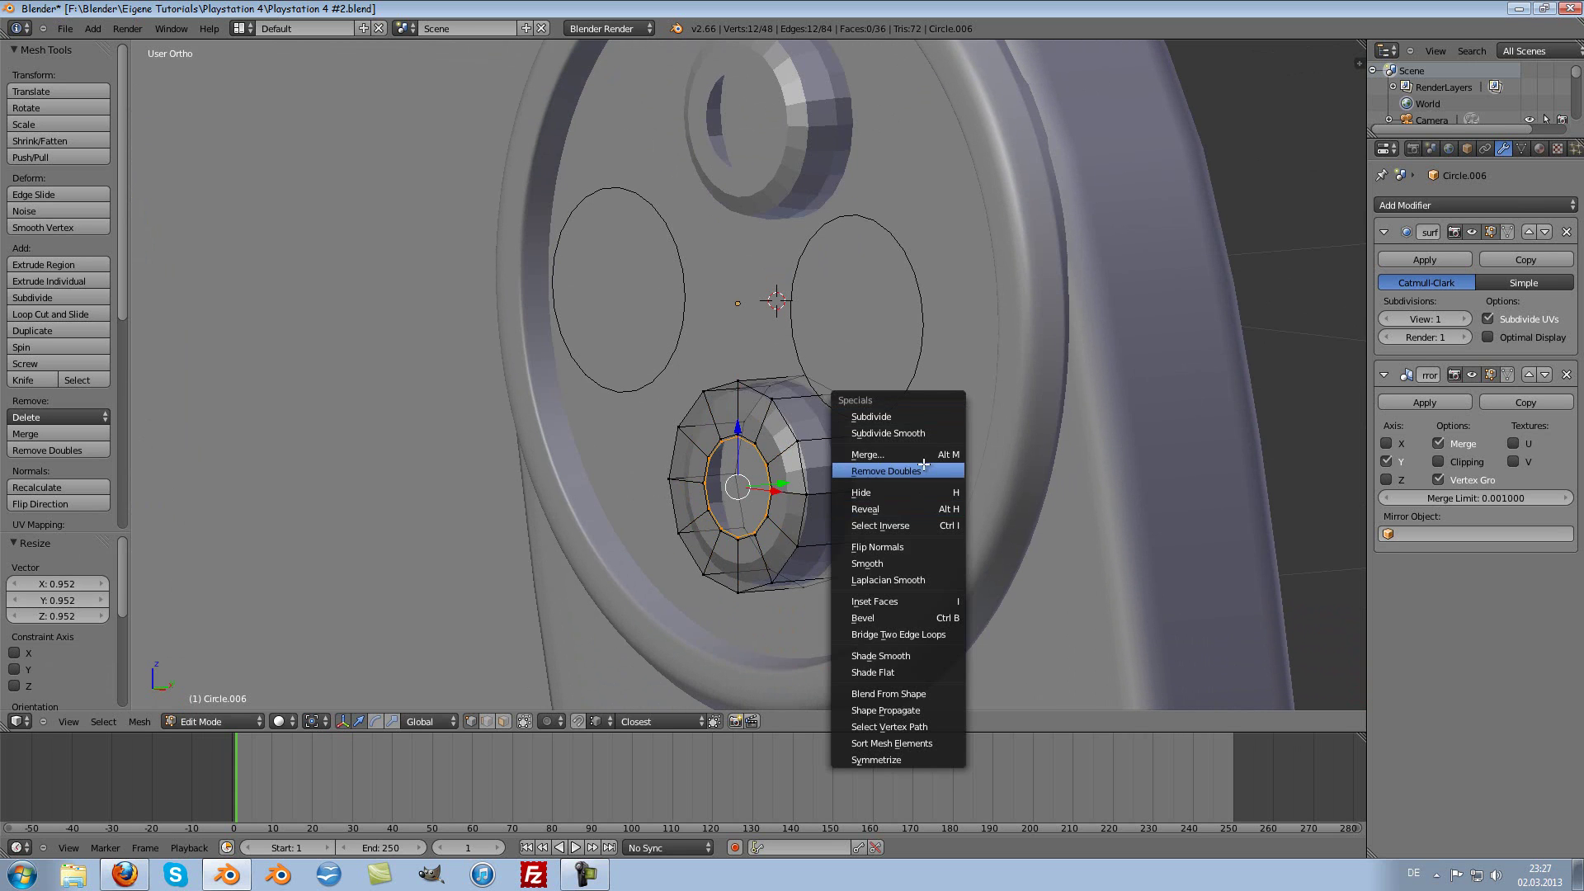
left_click(924, 454)
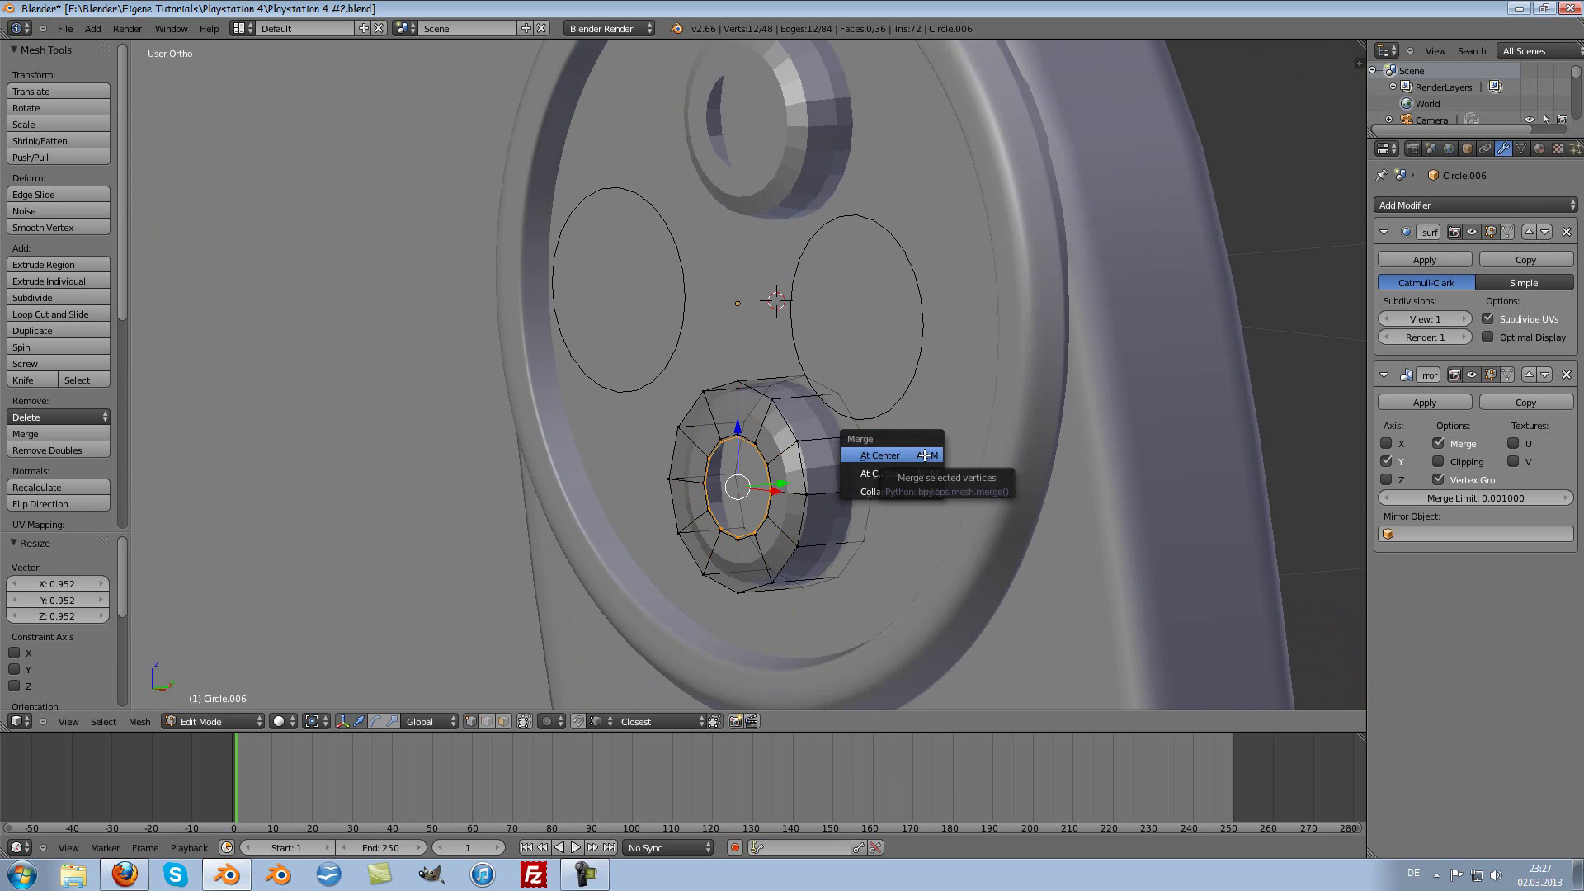
left_click(924, 454)
key("Tab")
Step: Add a loop cut around the button's side to tighten its bevelled edge
scroll(799, 500, "up", 2)
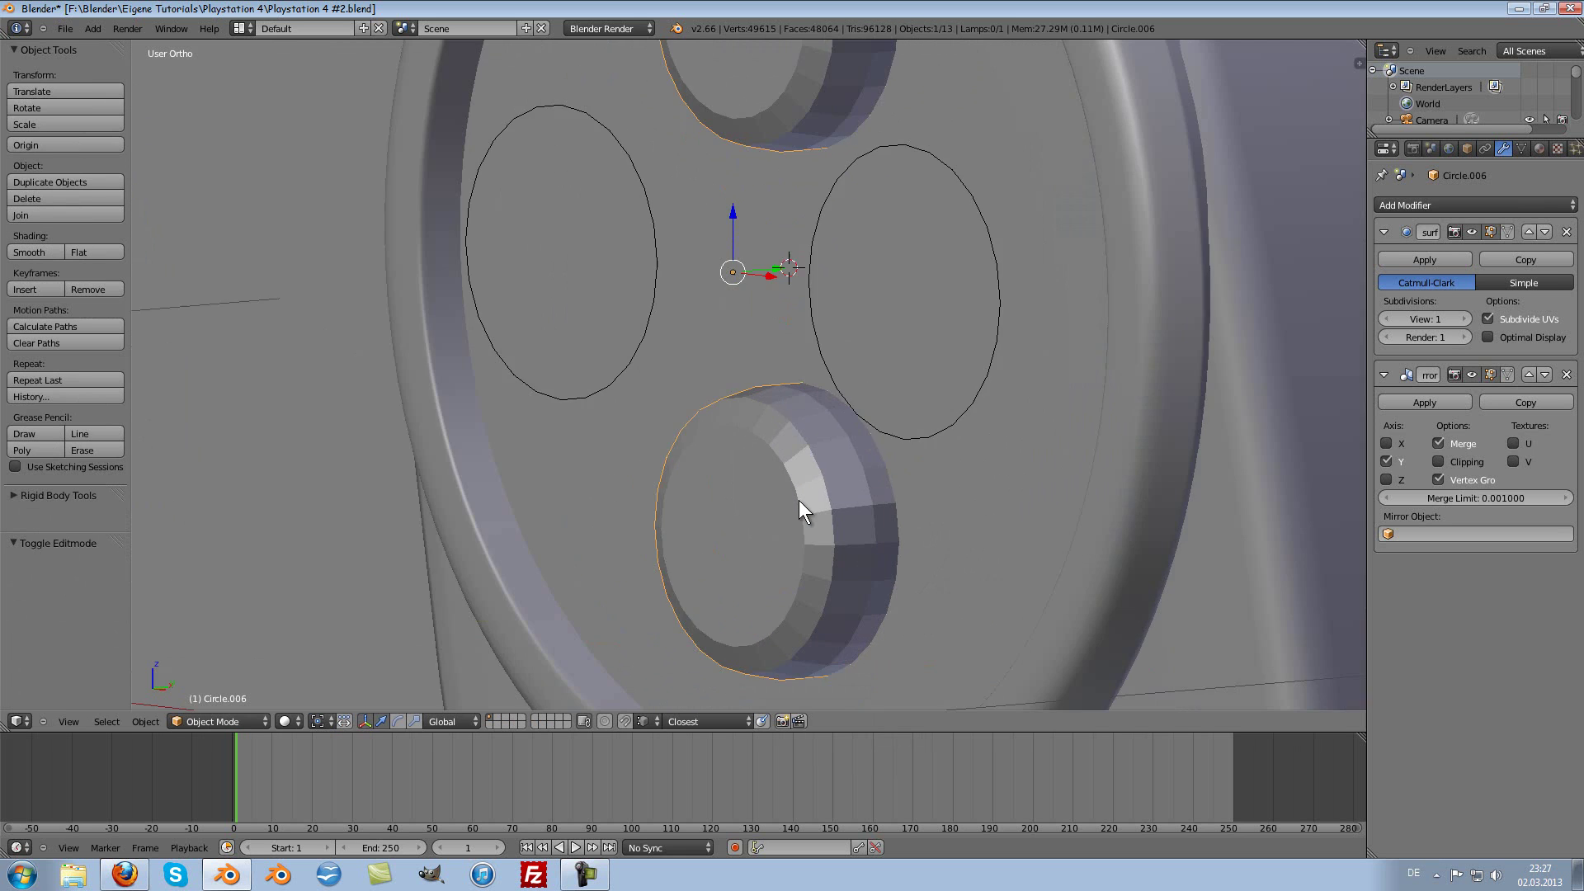
scroll(799, 500, "down", 4)
scroll(853, 479, "up", 1)
scroll(794, 487, "up", 3)
key("Tab")
key("ctrl+r")
left_click(834, 473)
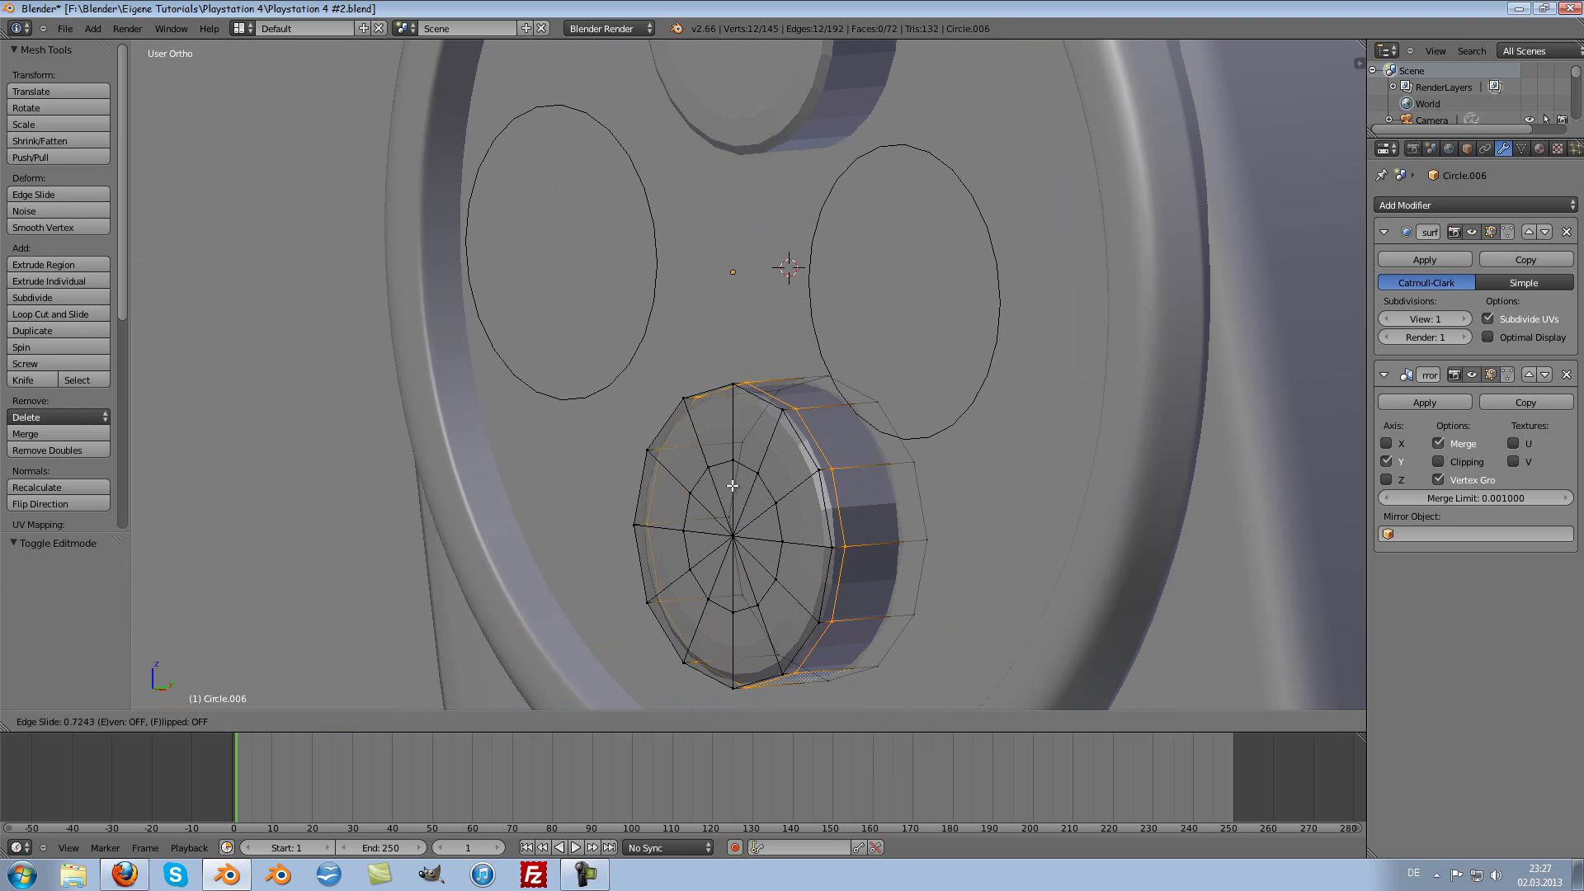
left_click(690, 478)
key("Tab")
middle_click_drag(696, 477, 829, 439)
Step: Delete the flat left and right face-button circles
right_click(810, 384)
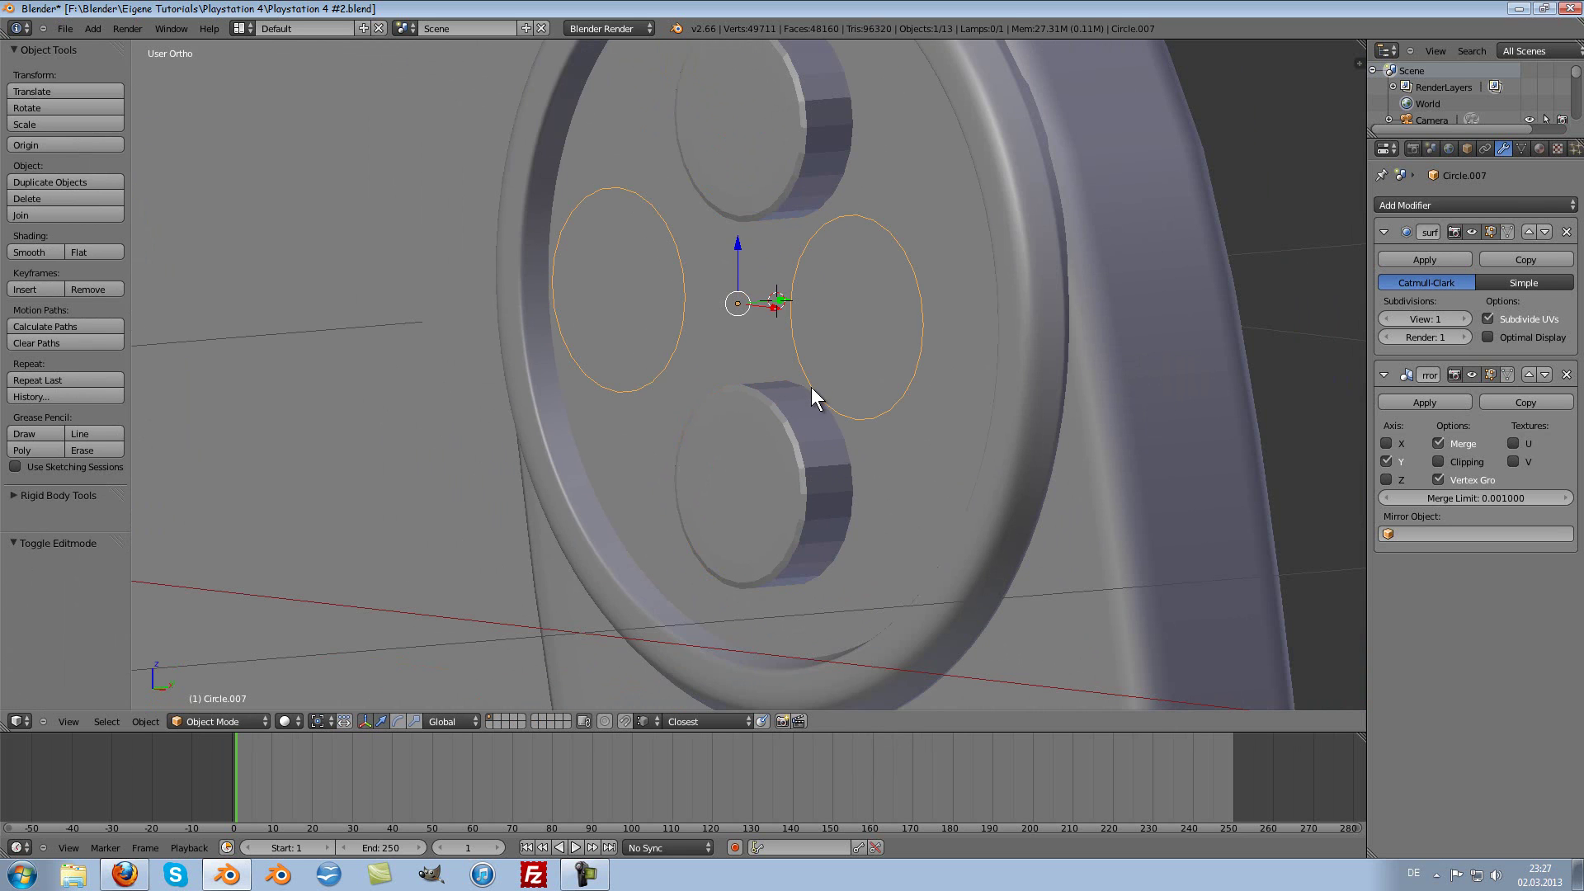
scroll(810, 388, "down", 5)
middle_click_drag(715, 378, 760, 371)
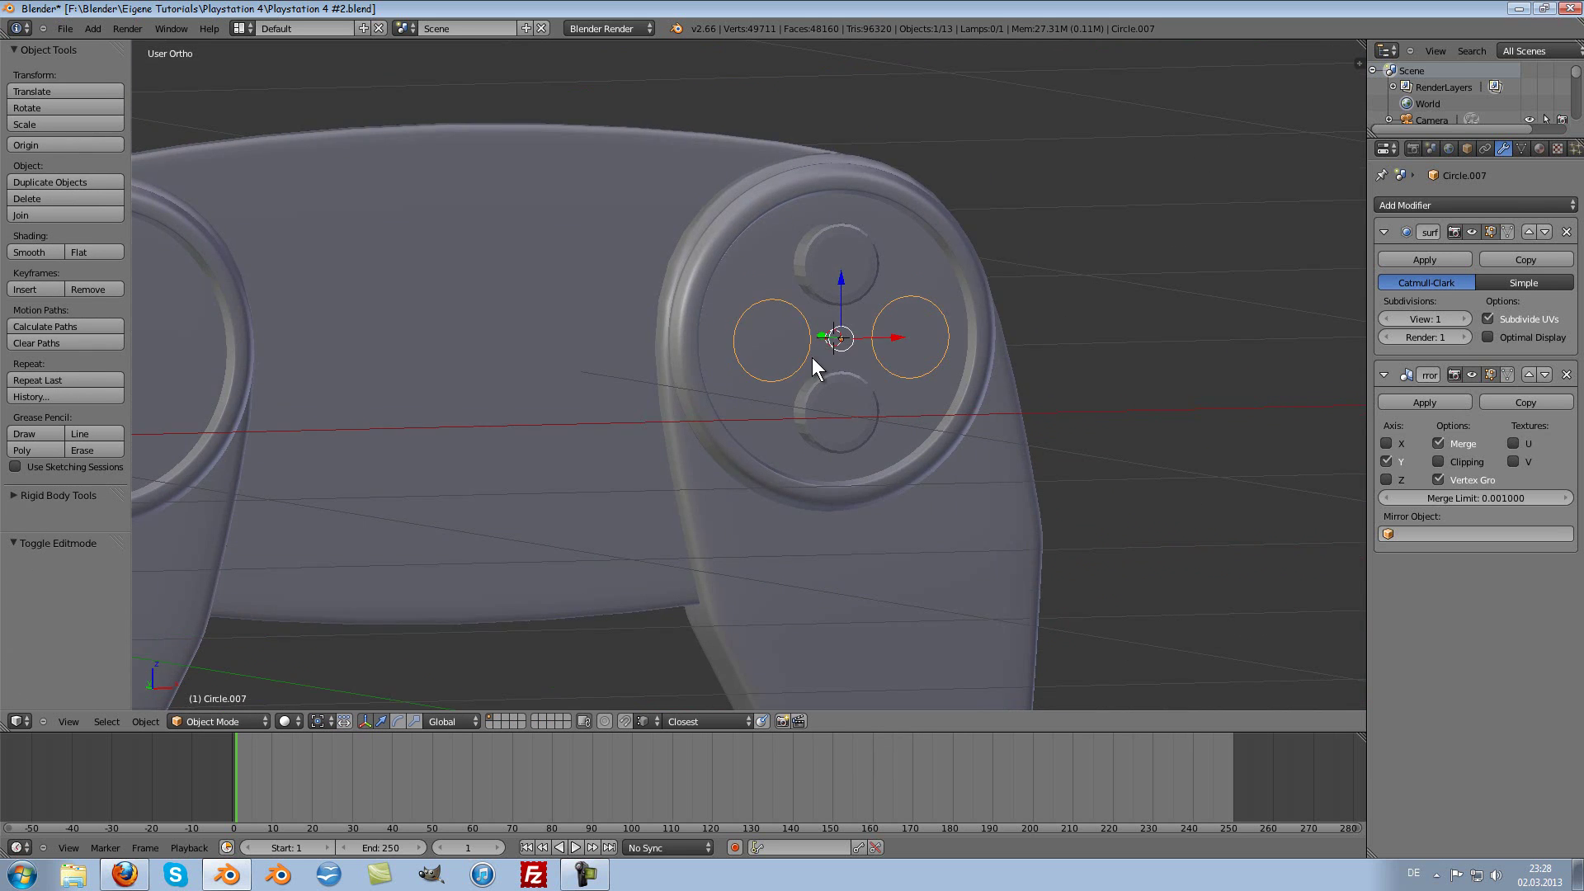
scroll(715, 379, "up", 5)
key("x")
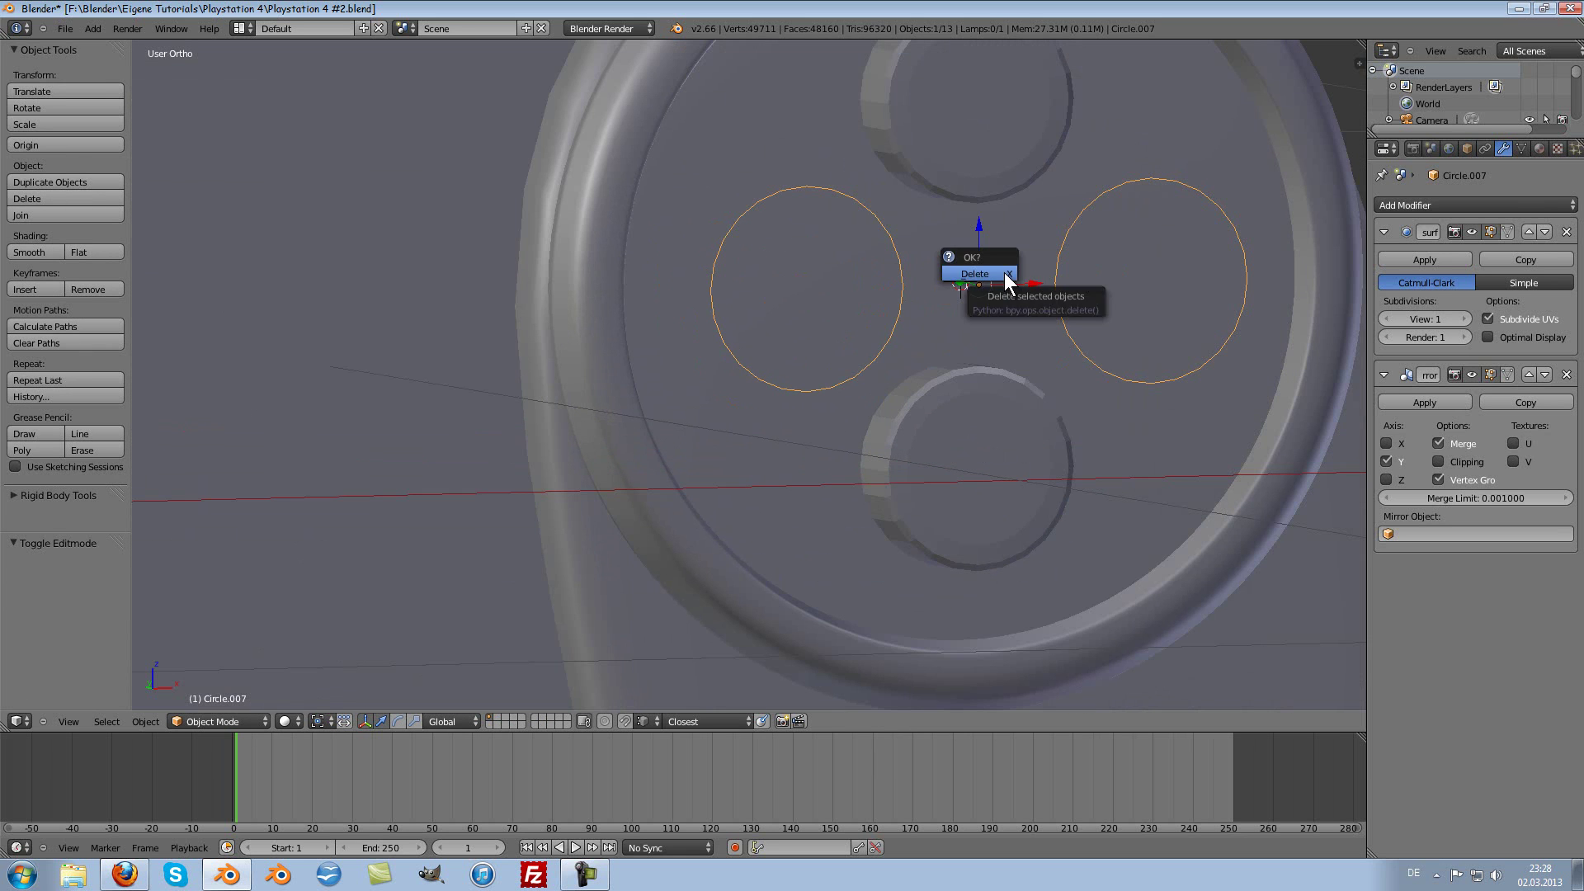
left_click(1003, 273)
Step: Duplicate the top and bottom buttons and rotate the copies 90° on Y into the side positions
right_click(948, 383)
key("shift+d")
left_click(1160, 270)
key("r")
type("y")
type("90")
key("Return")
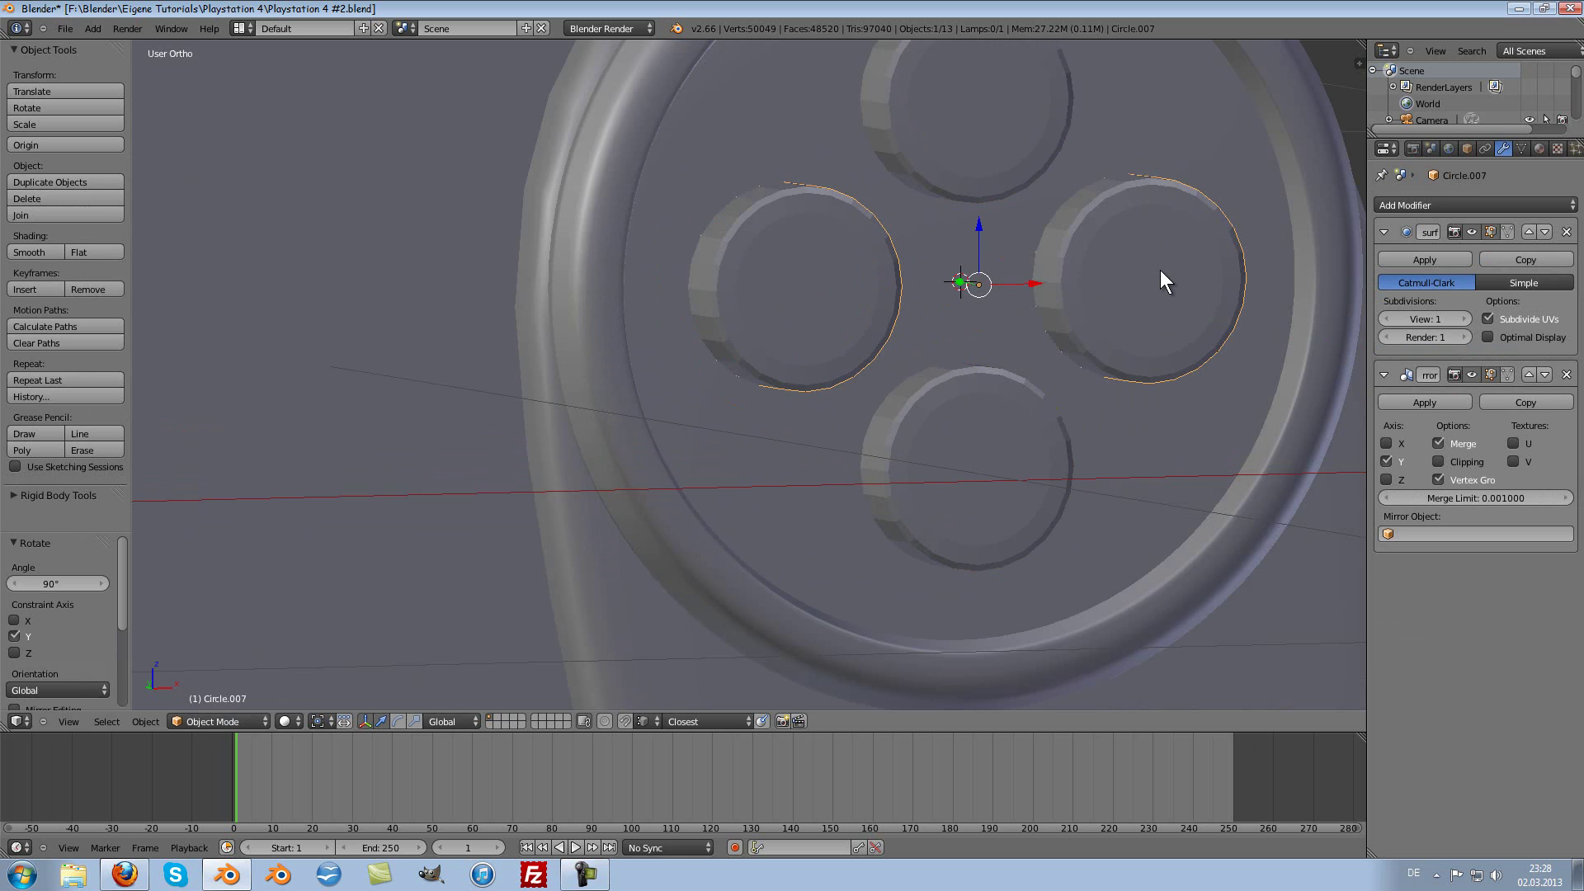
Step: Apply smooth shading to all four face buttons
middle_click_drag(1153, 305, 938, 359)
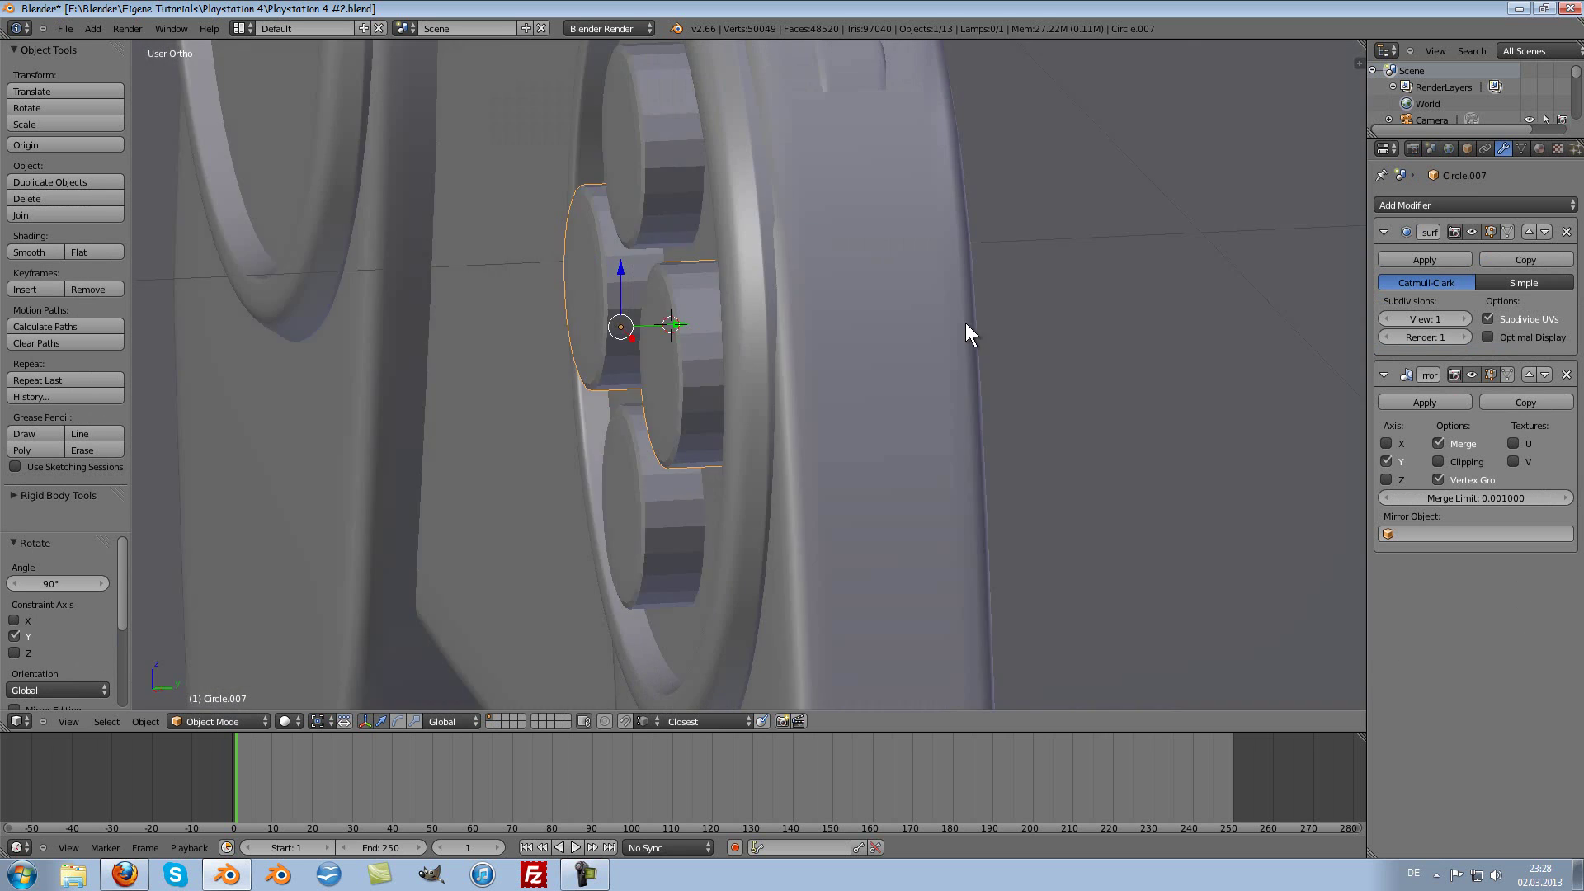
right_click(738, 483, "shift")
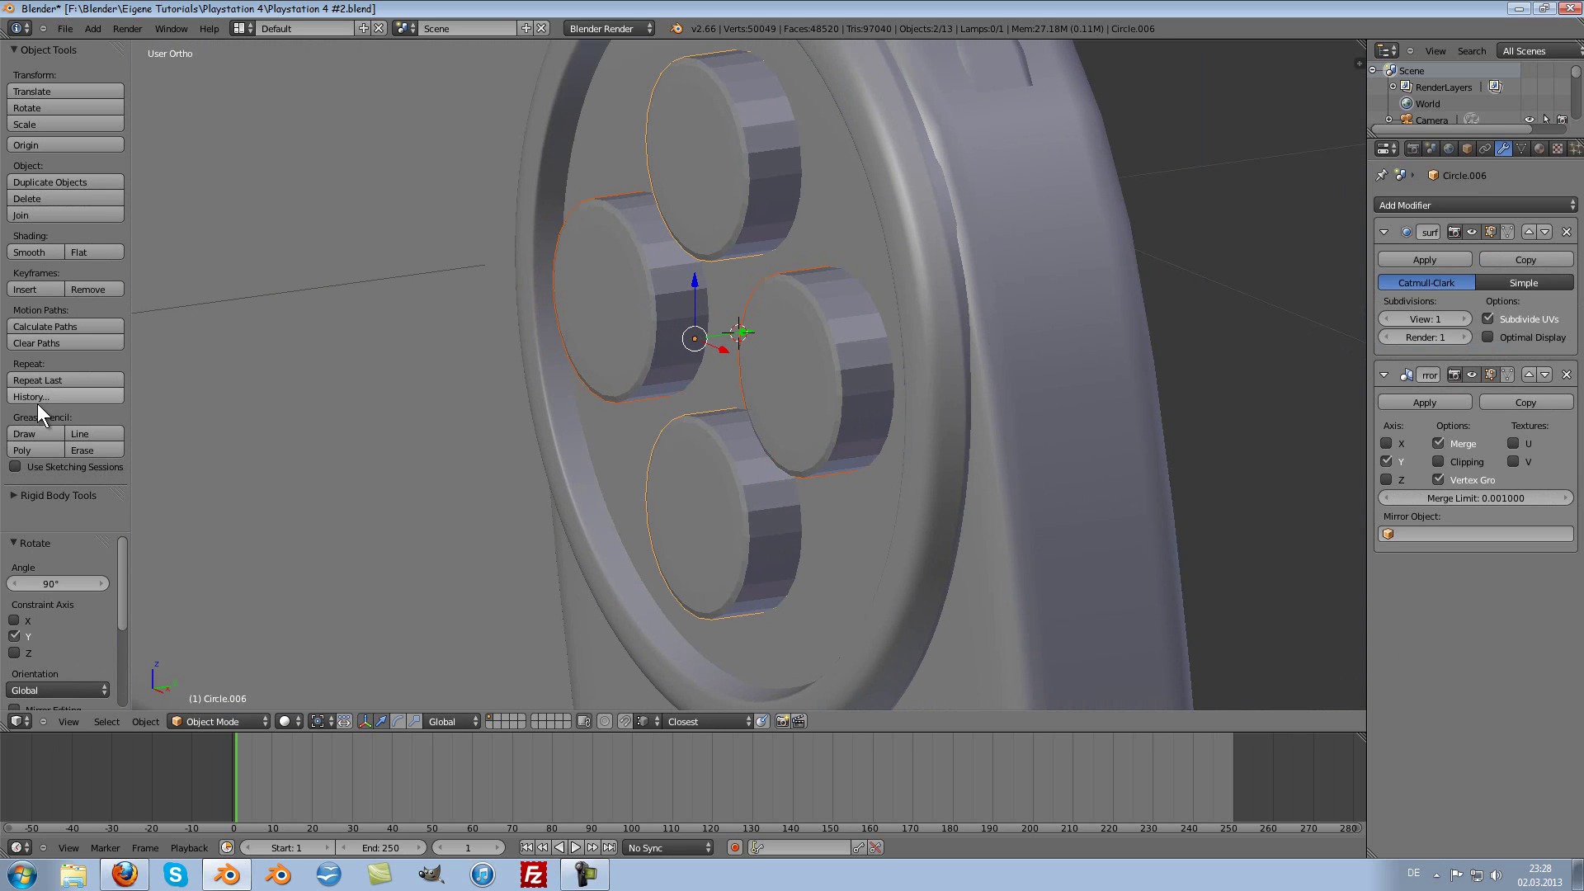
left_click(33, 250)
Step: Shift the four buttons along Y until they sit in the ring, checking from the front view
mouse_move(743, 311)
middle_mouse_down()
mouse_move(1022, 336)
mouse_move(812, 328)
middle_mouse_up()
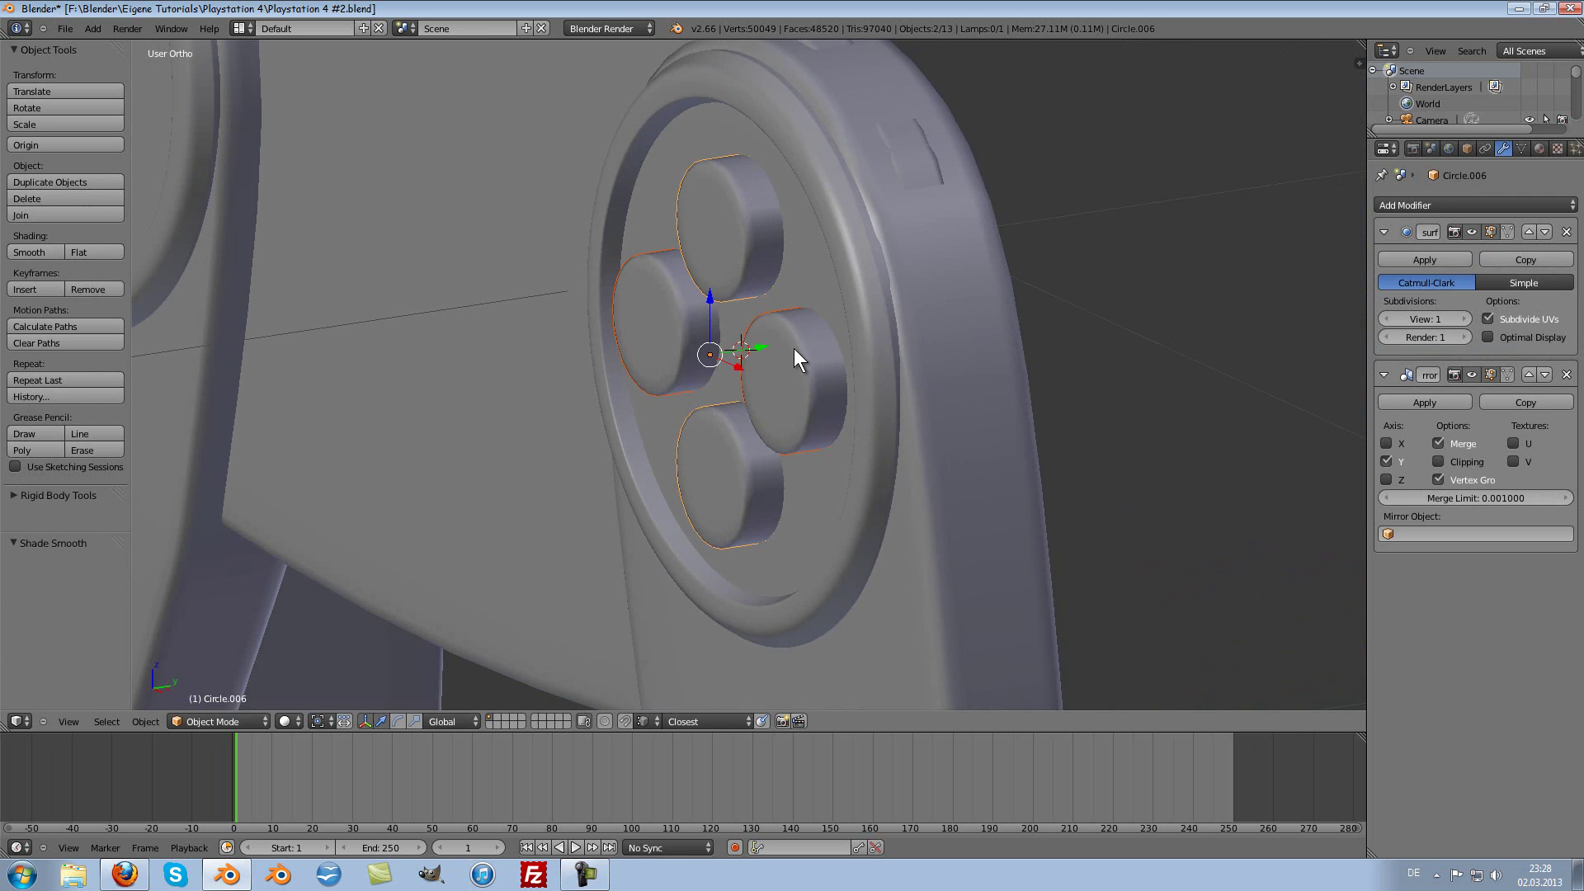
key("g")
key("y")
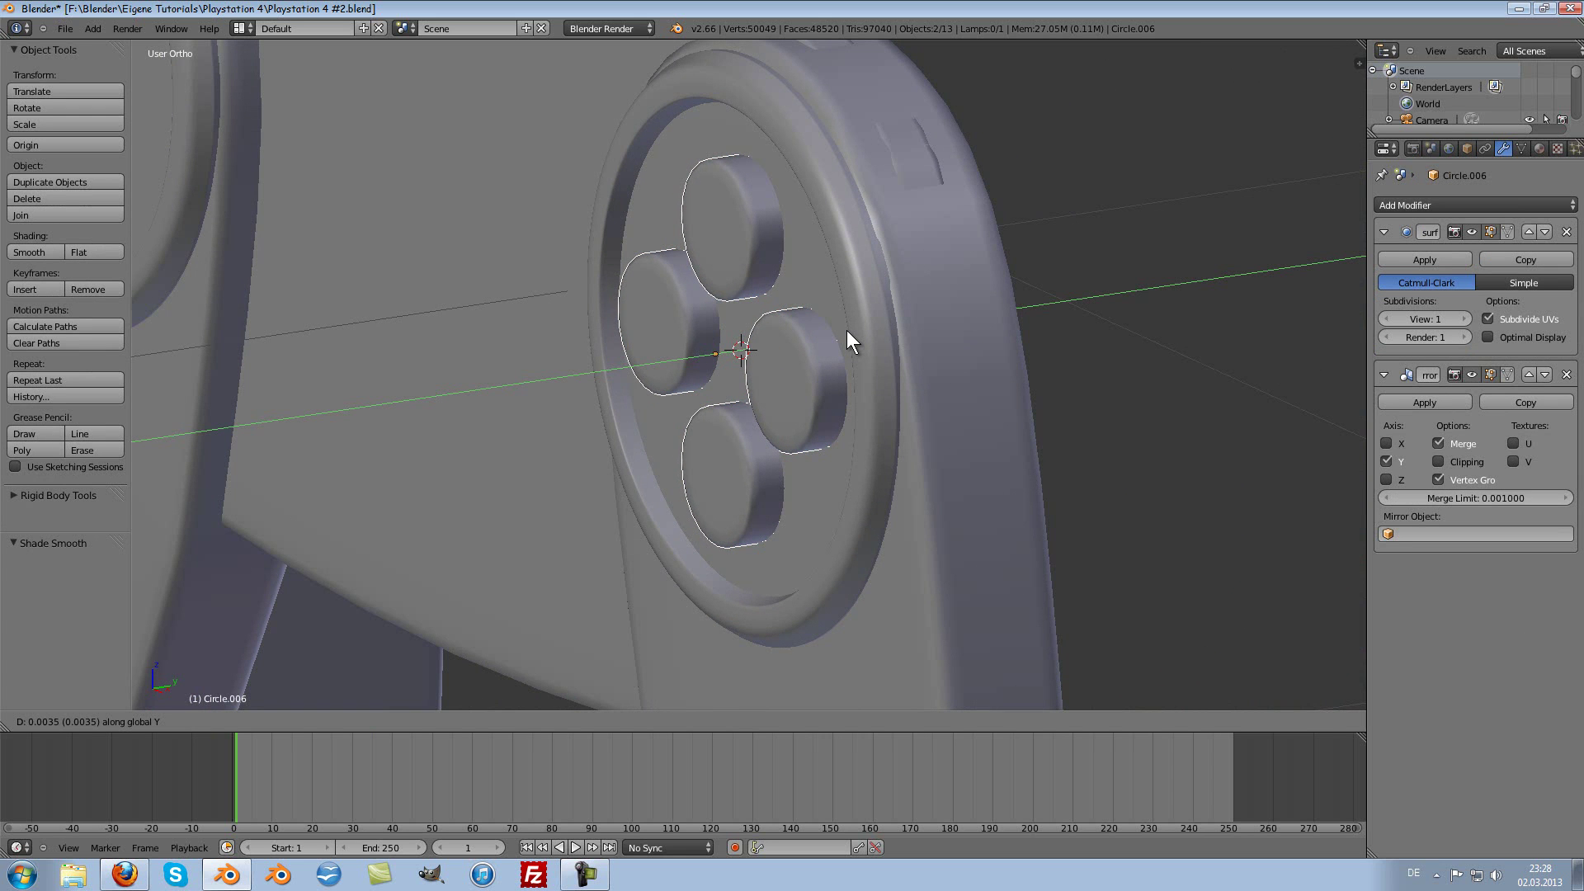
left_click(855, 326)
mouse_move(855, 325)
middle_mouse_down()
mouse_move(802, 325)
mouse_move(832, 325)
middle_mouse_up()
key("g")
key("y")
left_click(784, 346)
key("g")
key("y")
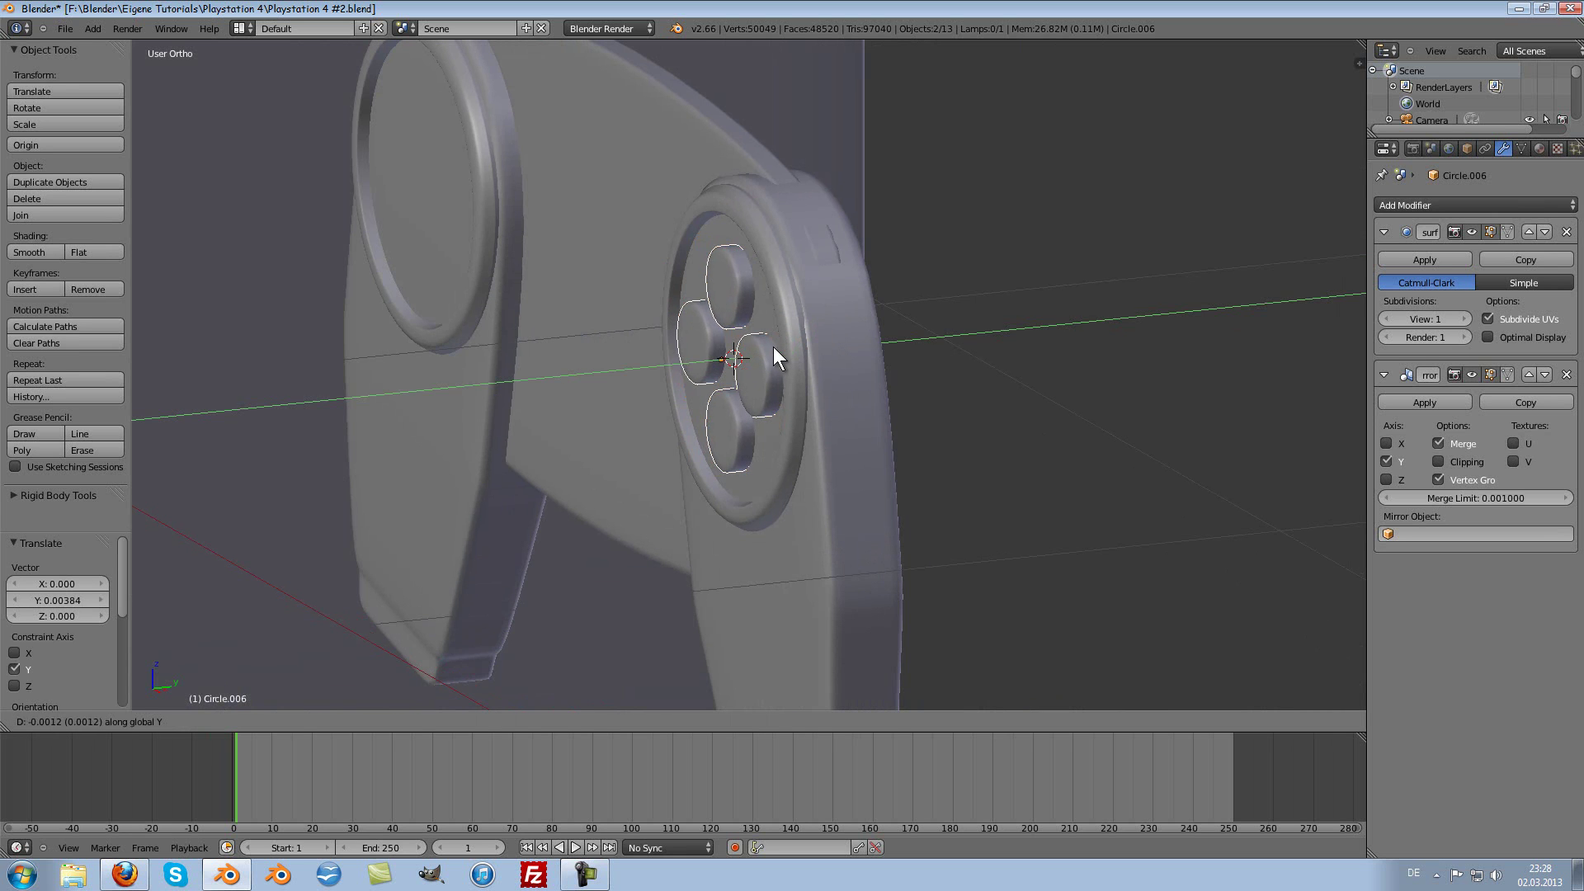
left_click(774, 347)
key("KP_1")
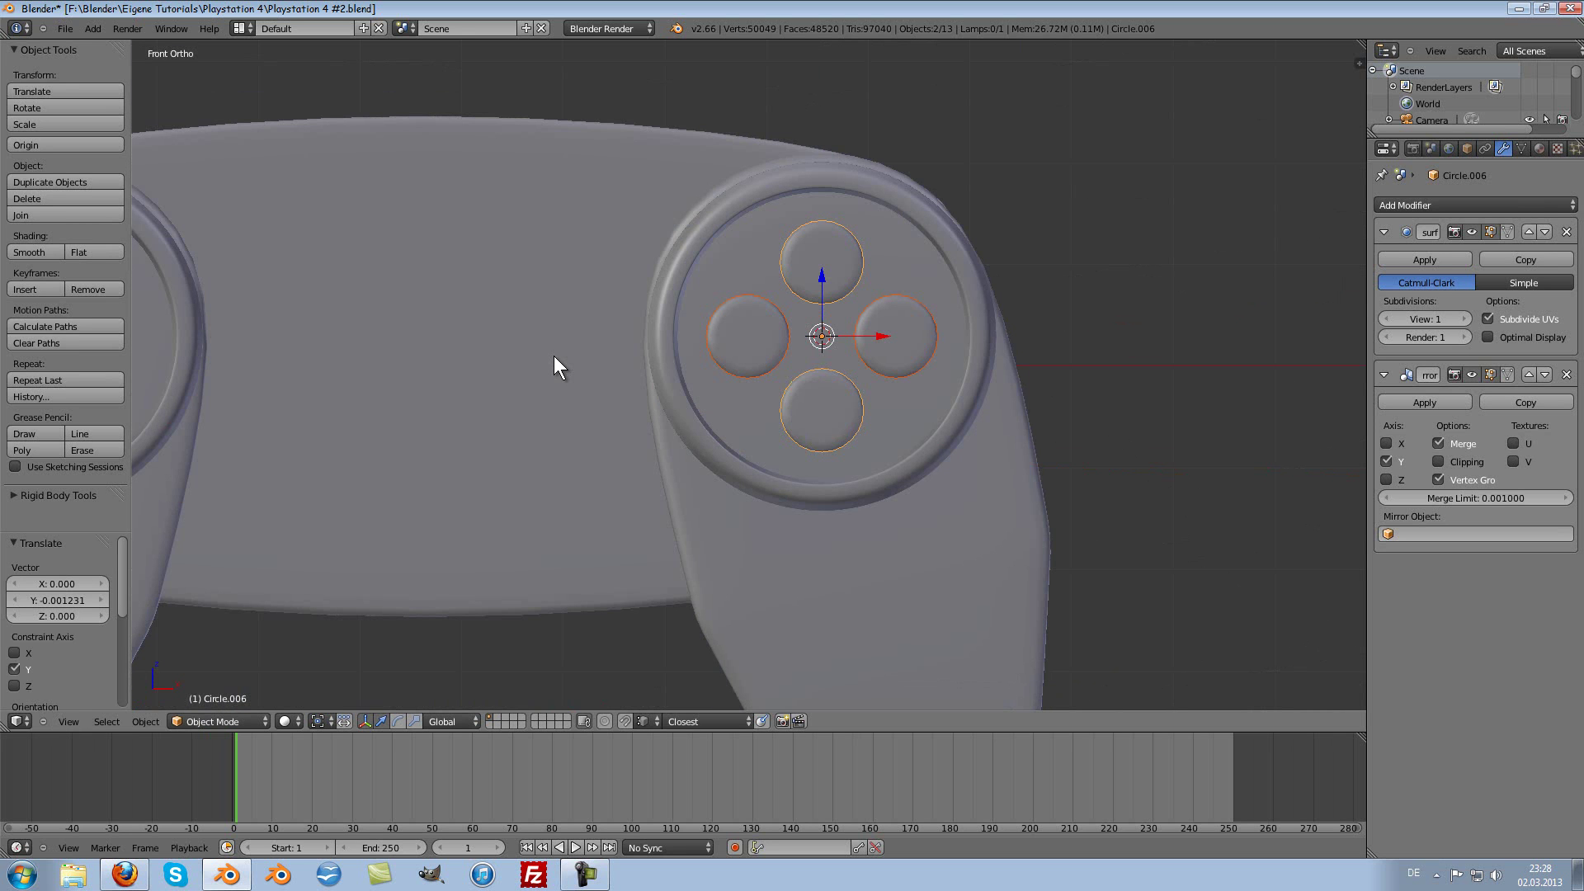
Step: Apply the Mirror modifier on the thumbstick ring object
scroll(553, 355, "down", 3)
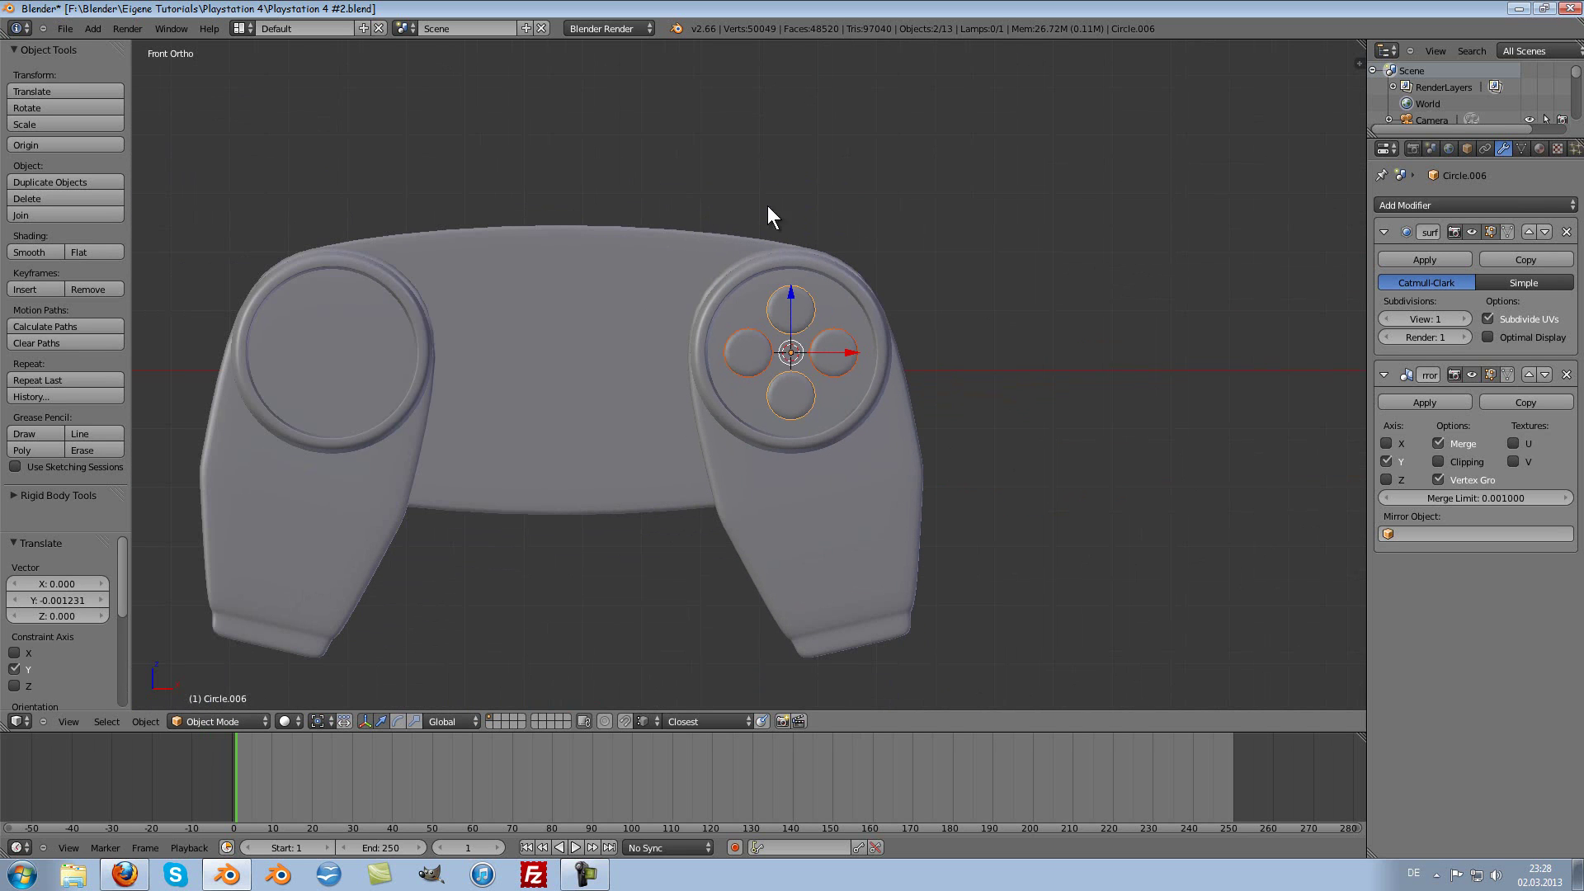
right_click(419, 381)
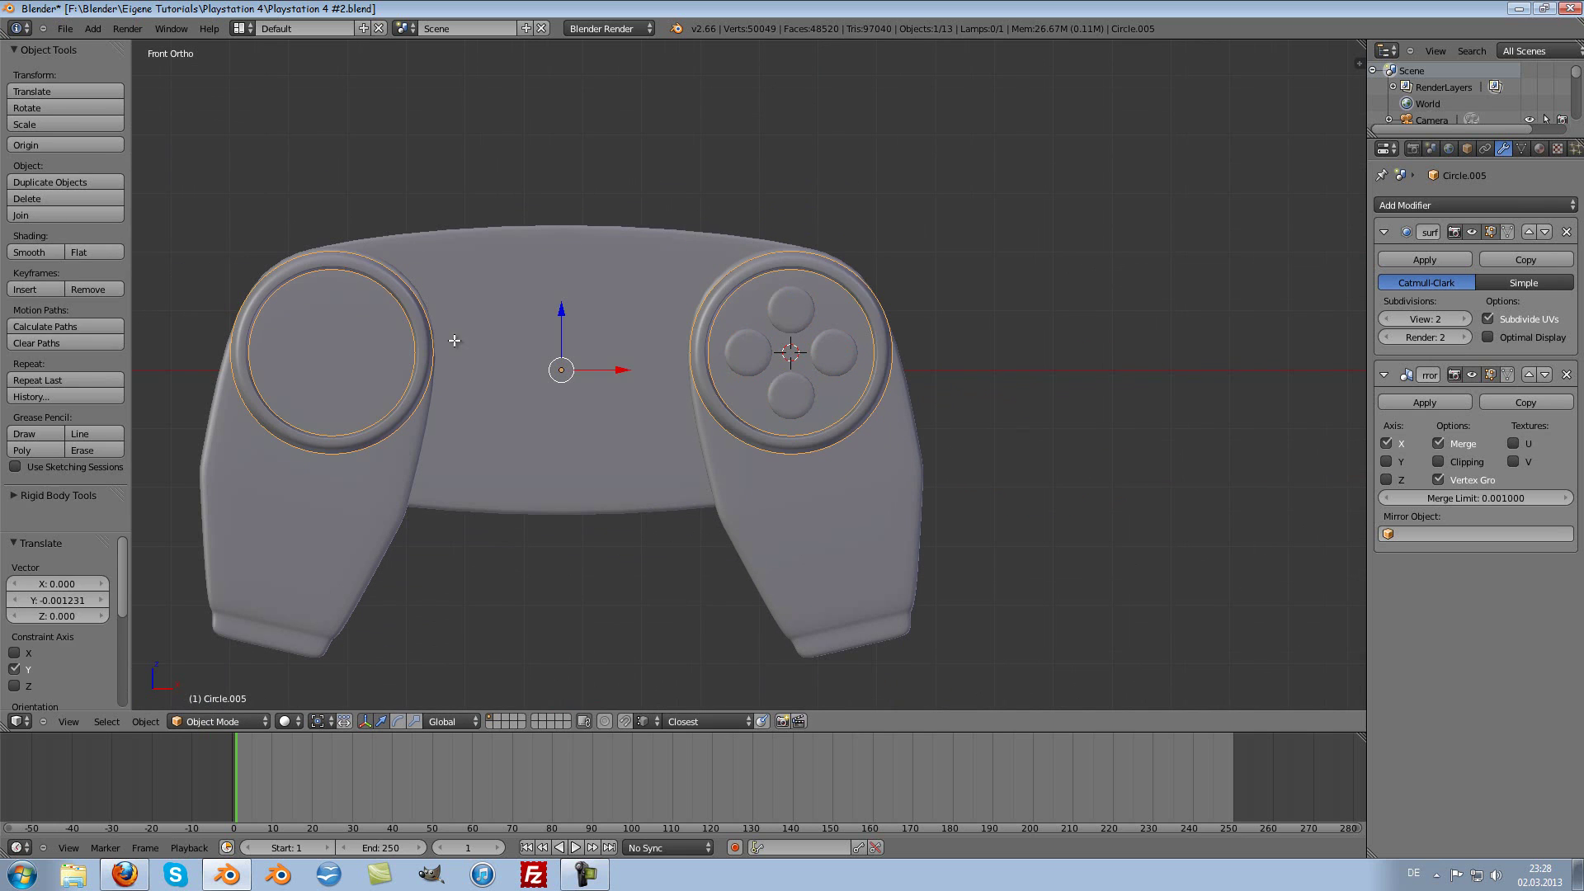
key("Tab")
key("Tab")
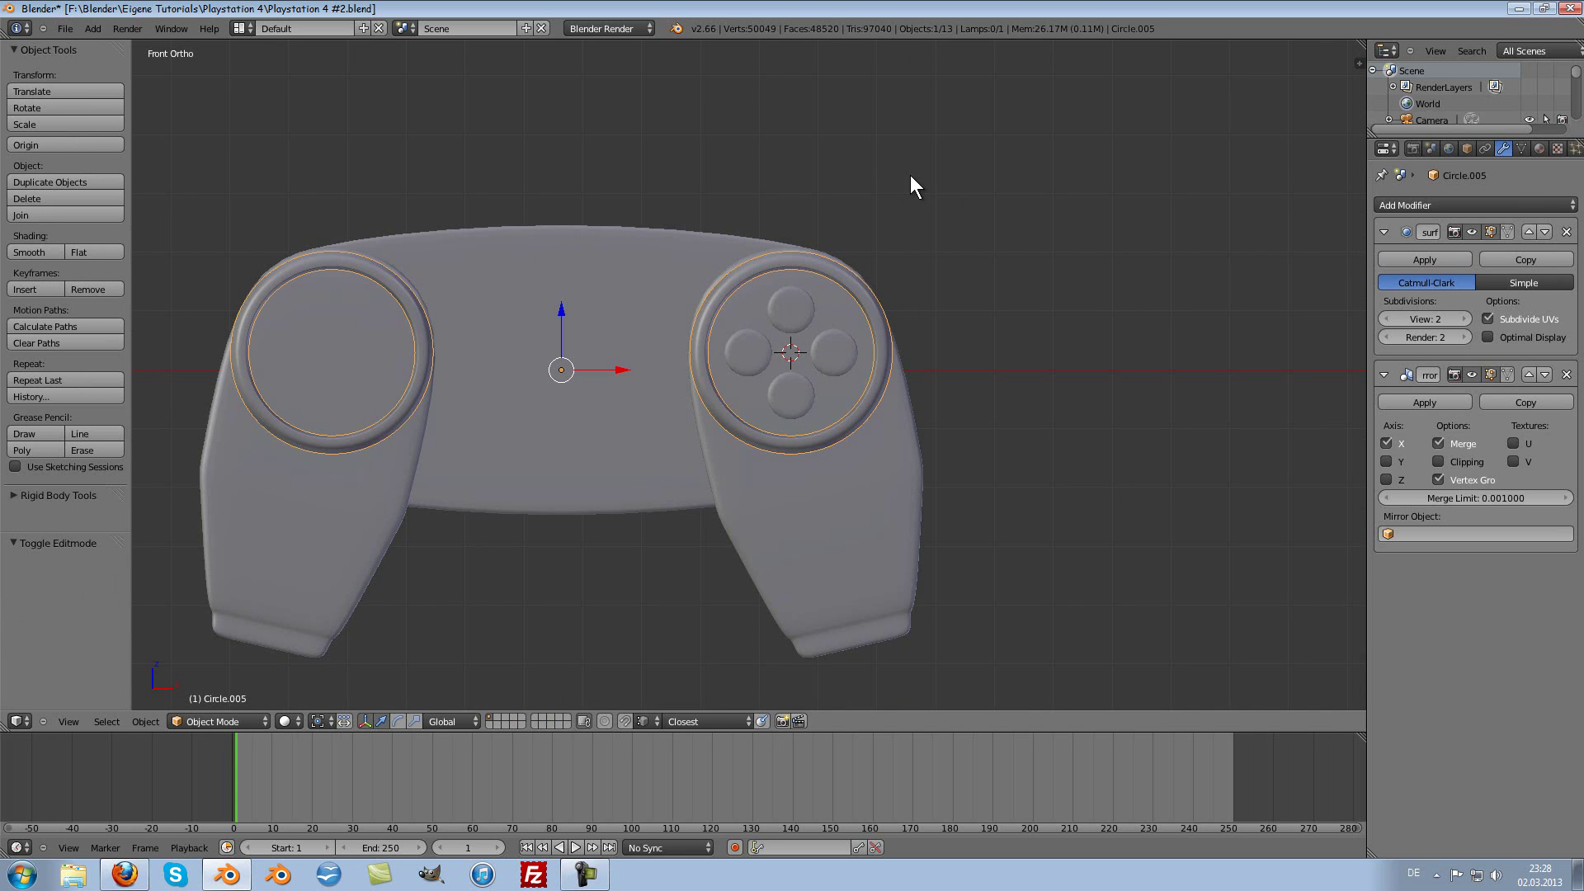
left_click(1427, 404)
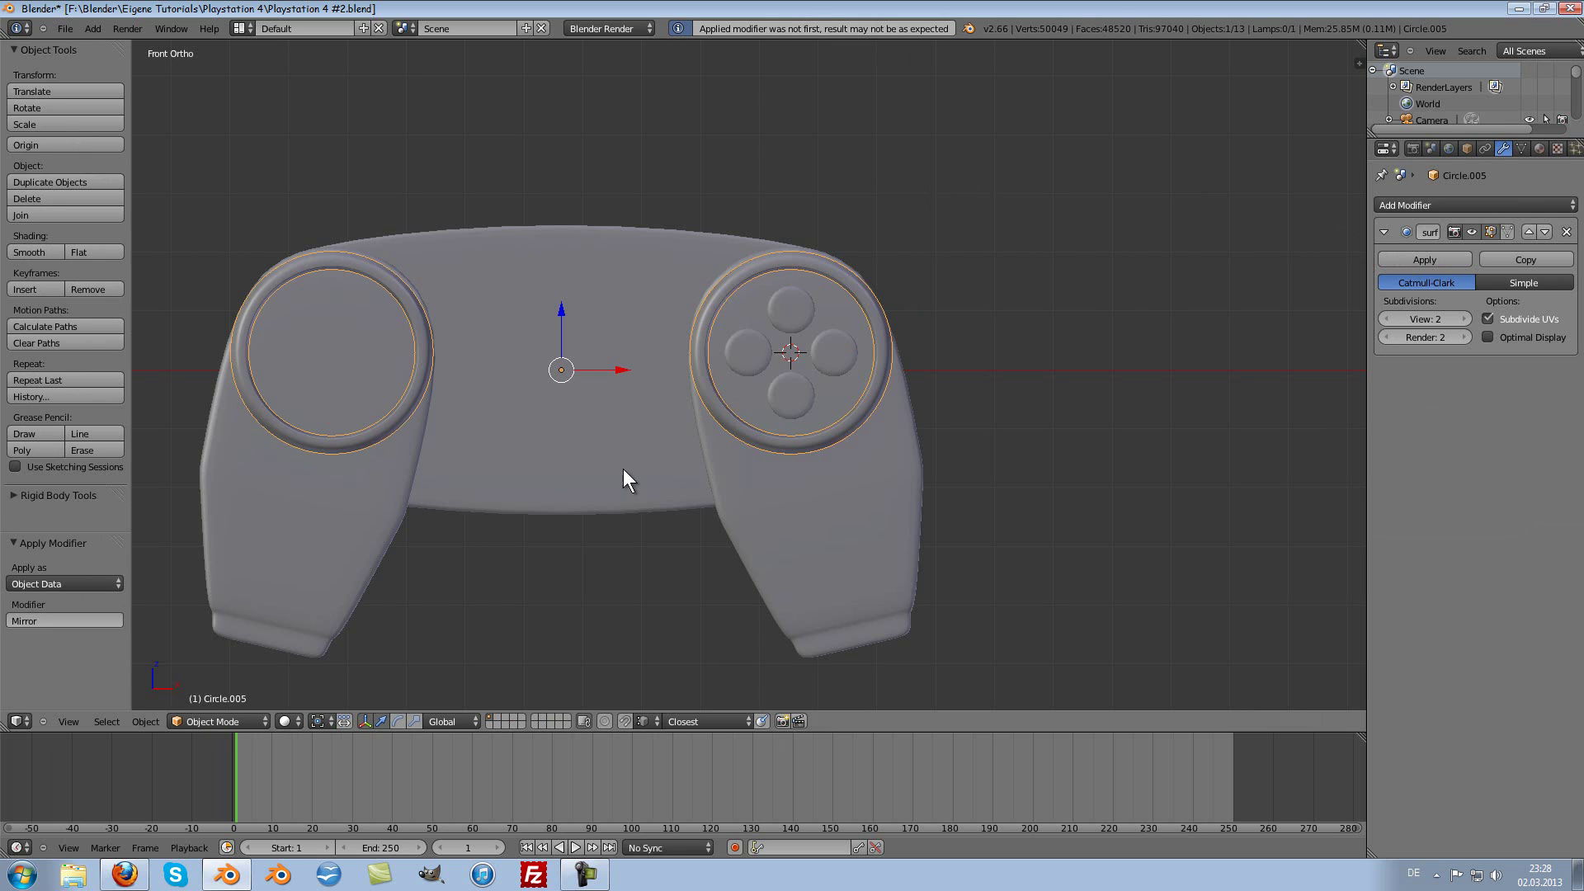
Step: Snap the 3D cursor to the left ring's centre and frame that object in the view
key("Tab")
key("a")
key("l")
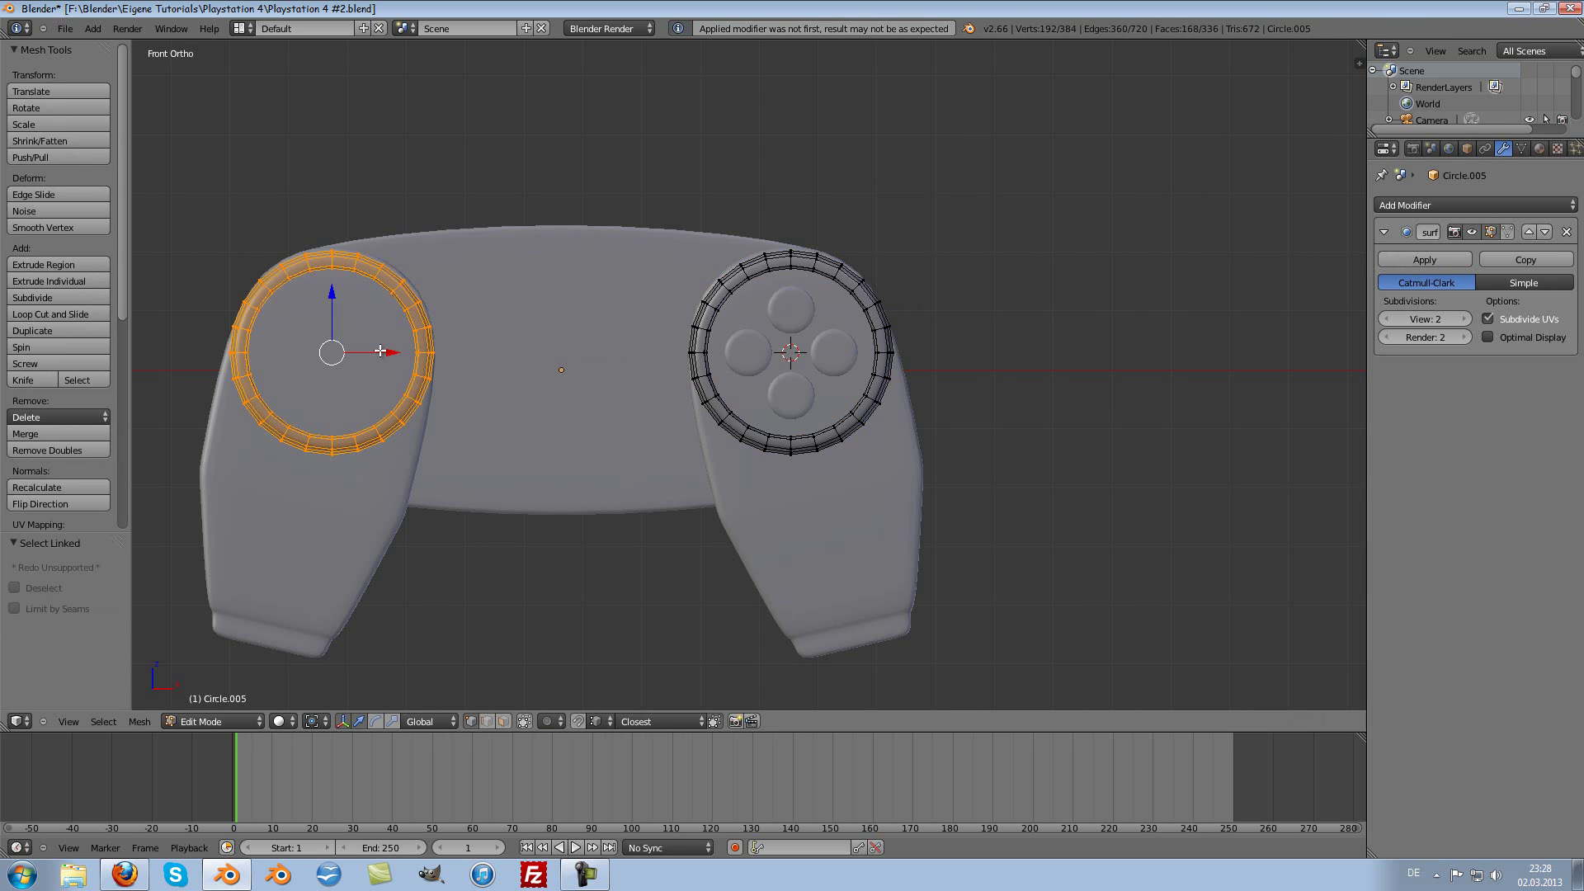
key("shift+s")
left_click(383, 351)
key("Tab")
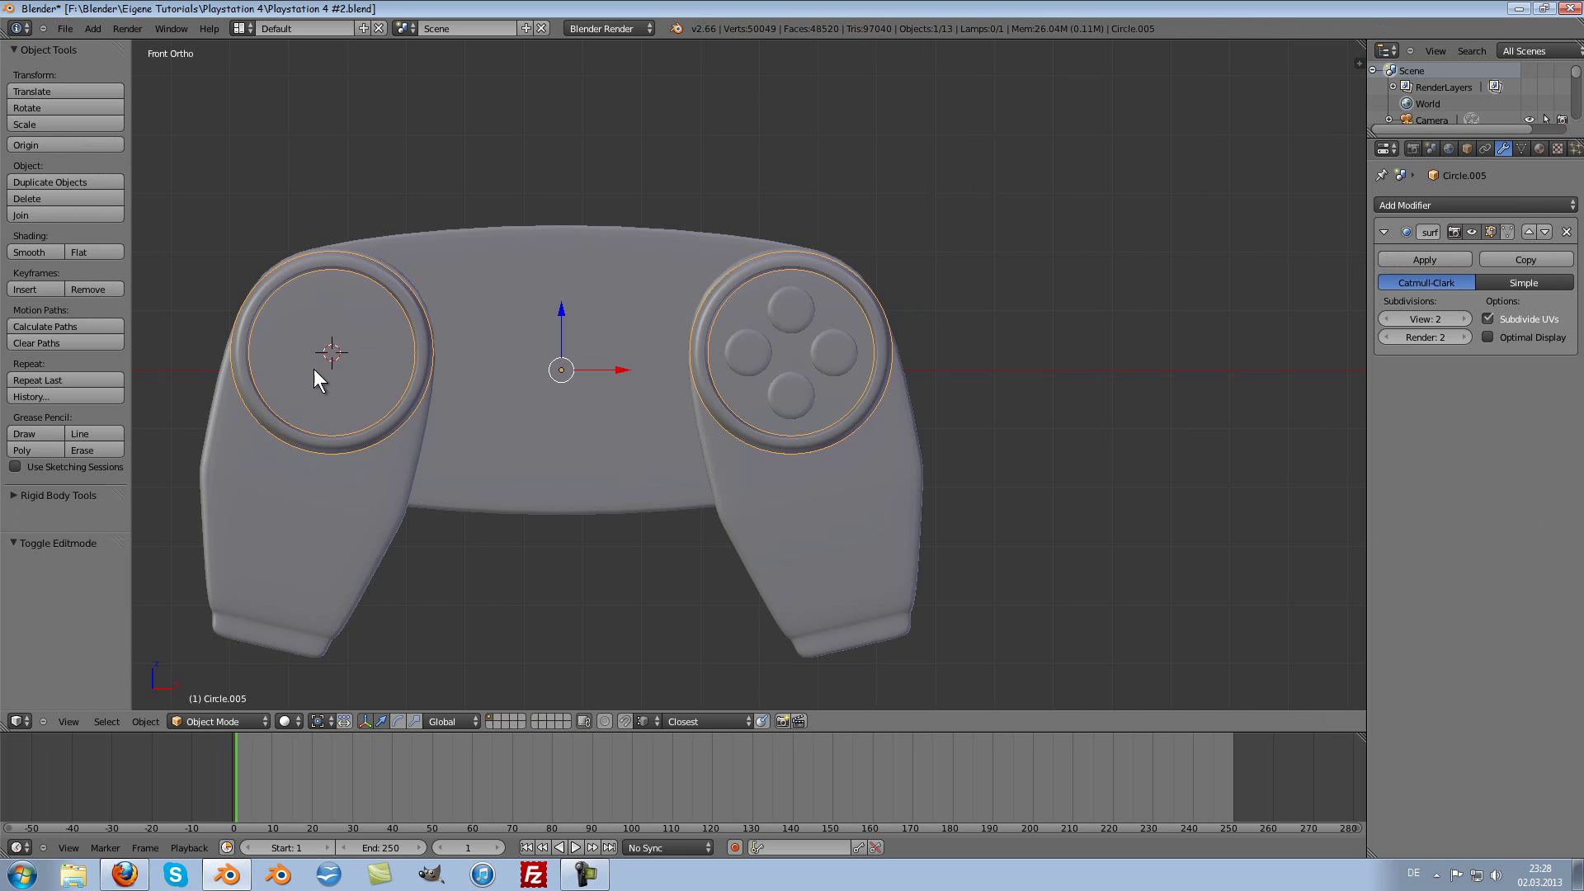
key("KP_Decimal")
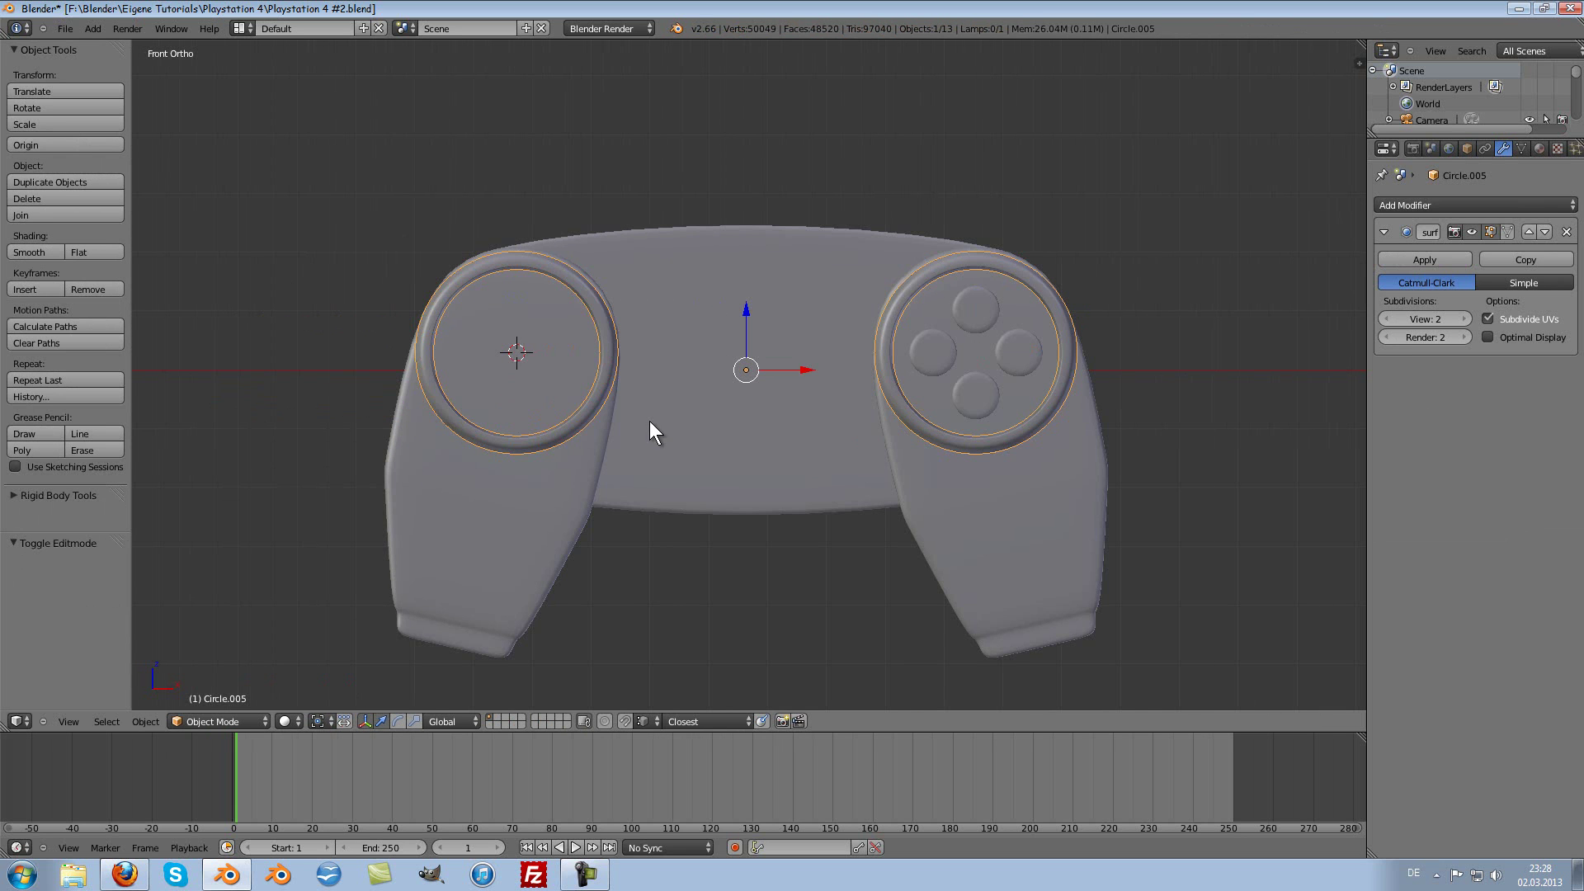
key("shift+a")
mouse_move(598, 422)
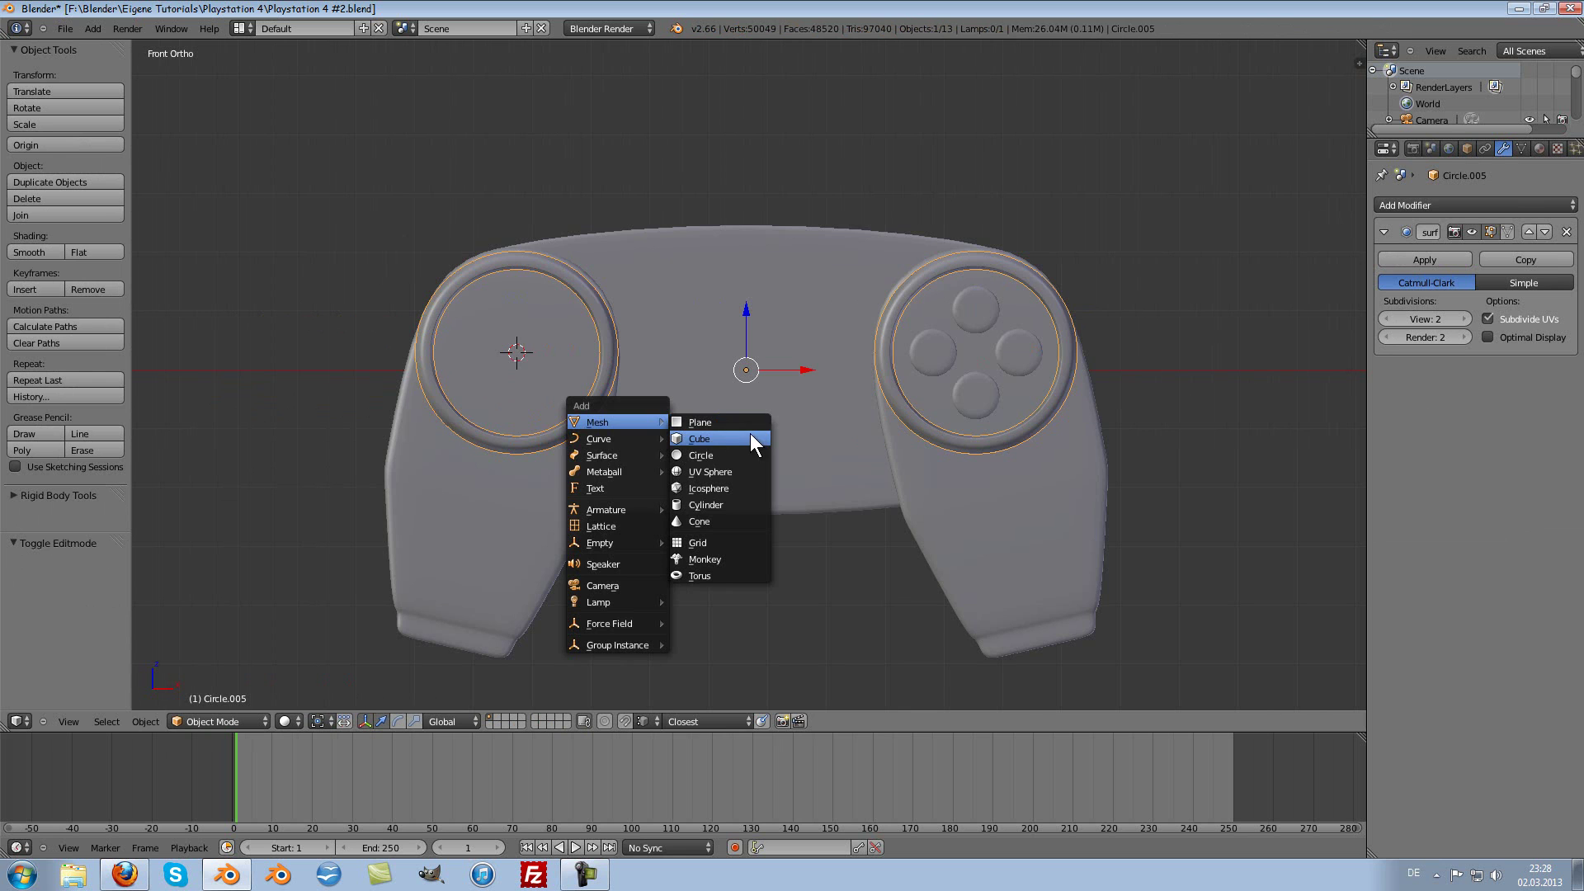
Step: Add a cube at the 3D cursor and scale it down to a small box over the left stick
left_click(751, 446)
key("s")
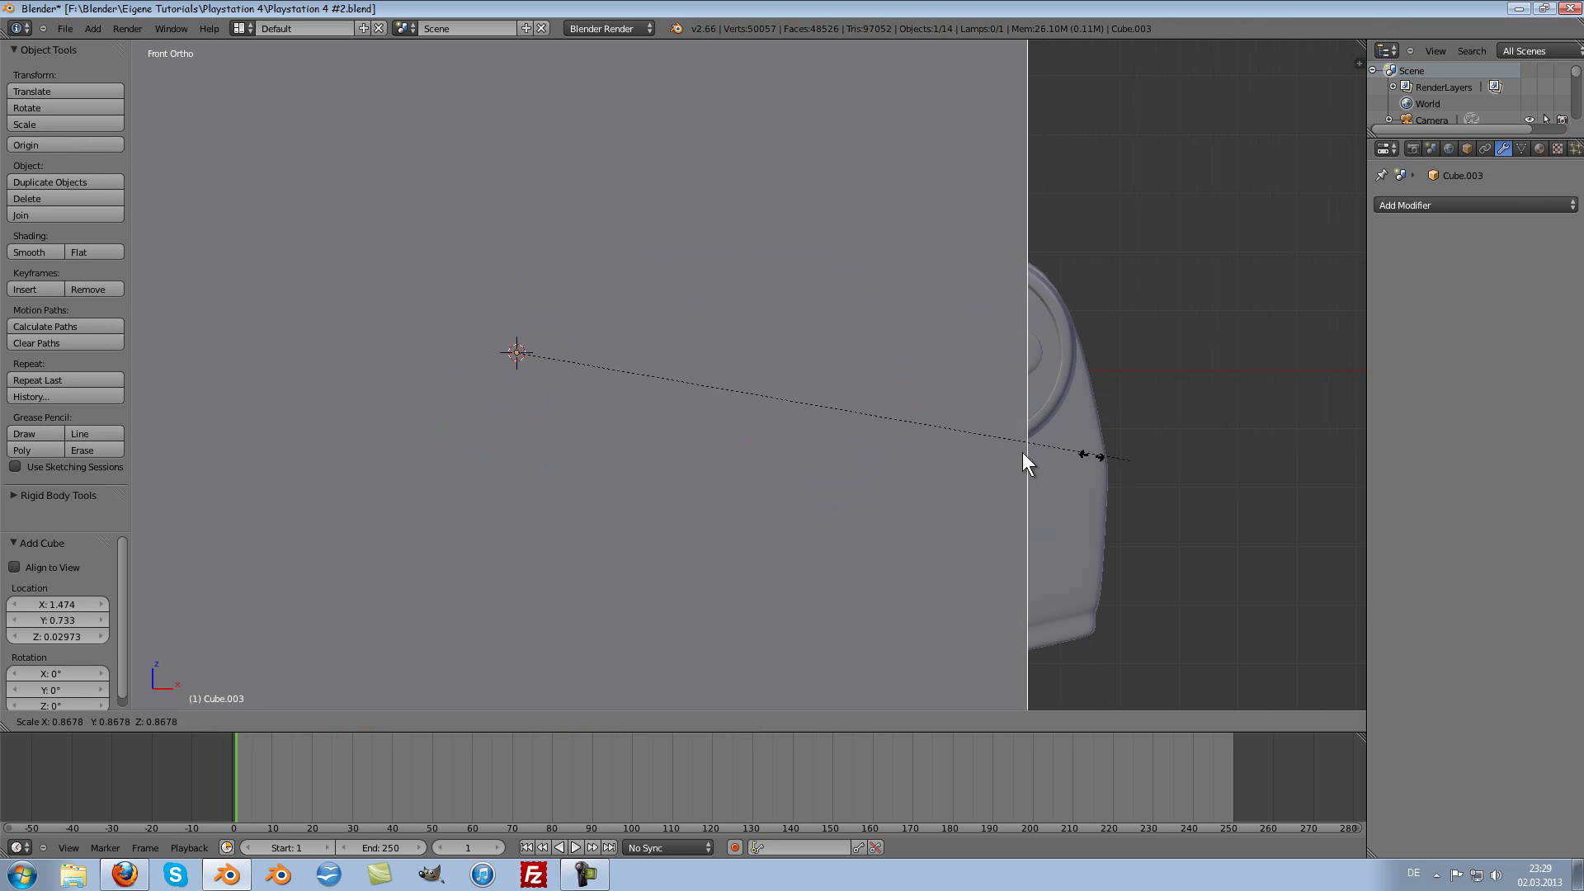
left_click(545, 396)
scroll(698, 406, "up", 3)
key("s")
left_click(691, 374)
Step: Lower the box into the ring's lower half and shrink it slightly further
key("Tab")
key("g")
key("y")
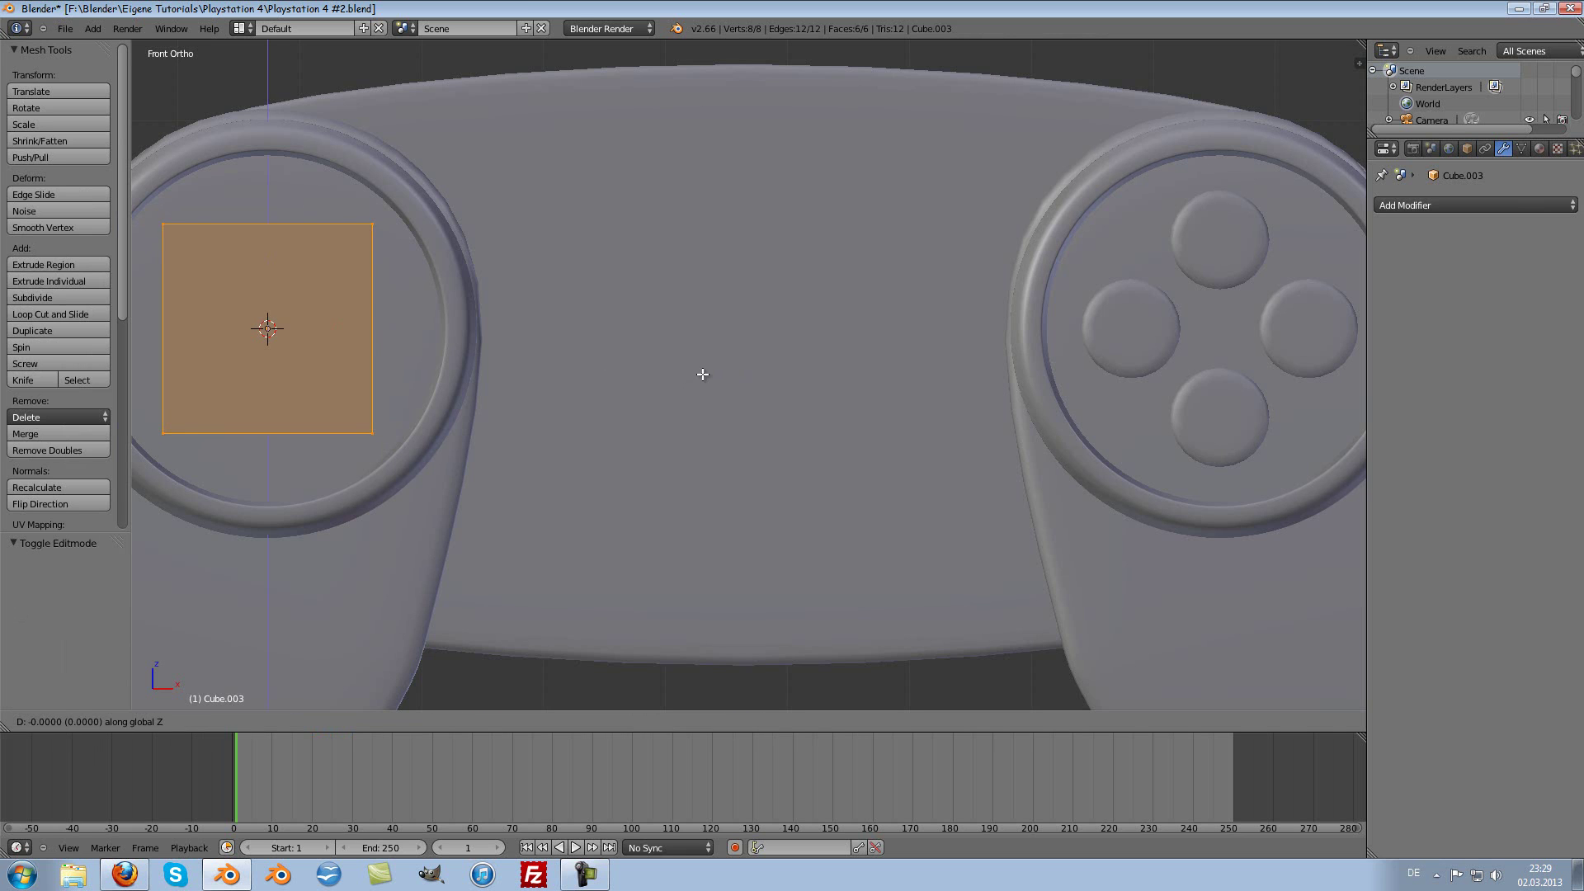
left_click(688, 510)
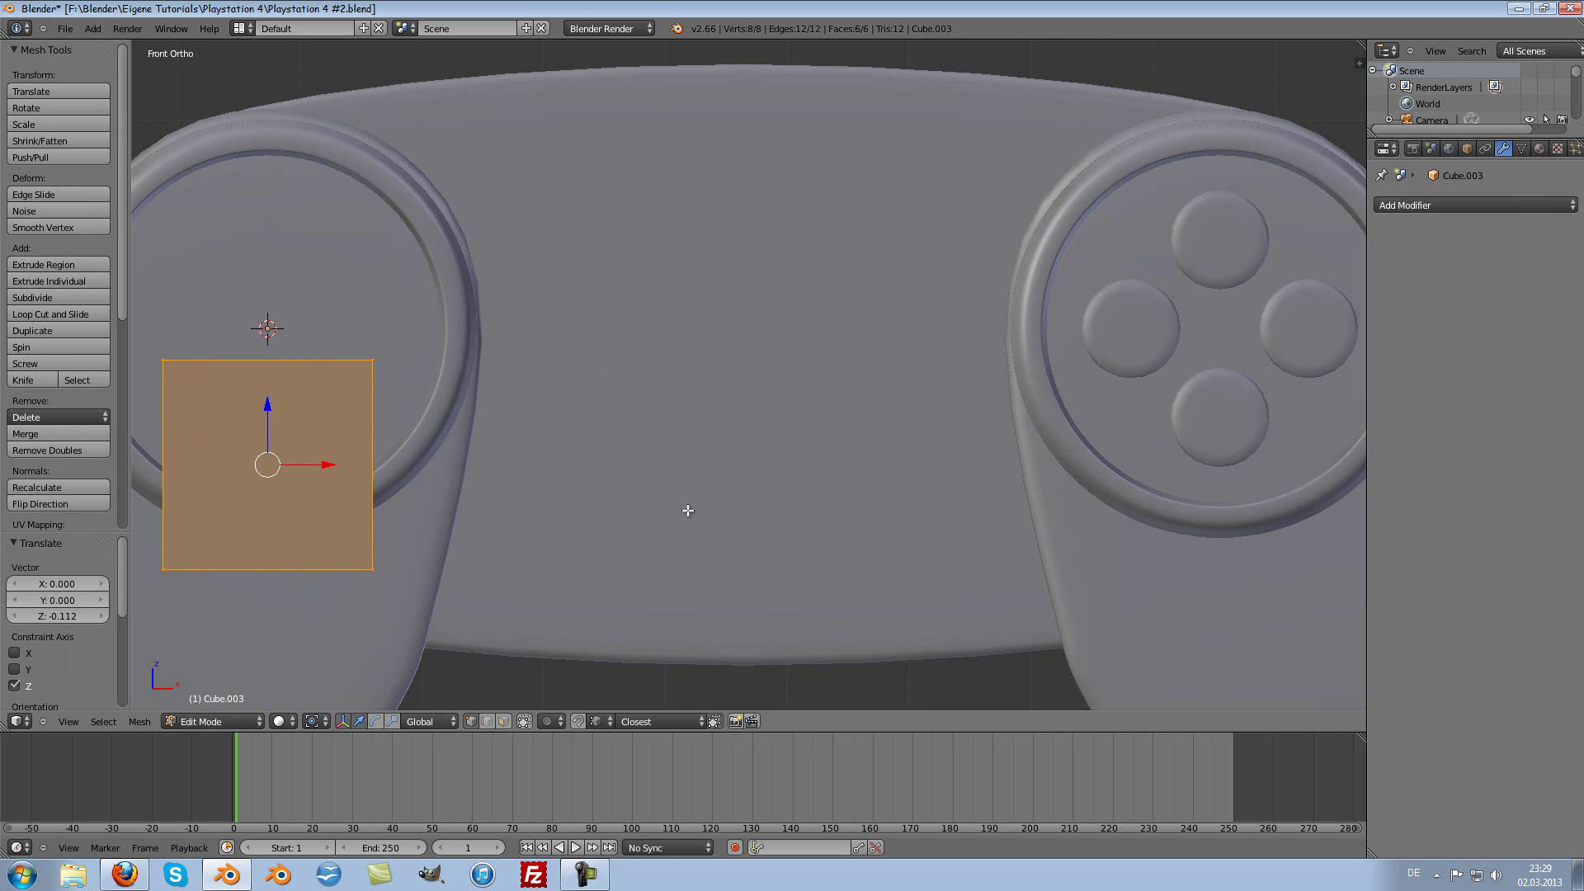
scroll(683, 453, "down", 3)
middle_click_drag(683, 453, 750, 431, "shift")
scroll(793, 406, "up", 3)
key("s")
left_click(627, 393)
key("g")
key("z")
key("Escape")
key("s")
left_click(732, 377)
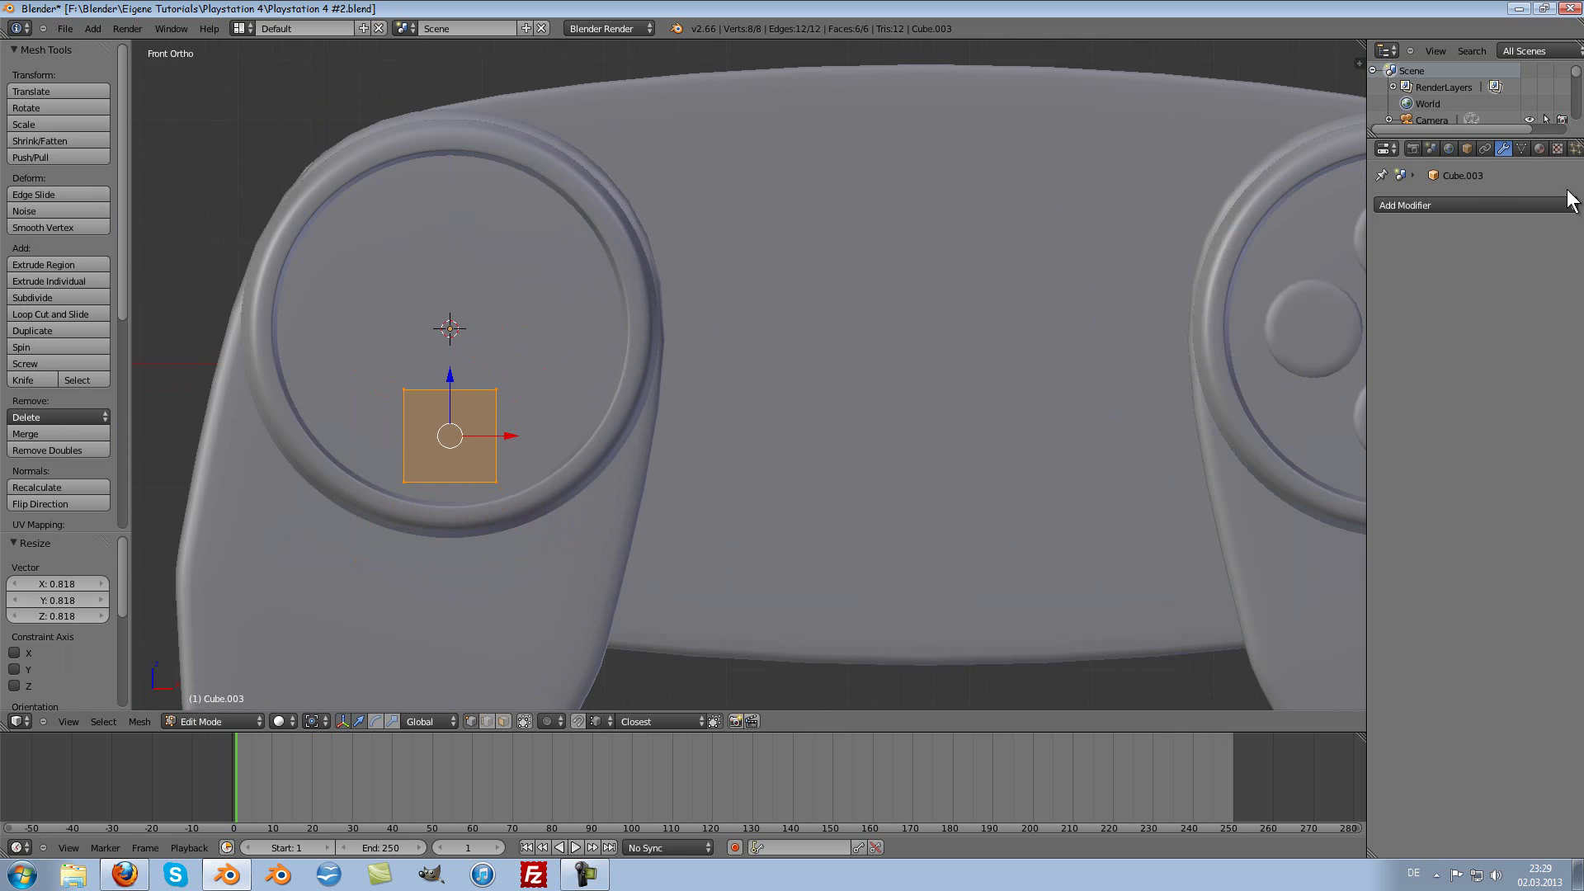
Step: Give the box Mirror and Subdivision Surface modifiers, with viewport subdivision level 2
left_click(1478, 202)
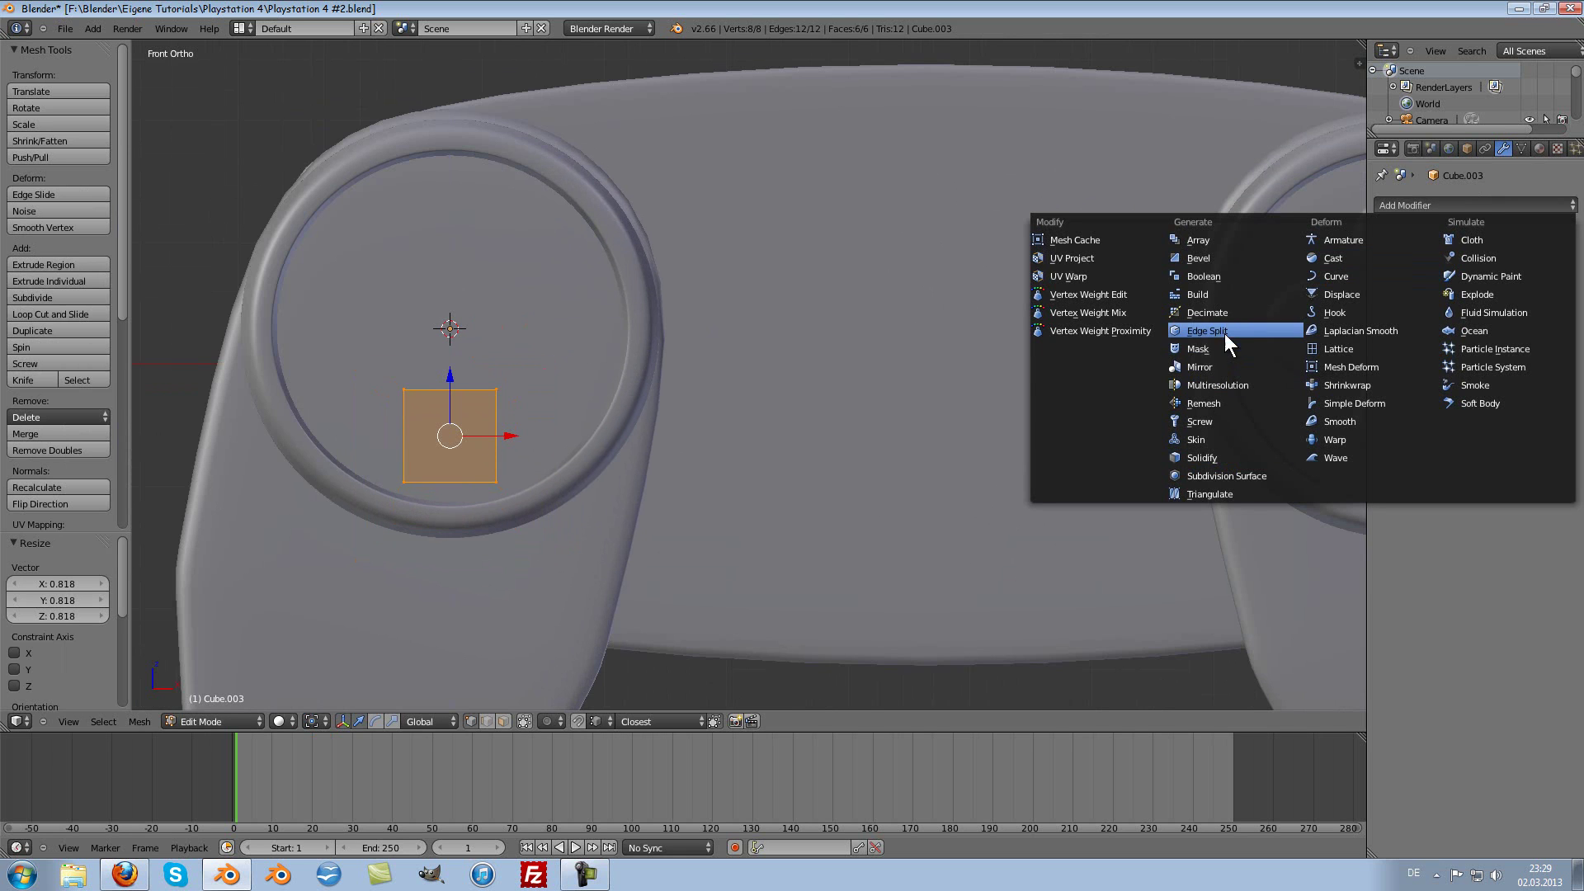
left_click(1213, 367)
left_click(1427, 205)
left_click(1227, 474)
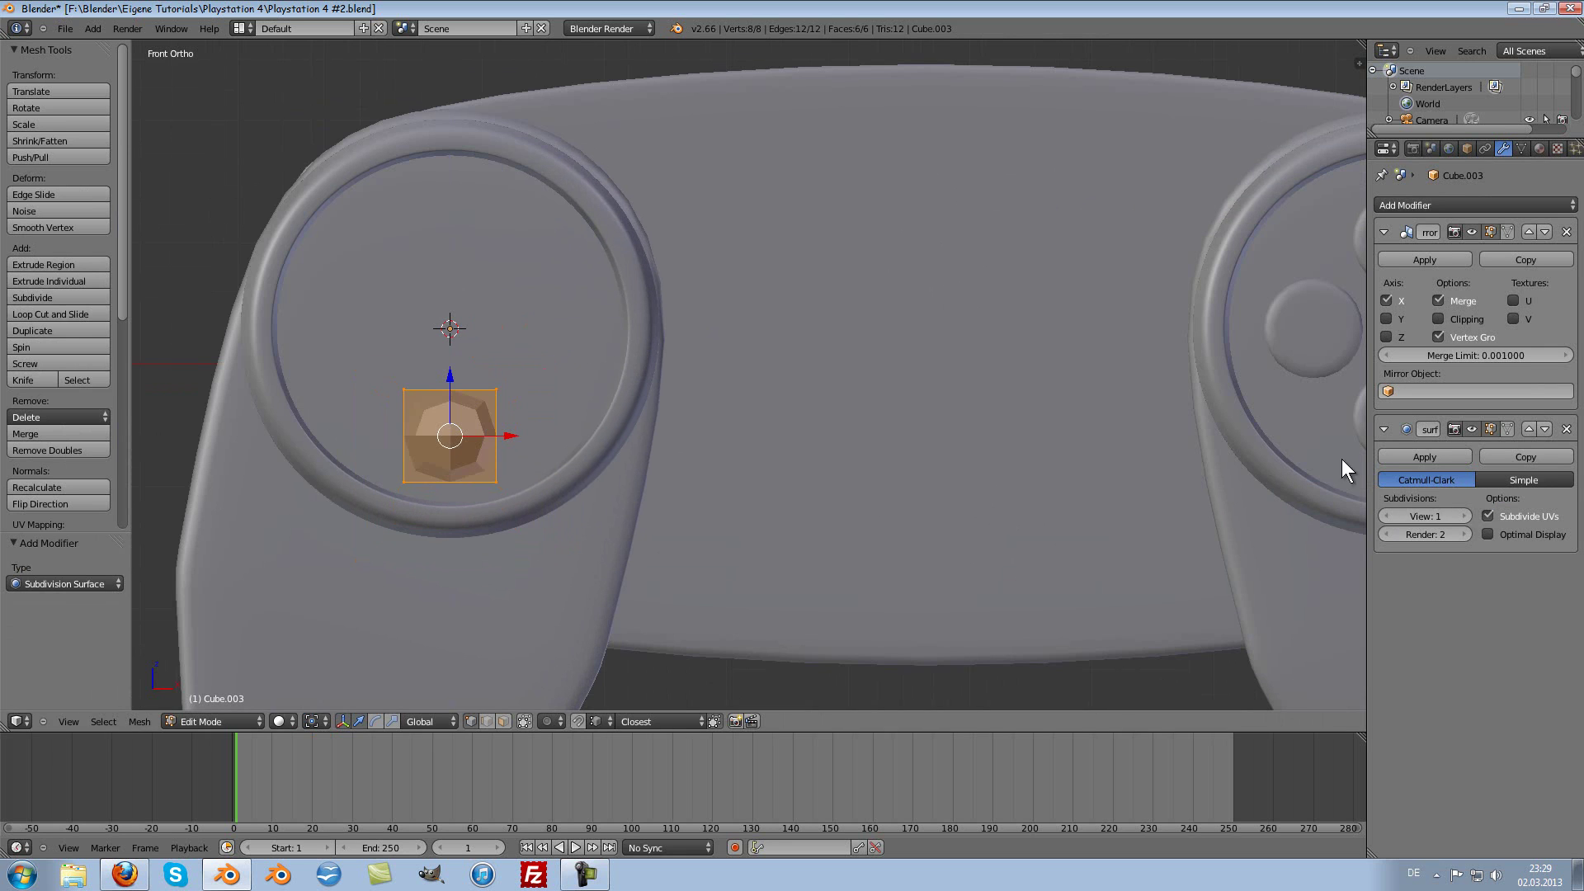
left_click(1464, 512)
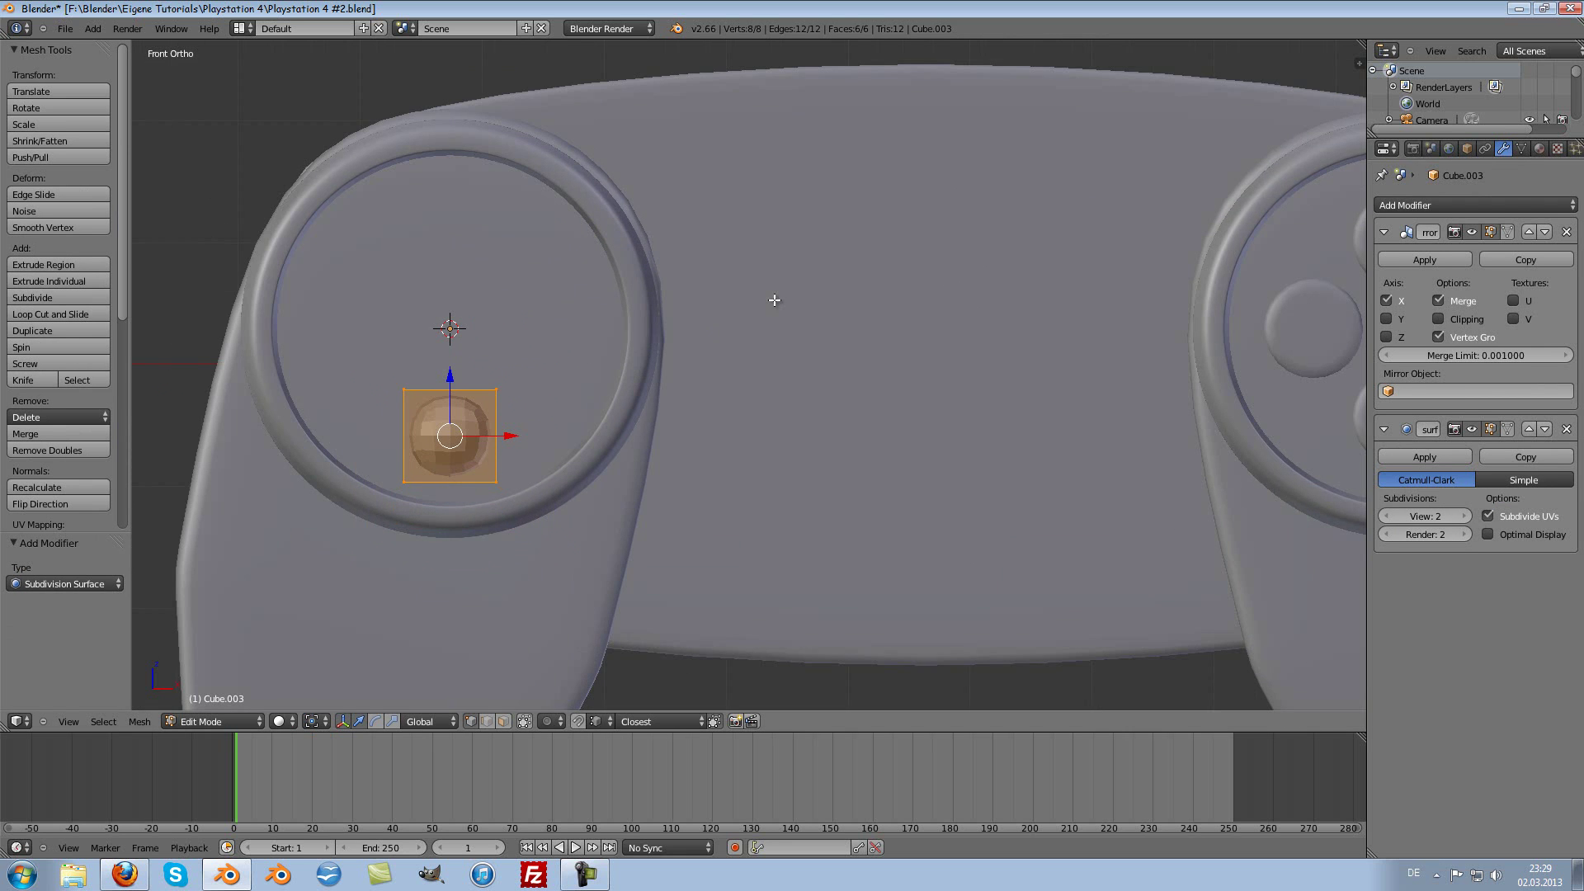
Step: Flatten the box's thickness by scaling it along Y
scroll(677, 369, "up", 2)
scroll(676, 366, "up", 3, "ctrl")
scroll(690, 350, "up", 3, "ctrl")
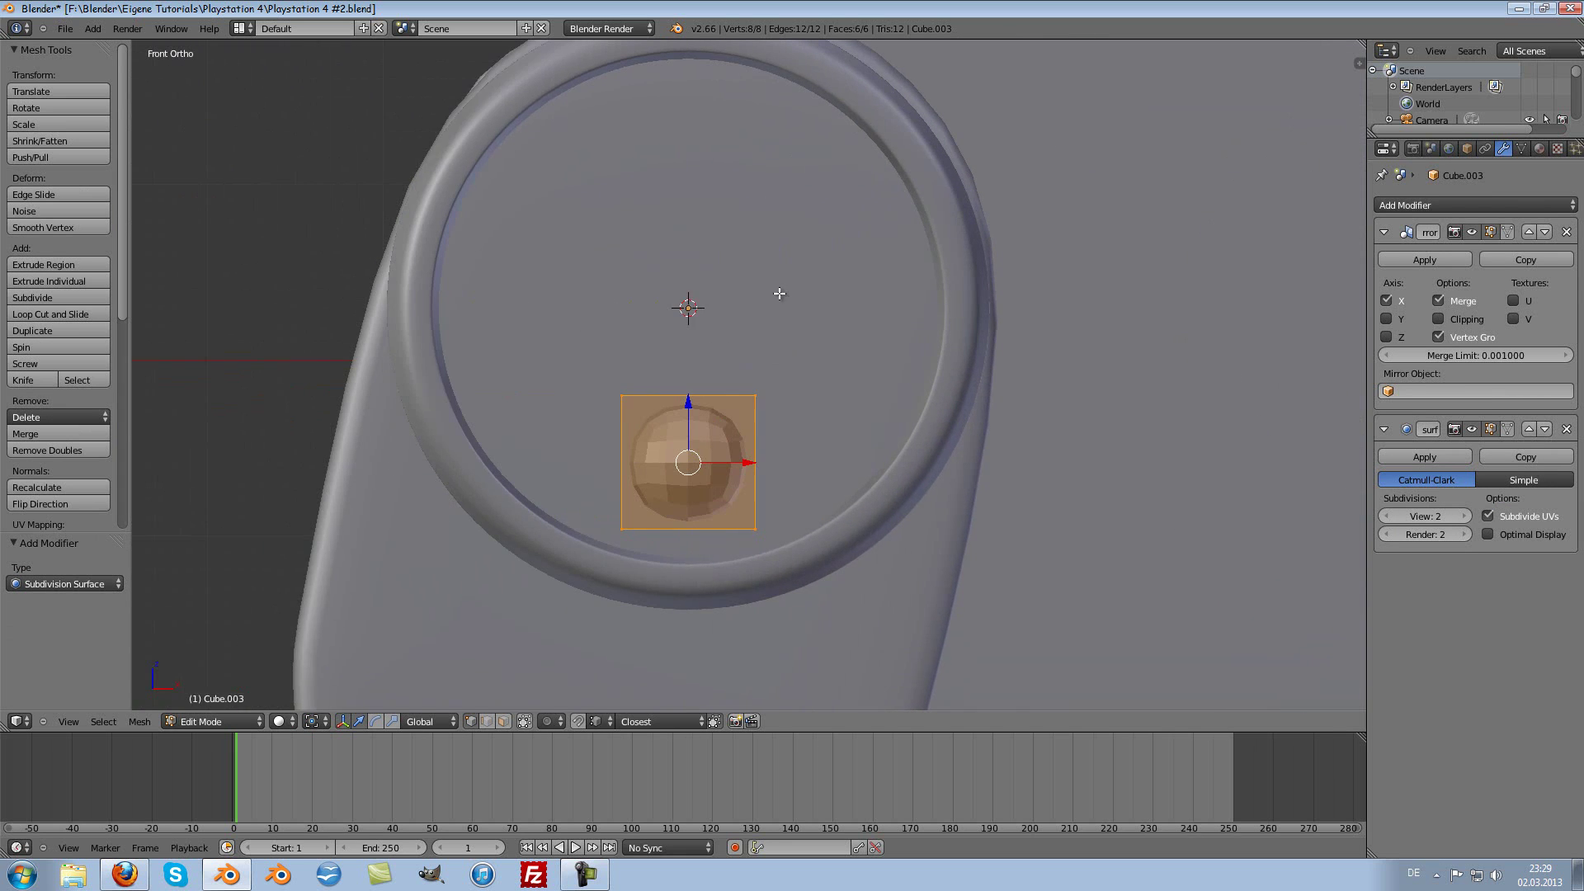
scroll(788, 498, "up", 3)
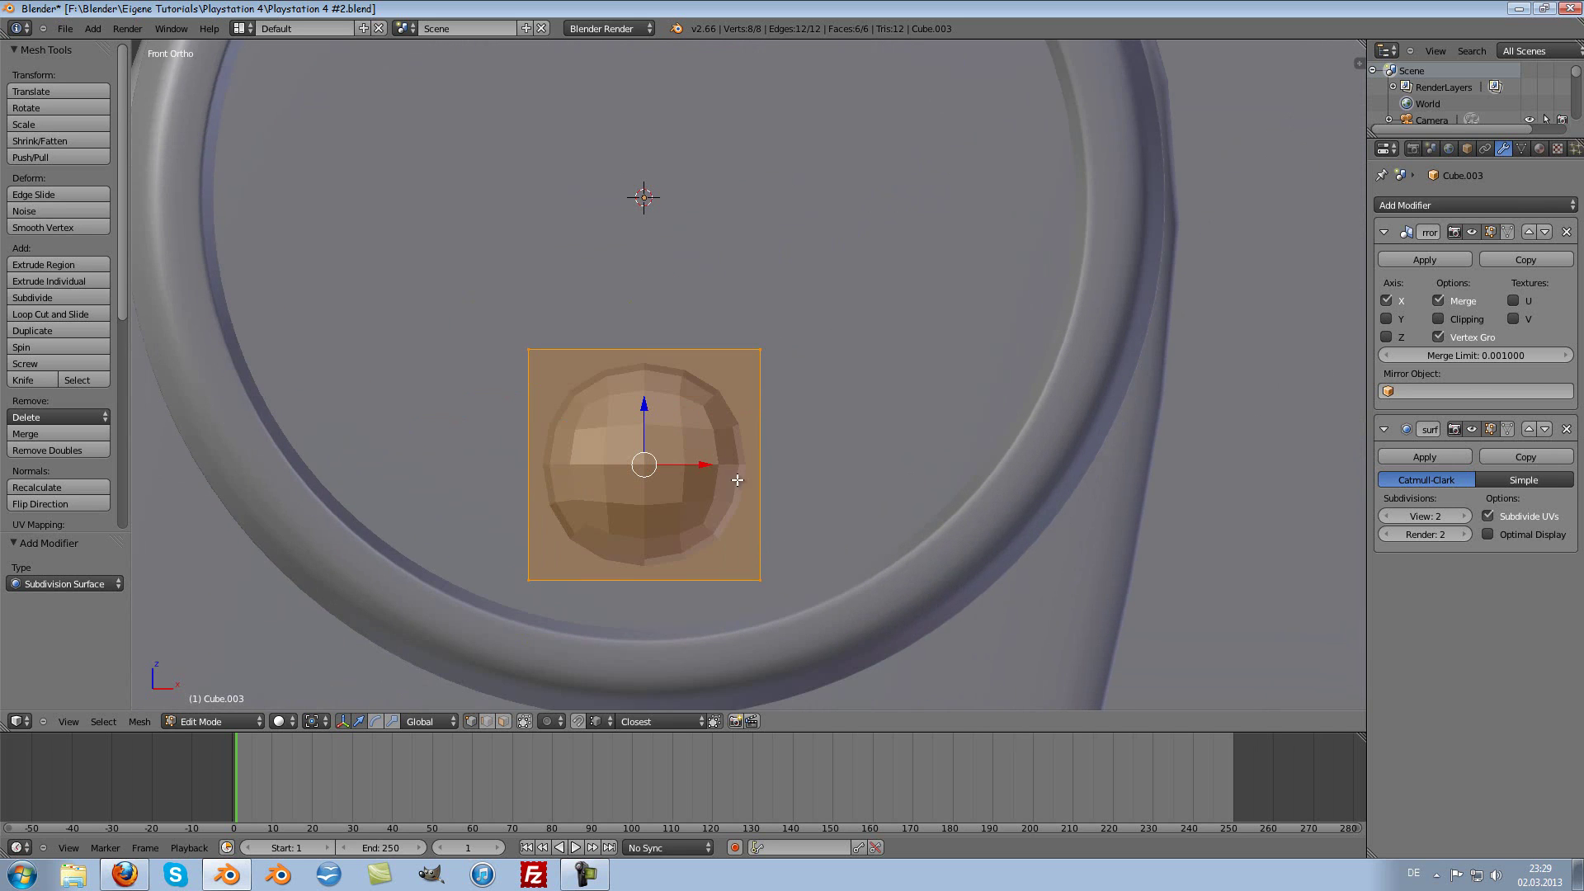
scroll(808, 429, "down", 3, "shift")
mouse_move(864, 377)
middle_mouse_down()
mouse_move(630, 413)
mouse_move(703, 439)
middle_mouse_up()
key("s")
key("y")
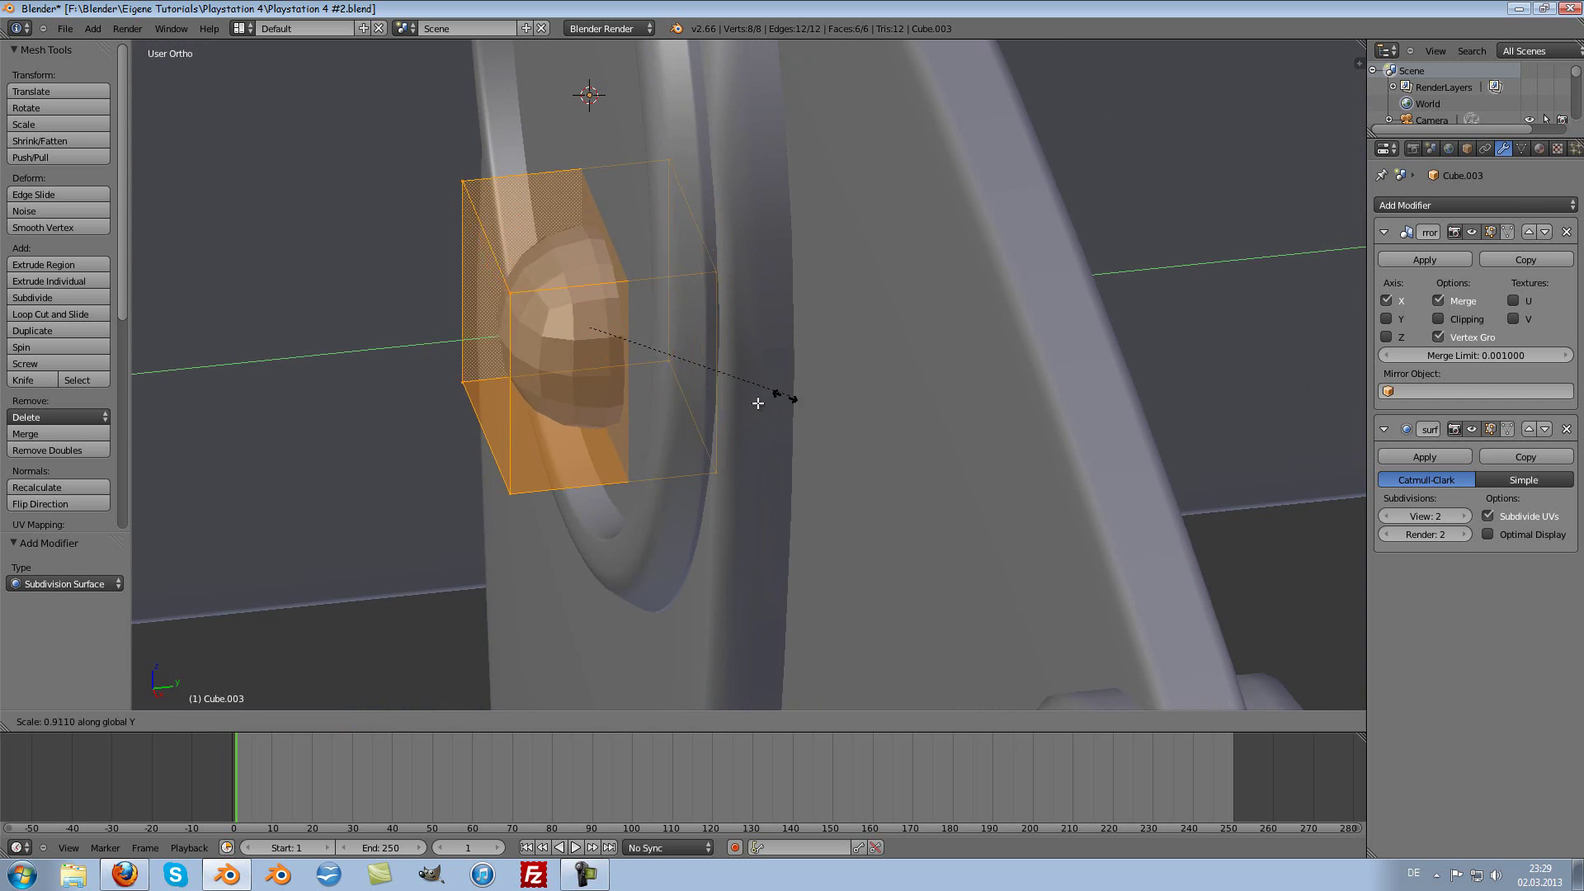
left_click(649, 404)
Step: Add edge loops around the box and spread them outward along Y
key("ctrl+r")
scroll(631, 287, "up", 1)
left_click(632, 287)
key("s")
key("y")
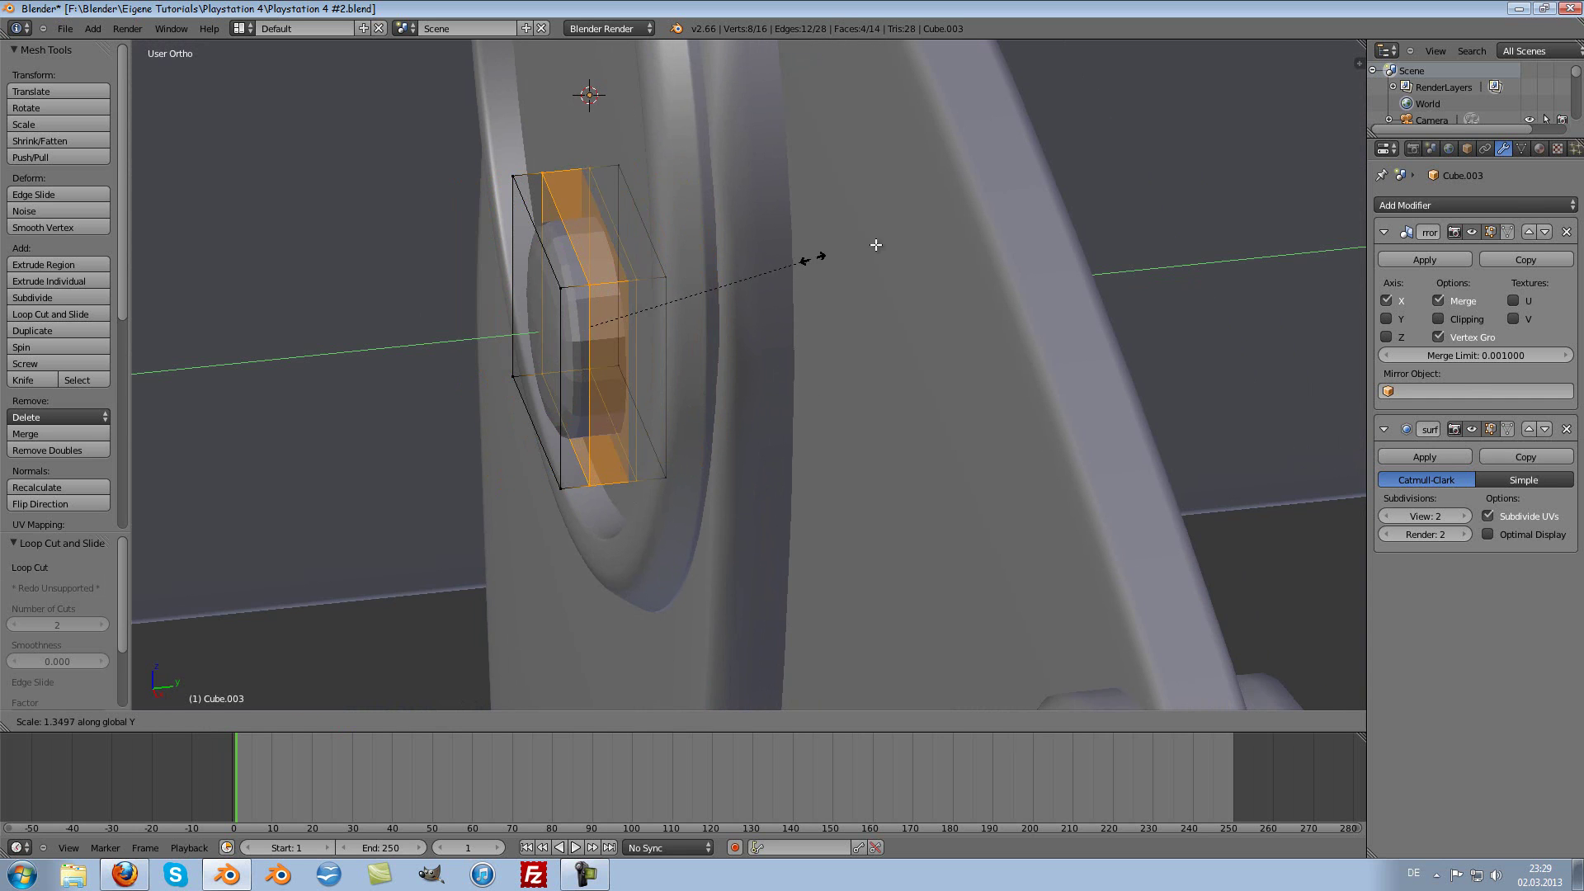
left_click(1048, 211)
middle_click_drag(1040, 219, 740, 222)
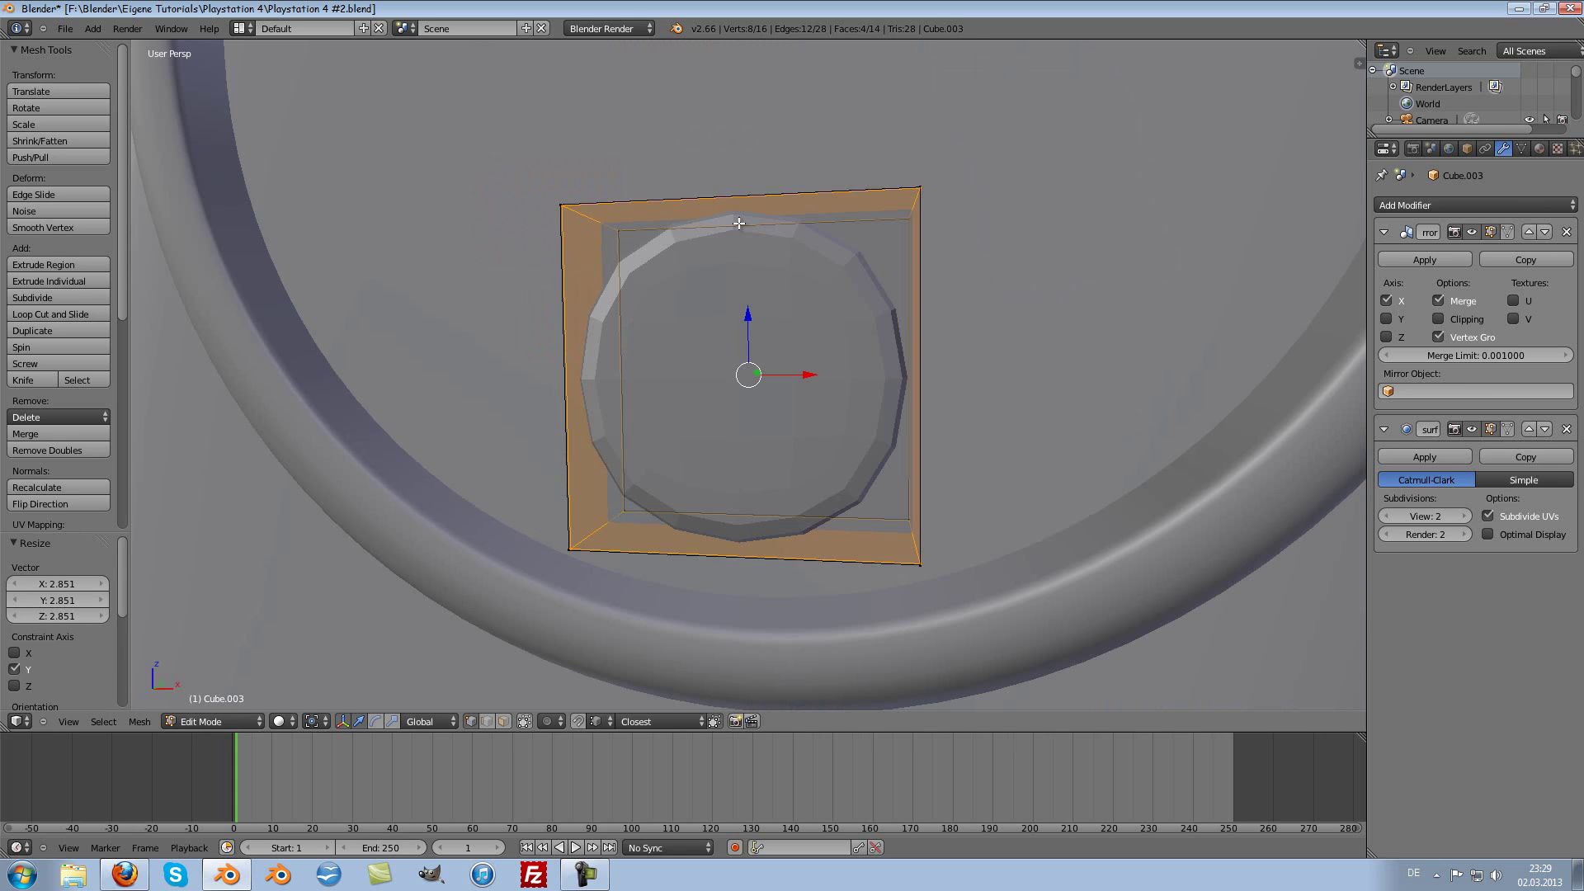
Step: Add two vertical edge loops and scale them outward along X toward the box's sides
key("ctrl+r")
scroll(740, 223, "up", 1)
left_click(739, 222)
right_click(739, 223)
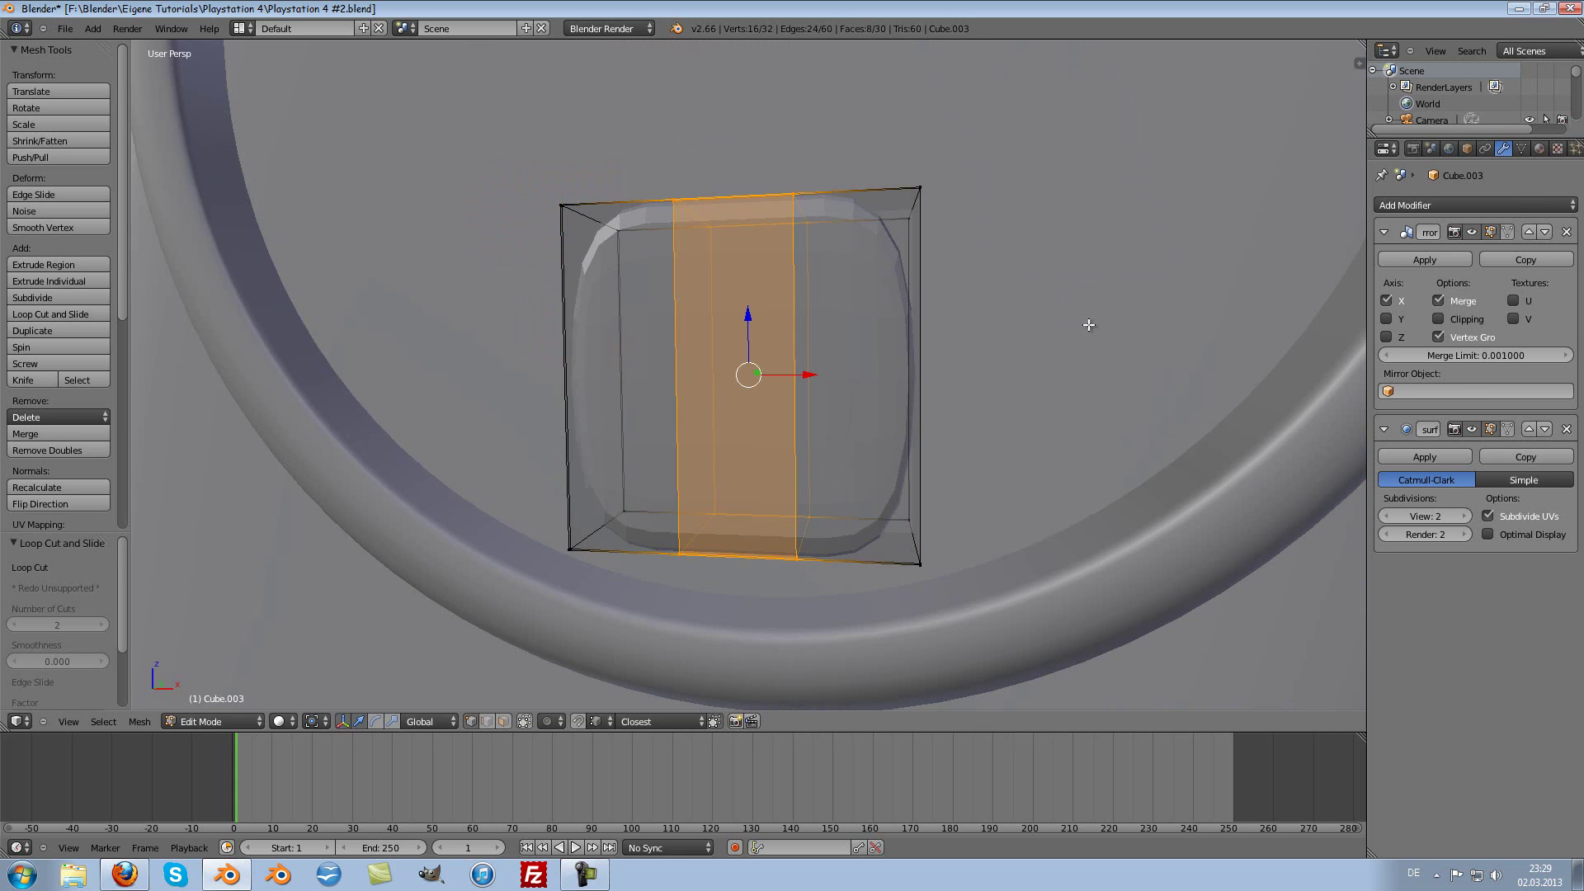
key("s")
key("x")
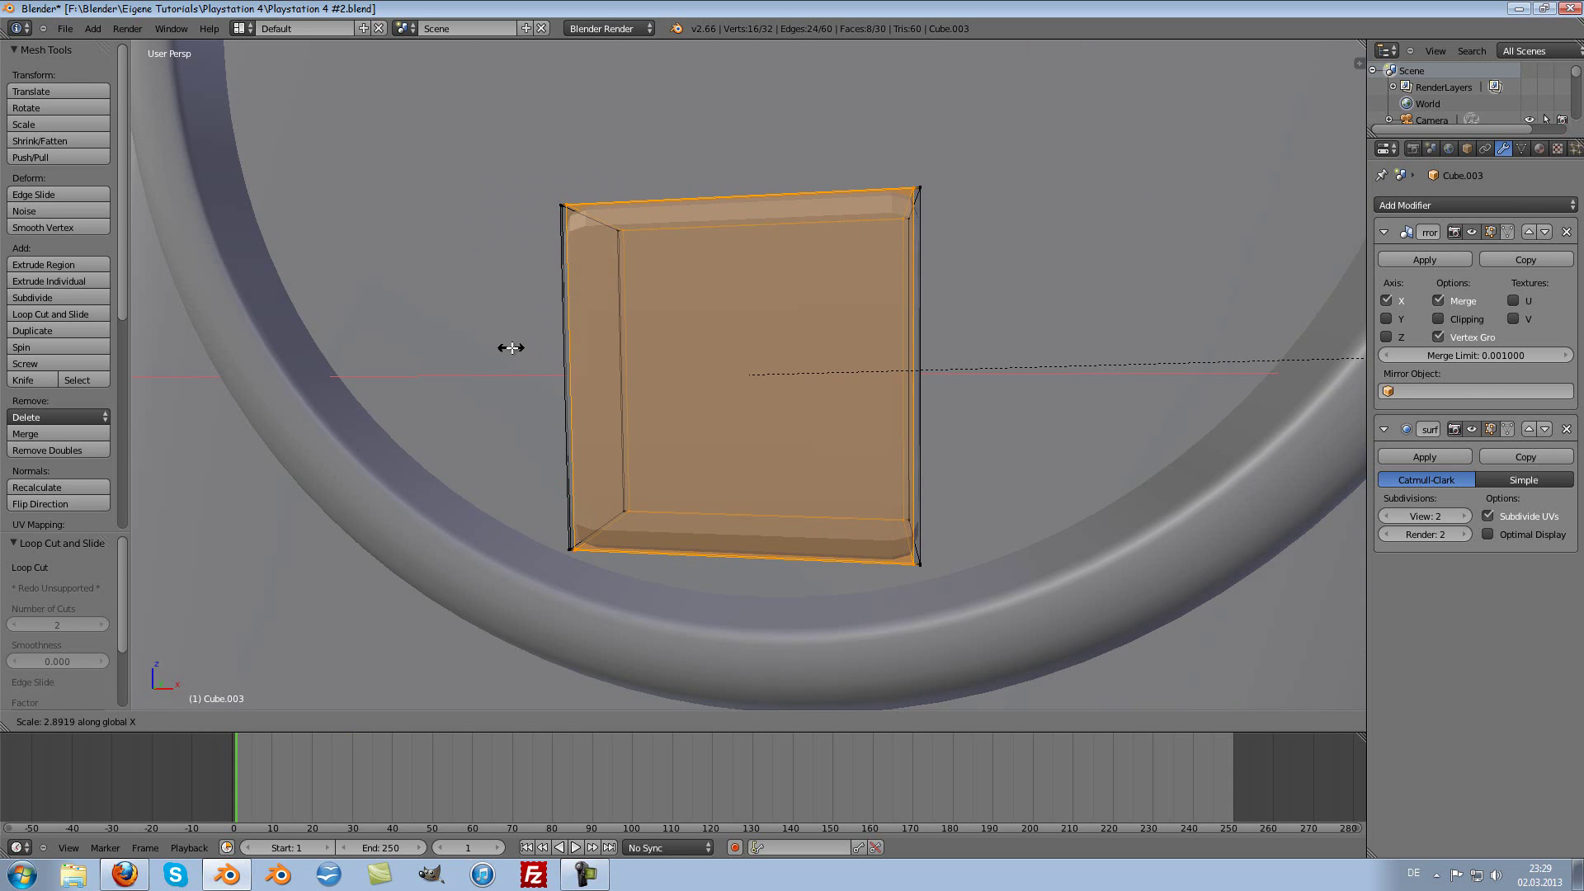
left_click(511, 347)
key("KP_1")
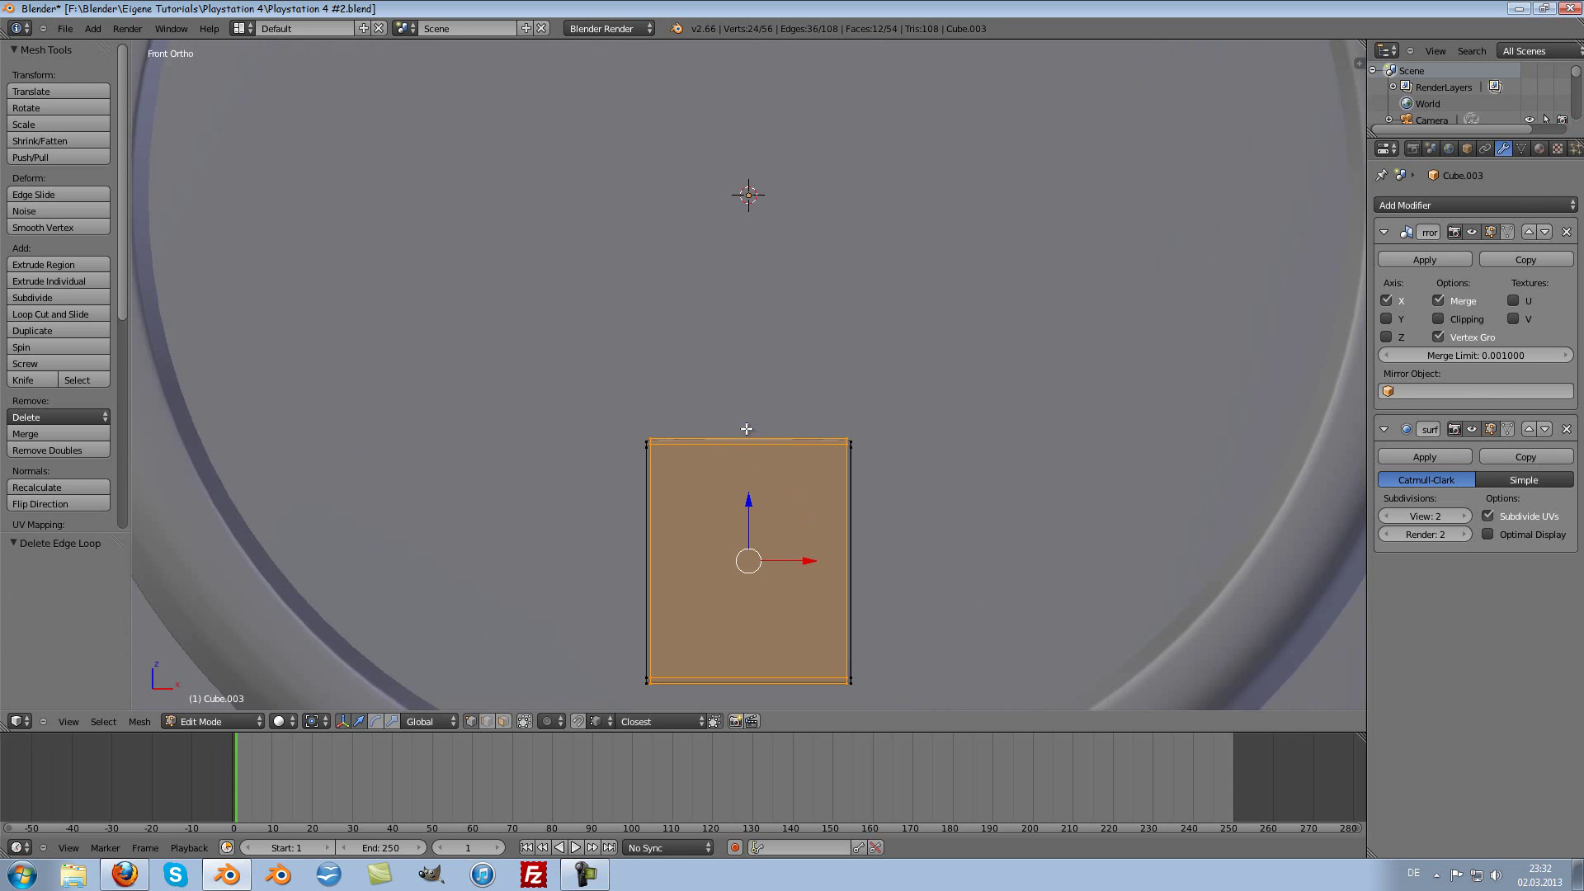
Step: Add four evenly spaced vertical loop cuts across the box
key("ctrl+r")
scroll(767, 456, "up", 2)
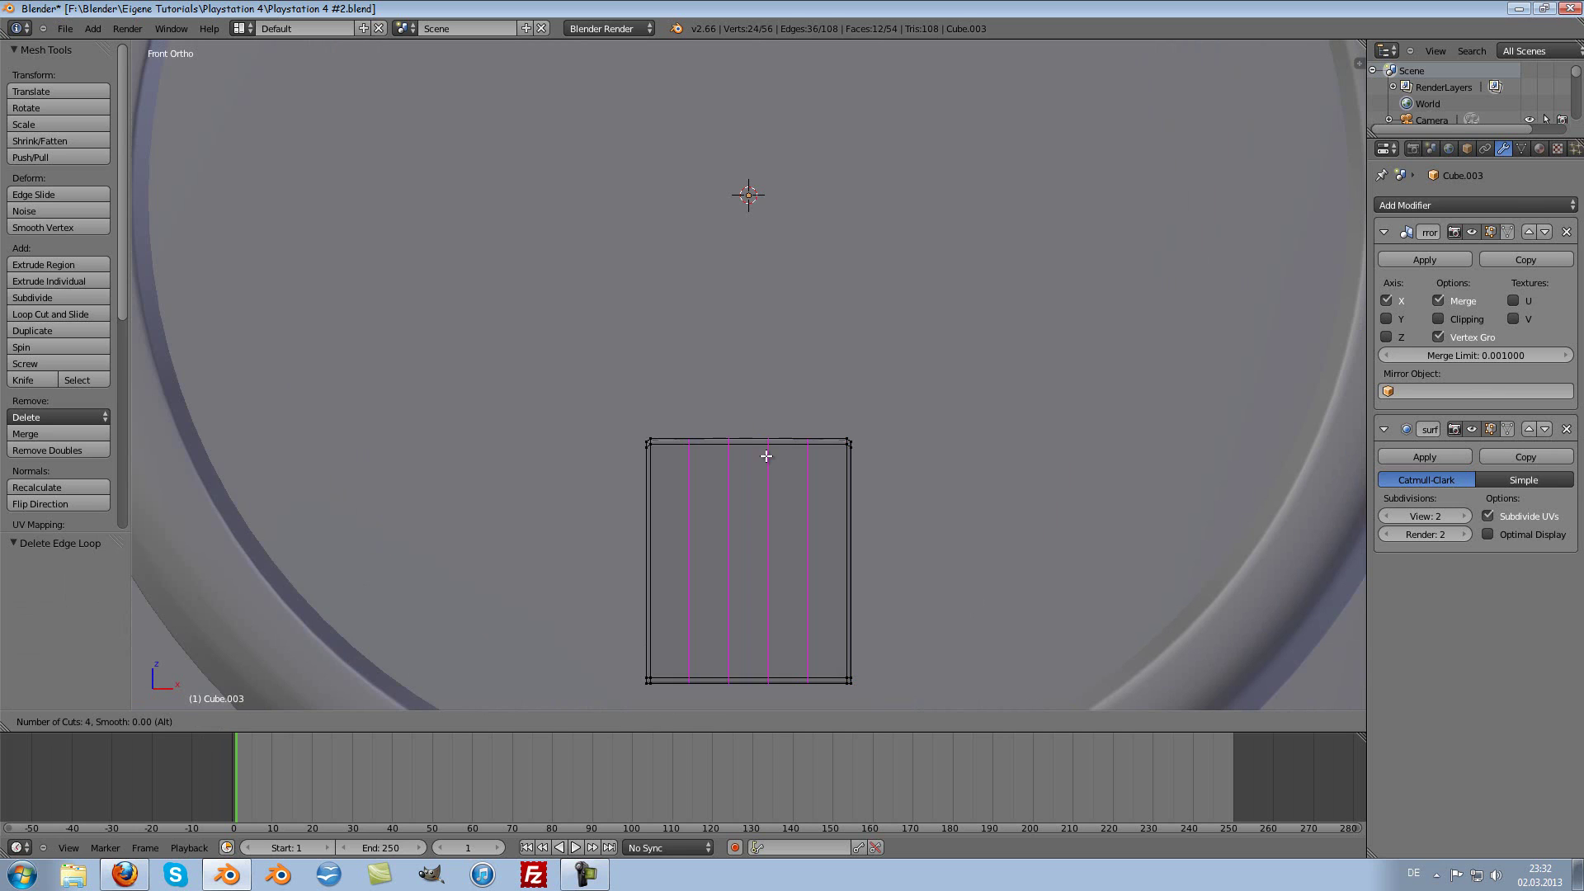
left_click(767, 456)
right_click(766, 457)
Step: Circle-select the box's top-edge vertices and raise them slightly along Z
key("a")
key("c")
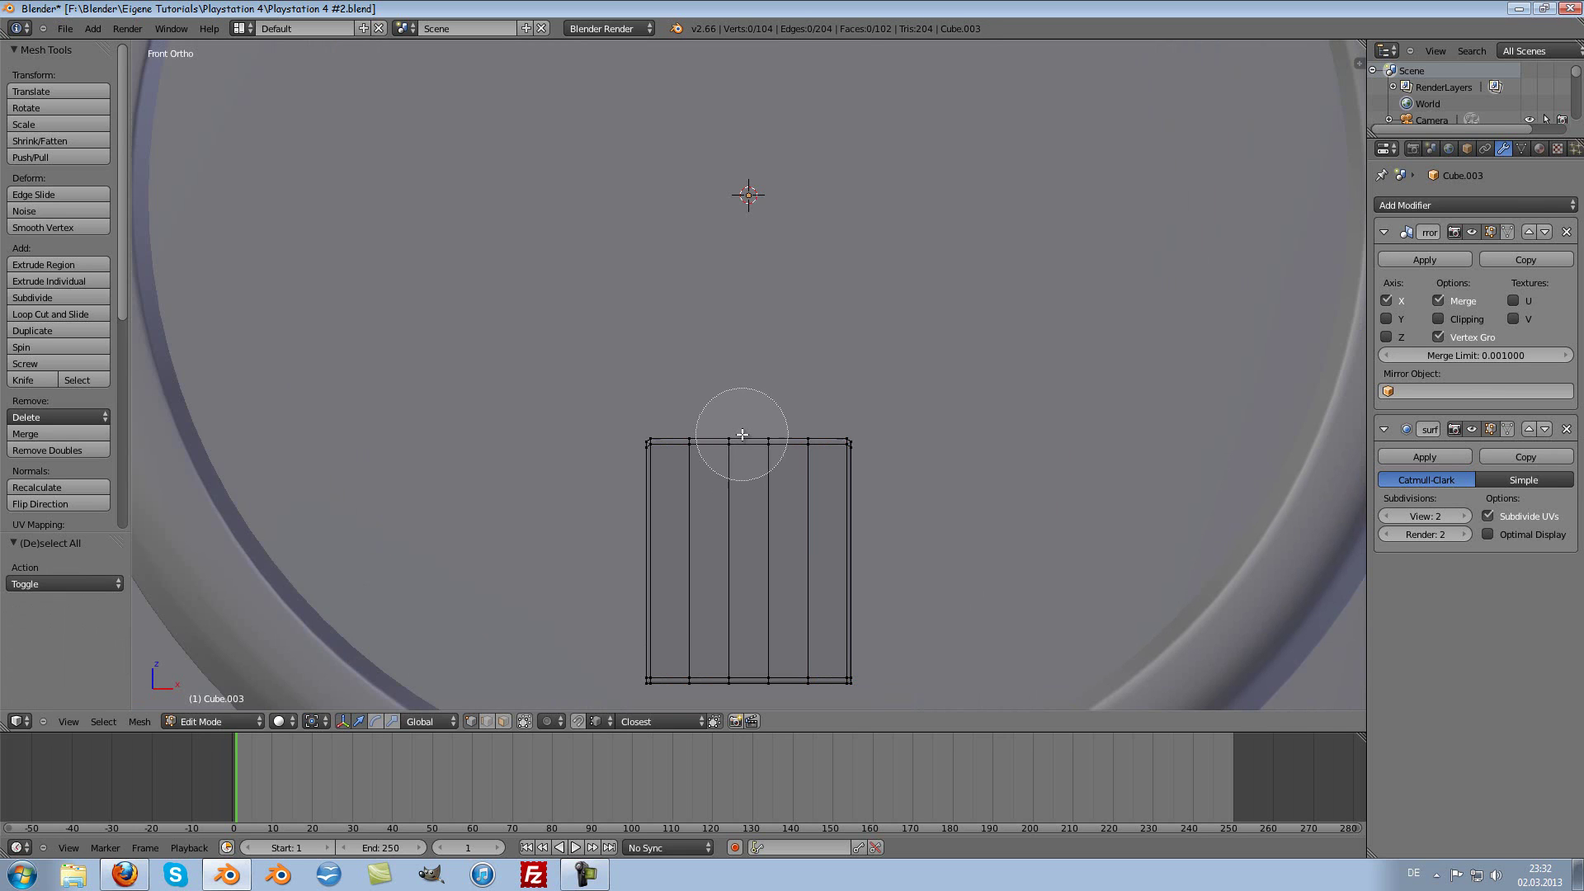
mouse_move(743, 433)
left_mouse_down()
mouse_move(705, 445)
mouse_move(780, 450)
left_mouse_up()
right_click(780, 450)
right_click(773, 445)
key("ctrl+z")
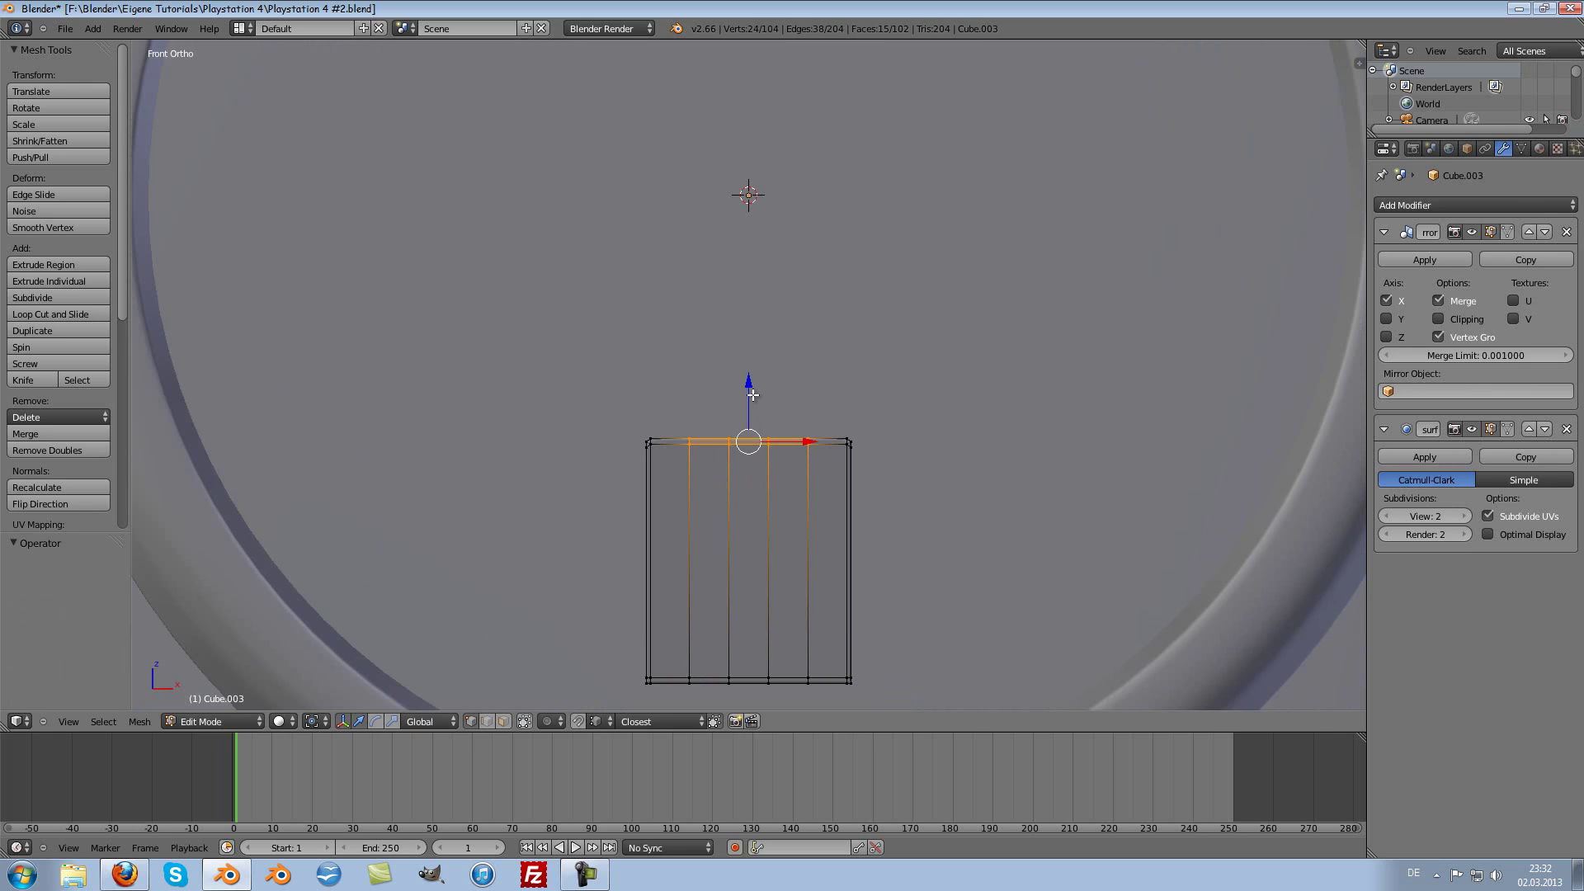
key("g")
key("z")
left_click(748, 353)
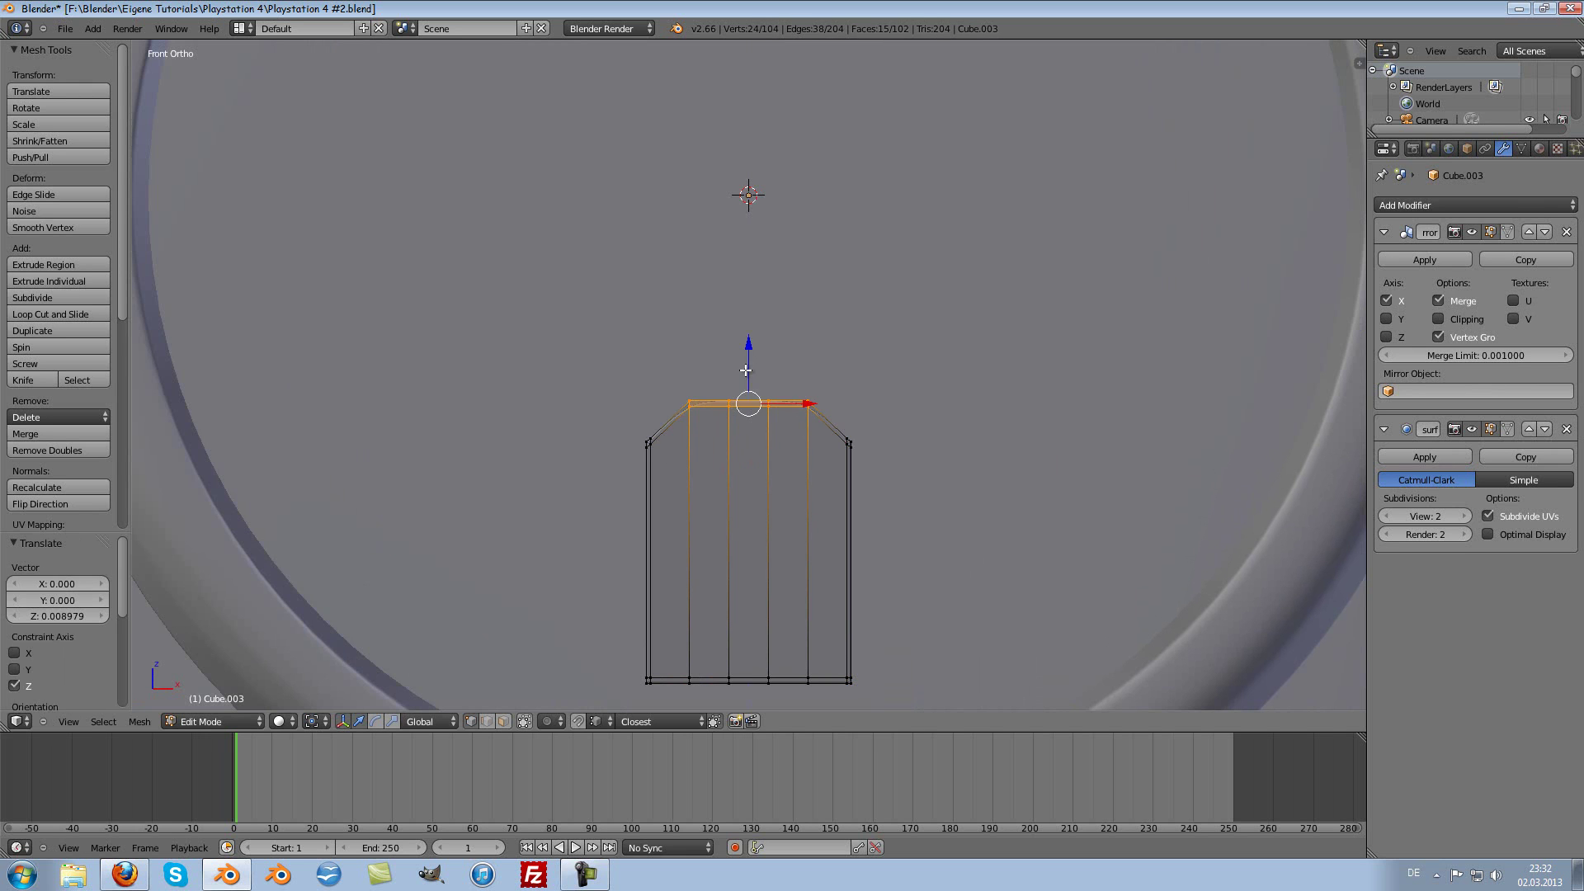
scroll(748, 396, "up", 4)
Step: Select the middle section of the top edge and raise it higher along Z into a peak
key("a")
key("c")
left_click_drag(710, 435, 792, 431)
right_click(792, 431)
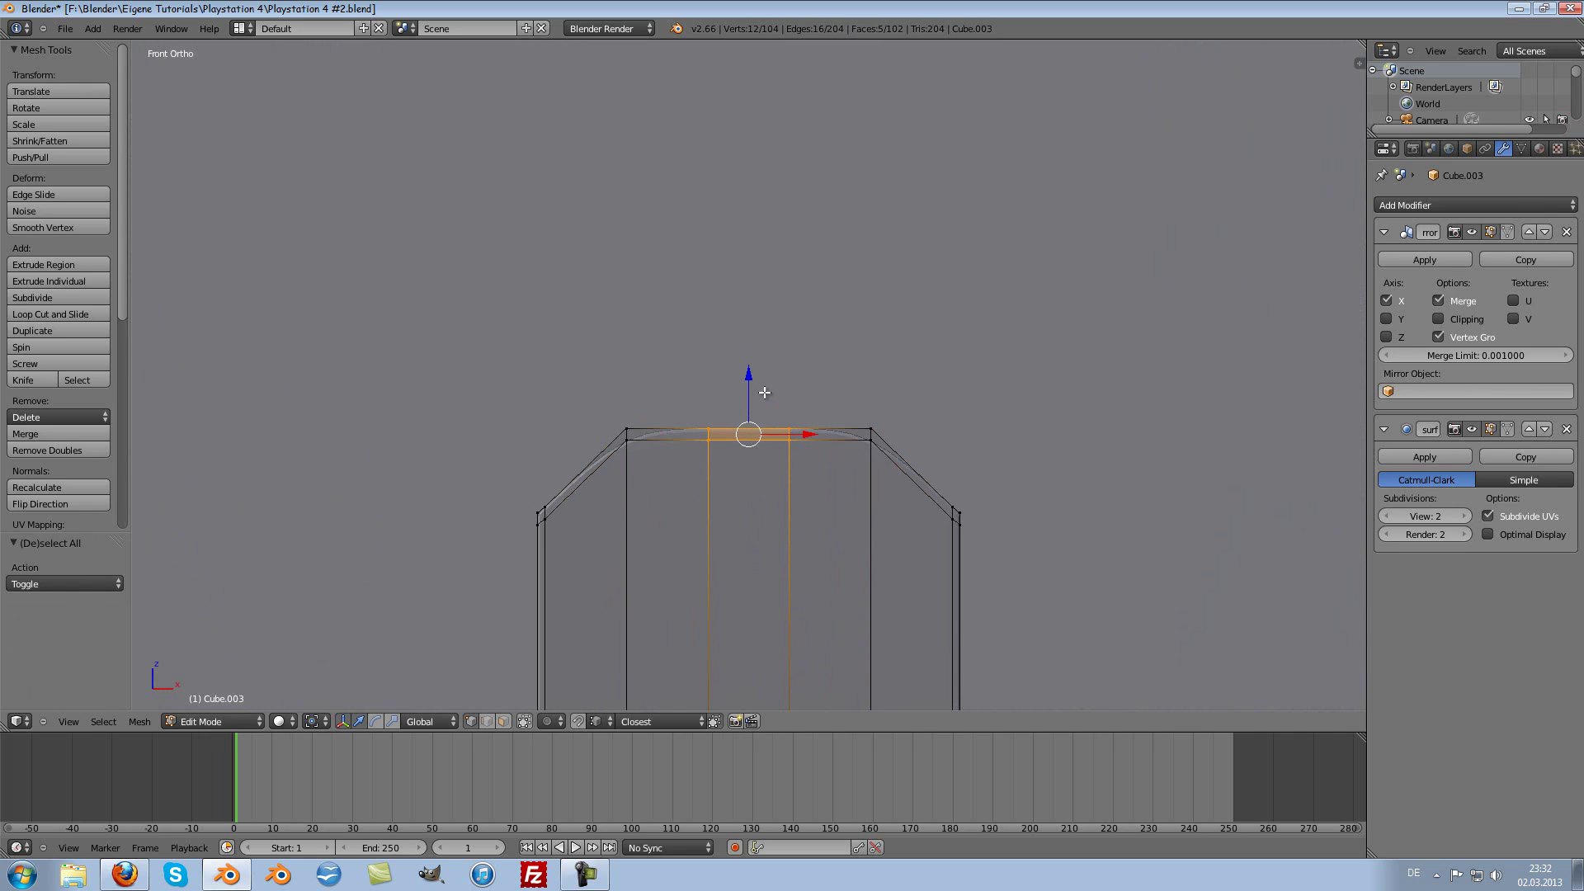
key("g")
key("z")
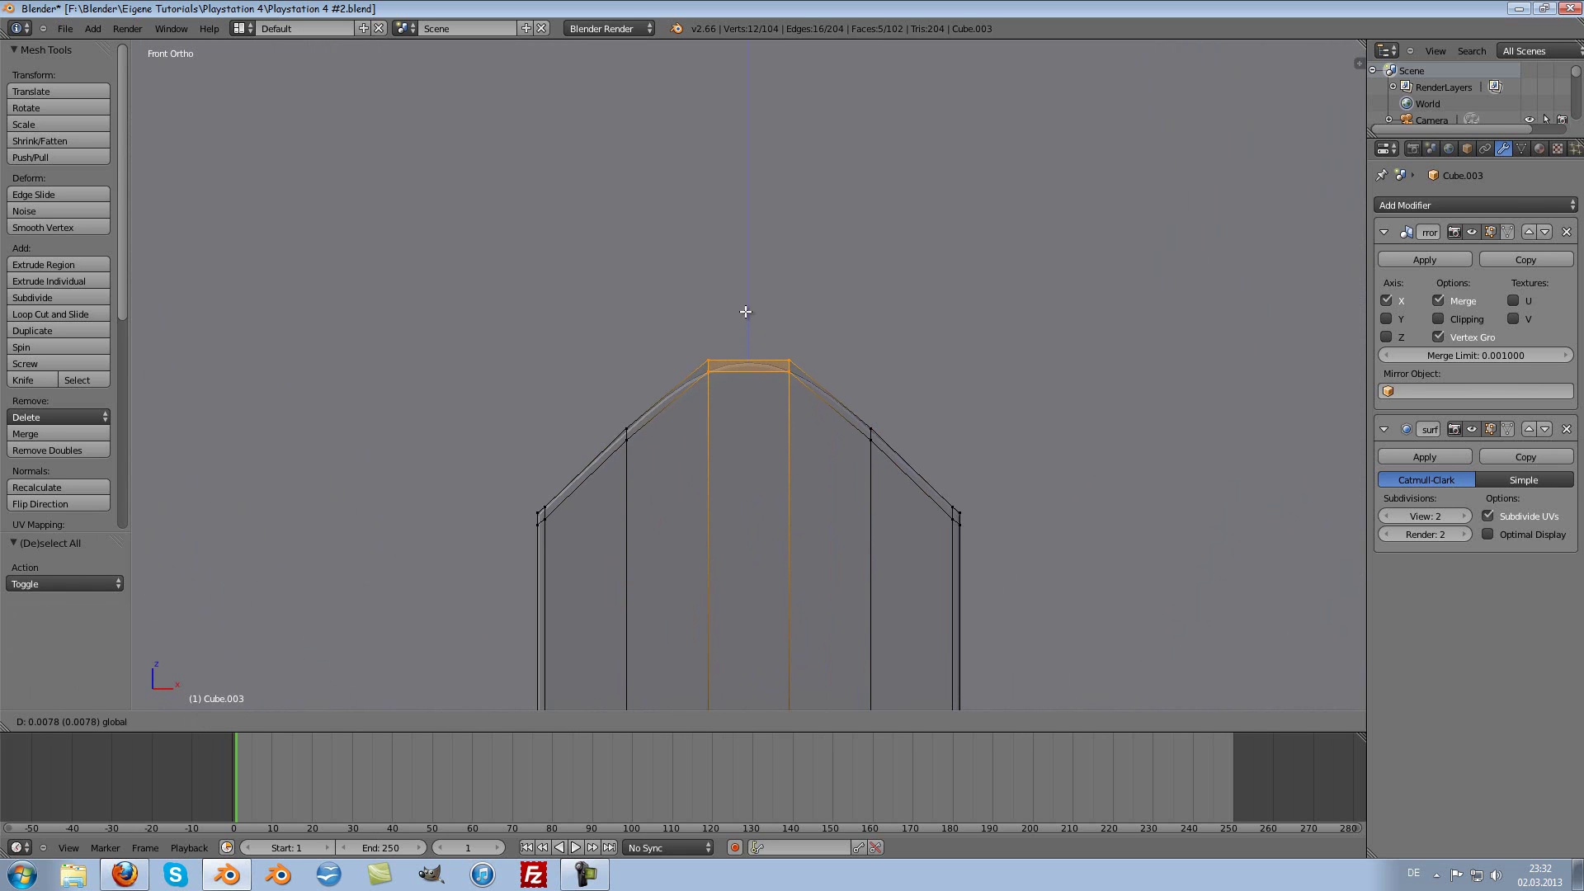
left_click(746, 312)
key("Tab")
Step: Narrow the peak's tip along X to 0.609, lift it slightly, and return to Object Mode
scroll(803, 404, "down", 5)
scroll(814, 432, "up", 6)
key("Tab")
key("s")
key("x")
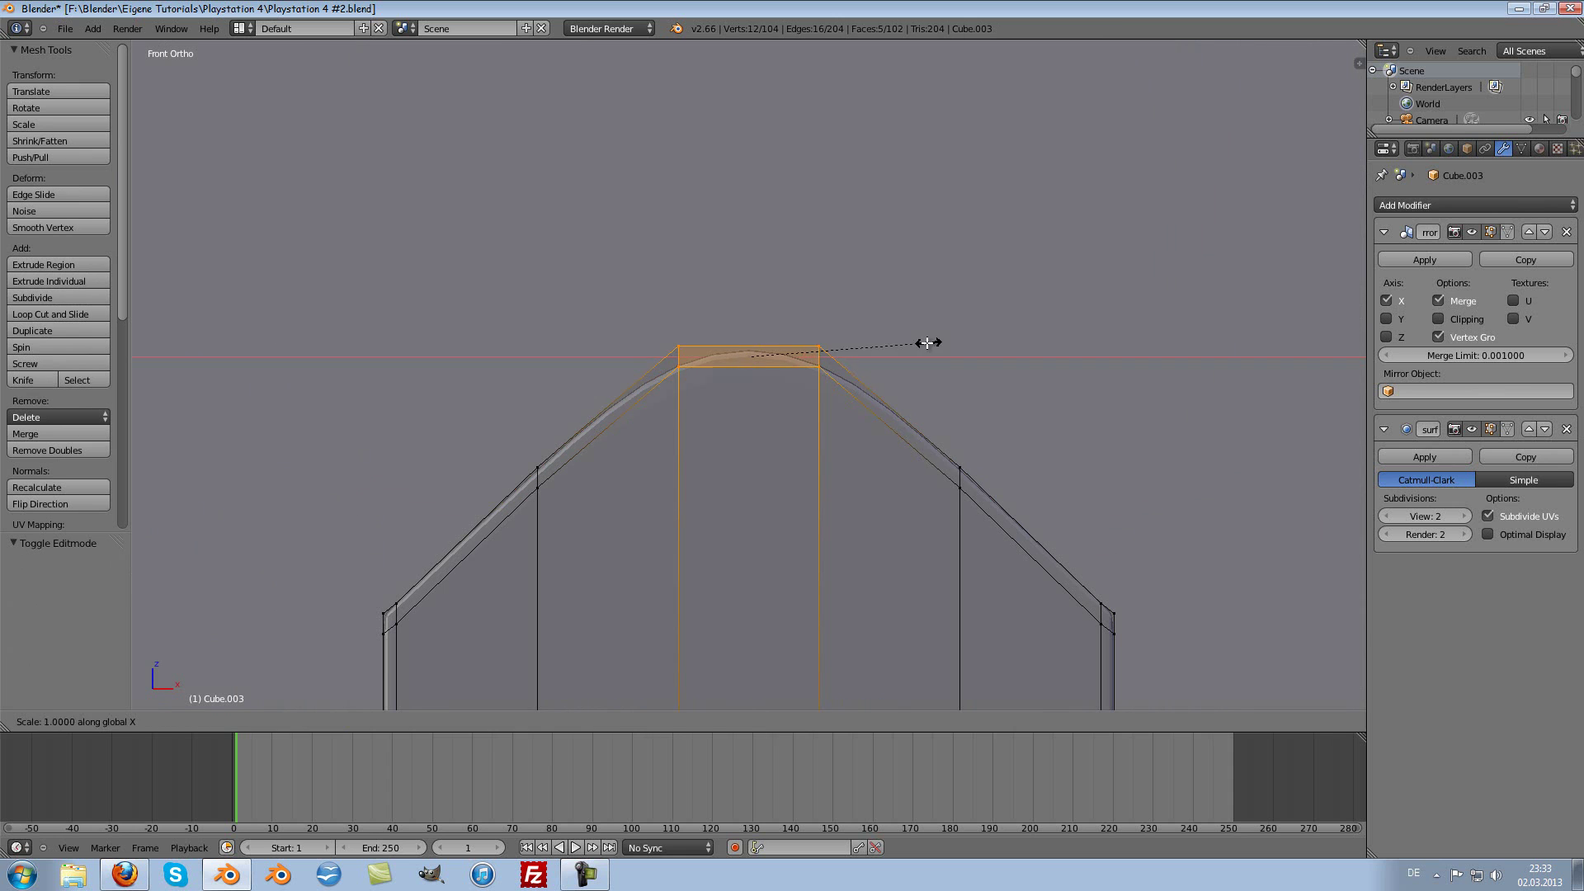
left_click(855, 342)
left_click_drag(753, 301, 753, 282)
left_click(753, 283)
key("Tab")
scroll(865, 363, "down", 3)
scroll(884, 407, "down", 8)
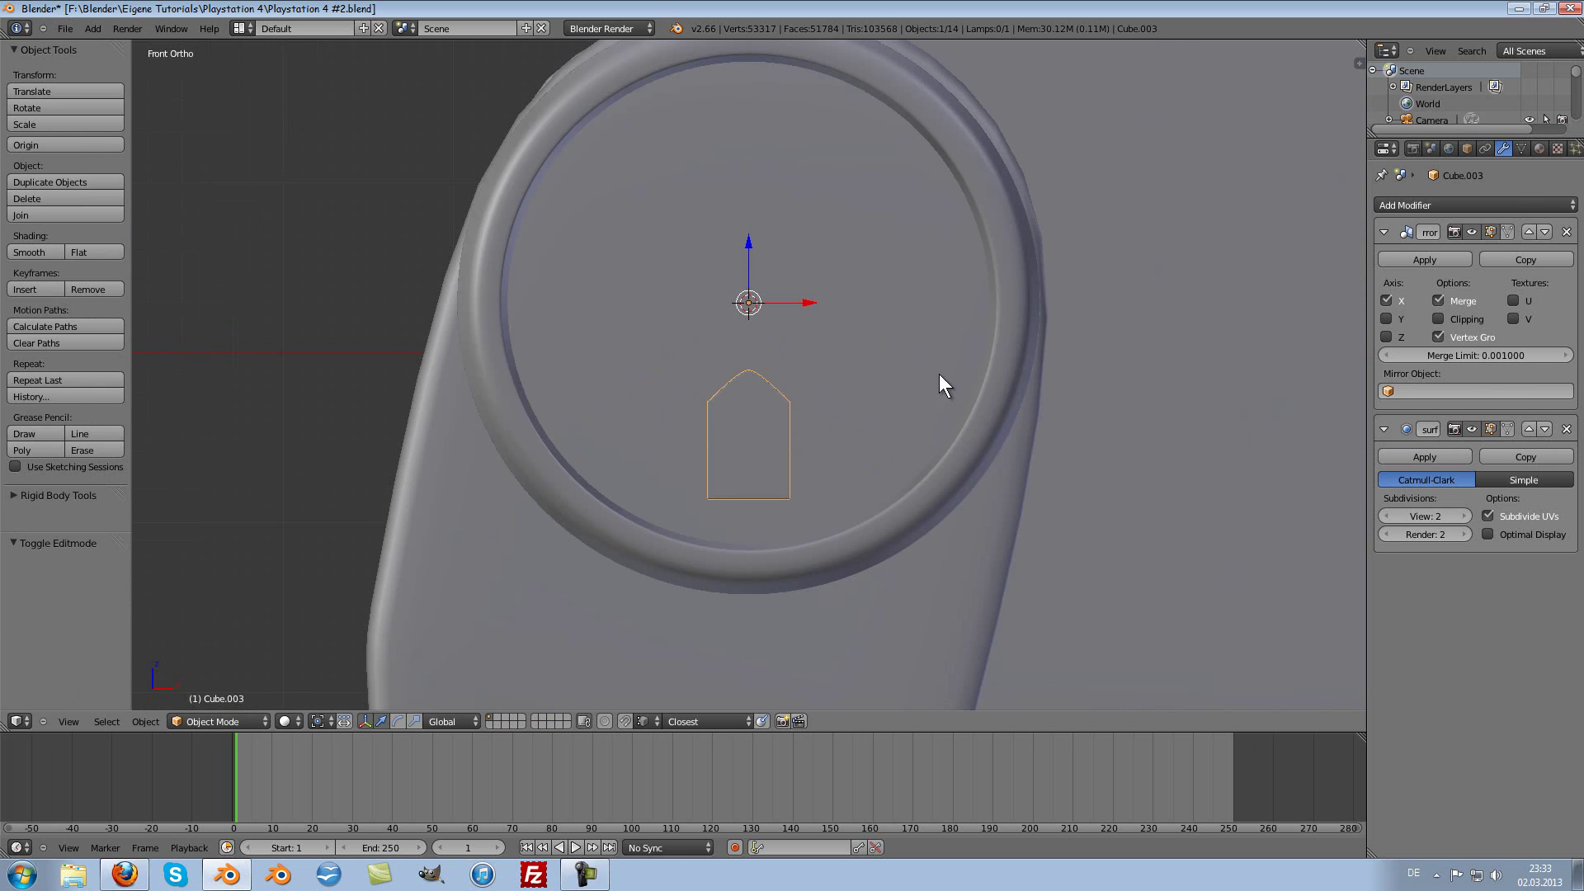
Step: Nudge the whole arm mesh up along Z and scale it up slightly
scroll(924, 355, "up", 1)
key("Tab")
key("a")
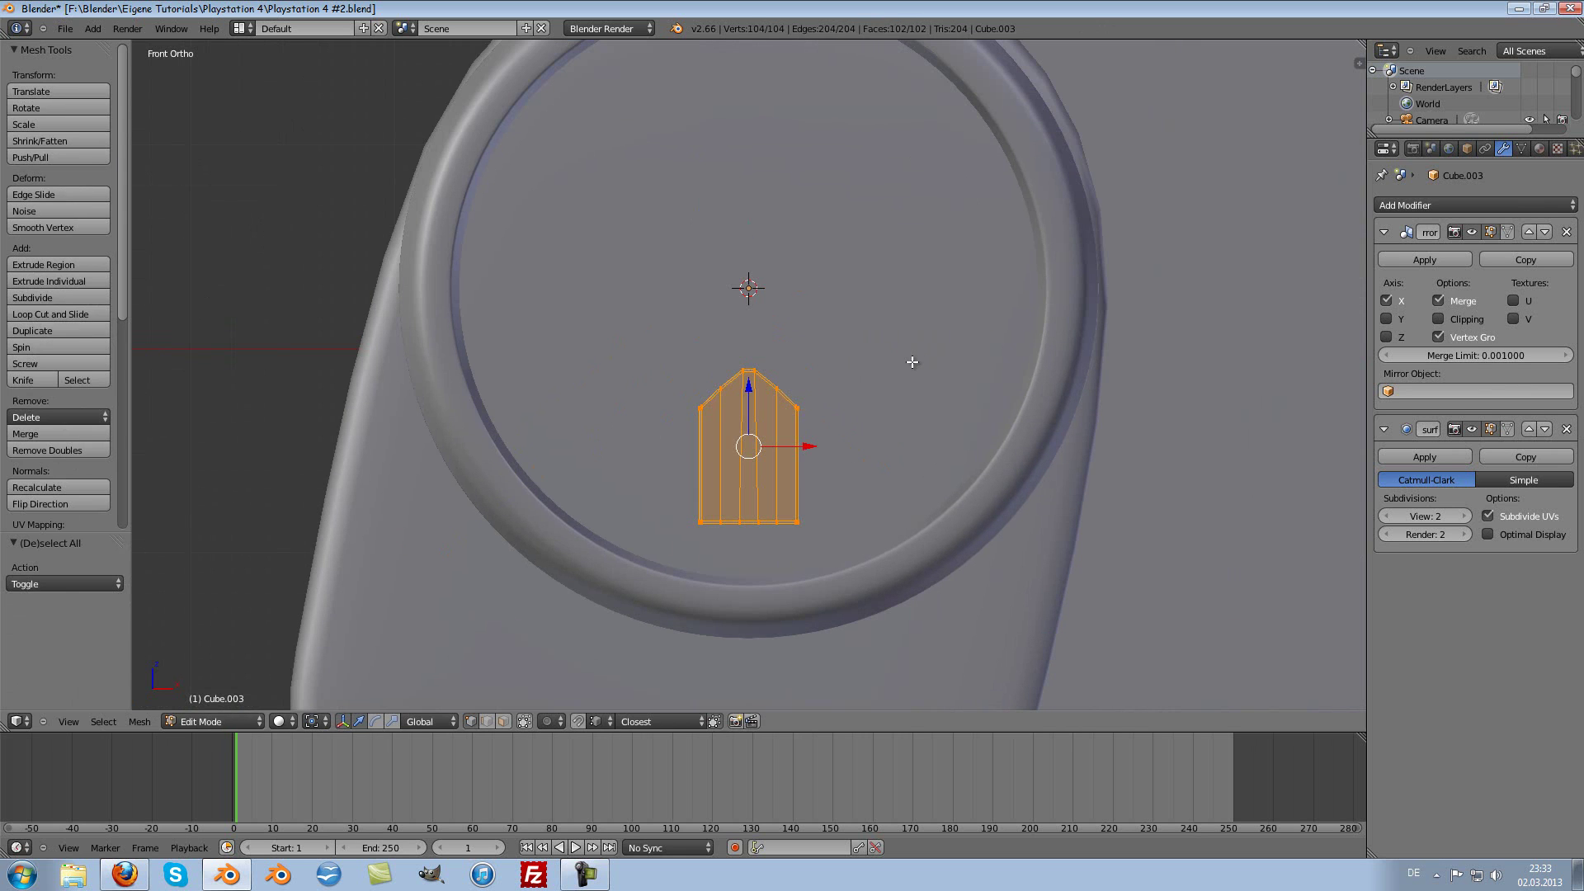
key("g")
key("z")
left_click(916, 348)
key("s")
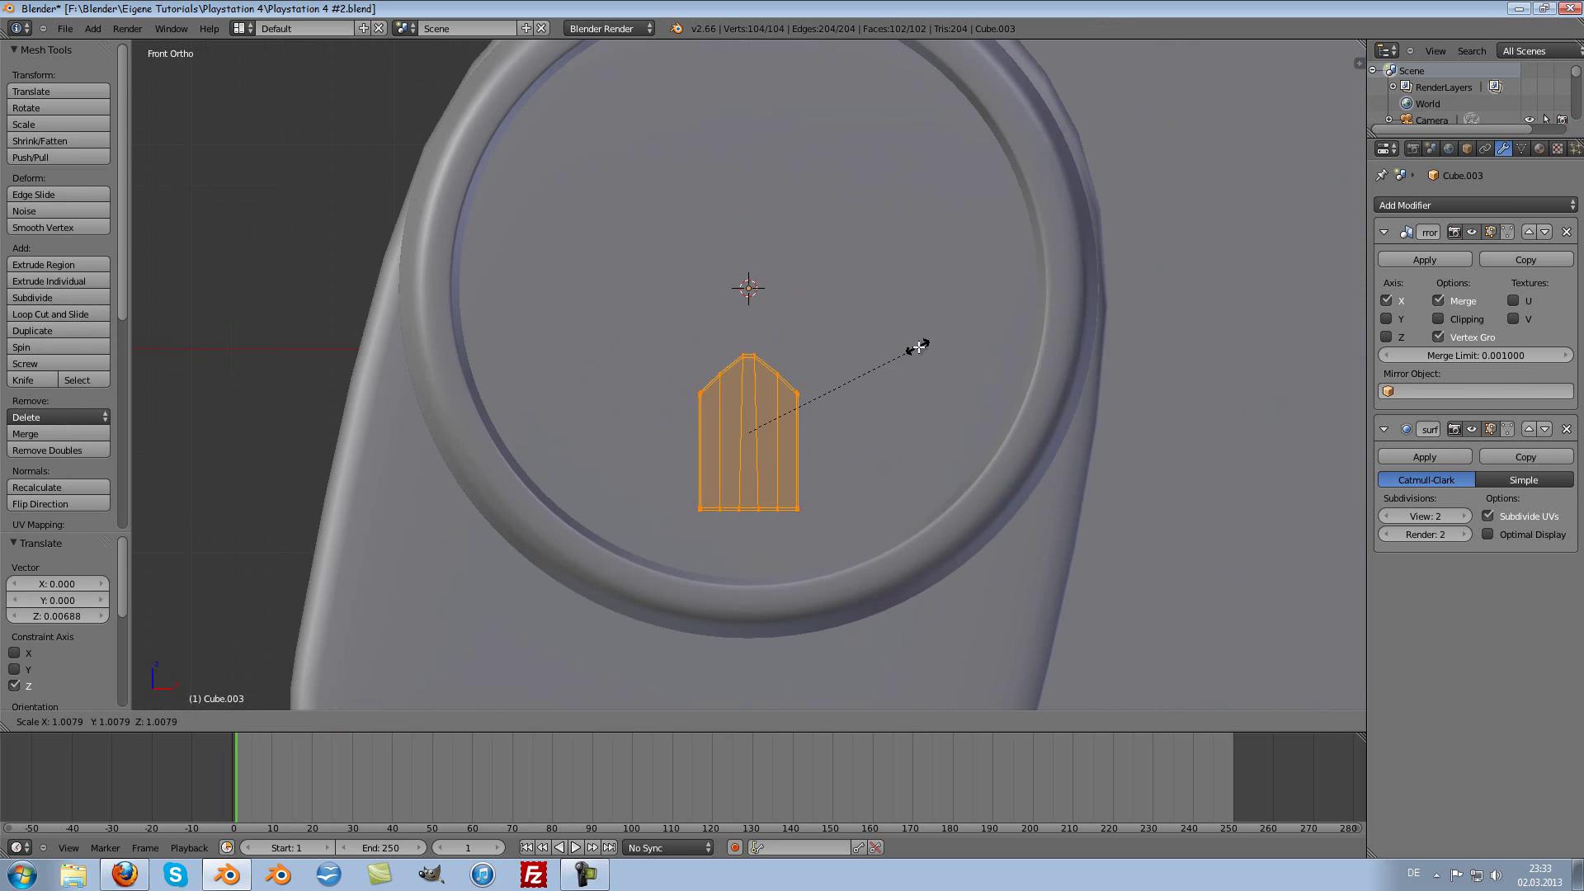
left_click(926, 336)
key("Tab")
Step: Switch the arm's Mirror modifier to the Z axis only, making matching top and bottom arms
scroll(929, 333, "down", 1)
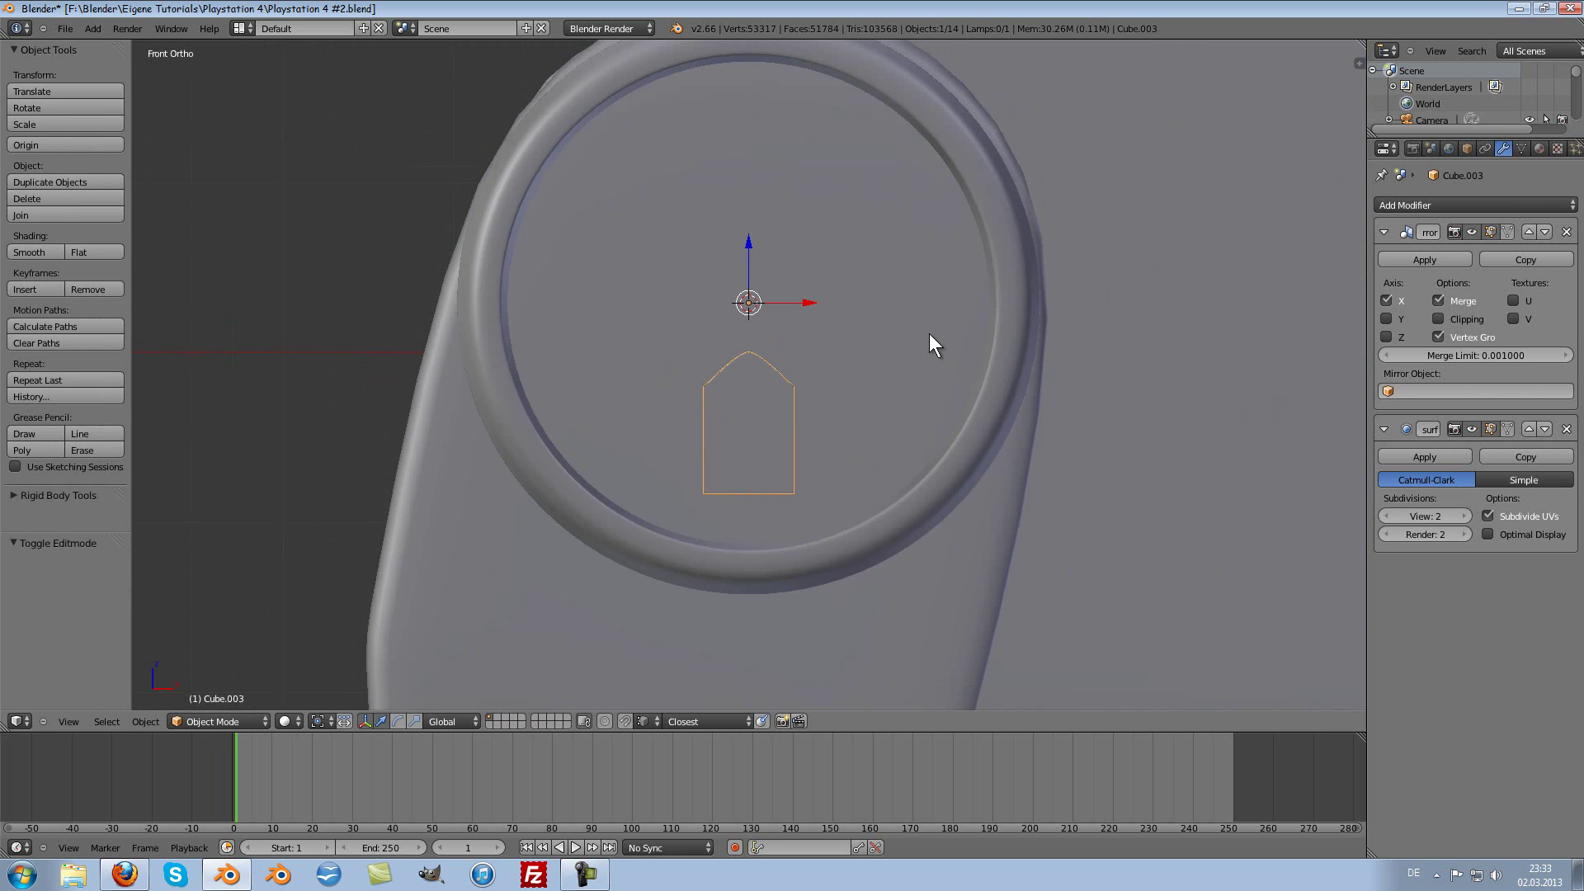
scroll(929, 334, "down", 2)
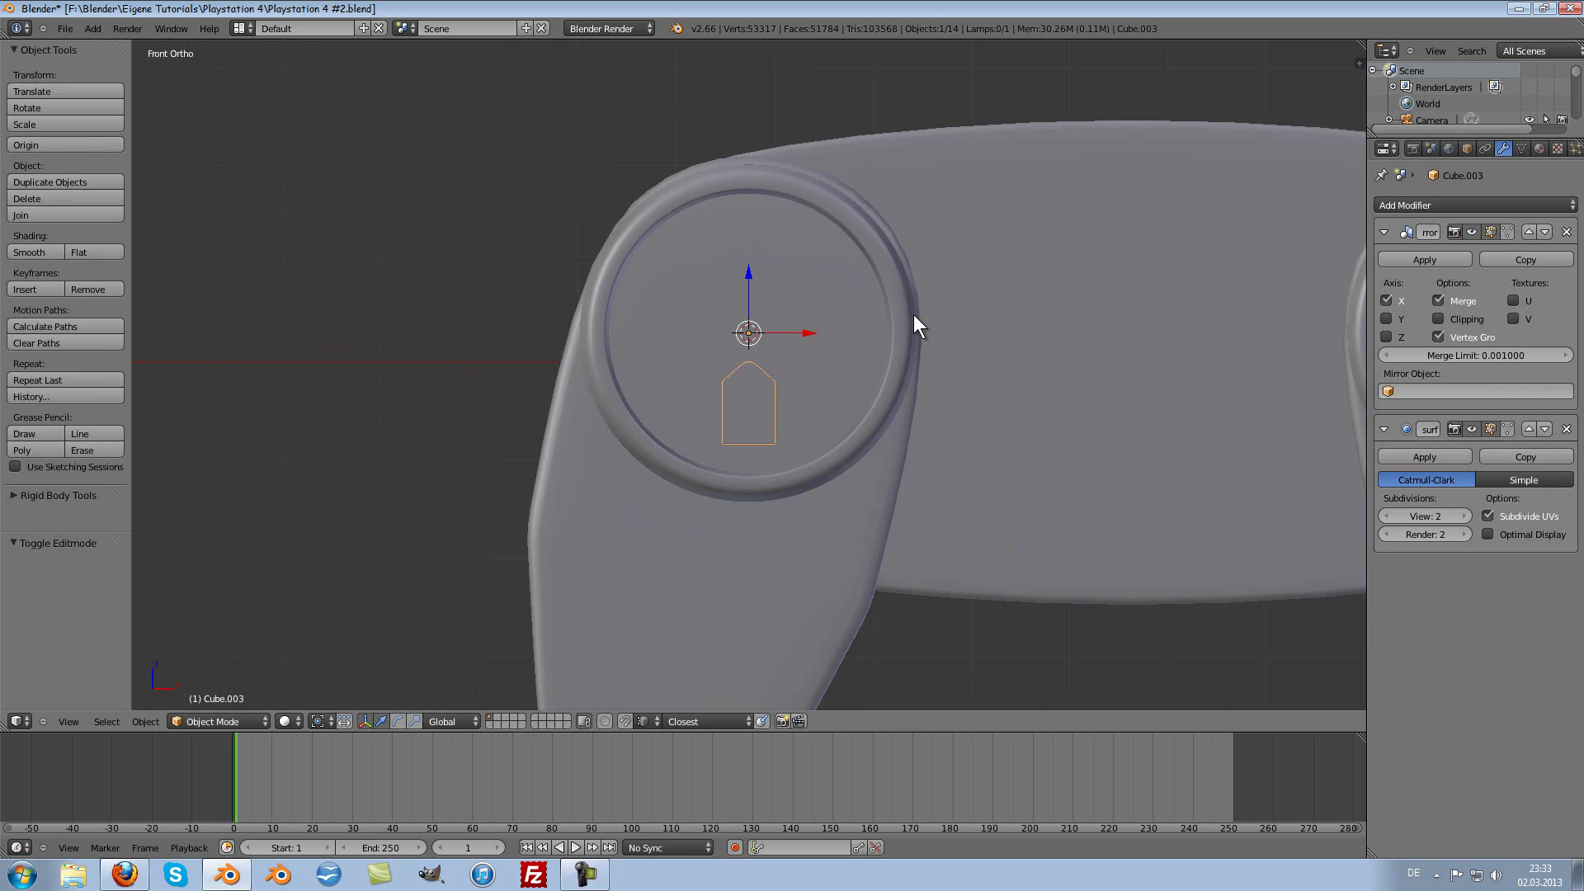
left_click(1386, 319)
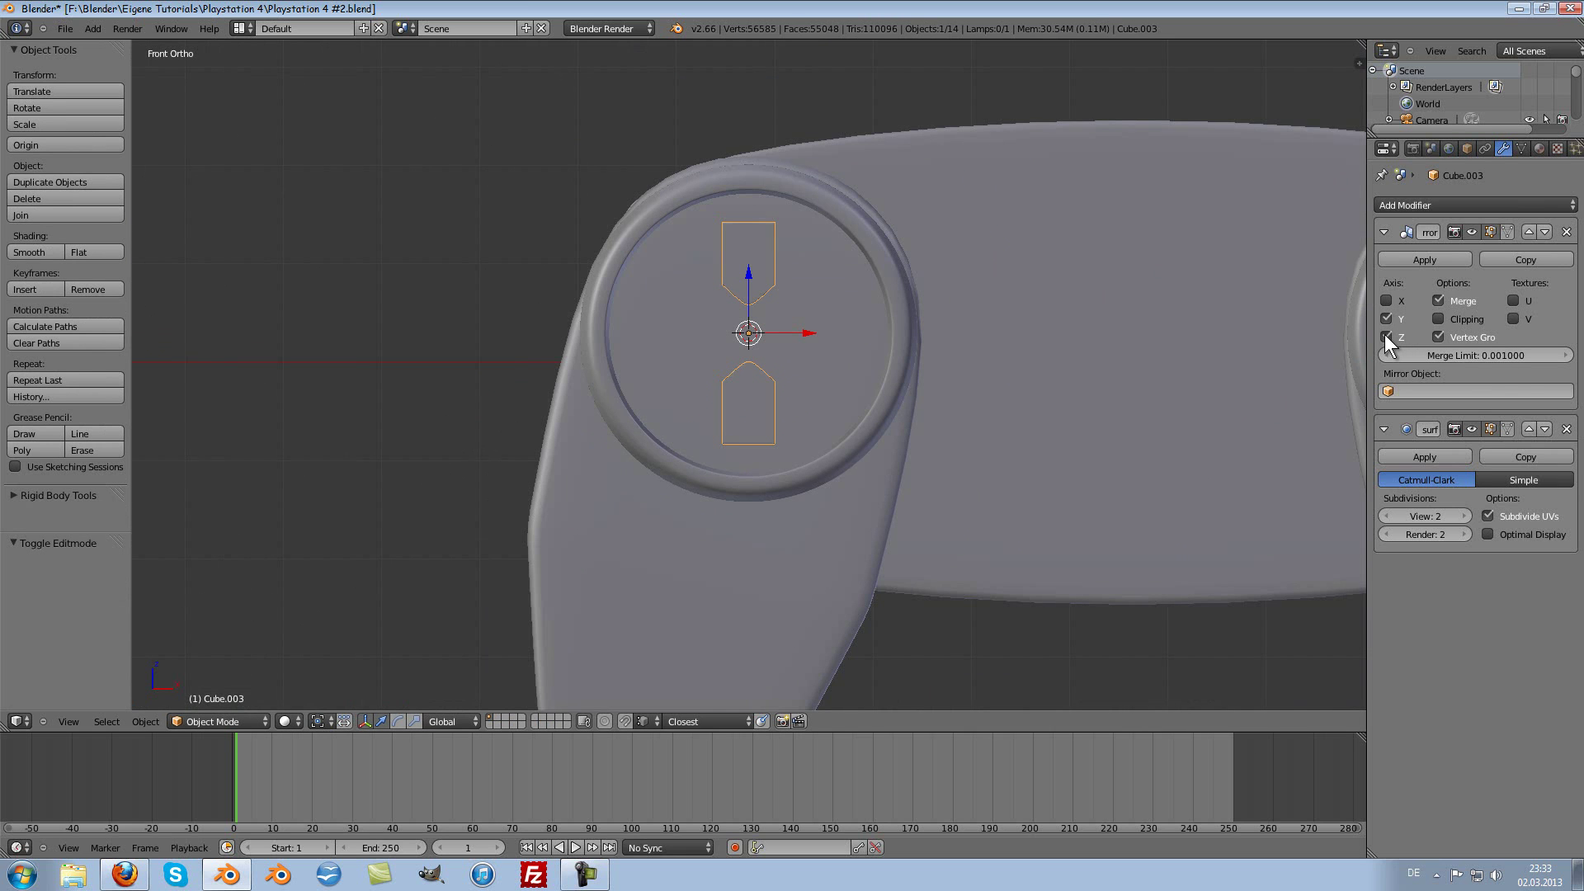
left_click(1388, 319)
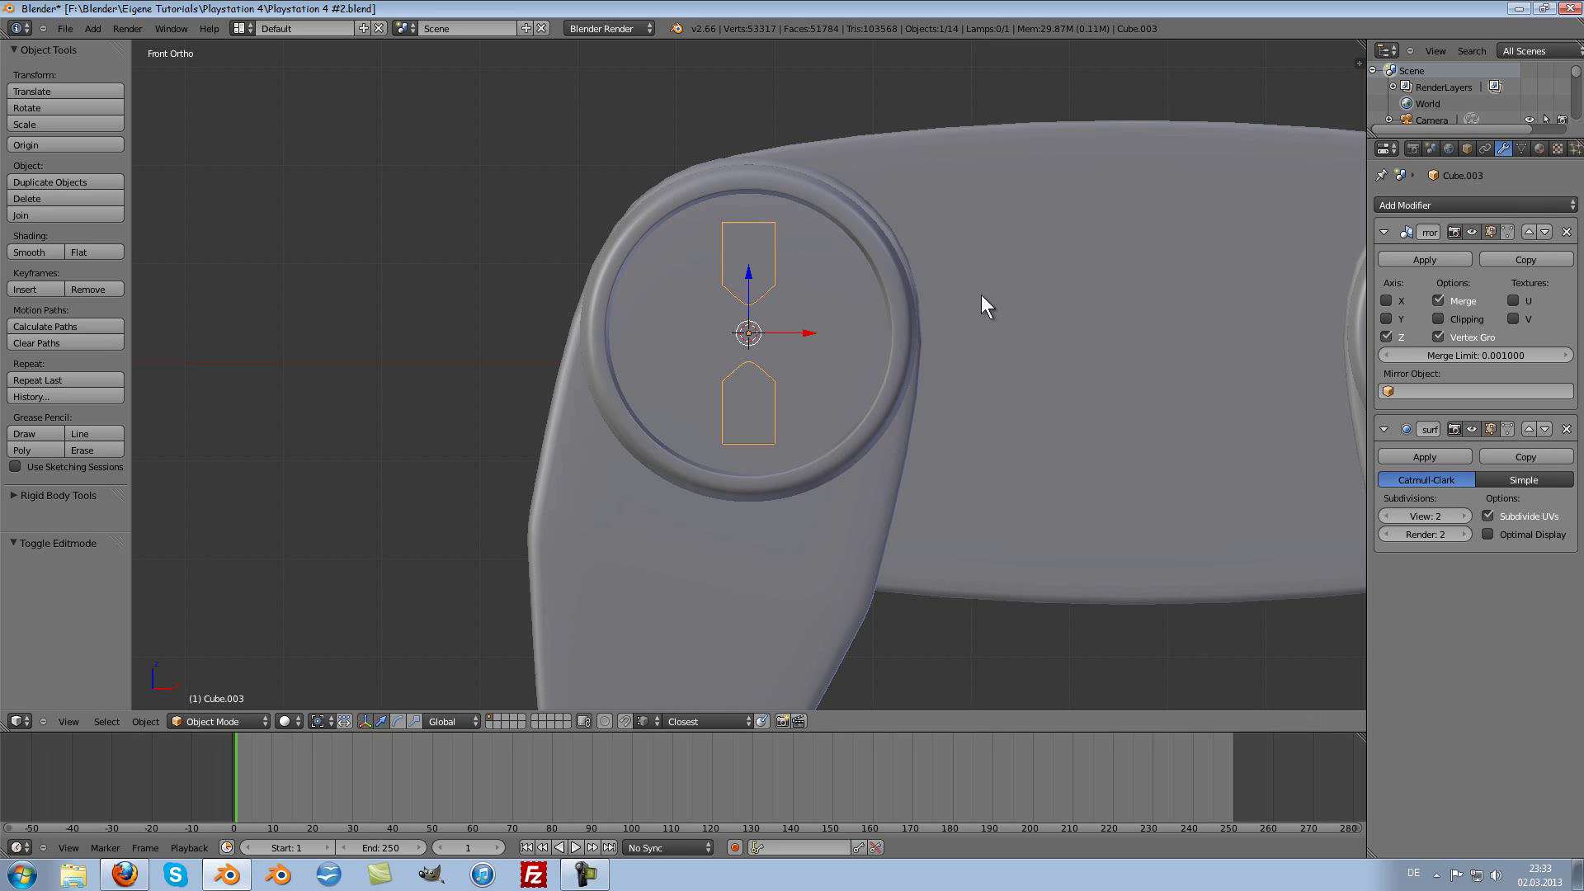
Step: Duplicate the arm pair along Y and rotate the copy 90 degrees about Y
key("shift+d")
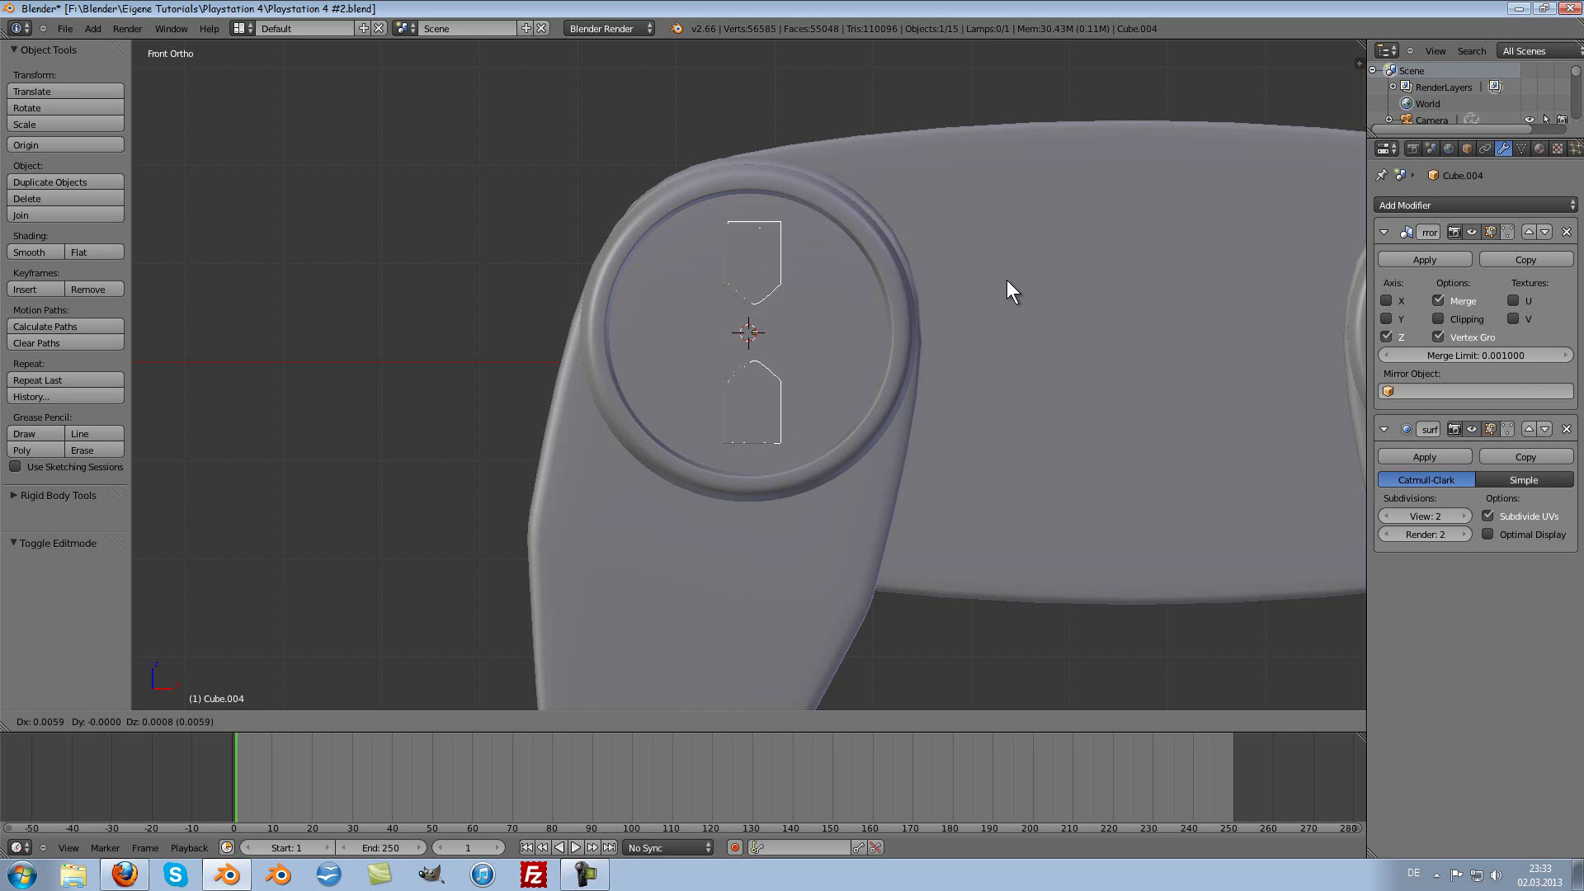
key("y")
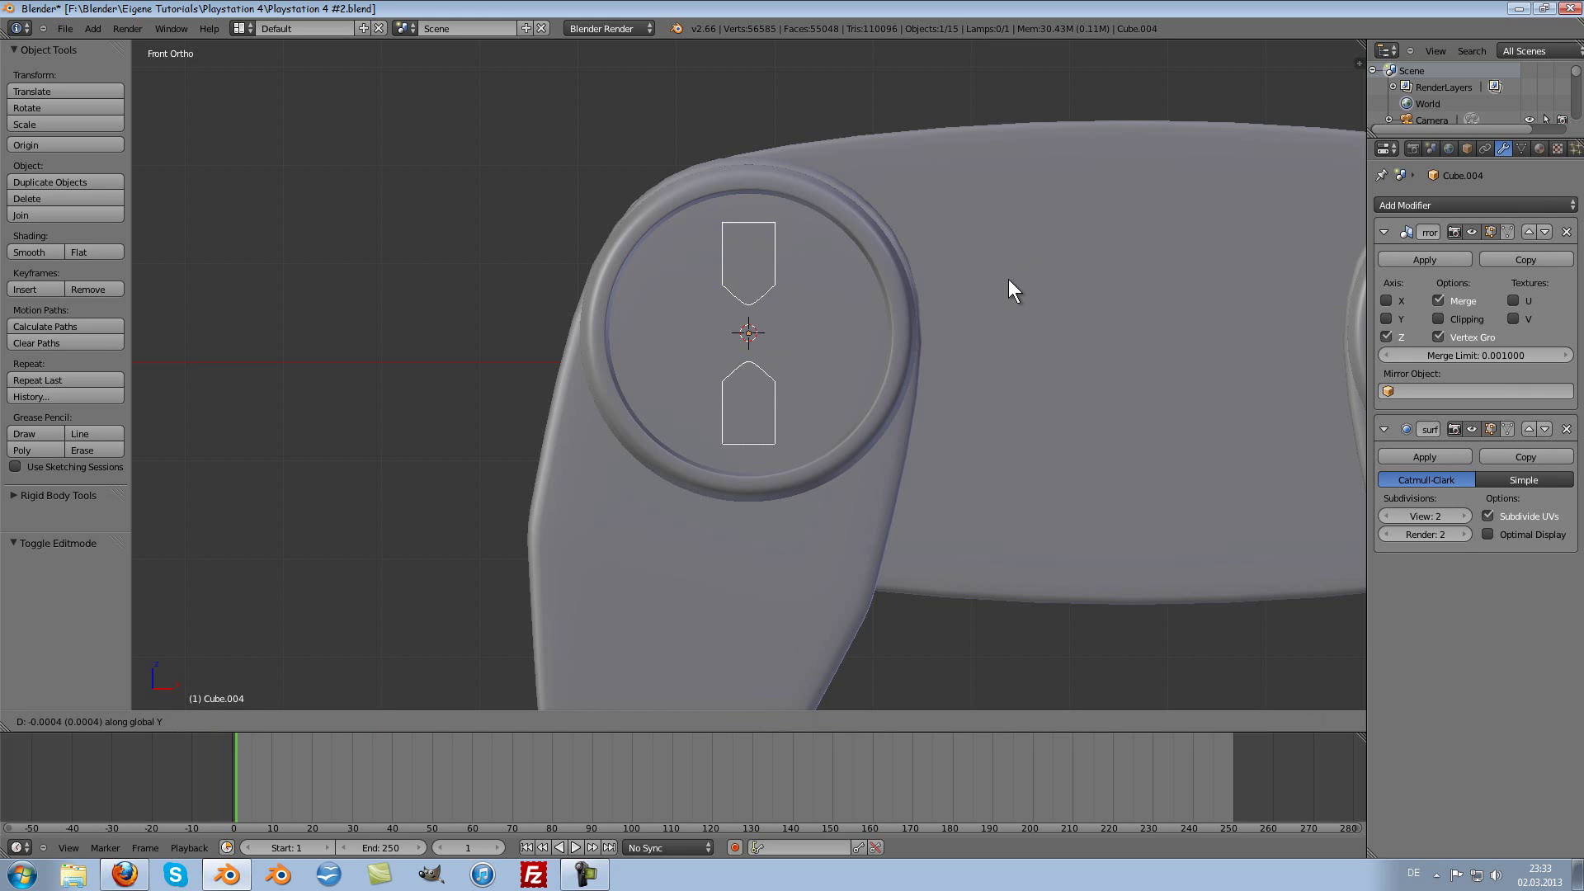
left_click(1098, 376)
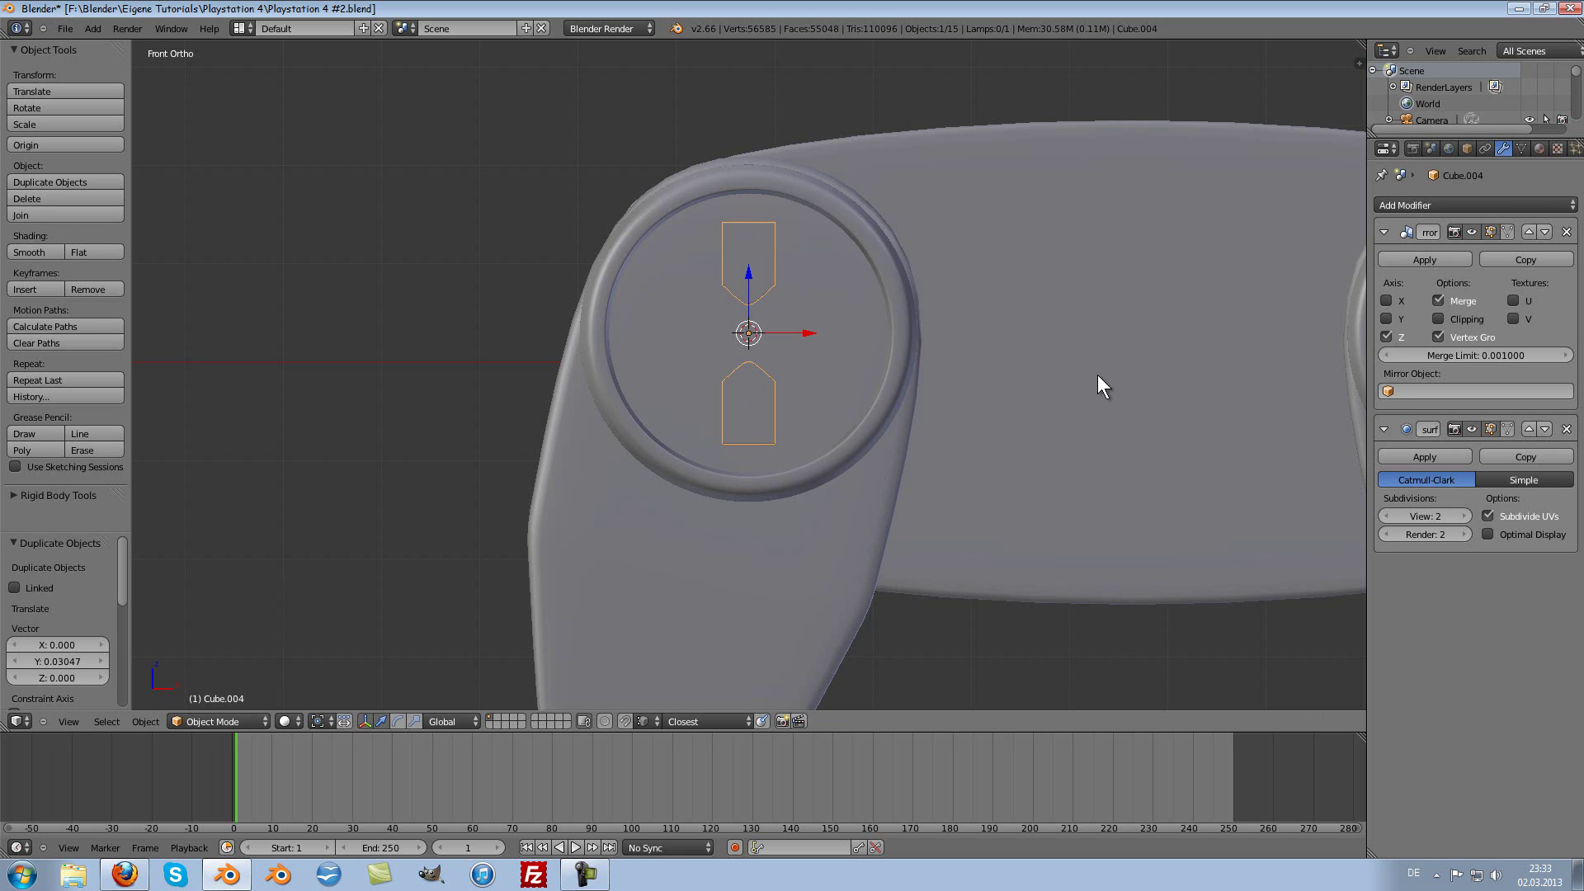
type("ry90")
key("Return")
mouse_move(1059, 378)
middle_mouse_down()
mouse_move(937, 396)
mouse_move(914, 416)
mouse_move(1223, 537)
middle_mouse_up()
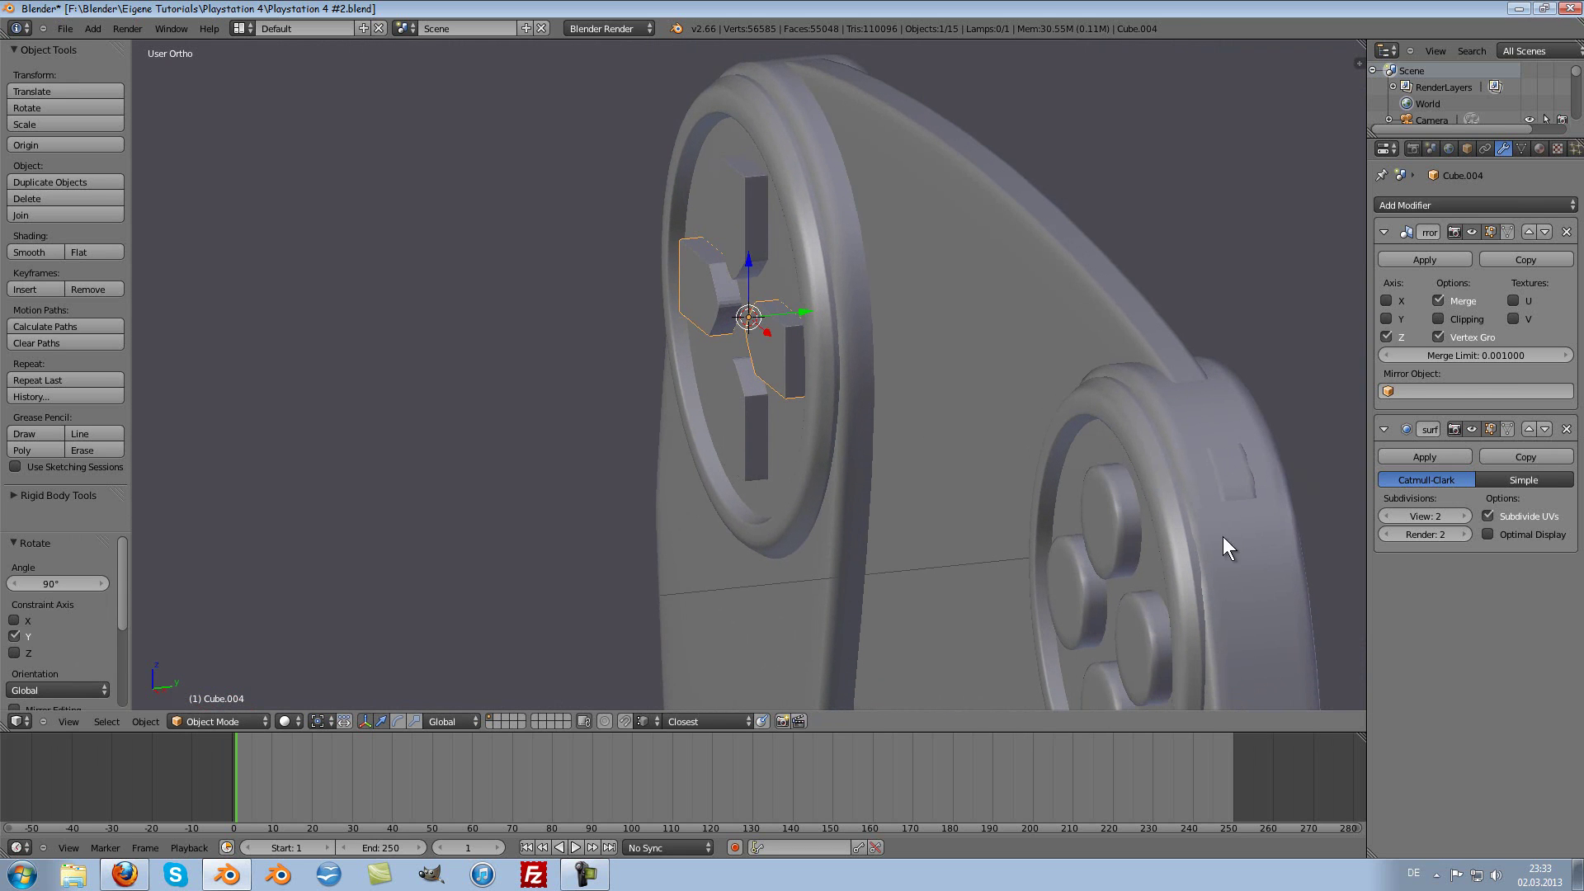
Step: Select both arm pieces and shift them together slightly along Y
right_click(754, 429, "shift")
key("g")
key("y")
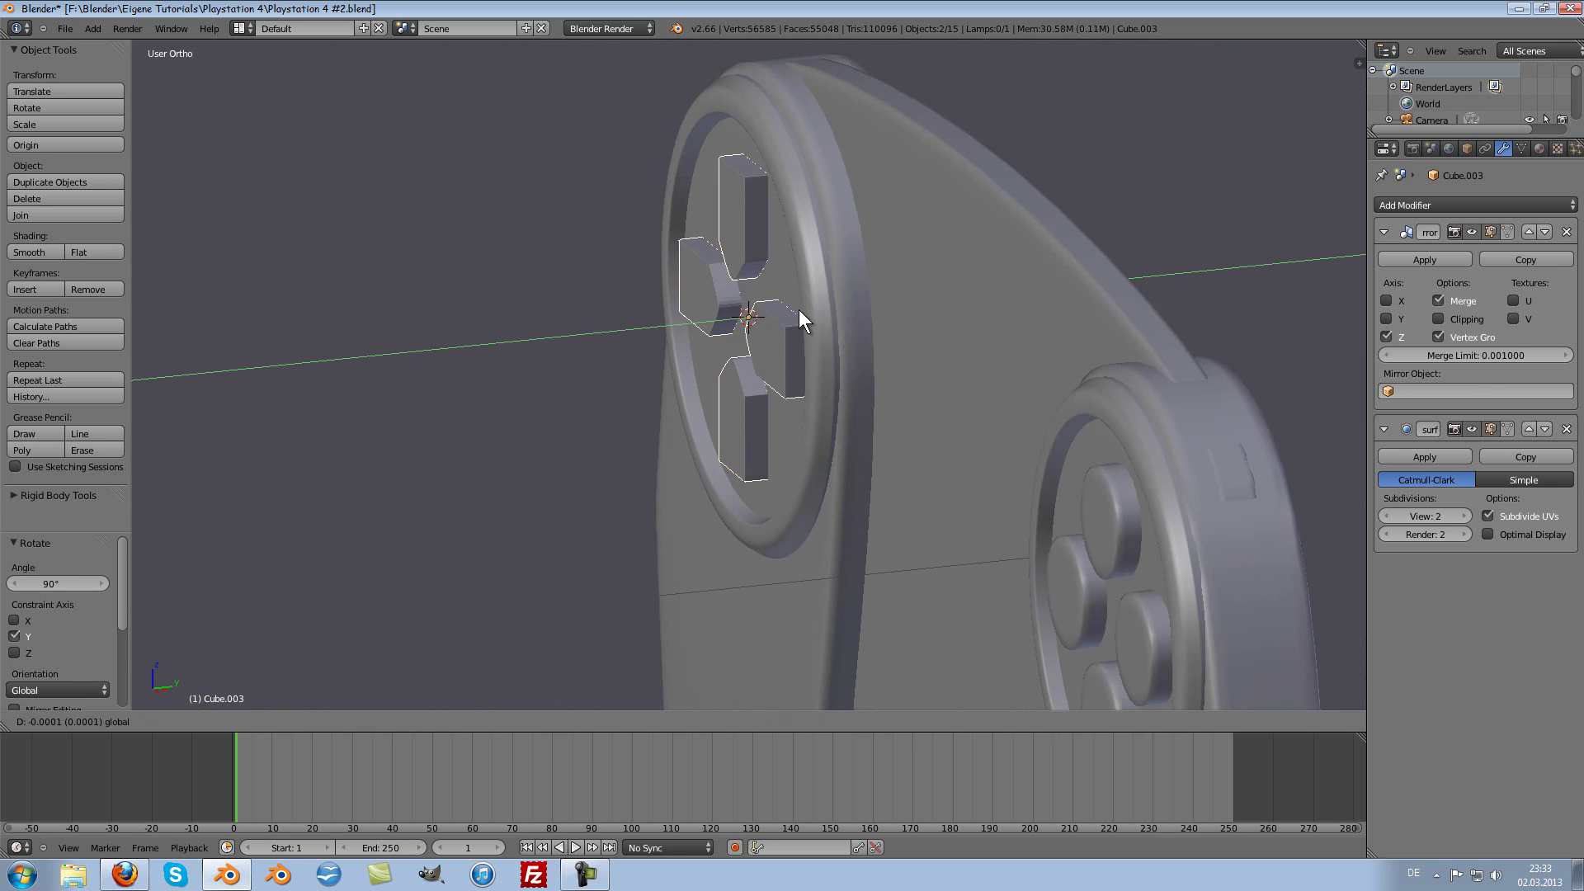
left_click(809, 305)
mouse_move(830, 343)
middle_mouse_down()
mouse_move(898, 421)
mouse_move(594, 334)
middle_mouse_up()
Step: Apply Shade Smooth to the D-pad pieces and return to the front orthographic view
left_click(30, 252)
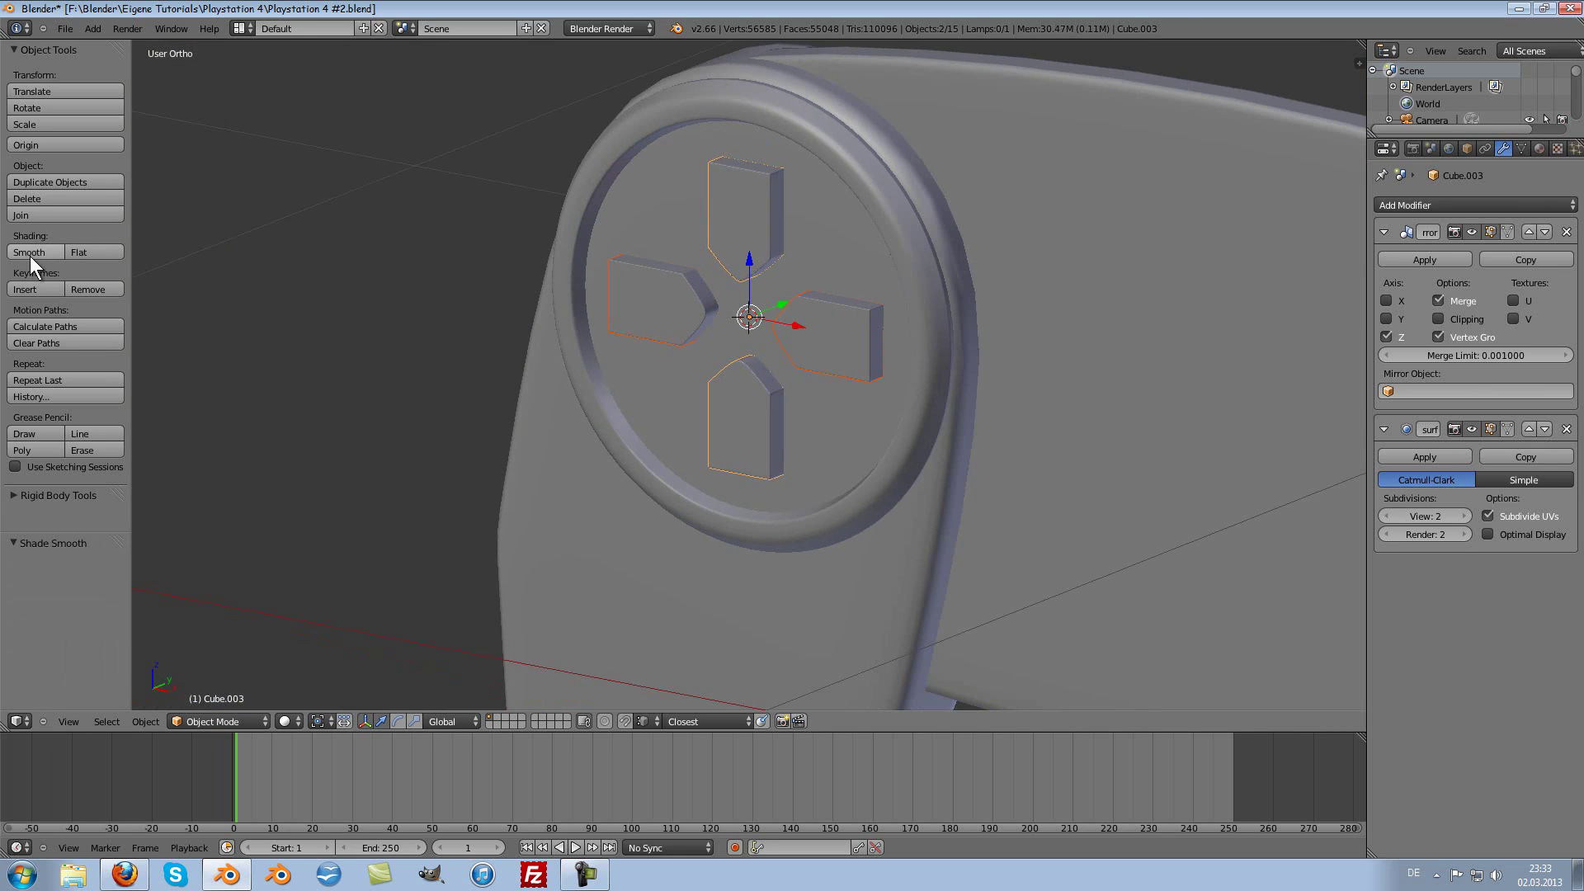
scroll(725, 408, "down", 3)
mouse_move(725, 407)
middle_mouse_down()
mouse_move(900, 410)
mouse_move(897, 373)
middle_mouse_up()
key("KP_1")
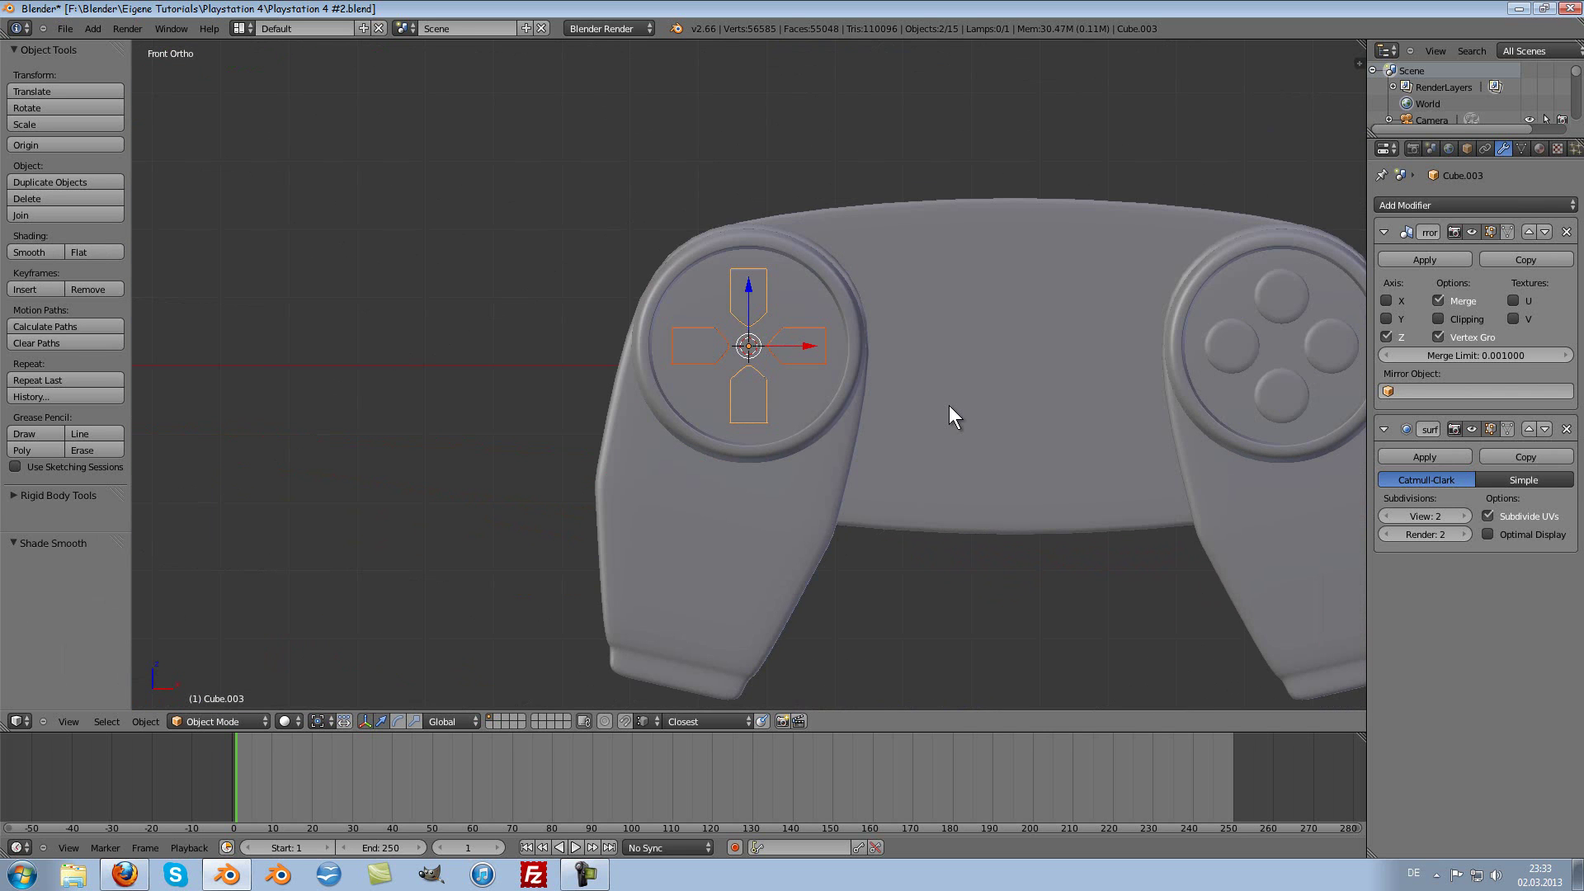
scroll(982, 429, "down", 1)
scroll(995, 443, "down", 1)
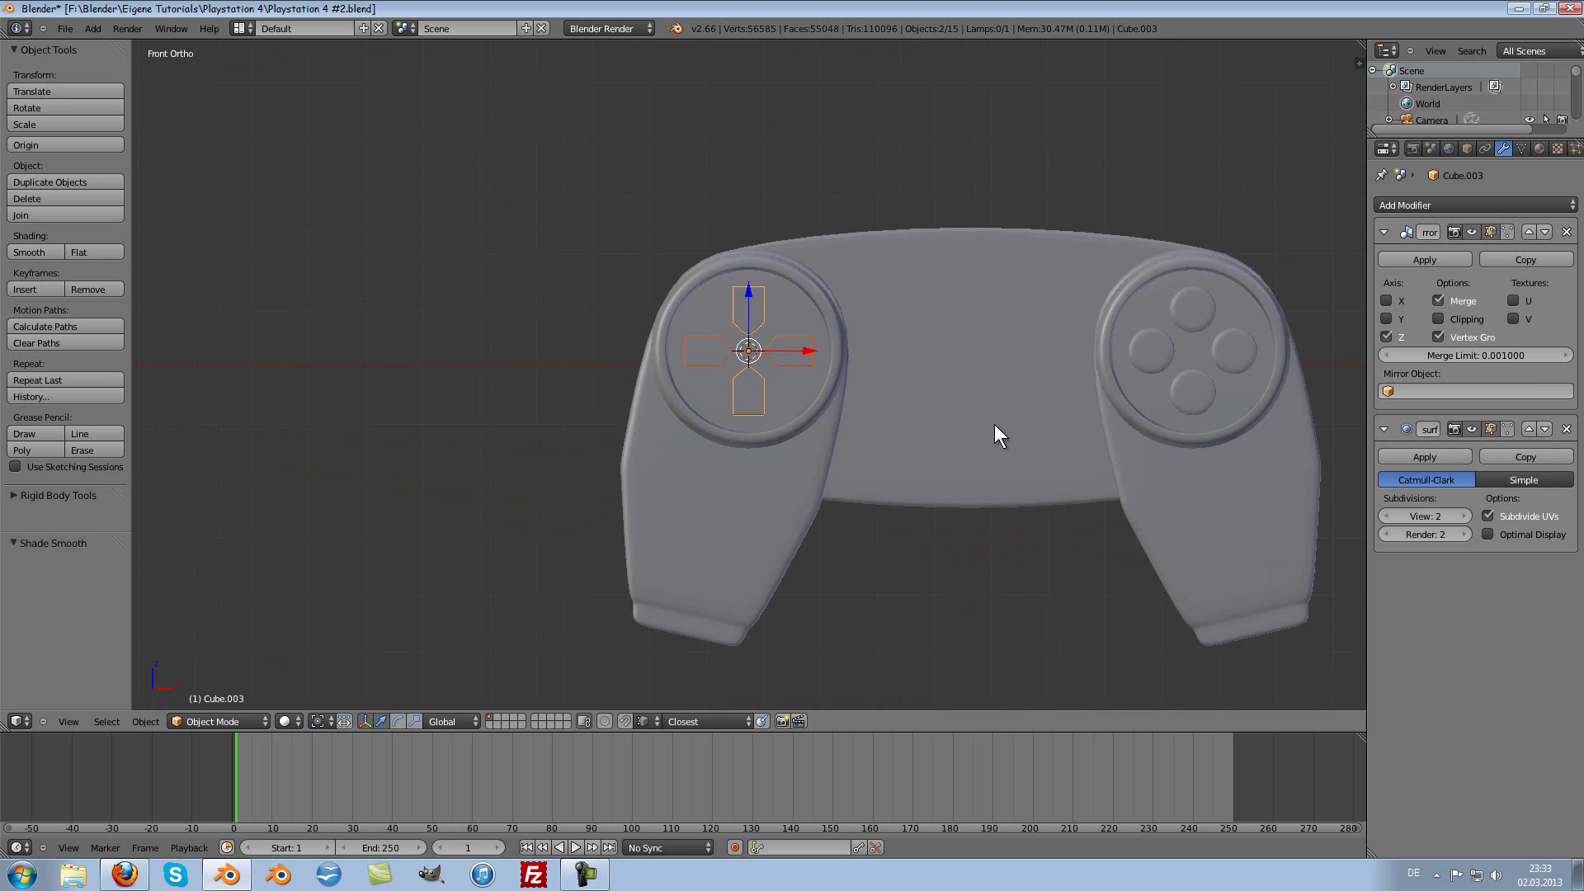
scroll(993, 424, "down", 1)
middle_click_drag(994, 424, 889, 482, "shift")
scroll(893, 482, "up", 1)
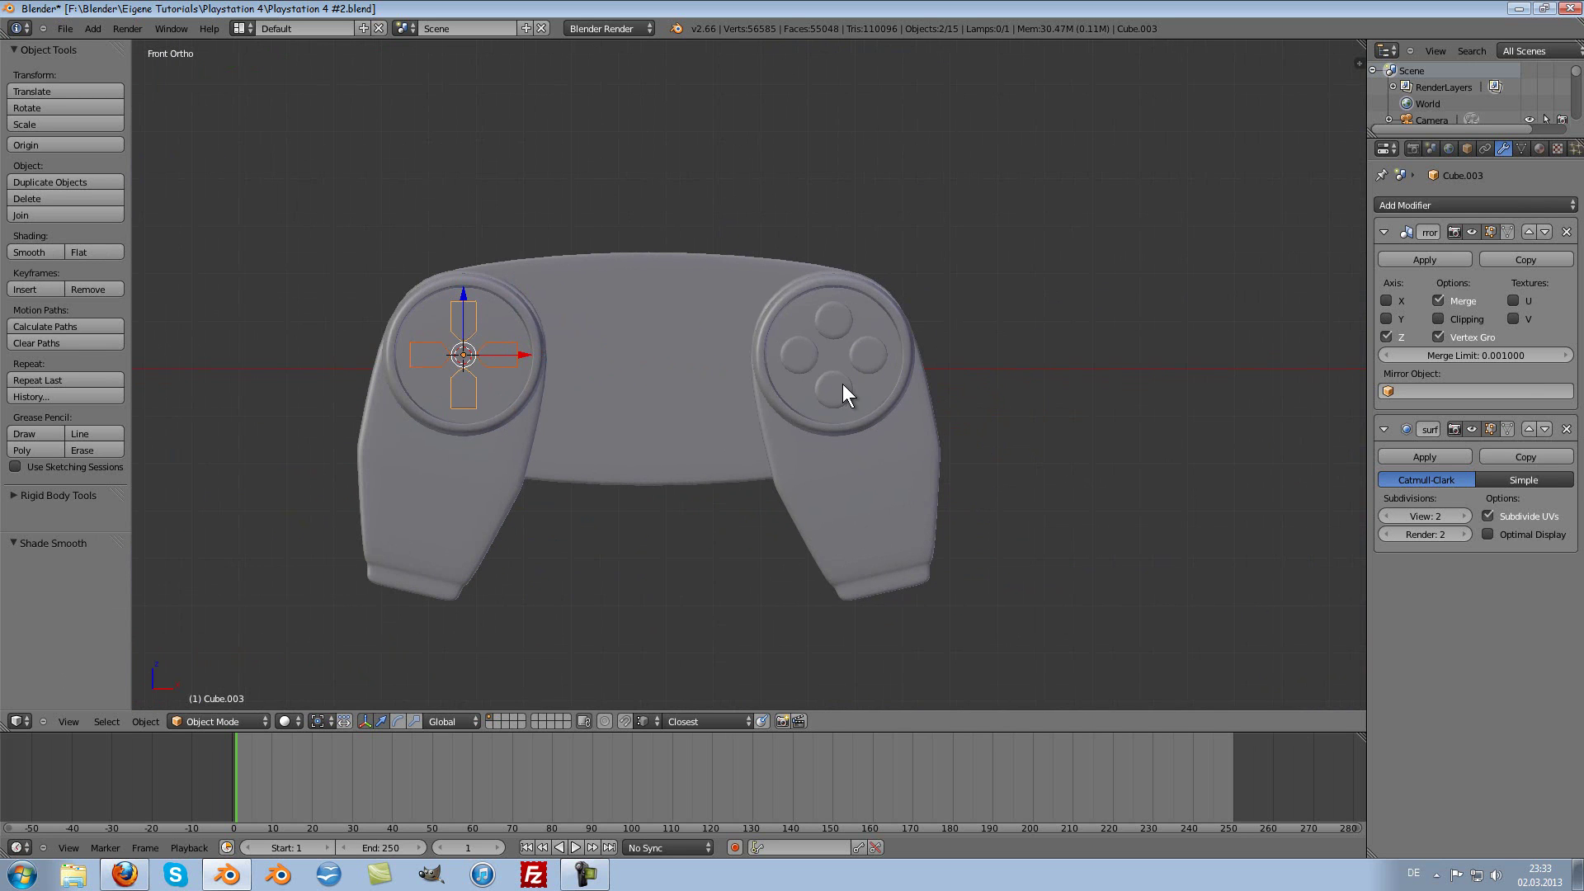
Step: Delete the left-half vertices of the ring object in Edit Mode
right_click(838, 429)
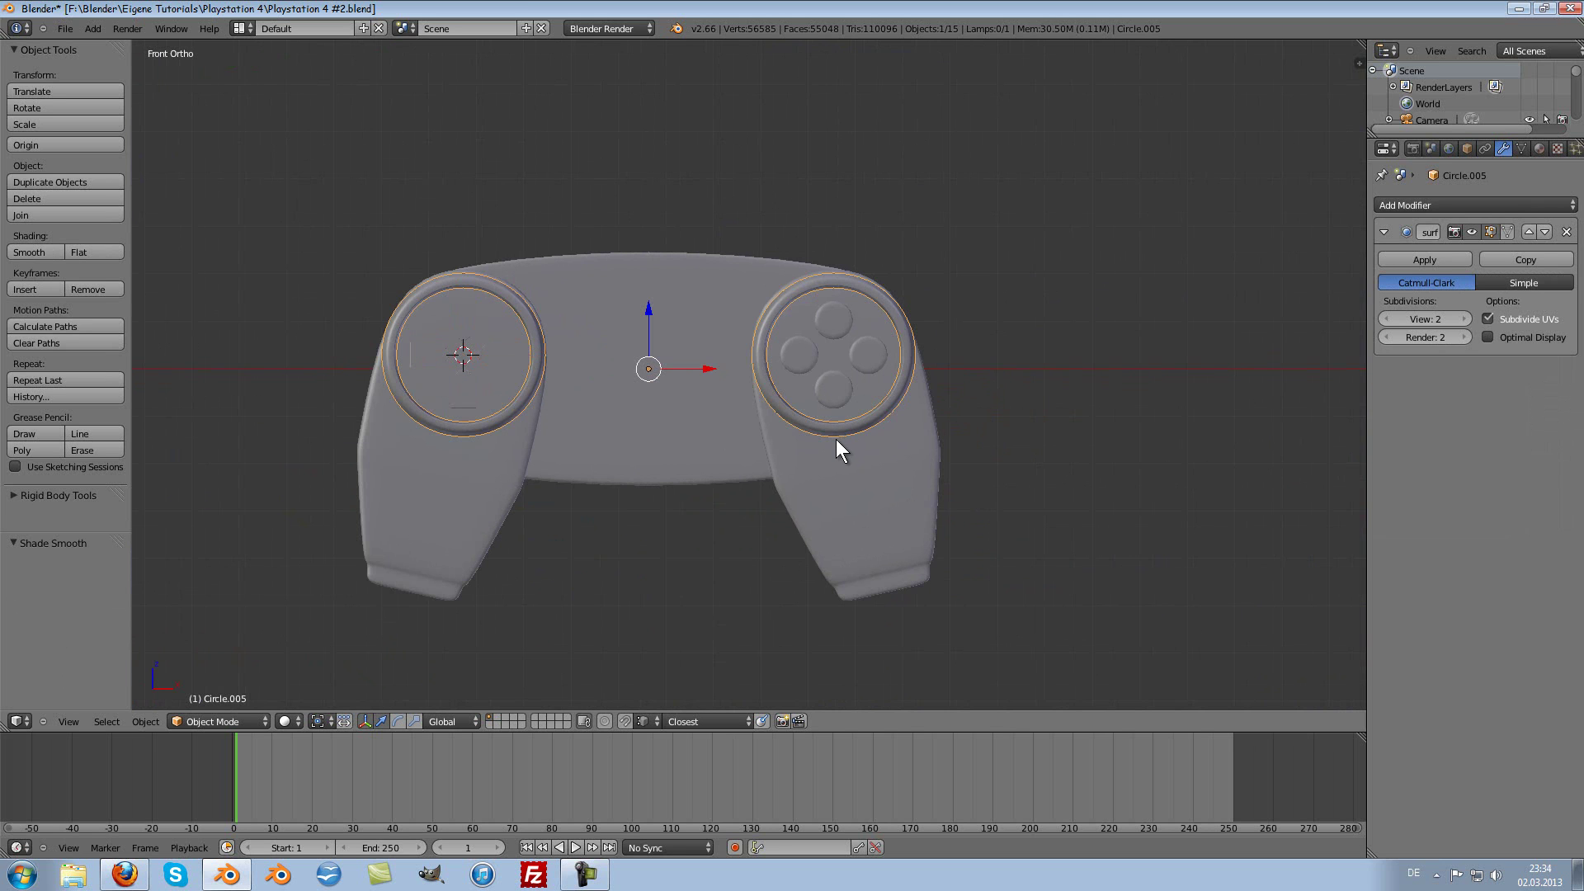
key("Tab")
scroll(822, 446, "up", 1)
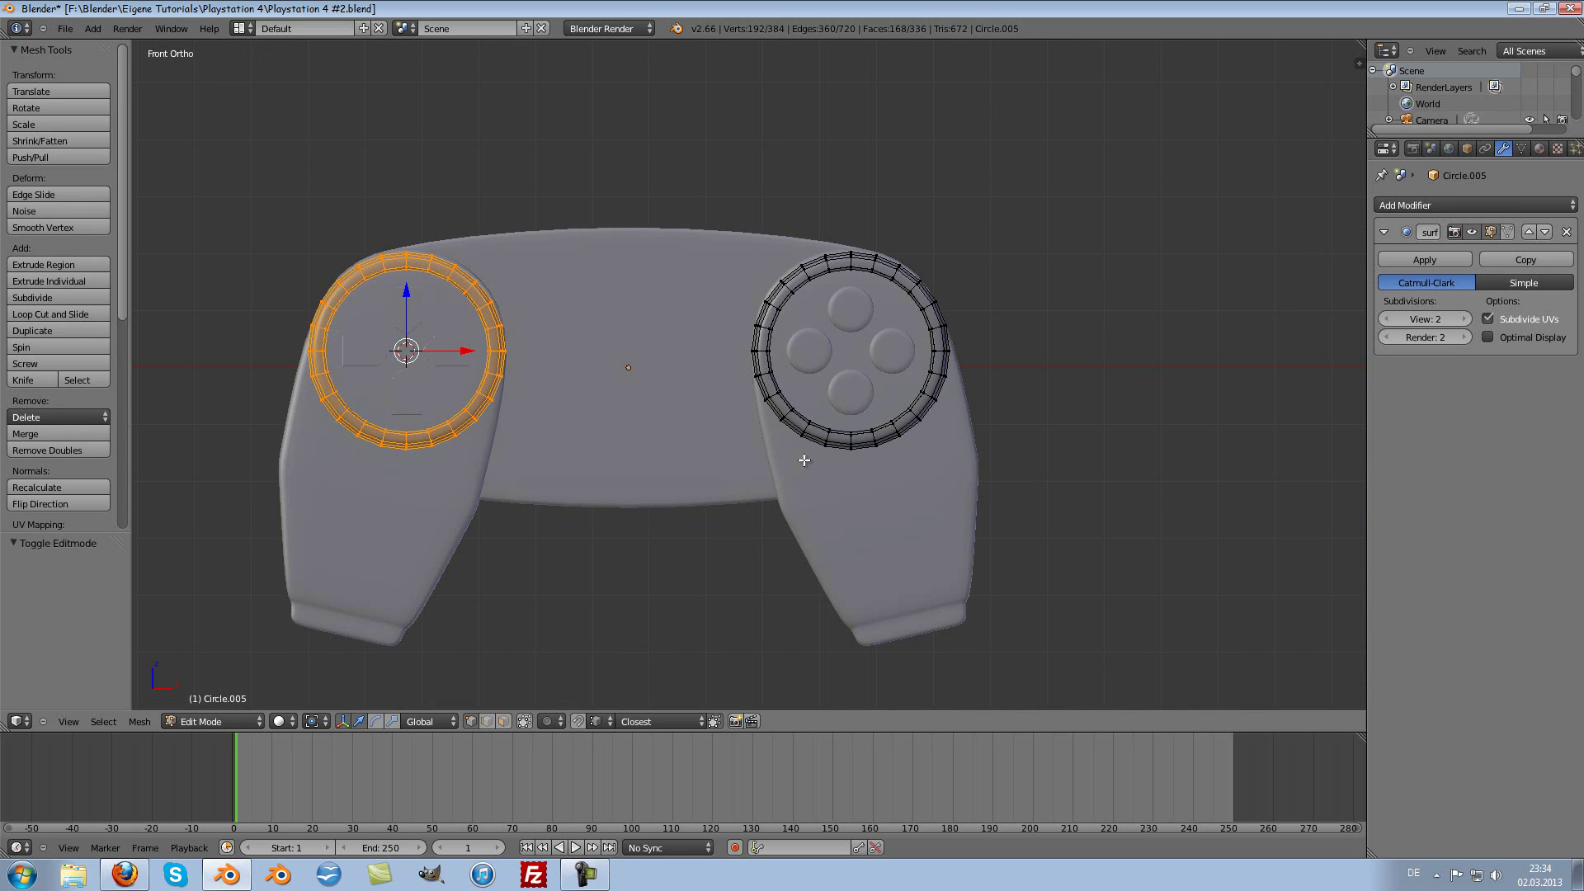
key("x")
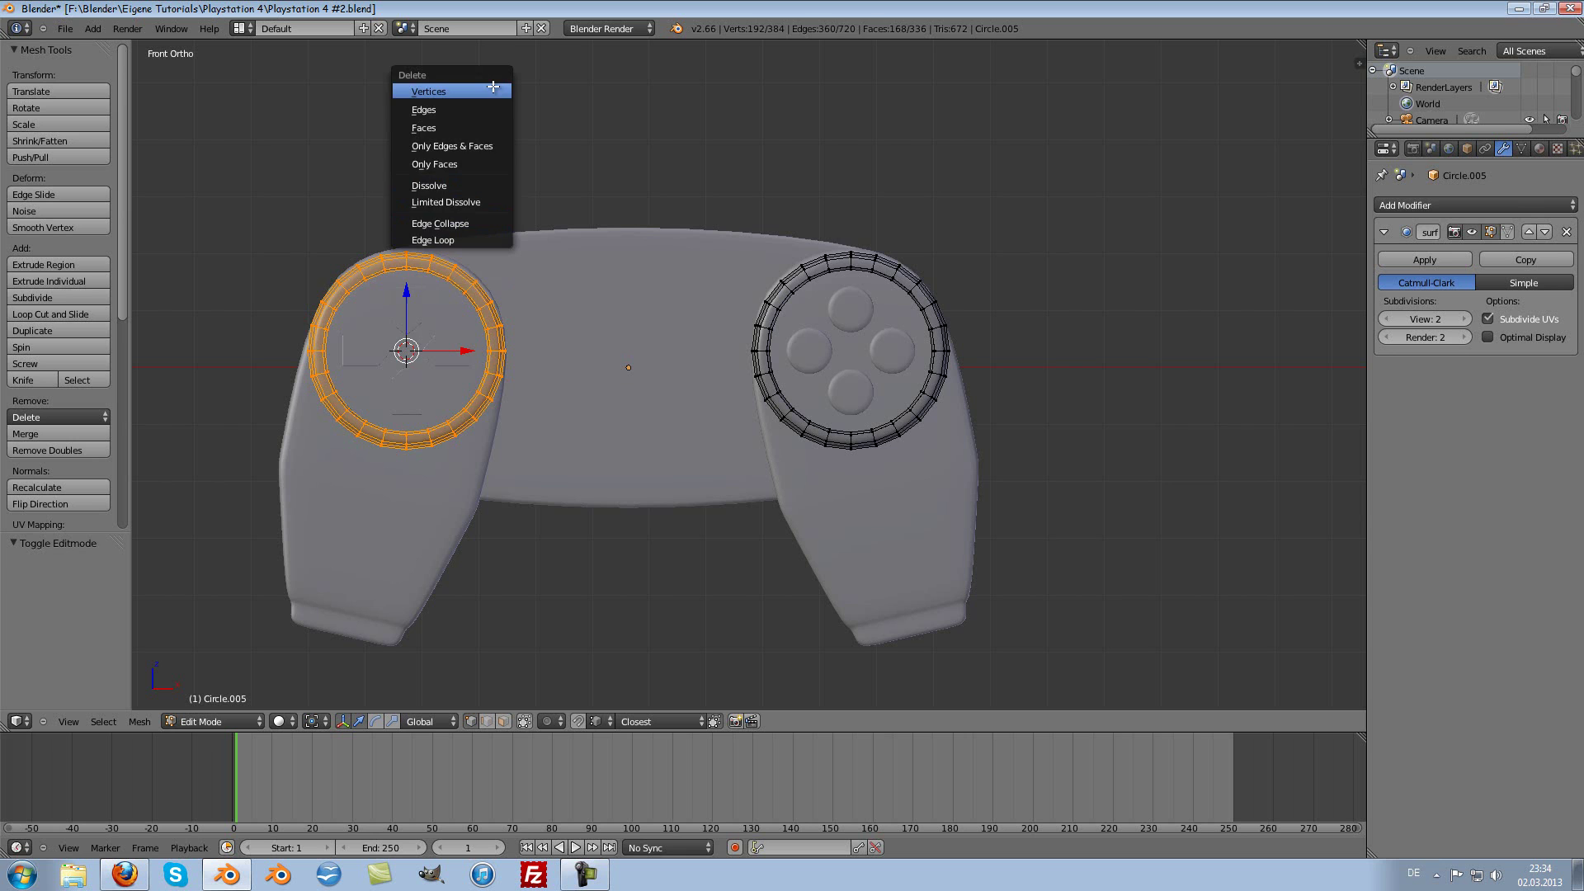
left_click(491, 89)
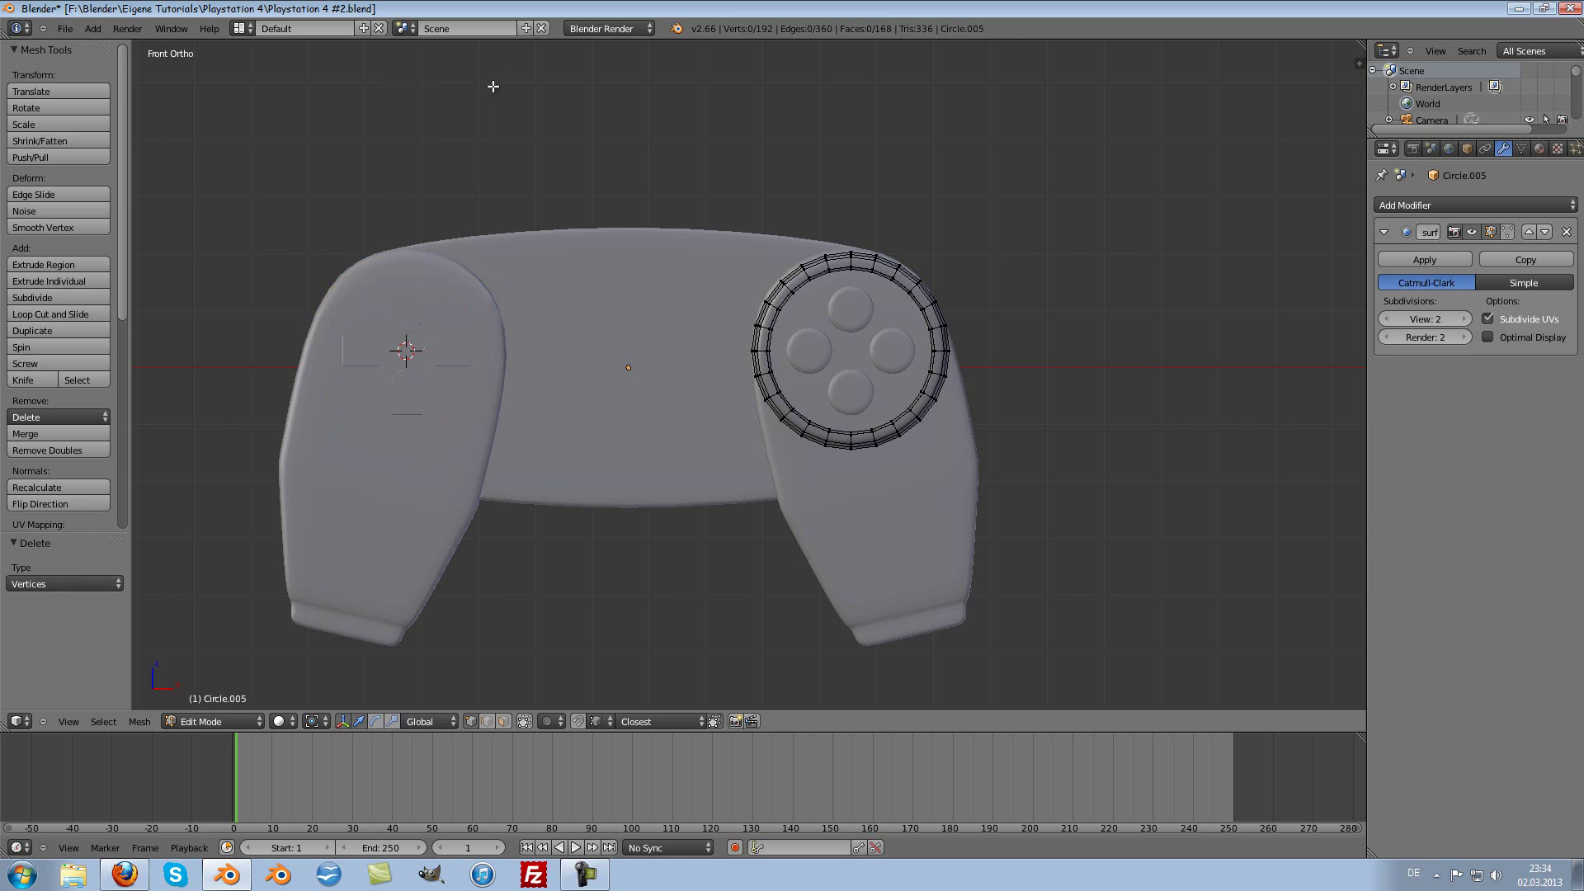
Step: Add an X-axis Mirror modifier to the ring to restore the left ring
key("a")
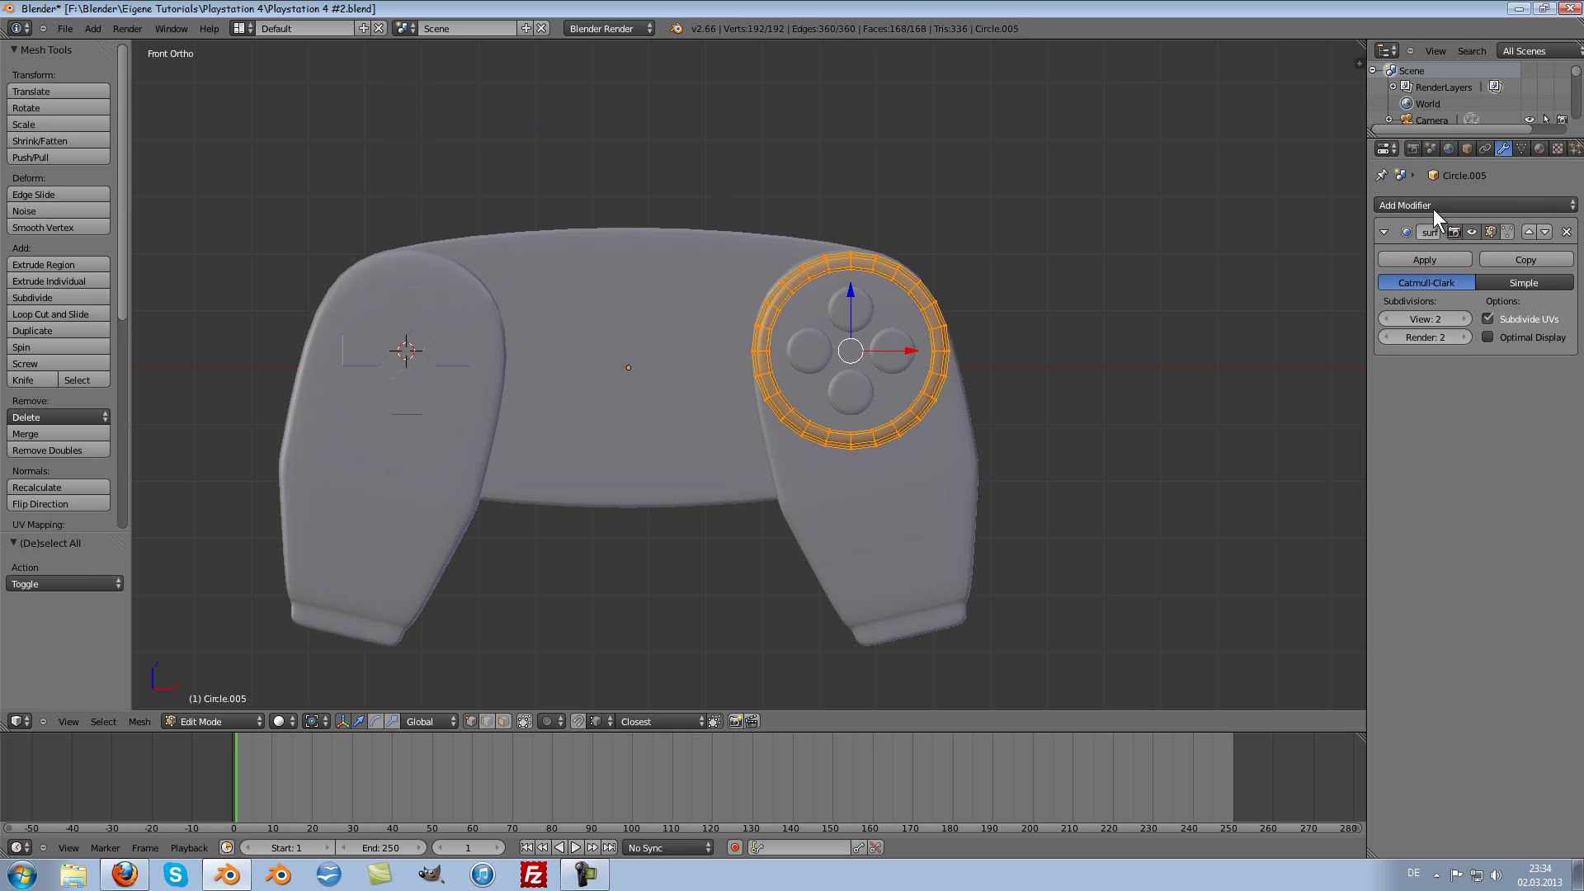
left_click(1432, 205)
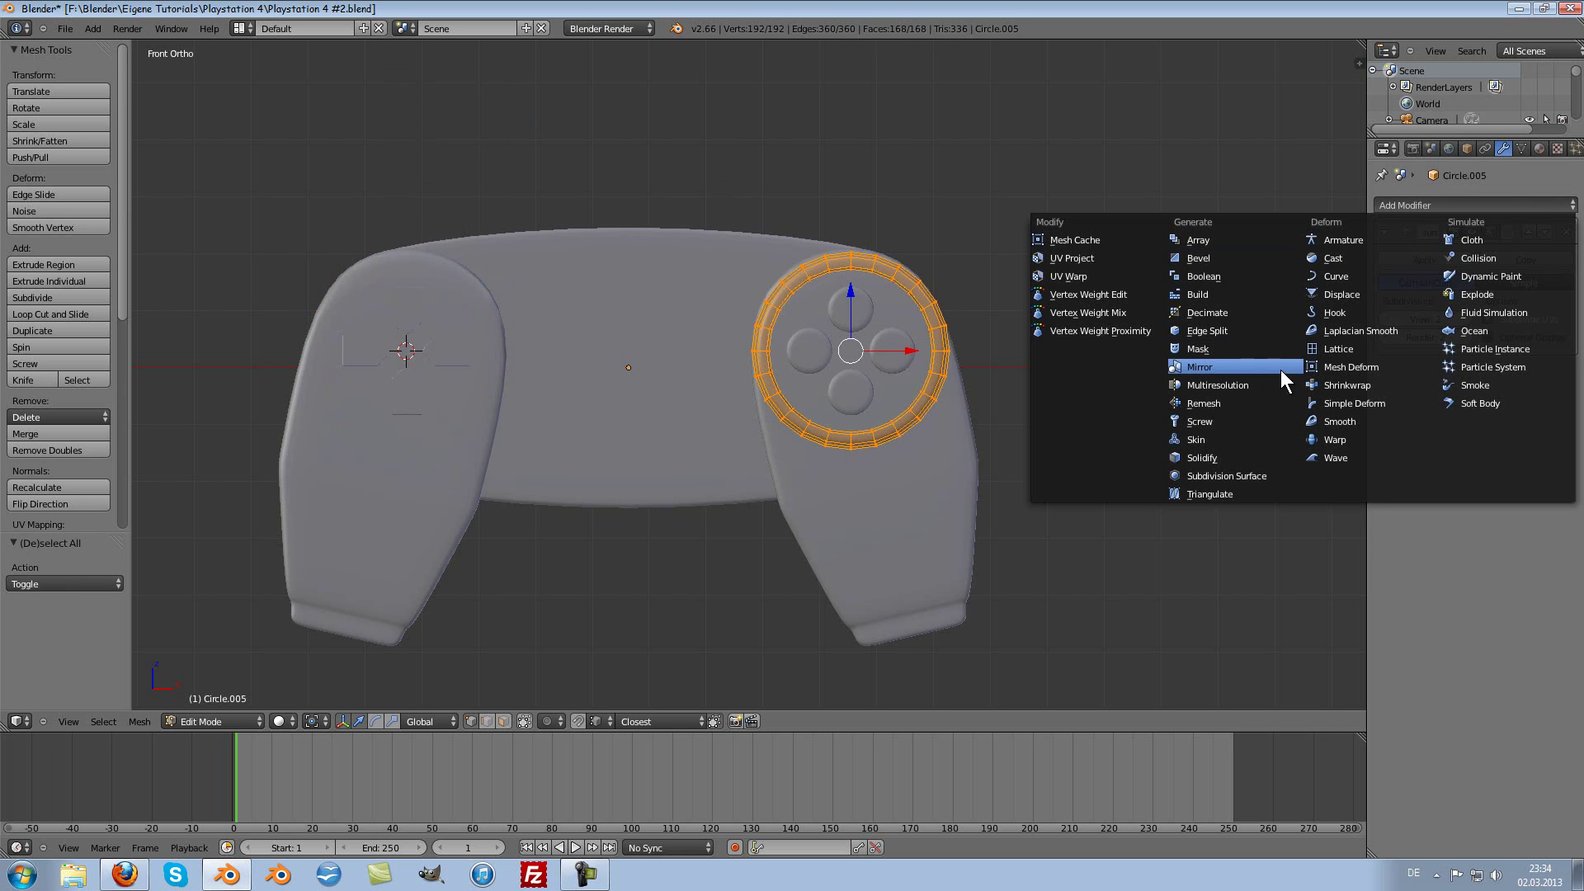
left_click(1249, 367)
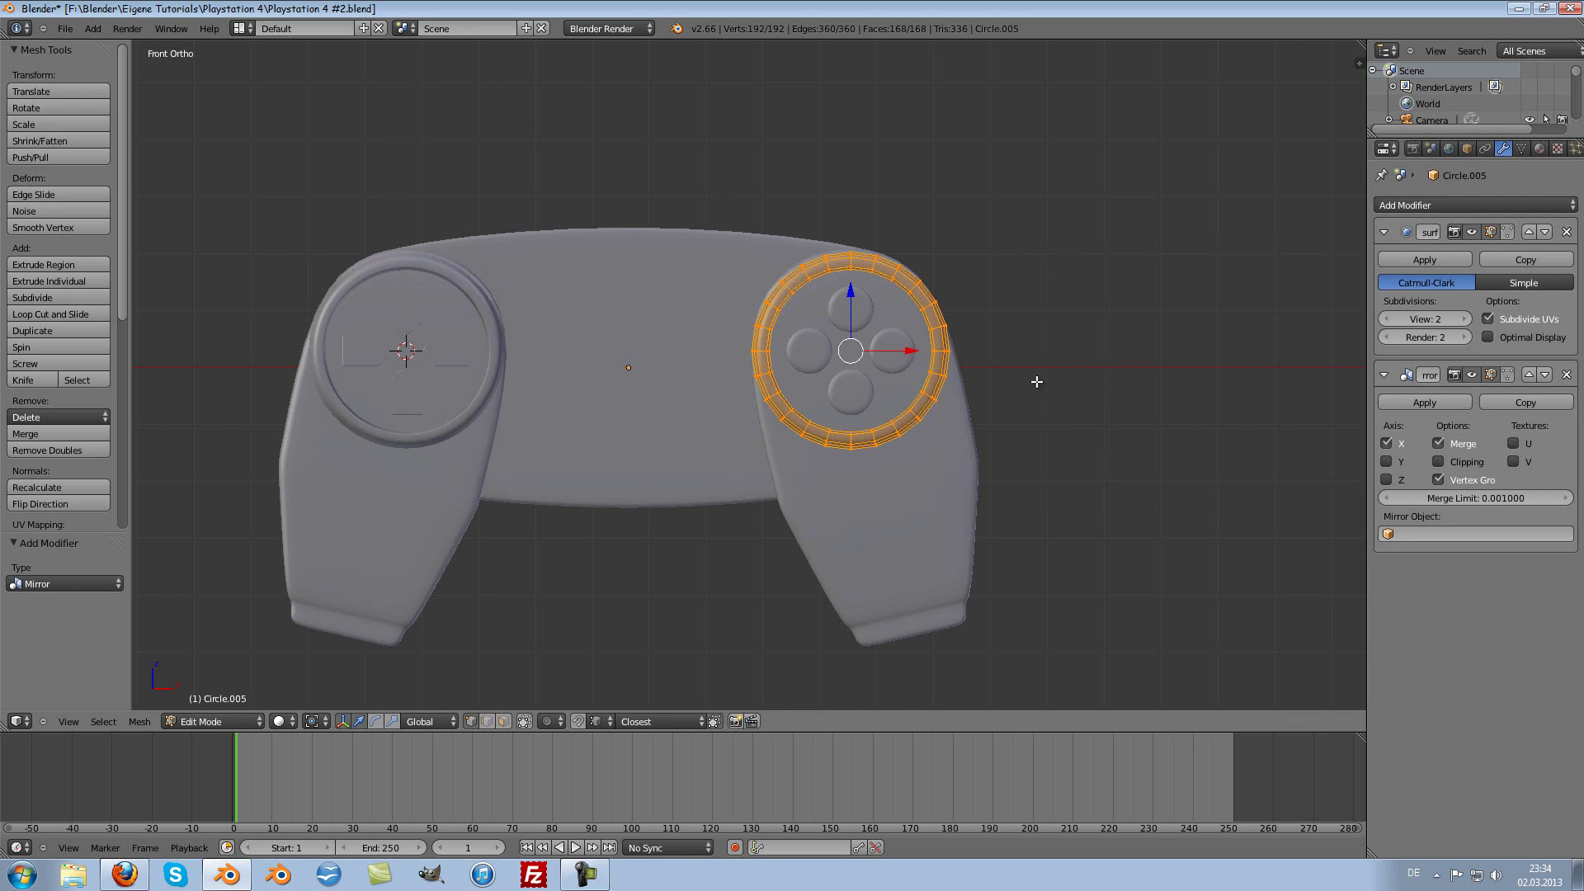
scroll(897, 410, "up", 2)
scroll(897, 410, "up", 4)
scroll(897, 410, "up", 3)
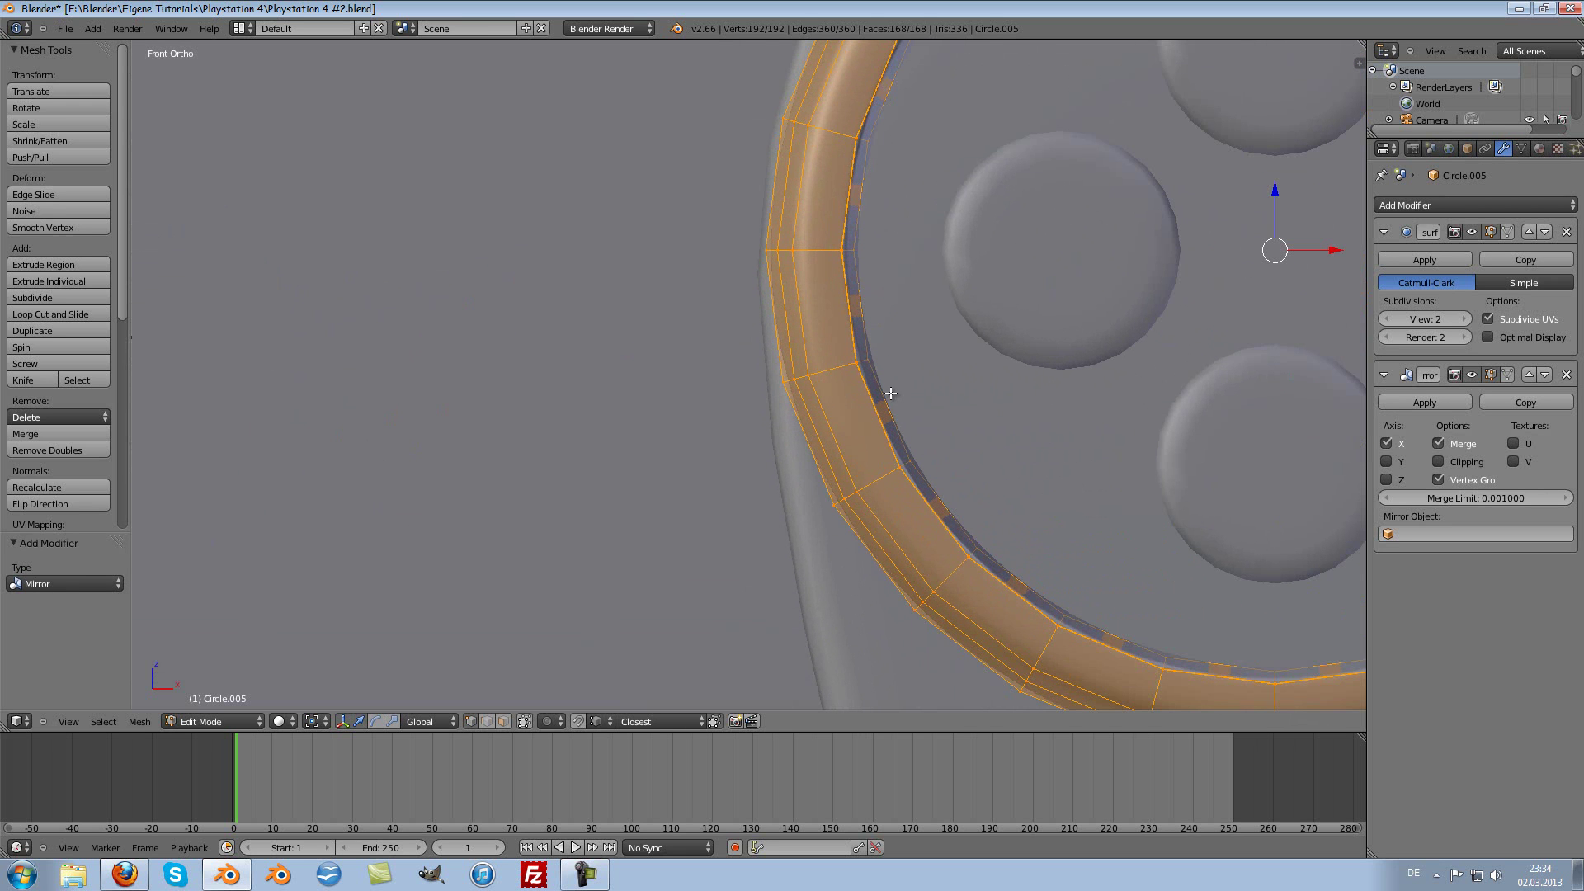
Step: Select the ring's inner edge loop and duplicate it
right_click(890, 393, "alt")
scroll(889, 395, "down", 3)
scroll(949, 355, "down", 2)
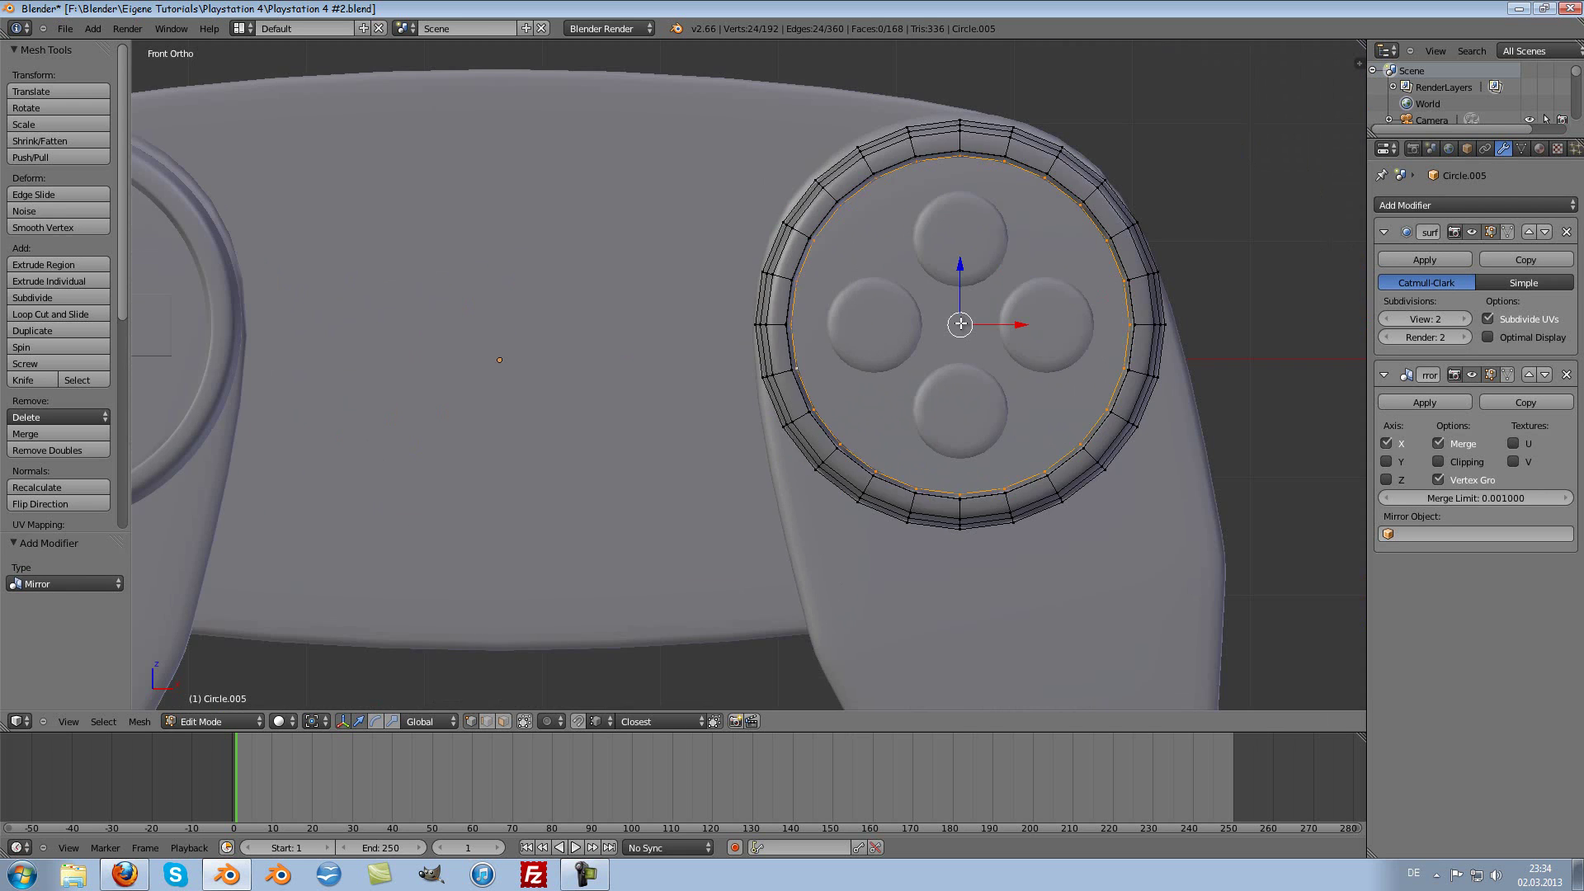
scroll(1015, 330, "down", 2)
key("shift+d")
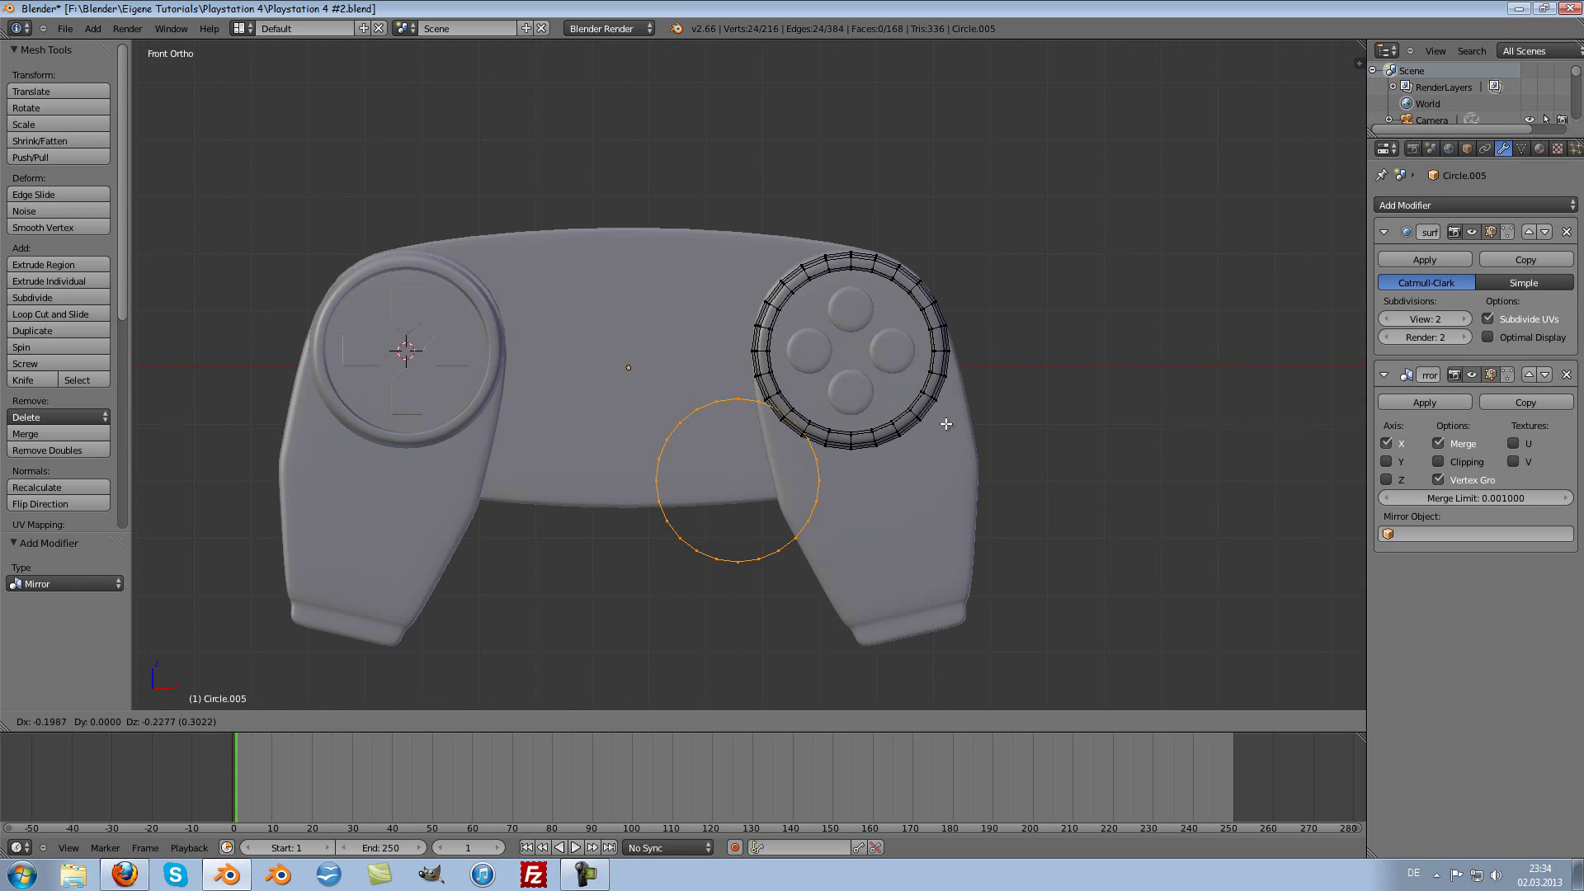
Step: Place the copied inner loop below the right ring, shrink and refine its position, mirroring to both sides
left_click(945, 424)
key("s")
left_click(1015, 445)
key("g")
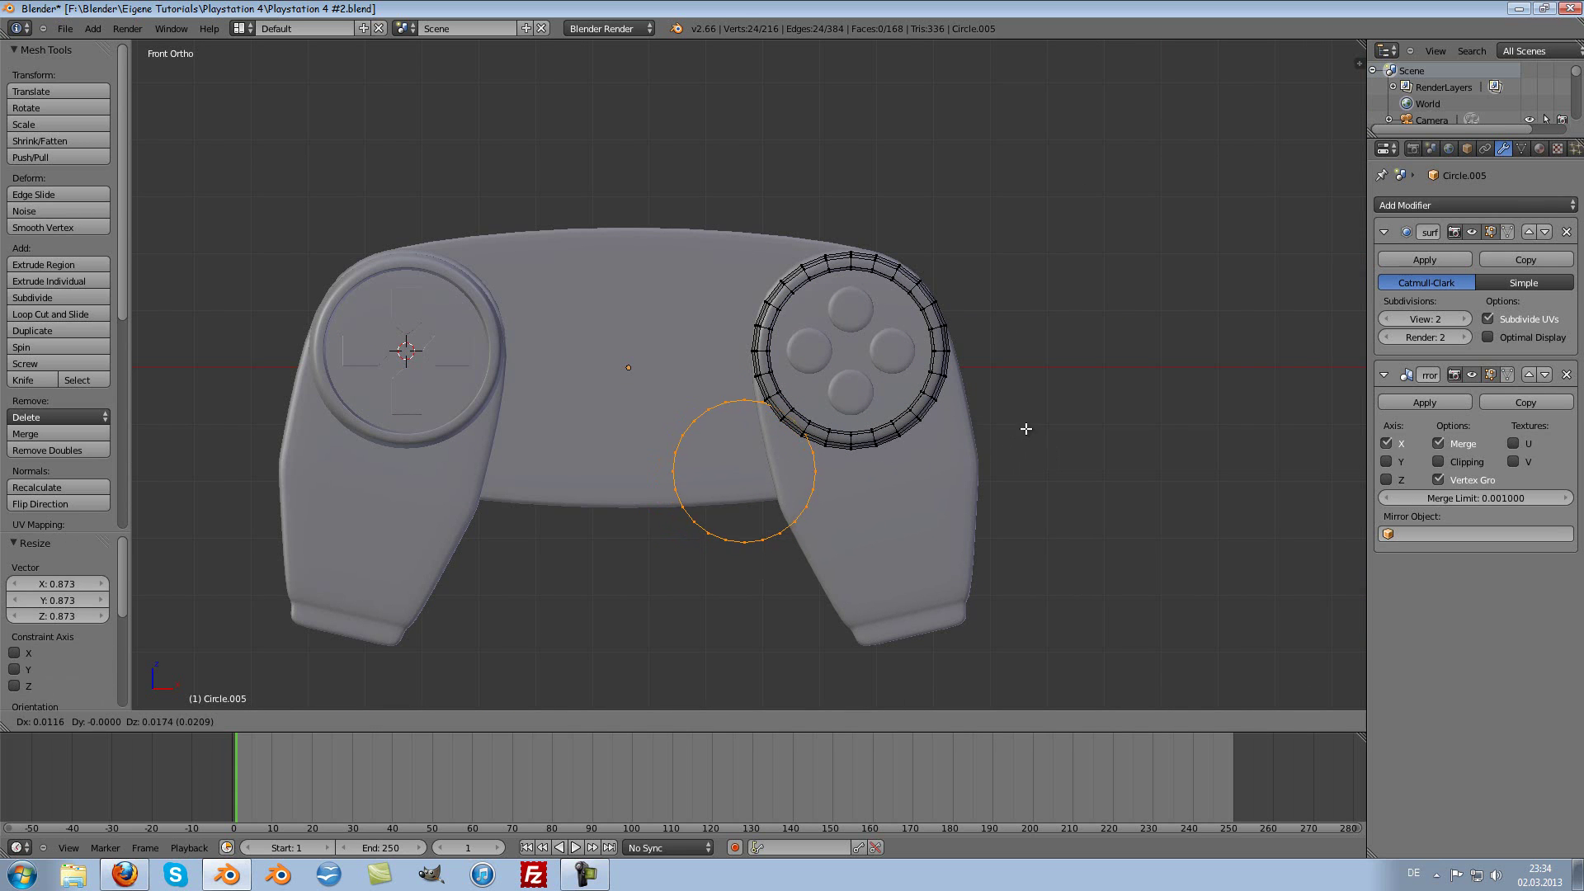
left_click(1030, 431)
key("s")
key("g")
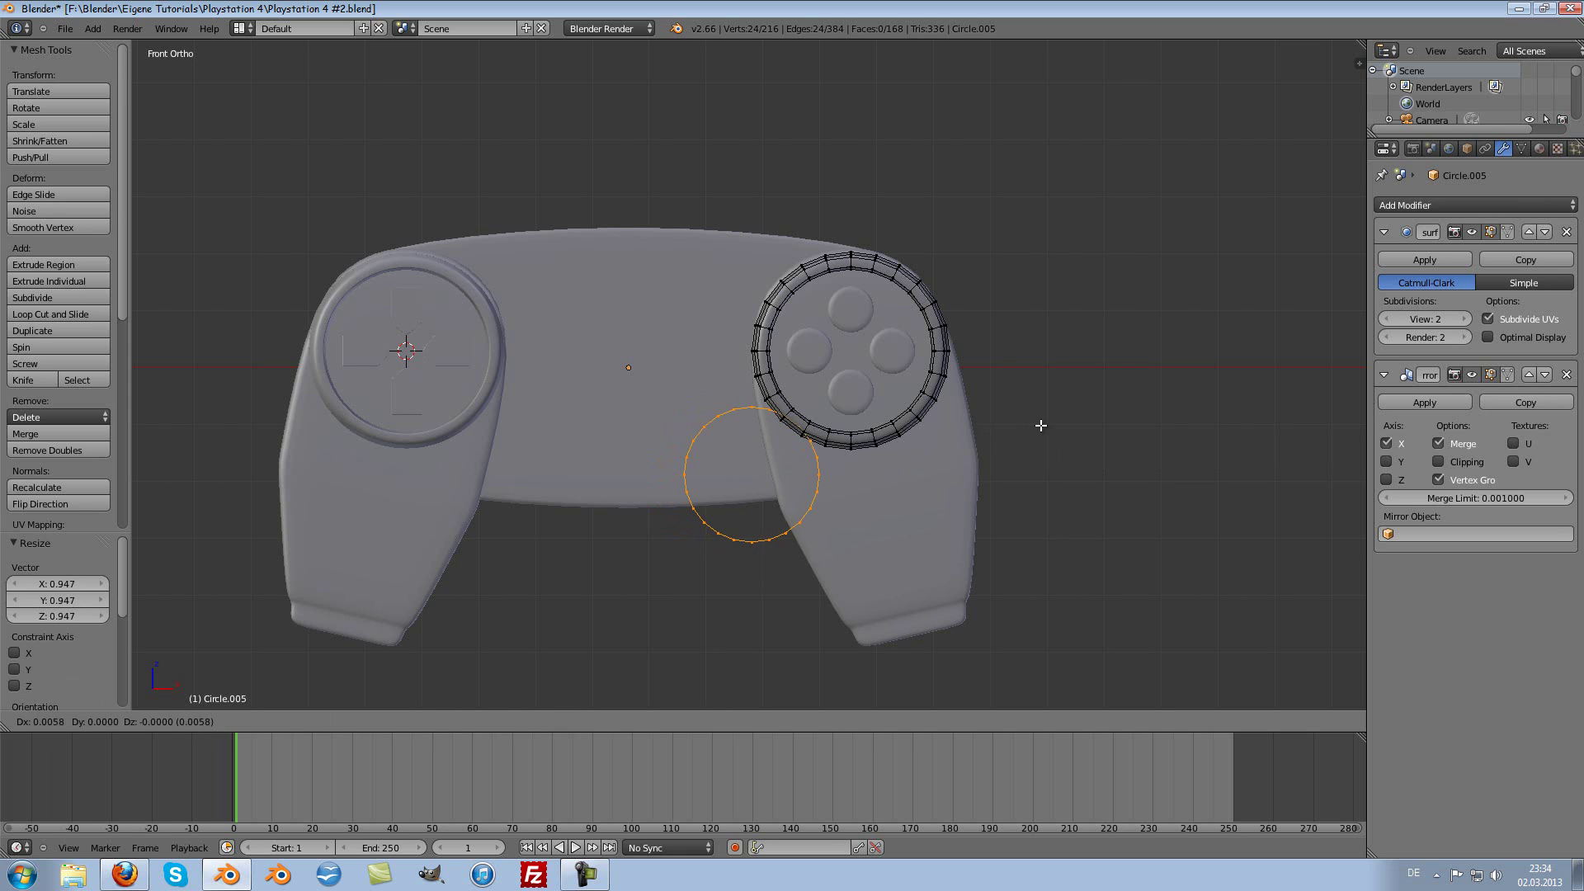
left_click(1040, 426)
key("Tab")
Step: Circle-select the lower vertices on both sides of the controller body
right_click(632, 453)
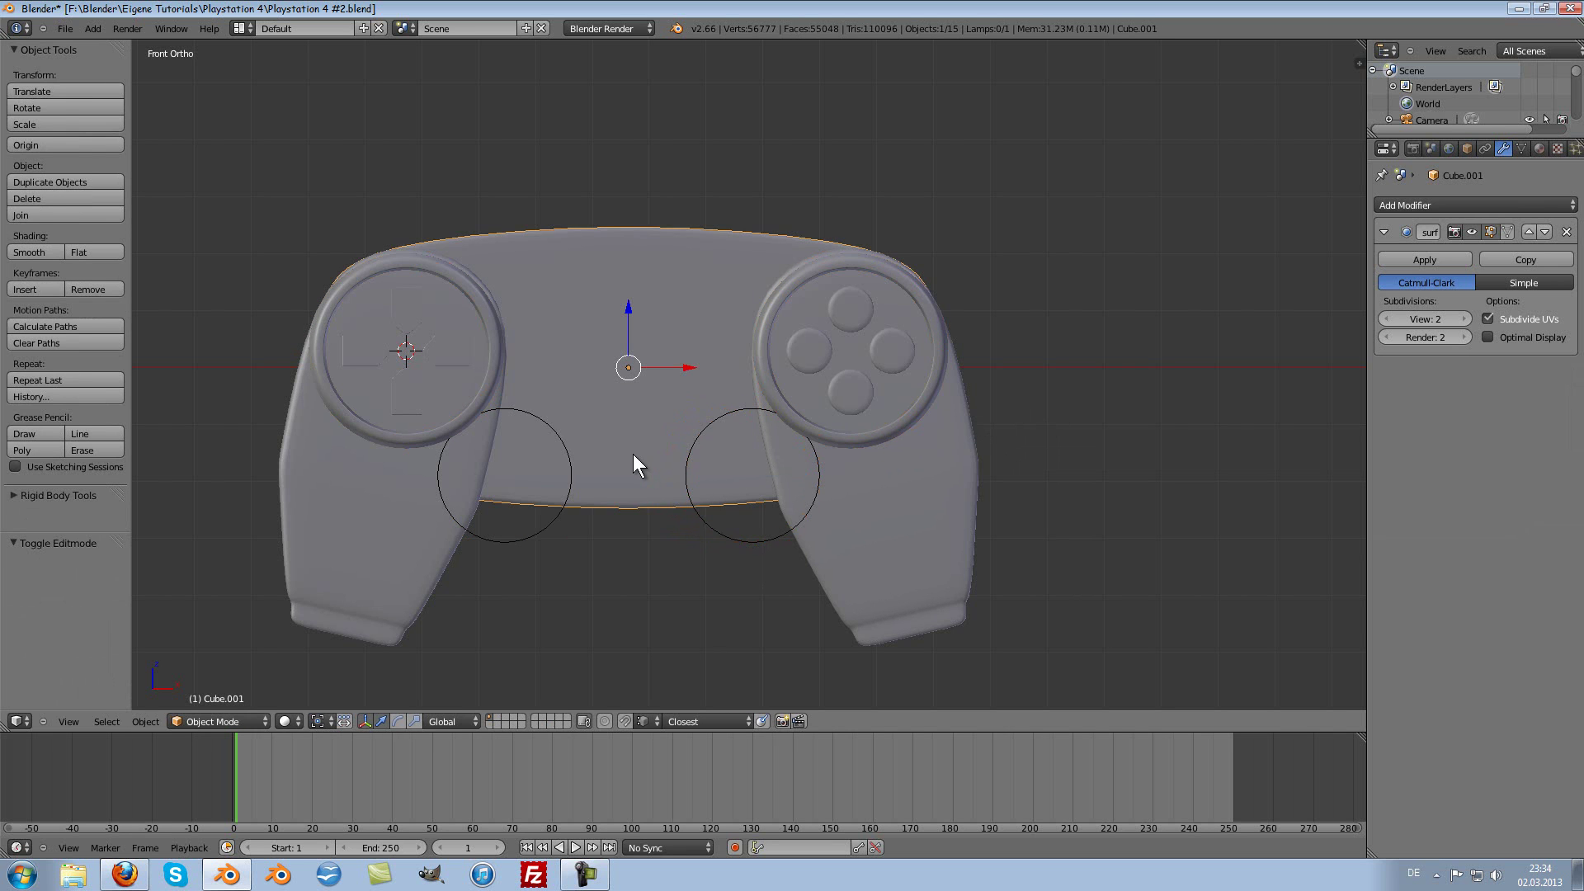
key("Tab")
key("a")
key("c")
mouse_move(354, 477)
left_mouse_down()
mouse_move(343, 459)
mouse_move(470, 464)
mouse_move(751, 503)
left_mouse_up()
left_click_drag(905, 467, 924, 458)
key("Escape")
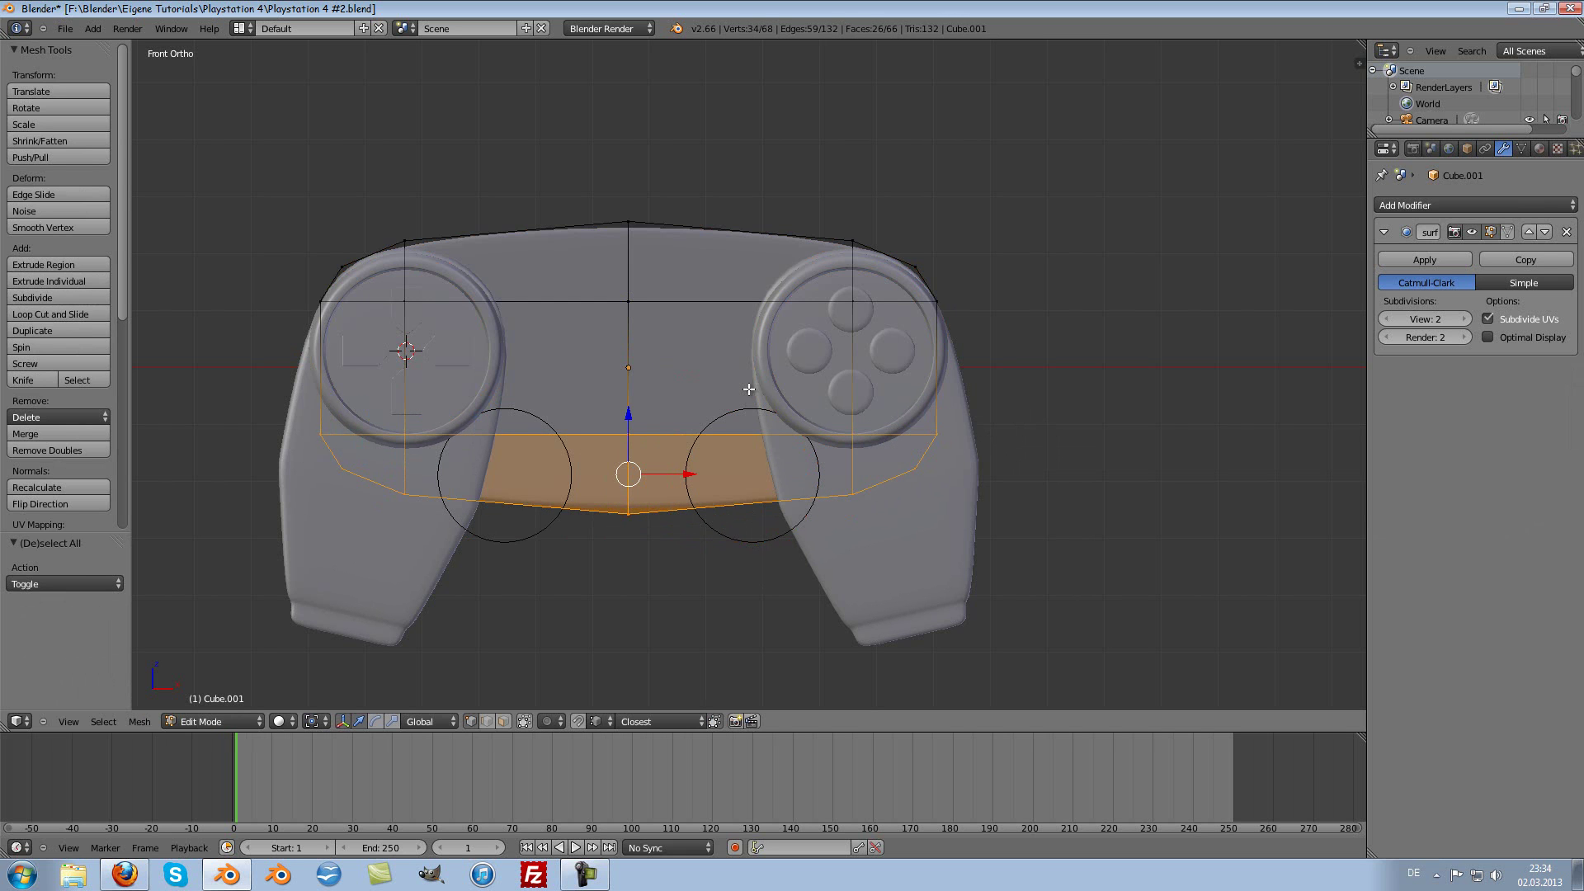
Step: Raise the selected lower faces slightly along Z, to about 0.03335, and return to Object Mode
left_click_drag(628, 414, 627, 396)
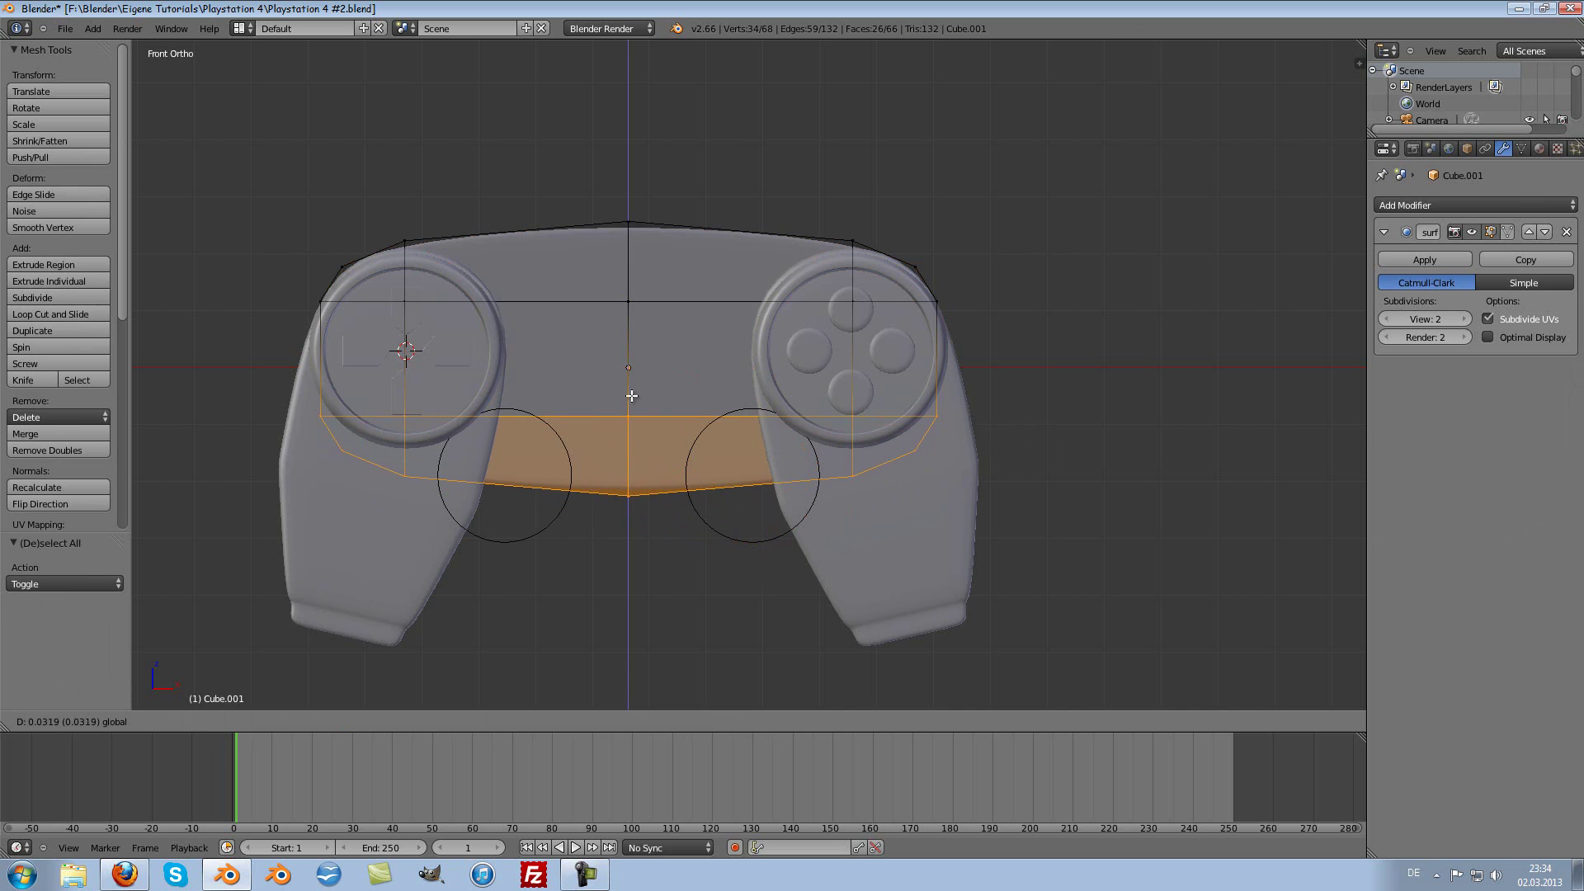
middle_click(628, 411)
key("Escape")
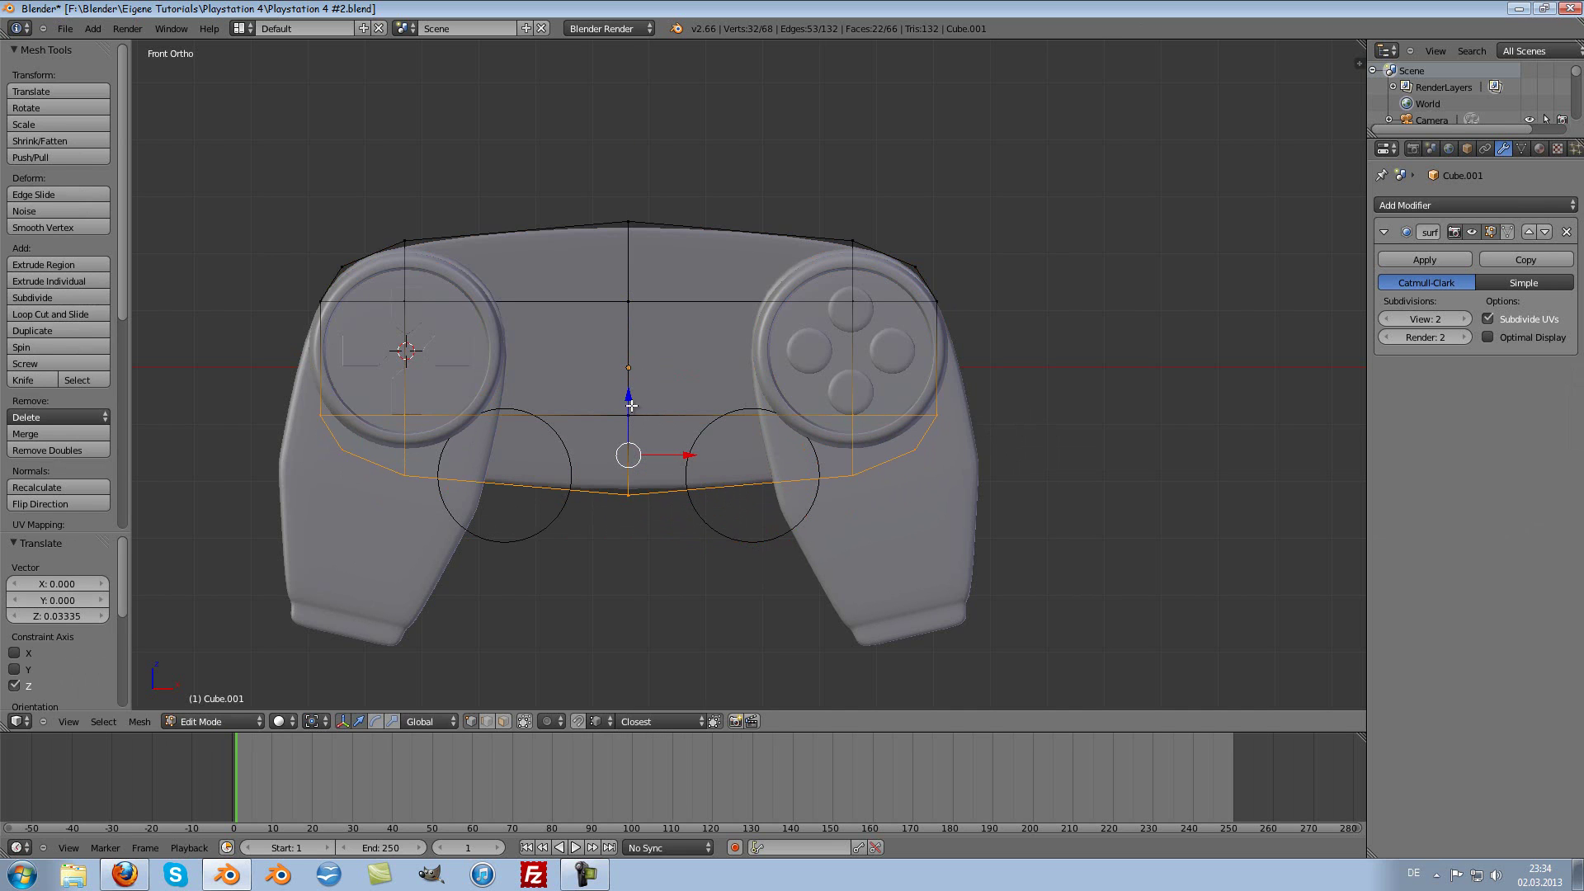
left_click_drag(631, 405, 631, 390)
left_click(630, 389)
key("Tab")
Step: Select Circle.005 and move its vertices up slightly in Edit Mode
right_click(735, 532)
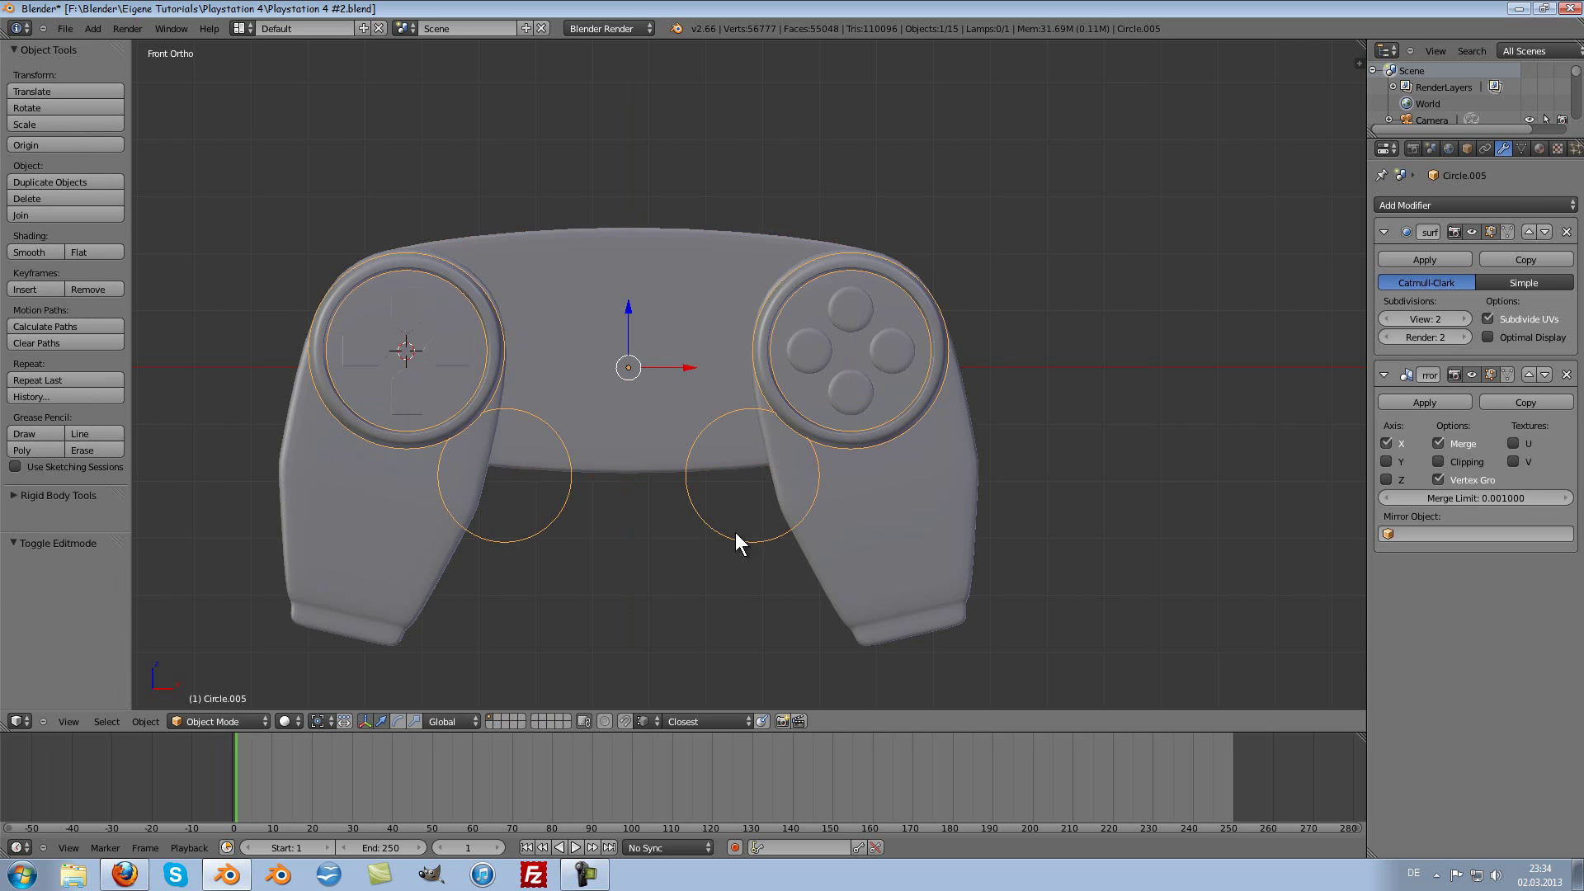
scroll(743, 528, "up", 3)
scroll(792, 487, "down", 1, "shift")
scroll(833, 429, "down", 4, "shift")
key("Tab")
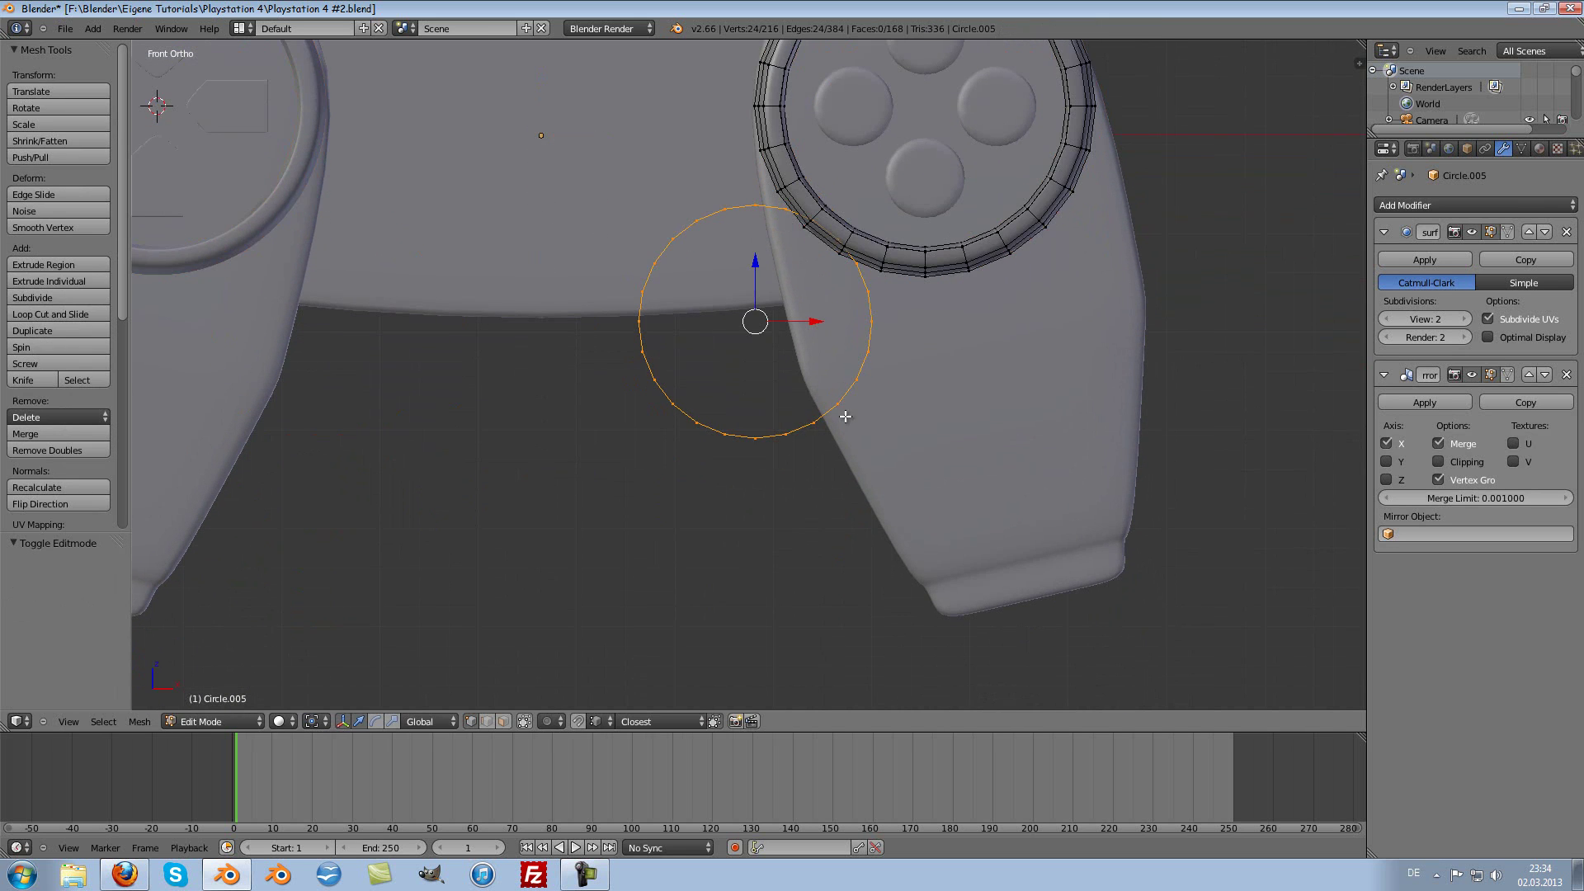
scroll(846, 416, "up", 1)
key("g")
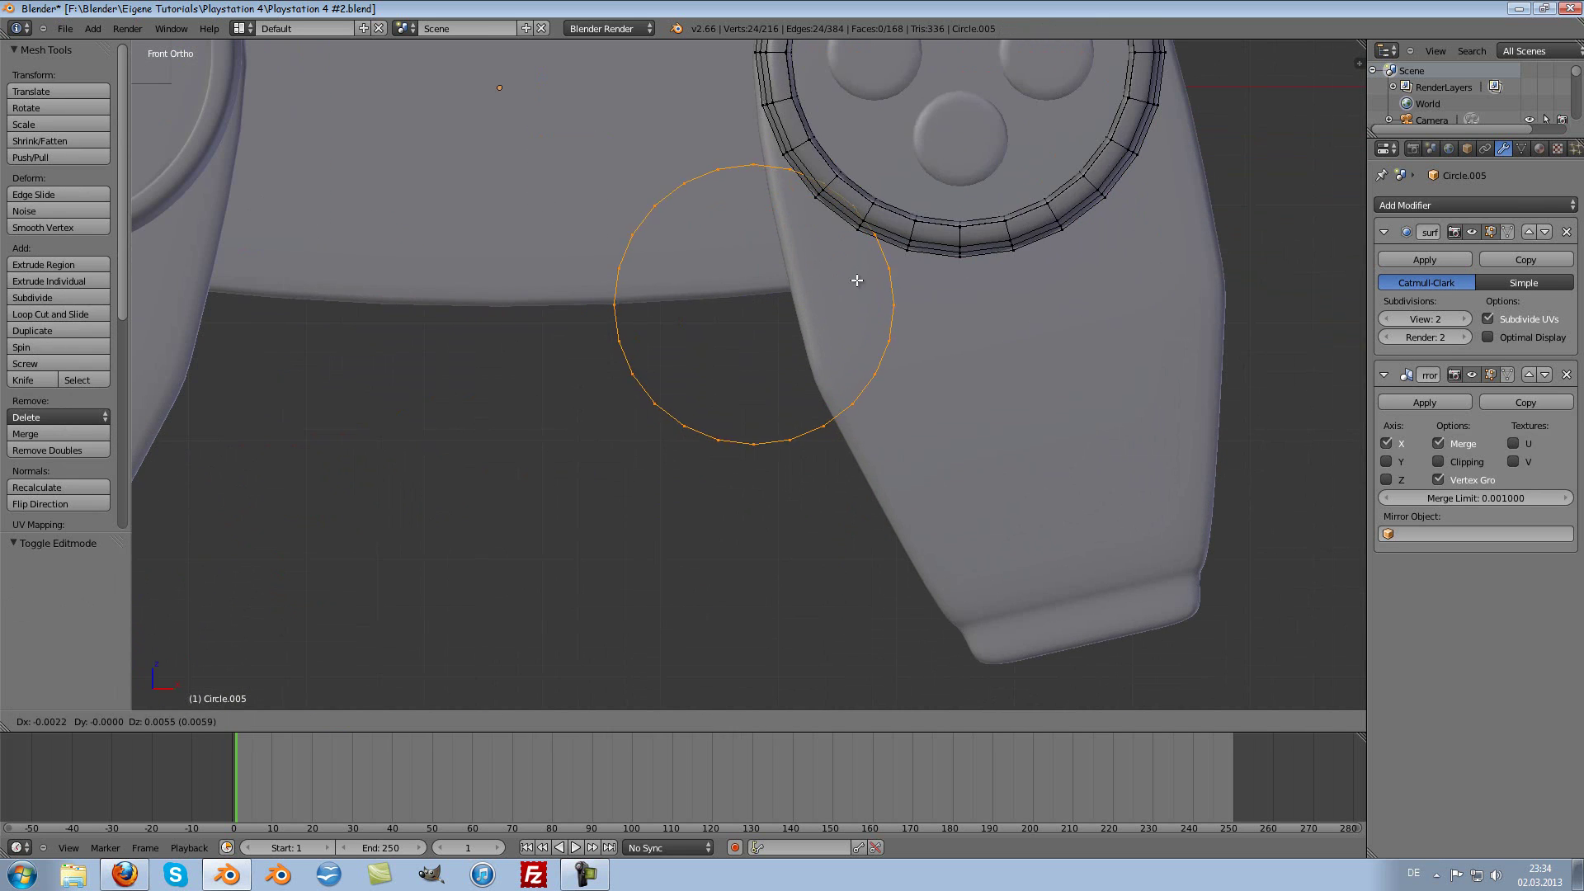
left_click(856, 250)
Step: Extrude the circle along Y into a deep ring band
mouse_move(1014, 491)
middle_mouse_down()
mouse_move(1038, 549)
mouse_move(1061, 548)
mouse_move(1067, 427)
middle_mouse_up()
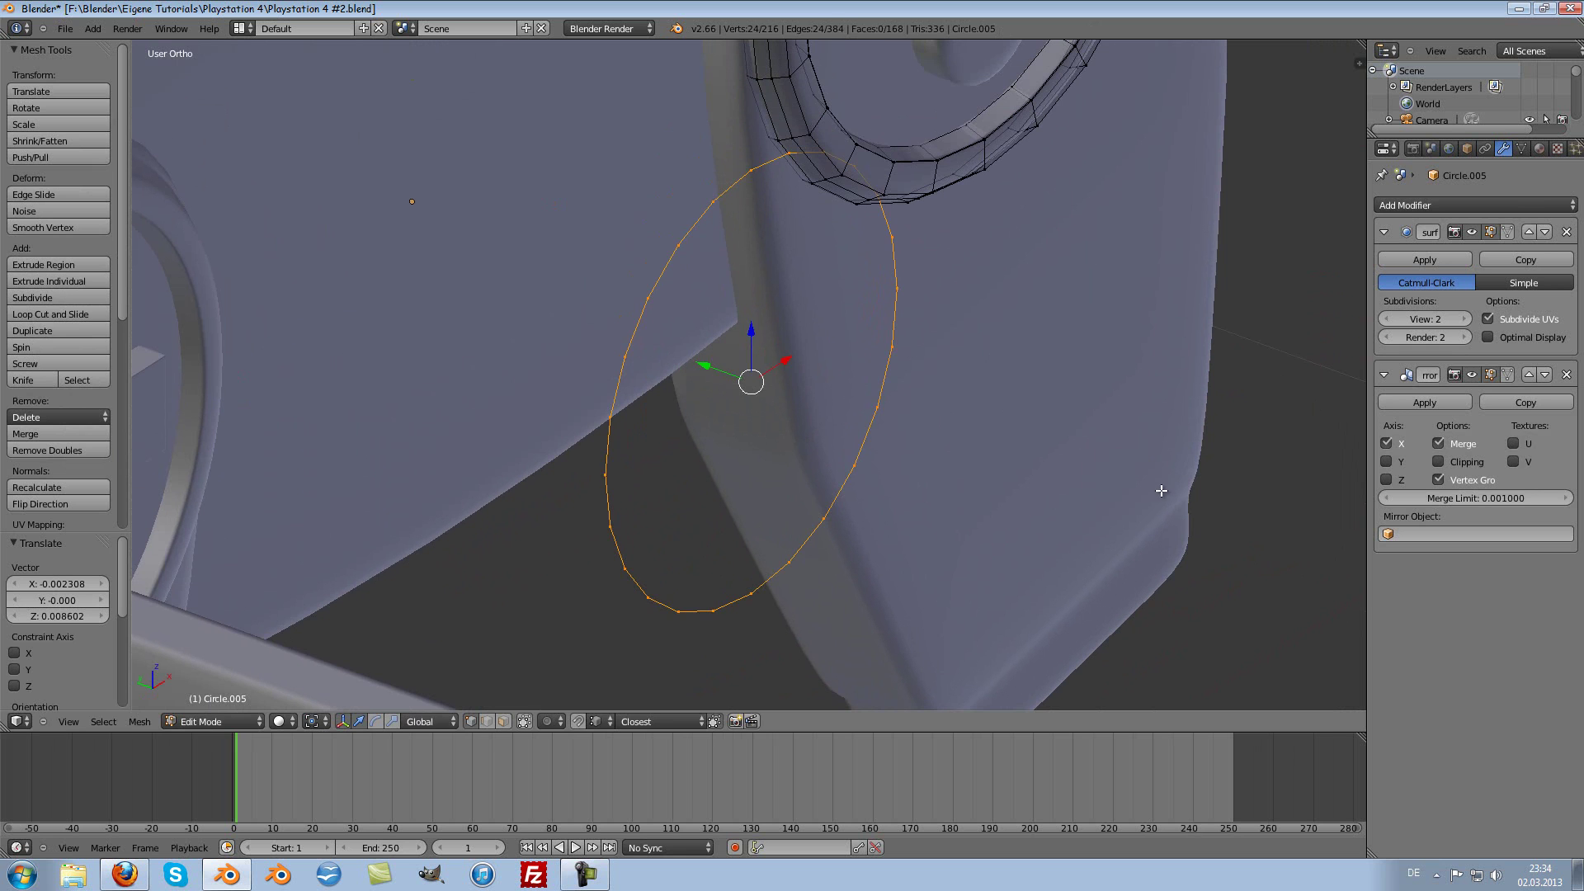
key("e")
key("y")
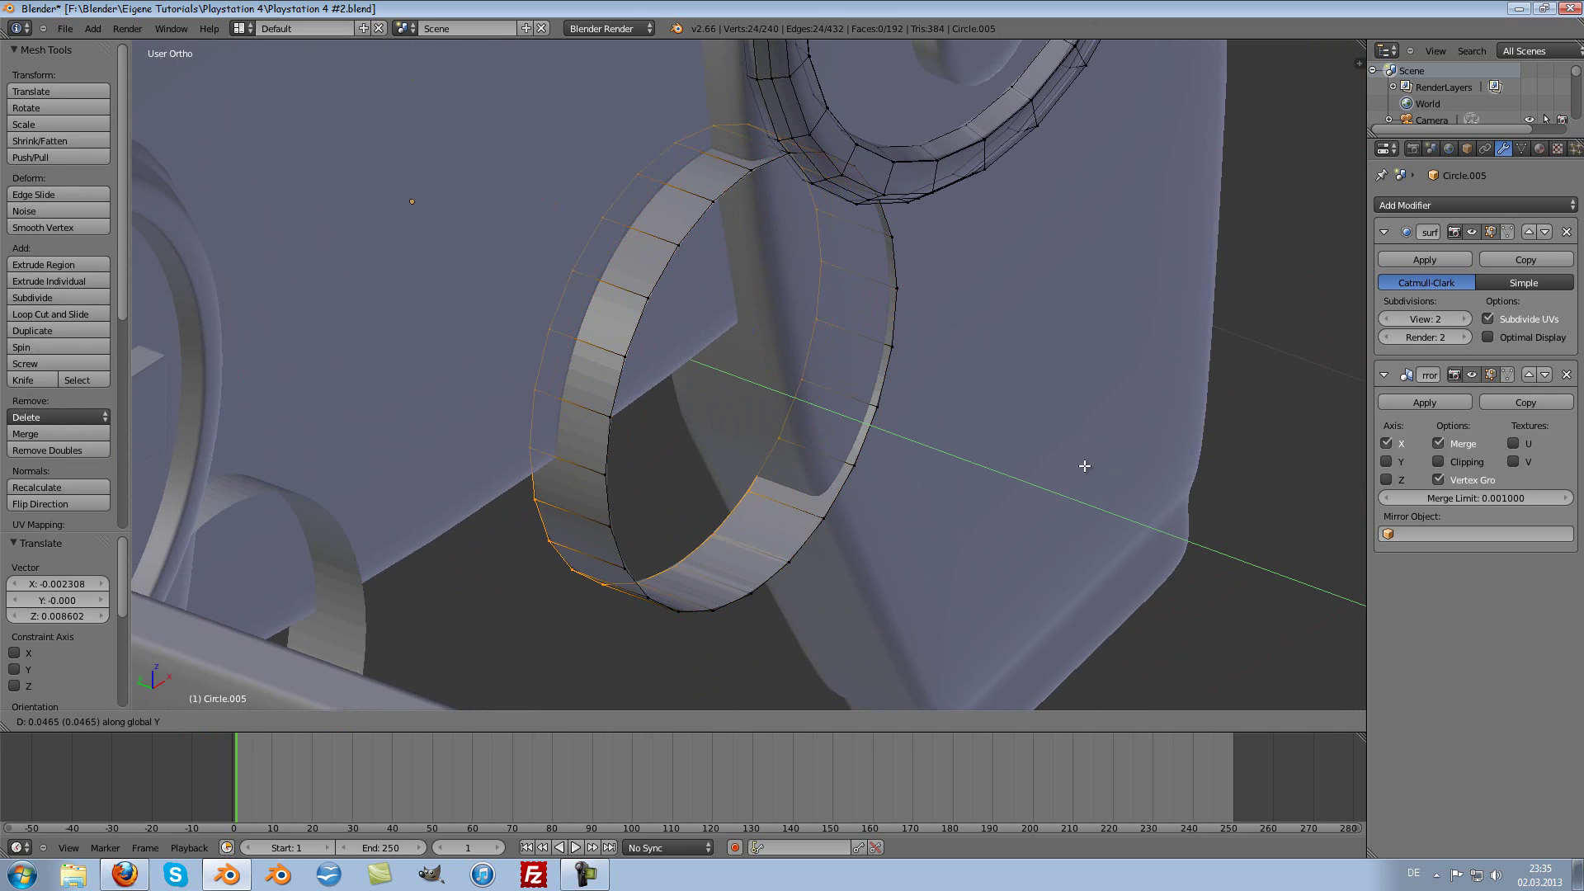
left_click(1079, 462)
Step: Extrude the band's front edge, scale it inward, and merge it at centre into a closed cap
key("e")
key("s")
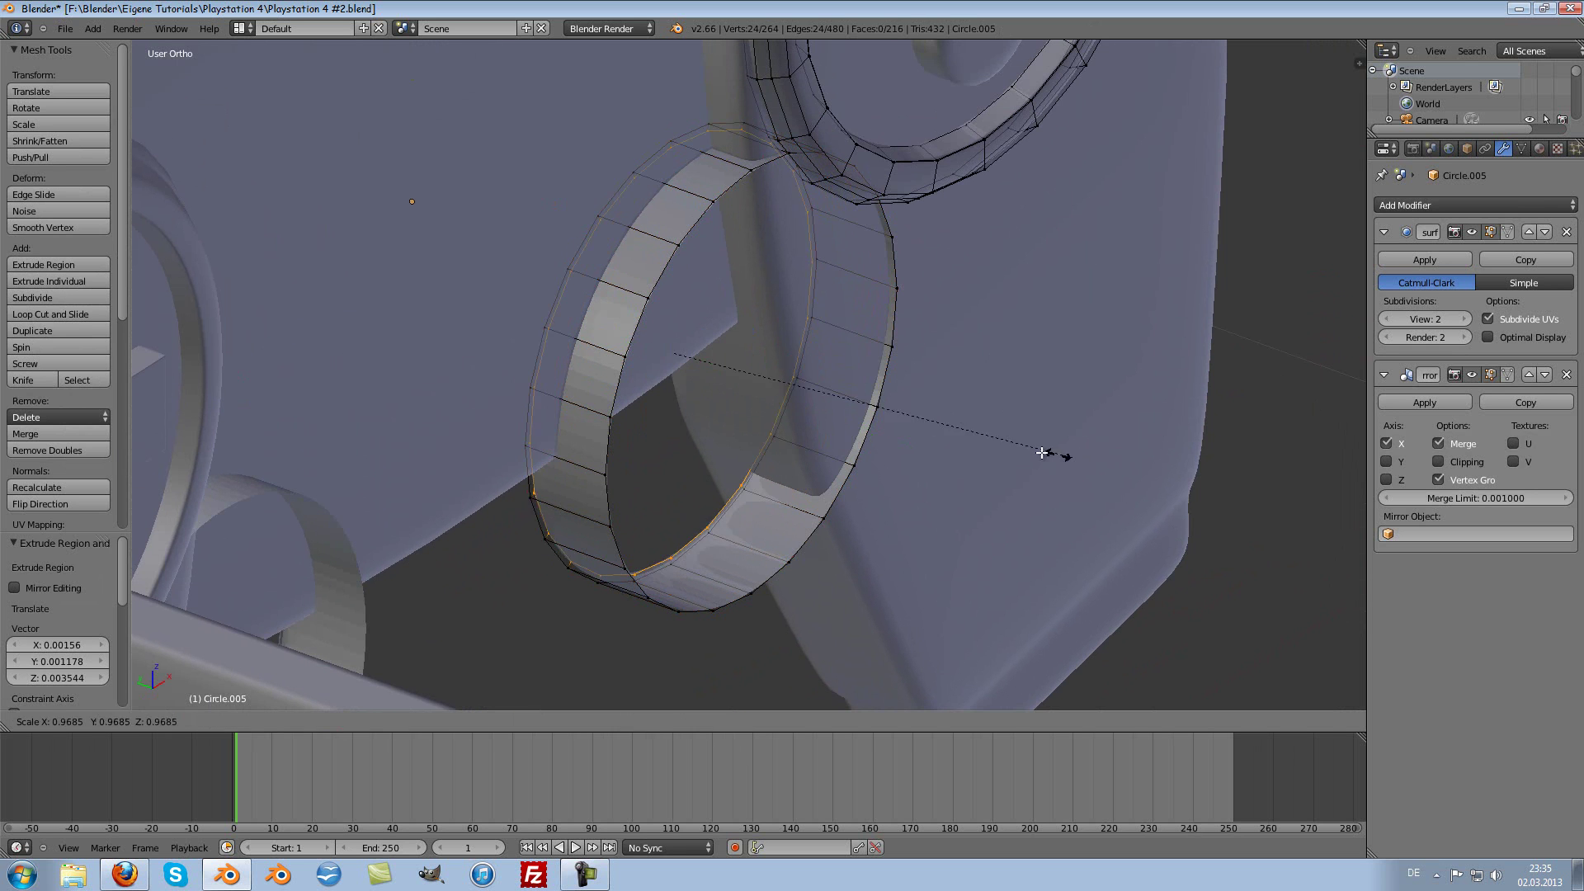
type(".5")
key("Return")
key("ctrl+z")
key("s")
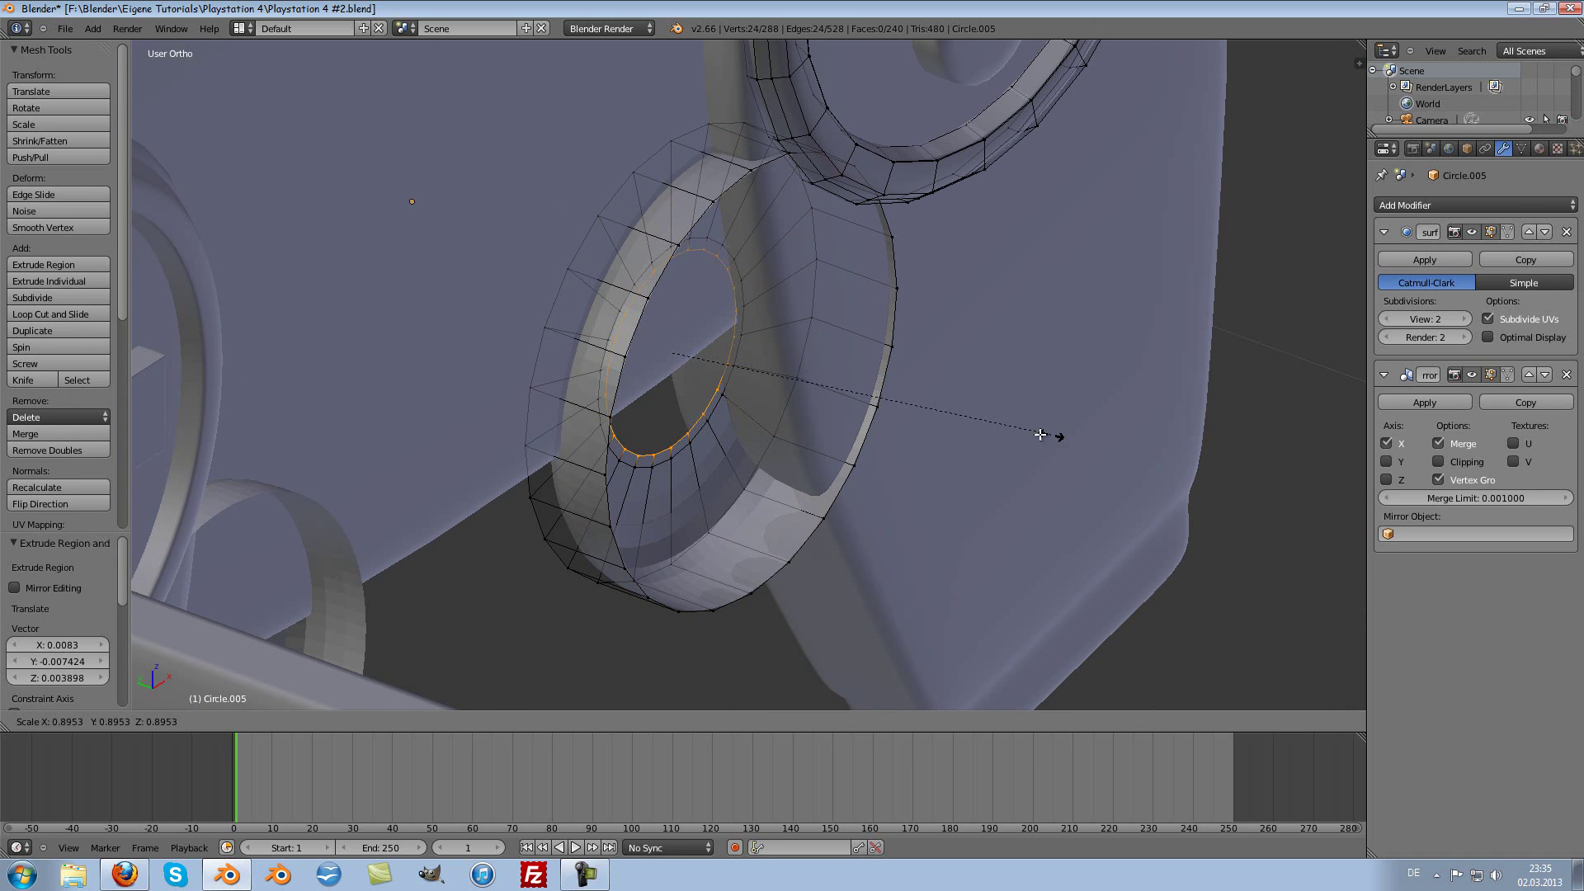
left_click(1000, 431)
key("w")
left_click(1003, 431)
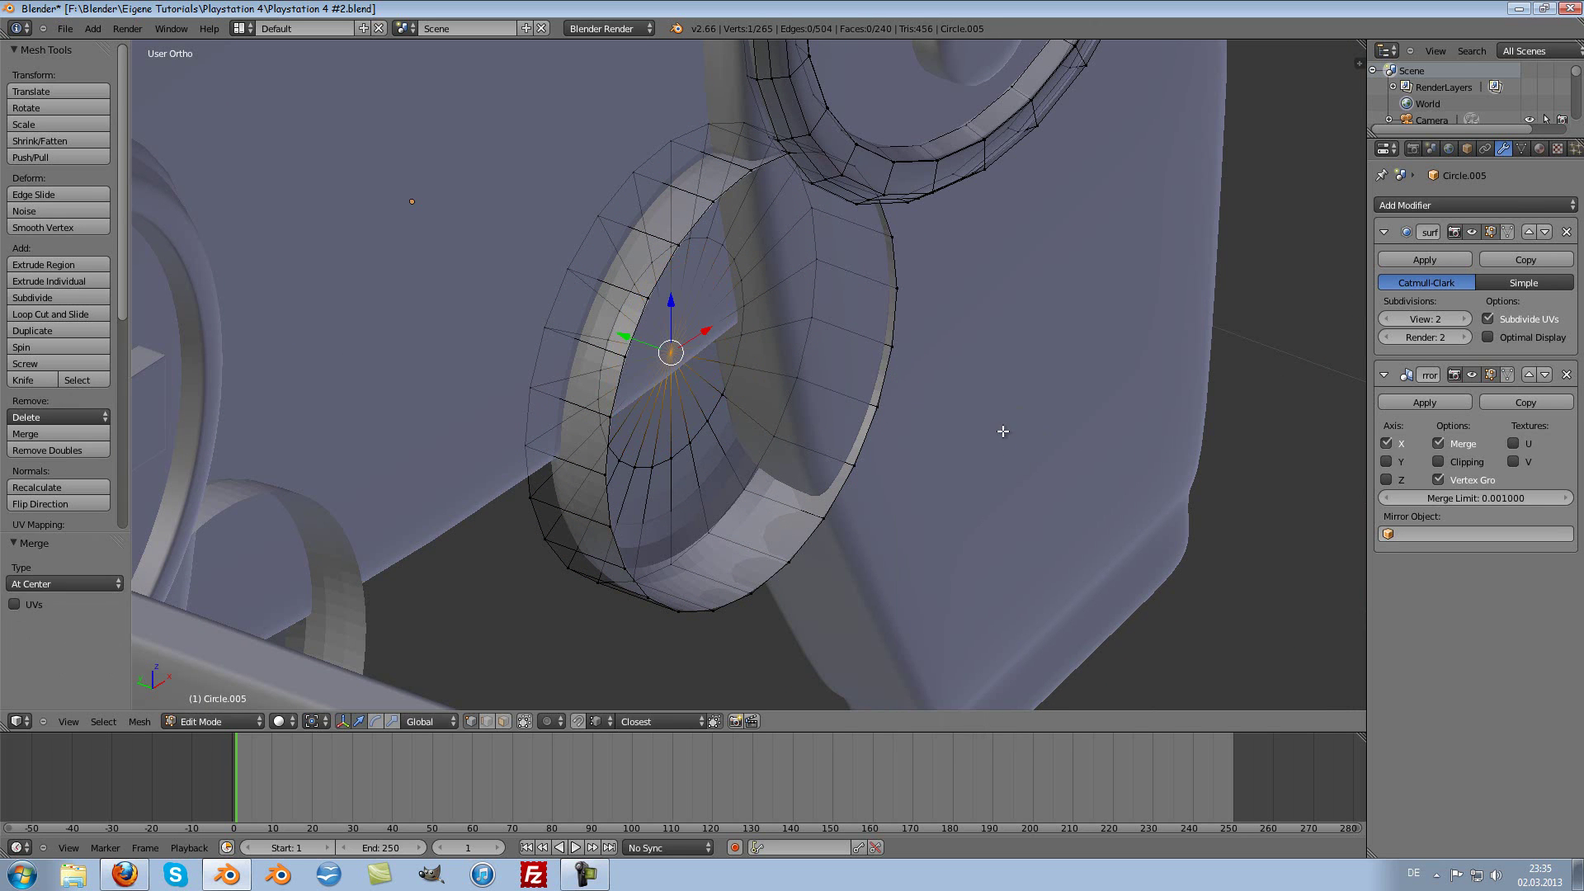
Step: Slide an edge loop along the ring to adjust the rim thickness, then preview in Object Mode
key("Tab")
mouse_move(1007, 439)
middle_mouse_down()
mouse_move(809, 414)
mouse_move(860, 430)
mouse_move(810, 432)
mouse_move(740, 477)
mouse_move(587, 427)
middle_mouse_up()
key("Tab")
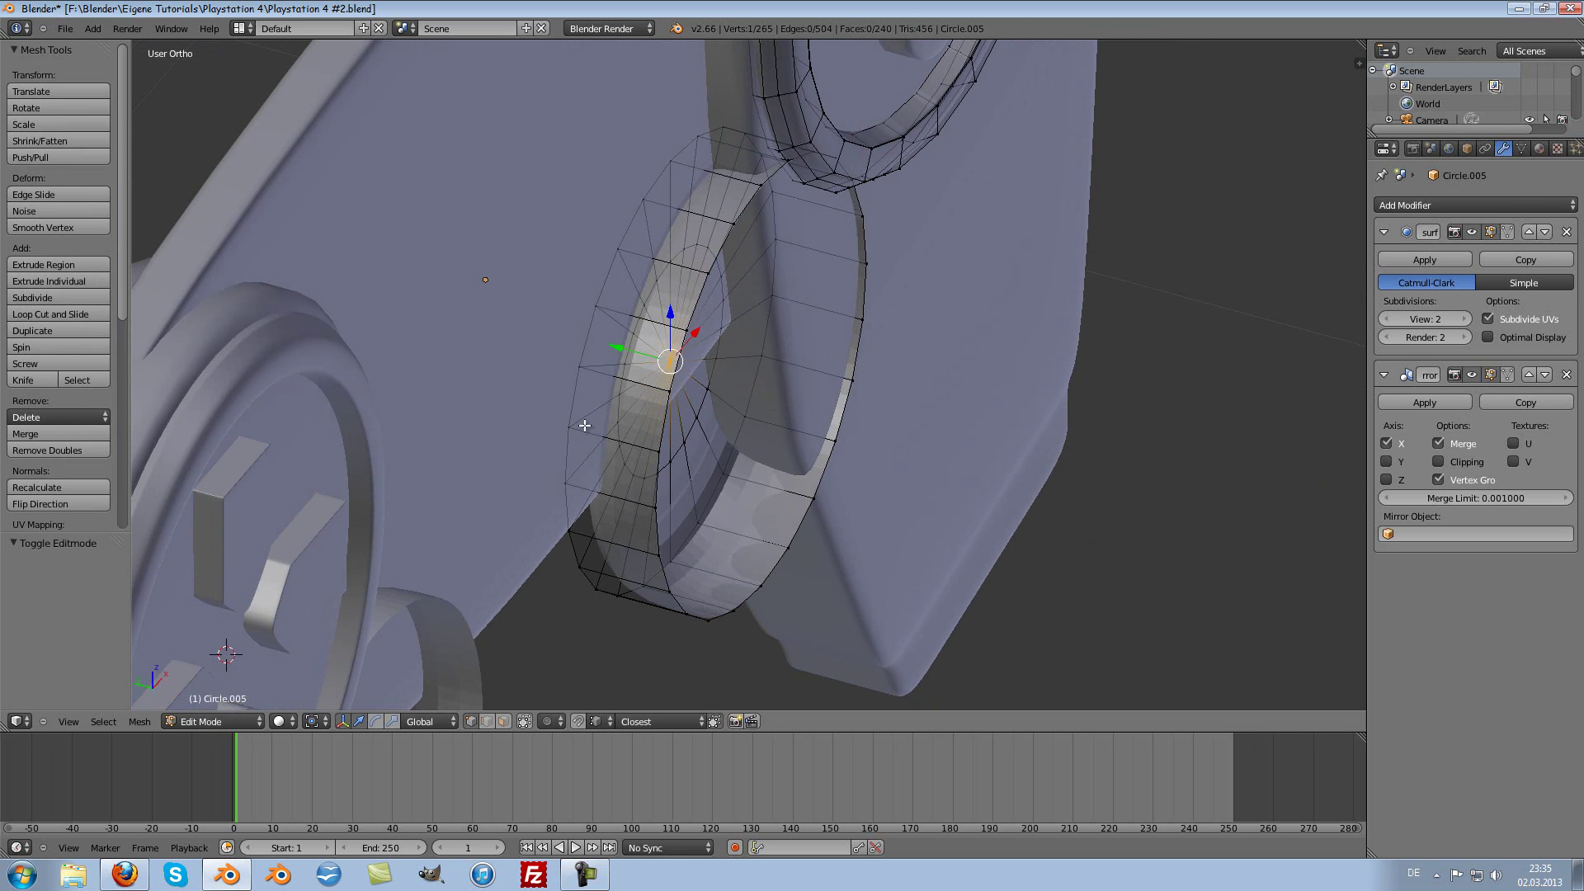
key("g")
key("g")
left_click(660, 398)
key("Tab")
mouse_move(661, 398)
middle_mouse_down()
mouse_move(800, 464)
mouse_move(782, 477)
middle_mouse_up()
Step: Extrude the ring's inner rim loop, scale it to 0.75, then extrude it along Y into a recess
scroll(782, 477, "up", 2)
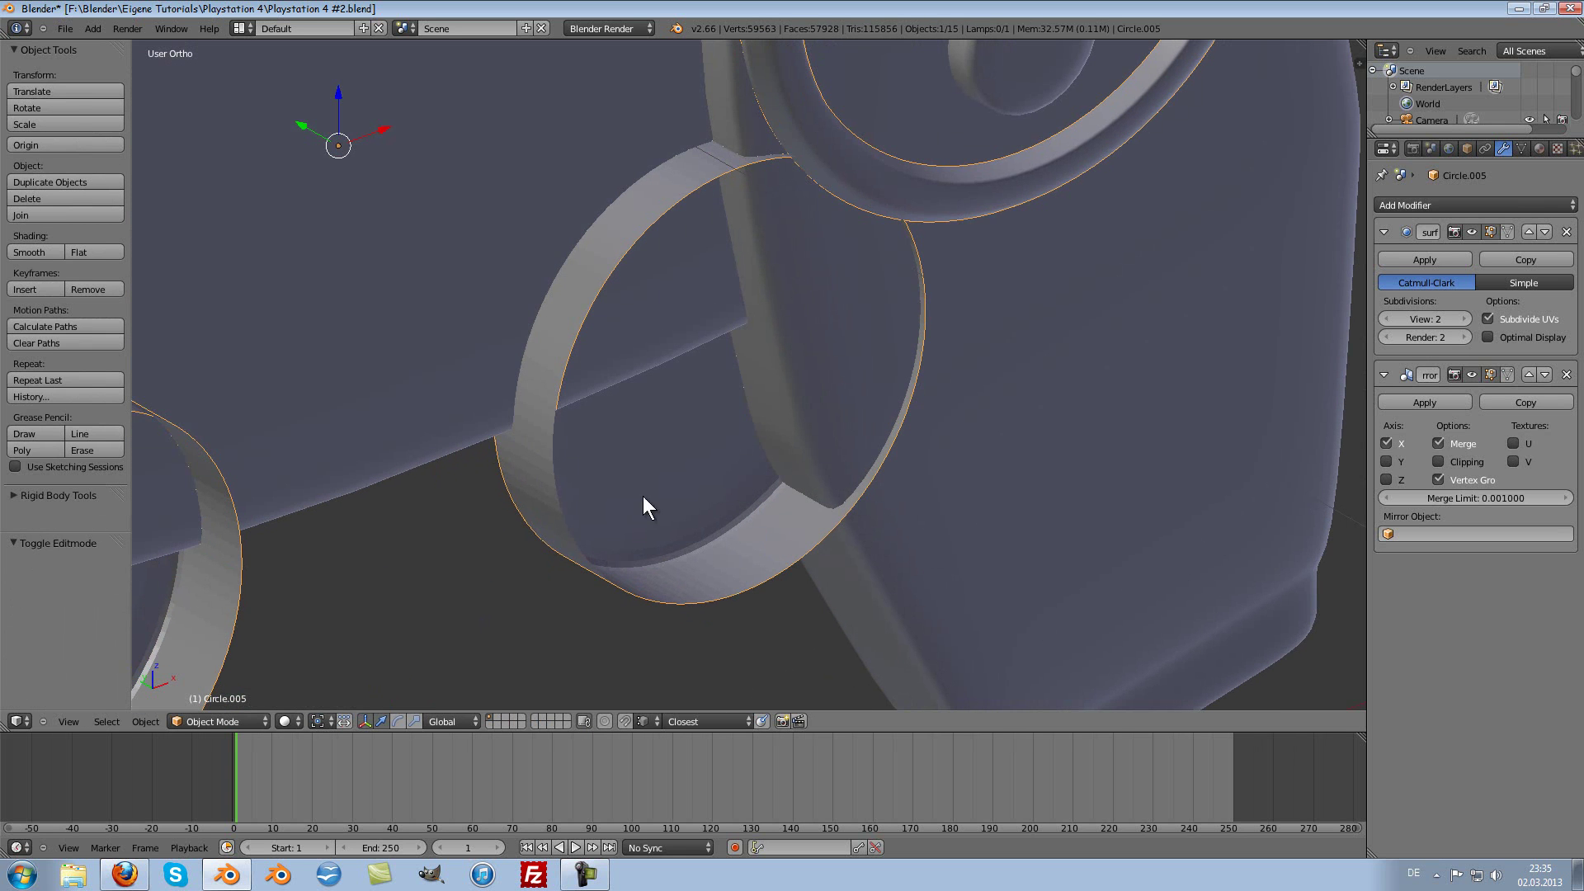
key("Tab")
right_click(554, 468, "alt")
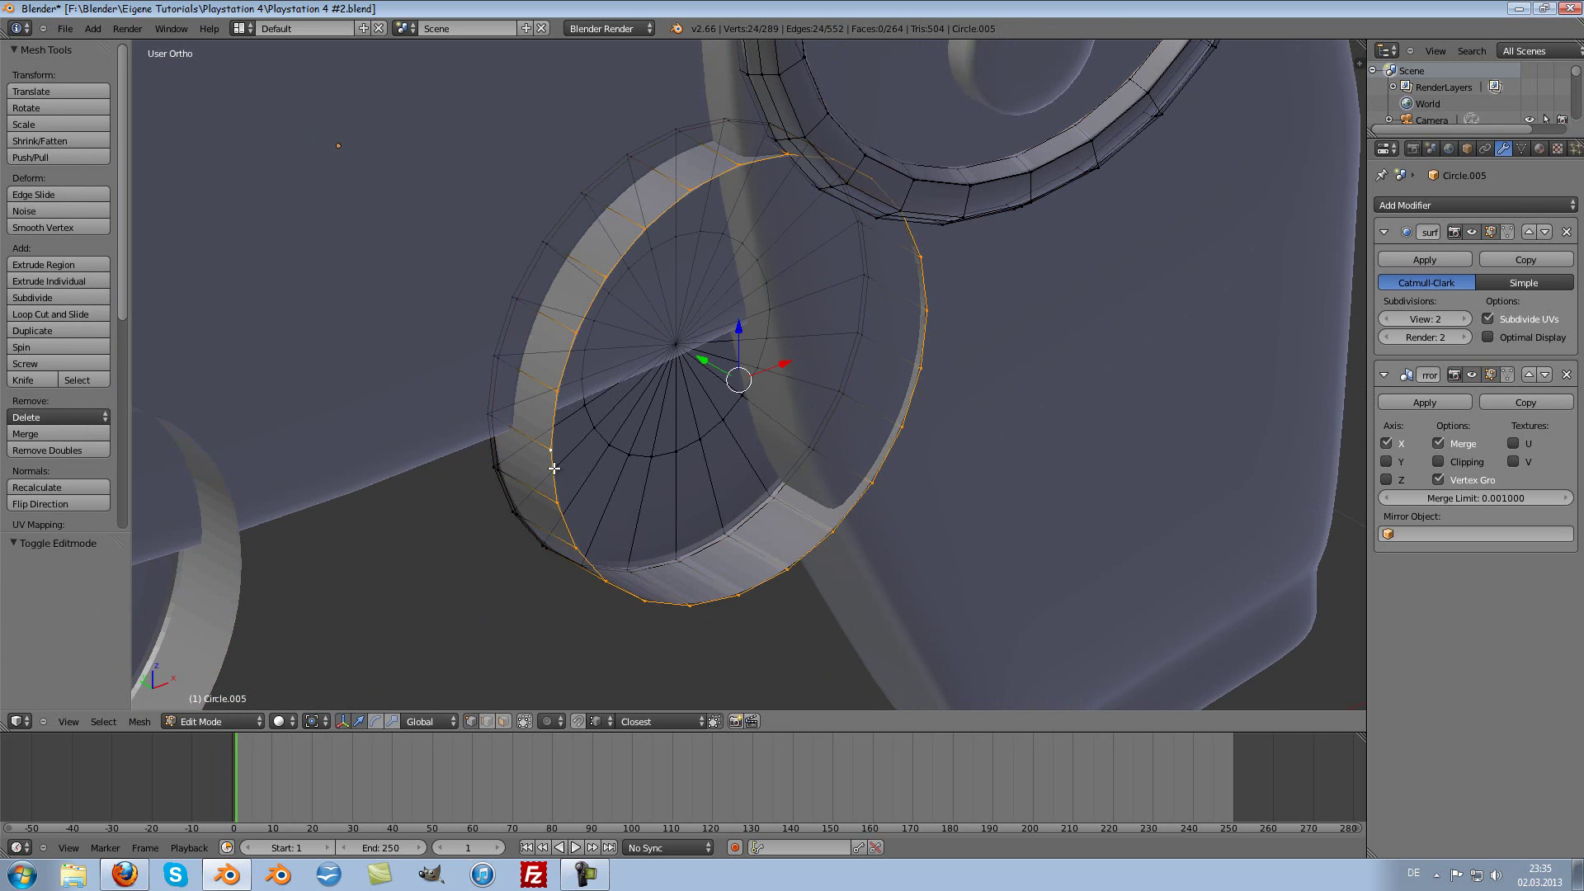
key("e")
left_click(990, 441)
type("s")
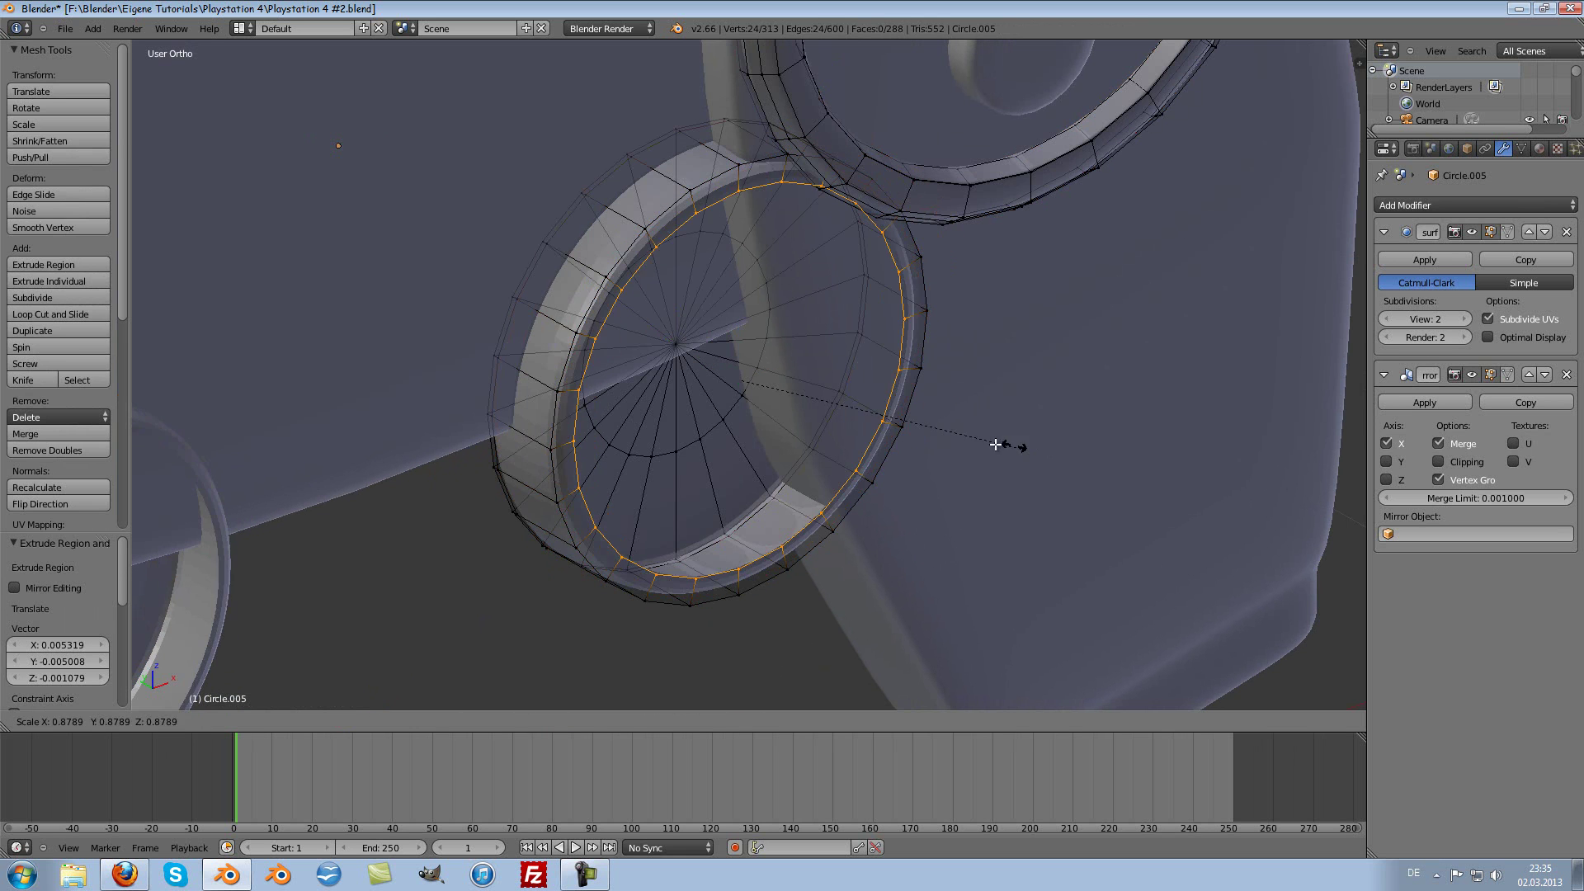
type("0.75")
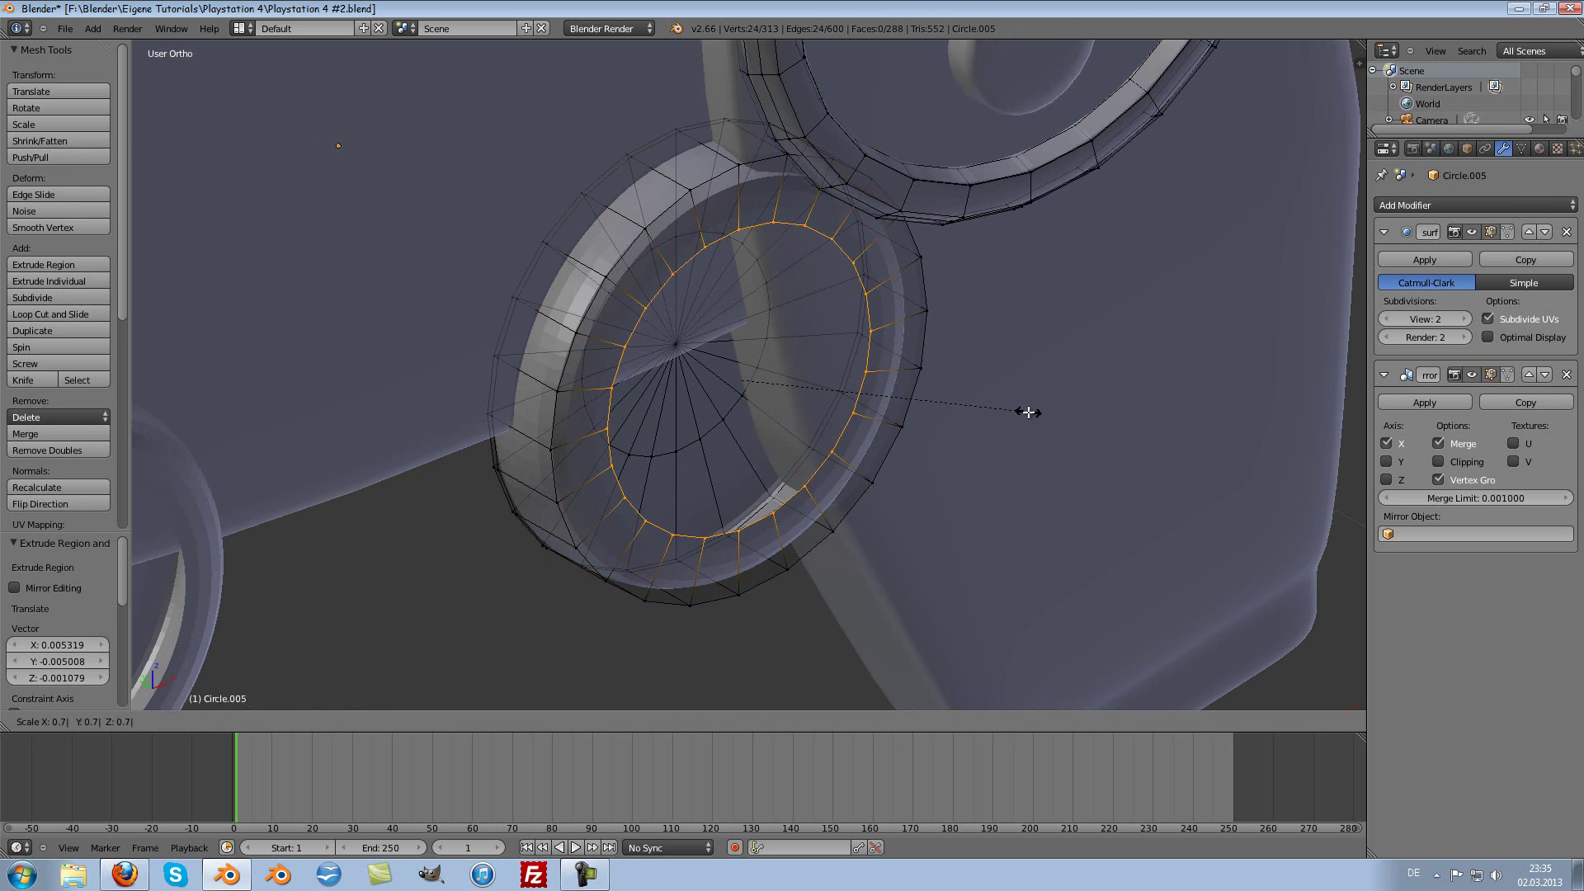
key("Return")
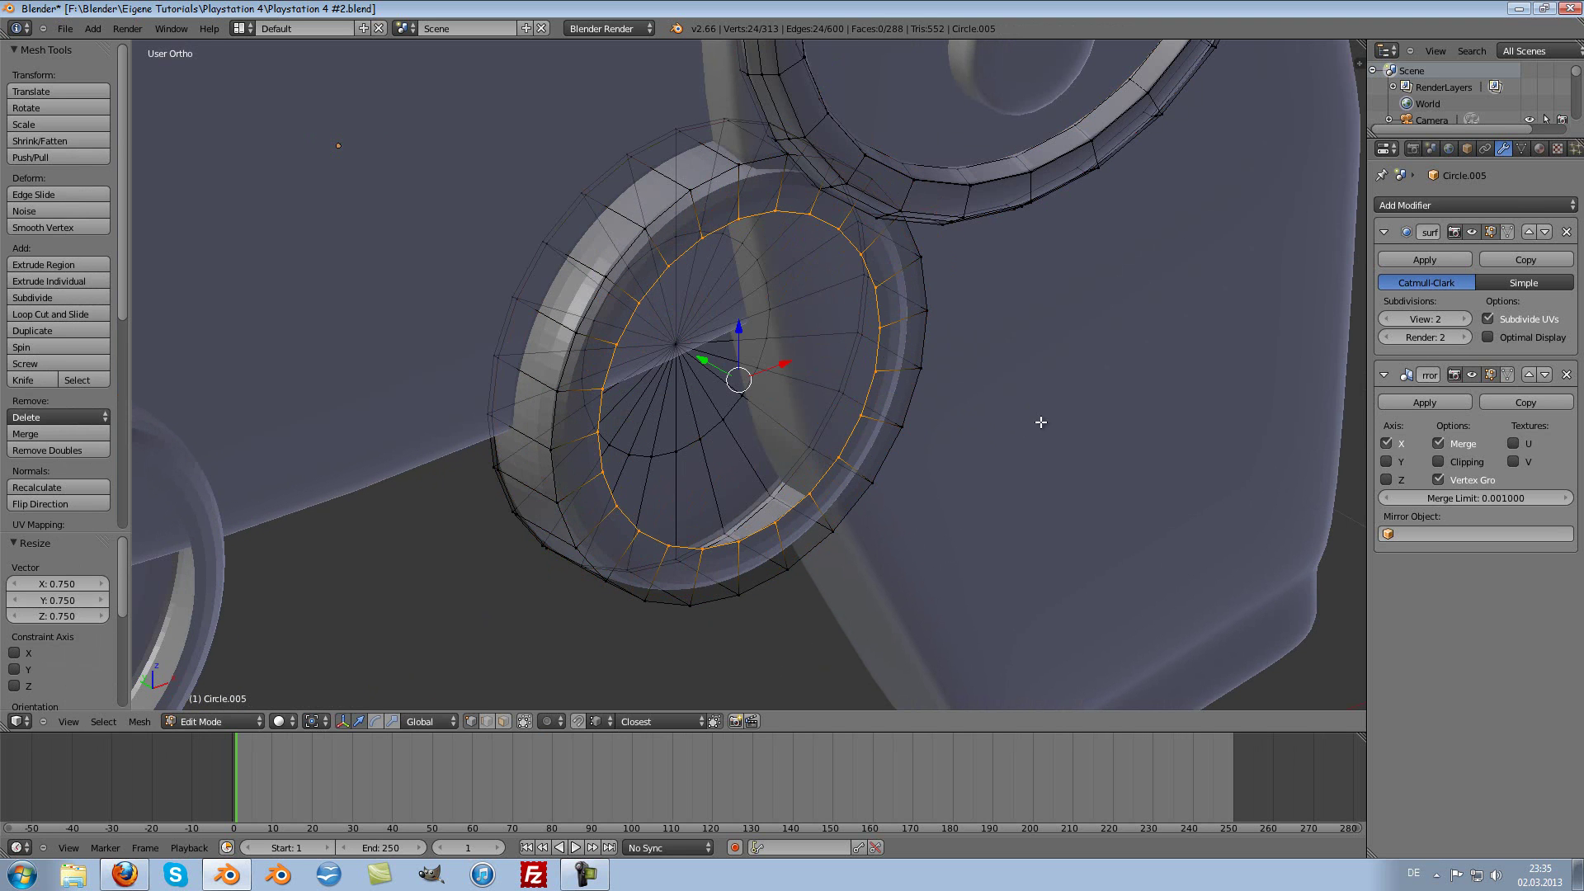
key("e")
key("y")
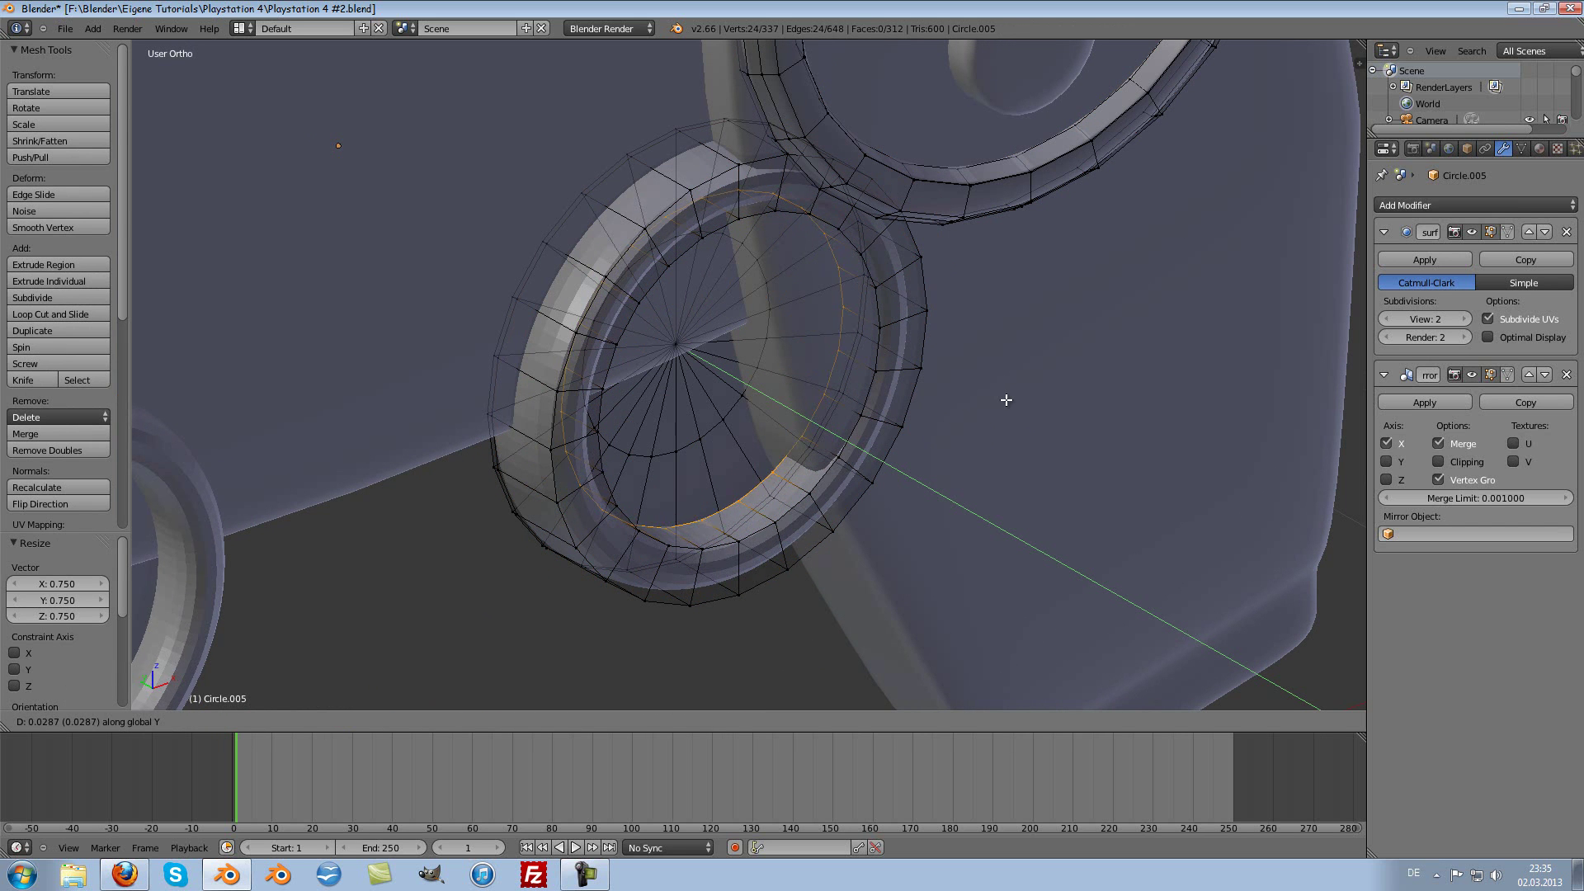
left_click(991, 398)
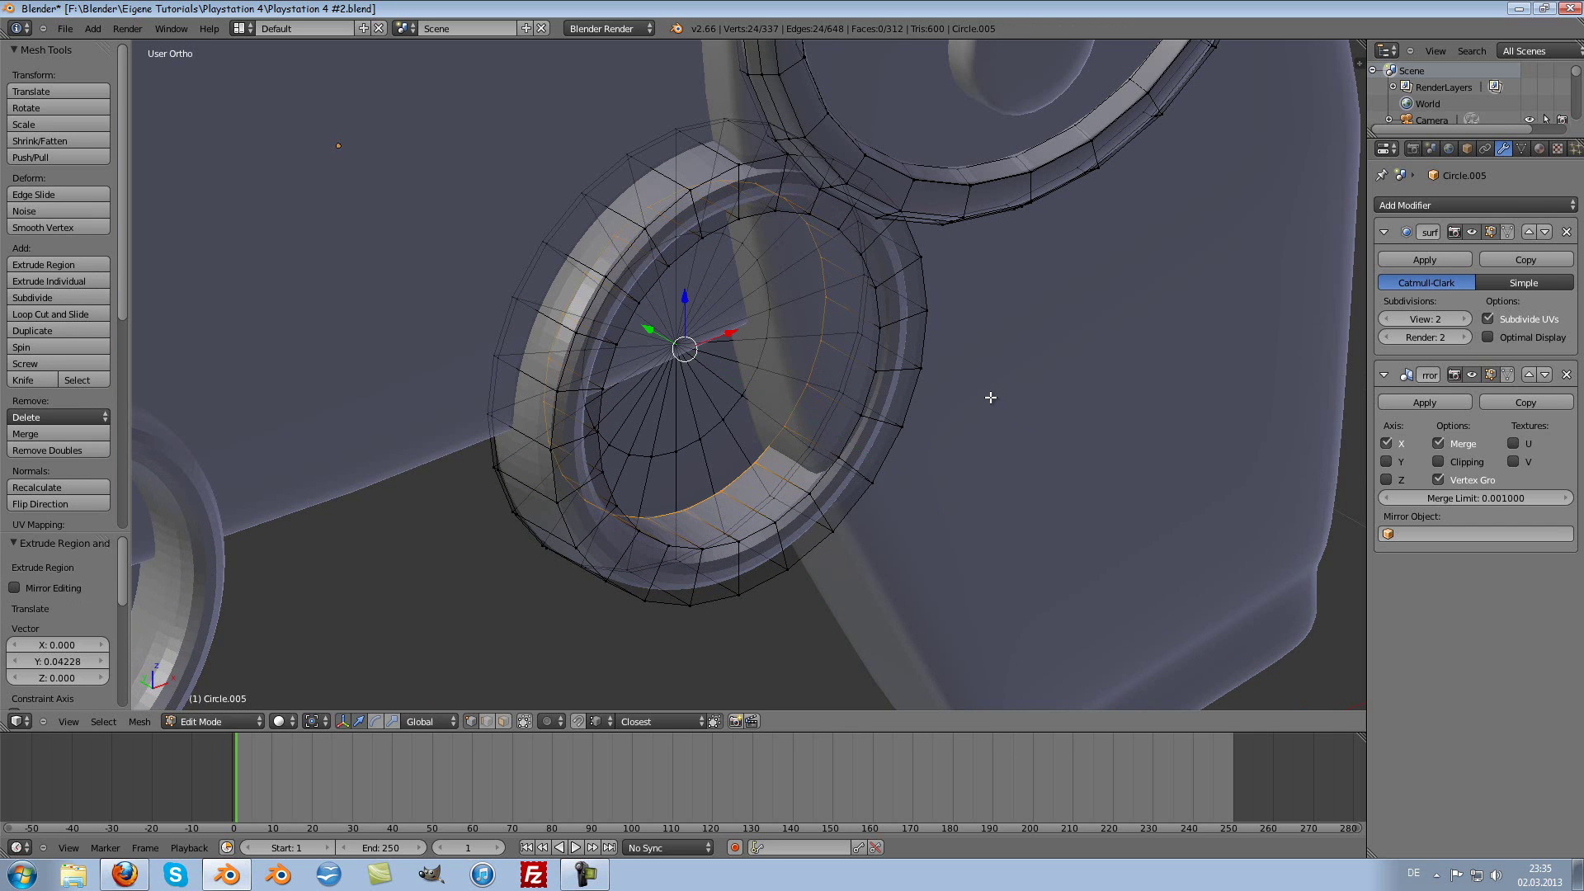
Step: Add a loop cut around the ring, slid toward one edge
mouse_move(1030, 429)
middle_mouse_down()
mouse_move(1012, 469)
mouse_move(849, 474)
middle_mouse_up()
key("Tab")
scroll(848, 473, "down", 2)
key("Tab")
middle_click_drag(750, 266, 595, 311)
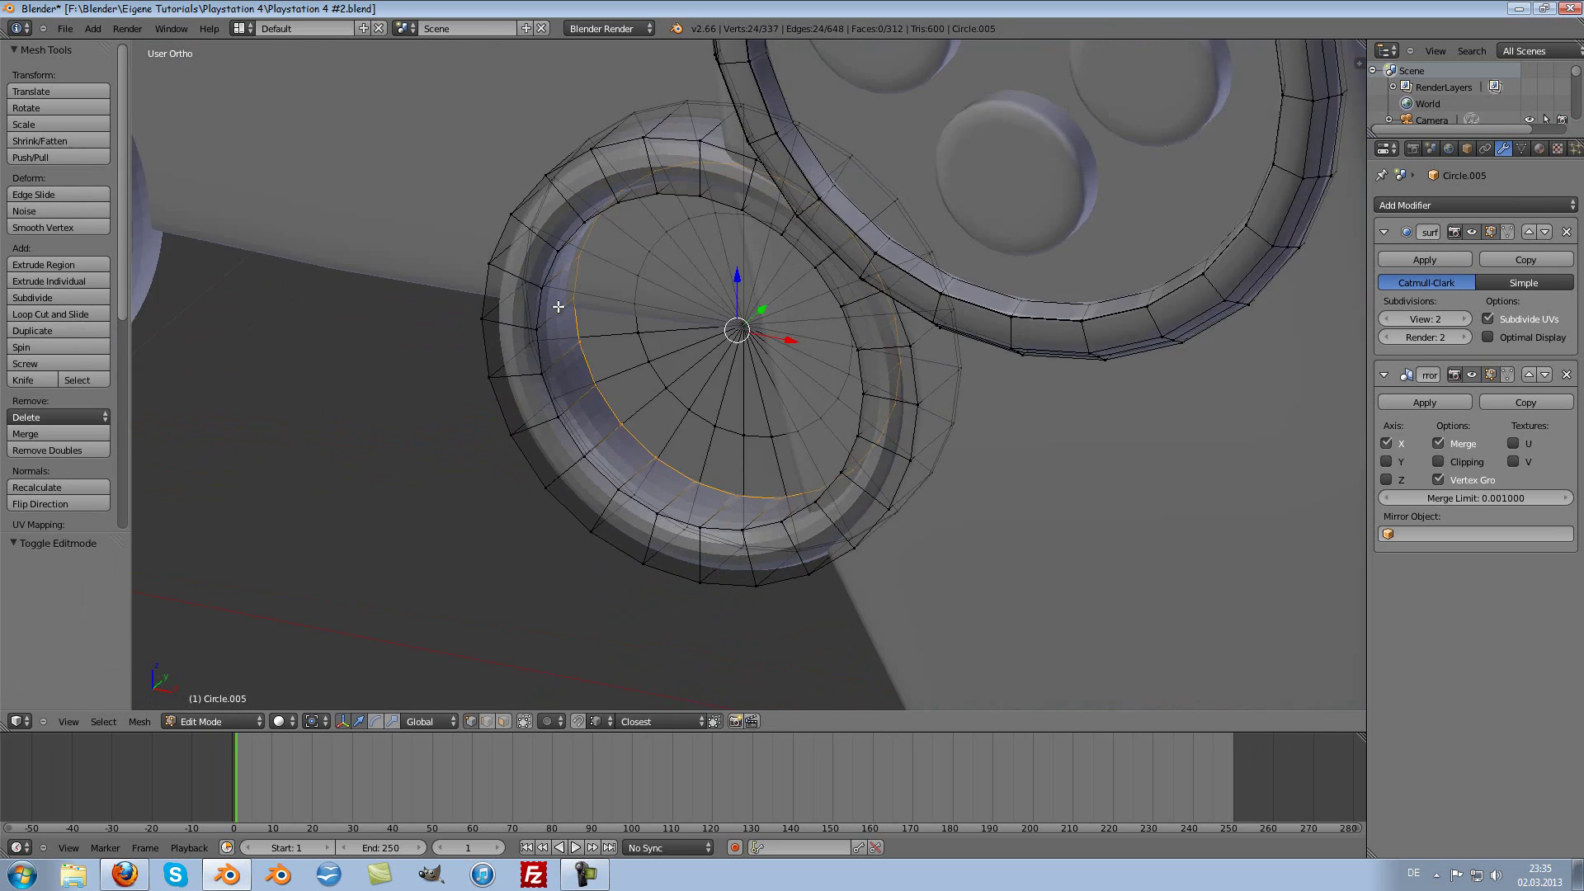
key("ctrl+r")
left_click(587, 297)
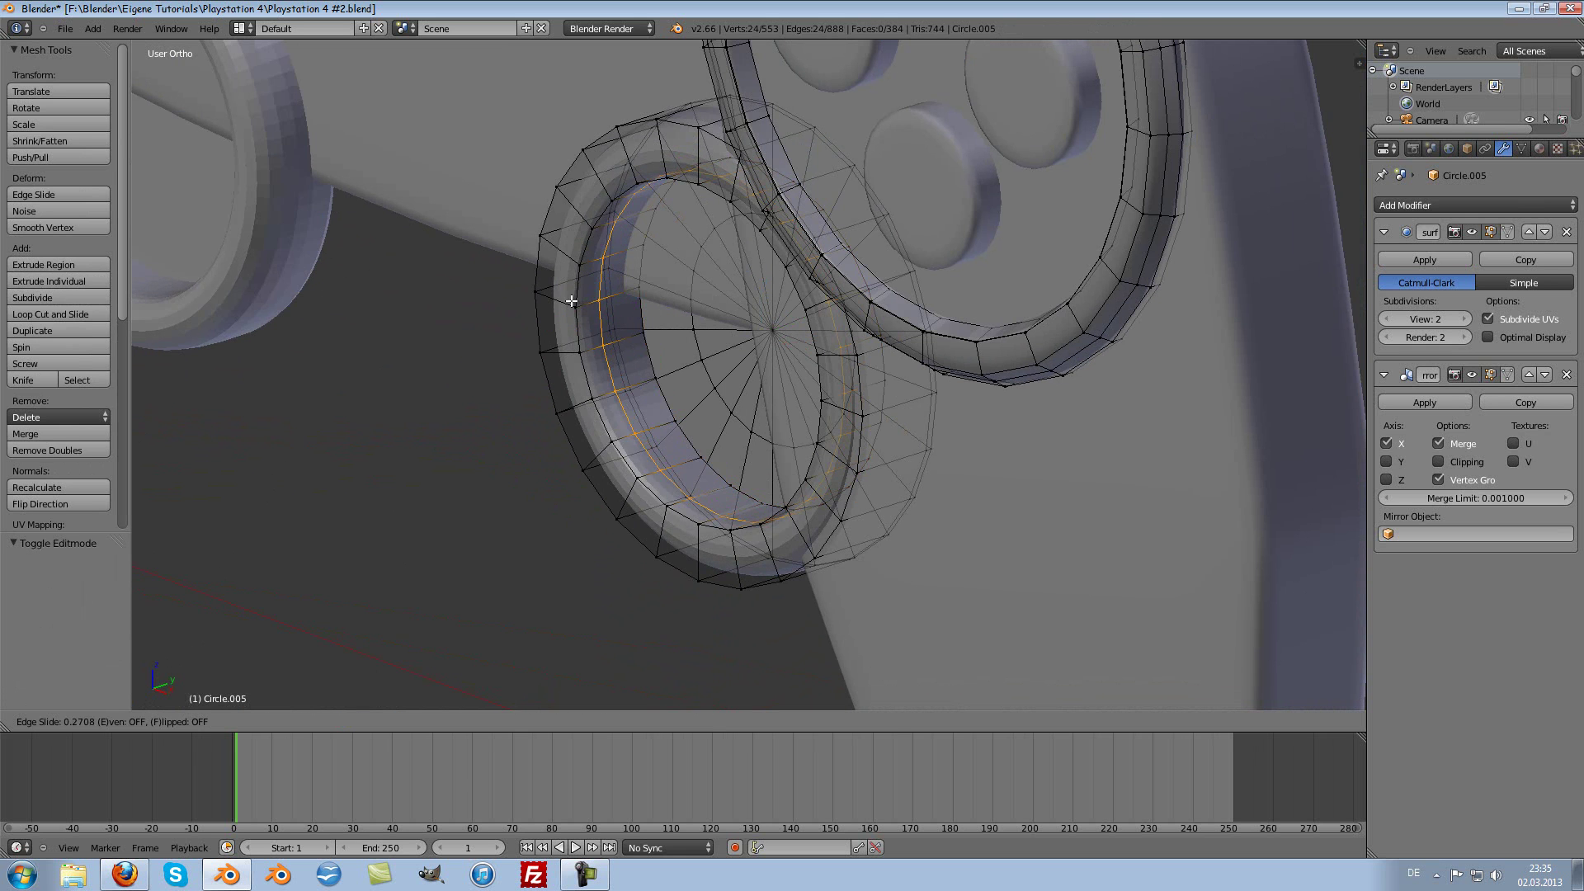
left_click(555, 304)
Step: Add a second loop cut near the ring's outer edge and return to Object Mode
middle_click_drag(567, 293, 606, 271)
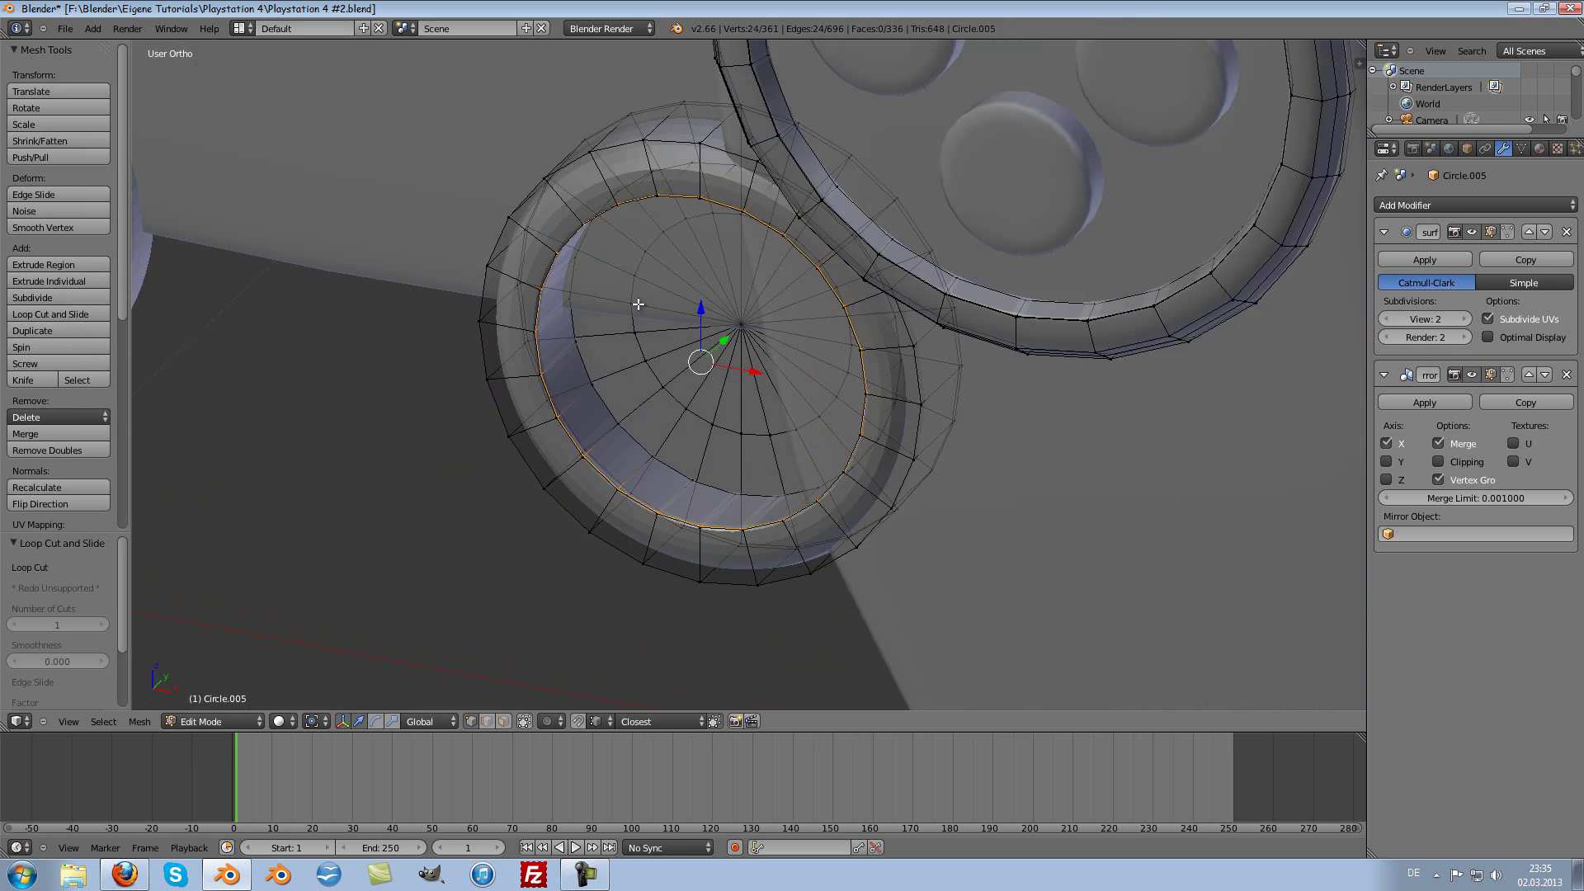
scroll(606, 272, "up", 1)
key("ctrl+r")
left_click(529, 231)
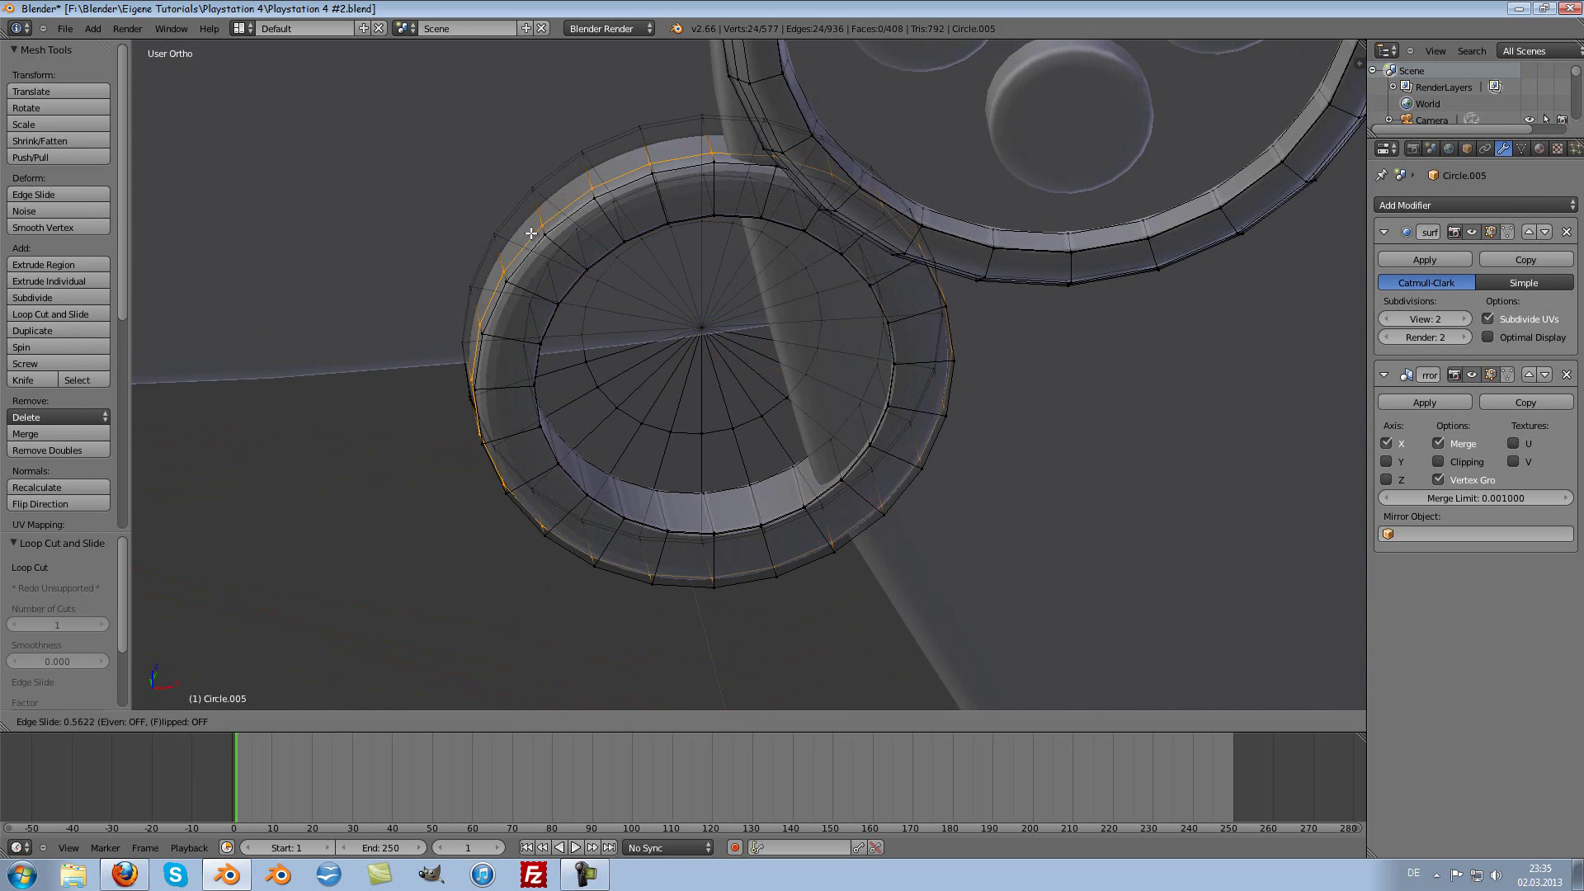
left_click(536, 262)
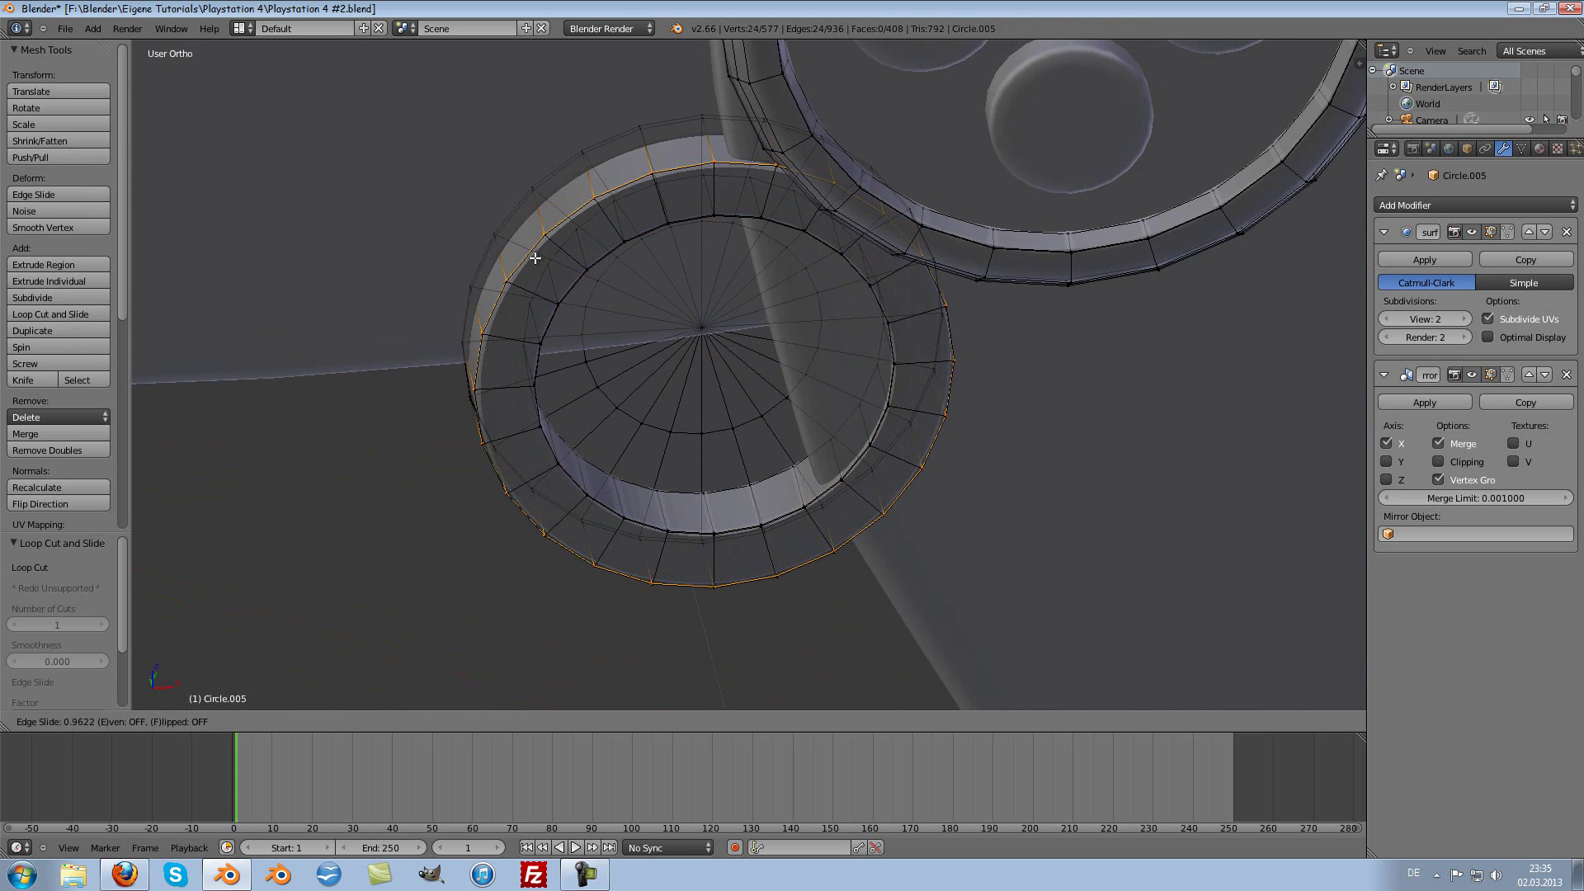
key("Tab")
middle_click_drag(647, 300, 681, 241)
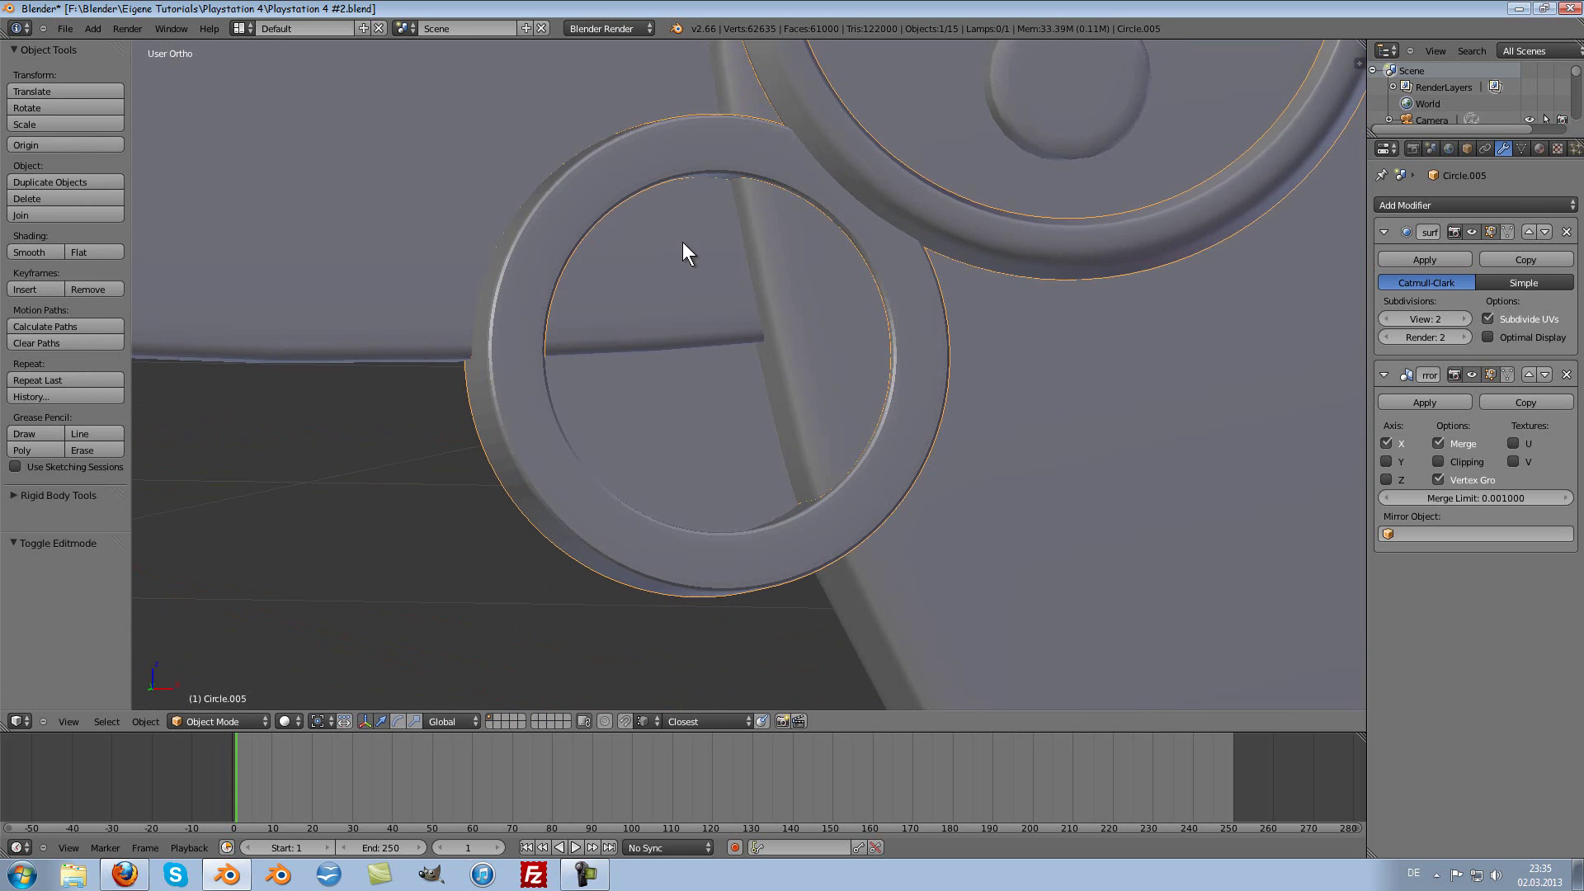
Step: Apply smooth shading to the thumbstick ring
left_click(48, 251)
scroll(676, 310, "up", 2)
scroll(776, 264, "down", 1)
scroll(899, 330, "up", 5)
scroll(874, 330, "down", 4)
scroll(856, 333, "up", 1)
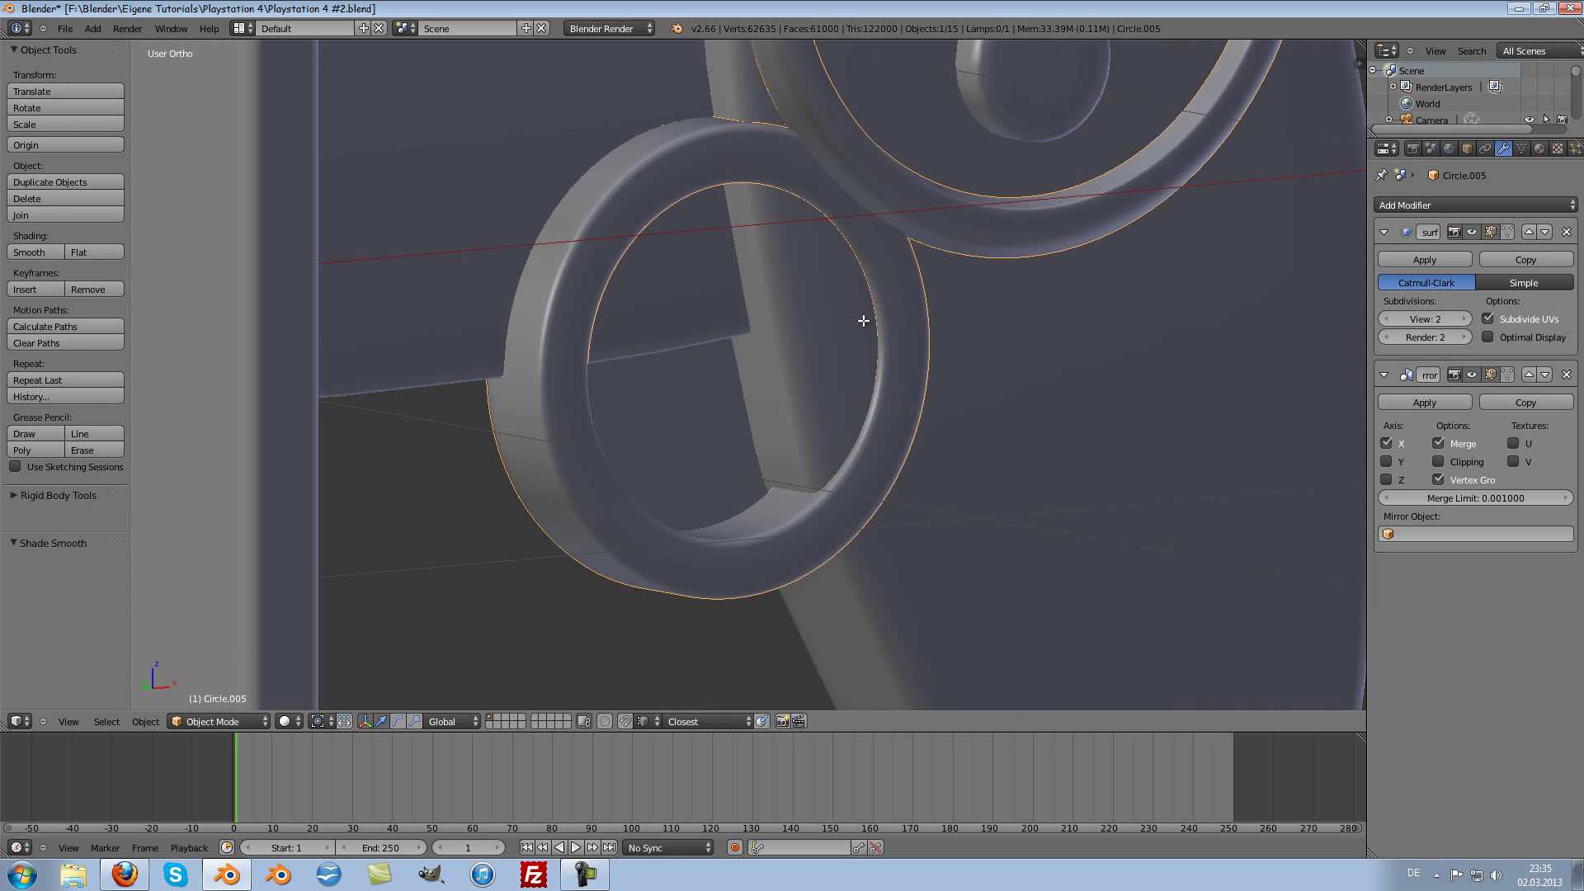
Step: Select the linked ring mesh, nudge it 0.005 along Y, and re-edit it from front view
key("Tab")
key("a")
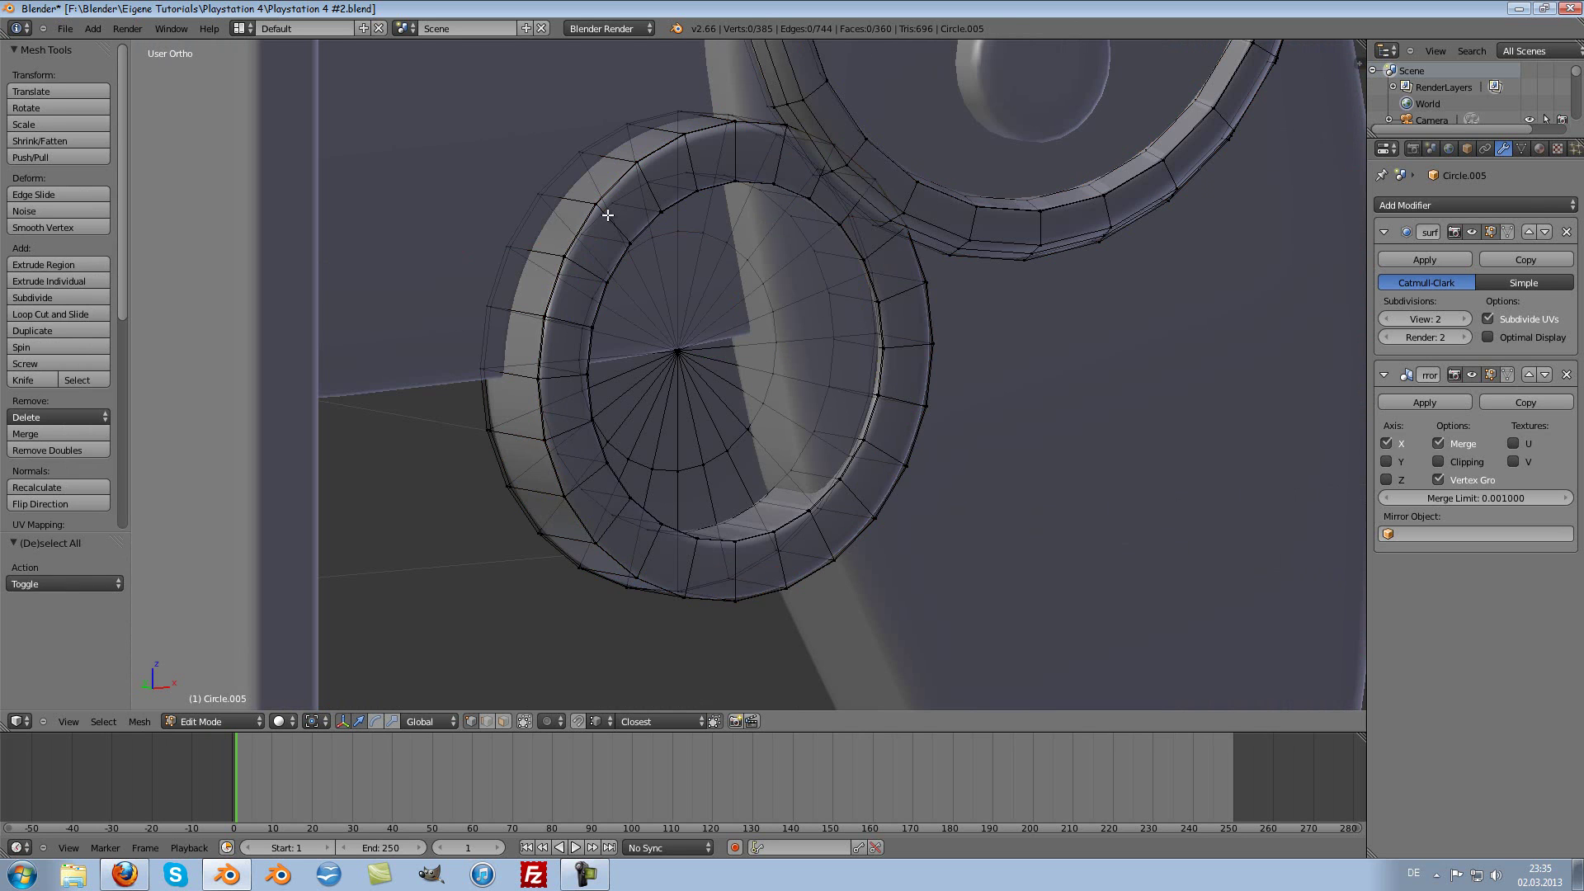
key("l")
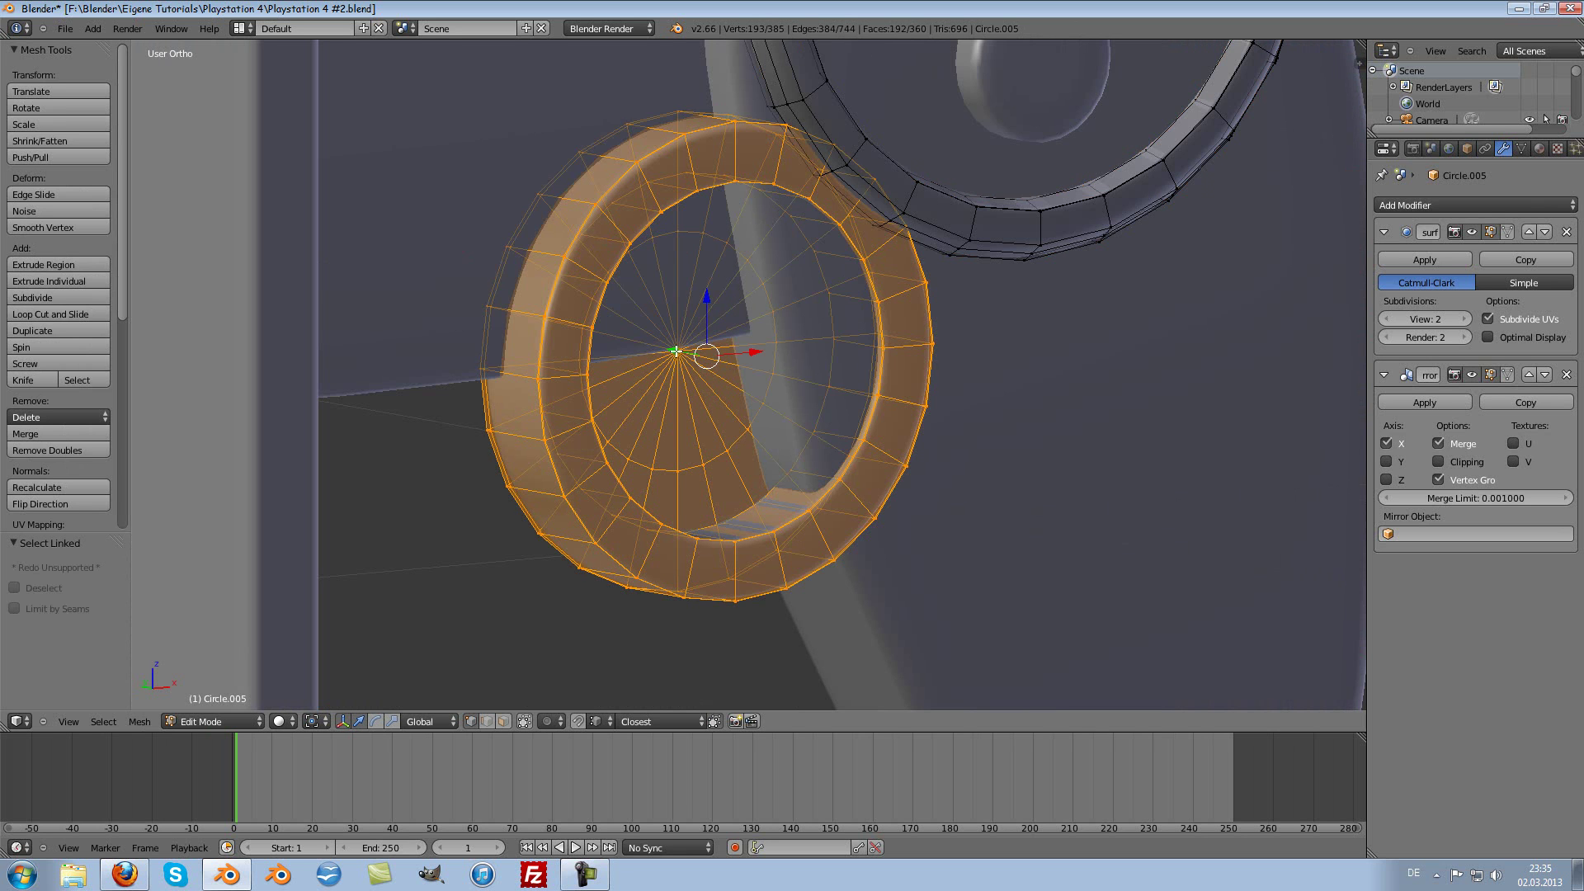
key("g")
key("y")
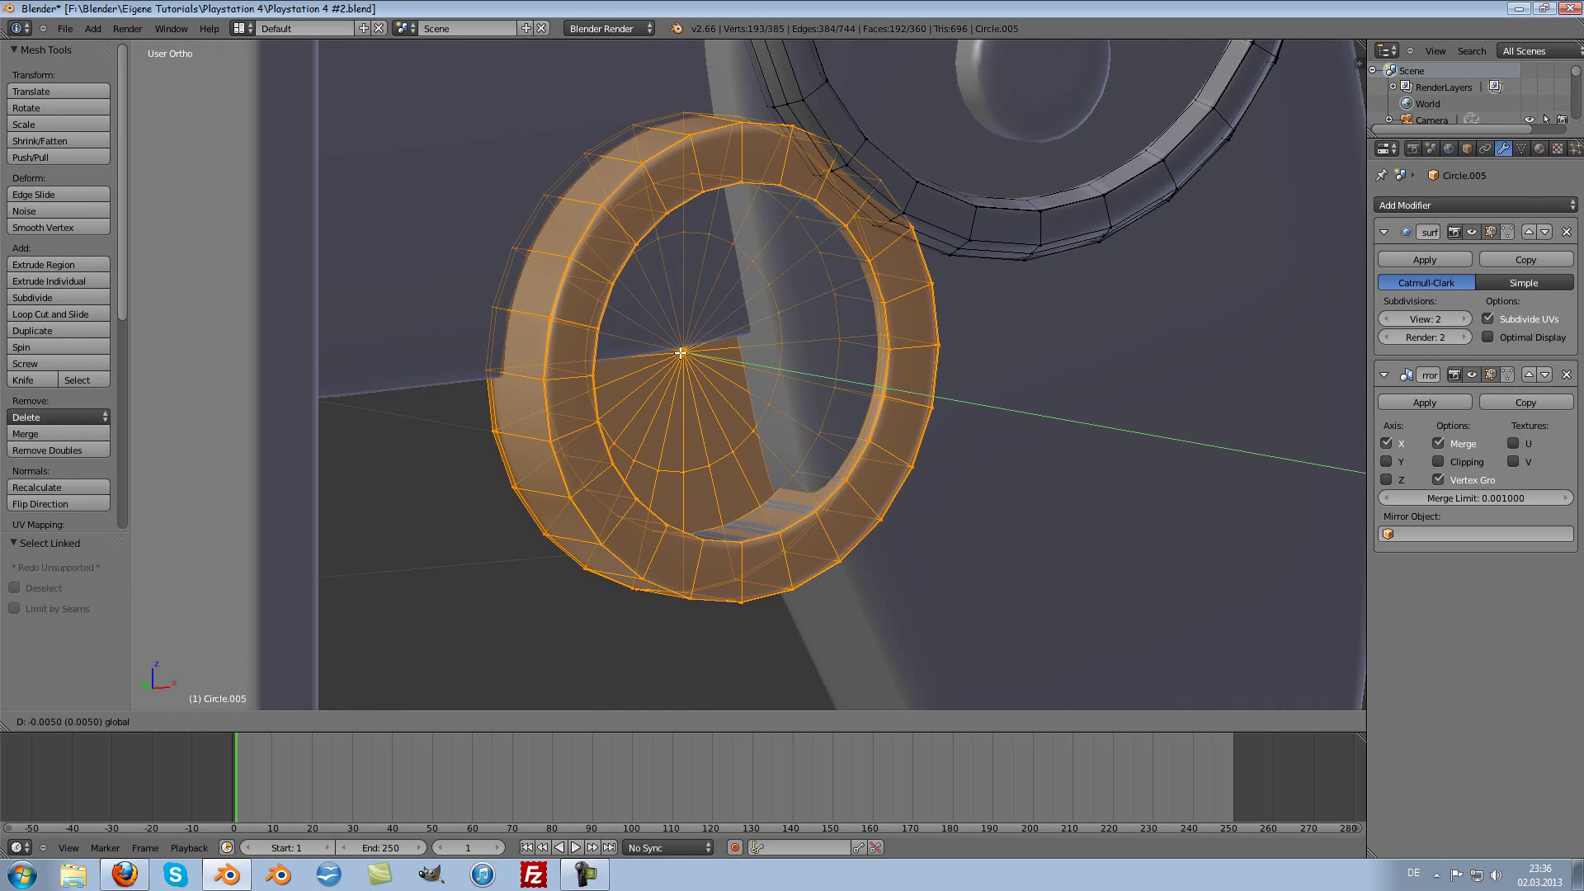
left_click(680, 353)
key("Tab")
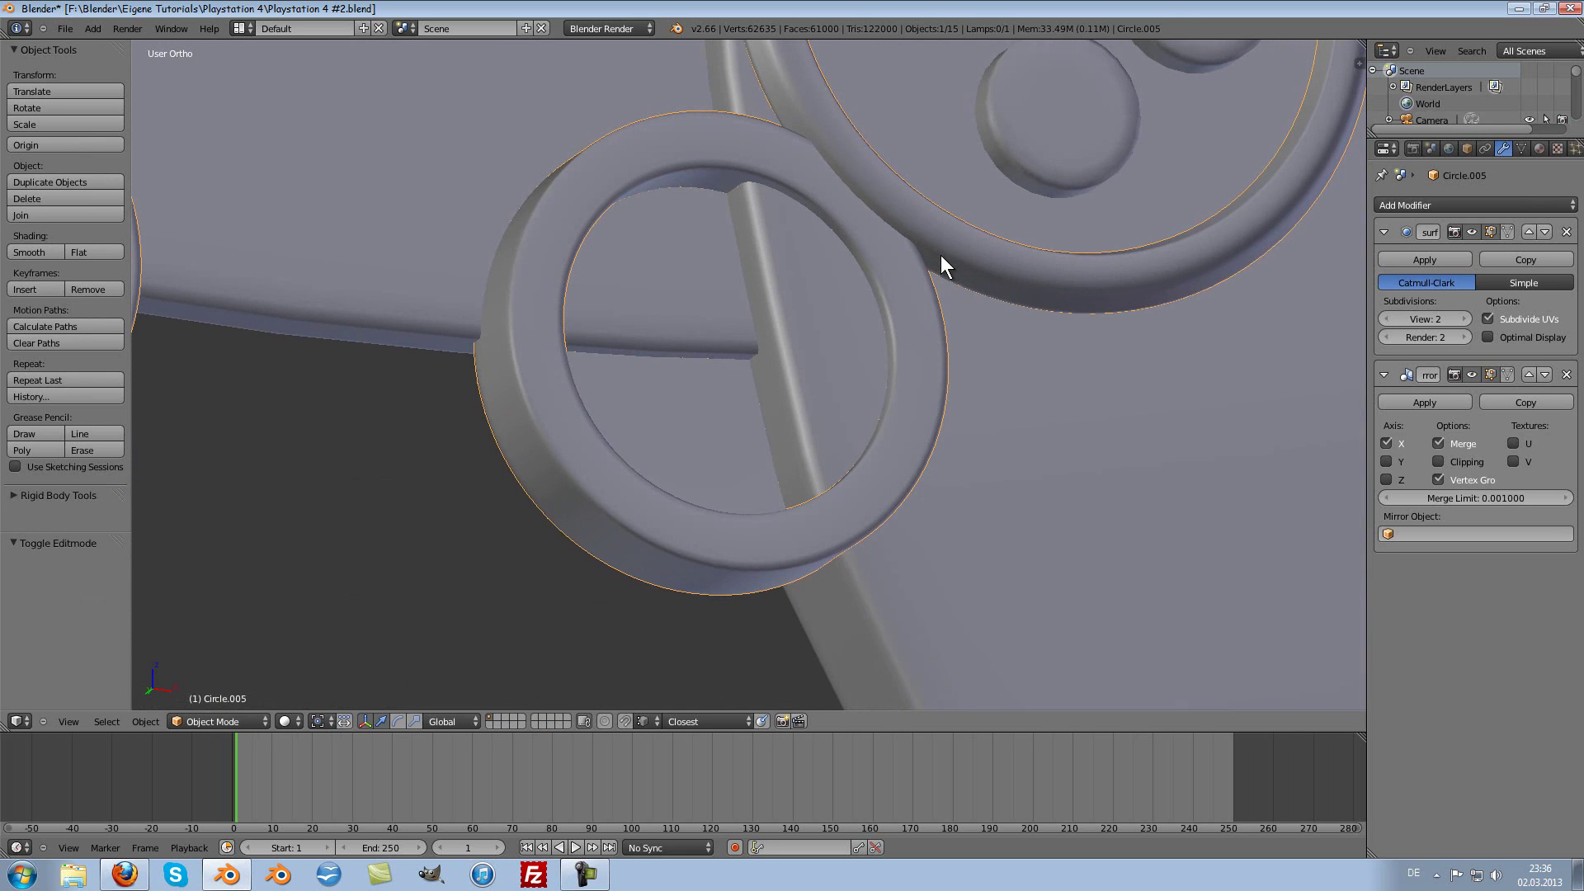
middle_click_drag(941, 257, 933, 302)
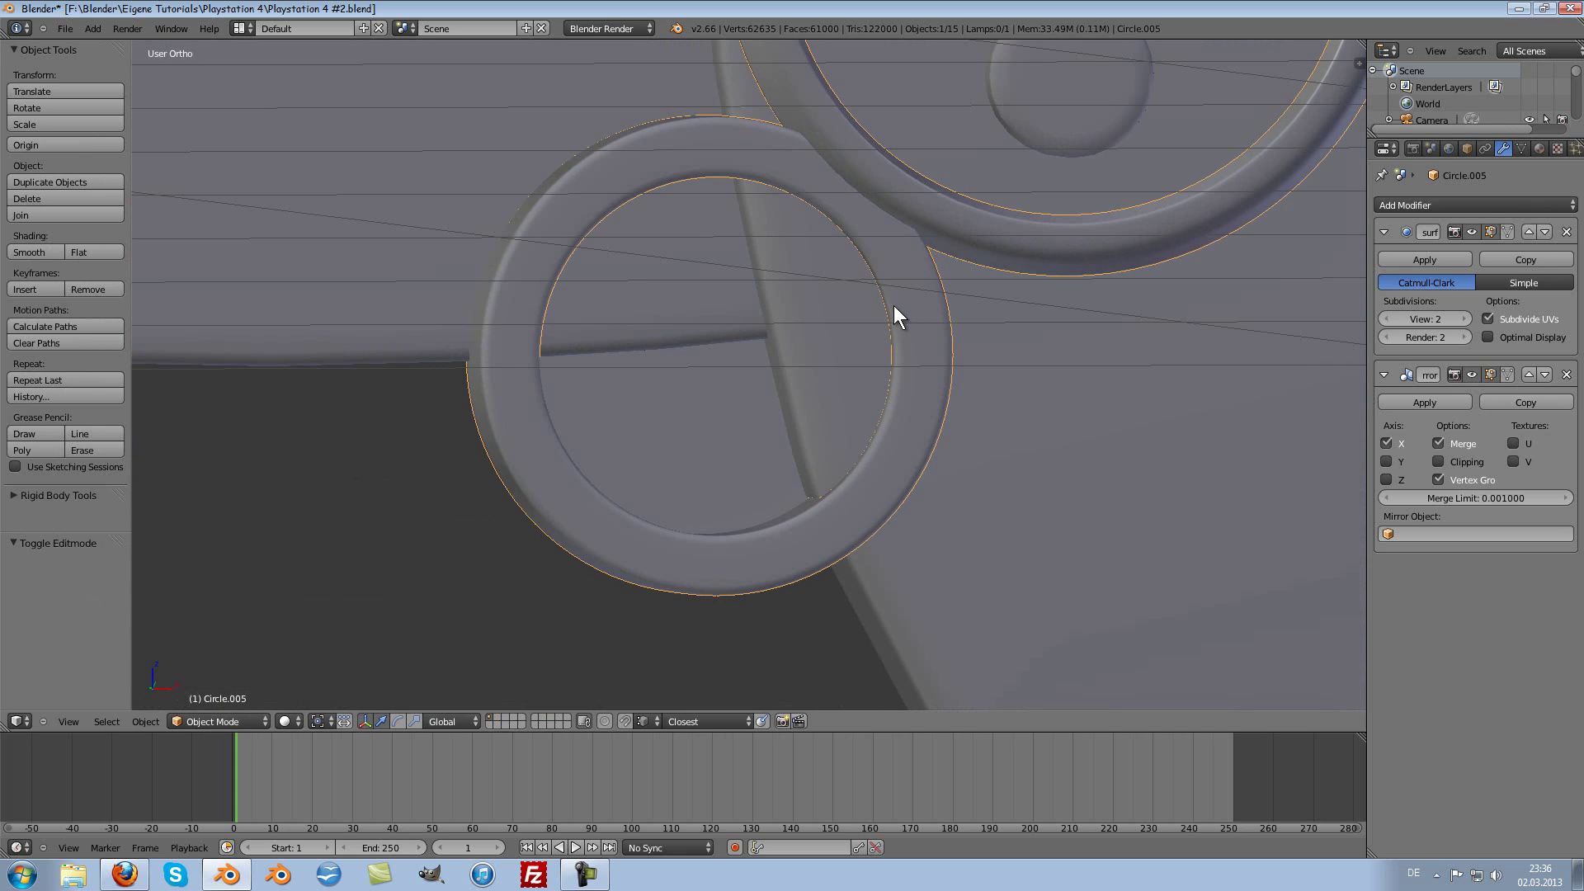
key("KP_1")
key("Tab")
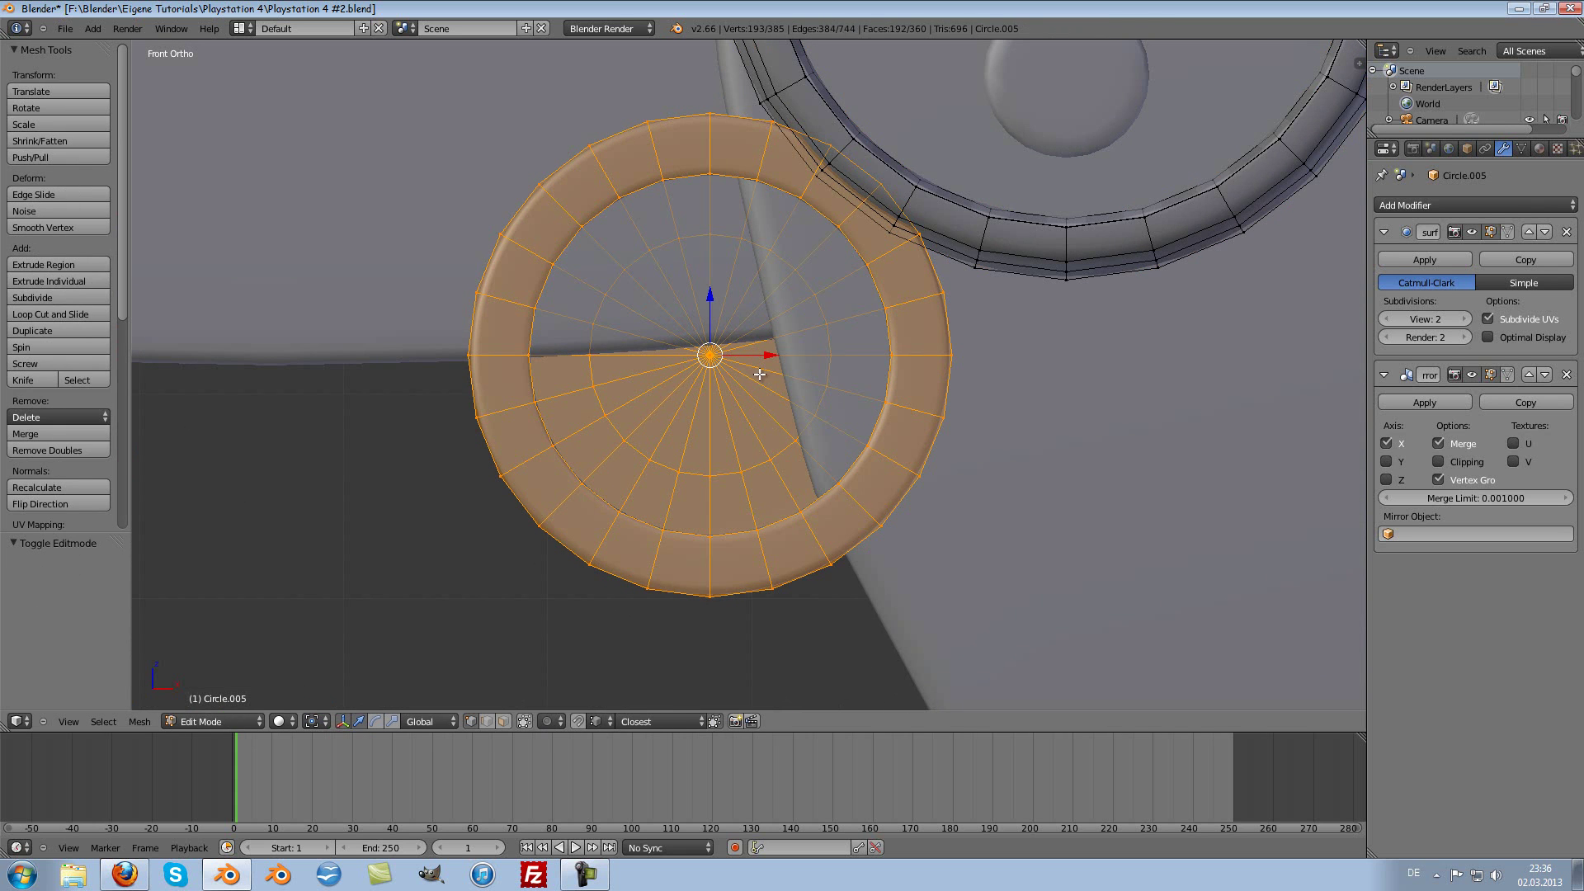
Step: Snap the 3D cursor to the ring's centre vertex
right_click(711, 356)
key("shift+s")
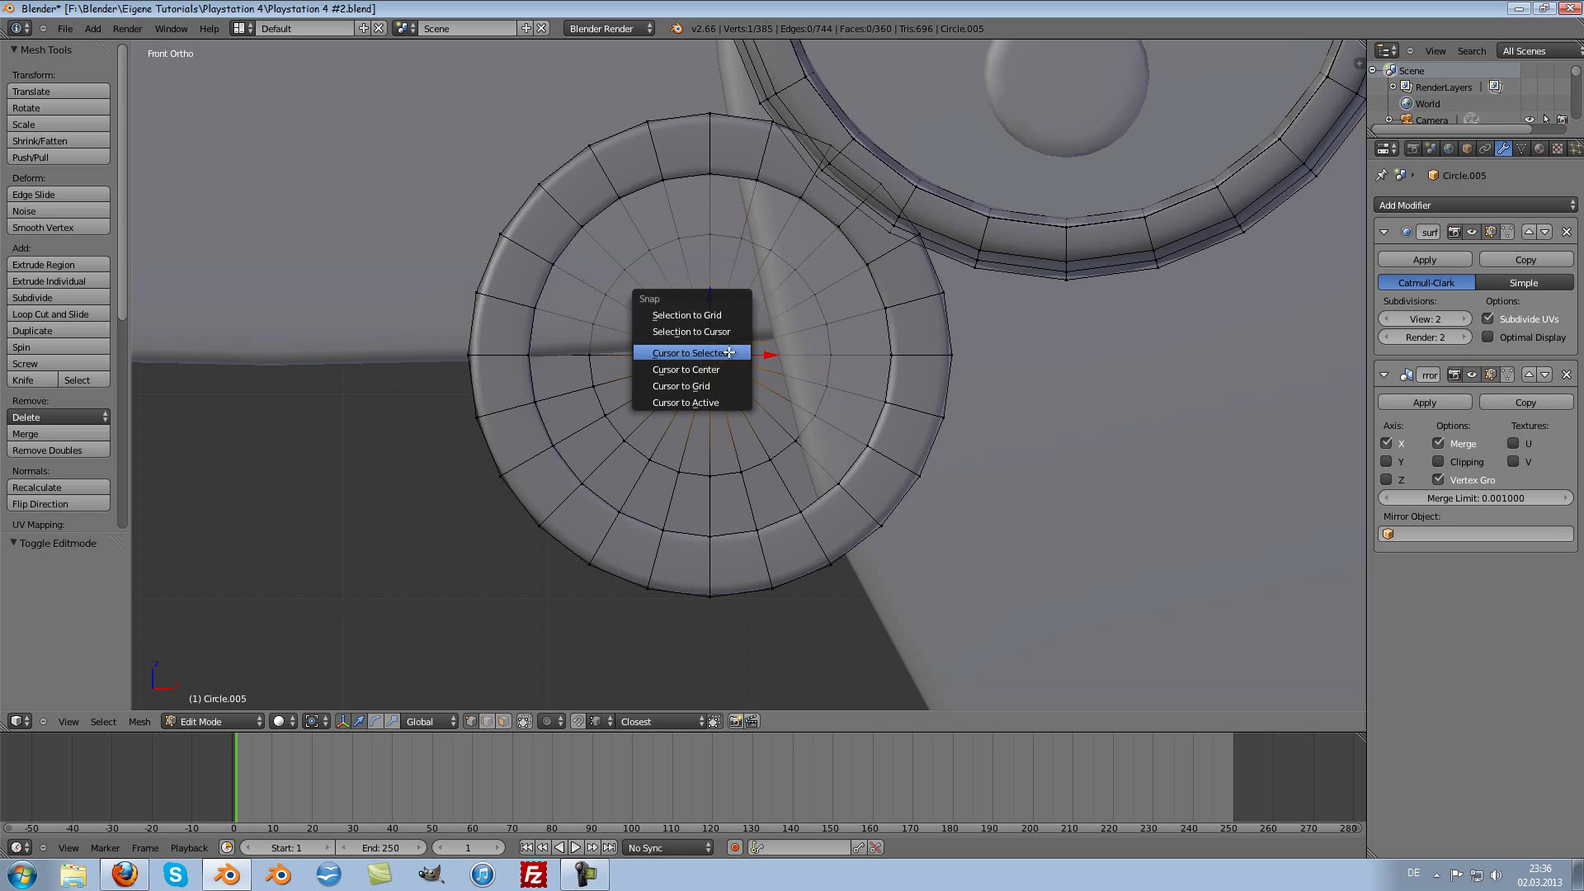
left_click(729, 352)
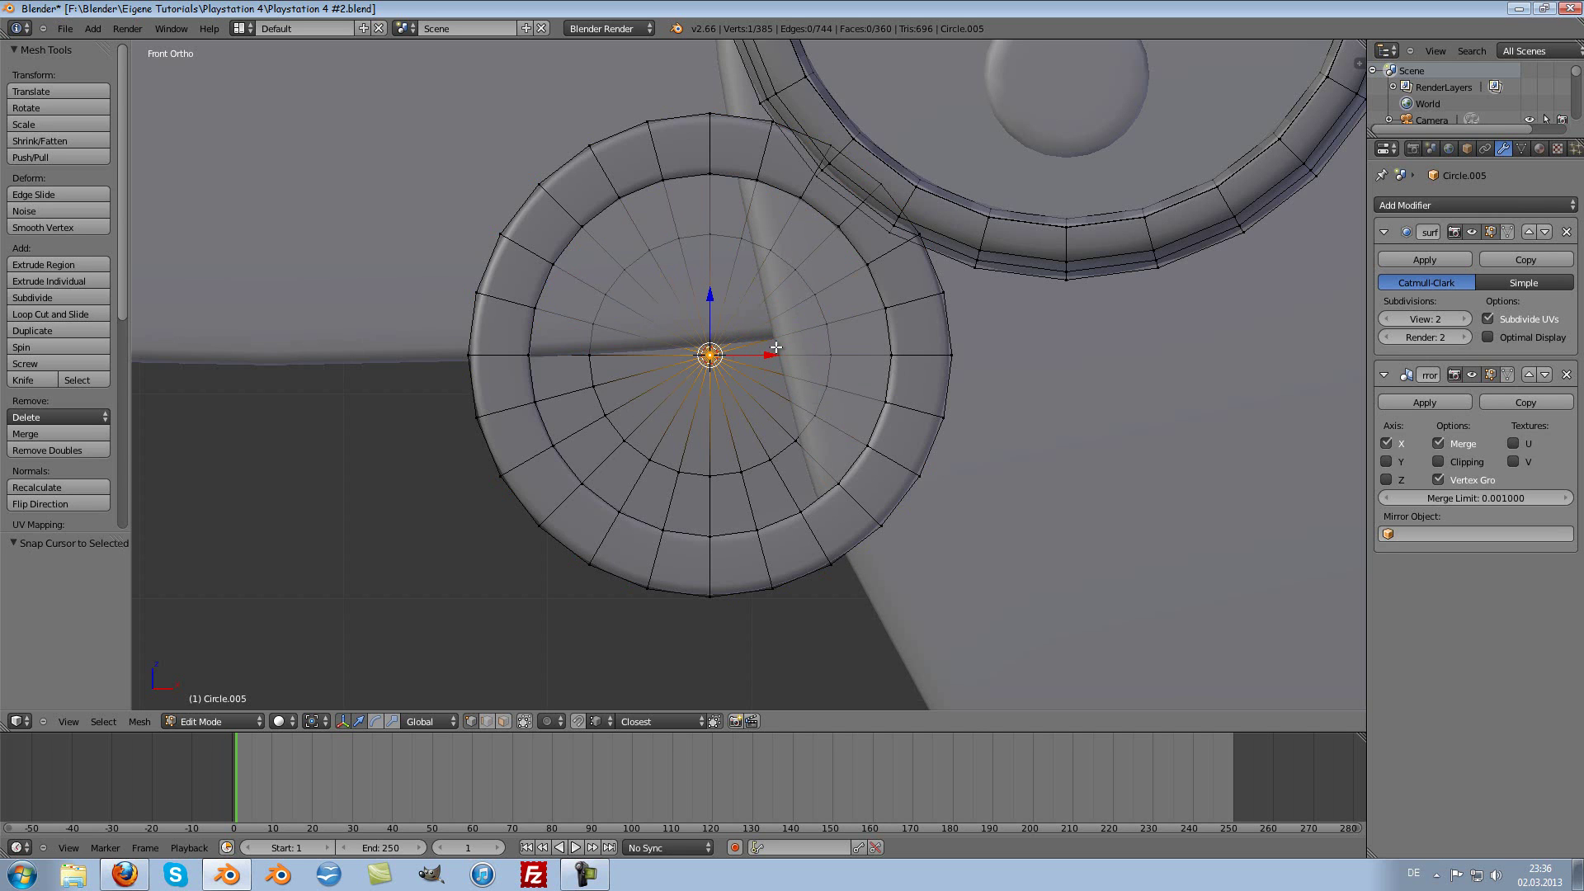
Step: Add a UV sphere at the cursor with 8 rings and 12 segments
key("shift+a")
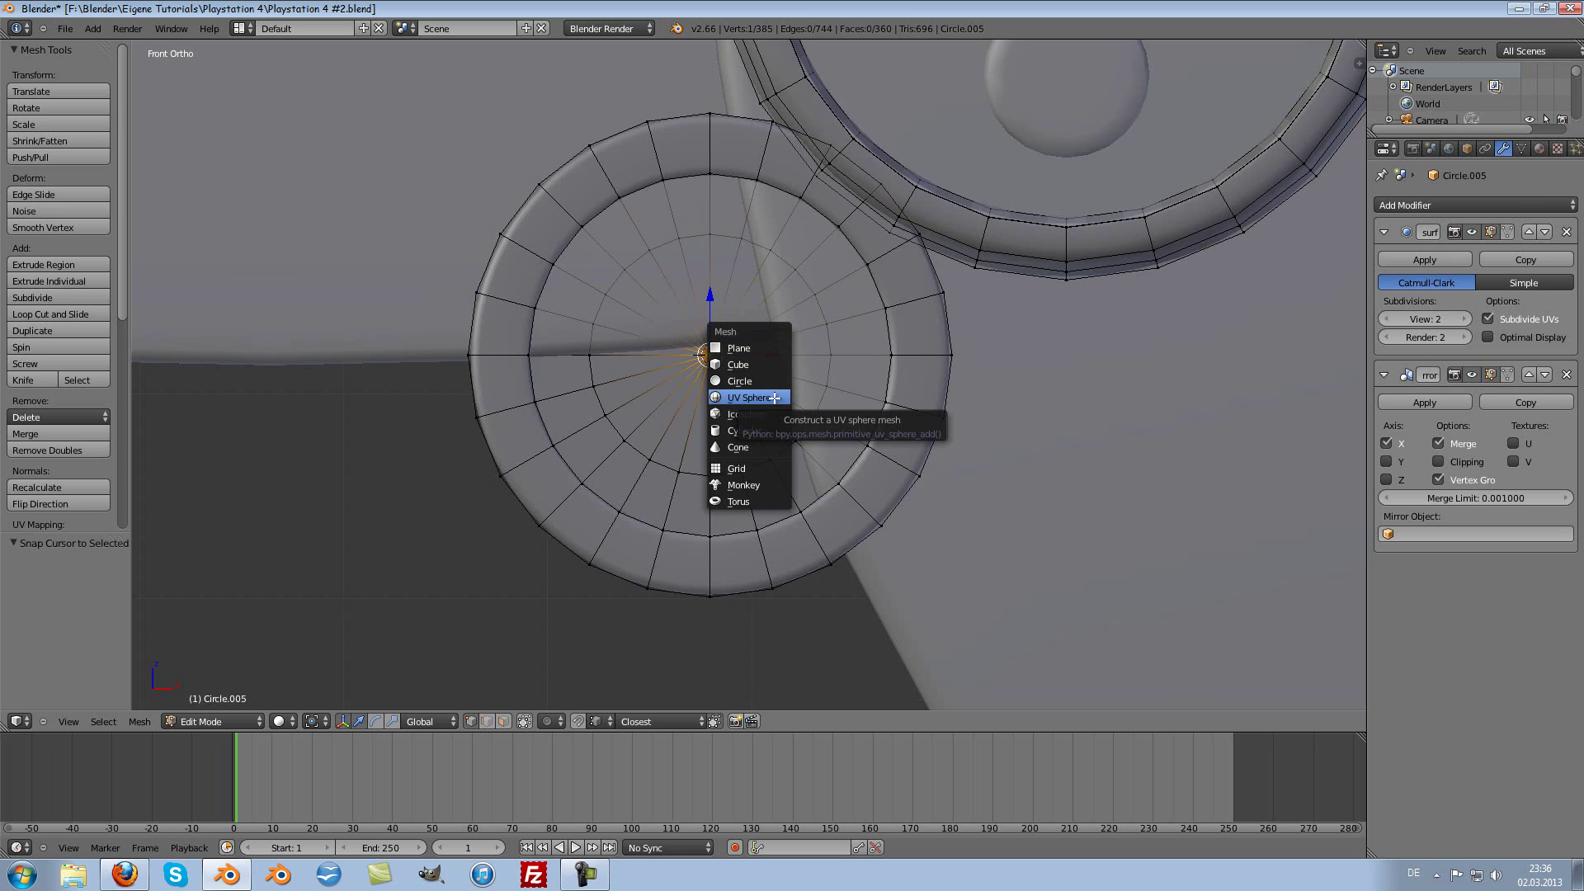
left_click(774, 398)
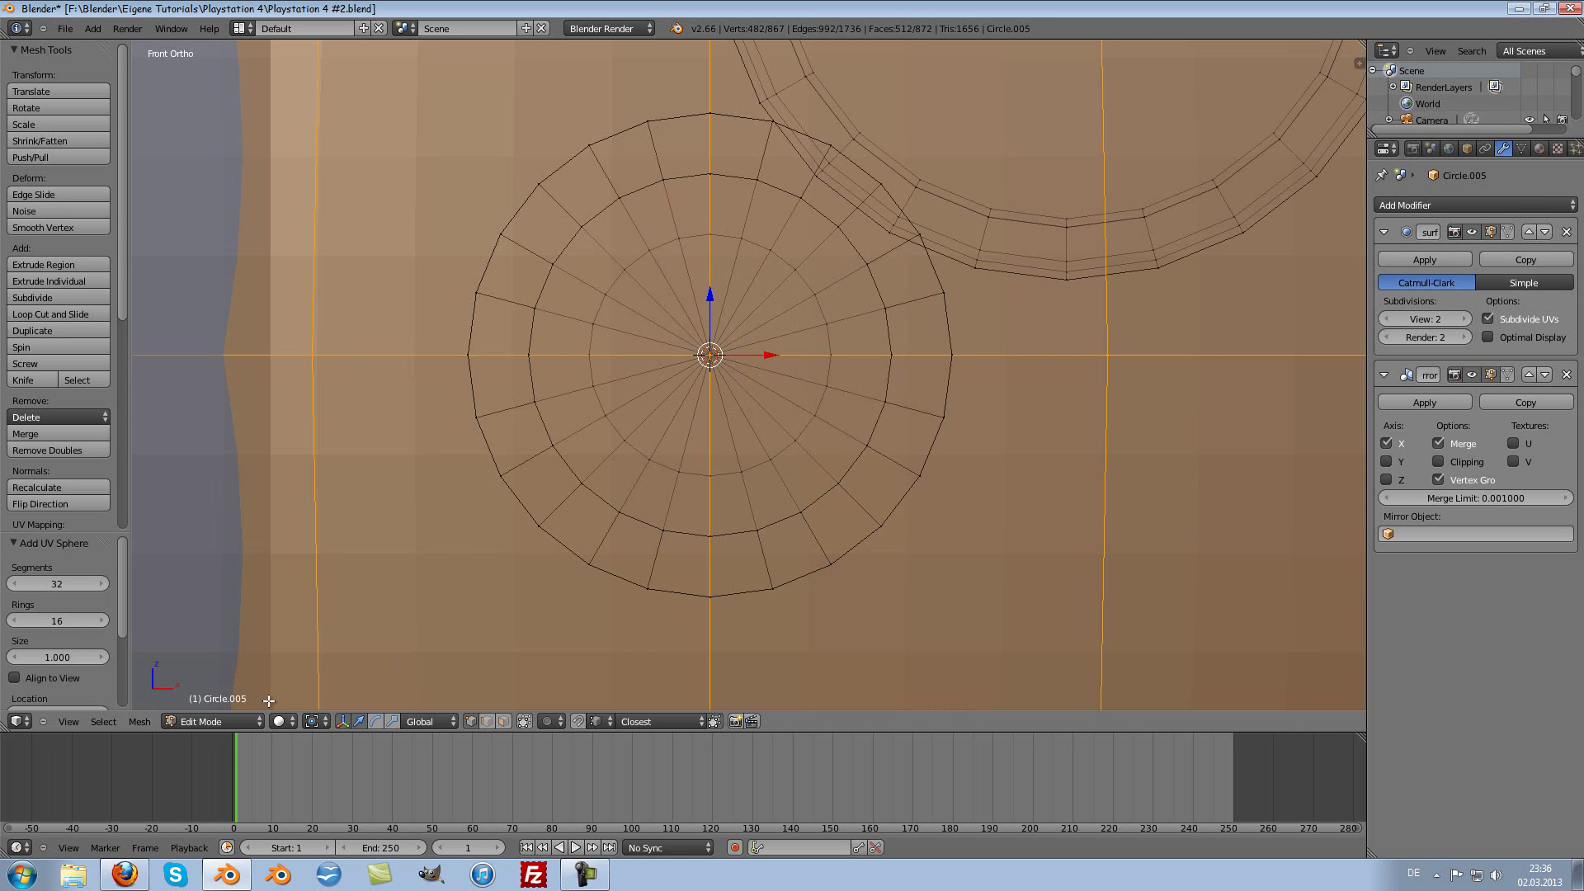
left_click(78, 631)
type("8")
key("Return")
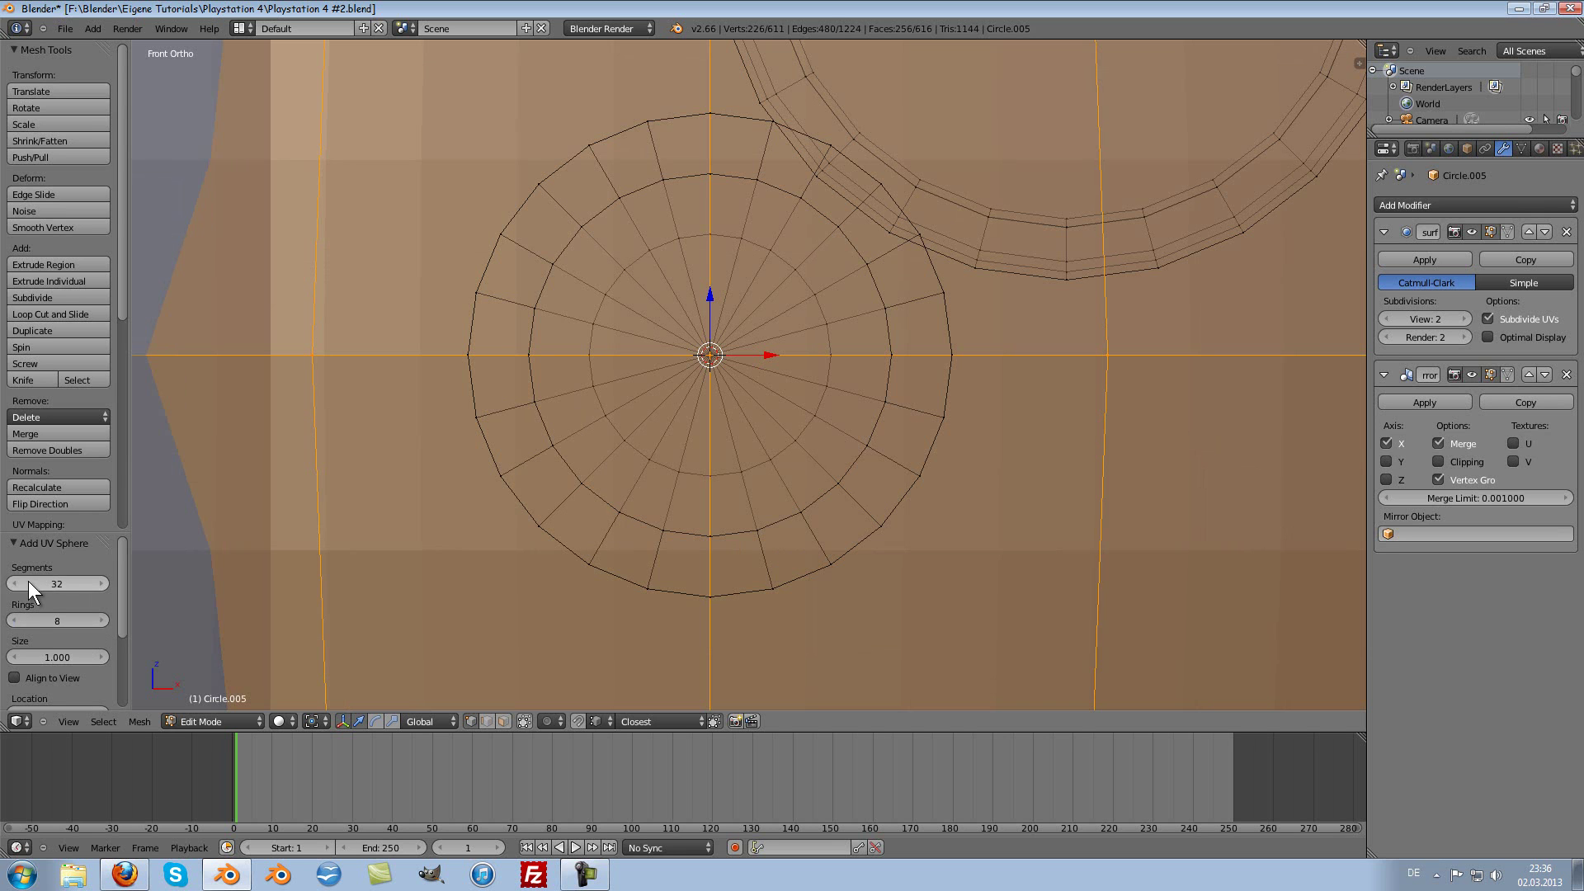
left_click(56, 588)
type("12")
key("Return")
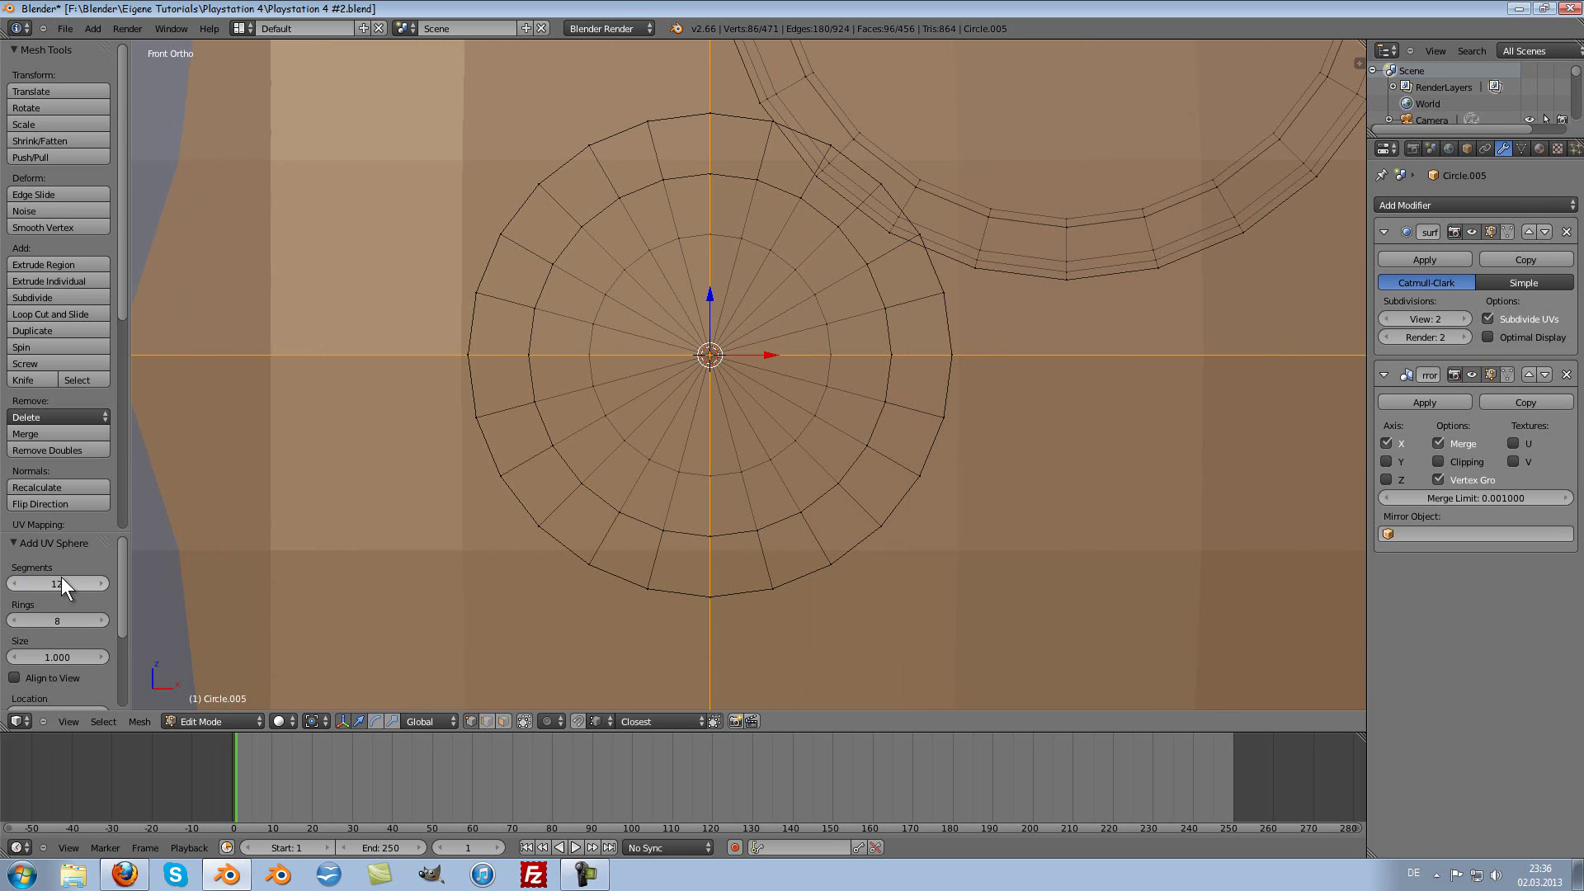
scroll(382, 240, "down", 3)
Step: Shrink the sphere in two scaling passes to about 0.61 size
key("s")
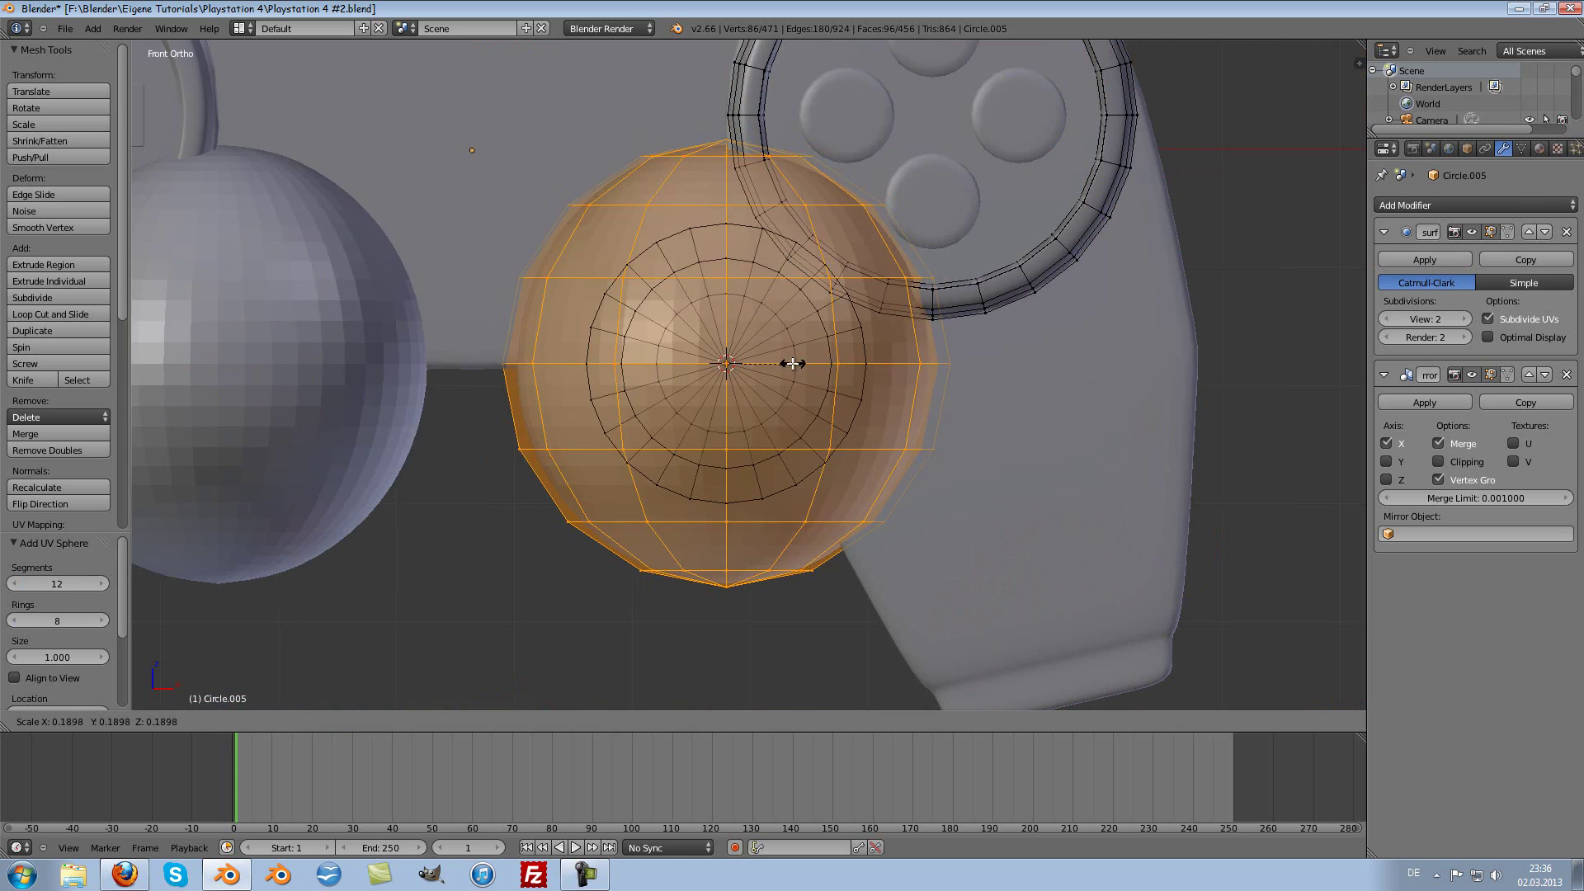
left_click(791, 363)
key("s")
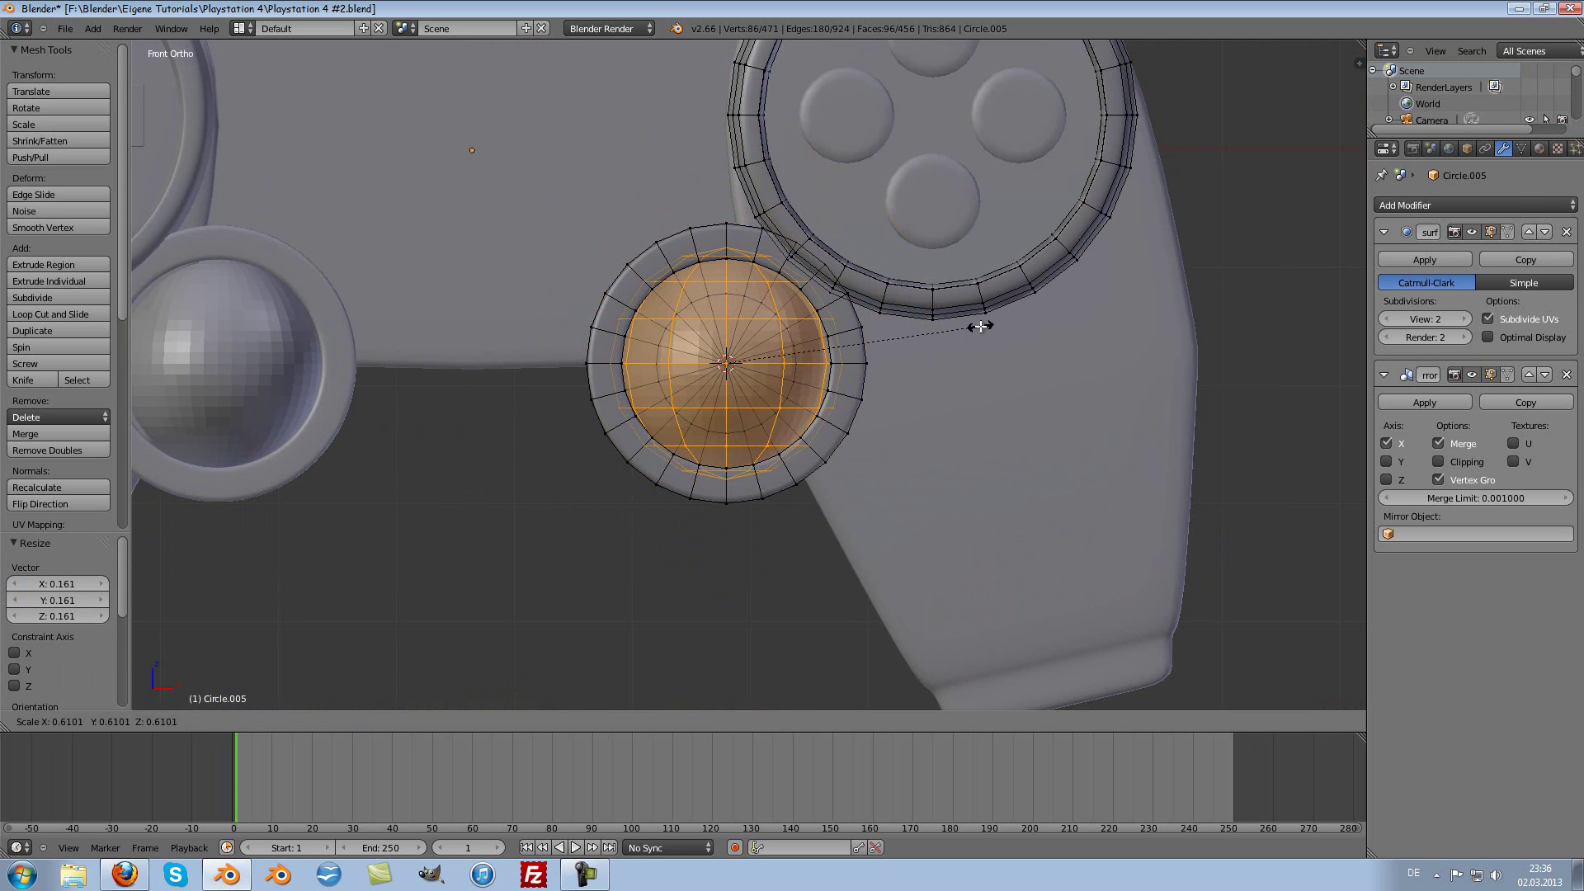
left_click(982, 327)
mouse_move(952, 413)
middle_mouse_down()
mouse_move(1044, 433)
mouse_move(1007, 449)
mouse_move(1046, 435)
middle_mouse_up()
scroll(1026, 435, "up", 3)
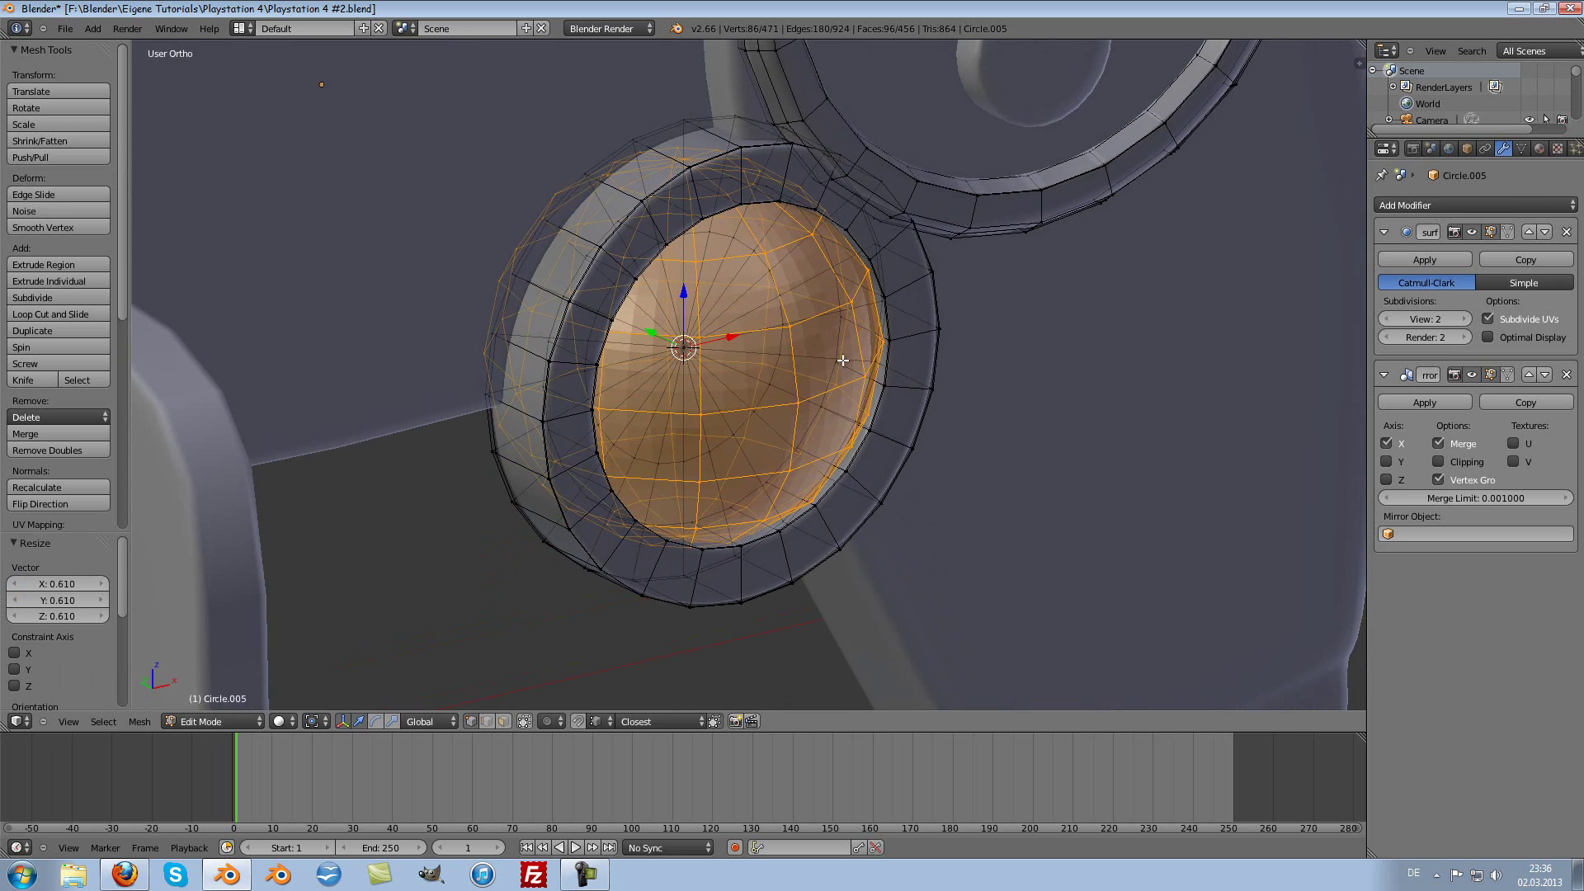
Step: From Top view, circle-select the sphere's upper vertices and delete them, leaving a dome
key("KP_7")
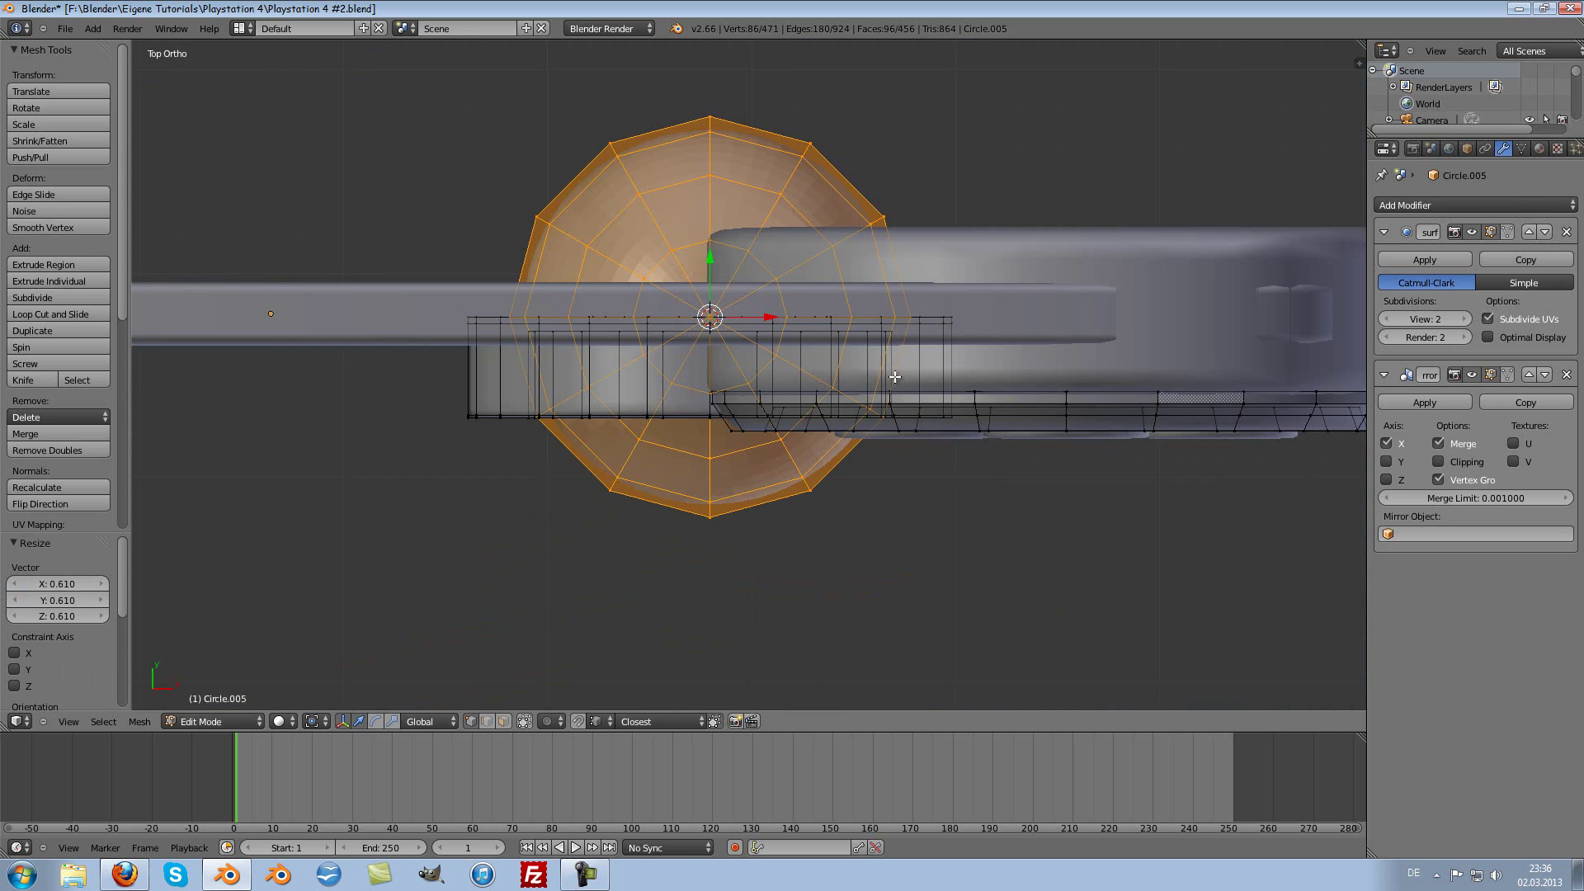
scroll(895, 377, "up", 5, "shift")
key("a")
key("c")
scroll(570, 251, "down", 2)
left_click_drag(583, 283, 759, 318)
key("Escape")
key("x")
left_click(927, 247)
Step: Duplicate an edge loop of the ring and shrink the copy to 0.301
key("Tab")
mouse_move(825, 547)
middle_mouse_down()
mouse_move(849, 388)
mouse_move(875, 384)
middle_mouse_up()
scroll(875, 384, "up", 1)
scroll(932, 444, "down", 3)
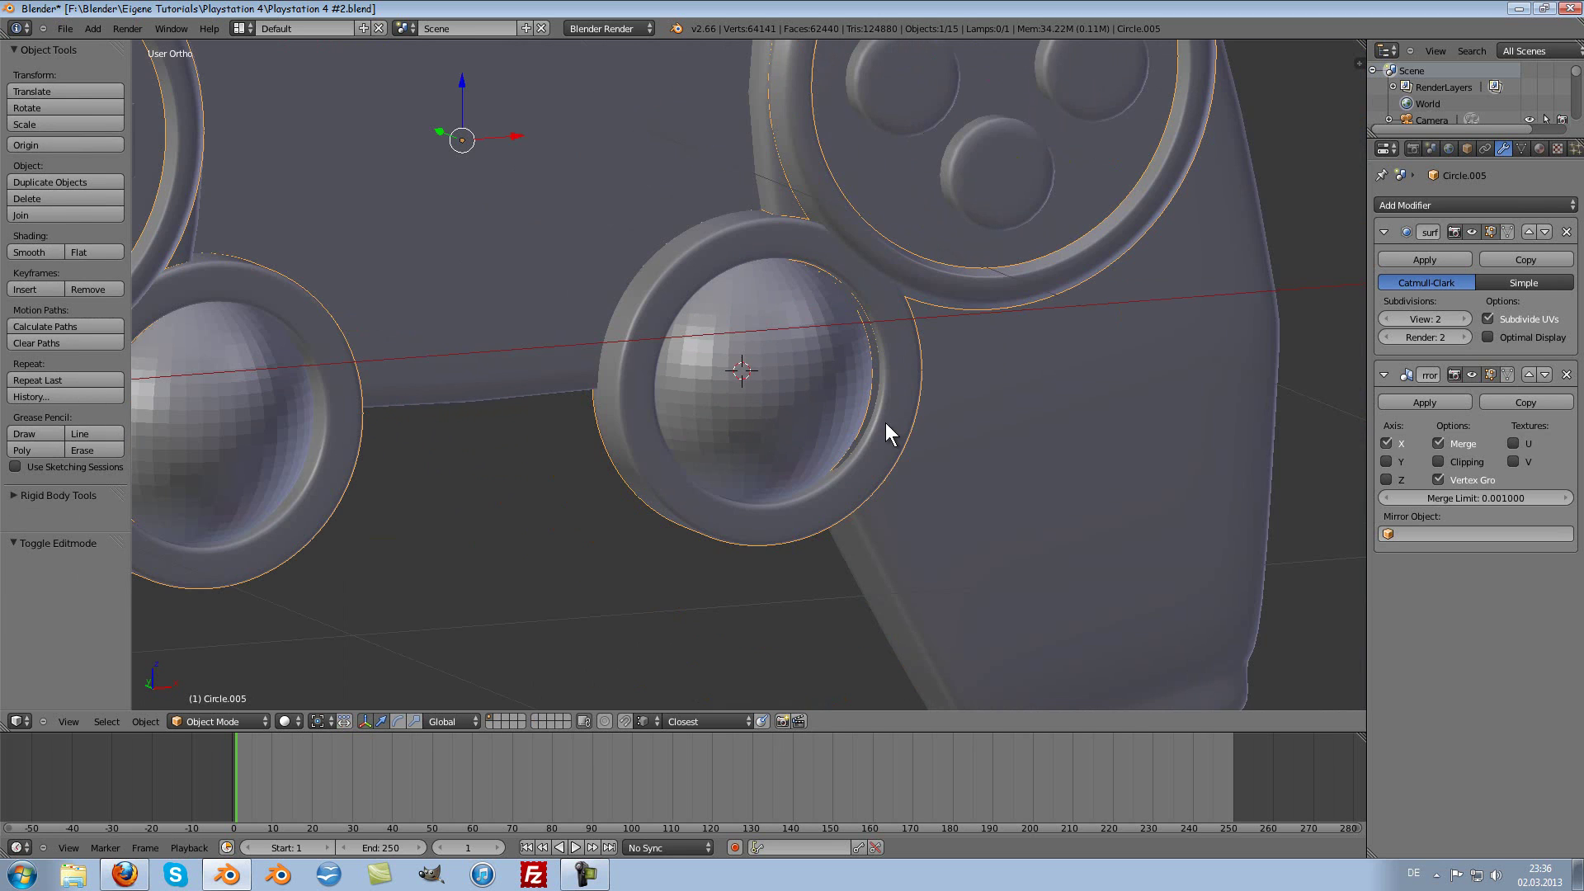
scroll(833, 480, "up", 2)
key("Tab")
mouse_move(821, 400)
middle_mouse_down()
mouse_move(832, 442)
mouse_move(630, 355)
middle_mouse_up()
right_click(603, 353, "alt")
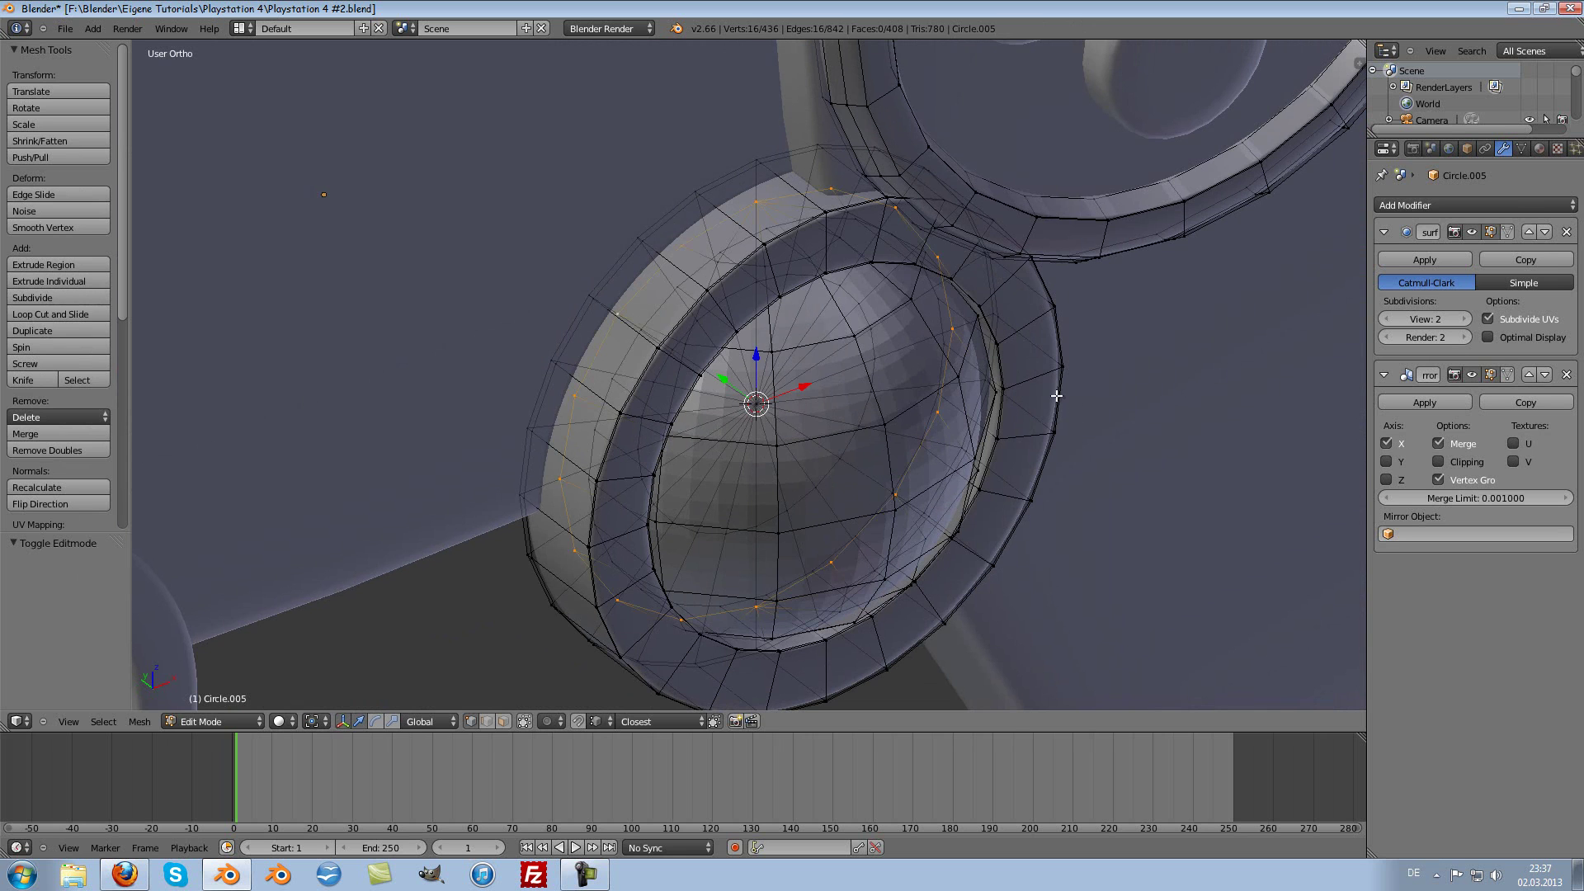
key("shift+d")
left_click(1181, 435)
key("s")
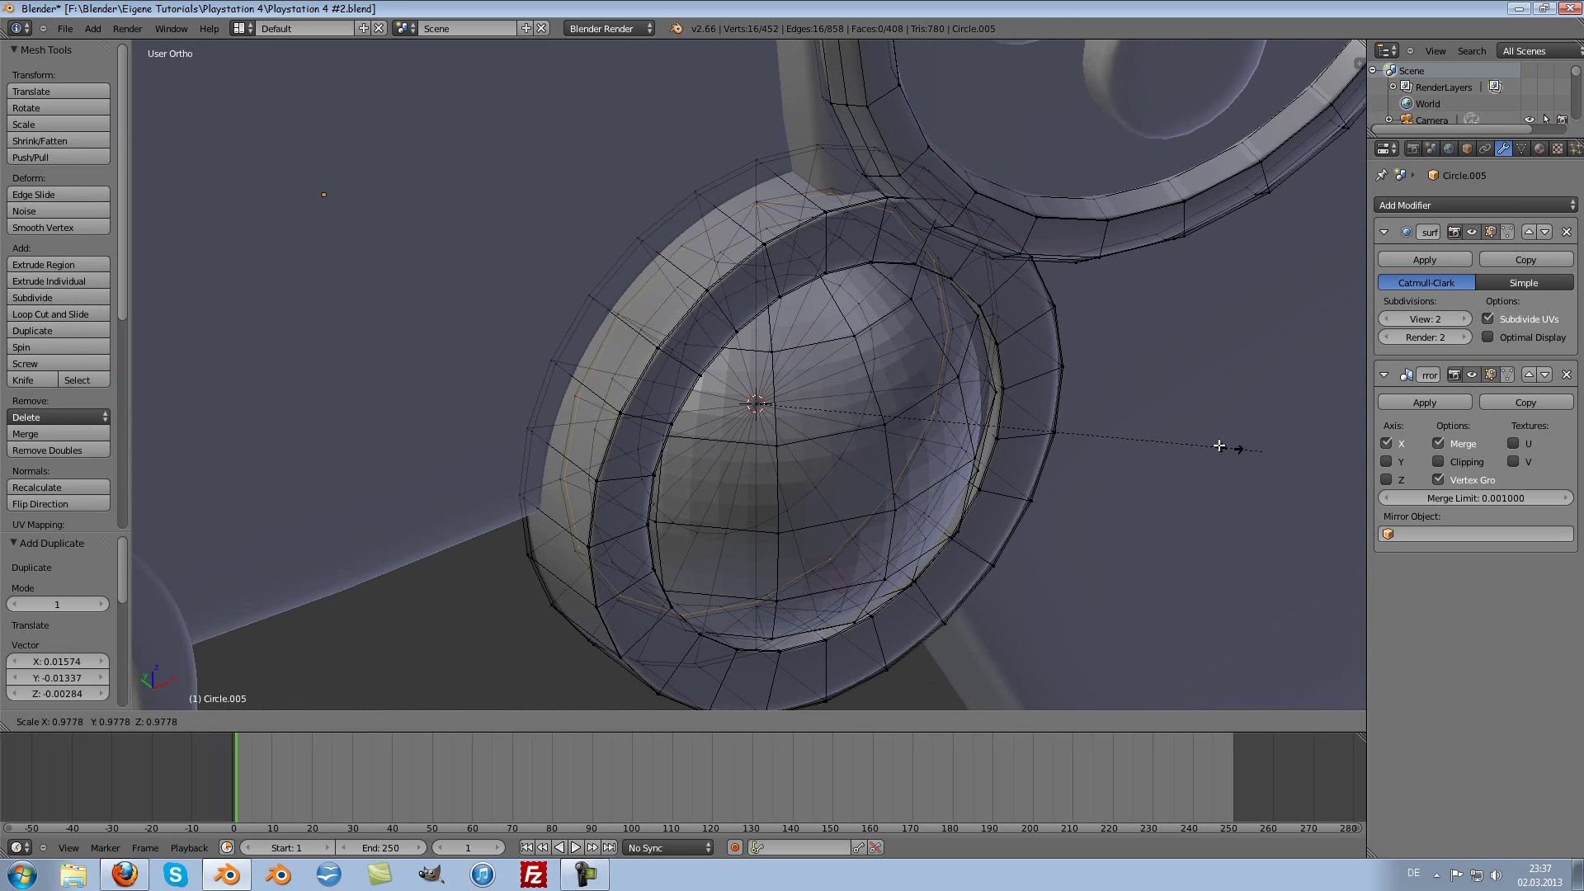
left_click(909, 421)
Step: Move the small loop along Y and extrude it along Y into a short tube
key("g")
key("y")
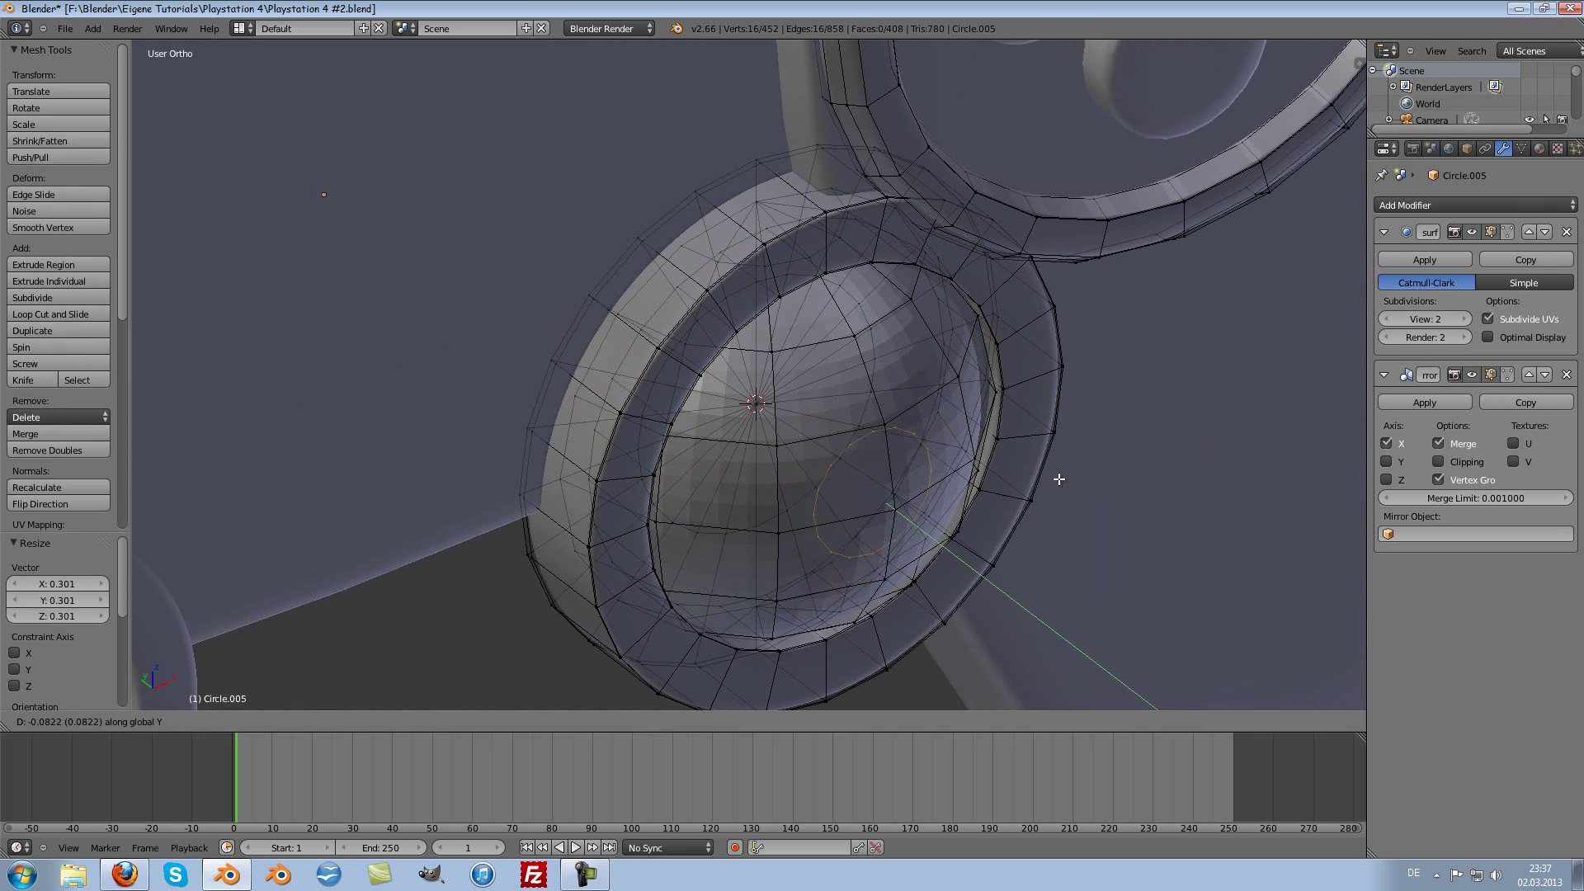
left_click(1064, 479)
key("e")
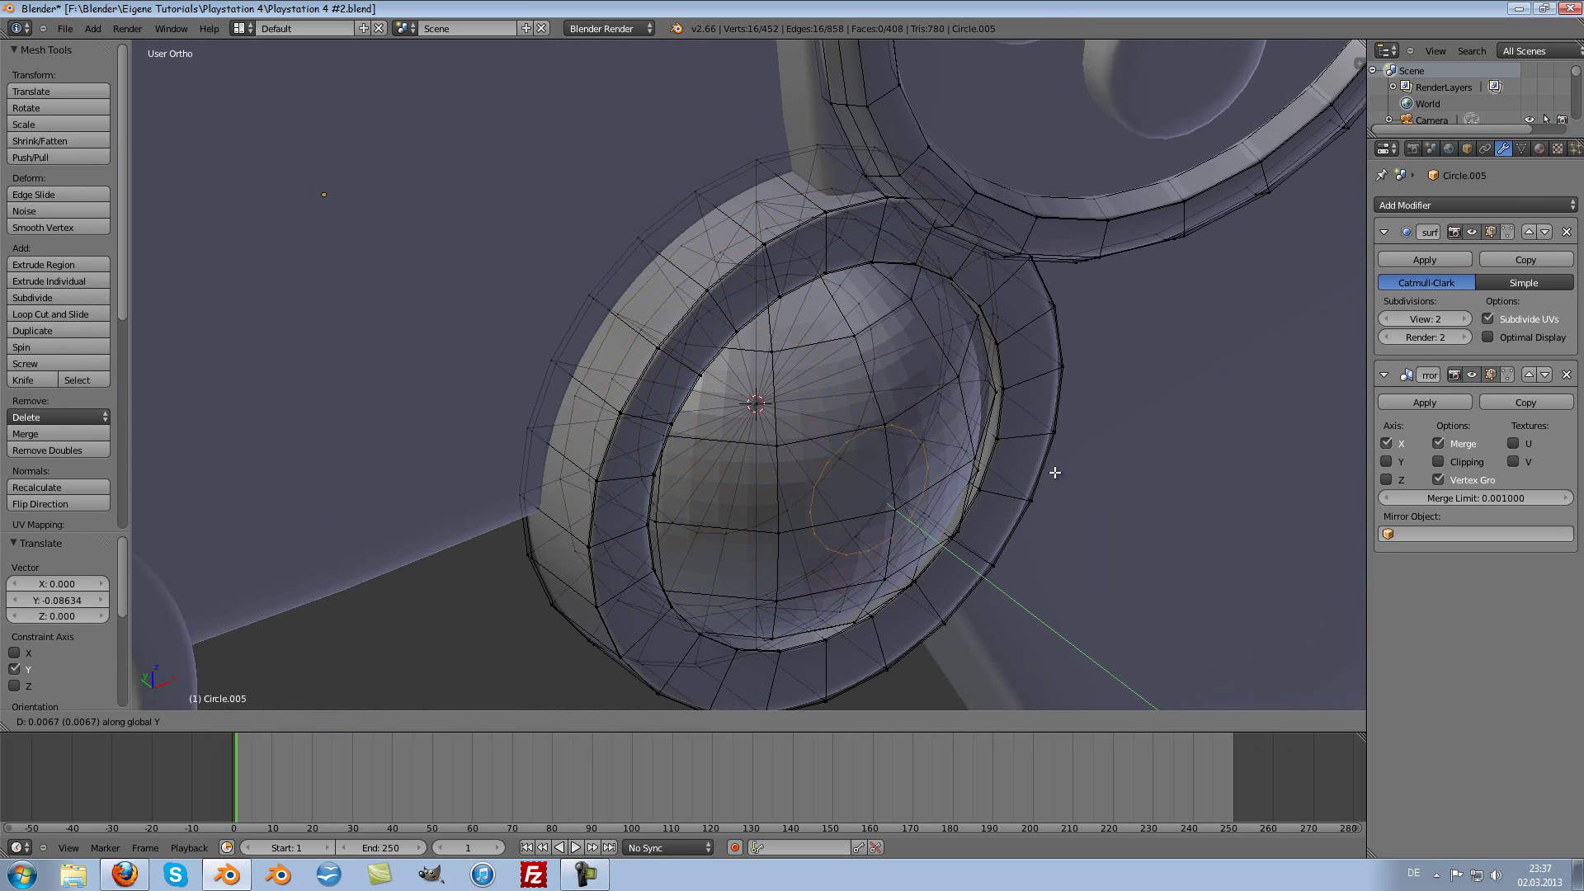
key("y")
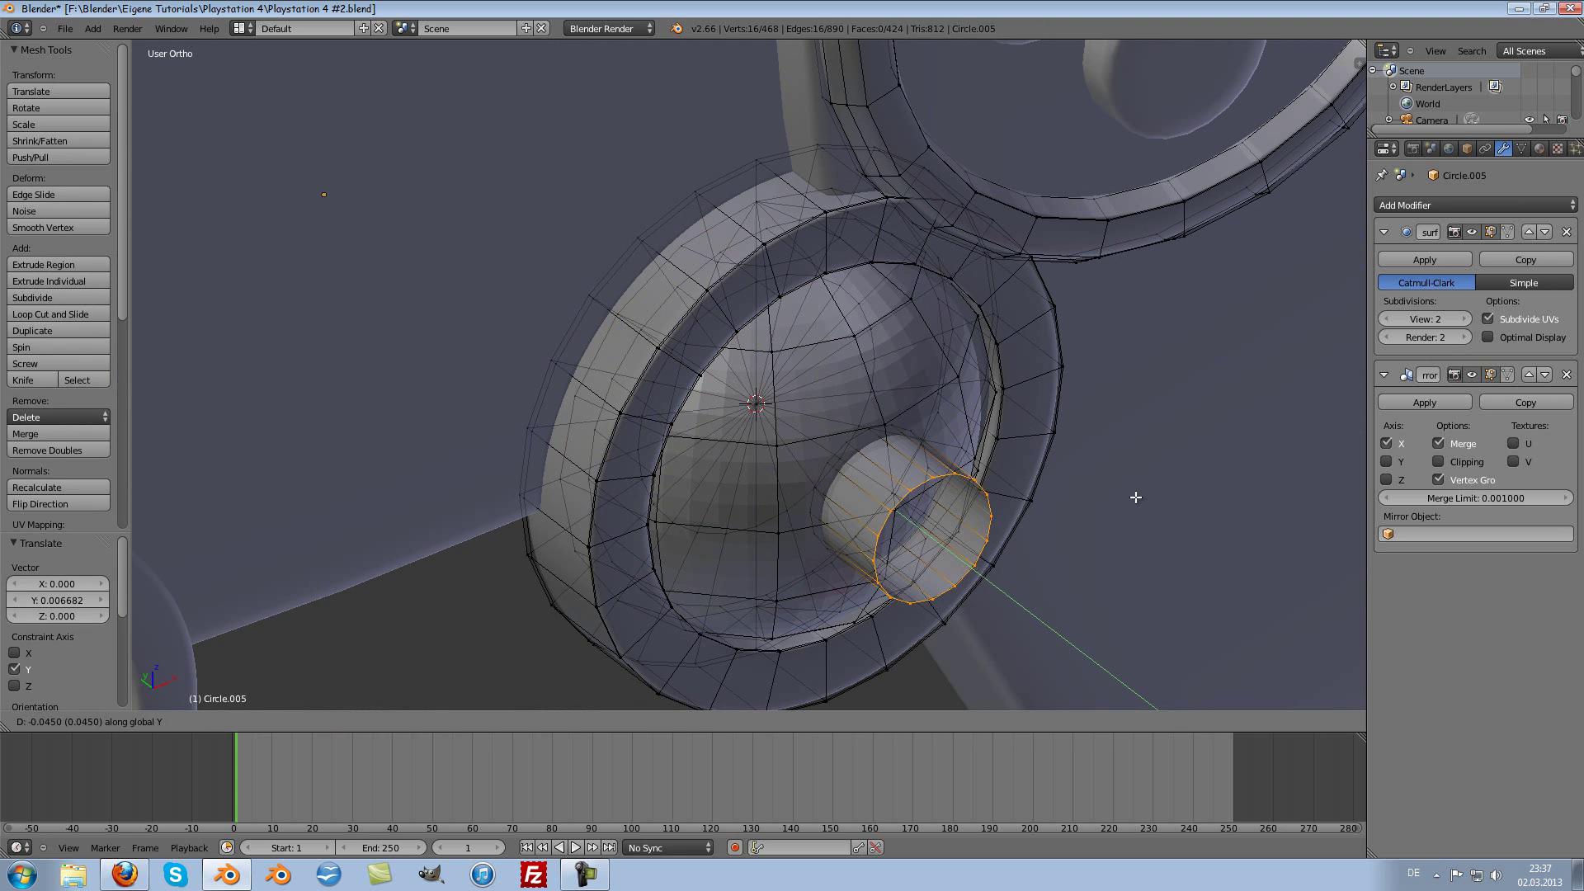
Step: Finish the short tube, extrude it again along Y, and widen the ring to 2.791
left_click(1135, 497)
scroll(1135, 498, "down", 4)
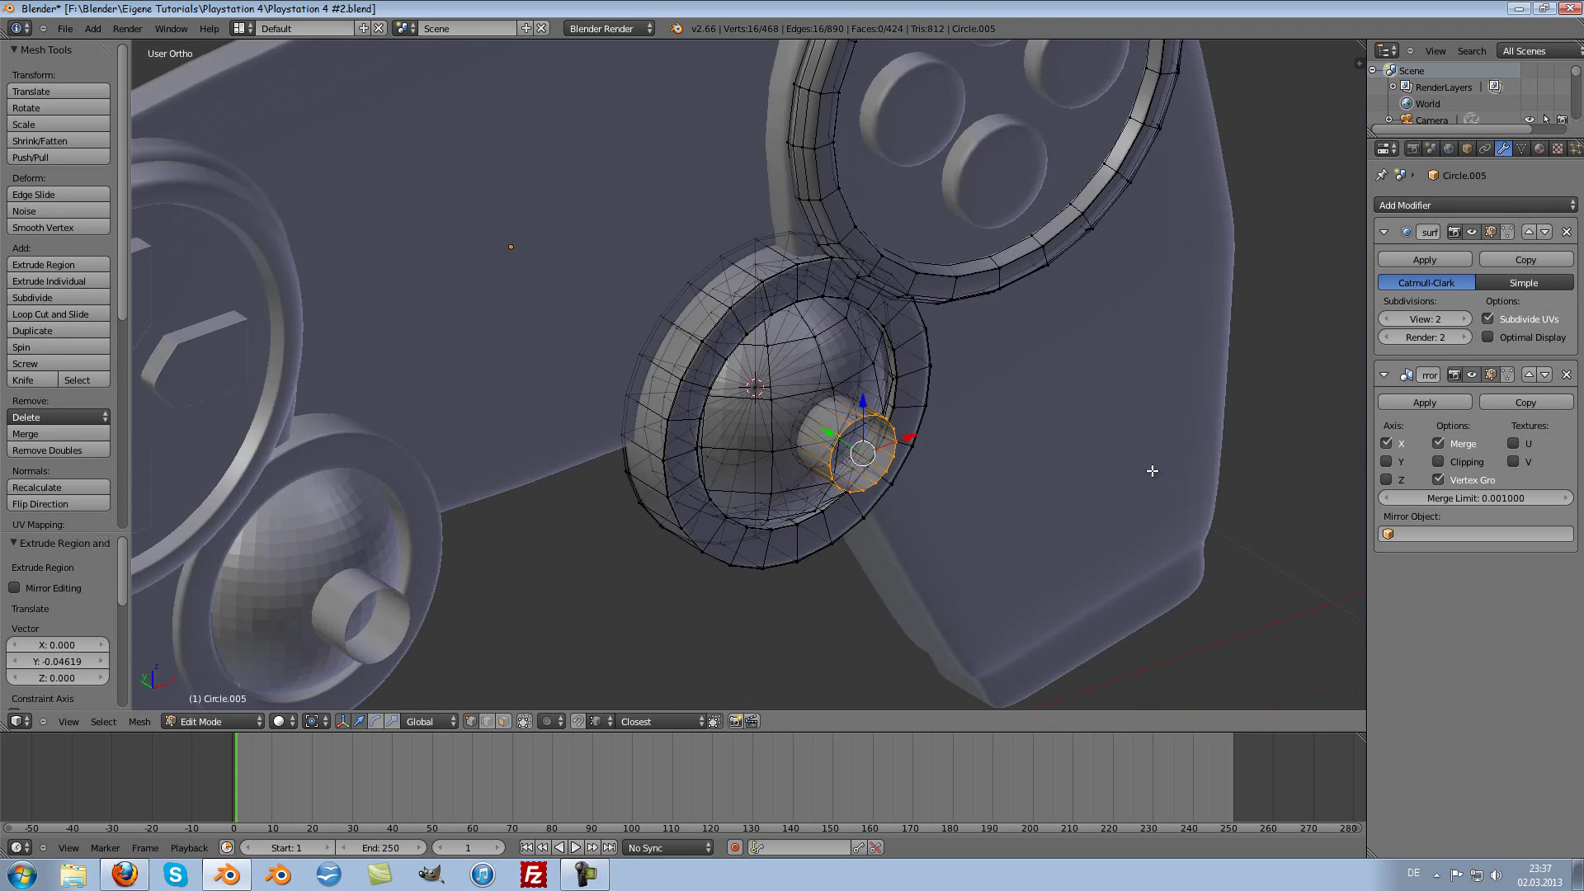
middle_click_drag(1131, 481, 1111, 481)
scroll(1178, 458, "up", 4)
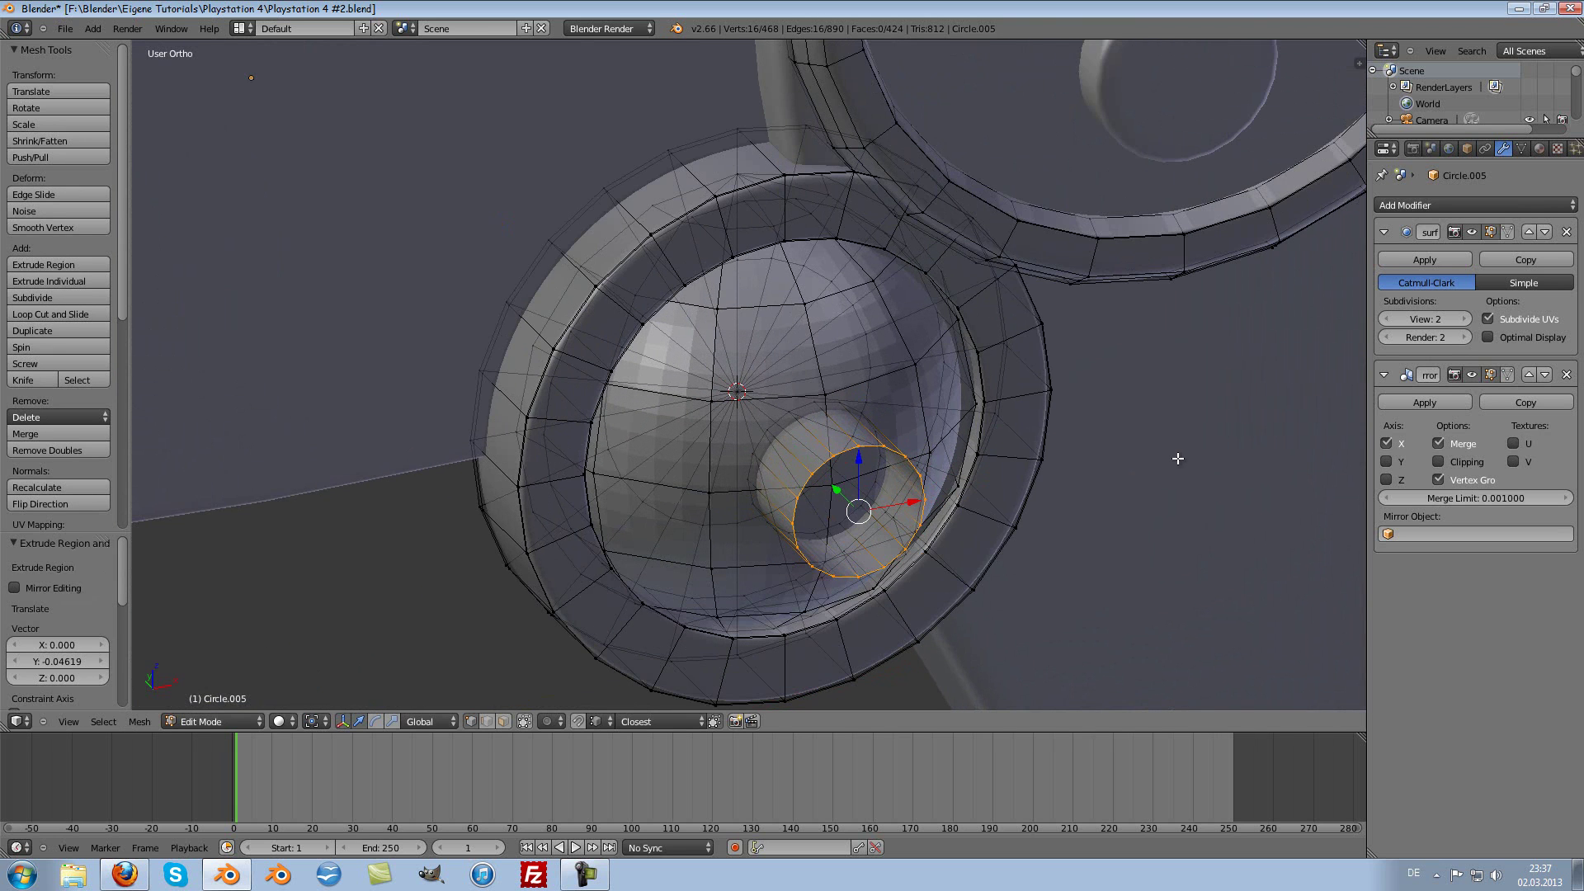
key("e")
key("y")
left_click(1188, 455)
key("s")
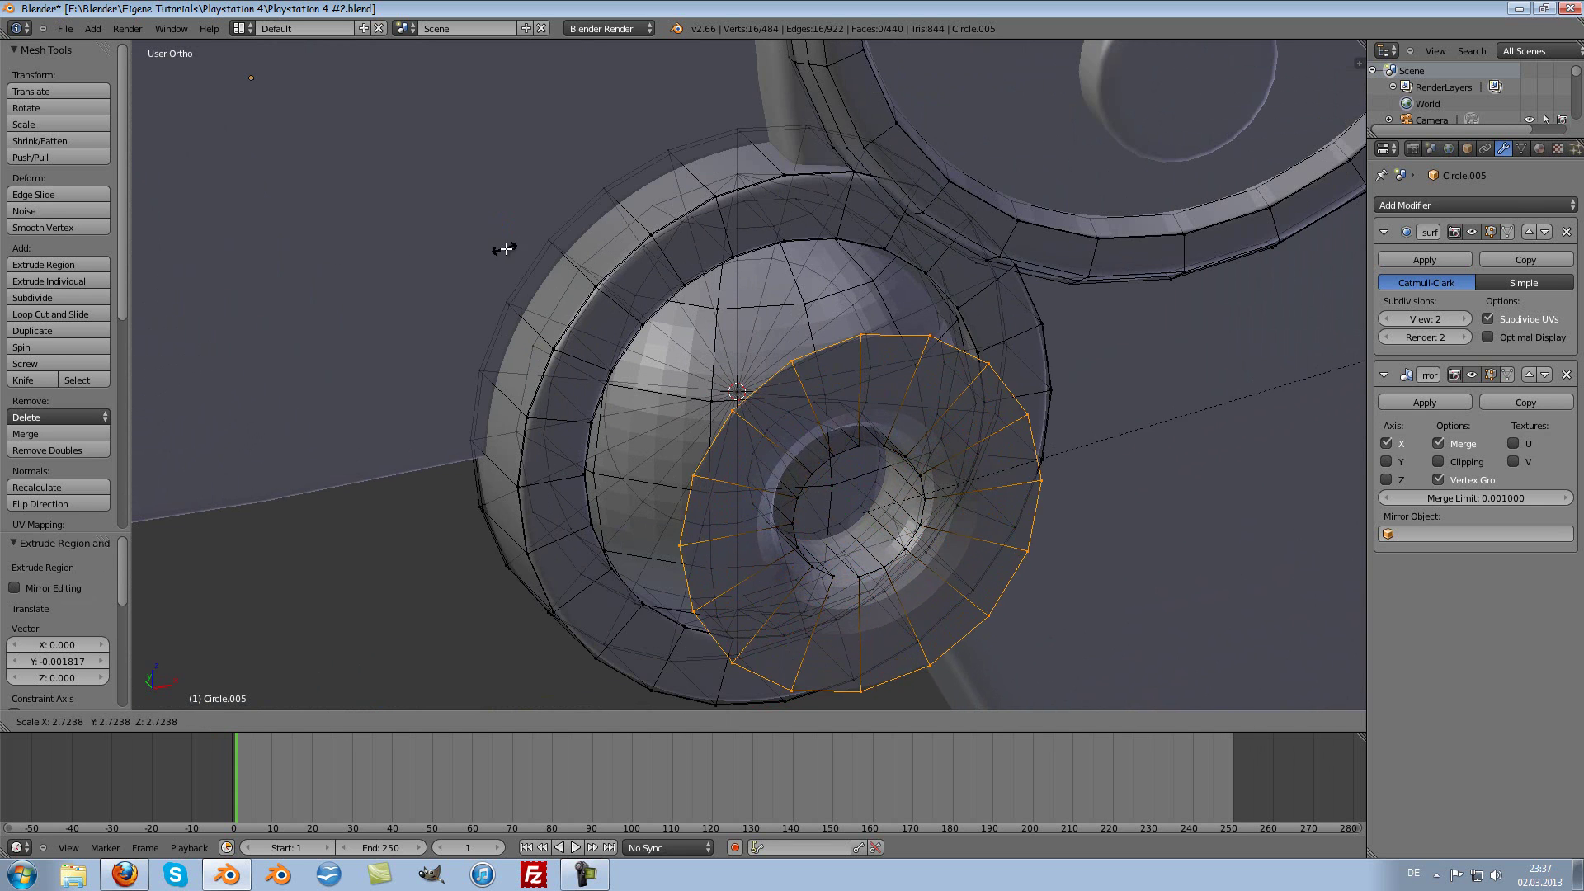
left_click(541, 218)
Step: Extrude the ring twice more along Y, scaling to 1.014 then 0.961
key("e")
key("y")
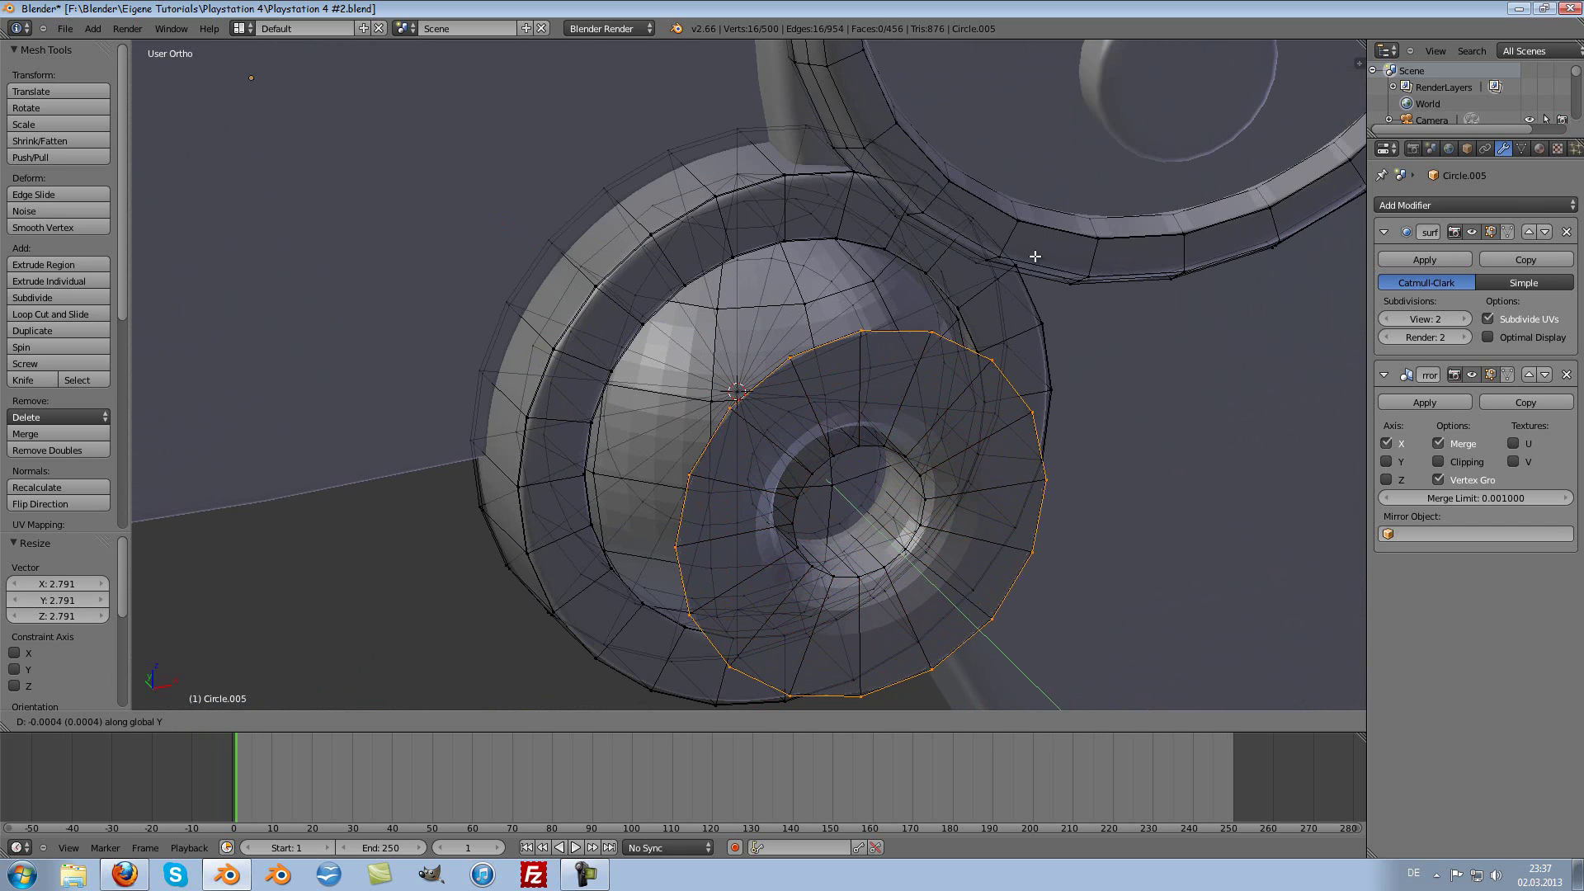
left_click(1060, 263)
key("s")
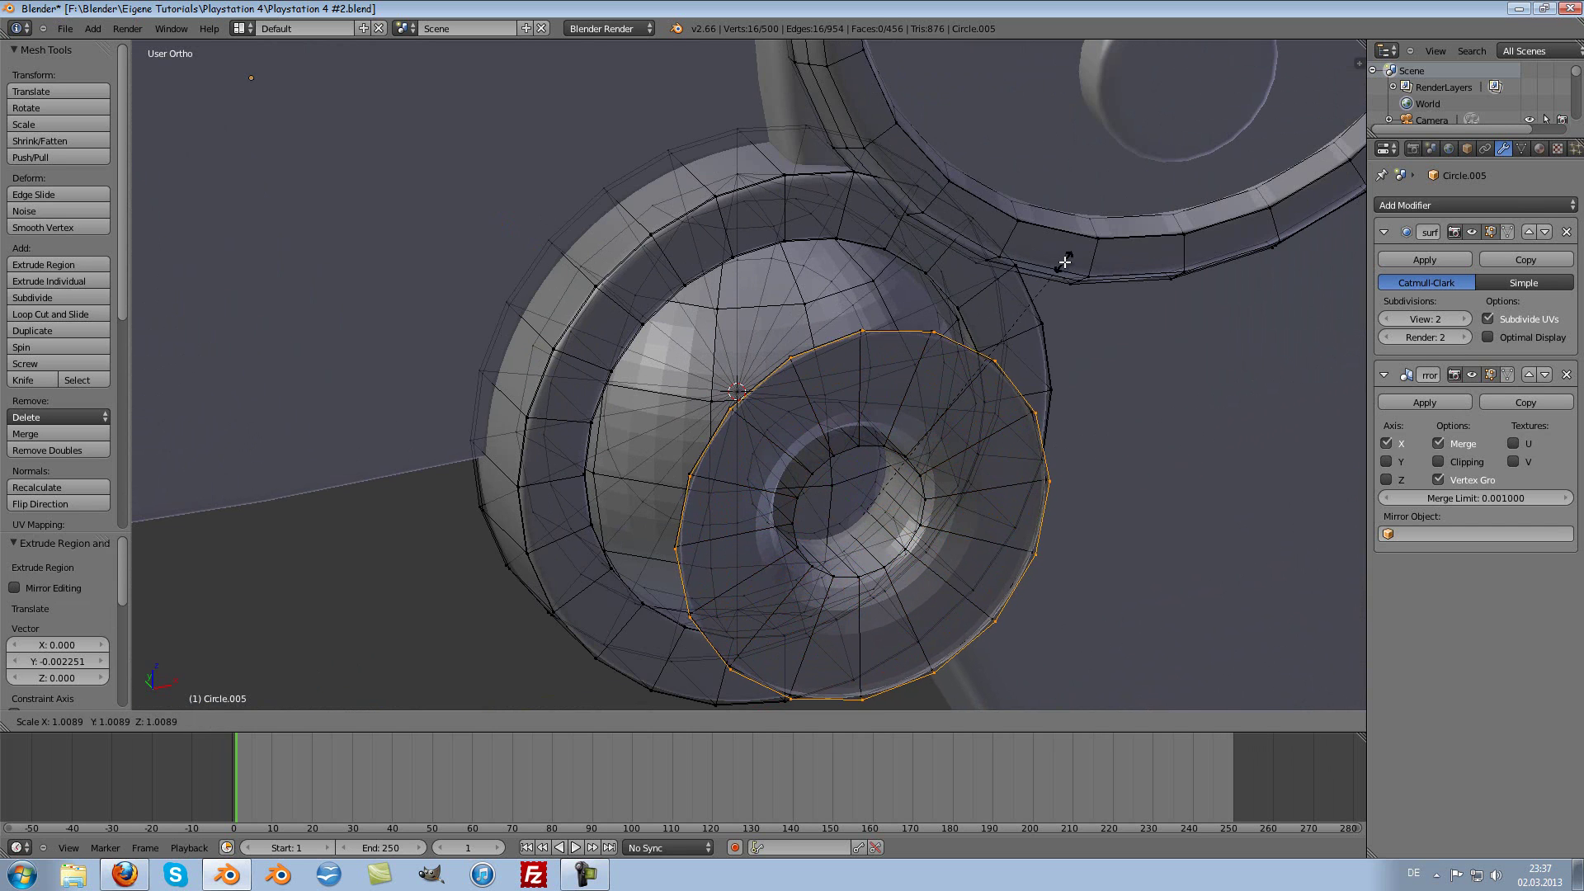
left_click(1065, 261)
key("e")
key("y")
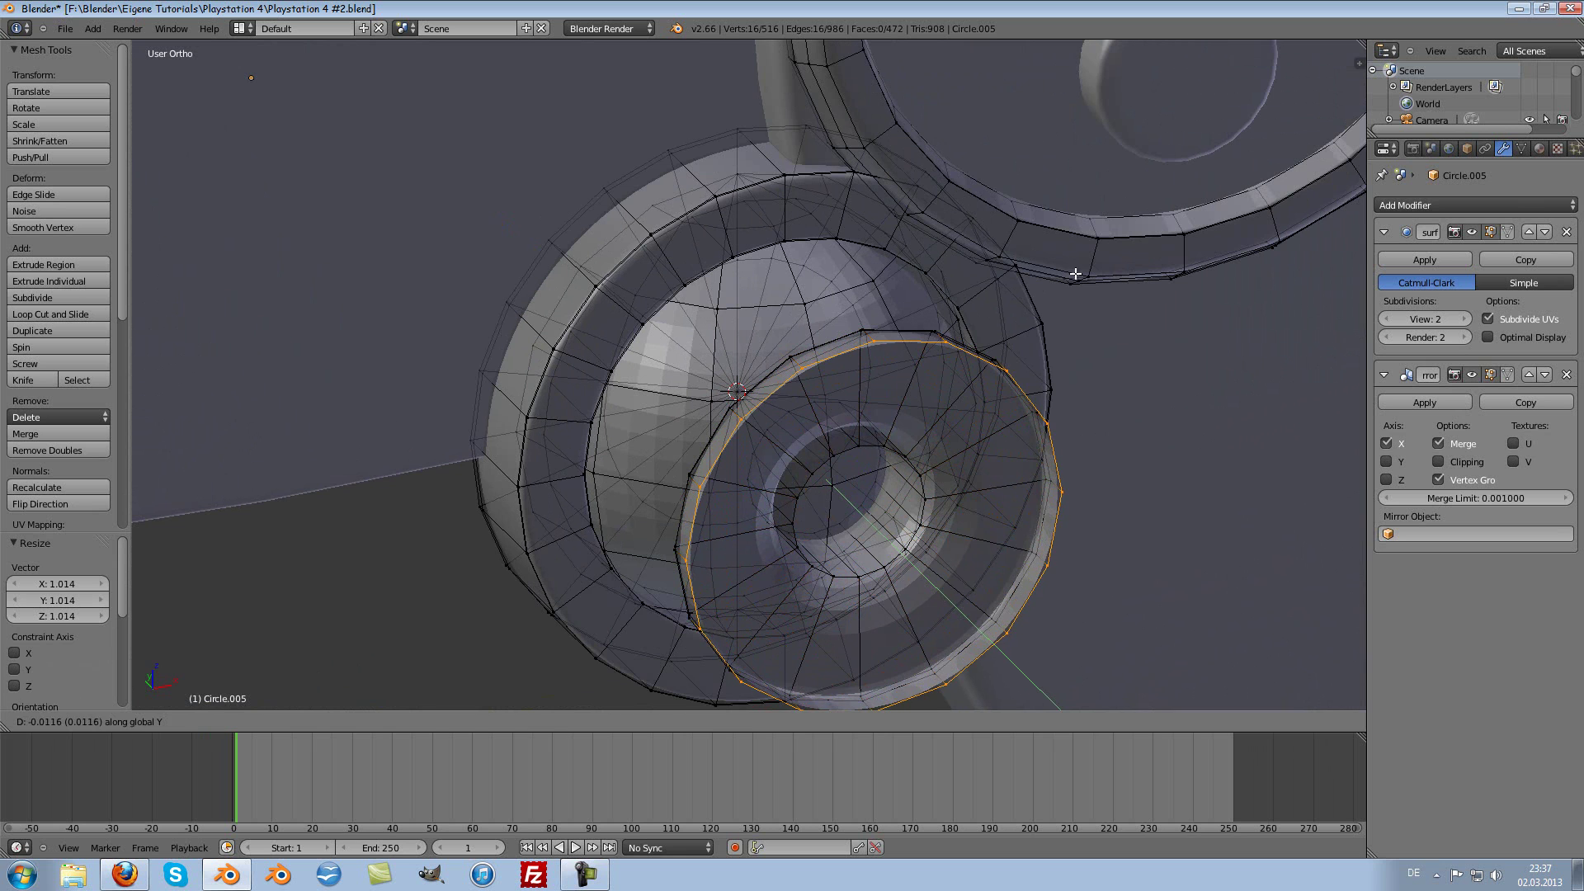
left_click(1006, 242)
key("s")
left_click(992, 251)
Step: Extrude two more loops along Y, shrinking them to 0.690 and 0.714
key("e")
key("y")
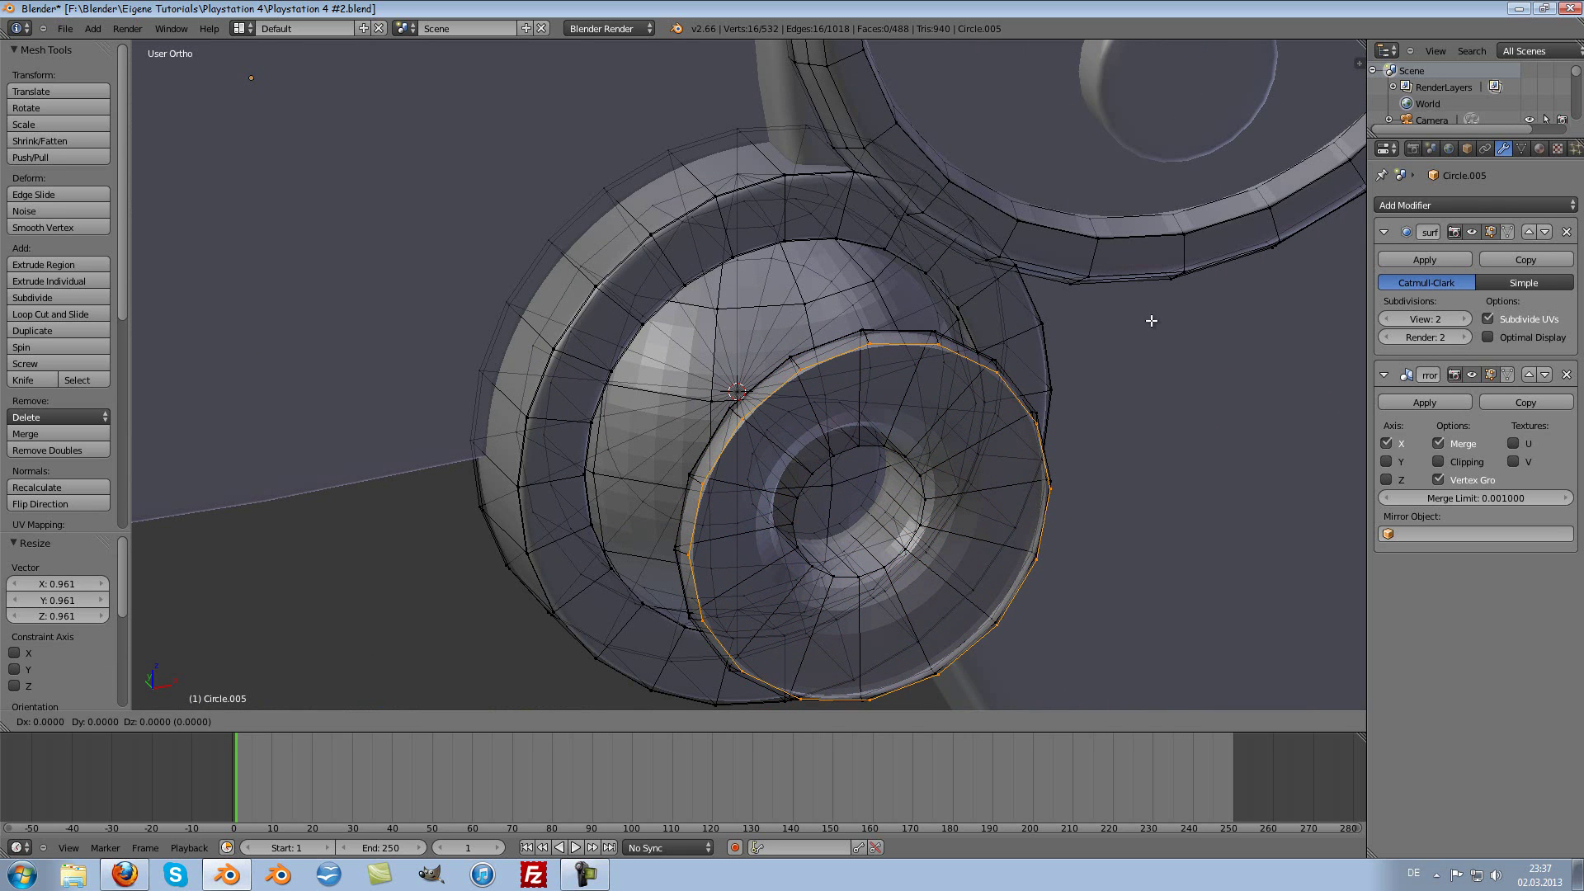
left_click(1168, 342)
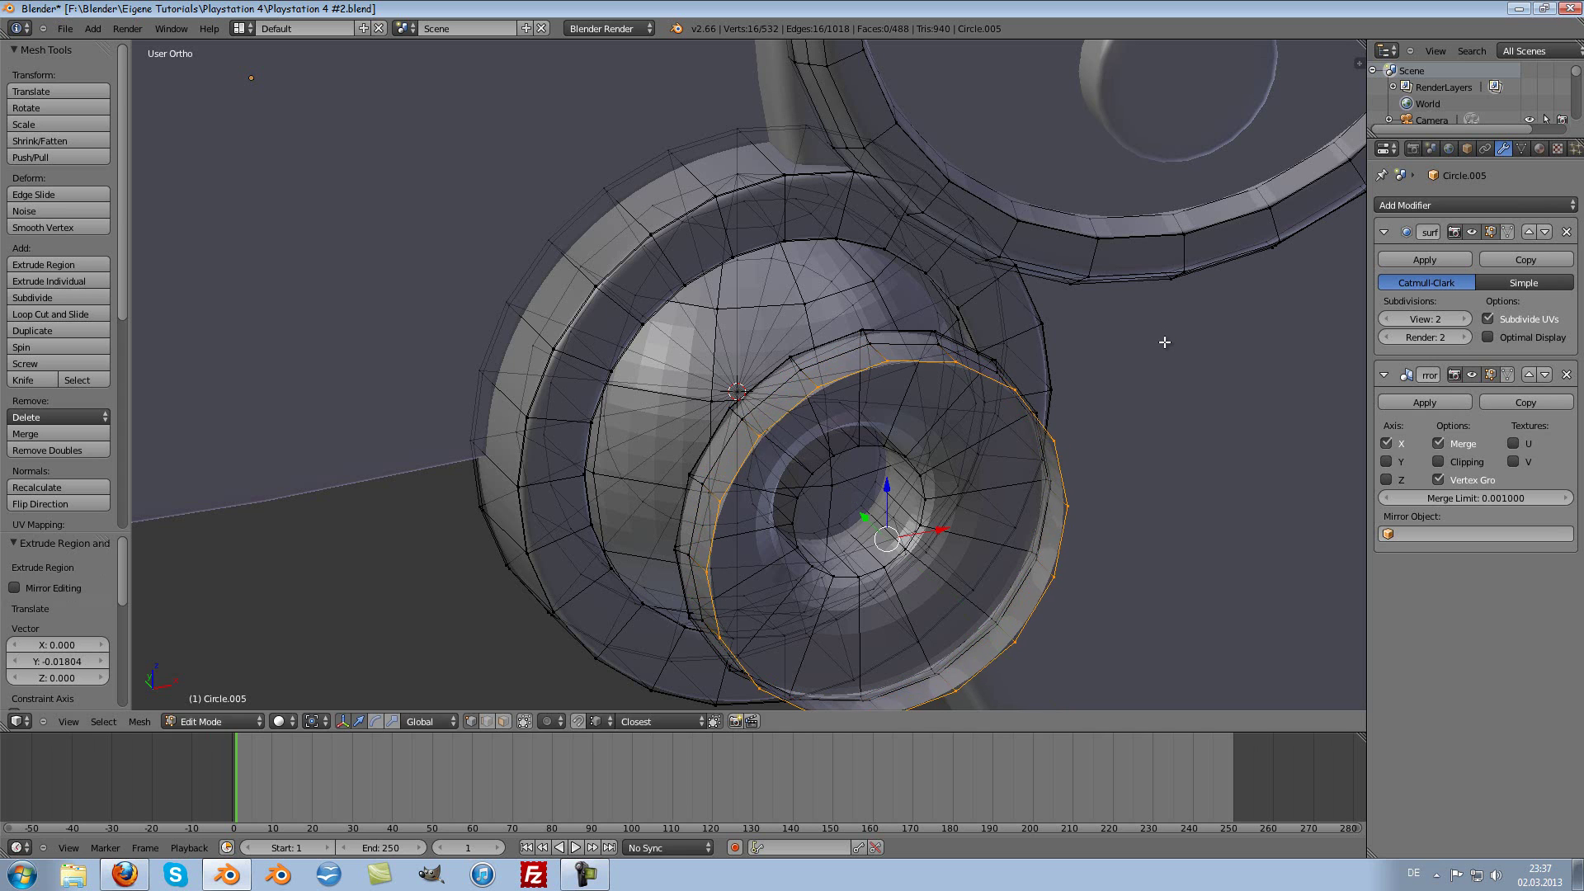
key("s")
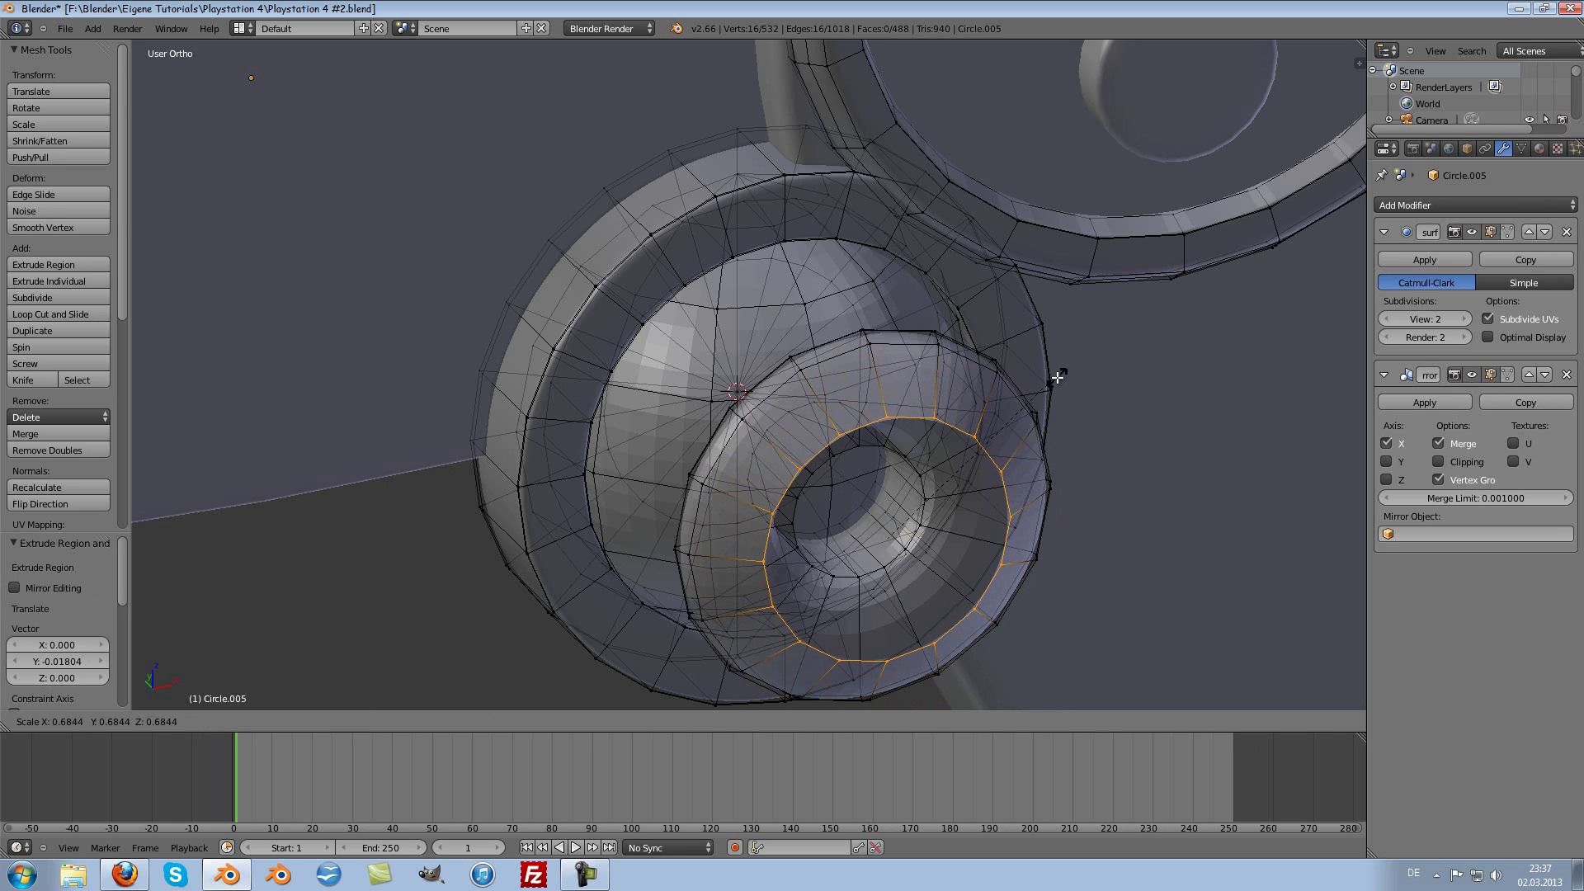
left_click(1057, 377)
key("e")
key("y")
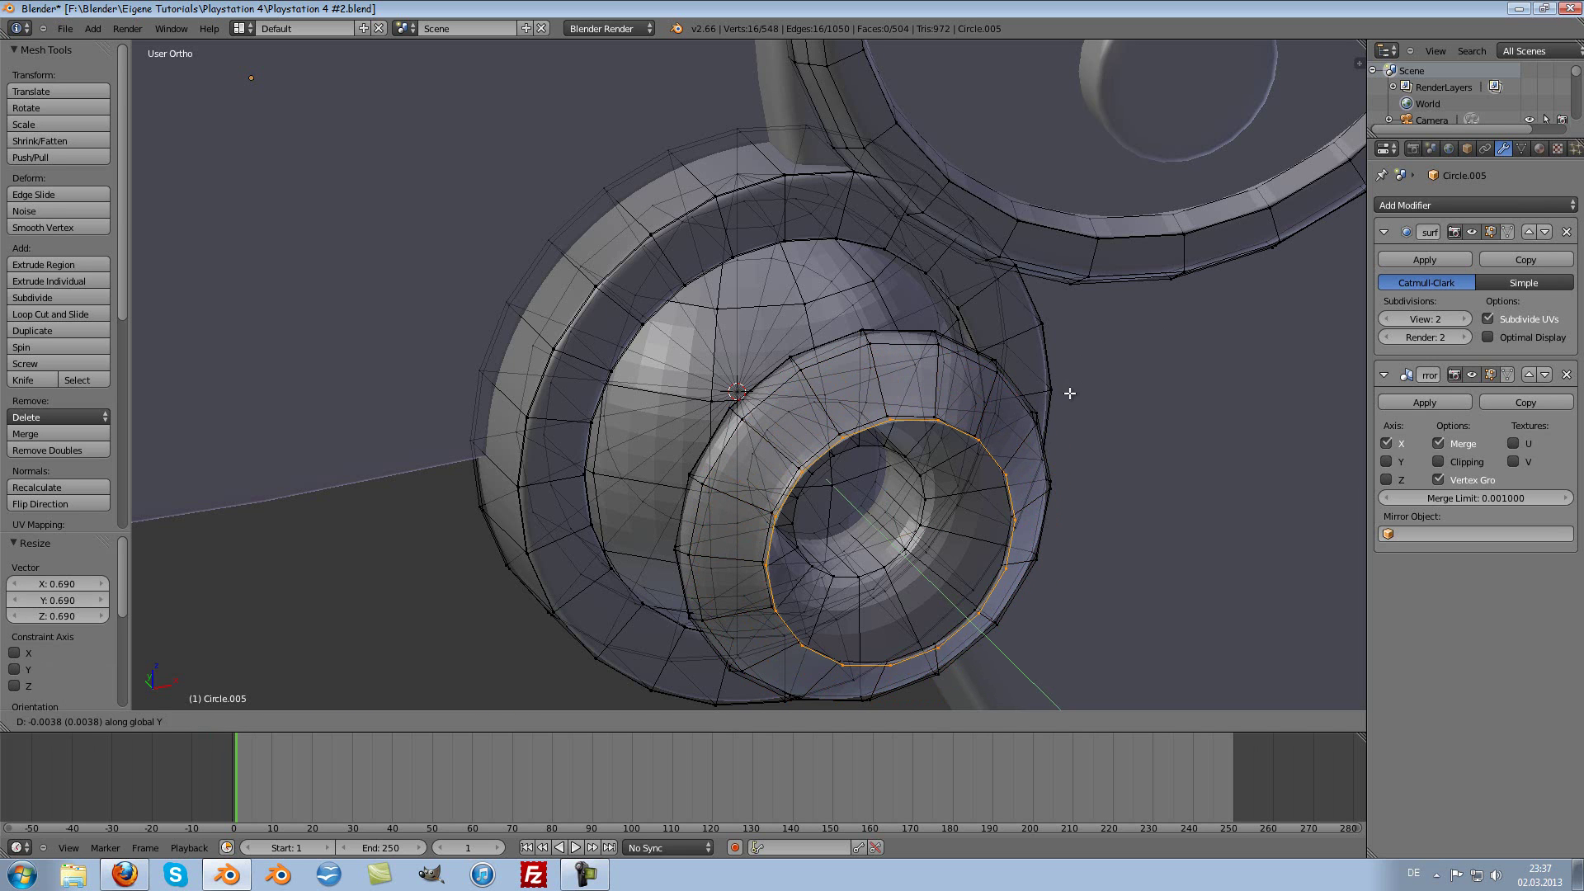
left_click(1064, 393)
key("s")
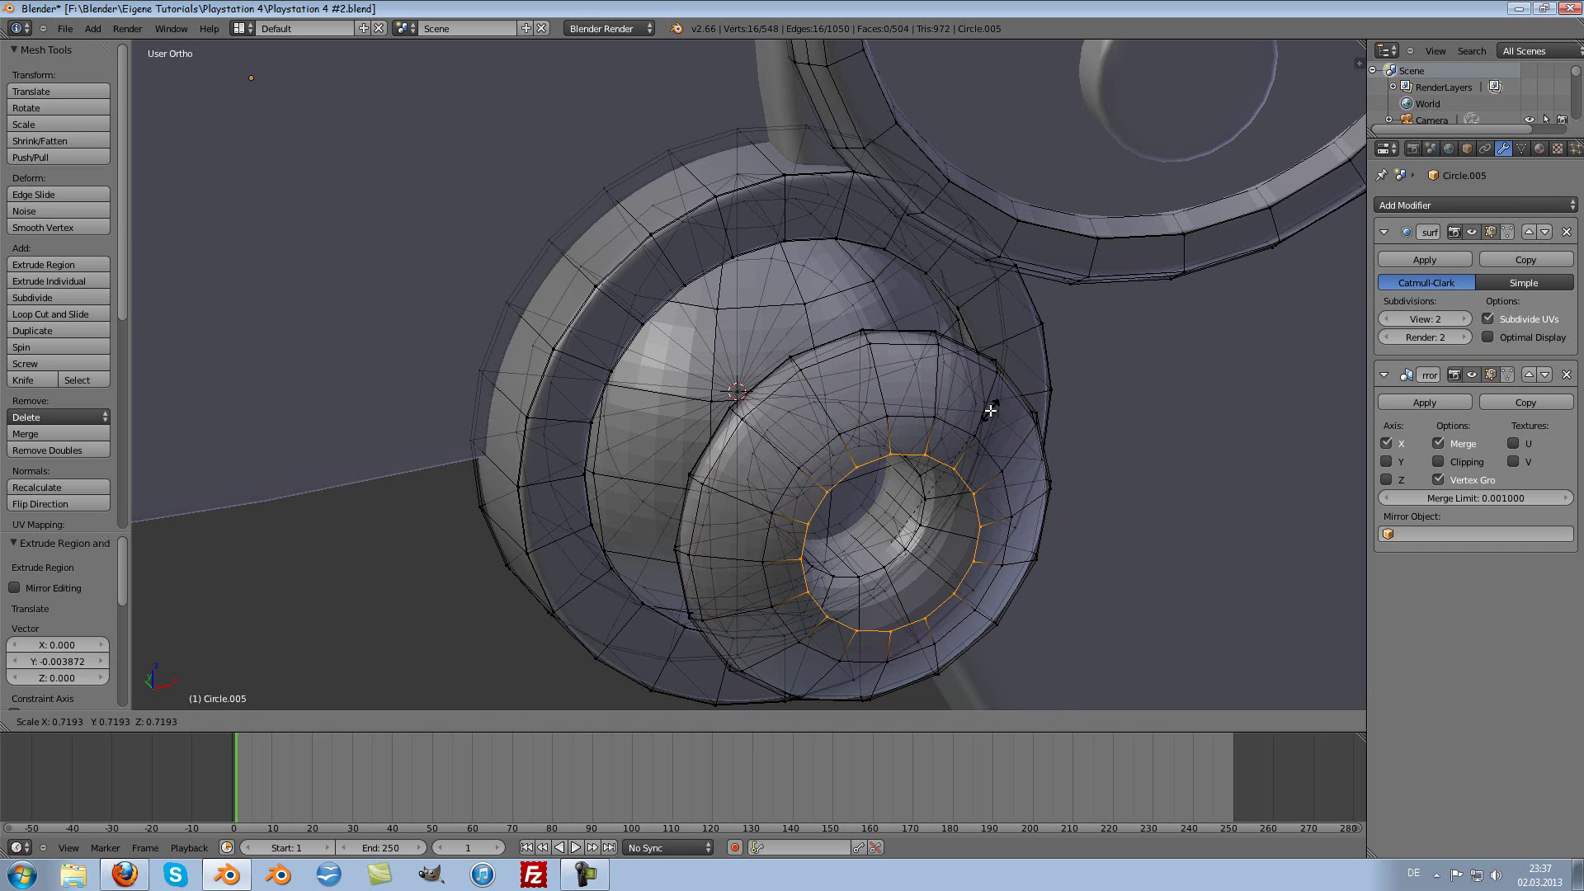
left_click(990, 410)
Step: Extrude and shrink the ring to 0.578, move it along Y, then extrude it inward
key("e")
key("y")
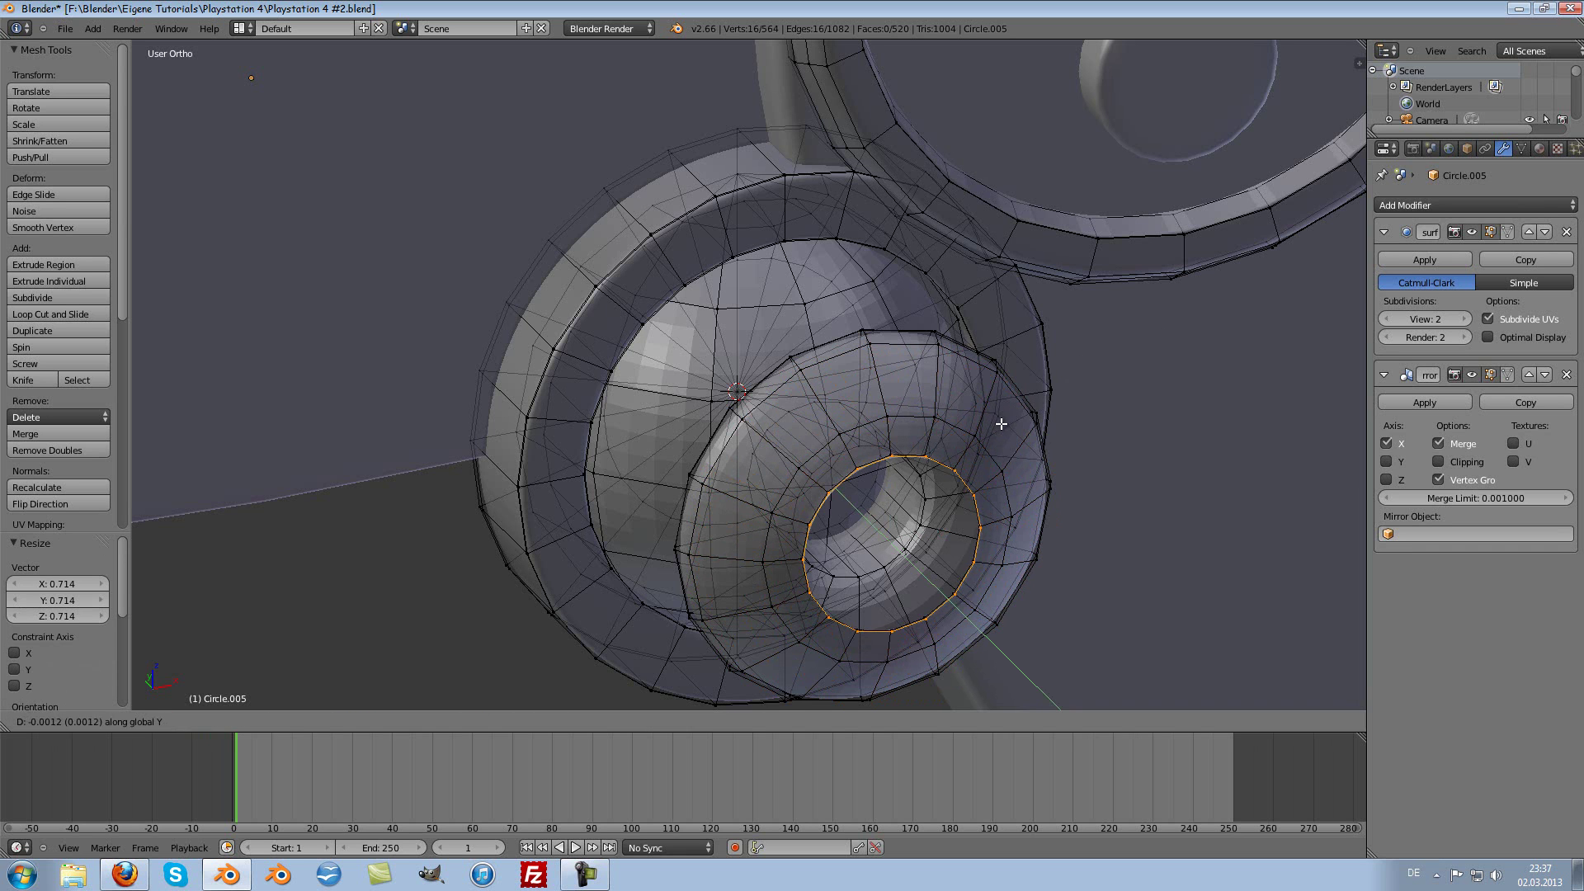
left_click(998, 421)
key("s")
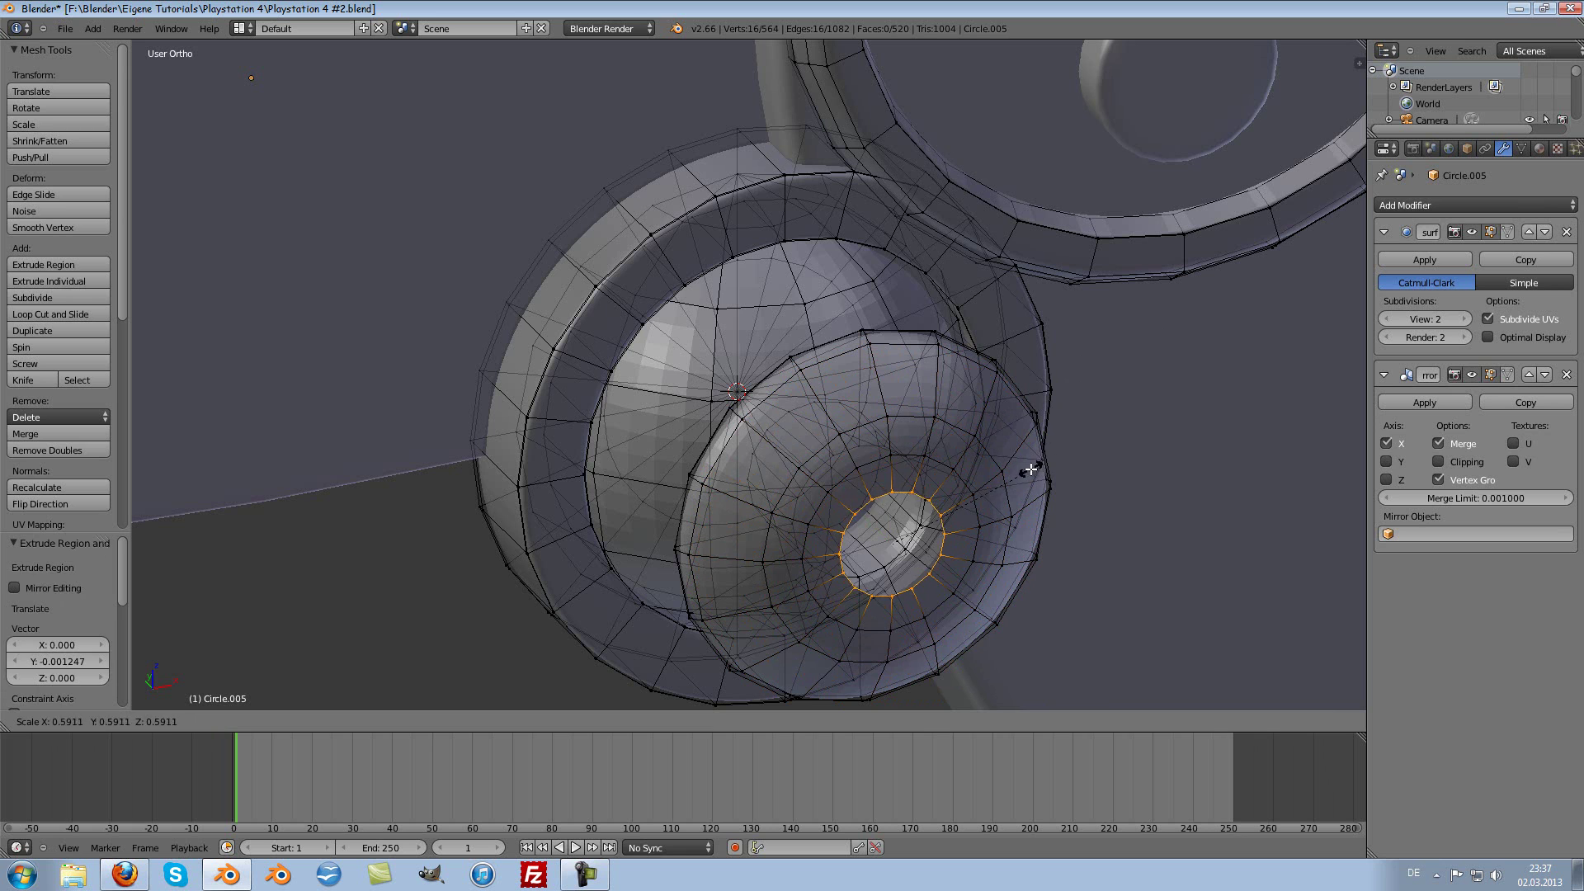
left_click(1033, 473)
key("g")
key("y")
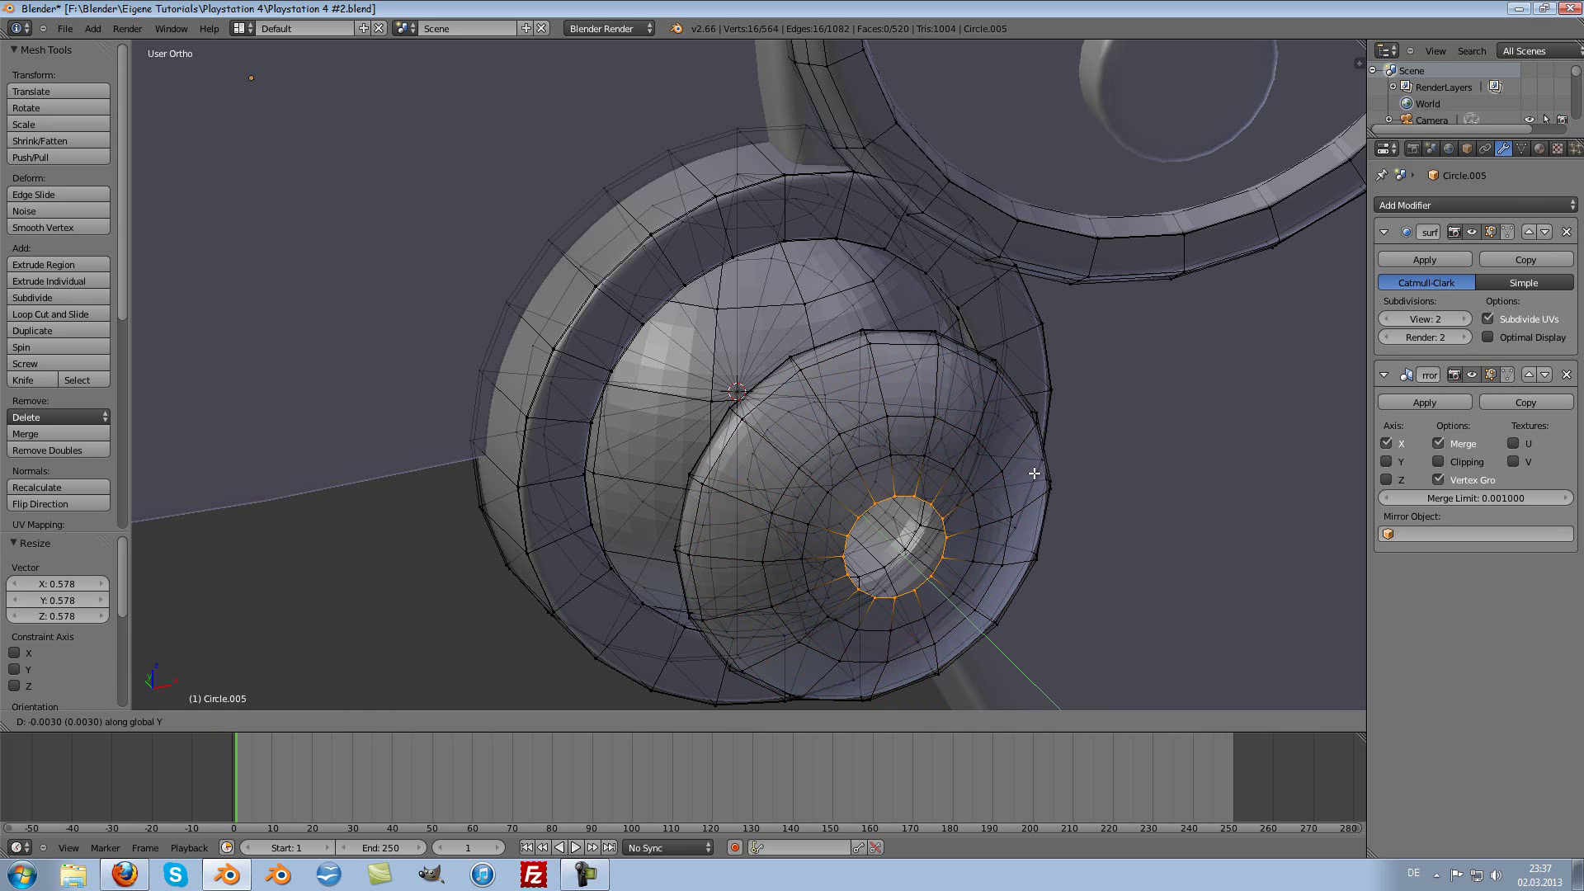
left_click(1027, 465)
key("e")
key("y")
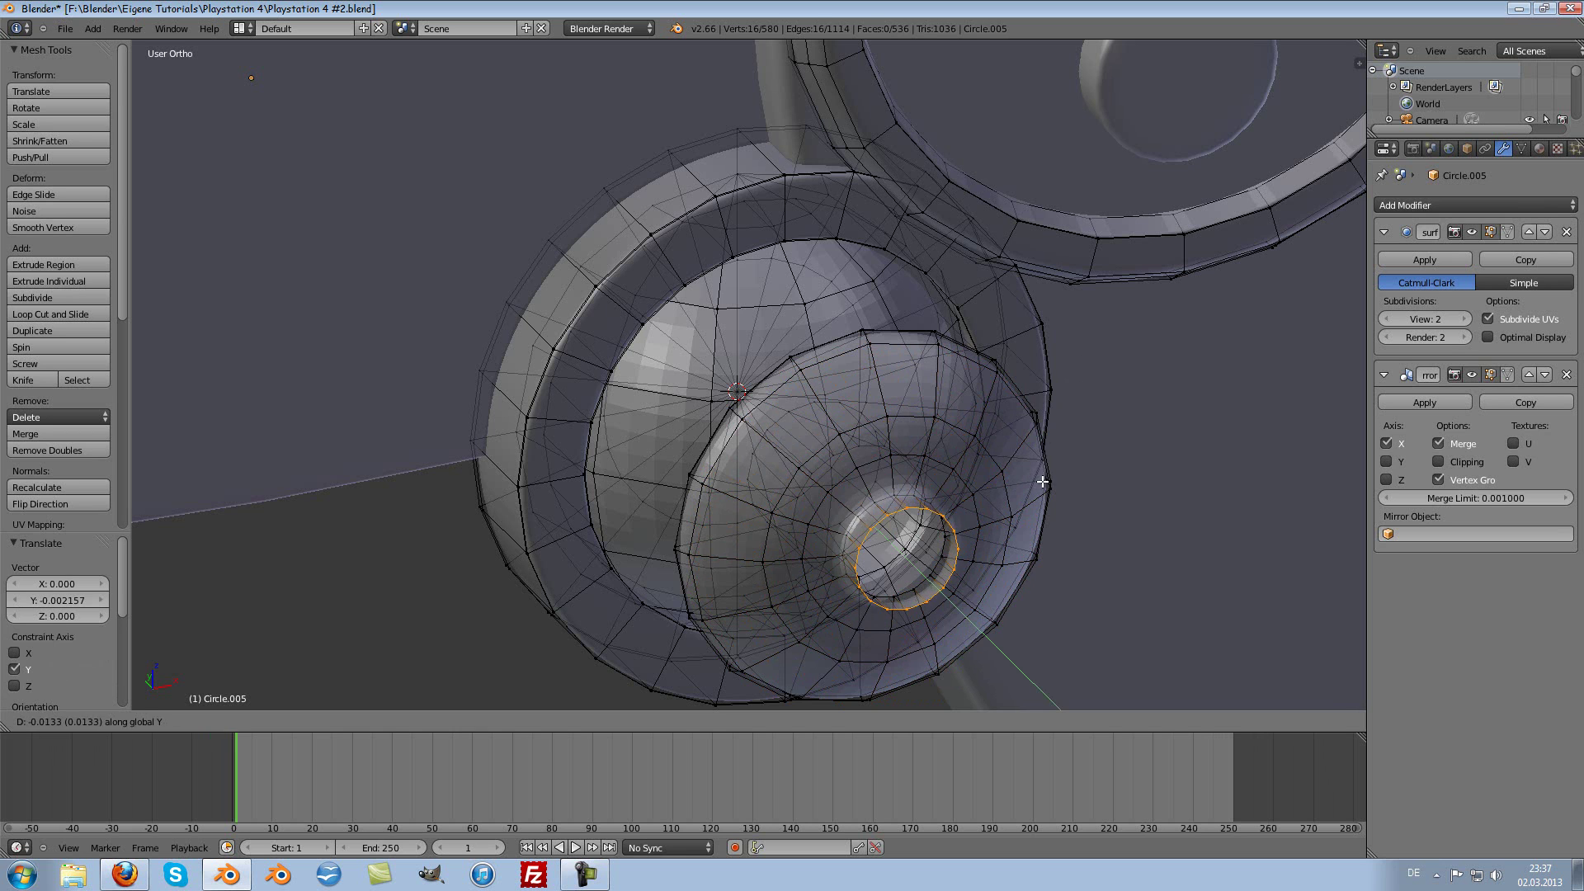
left_click(1028, 479)
Step: Select the inner vertex ring and merge it closed at the cap's centre
right_click(1045, 478)
key("w")
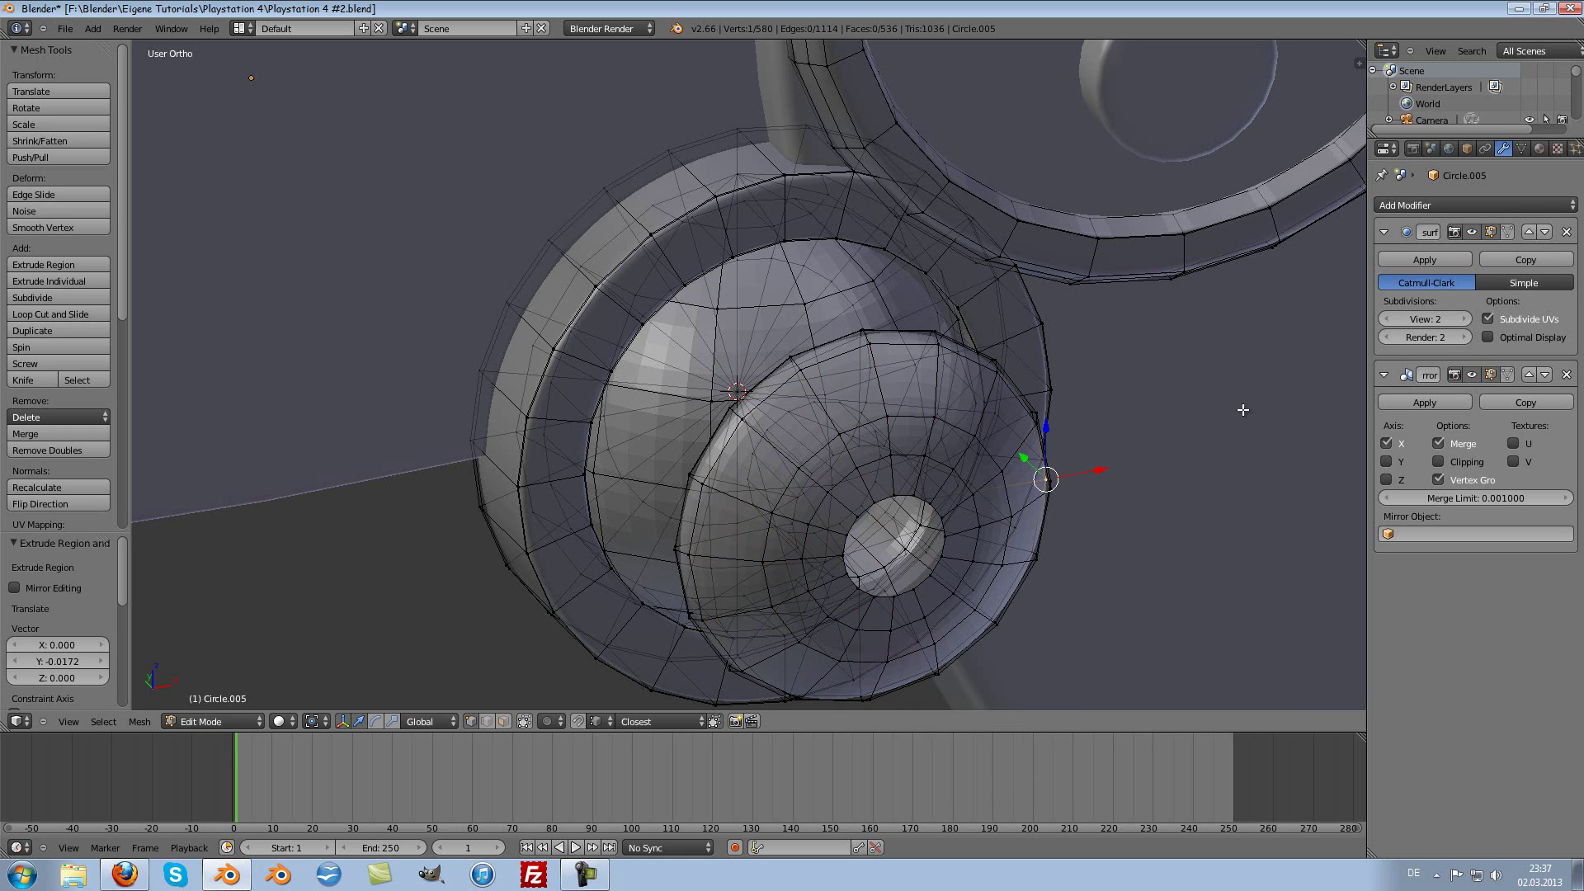
key("ctrl+z")
key("w")
left_click(1191, 410)
Step: Merge the cap's centre ring At Center to close the hole in the thumbstick cap
left_click(1190, 410)
key("Tab")
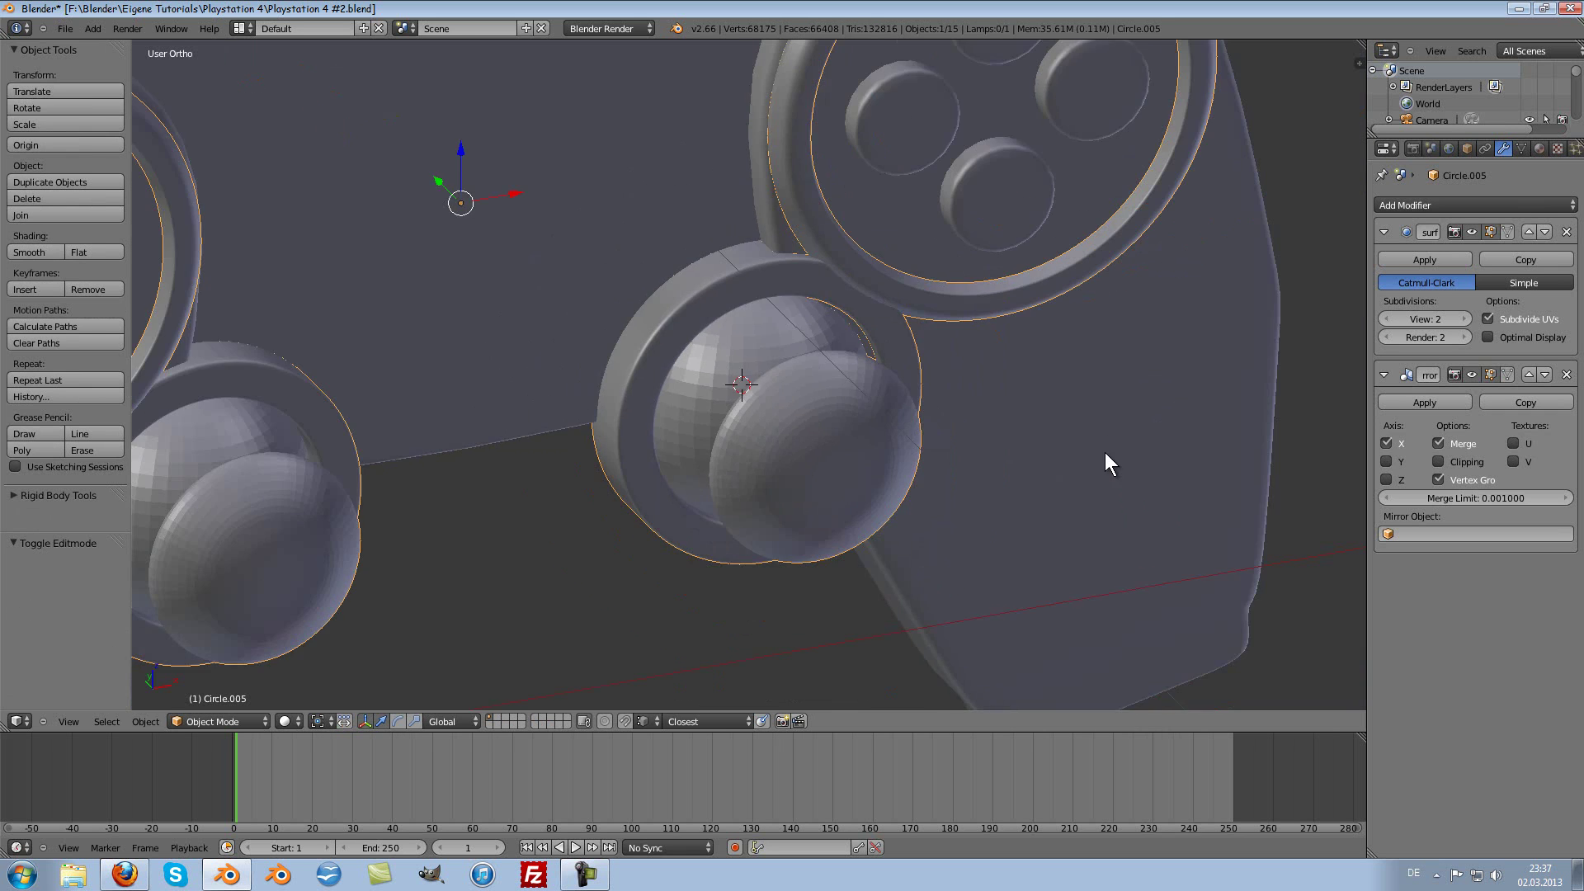
mouse_move(1116, 424)
middle_mouse_down()
mouse_move(903, 394)
mouse_move(620, 418)
mouse_move(841, 410)
mouse_move(759, 421)
middle_mouse_up()
scroll(629, 410, "up", 2)
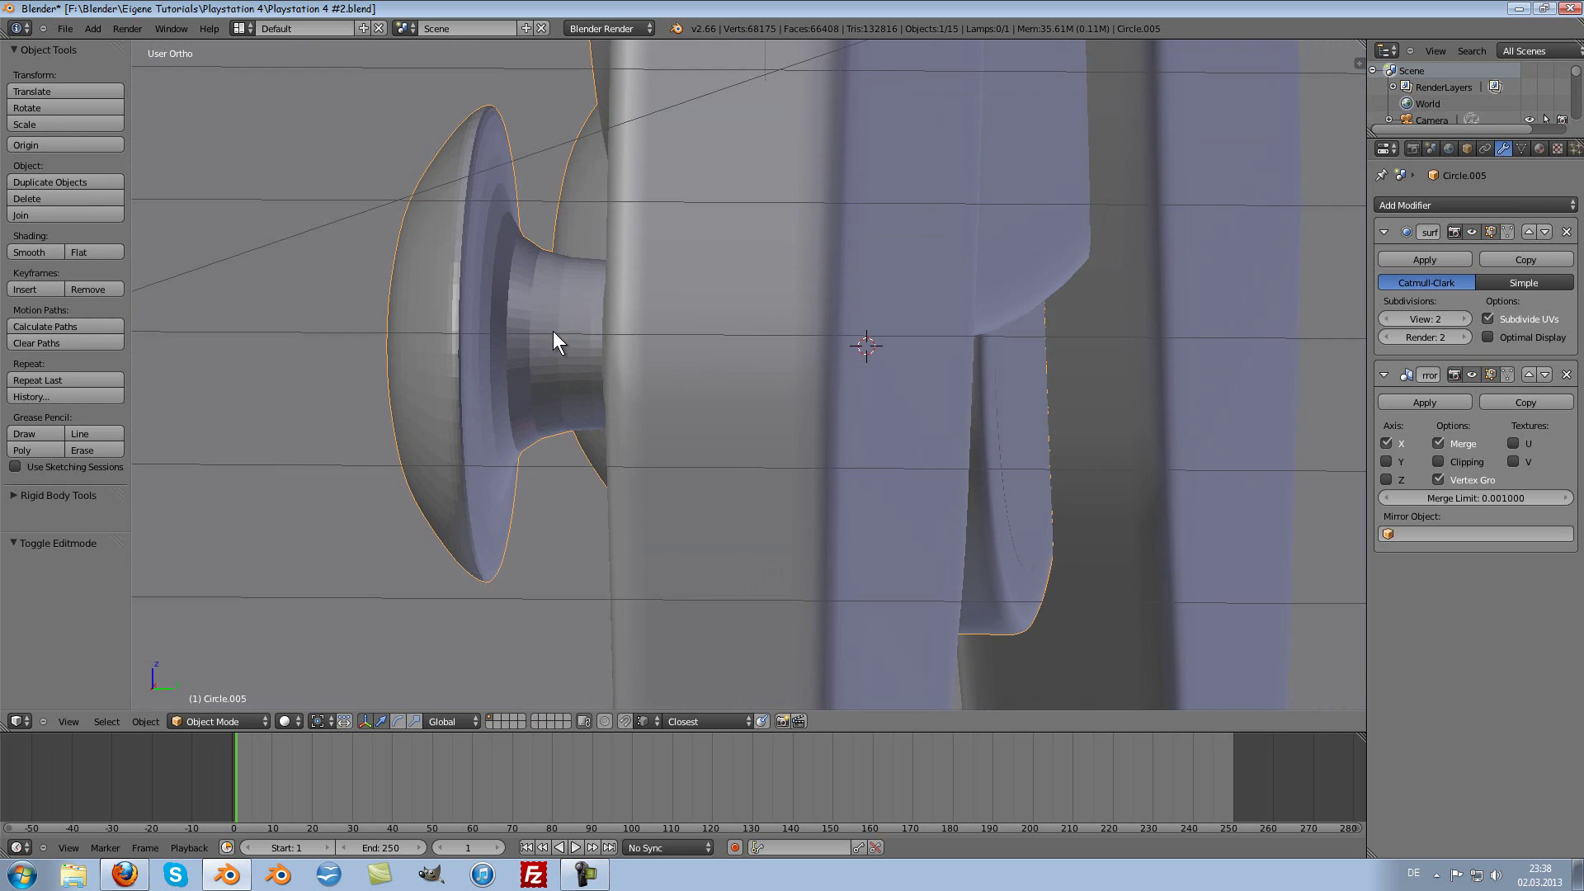
Step: Add a loop cut around the thumbstick stem and slide it into position
key("Tab")
key("ctrl+r")
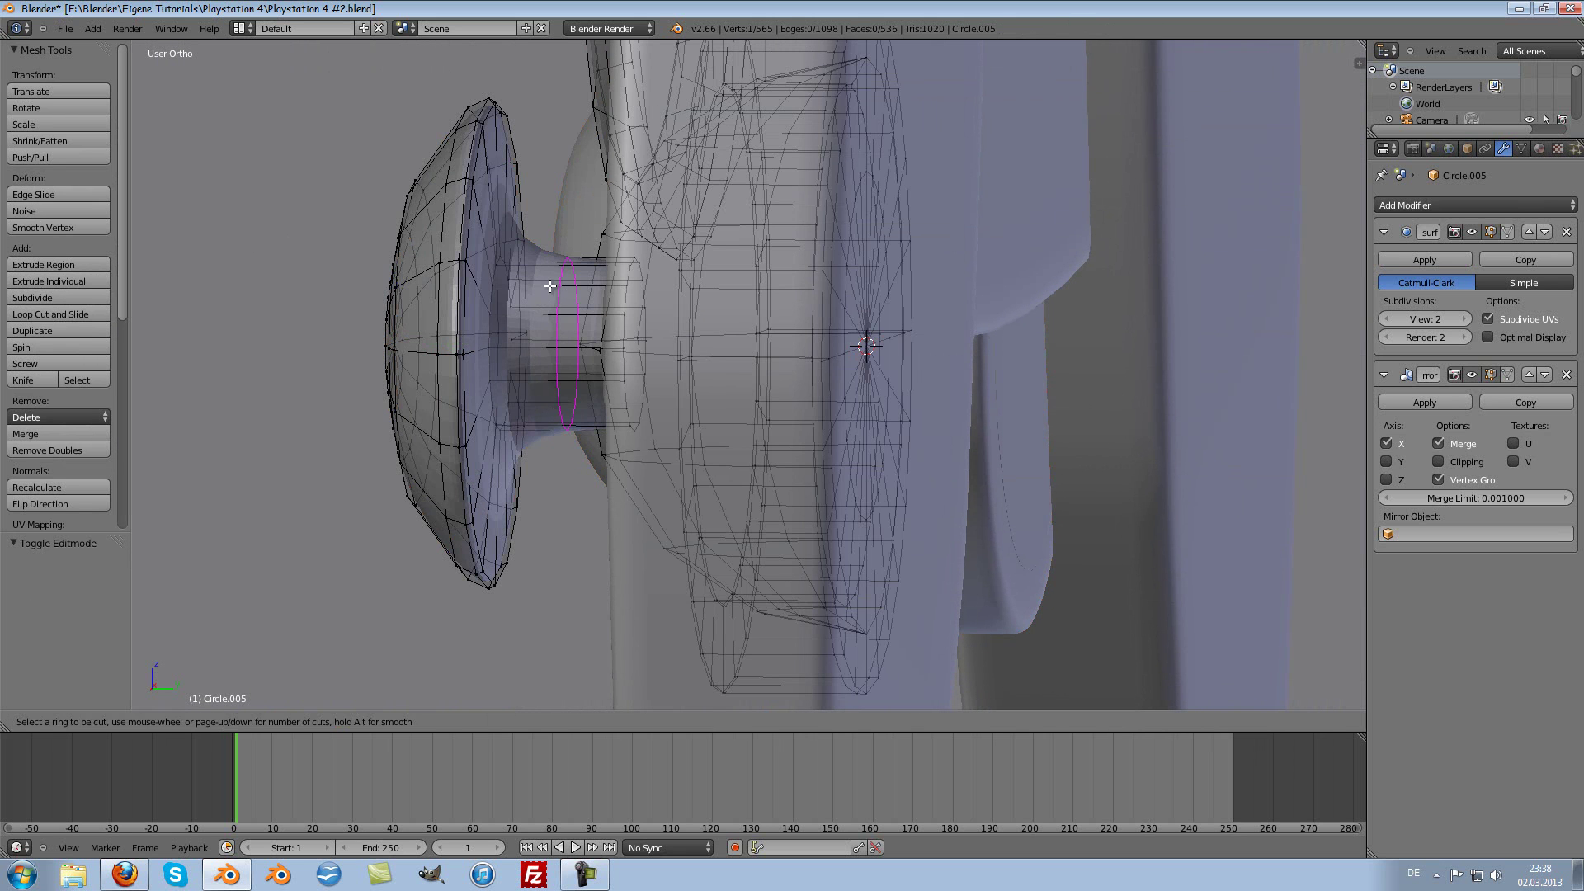
left_click(550, 286)
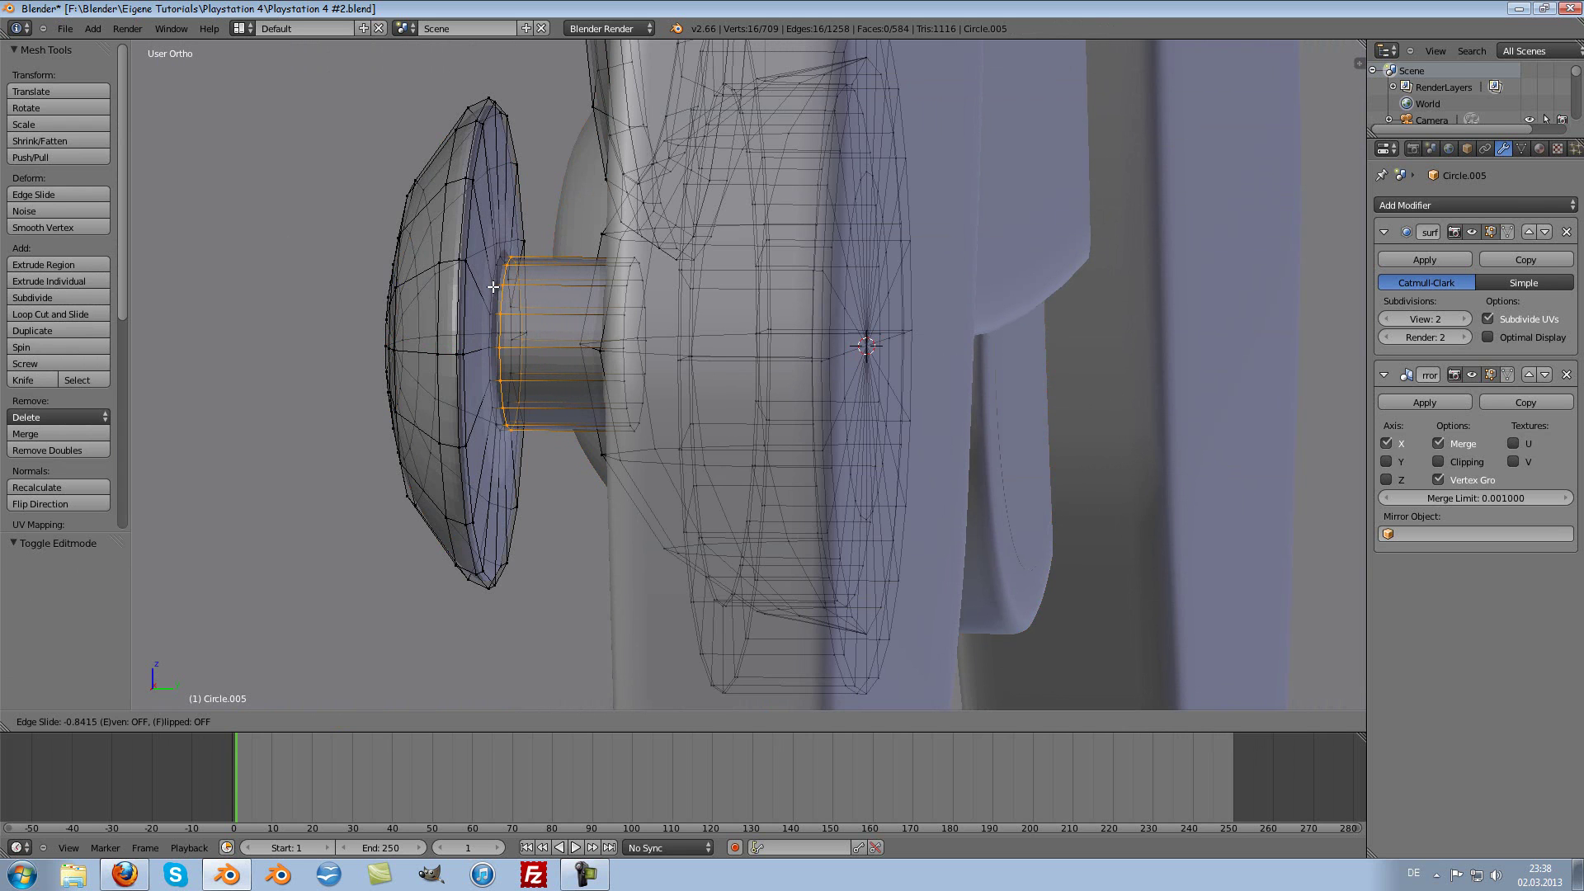
left_click(493, 286)
key("Tab")
Step: Apply Smooth shading to the thumbstick
mouse_move(590, 316)
middle_mouse_down()
mouse_move(746, 349)
mouse_move(820, 329)
middle_mouse_up()
scroll(746, 349, "down", 4)
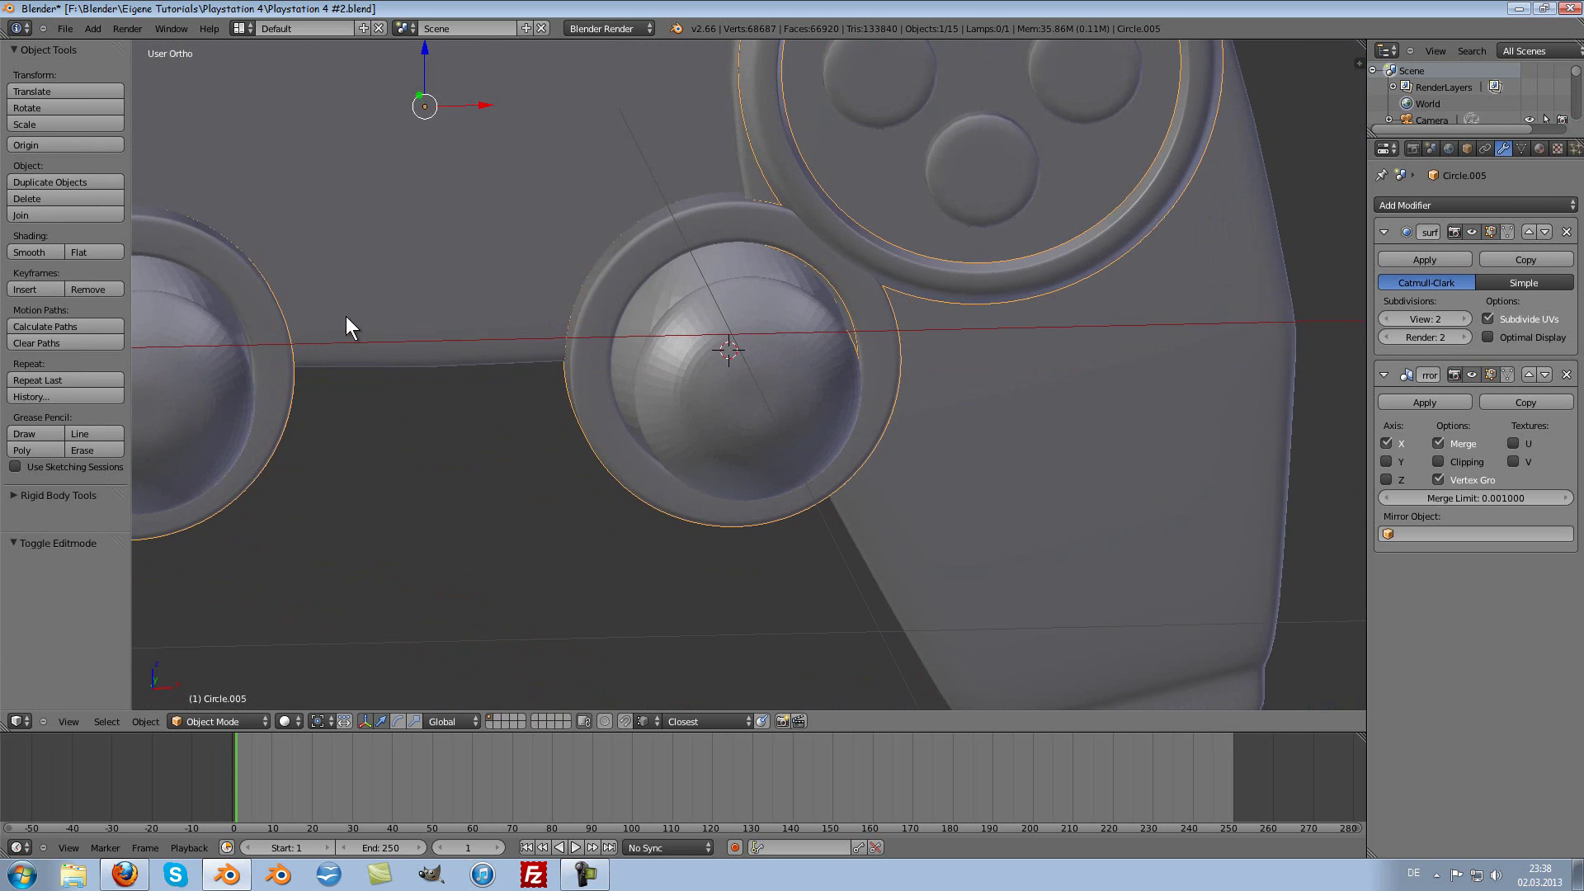
left_click(37, 247)
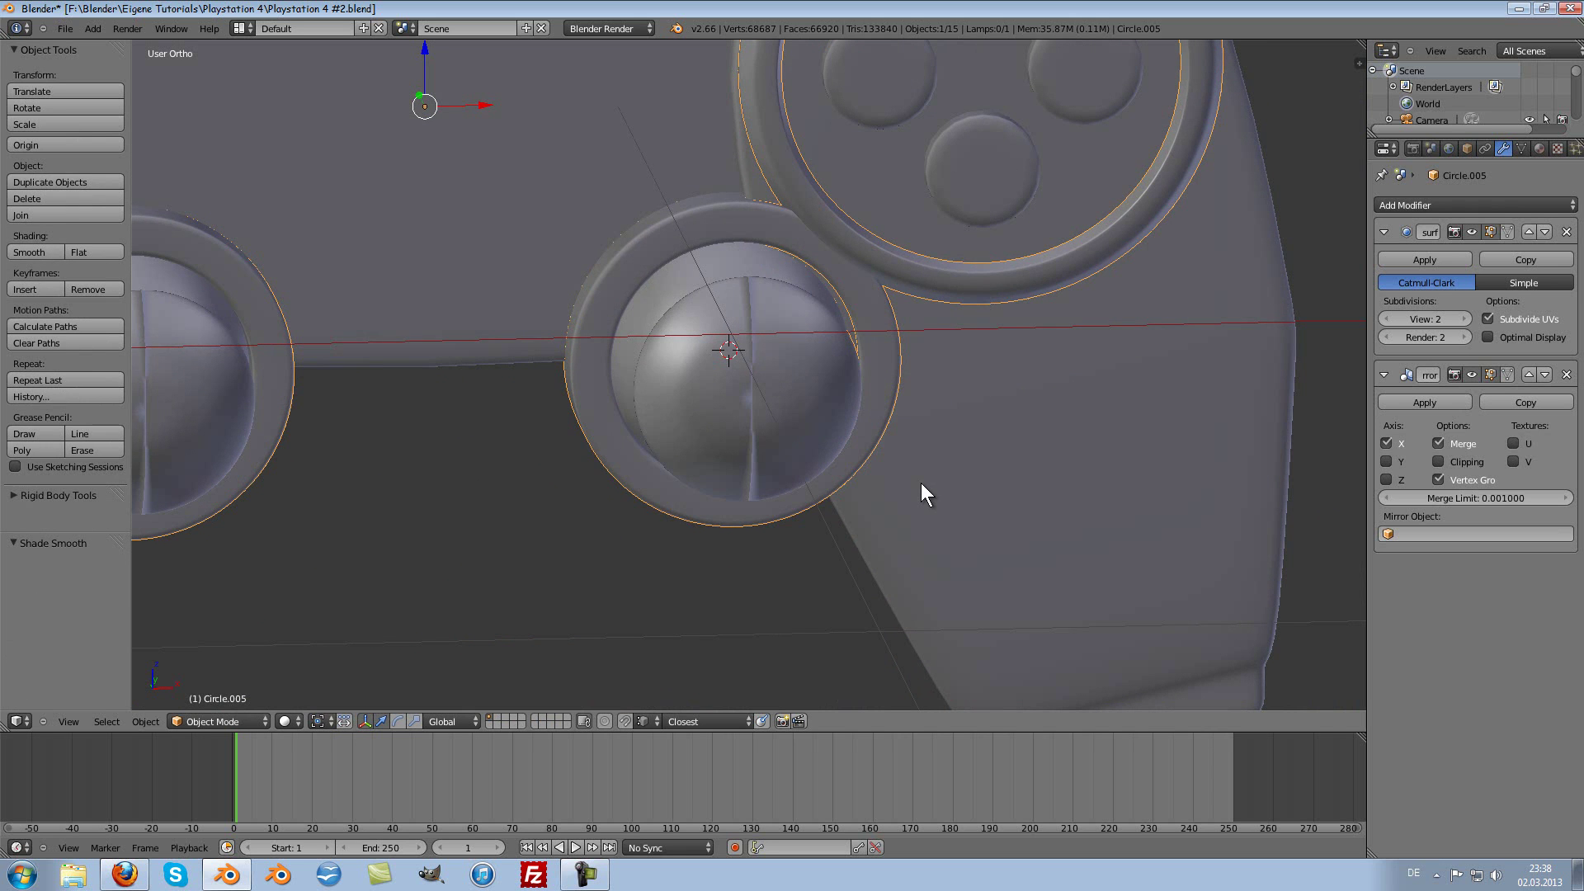
Step: Select all of the thumbstick's geometry in Edit Mode to recalculate its normals
key("Tab")
key("Tab")
mouse_move(768, 459)
middle_mouse_down()
mouse_move(735, 442)
mouse_move(720, 462)
middle_mouse_up()
scroll(716, 323, "up", 3)
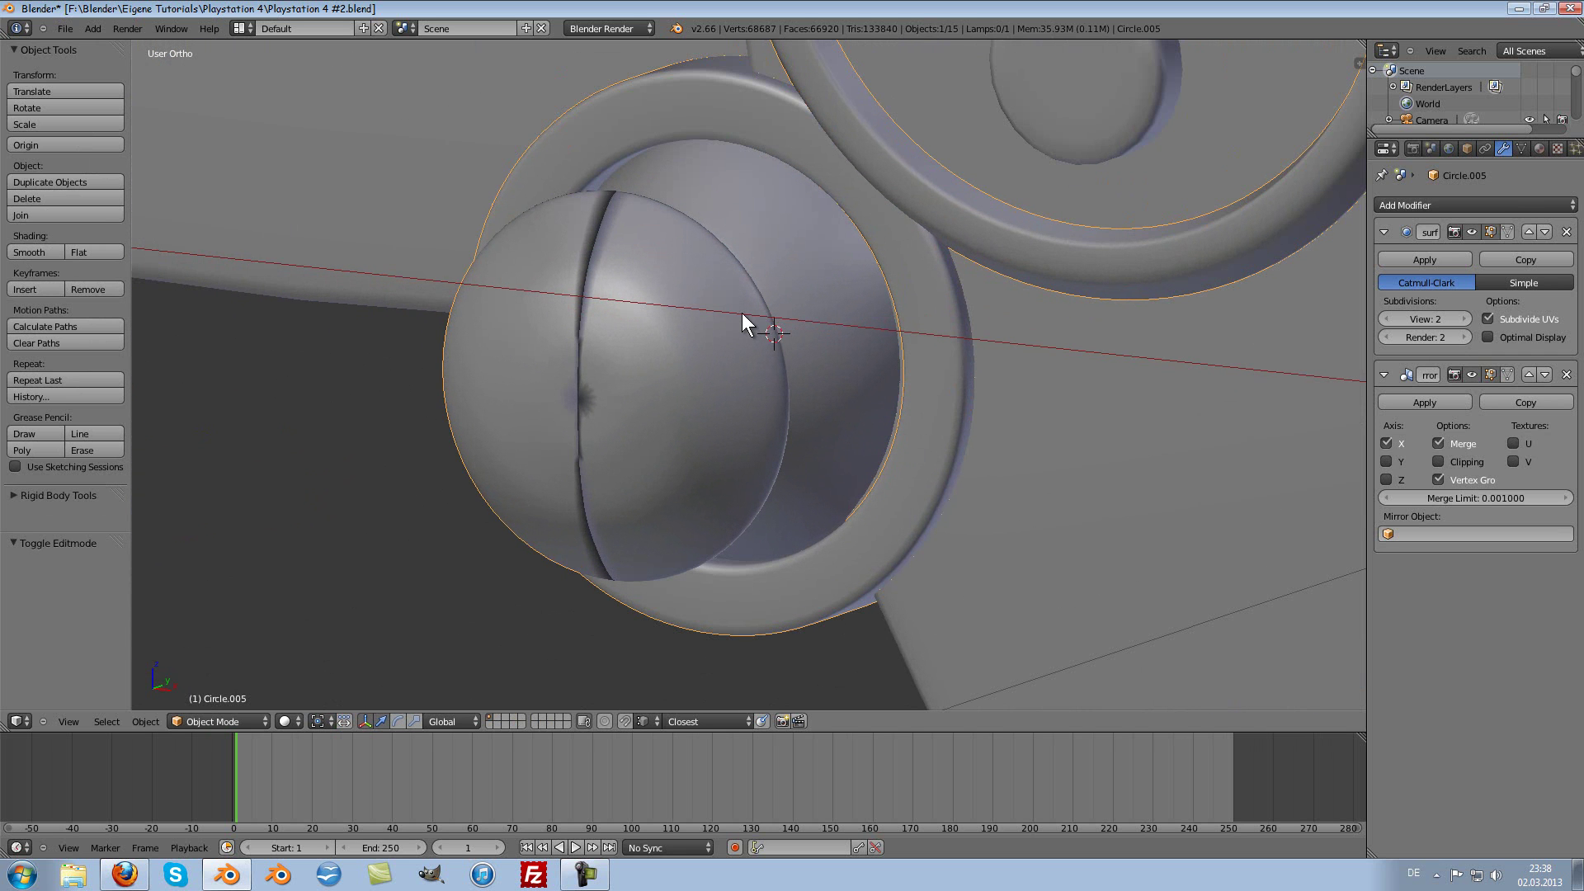
key("Tab")
key("a")
key("a")
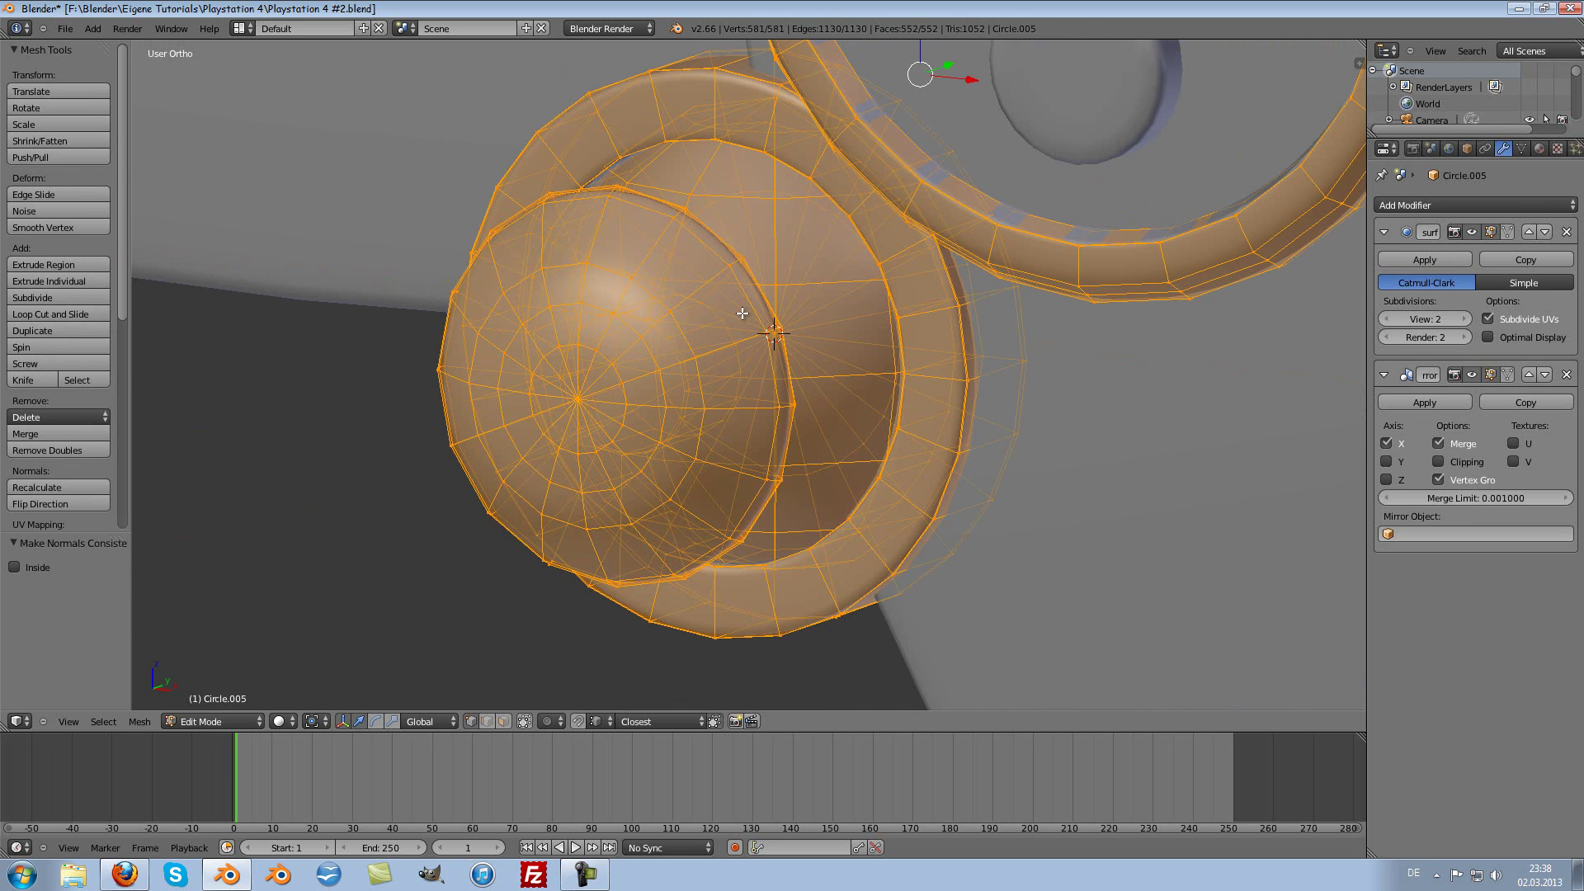
Step: Return to Object Mode and orbit around the finished thumbstick to inspect it
key("Tab")
scroll(727, 304, "down", 3)
scroll(726, 302, "up", 4)
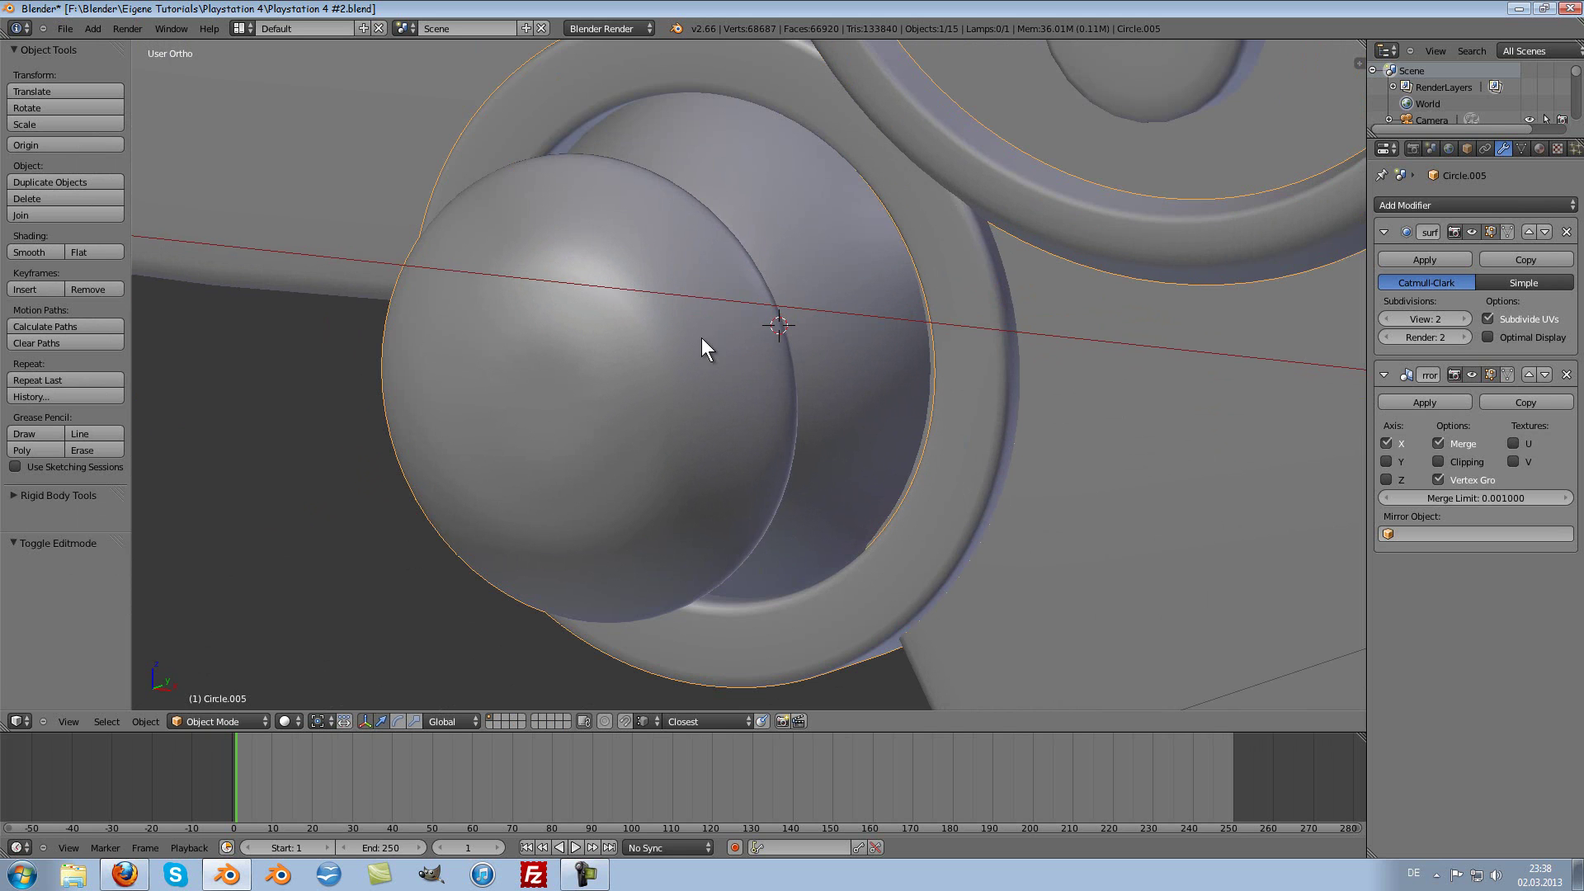
middle_click_drag(576, 284, 631, 246)
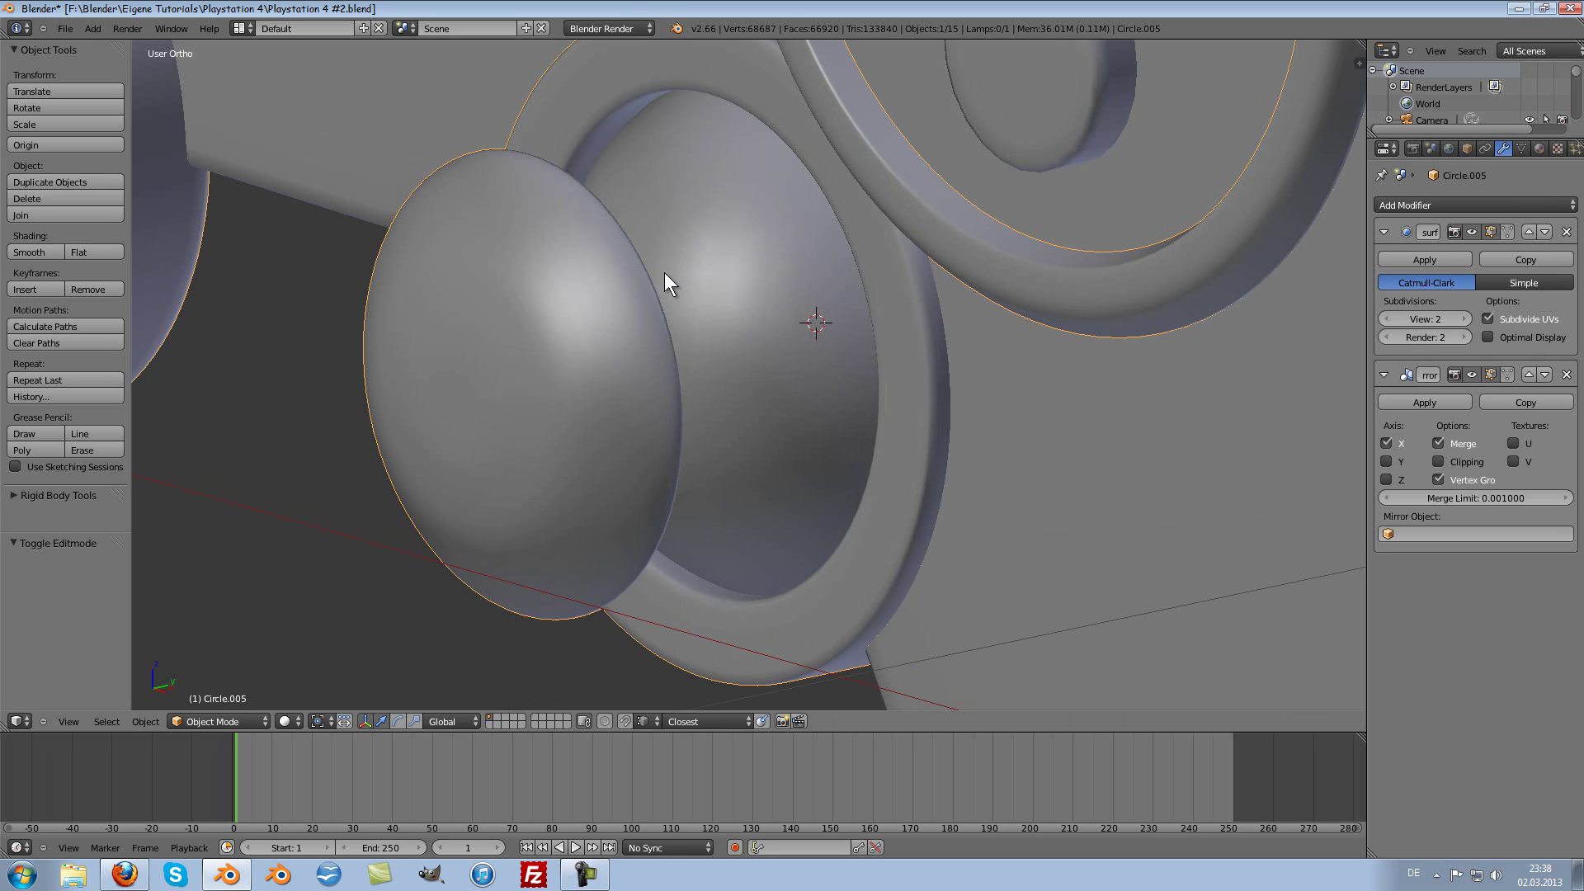
mouse_move(645, 335)
middle_mouse_down()
mouse_move(899, 335)
mouse_move(830, 341)
mouse_move(678, 293)
middle_mouse_up()
scroll(816, 330, "down", 3)
scroll(785, 330, "up", 3)
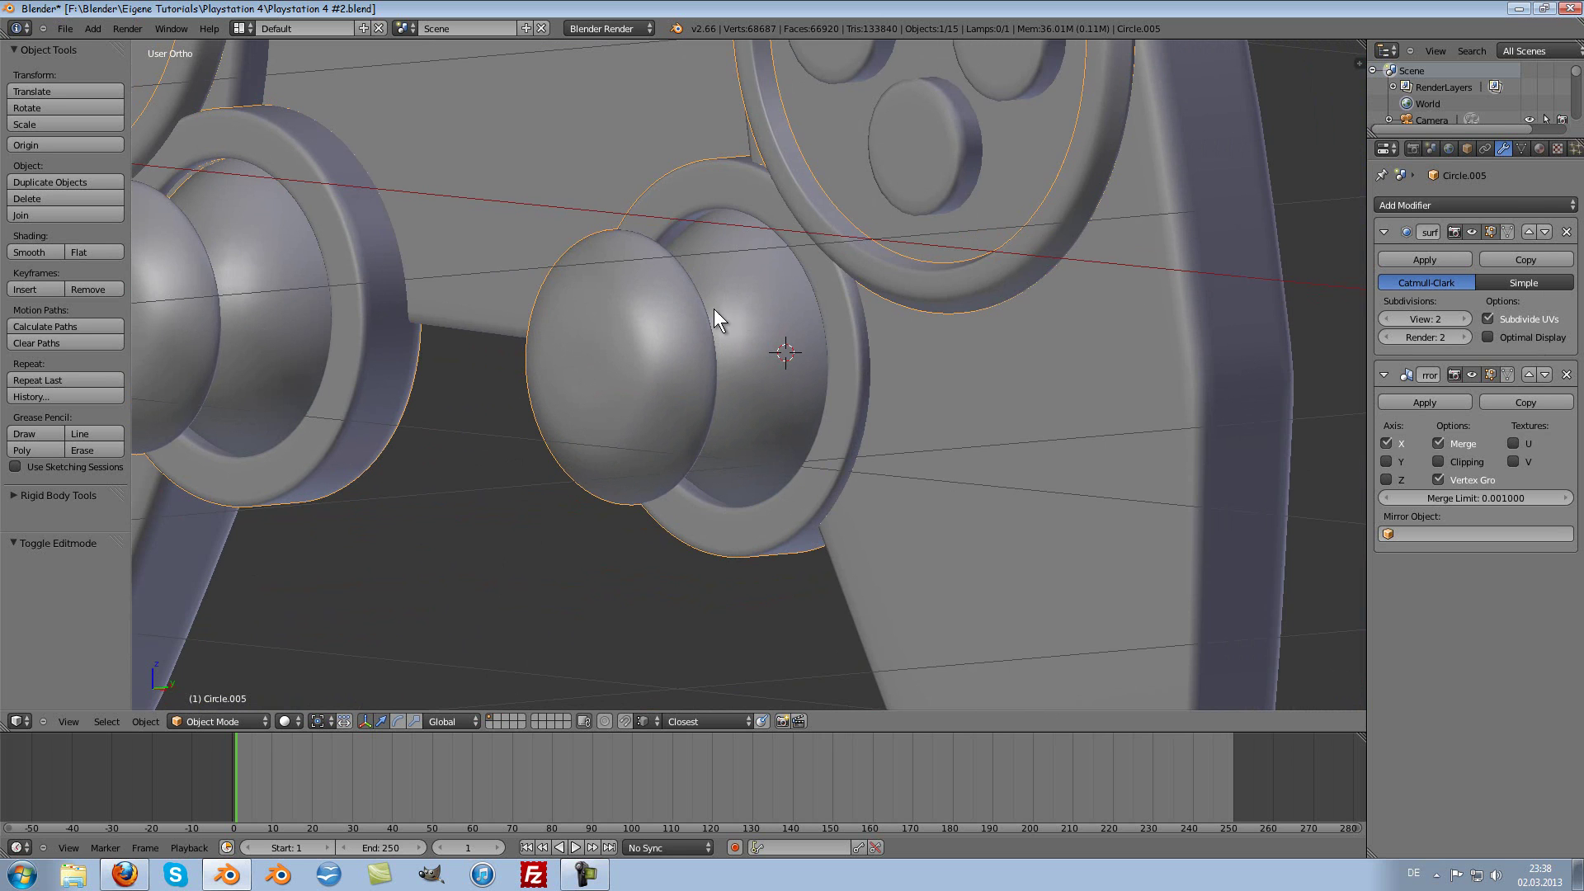
Step: Switch to Numpad 1 front view, zoom around, and orbit toward the face buttons
key("KP_1")
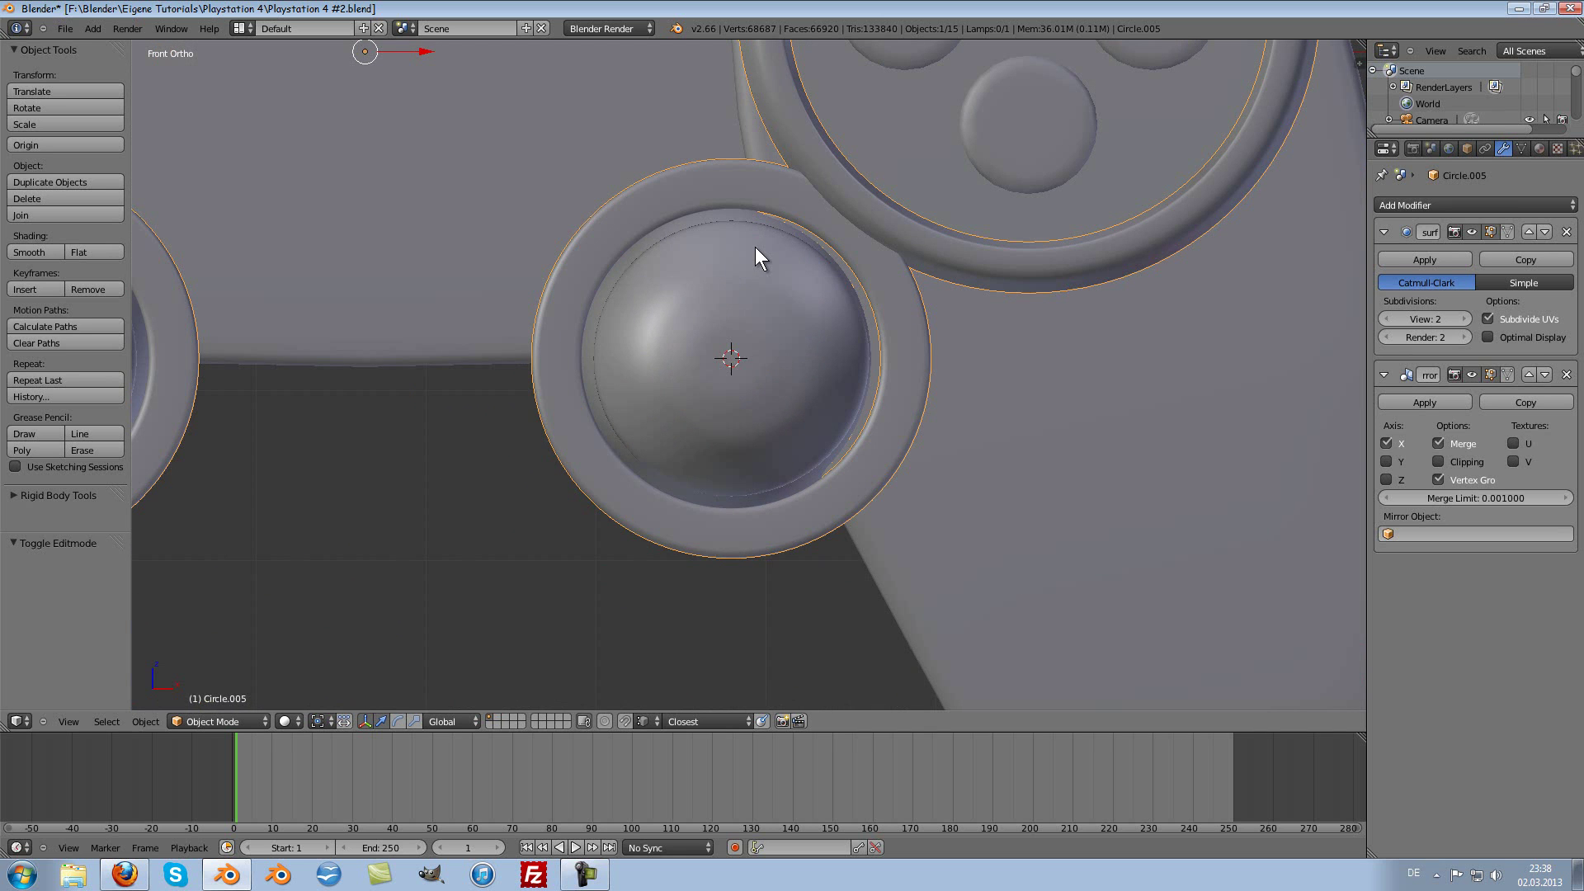
scroll(815, 279, "up", 1)
scroll(815, 279, "up", 1)
scroll(814, 278, "down", 1)
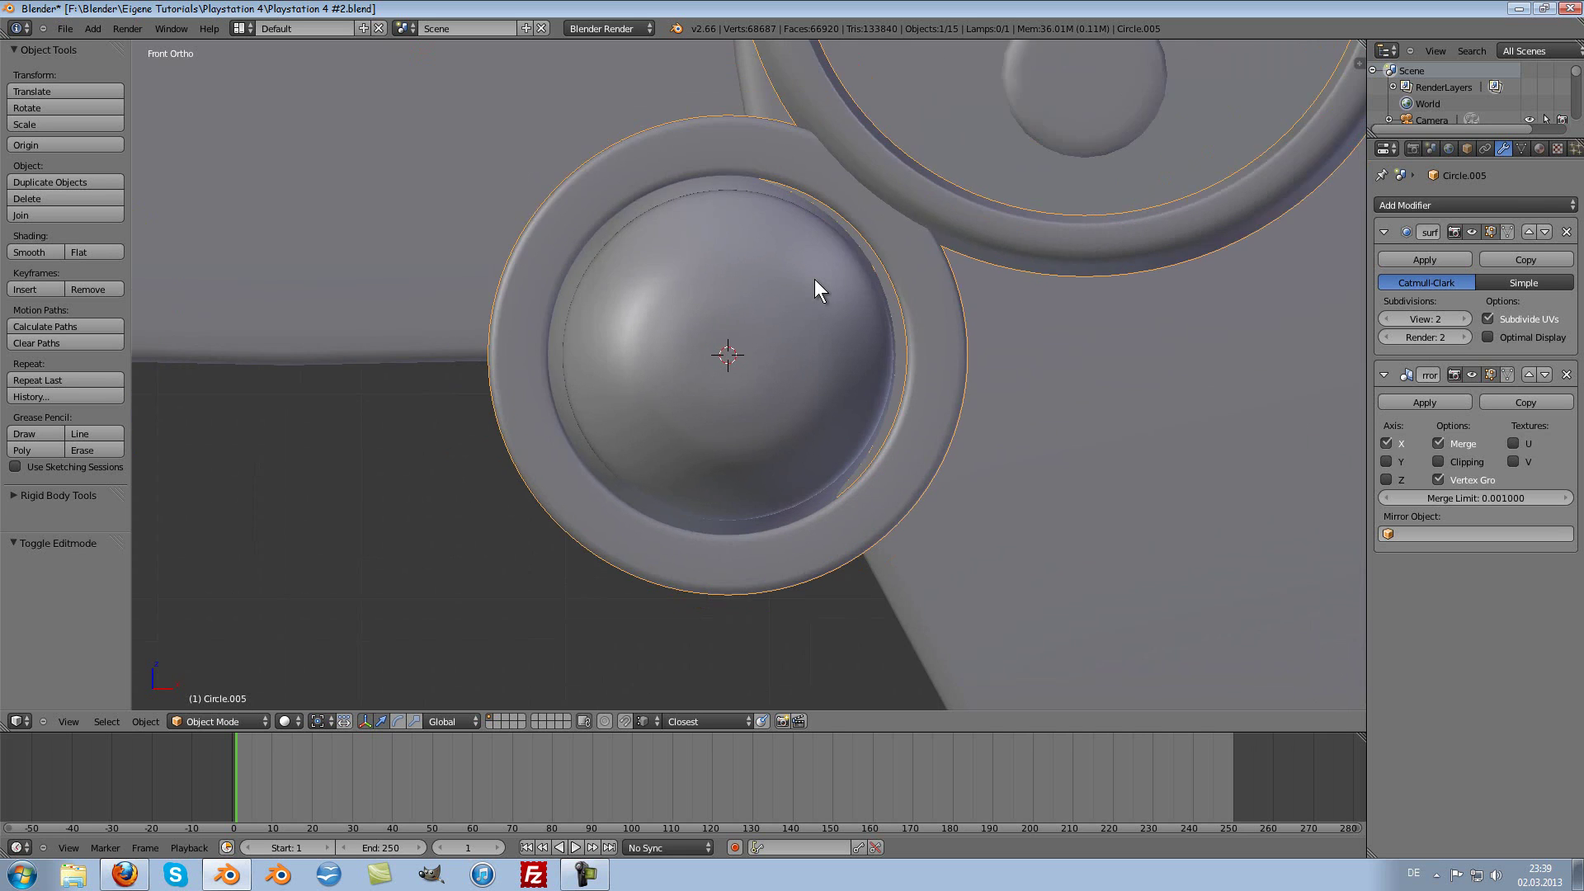
scroll(815, 279, "down", 4)
scroll(814, 279, "down", 3)
scroll(815, 278, "down", 1)
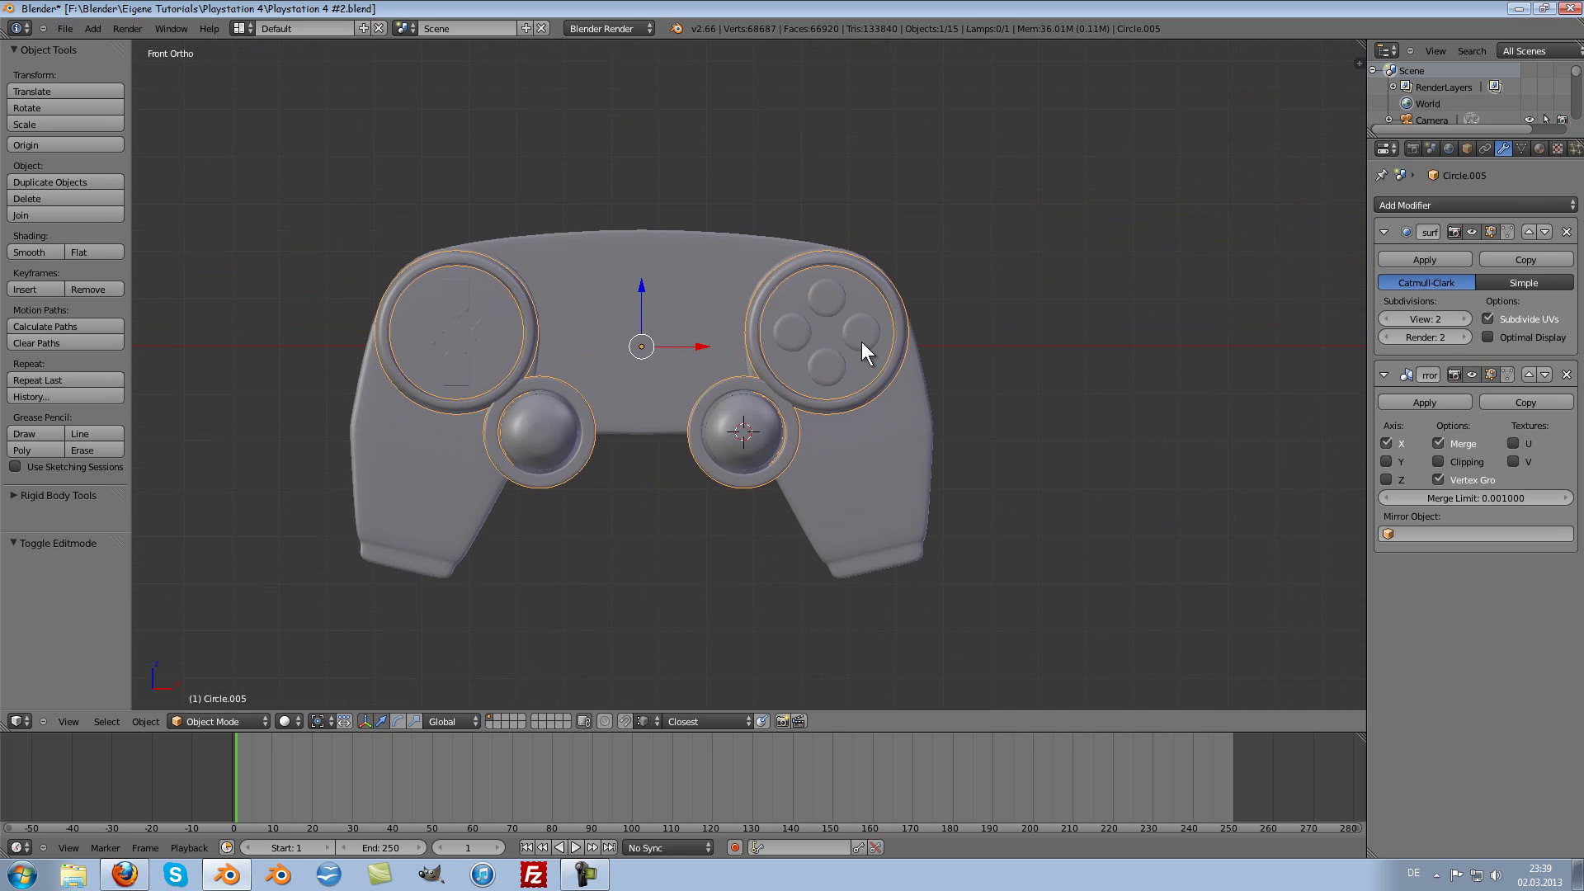
scroll(867, 344, "up", 2)
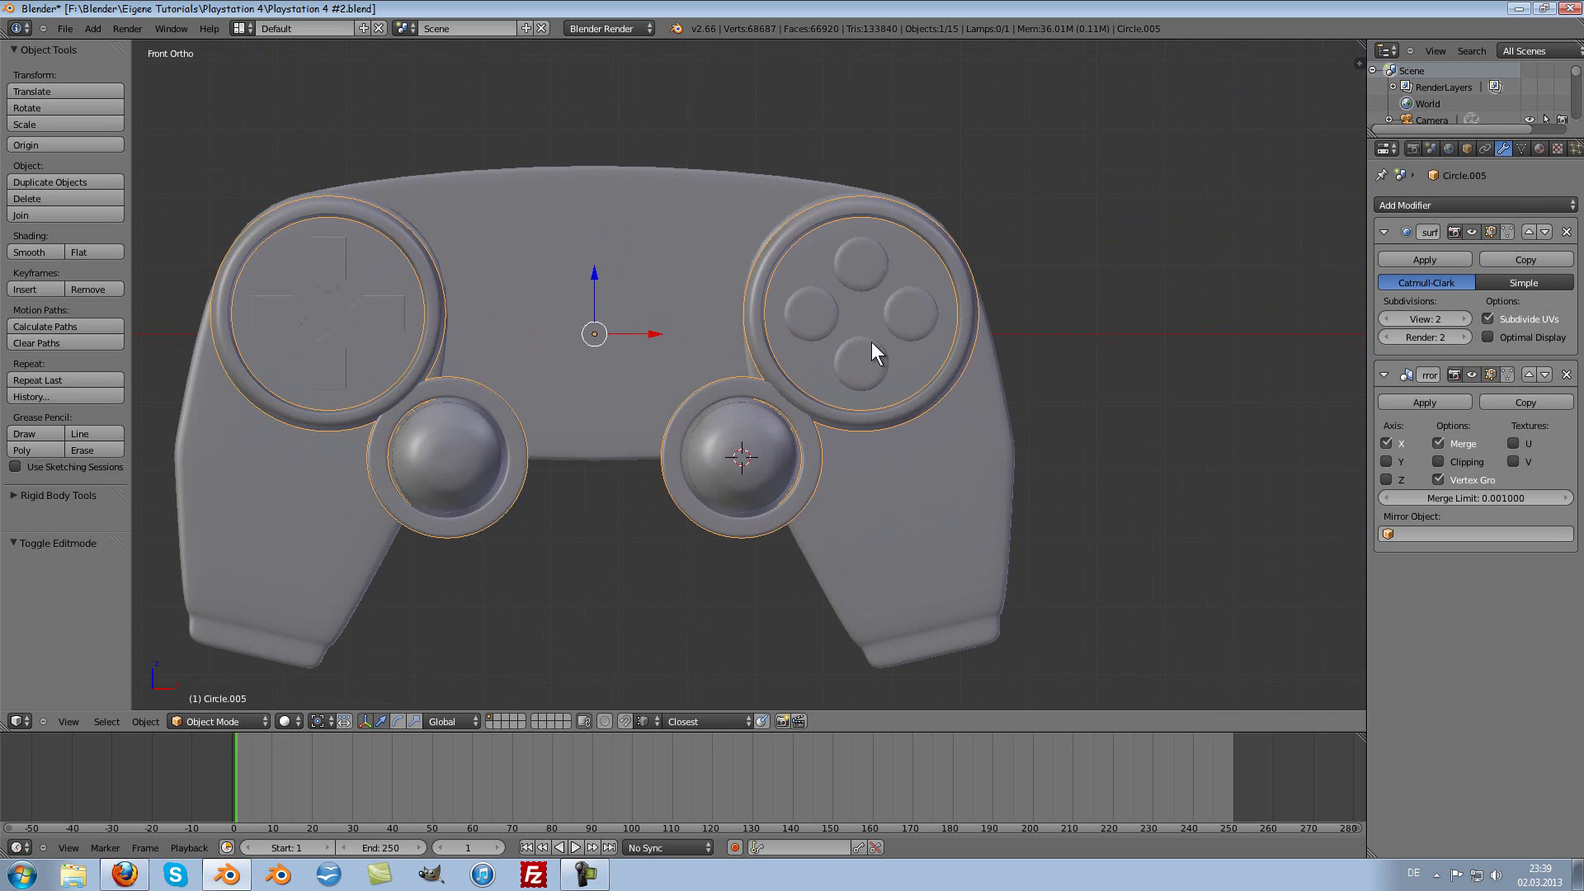
scroll(872, 343, "up", 2)
mouse_move(872, 343)
middle_mouse_down()
mouse_move(1015, 386)
mouse_move(962, 417)
middle_mouse_up()
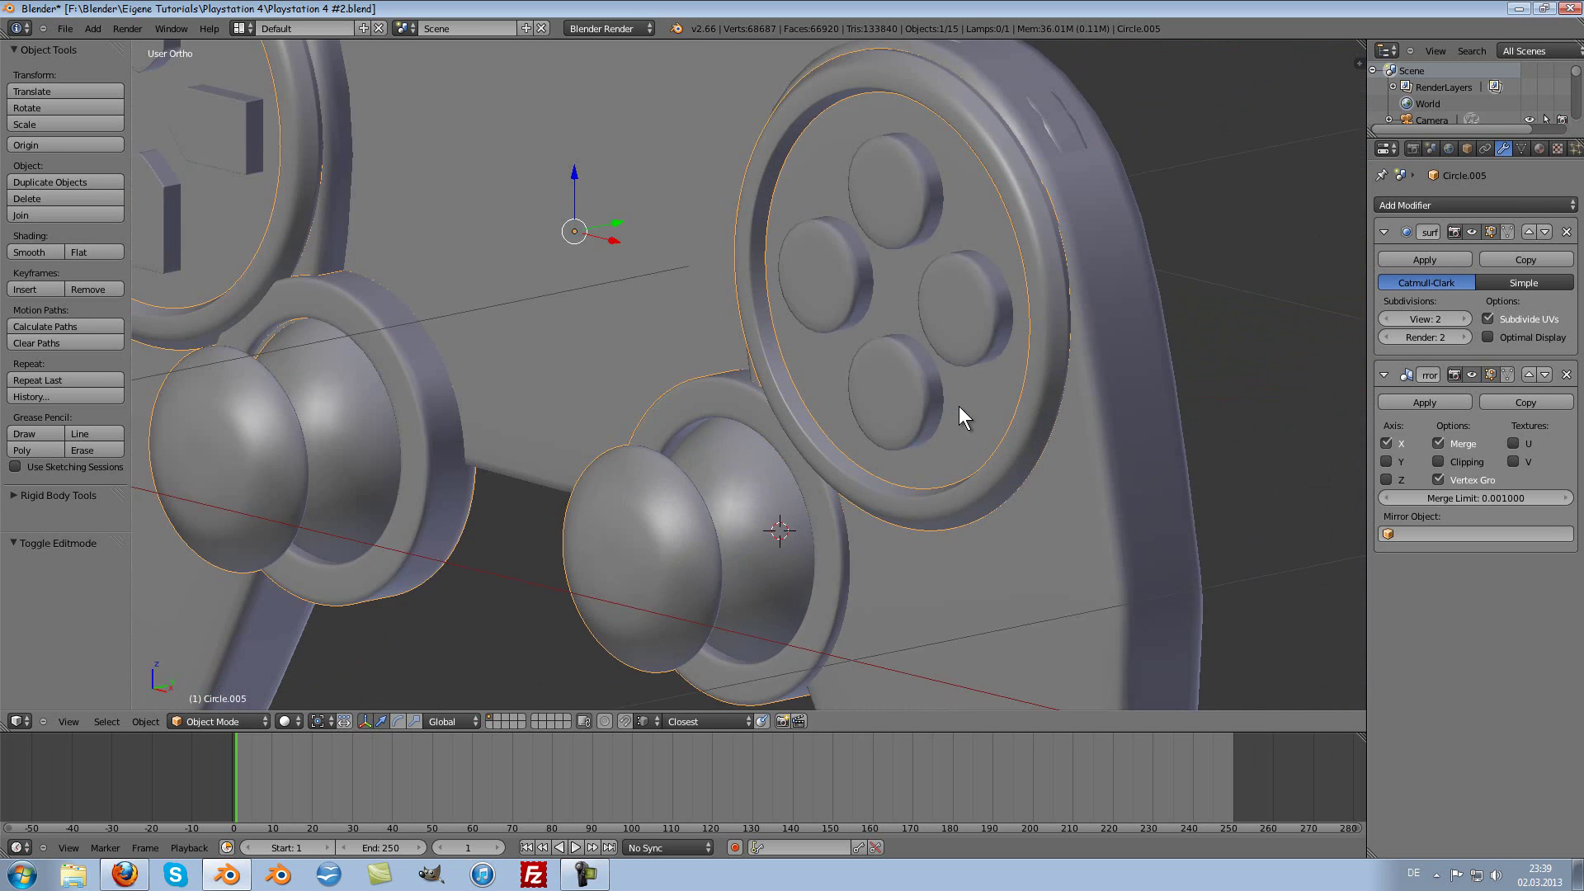
scroll(923, 216, "up", 4)
Step: Edge Slide the rim loop of the left and right face buttons (Circle.007) to sharpen them
right_click(923, 216)
key("Tab")
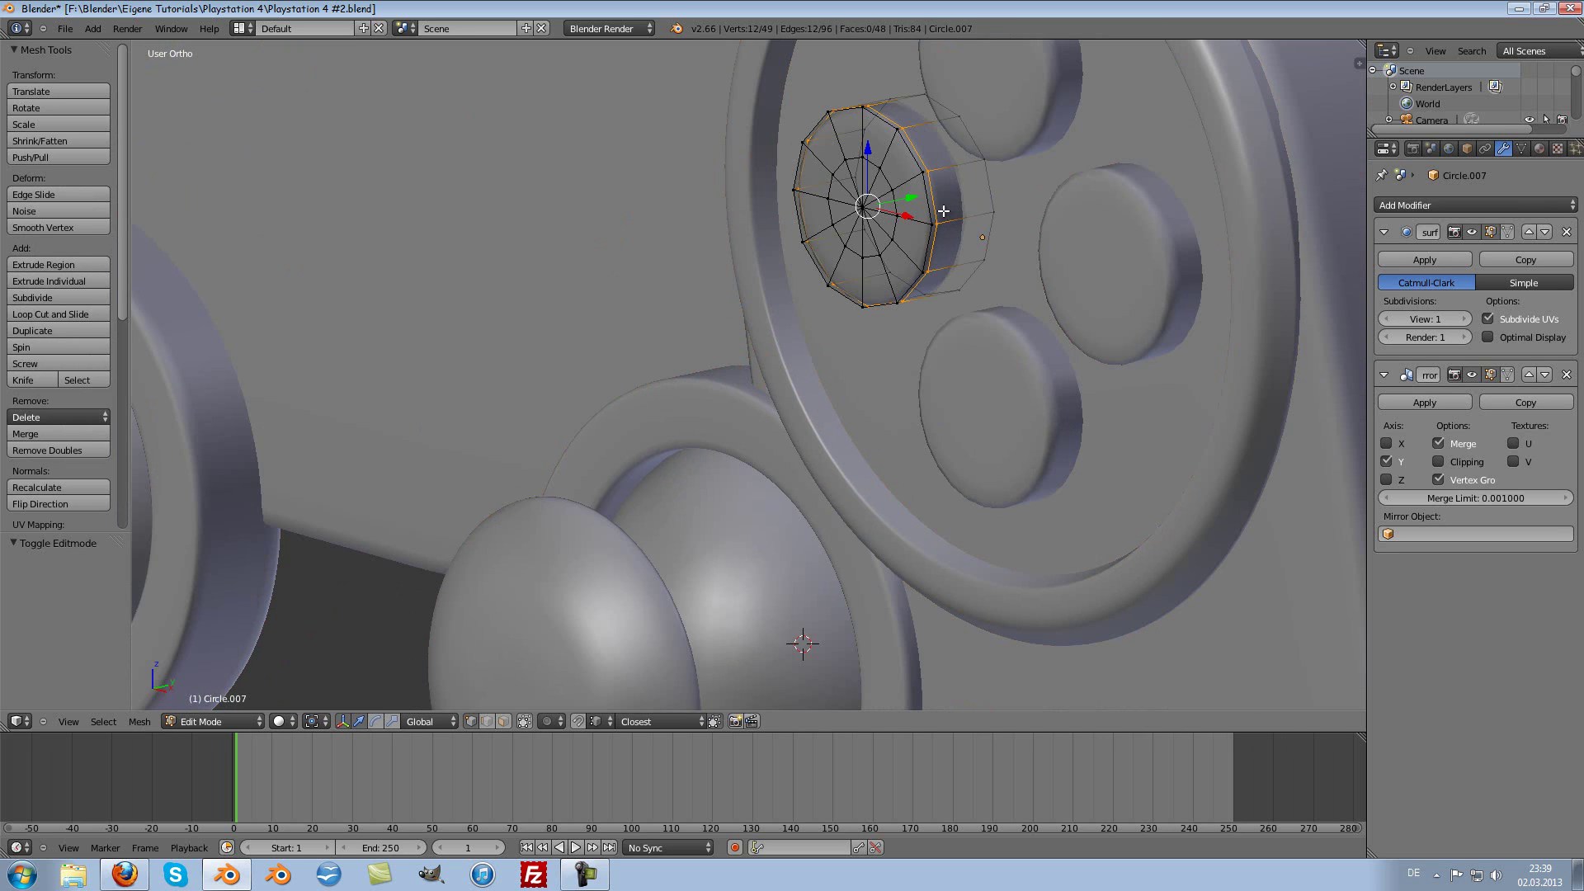
key("ctrl+e")
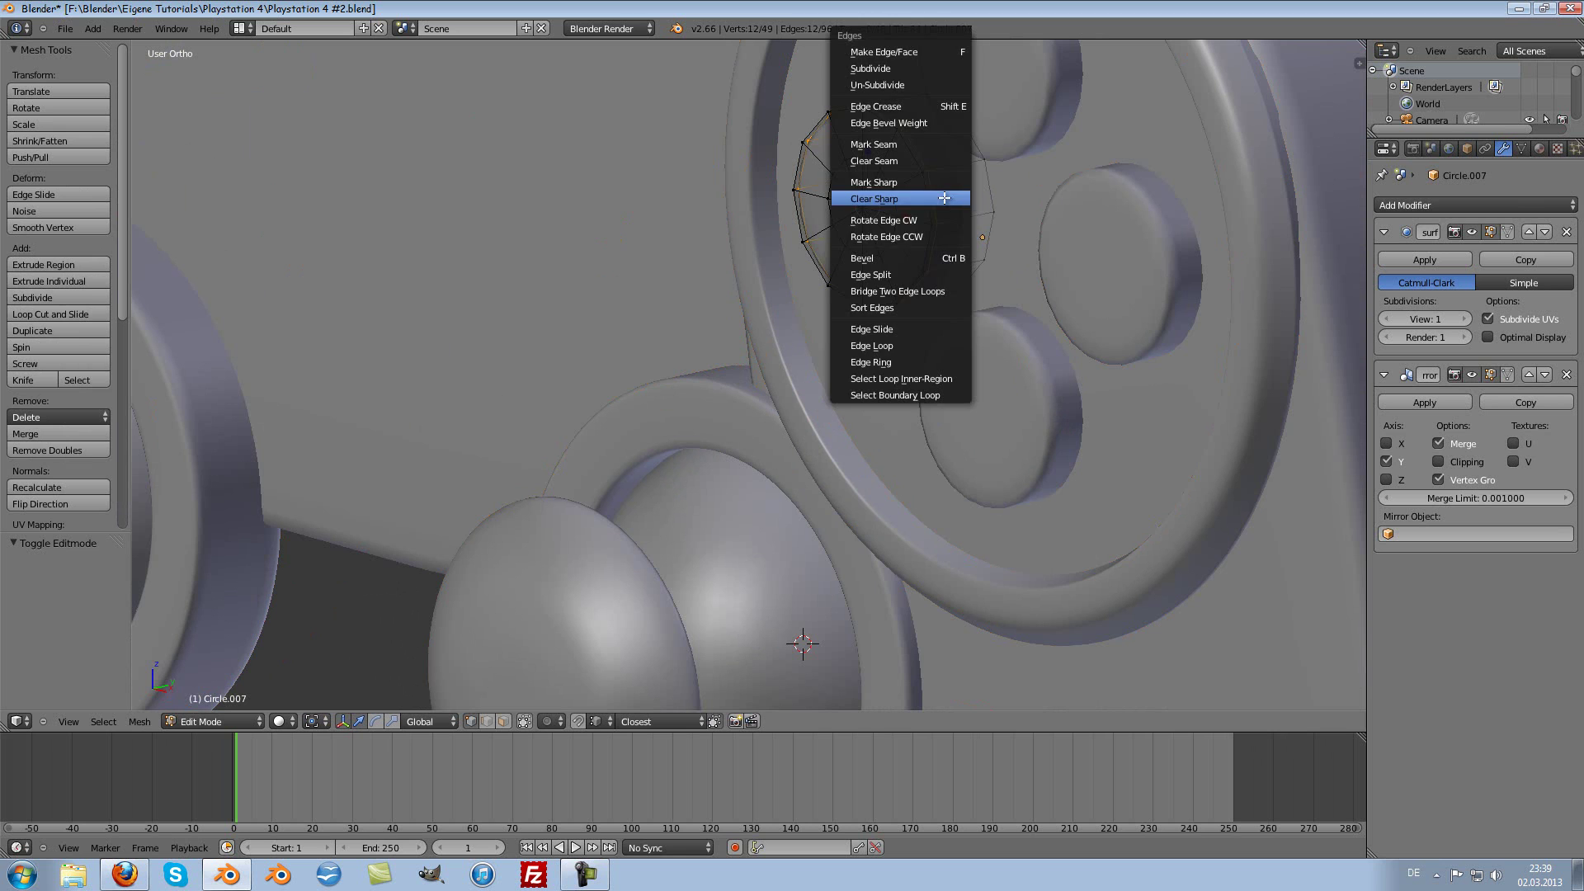
left_click(941, 328)
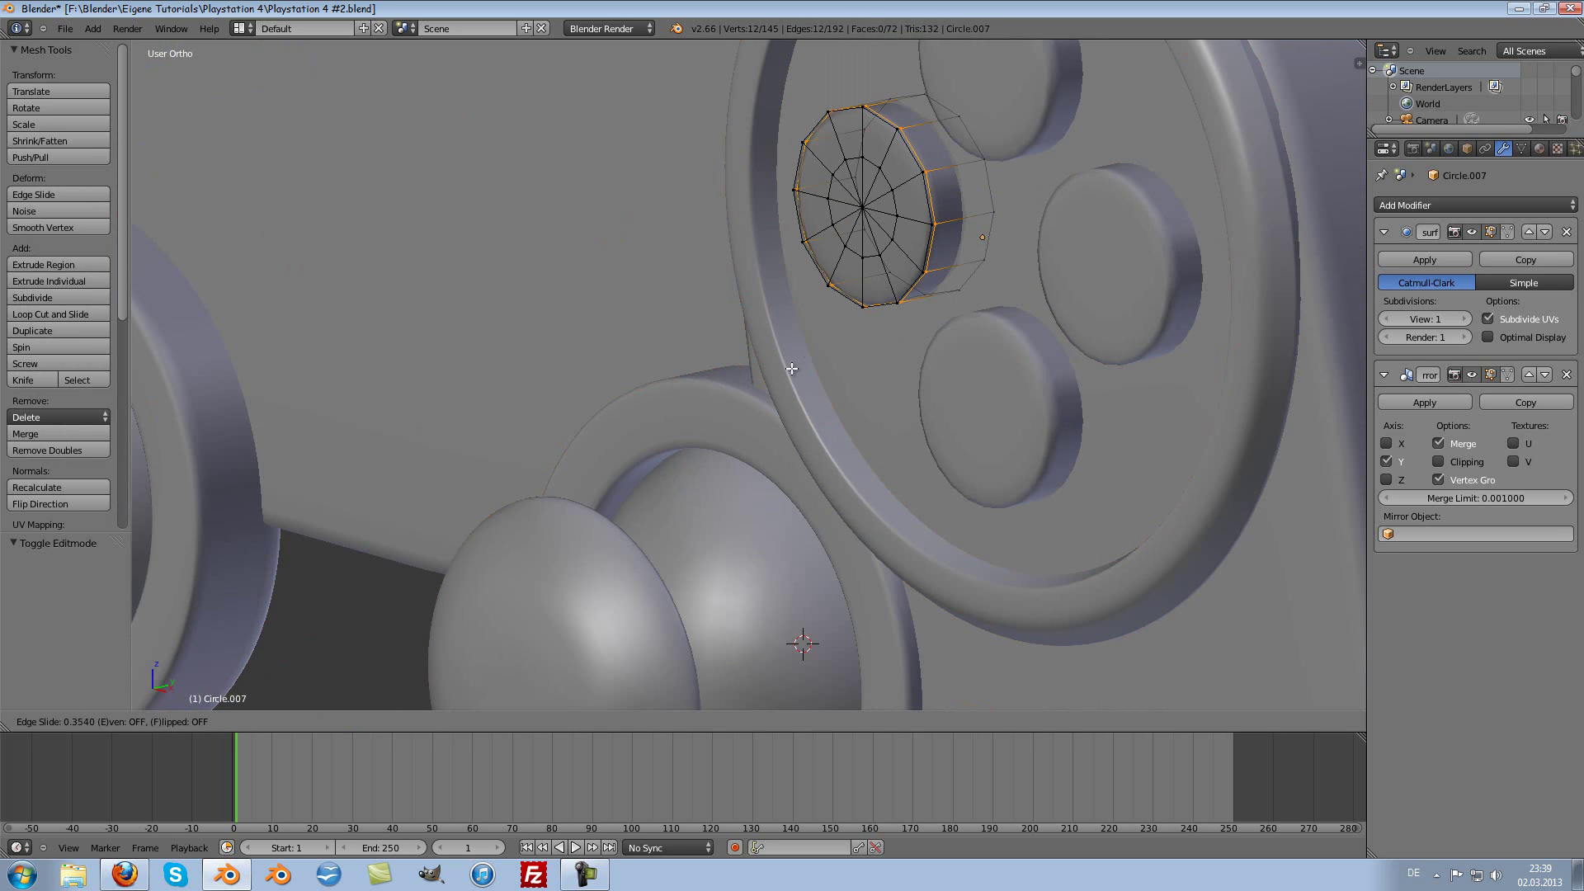
left_click(752, 383)
key("Tab")
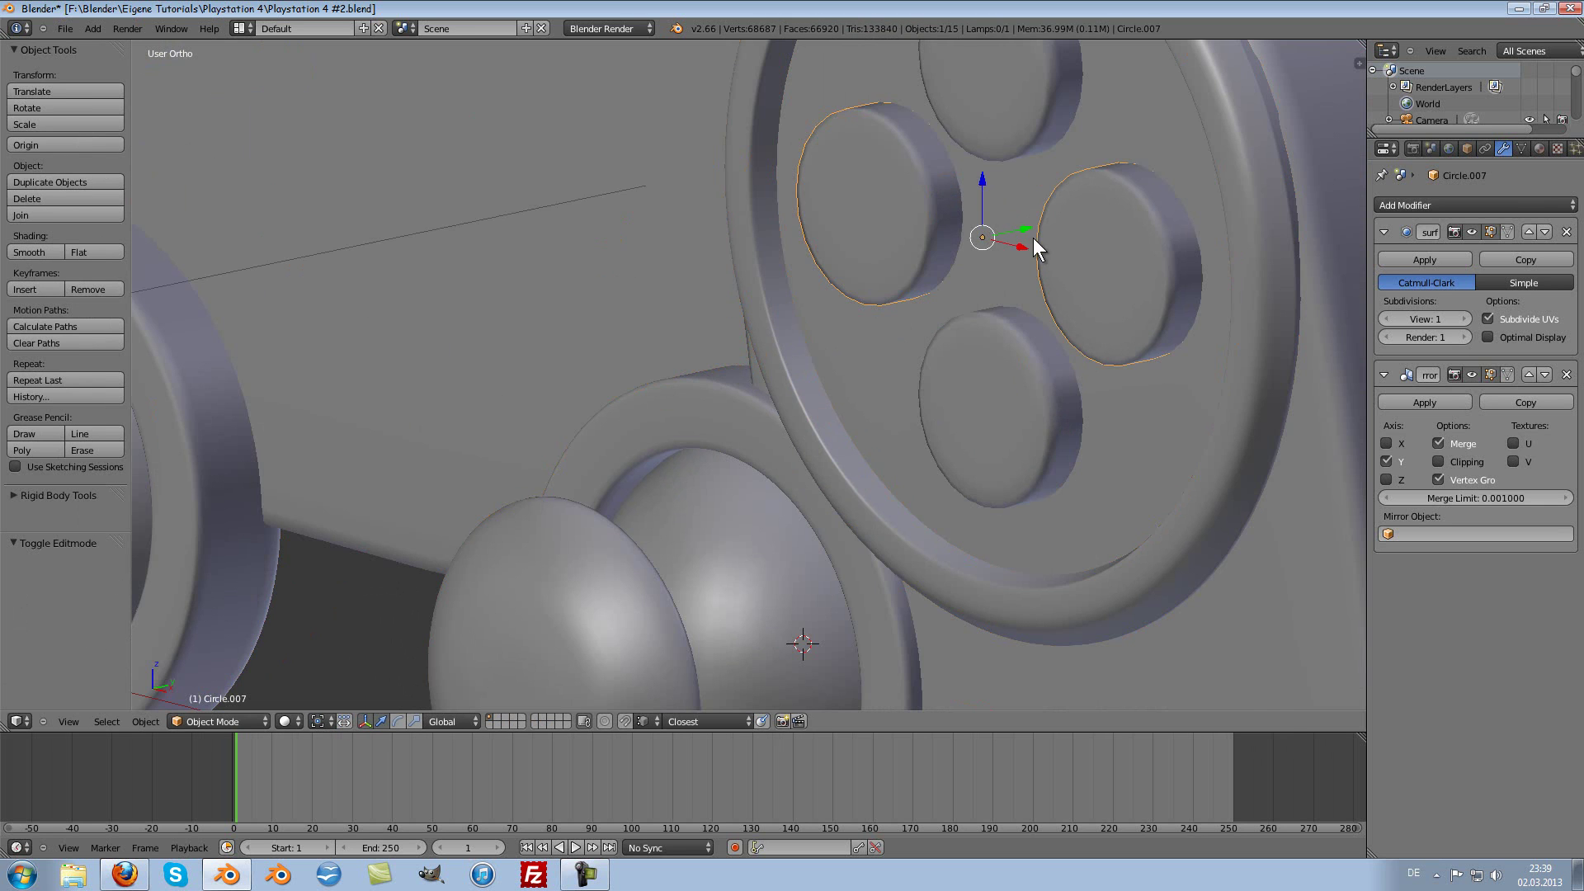
Step: Set the left and right buttons' Subdivision Surface viewport level to 2
scroll(979, 216, "up", 1)
scroll(979, 216, "up", 1)
scroll(983, 216, "up", 1)
scroll(987, 224, "up", 1)
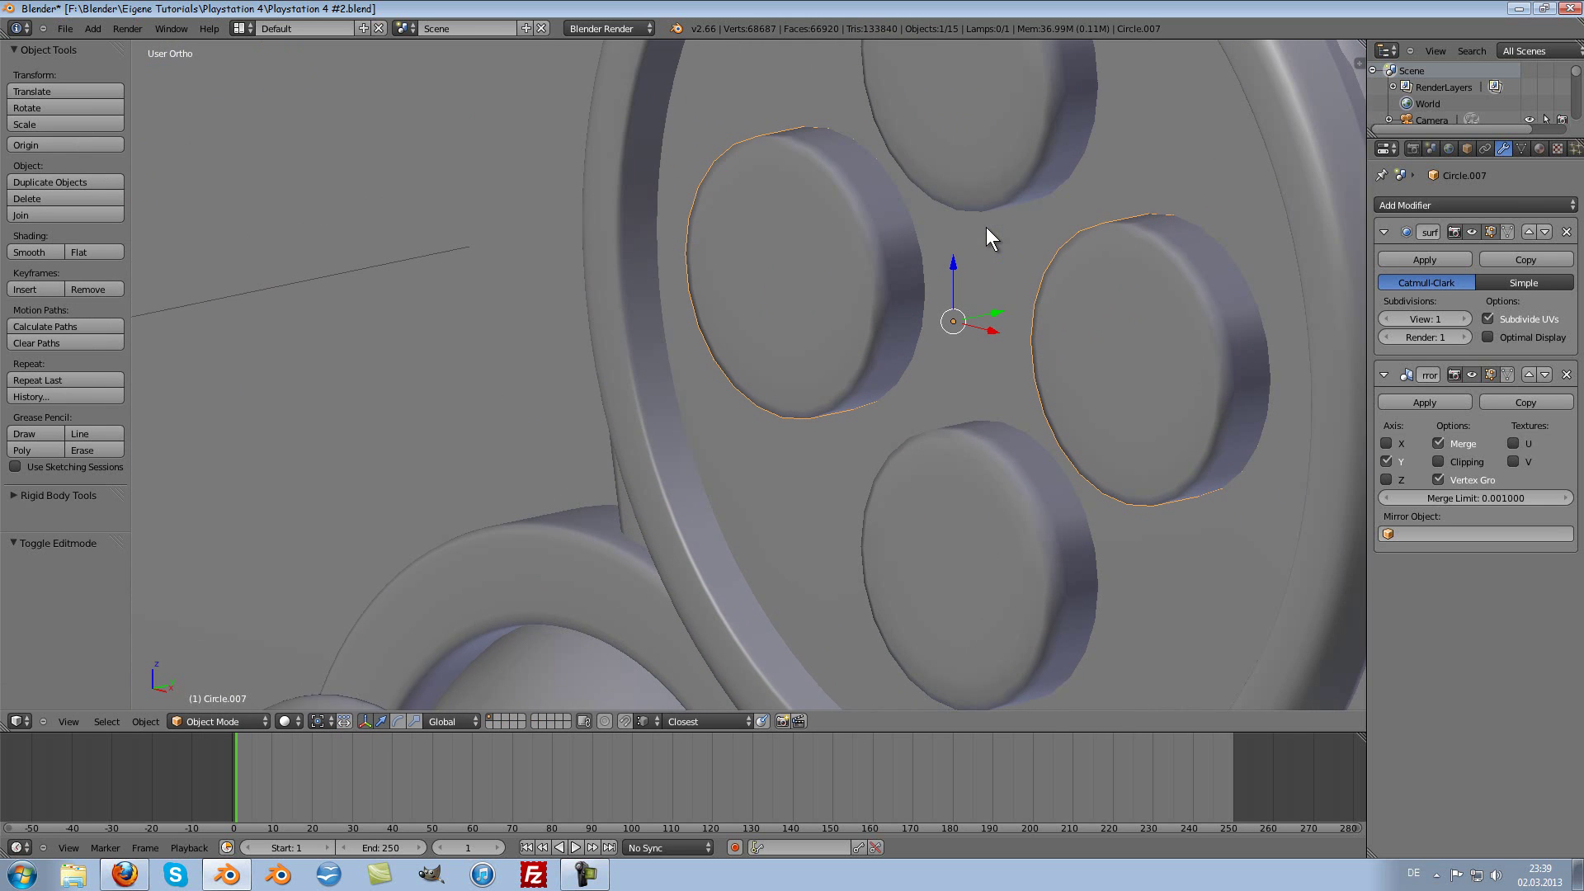
scroll(987, 226, "down", 2, "ctrl")
left_click(1460, 318)
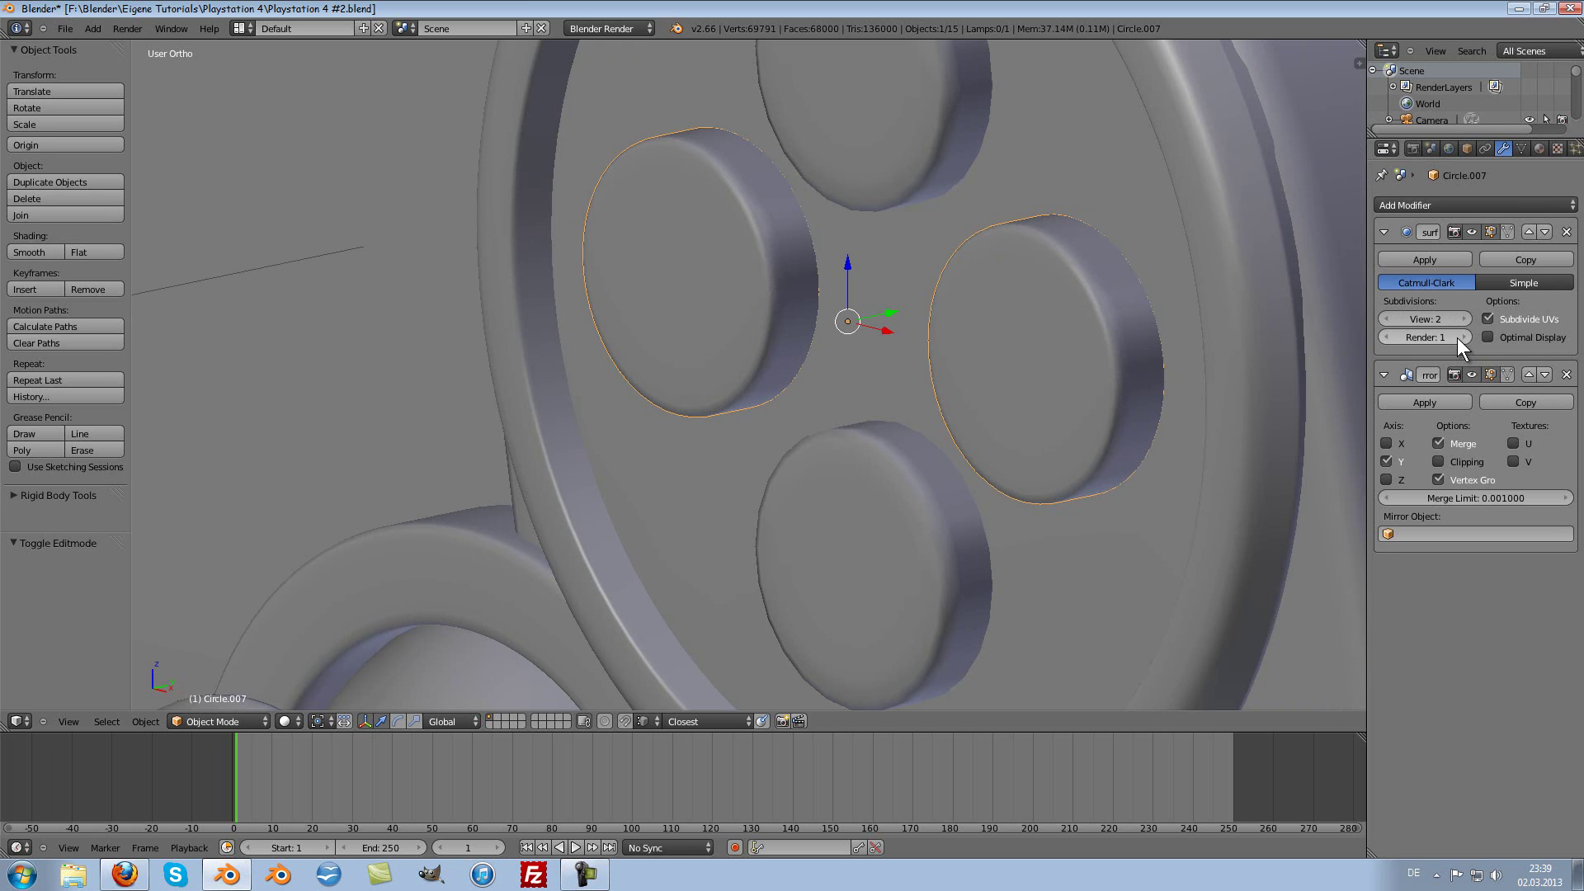
Step: Set the top and bottom buttons (Circle.006) Subdivision Surface View and Render levels to 2
right_click(894, 101)
left_click(1466, 319)
left_click(1464, 336)
scroll(1037, 285, "down", 5)
mouse_move(1063, 295)
middle_mouse_down()
mouse_move(1006, 314)
mouse_move(770, 150)
middle_mouse_up()
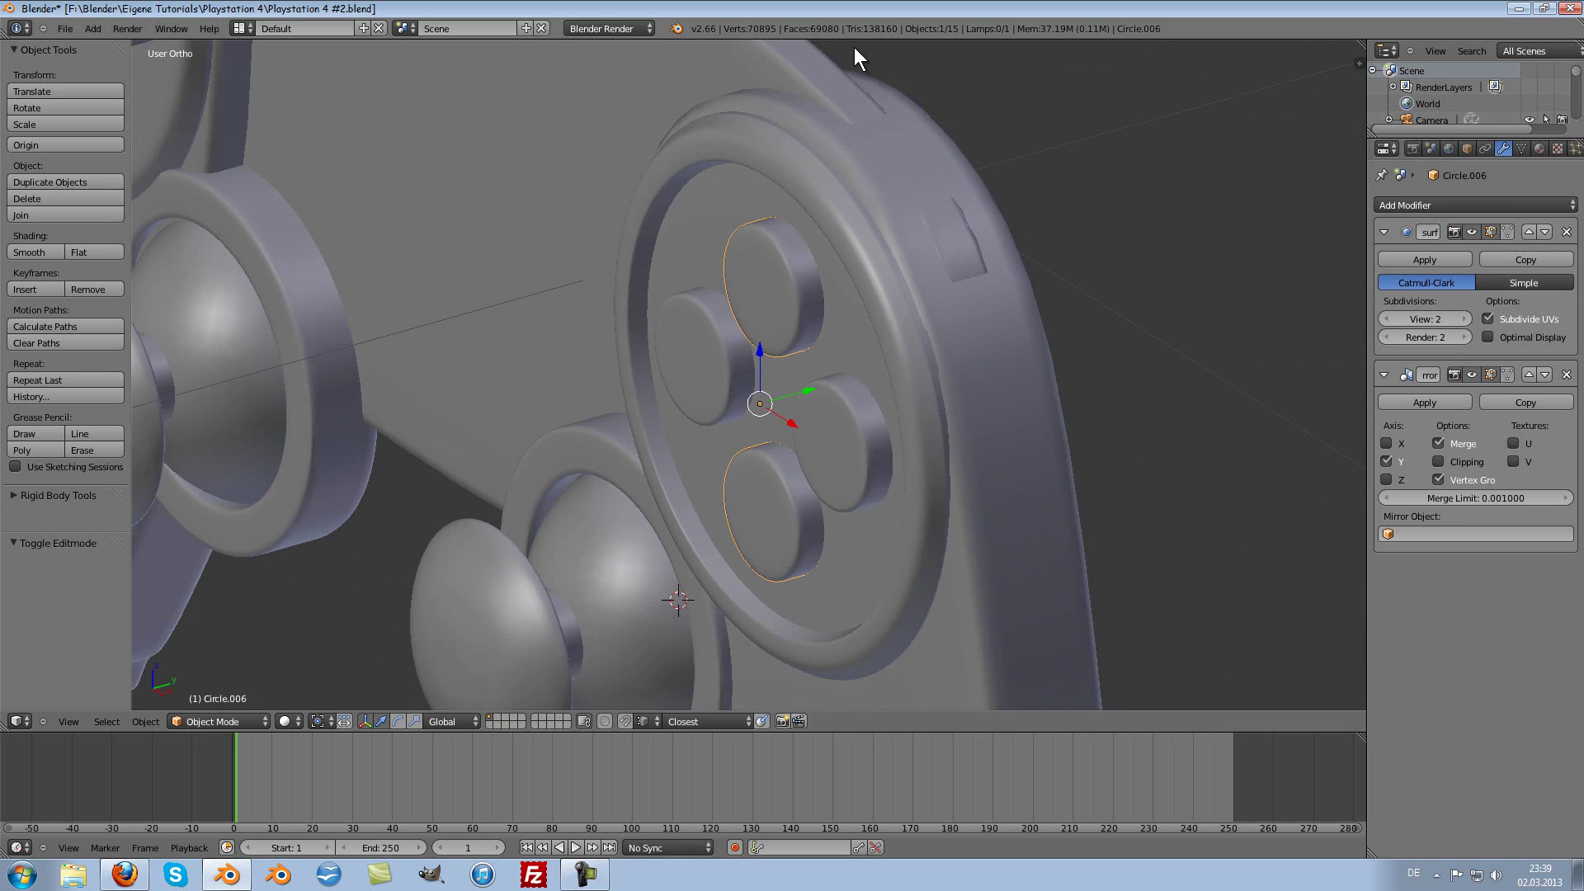
scroll(903, 274, "down", 2)
scroll(948, 339, "down", 2)
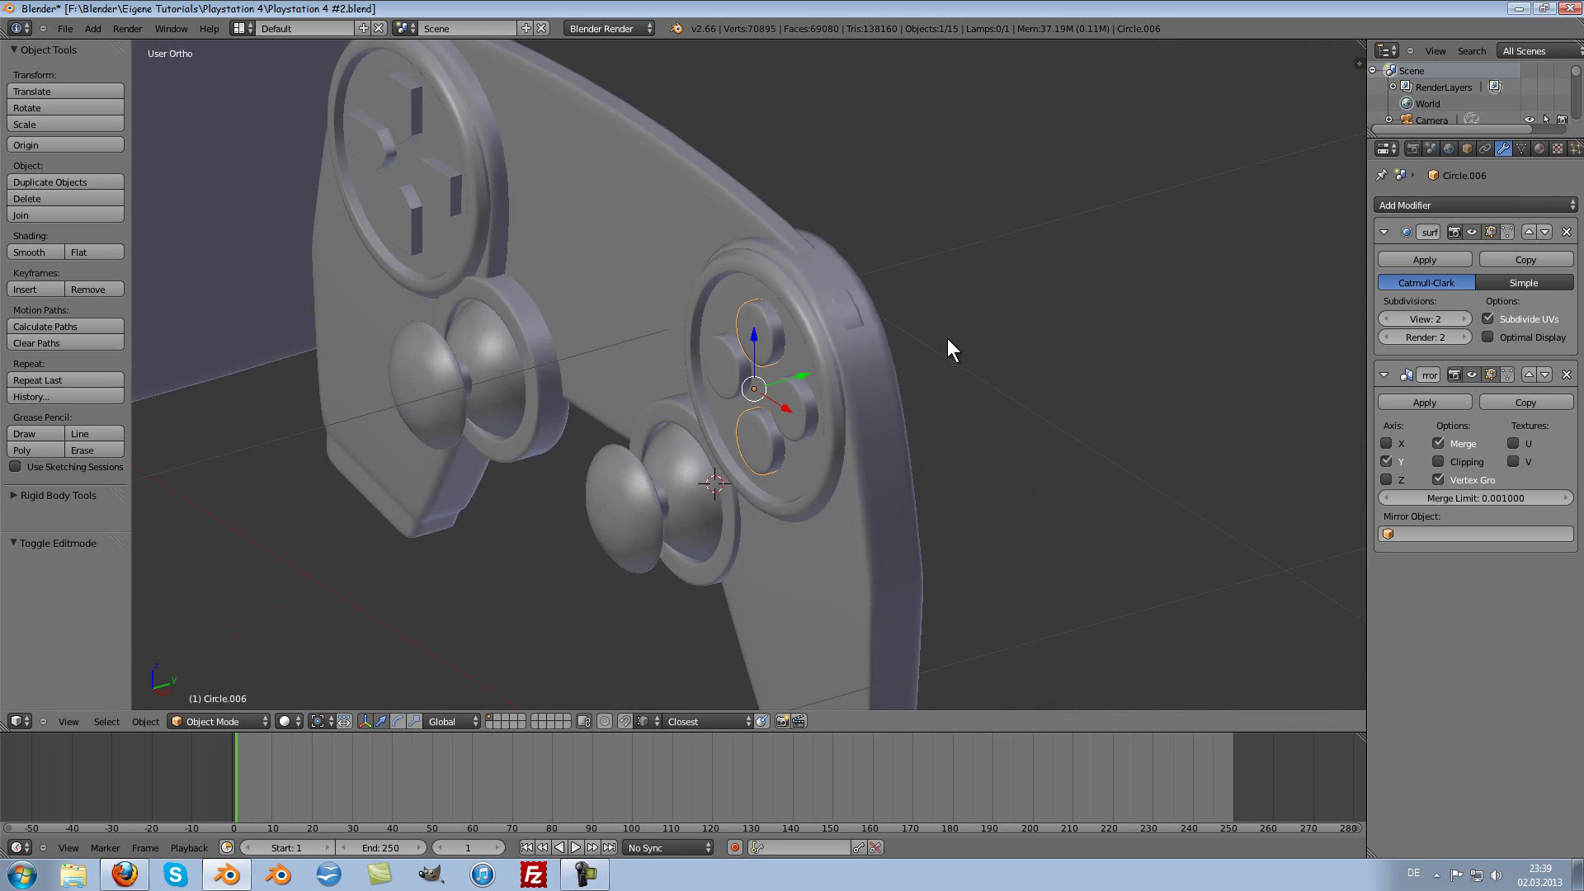
scroll(975, 332, "down", 2)
scroll(976, 332, "down", 2)
Step: Select the grip object Cube.002 and enter its Edit Mode
mouse_move(979, 325)
middle_mouse_down()
mouse_move(954, 333)
mouse_move(1067, 304)
mouse_move(825, 305)
mouse_move(827, 343)
mouse_move(742, 367)
mouse_move(988, 287)
middle_mouse_up()
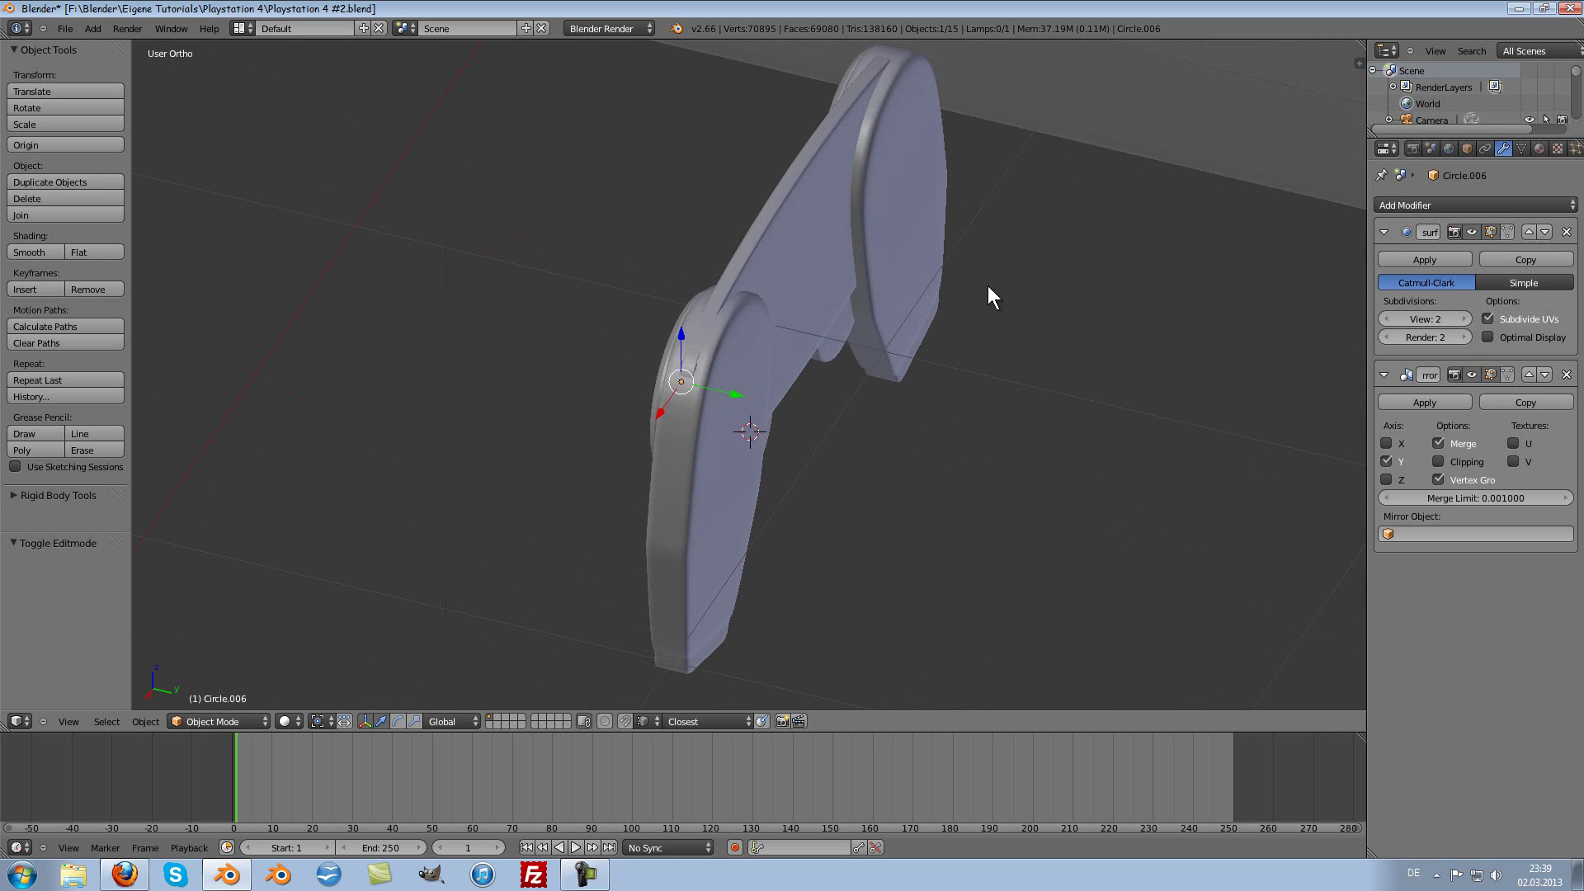
key("Tab")
key("Tab")
right_click(699, 513)
key("Tab")
middle_click_drag(809, 467, 654, 526)
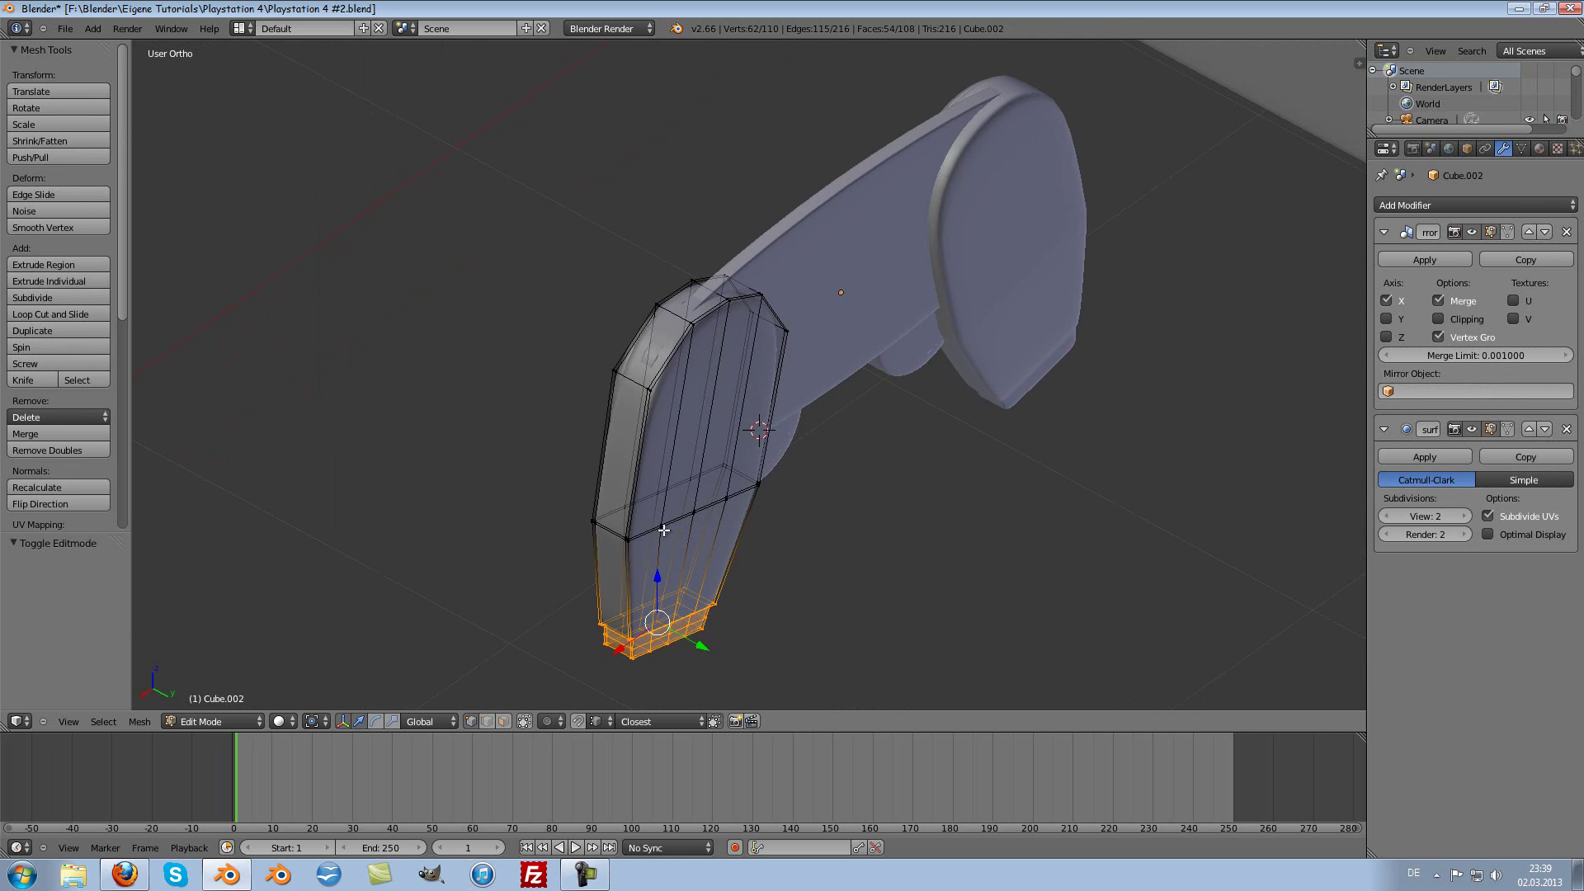
Step: Brush-select the grip's lower edge row and move it along the Y axis
key("a")
scroll(665, 530, "up", 3)
key("c")
mouse_move(611, 656)
left_mouse_down()
mouse_move(594, 647)
mouse_move(647, 643)
mouse_move(672, 608)
left_mouse_up()
key("Escape")
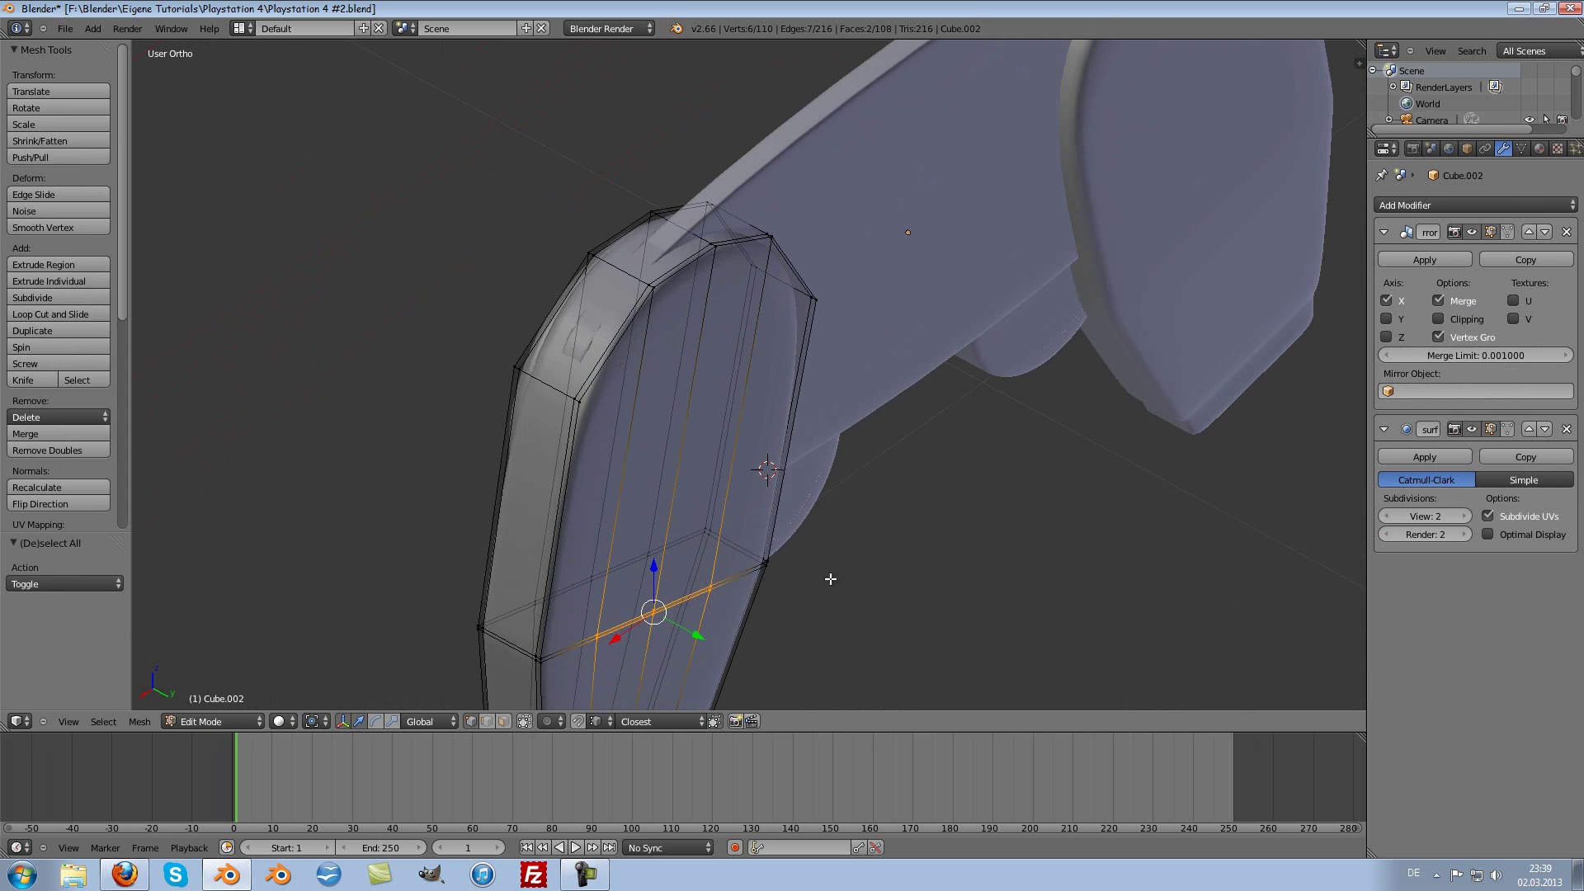
key("g")
key("y")
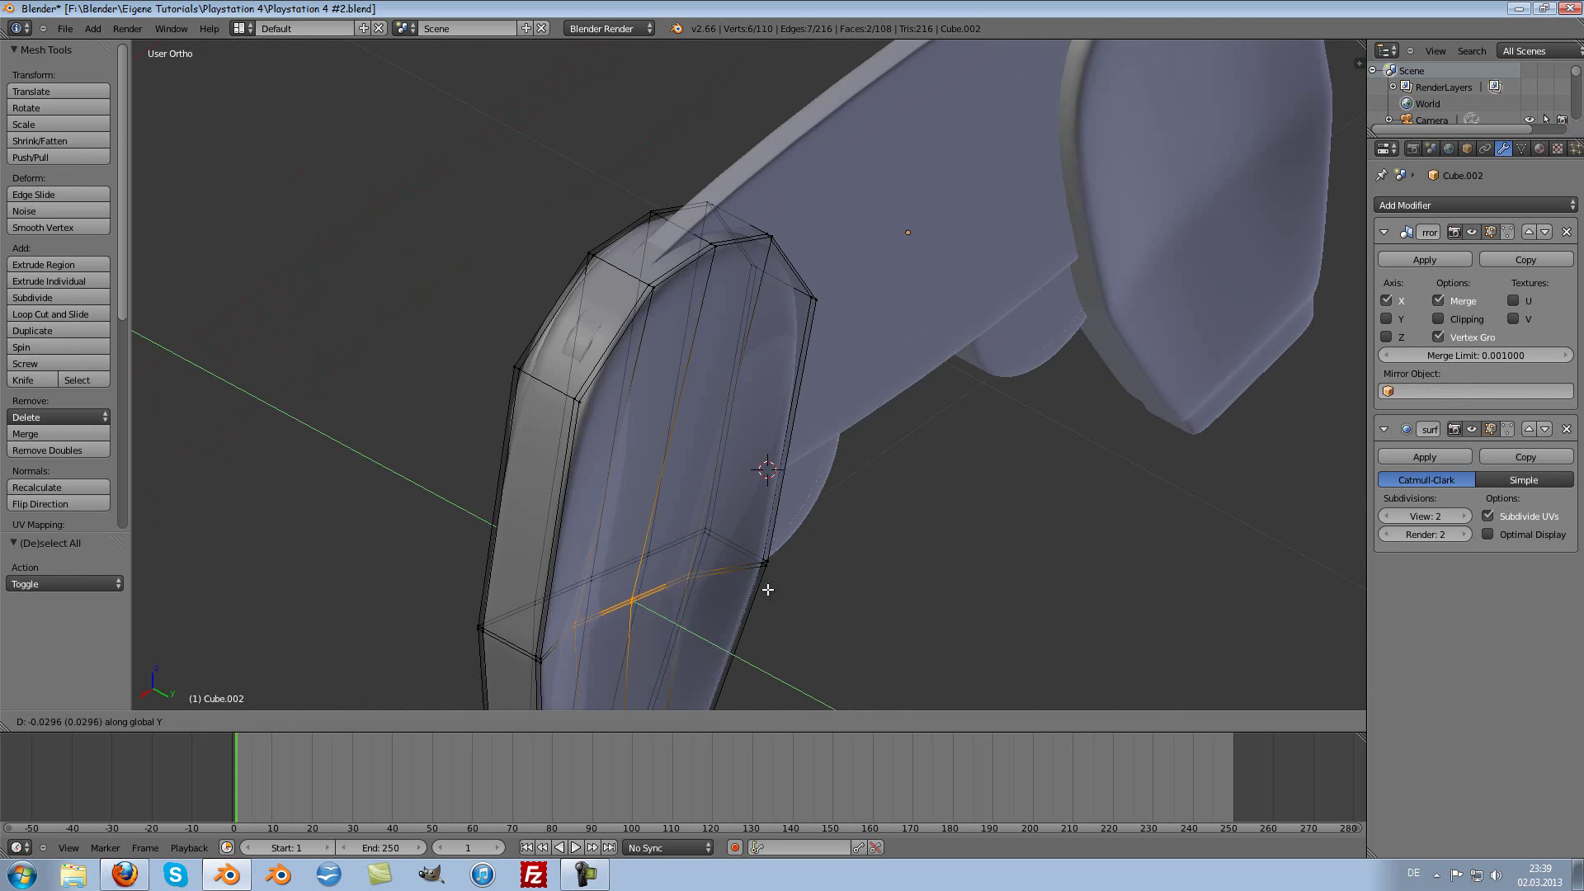
left_click(879, 565)
Step: Select another grip edge and move it along the Y axis
key("a")
key("c")
left_click(698, 635)
key("Escape")
key("g")
key("y")
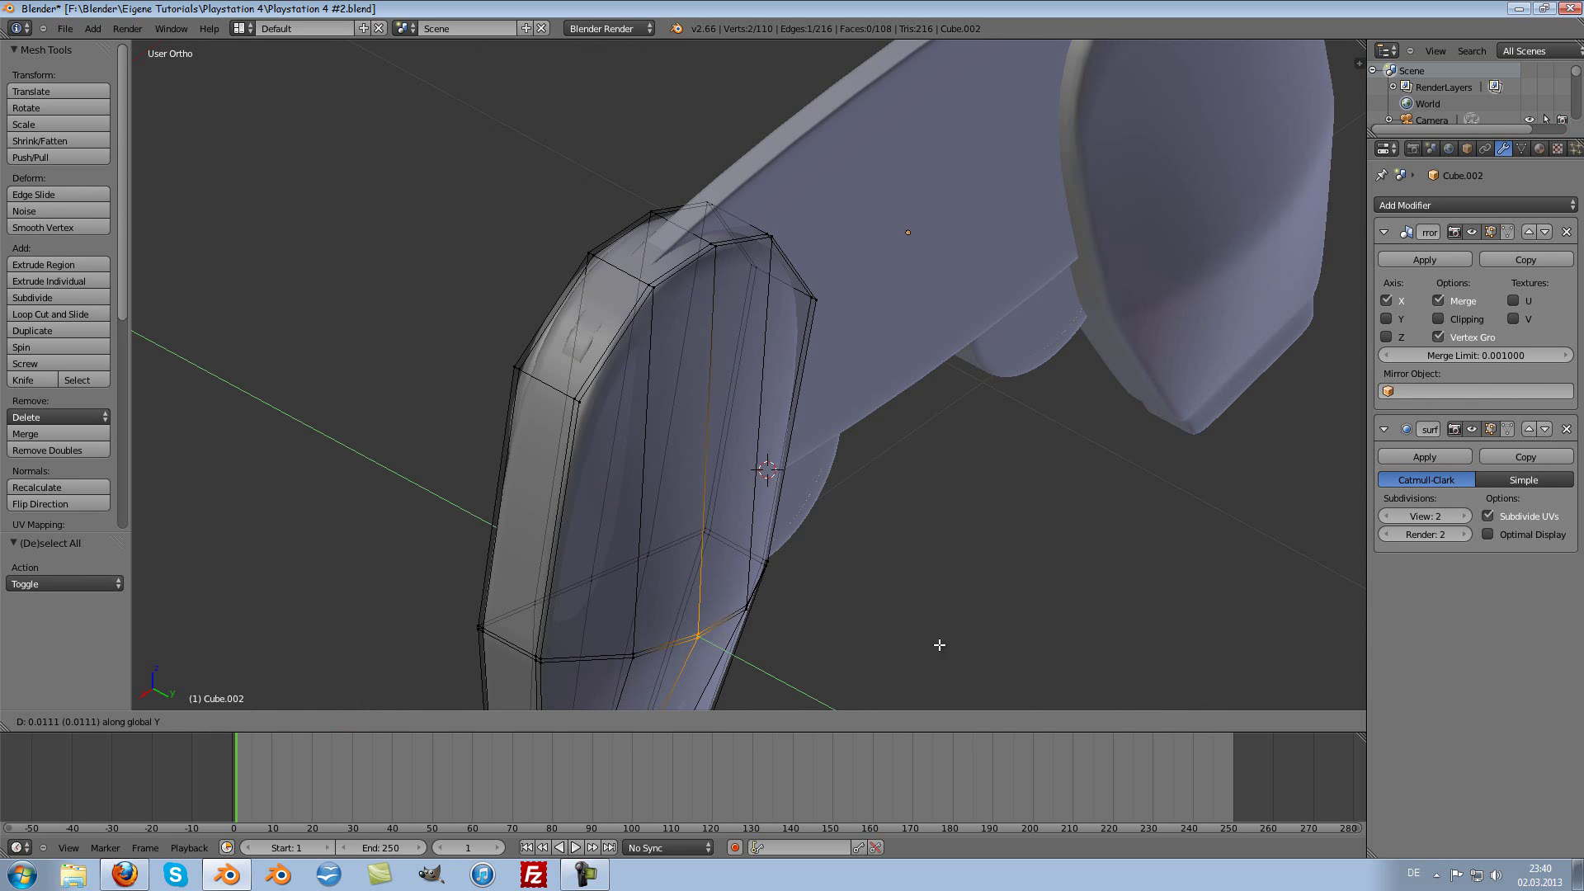
left_click(945, 647)
Step: Check the grip's side profile in Object Mode, then return to editing its mesh
key("Tab")
scroll(926, 559, "down", 5)
mouse_move(926, 558)
middle_mouse_down()
mouse_move(987, 516)
mouse_move(1001, 477)
mouse_move(1027, 491)
mouse_move(958, 490)
mouse_move(1028, 493)
mouse_move(924, 413)
middle_mouse_up()
scroll(1003, 480, "up", 2)
scroll(998, 479, "up", 2)
scroll(998, 478, "down", 1)
key("Tab")
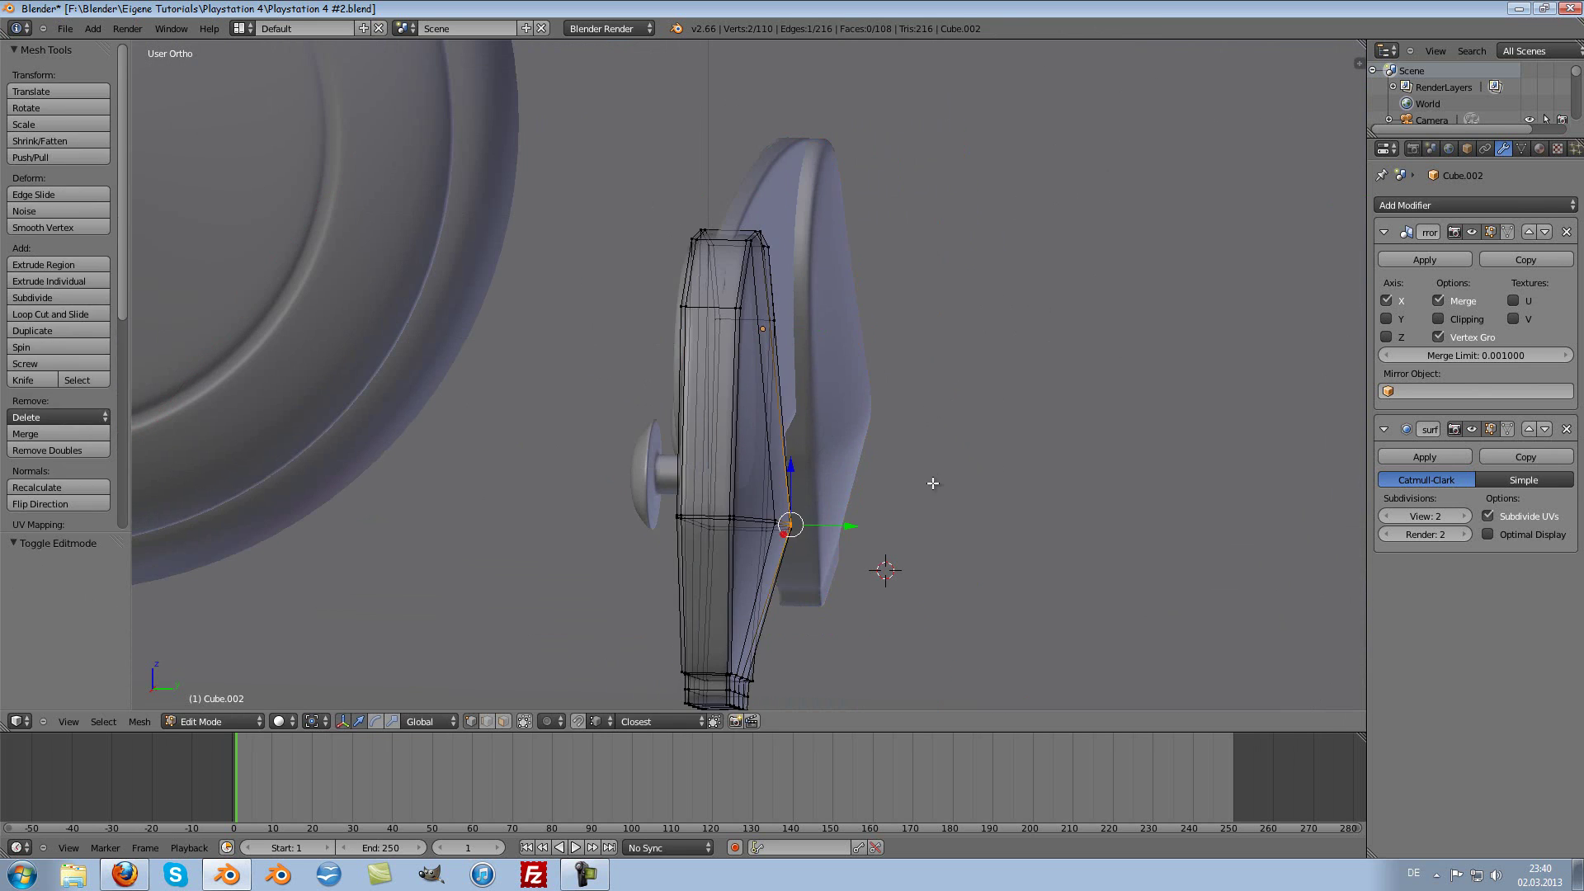
scroll(911, 500, "up", 3)
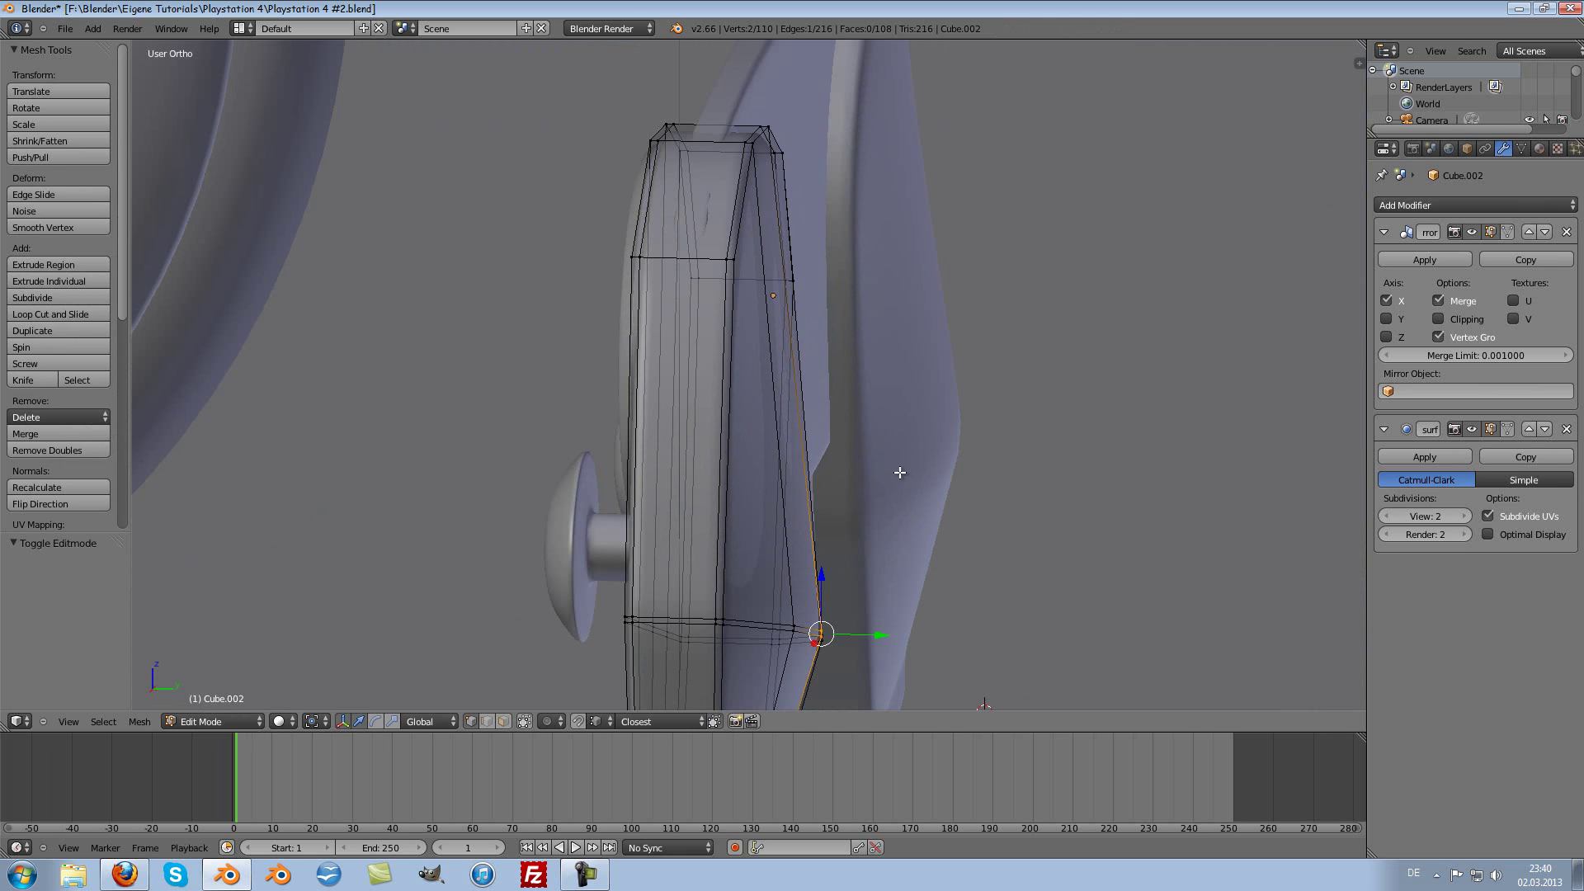
scroll(915, 577, "down", 1)
middle_click_drag(913, 608, 809, 576)
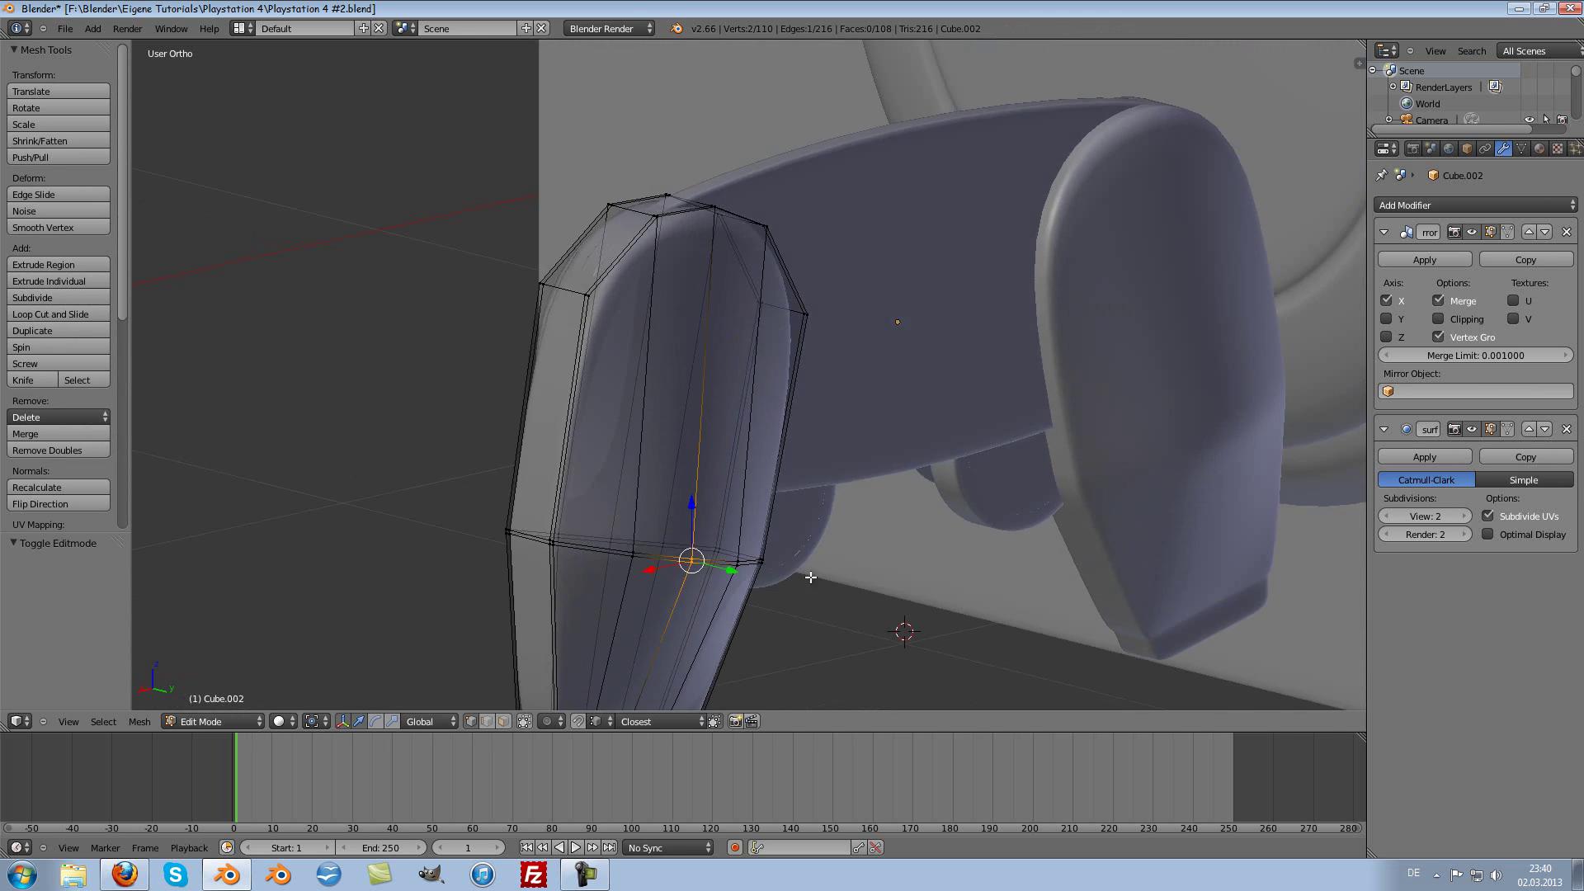
scroll(824, 566, "up", 3)
scroll(792, 538, "down", 5, "shift")
Step: Select three bottom vertices and slide a new edge loop toward the grip's lower end
left_click(577, 498)
left_click(667, 502, "shift")
left_click(734, 515, "shift")
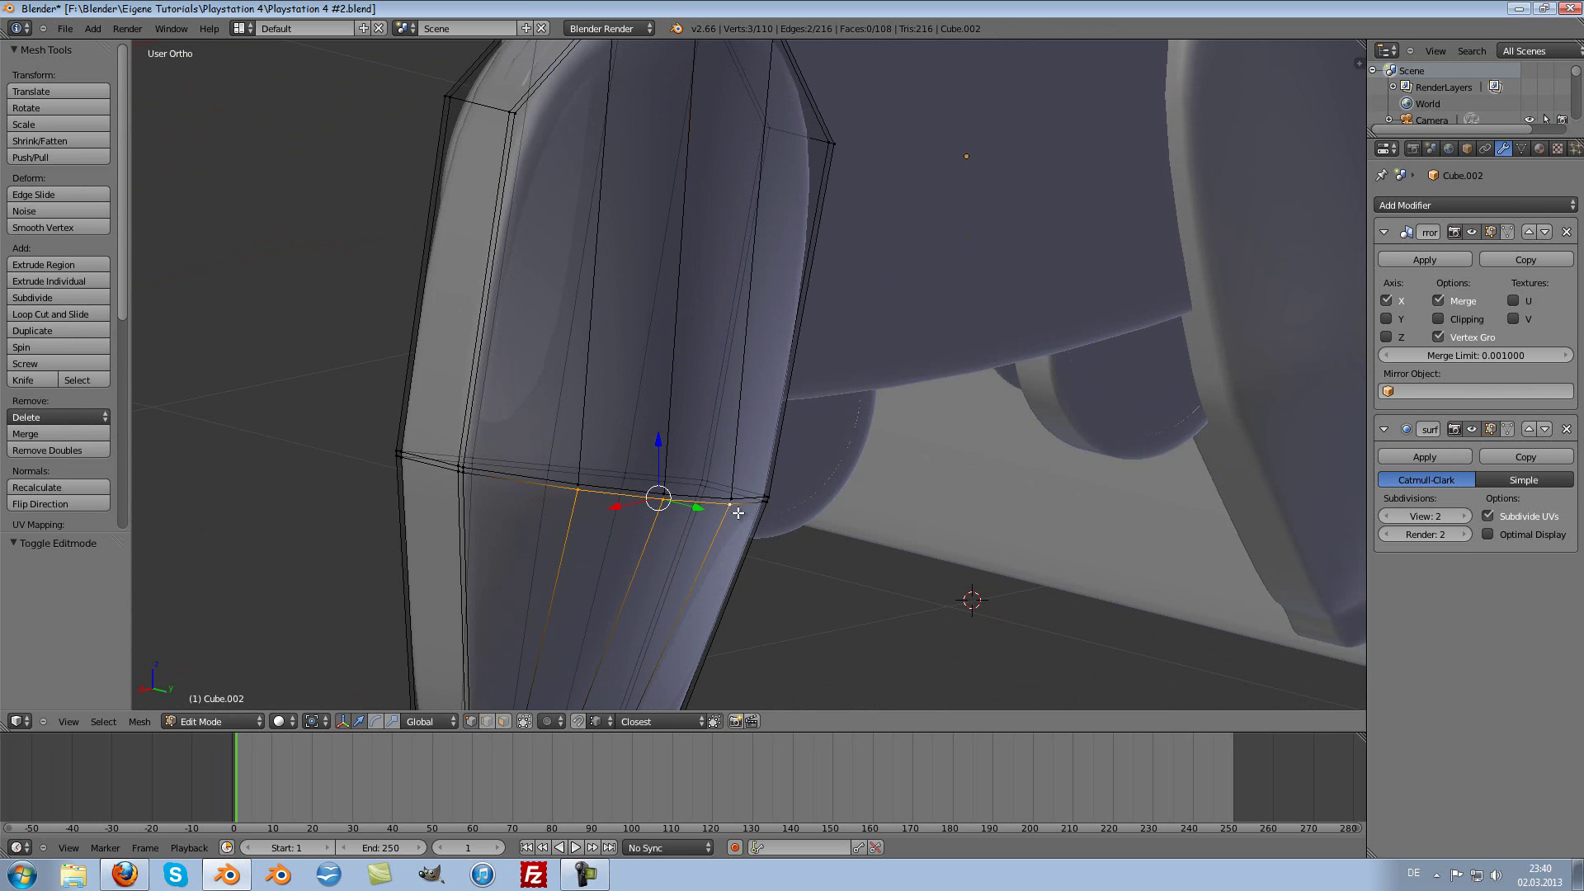
key("ctrl+e")
left_click(731, 515)
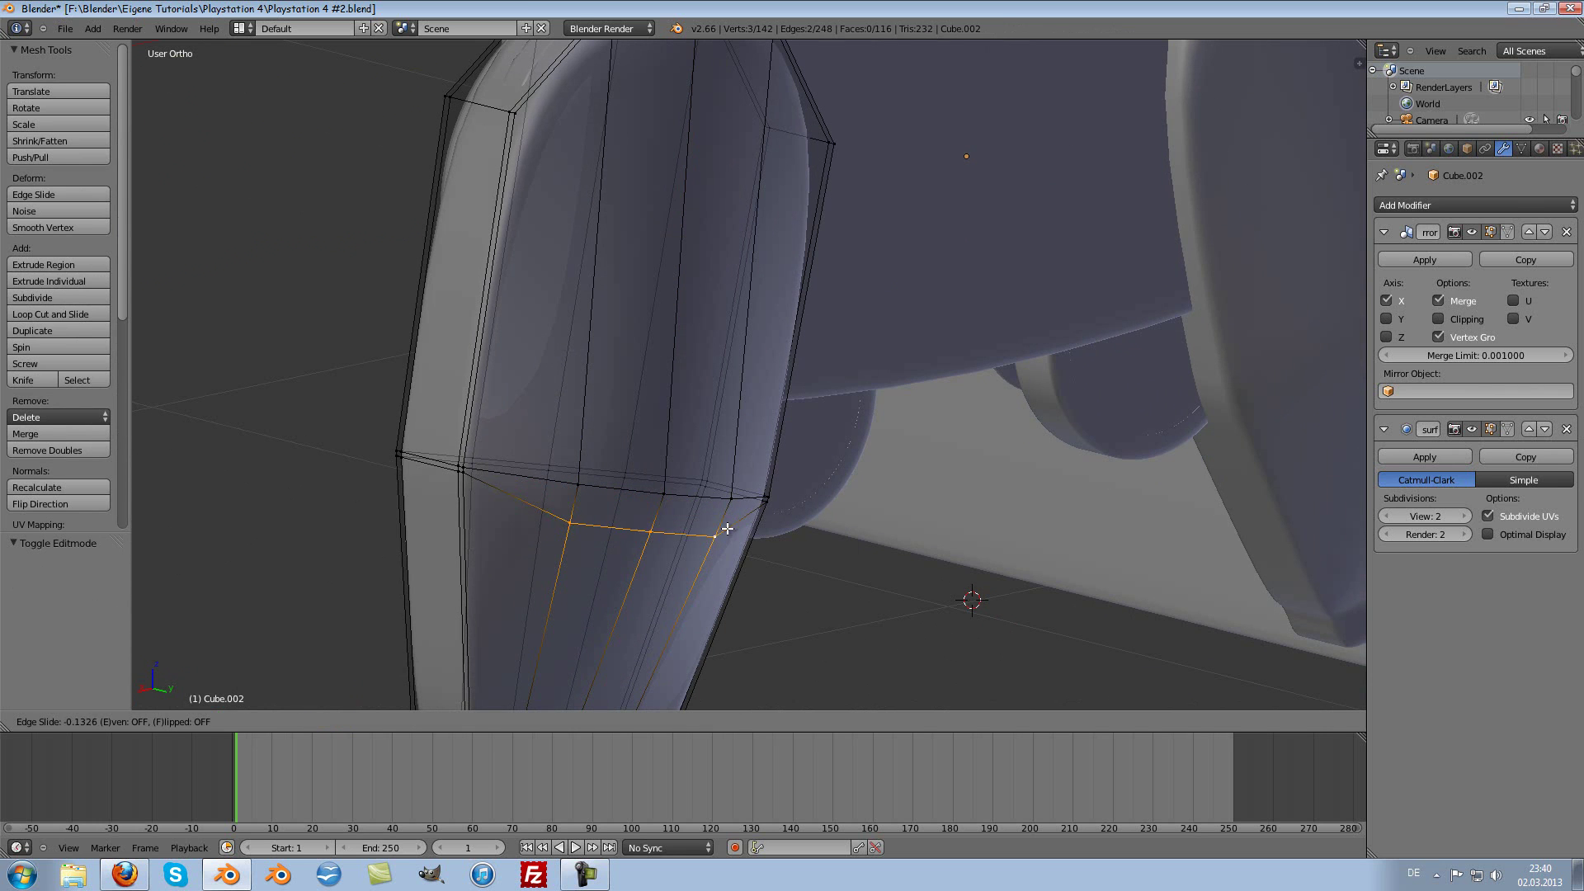
left_click(717, 558)
Step: In Front Ortho view zoomed on the right grip, select the face-button object Circle.006
key("Tab")
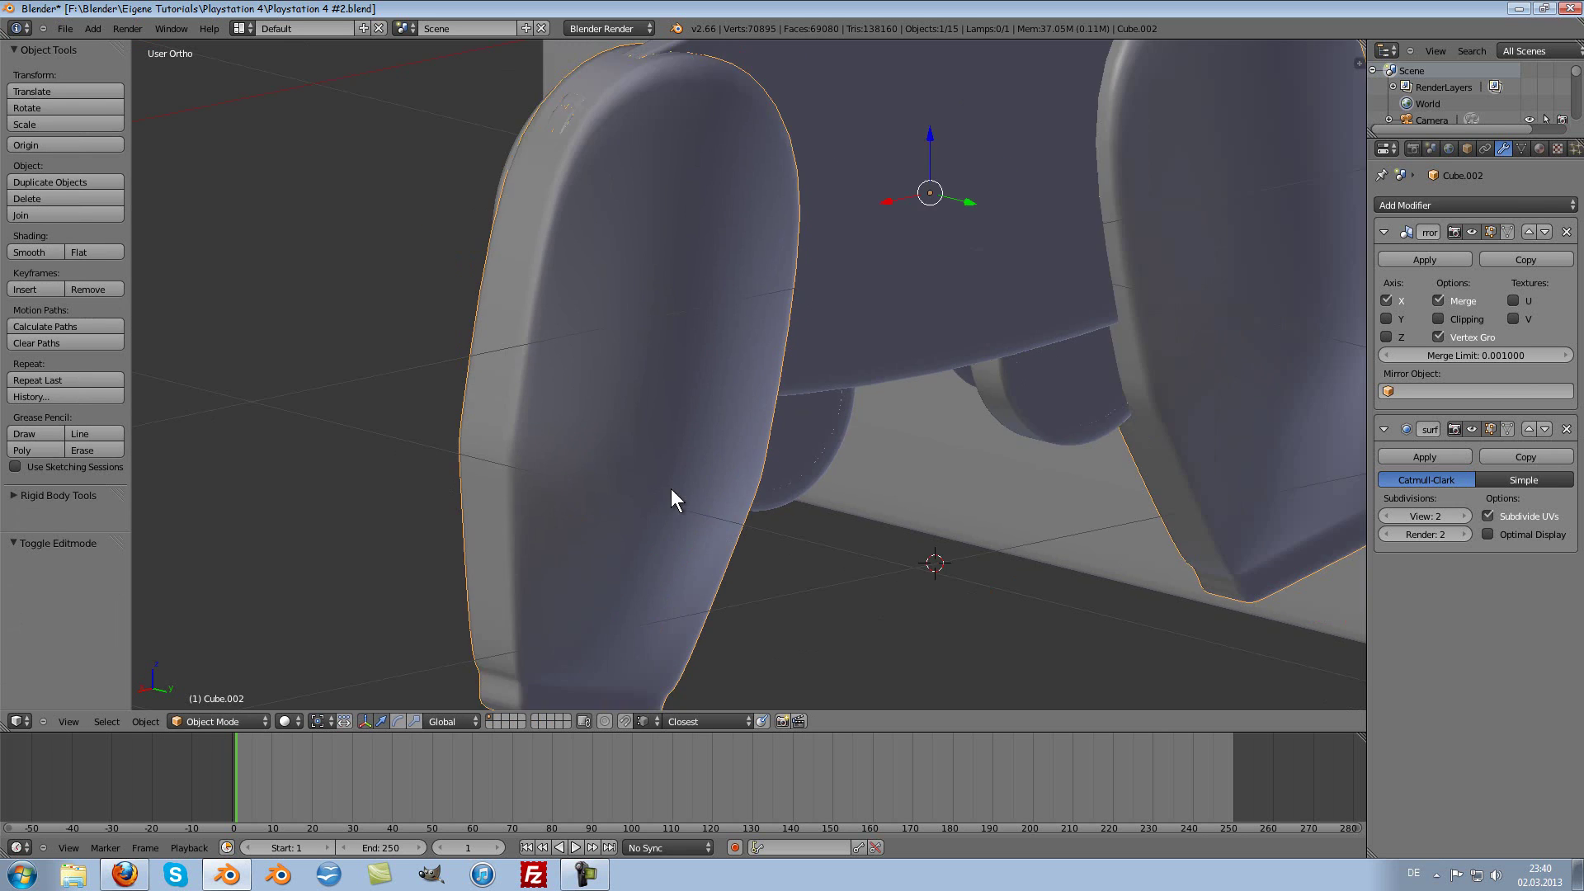
scroll(670, 489, "down", 5)
mouse_move(749, 469)
middle_mouse_down()
mouse_move(800, 378)
mouse_move(810, 462)
mouse_move(771, 403)
mouse_move(462, 465)
middle_mouse_up()
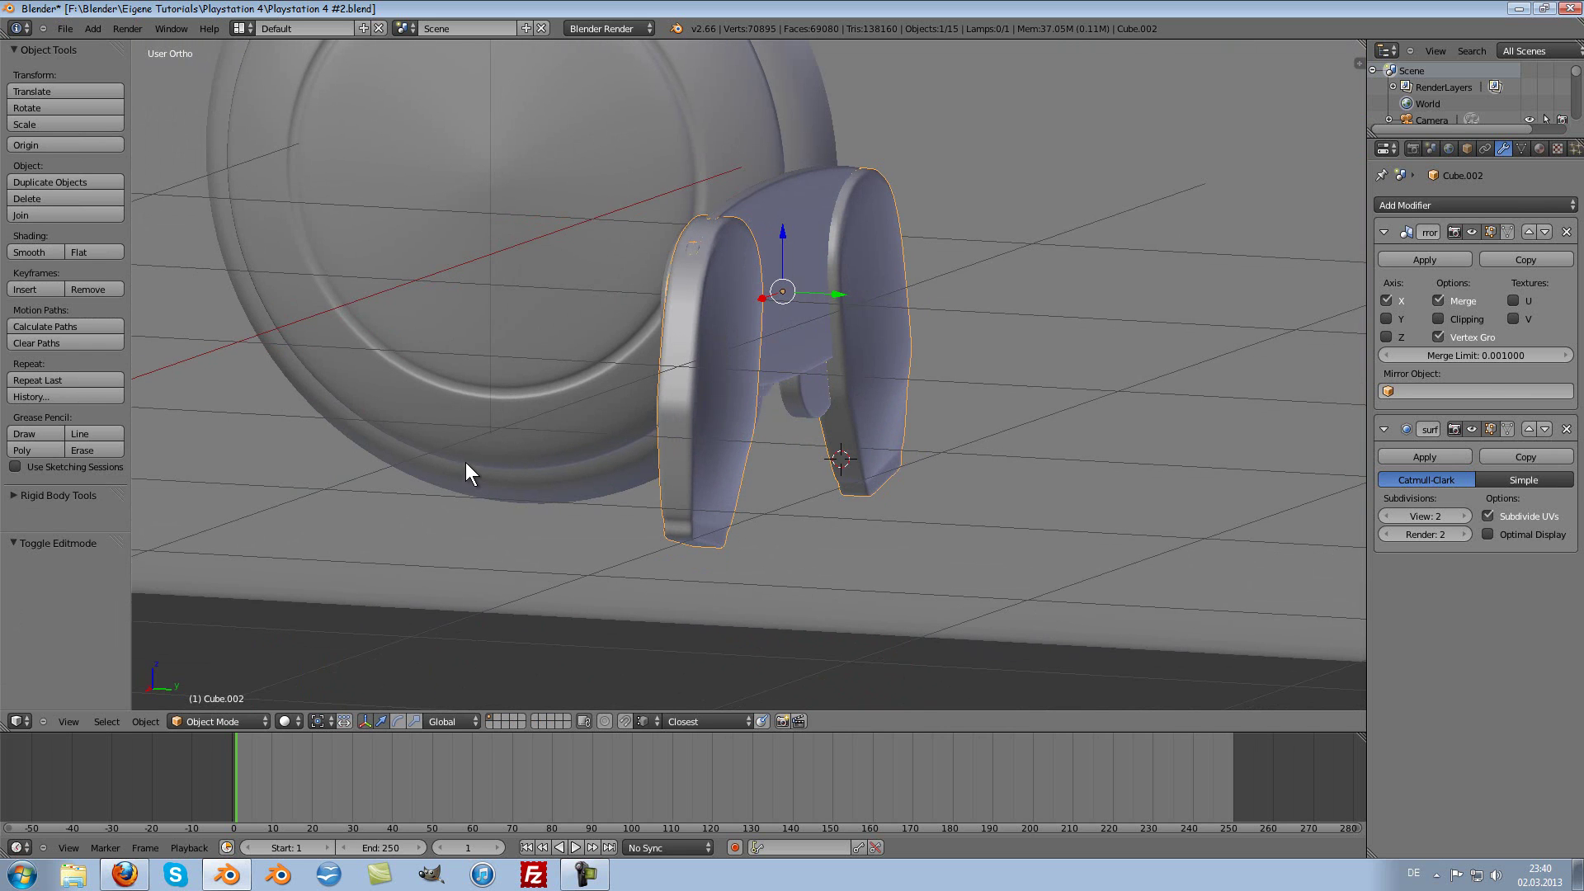
key("KP_1")
scroll(684, 446, "up", 2)
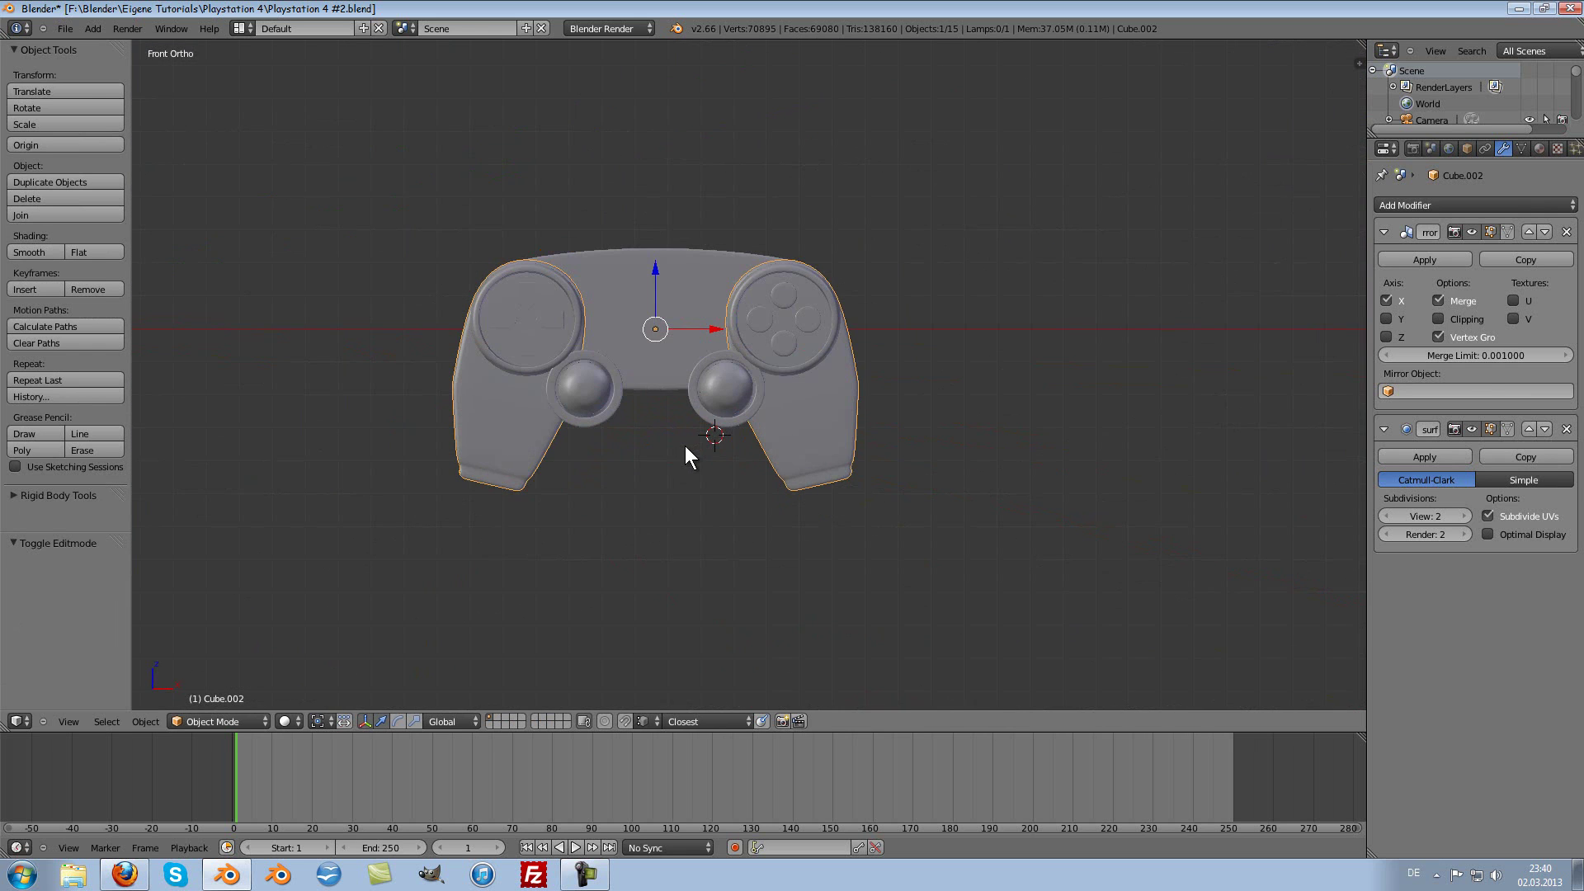
scroll(812, 372, "up", 2)
scroll(832, 364, "up", 2)
scroll(831, 363, "up", 2)
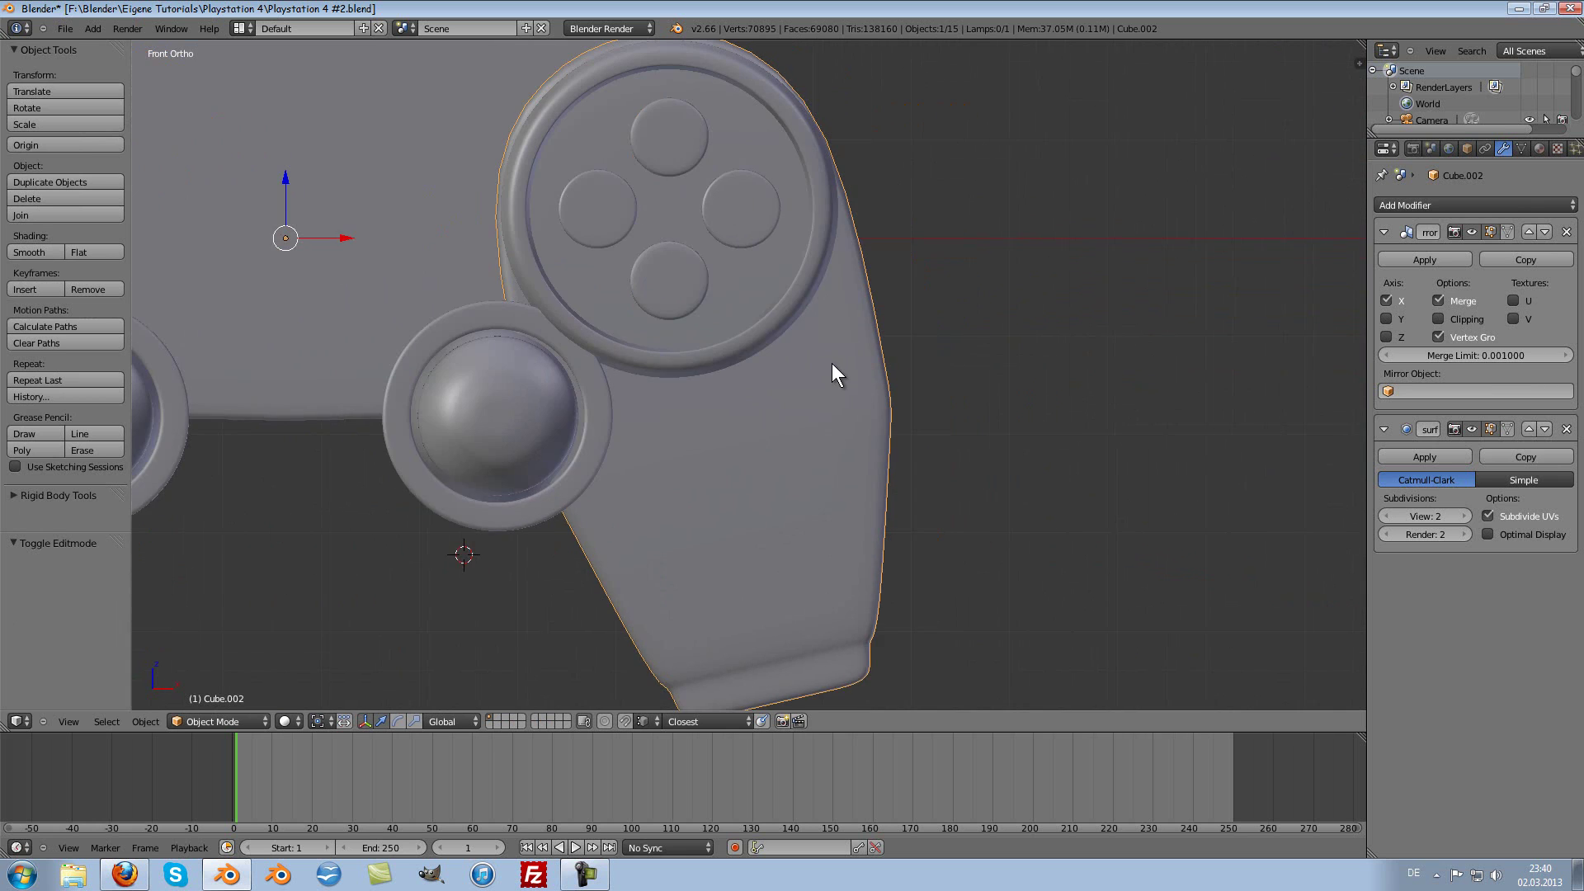
scroll(832, 363, "up", 3, "shift")
scroll(822, 378, "up", 2, "shift")
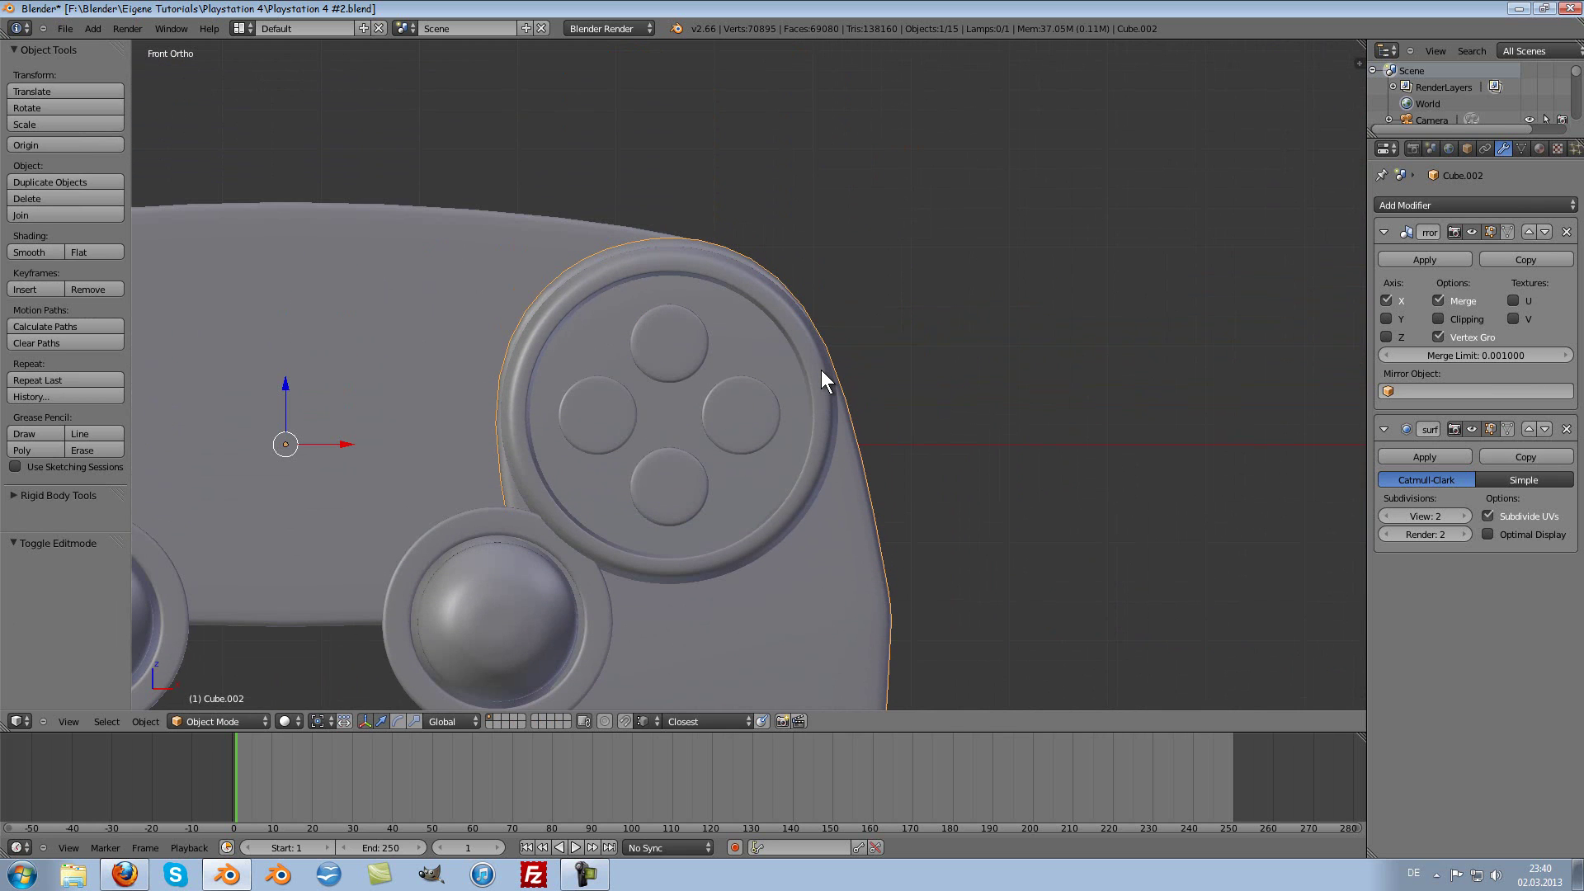
right_click(672, 492)
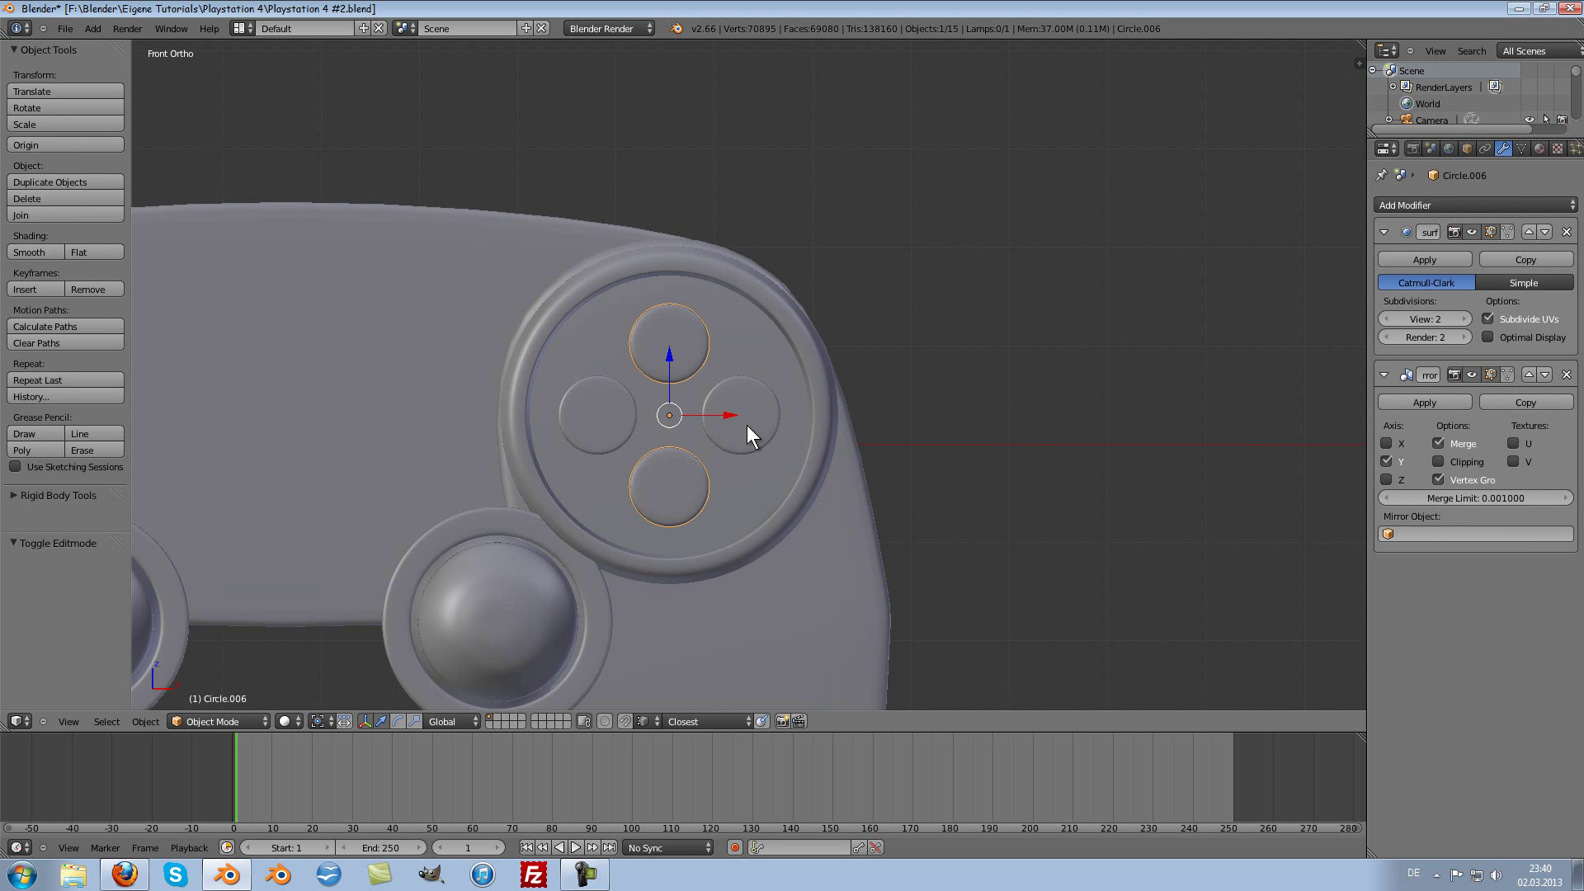
Step: Snap the 3D cursor to the bottom face button's centre vertex
key("Tab")
scroll(726, 429, "up", 1)
scroll(693, 437, "up", 1)
scroll(649, 447, "up", 1)
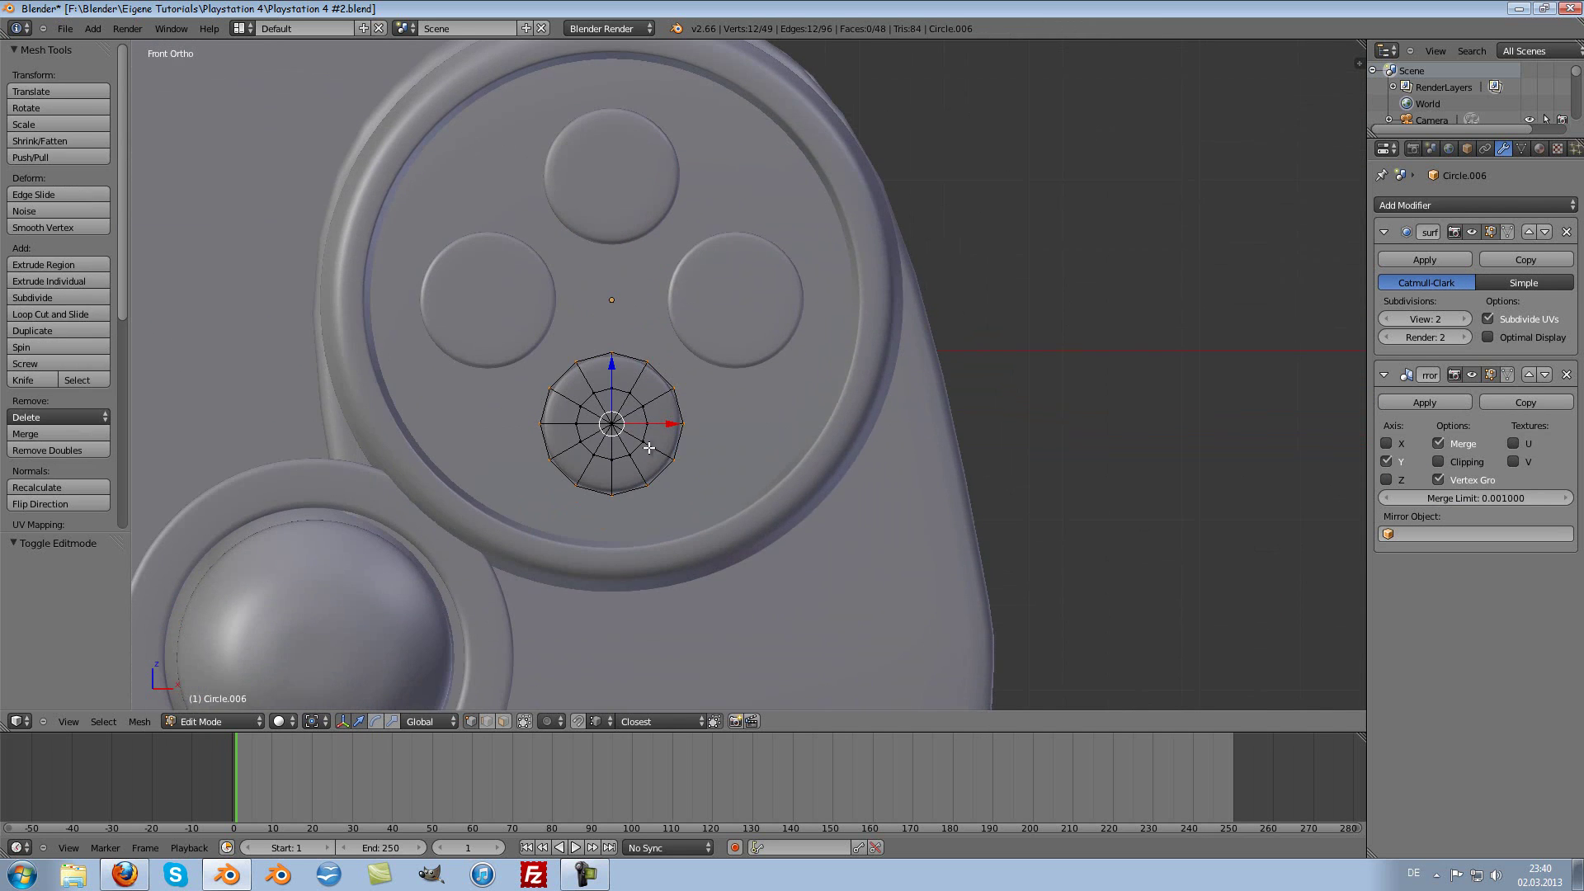
right_click(611, 424)
key("shift+s")
left_click(770, 369)
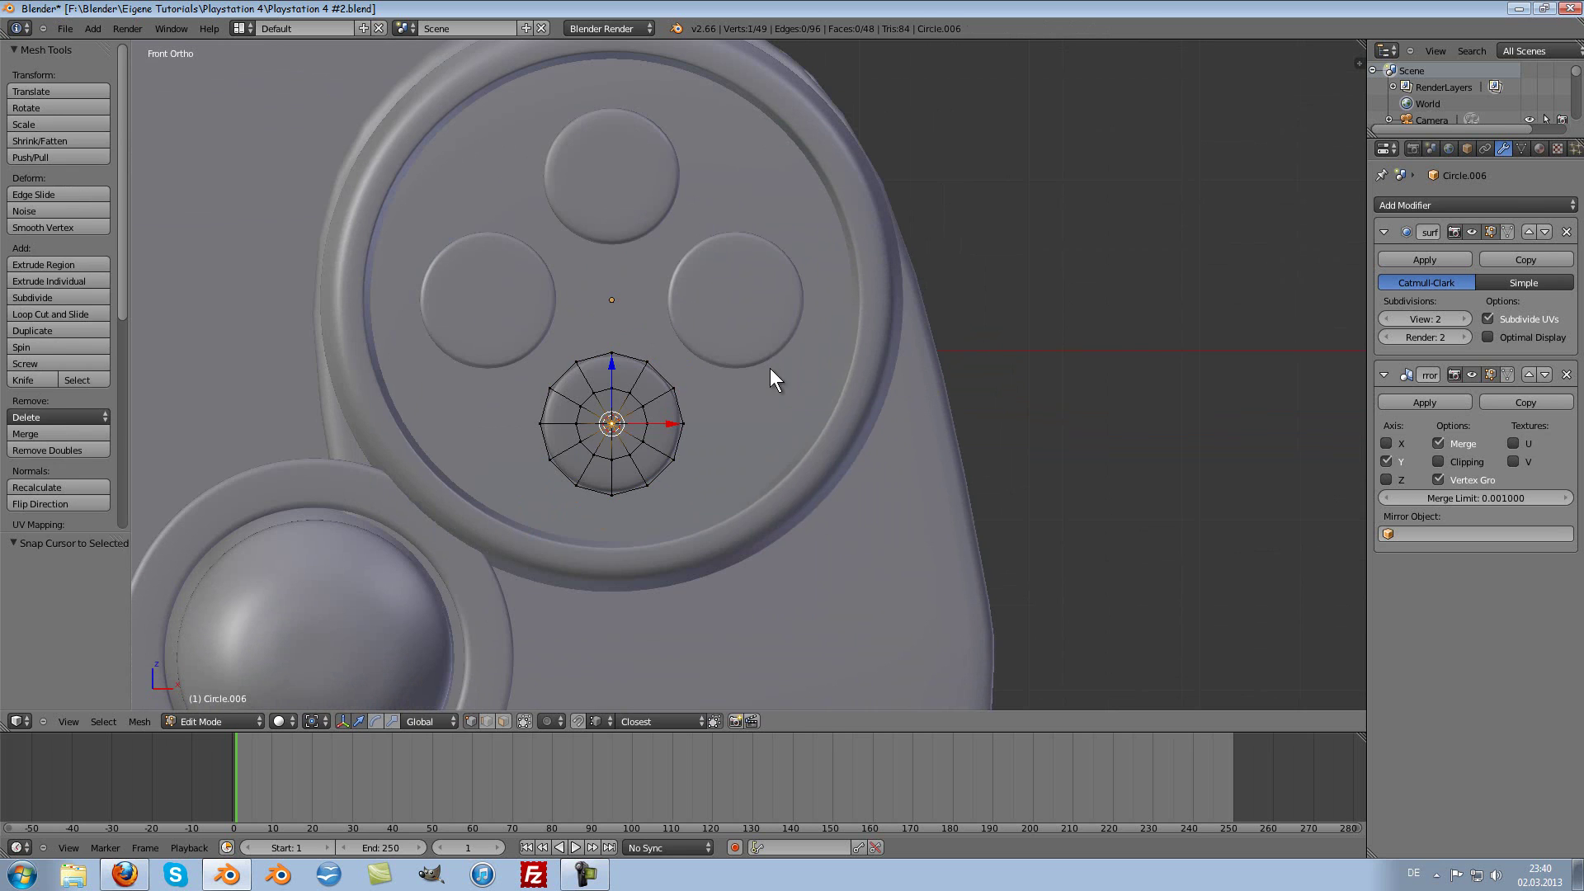
key("Tab")
Step: Add a plane at the cursor, rotate it 90° on X, and shrink it
key("shift+a")
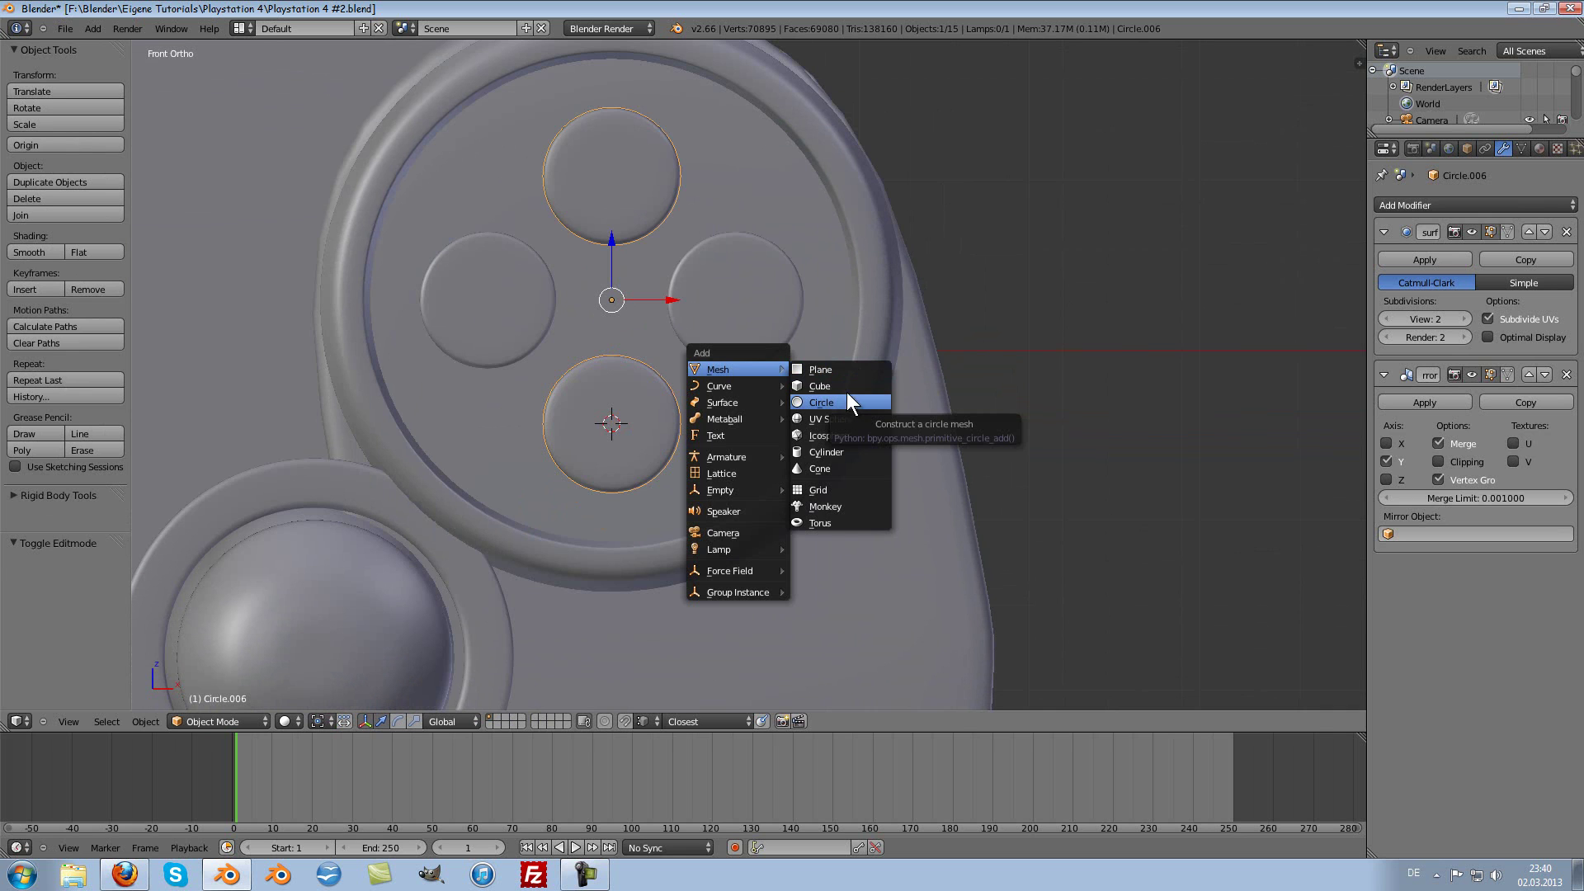
left_click(847, 369)
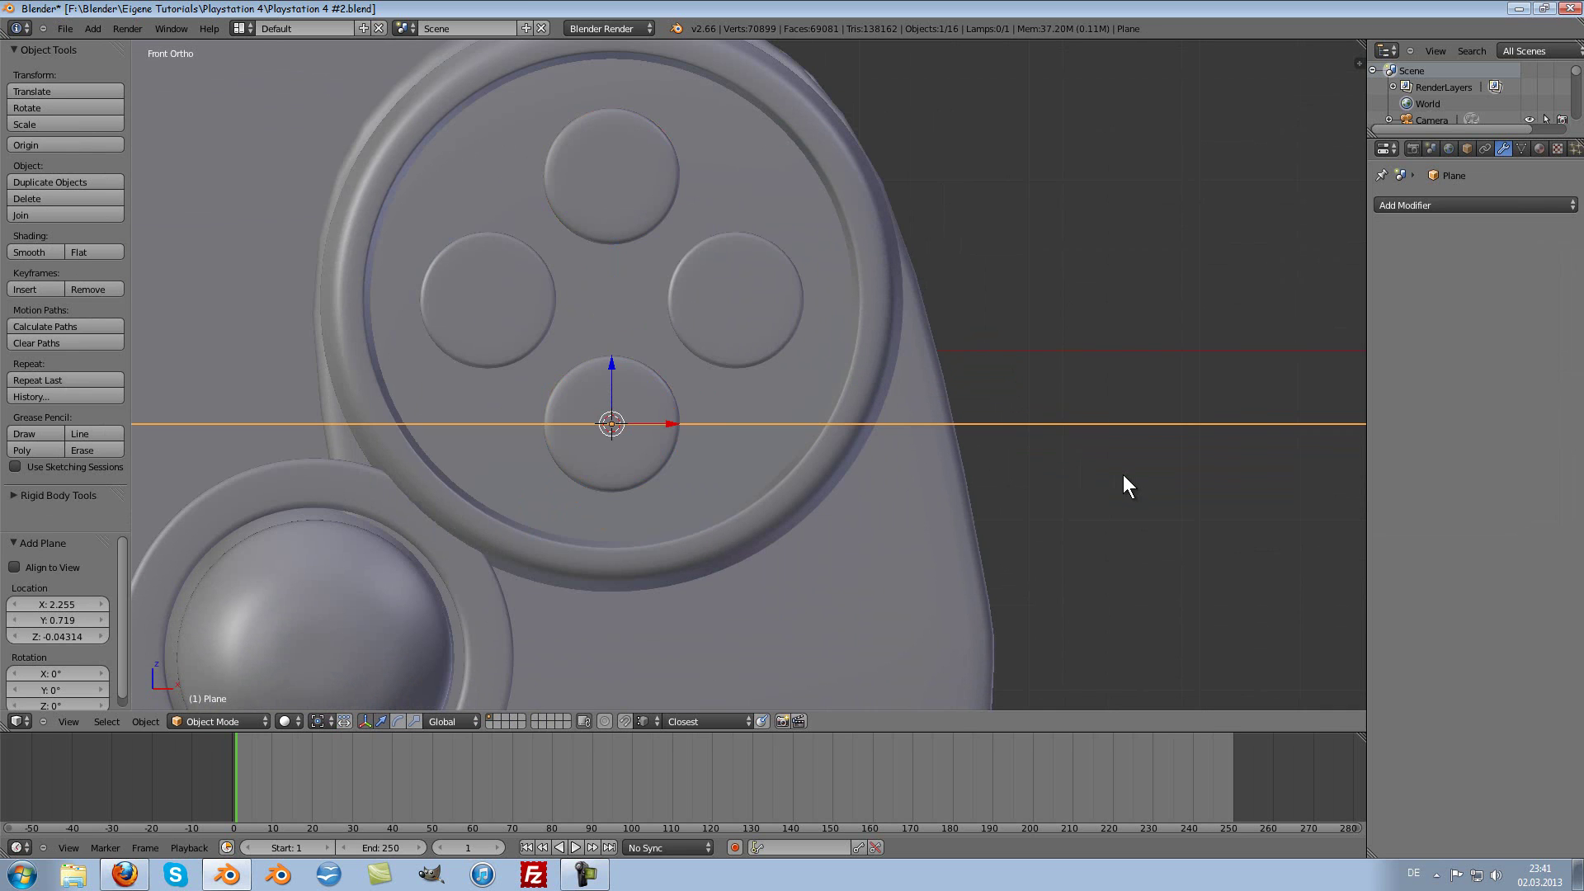
type("rx")
type("90")
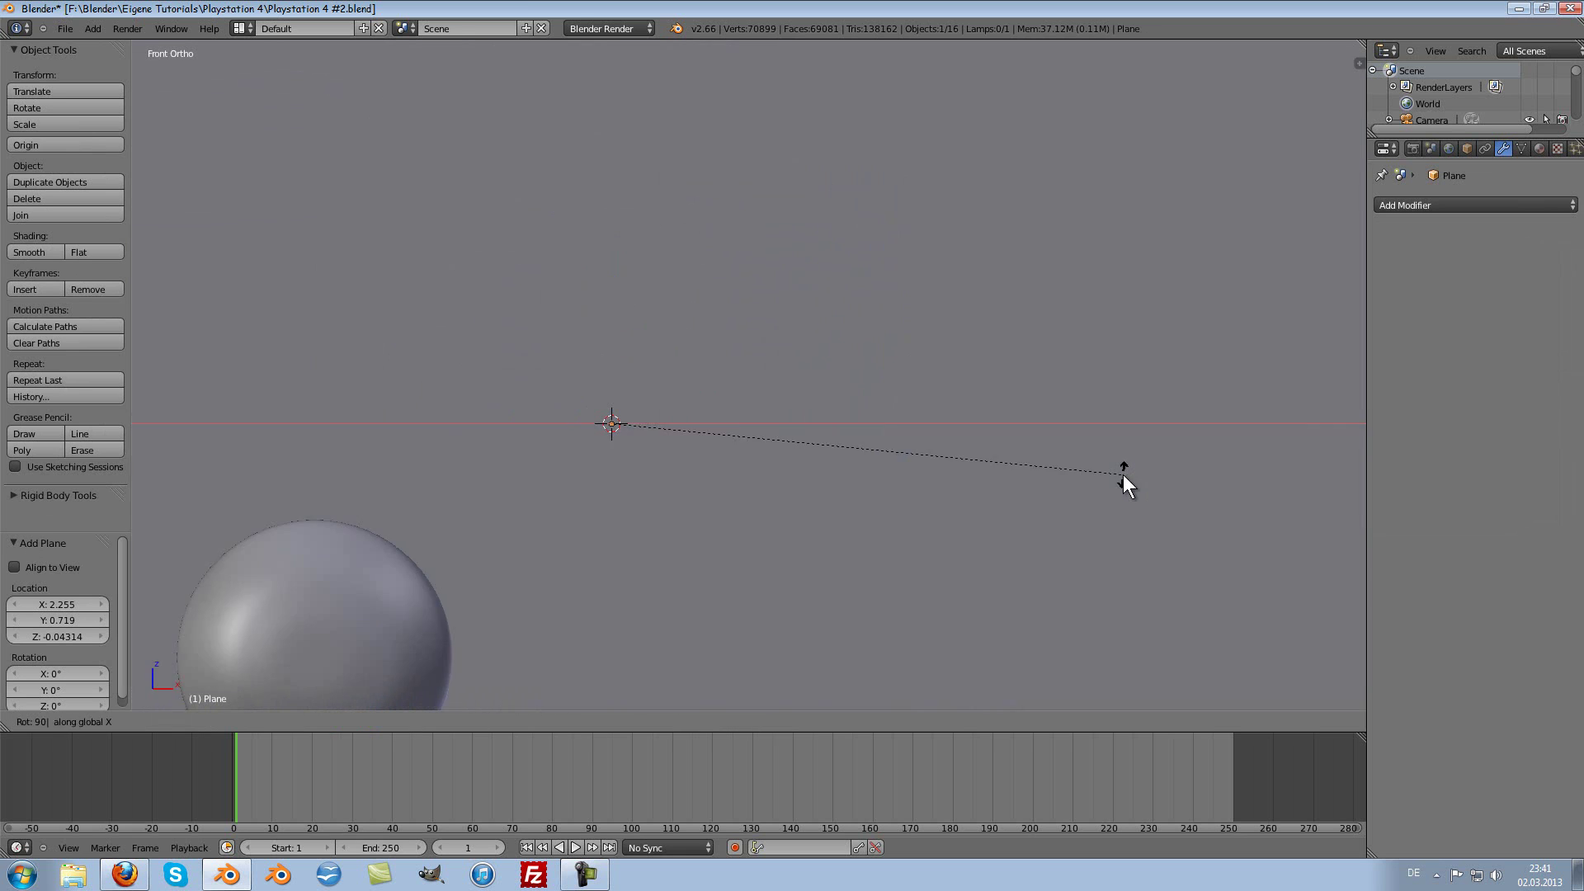
key("Return")
key("s")
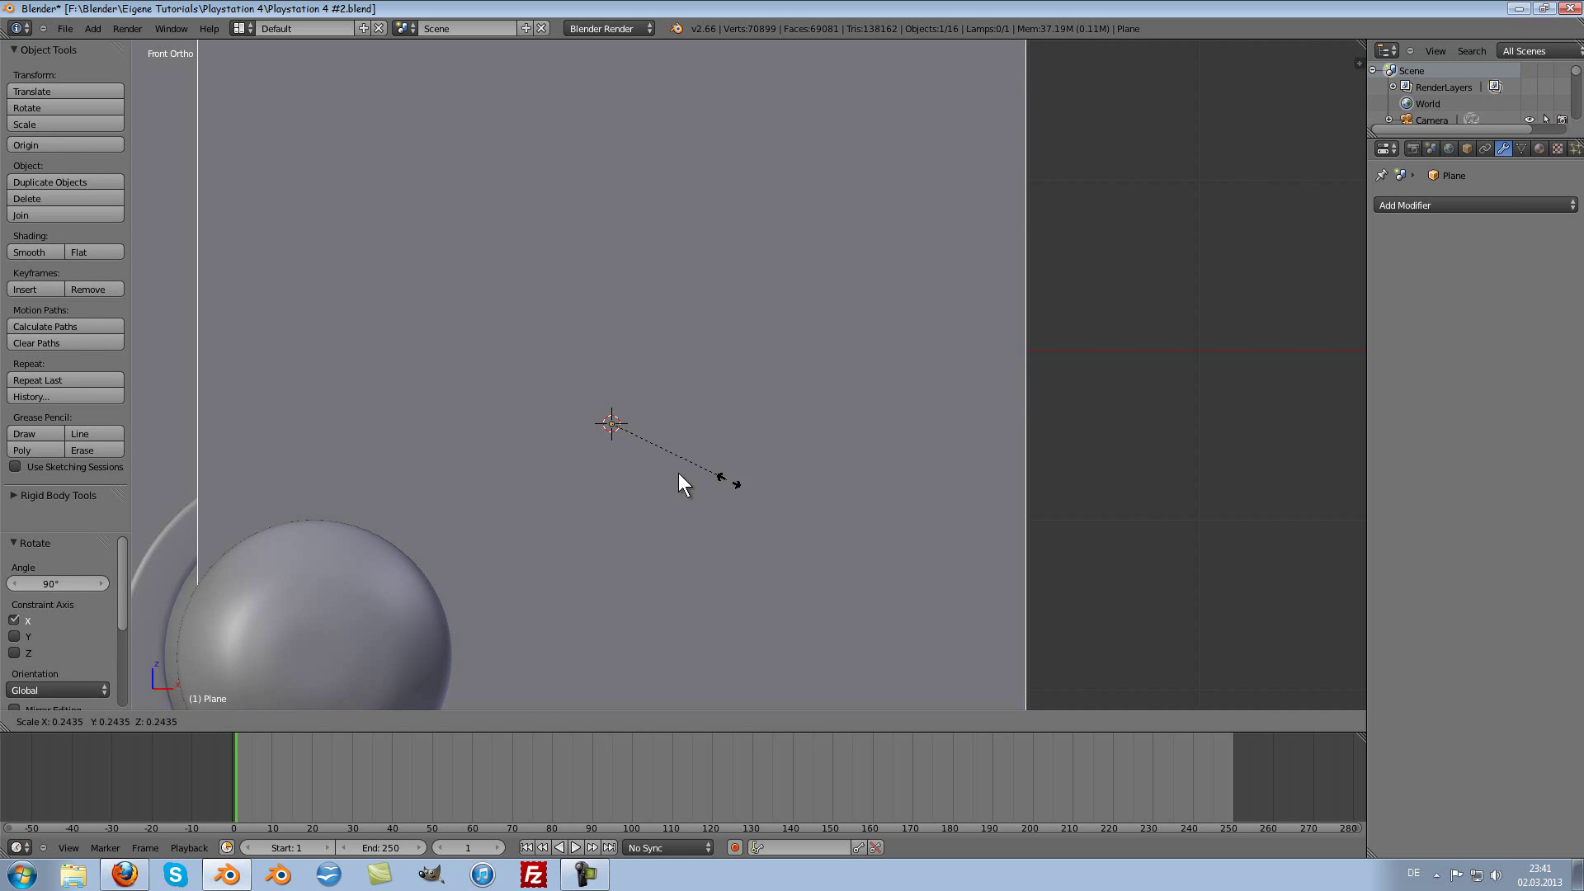
left_click(664, 458)
key("s")
left_click(714, 435)
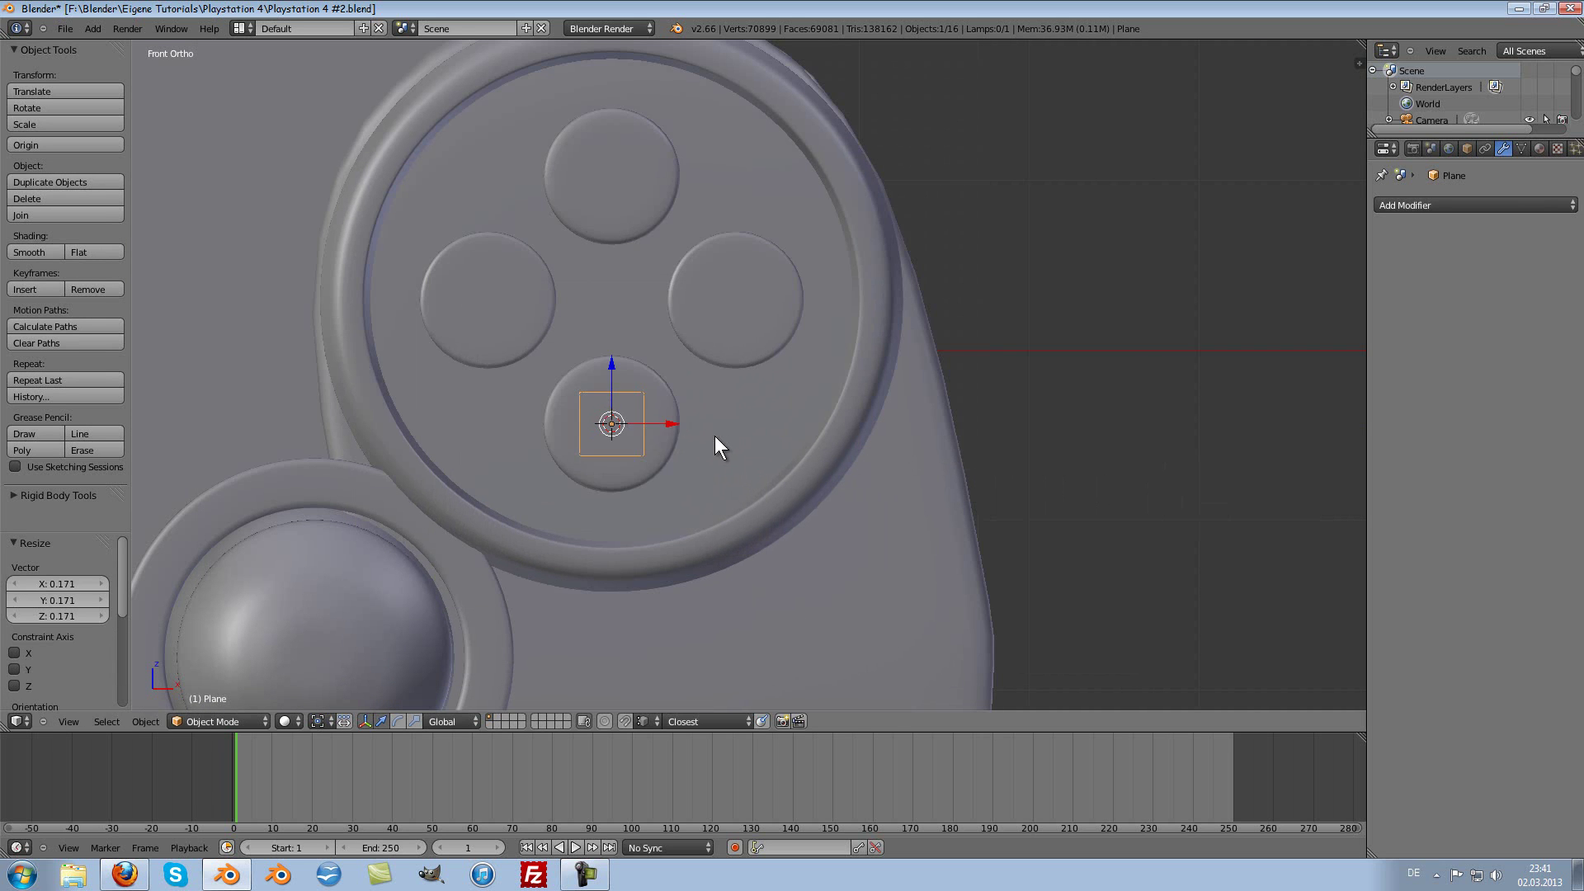
scroll(723, 435, "up", 4)
Step: Scale the plane into a thin vertical strip by narrowing X and stretching Z
key("Tab")
key("s")
key("x")
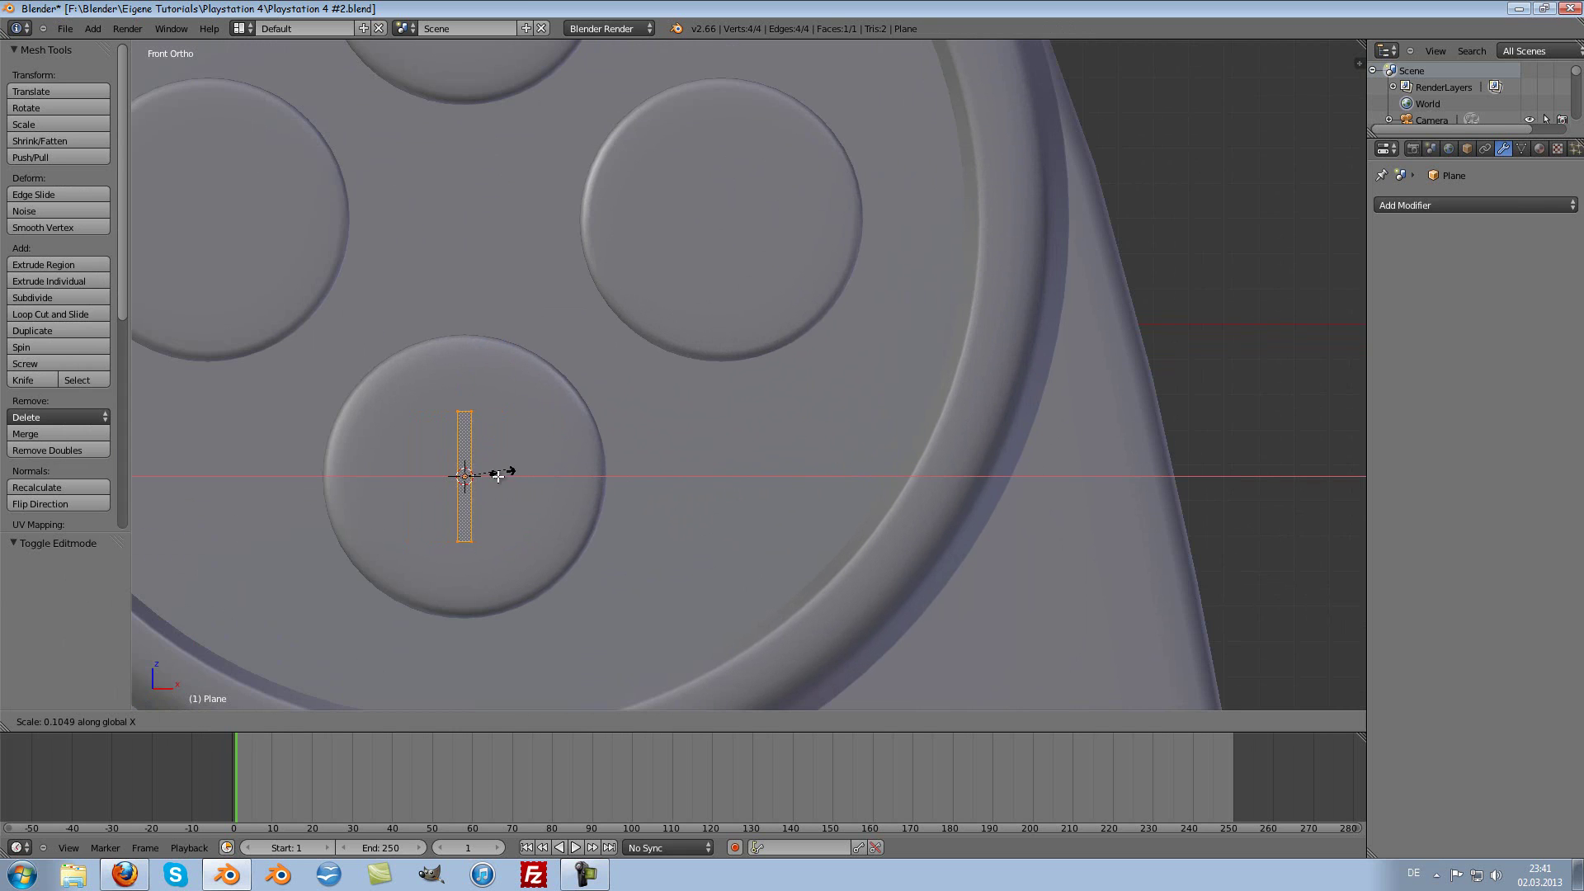
left_click(488, 478)
key("s")
key("z")
left_click(698, 308)
key("s")
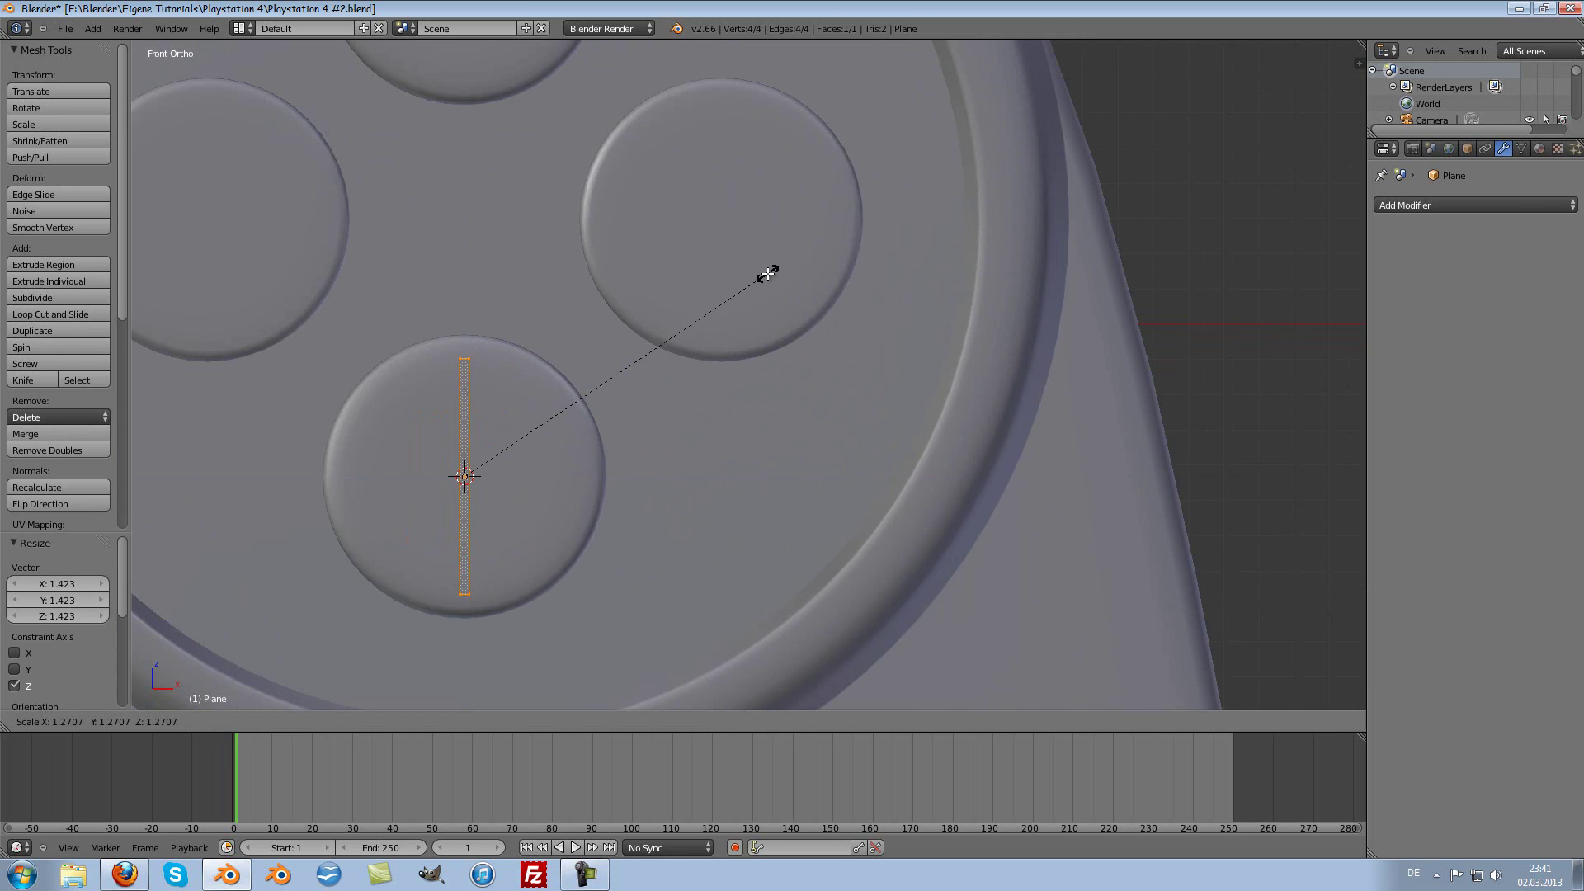
left_click(758, 278)
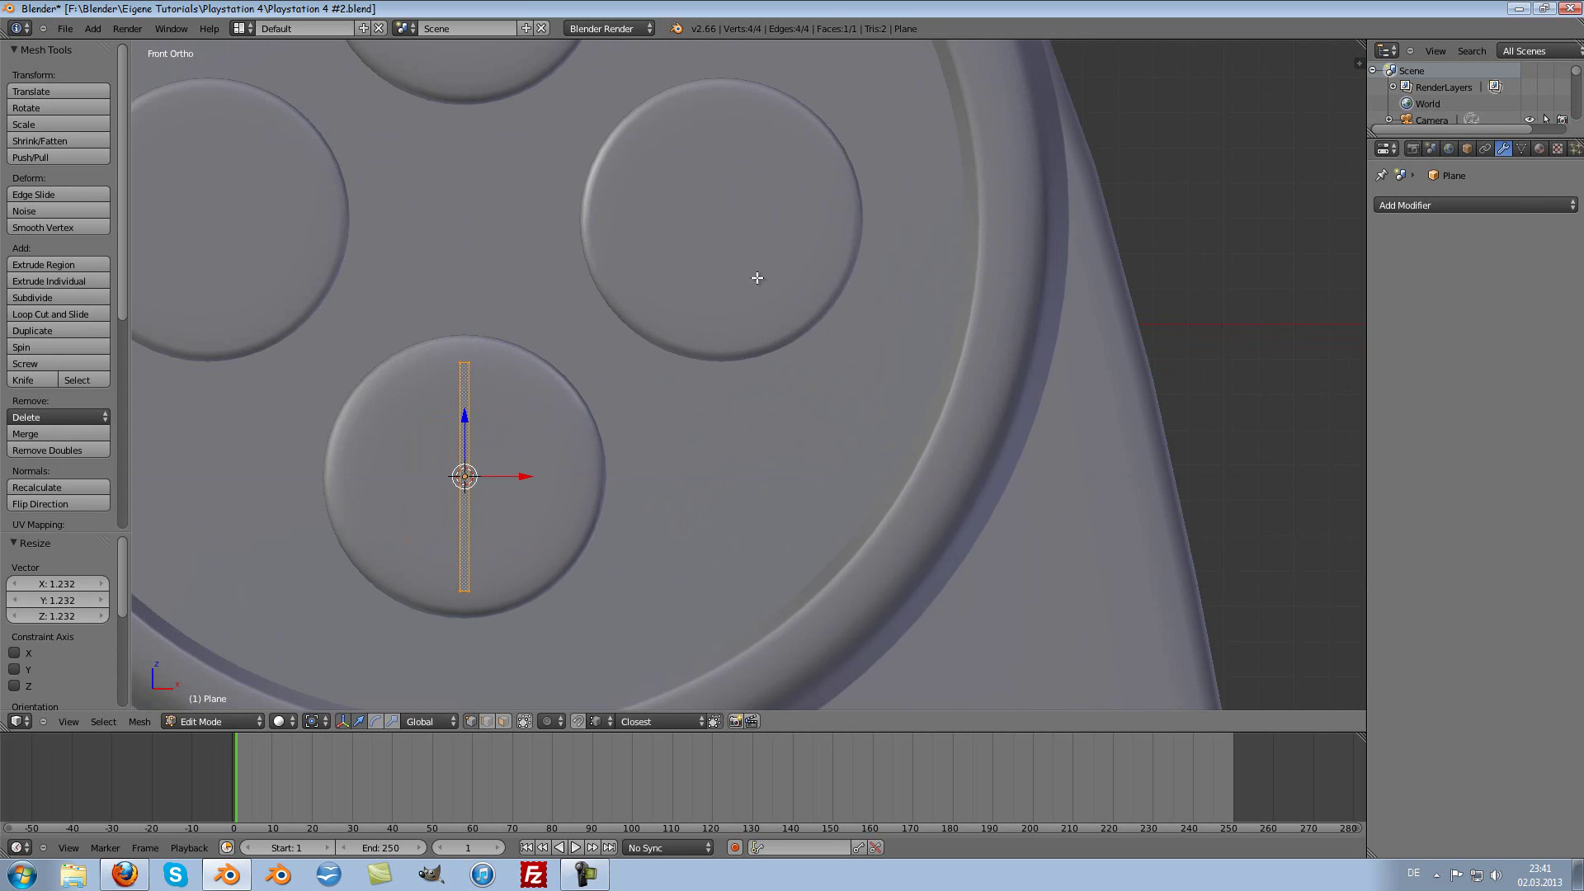
Step: Rotate the strip 45°, then duplicate it and rotate the copy 90° to form an X
type("r45")
key("Return")
key("shift+d")
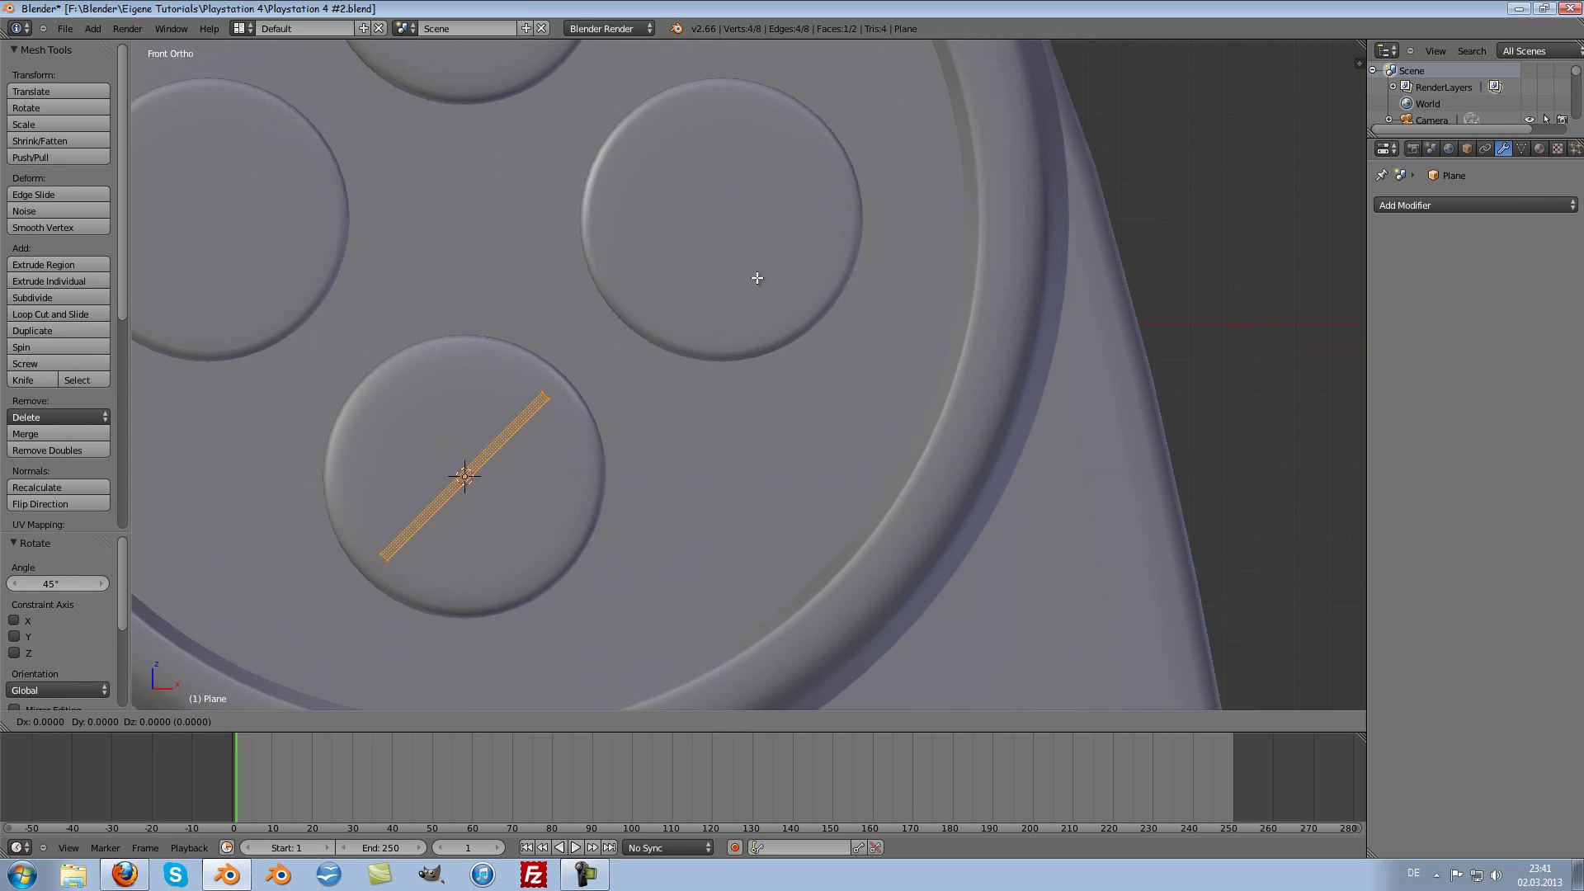
left_click(742, 261)
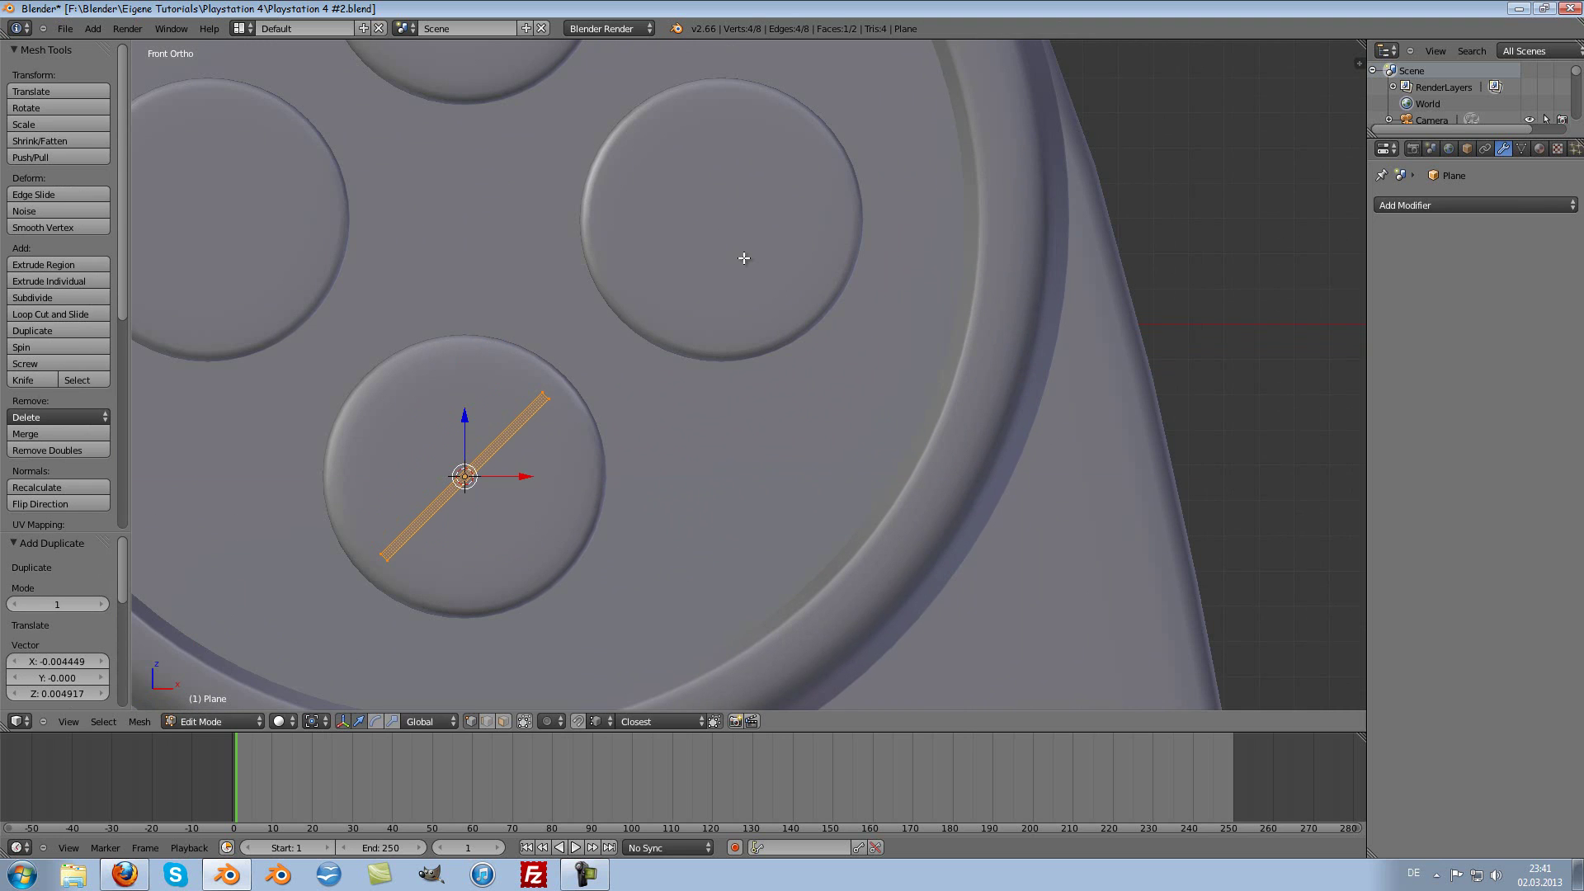
type("r90")
key("Return")
key("Tab")
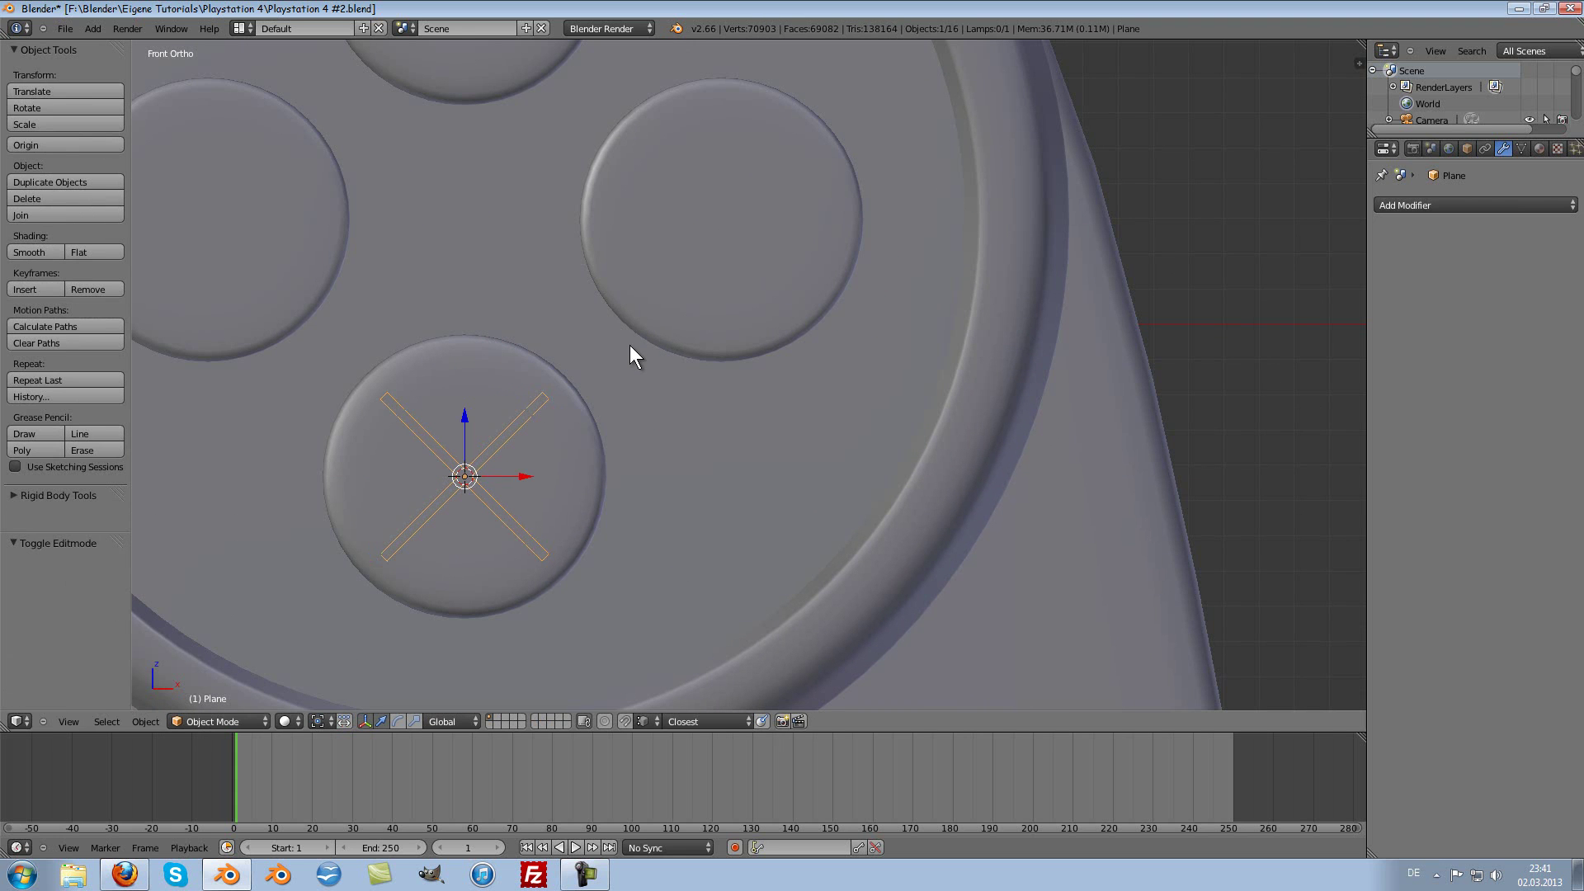
scroll(630, 347, "down", 4)
scroll(630, 347, "up", 1)
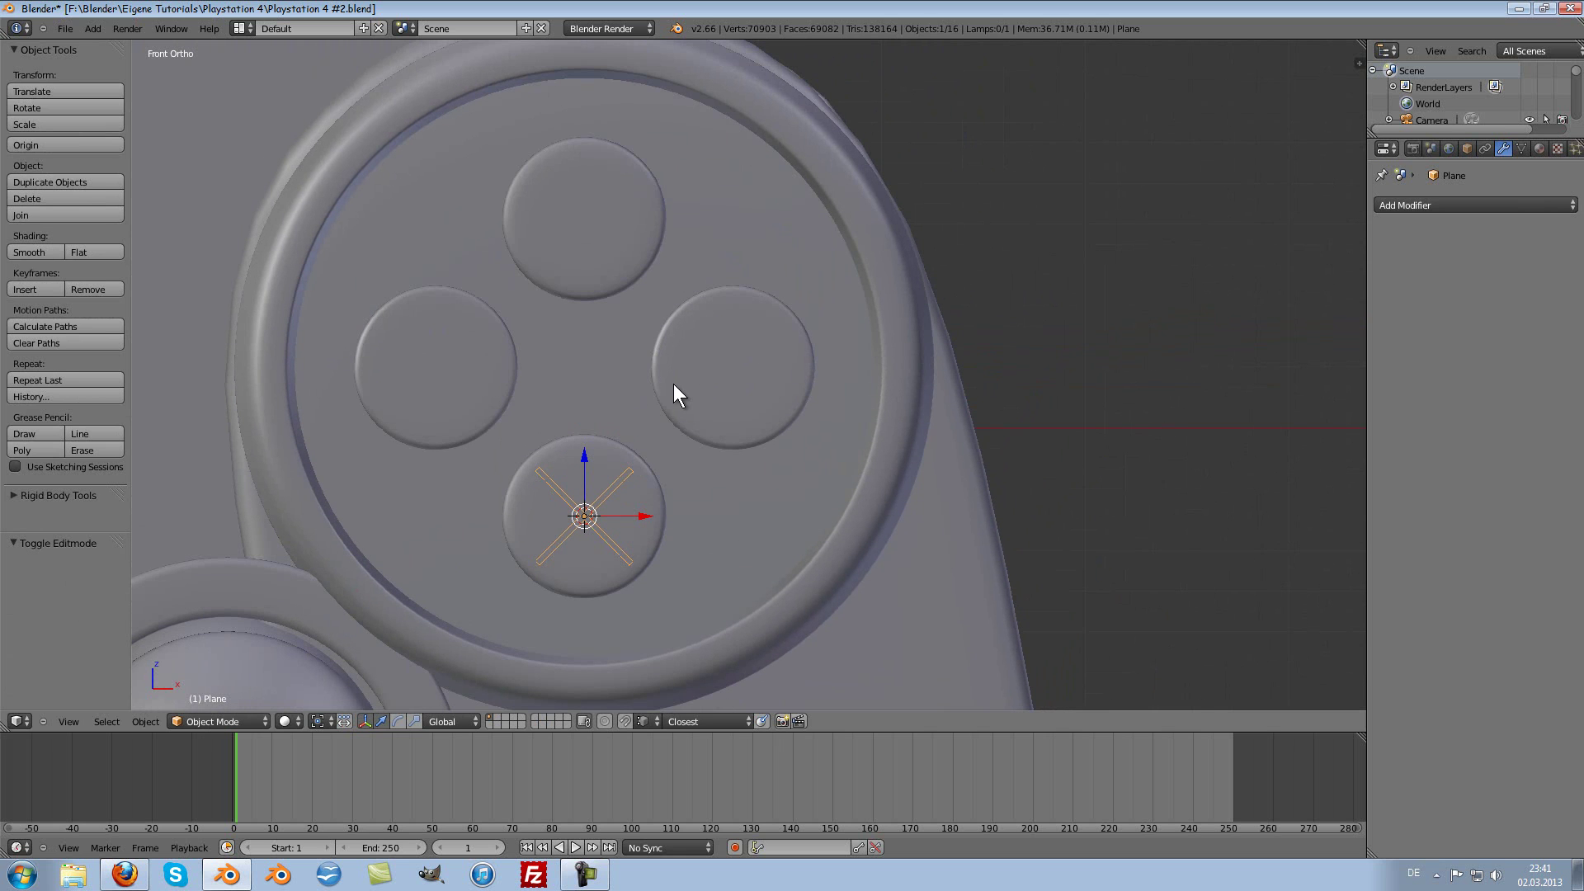
Step: Apply Circle.006's Mirror modifier and delete the top button's centre vertex in Edit Mode
right_click(601, 219)
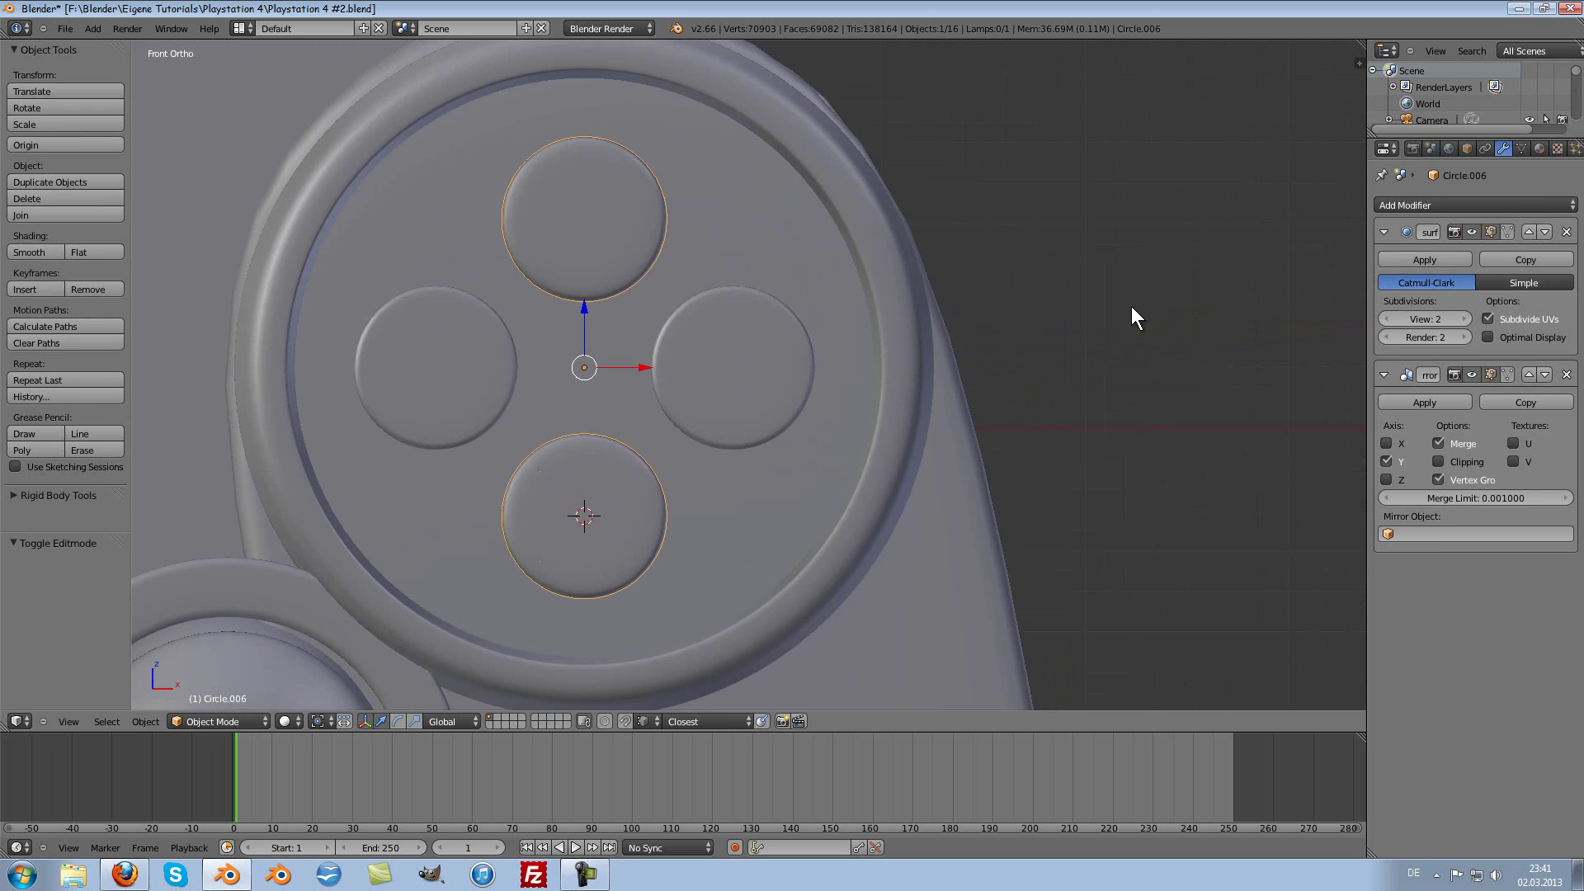
left_click(1438, 402)
key("Tab")
right_click(582, 219)
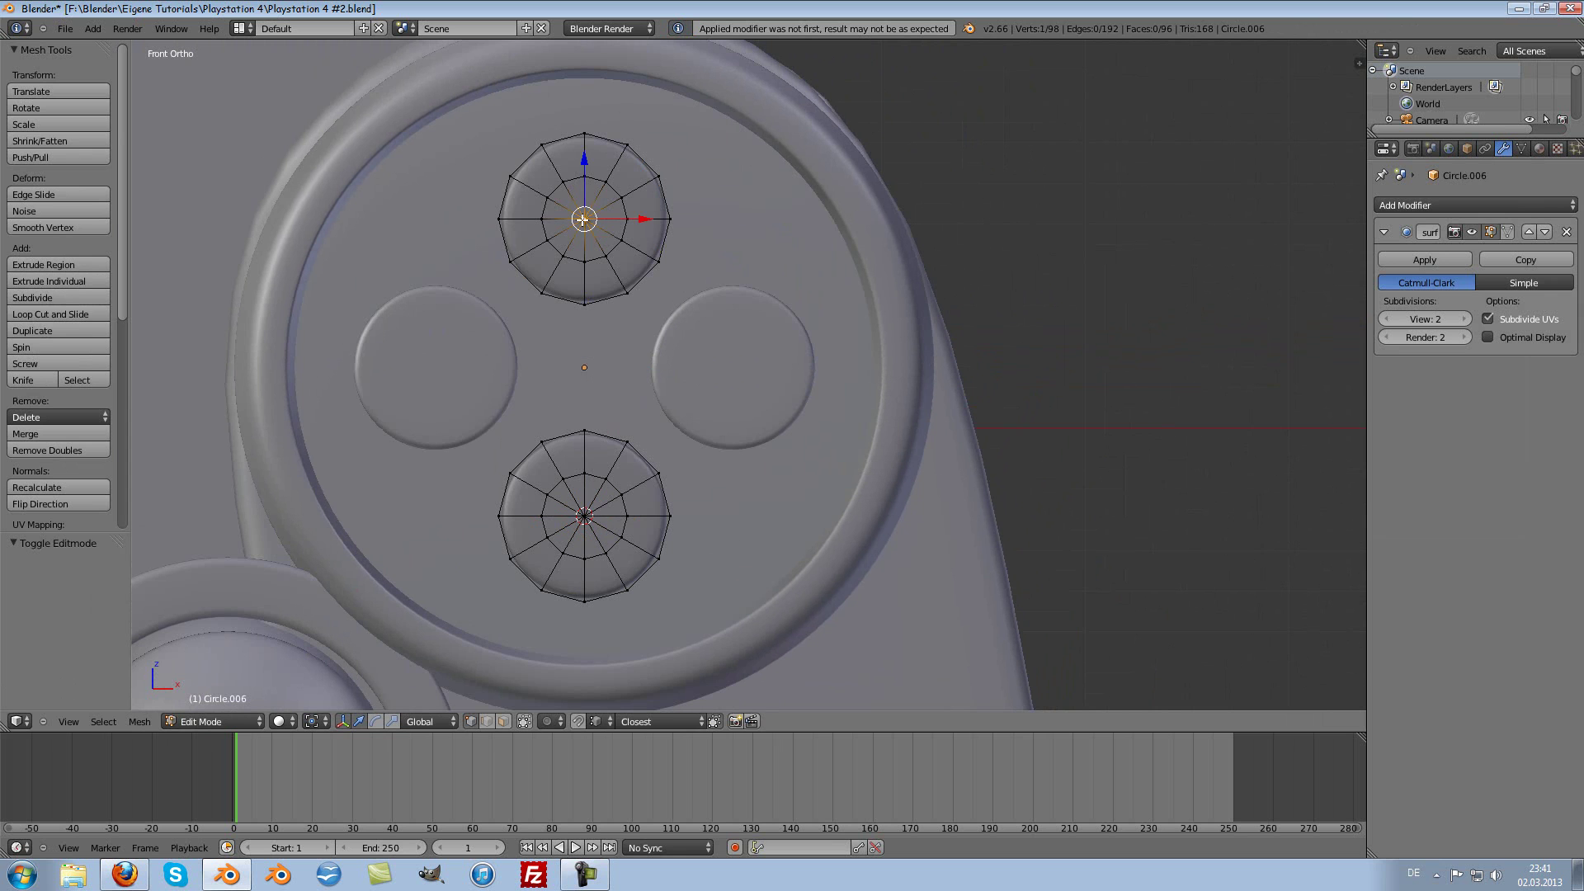
key("x")
left_click(583, 219)
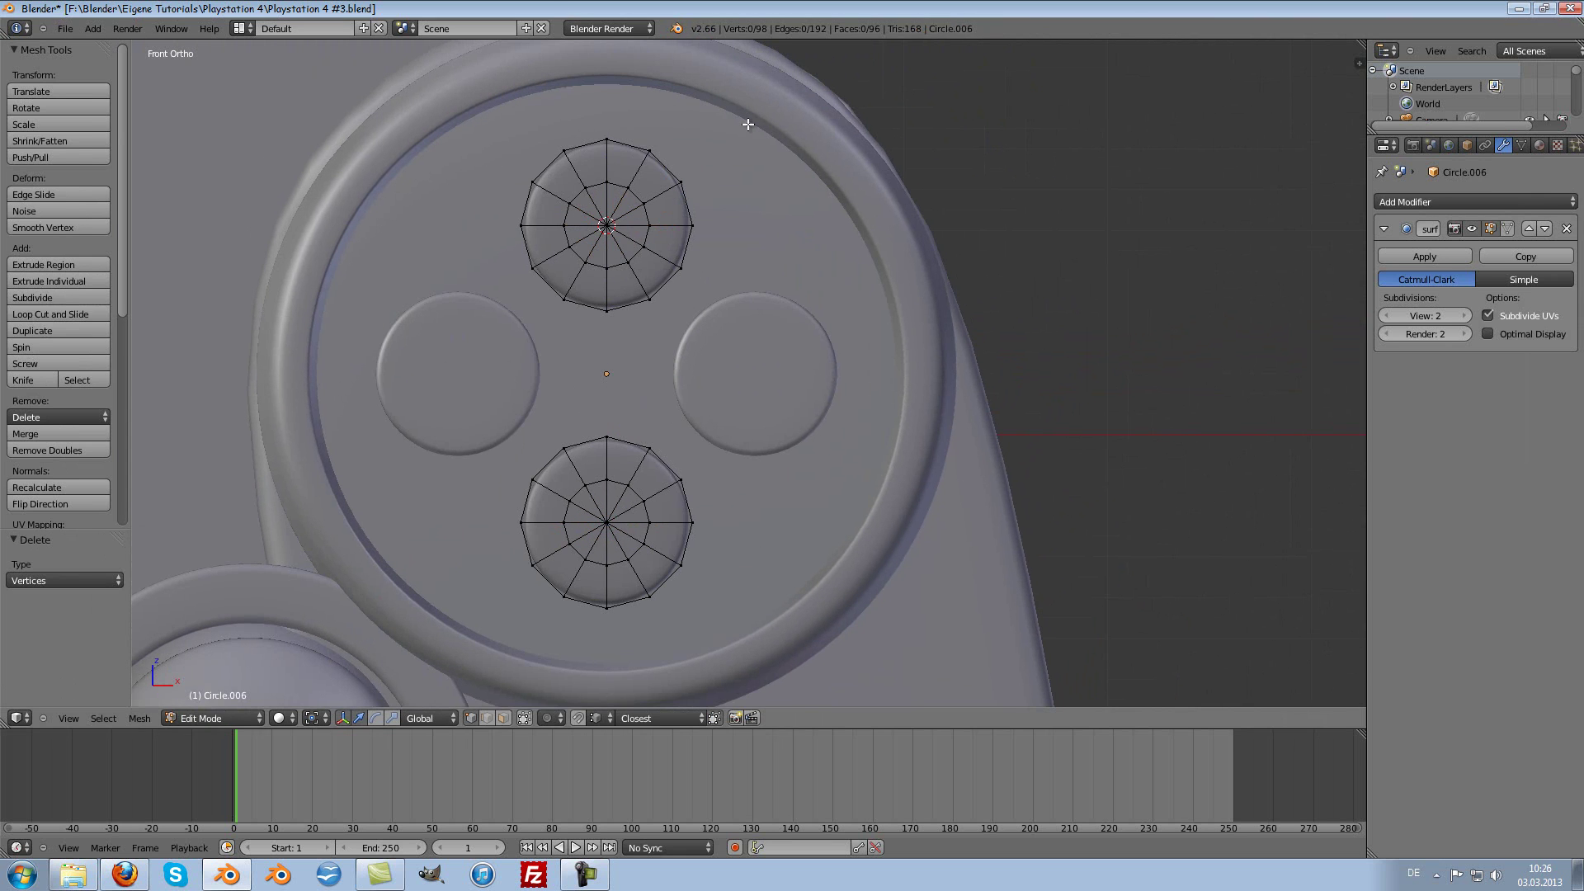
key("Tab")
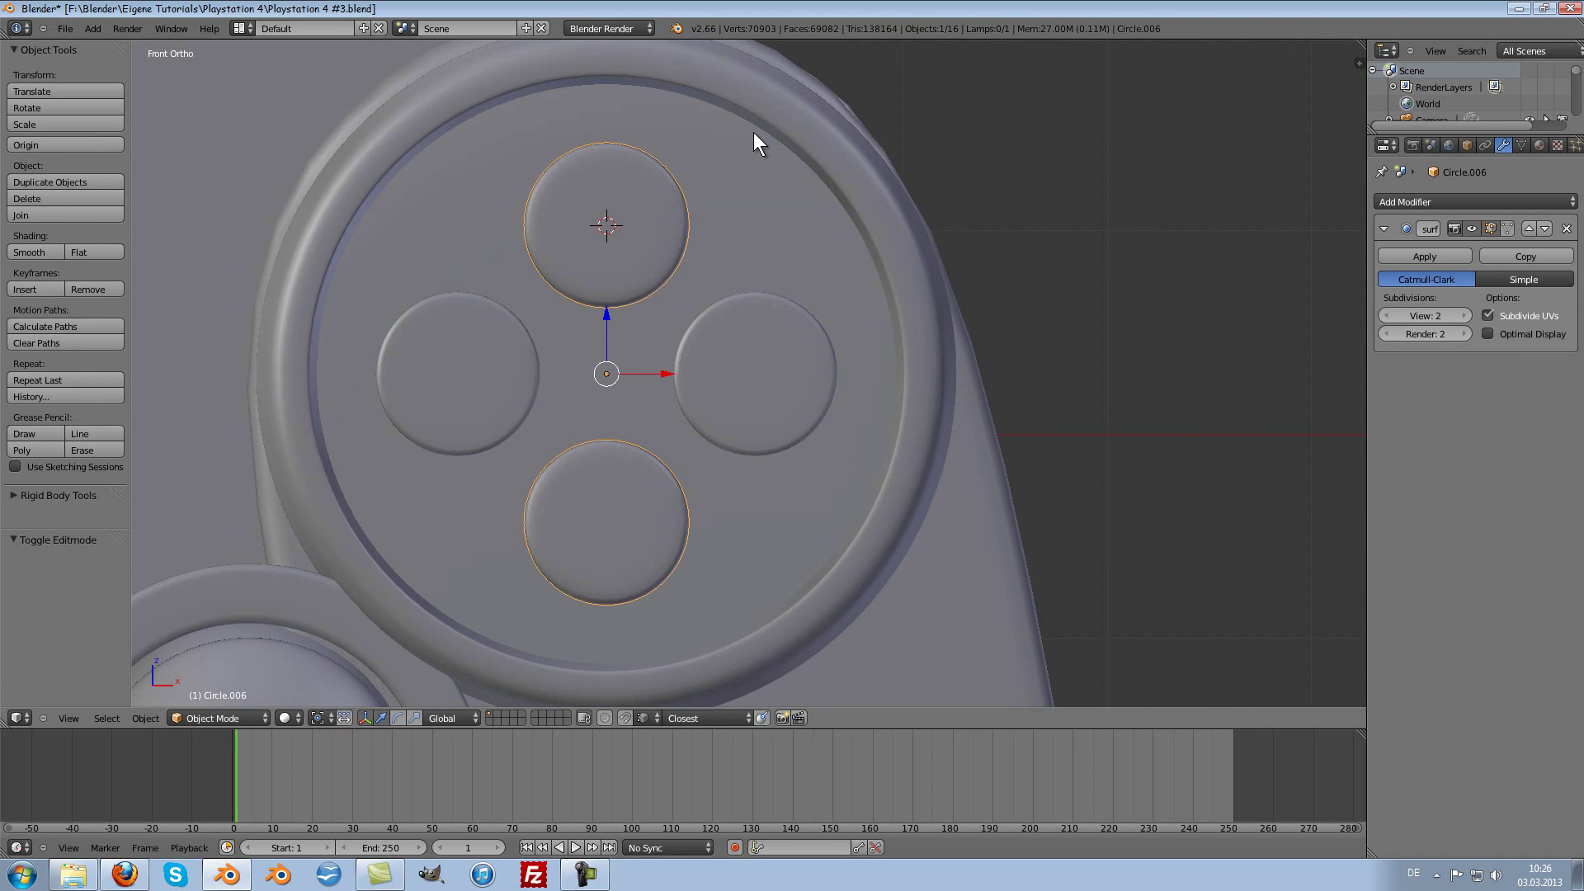
key("shift+a")
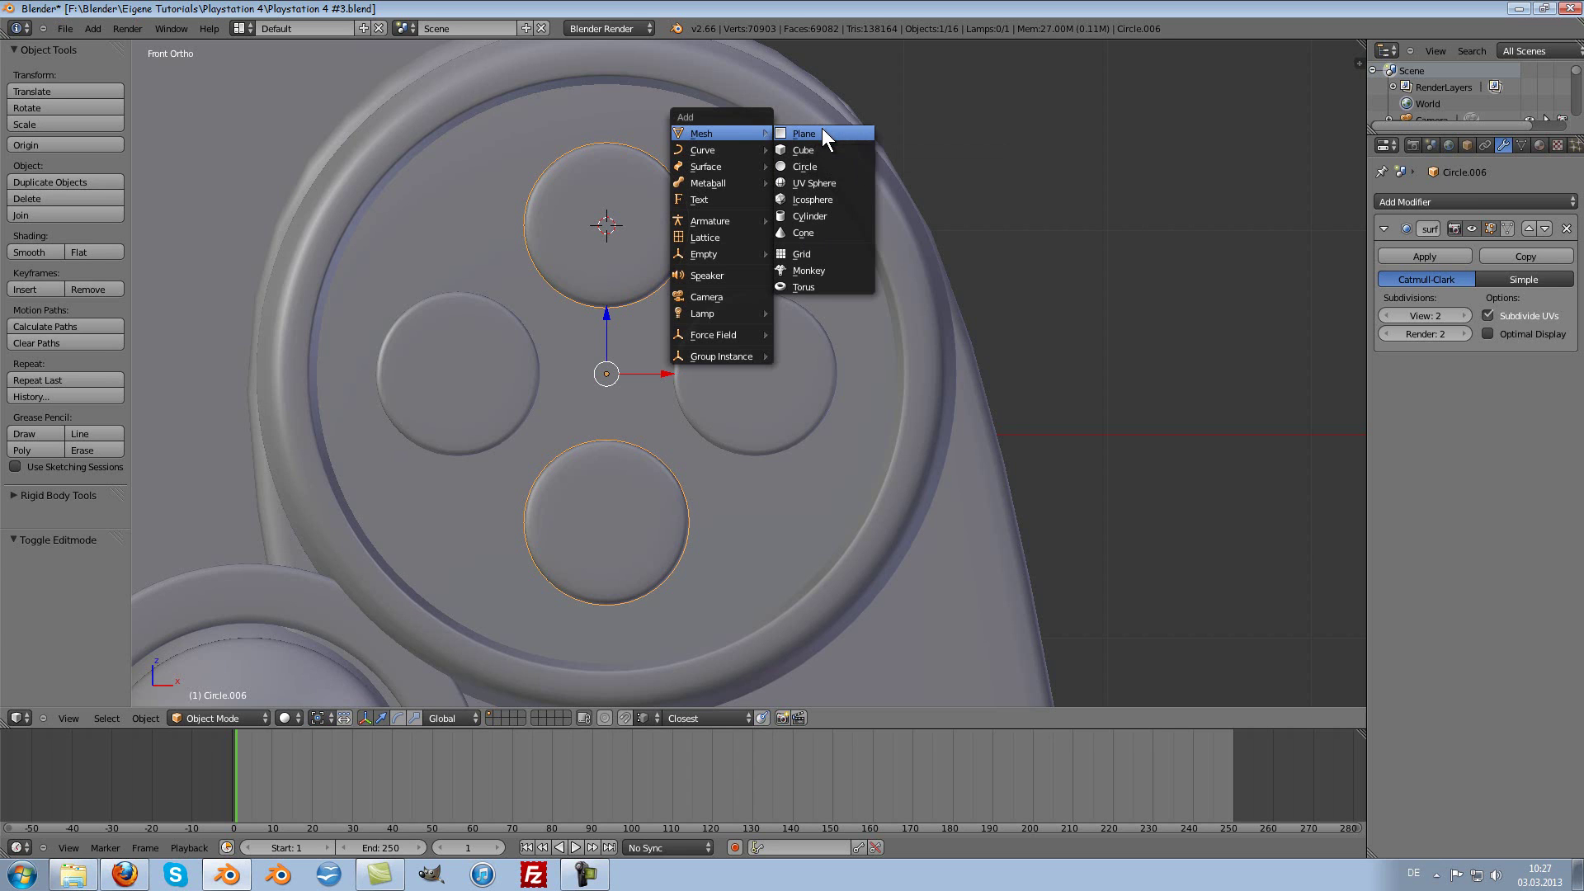
Step: Add a plane at the top button, rotate it 90° on X, and shrink it to a small square
left_click(822, 133)
type("rx")
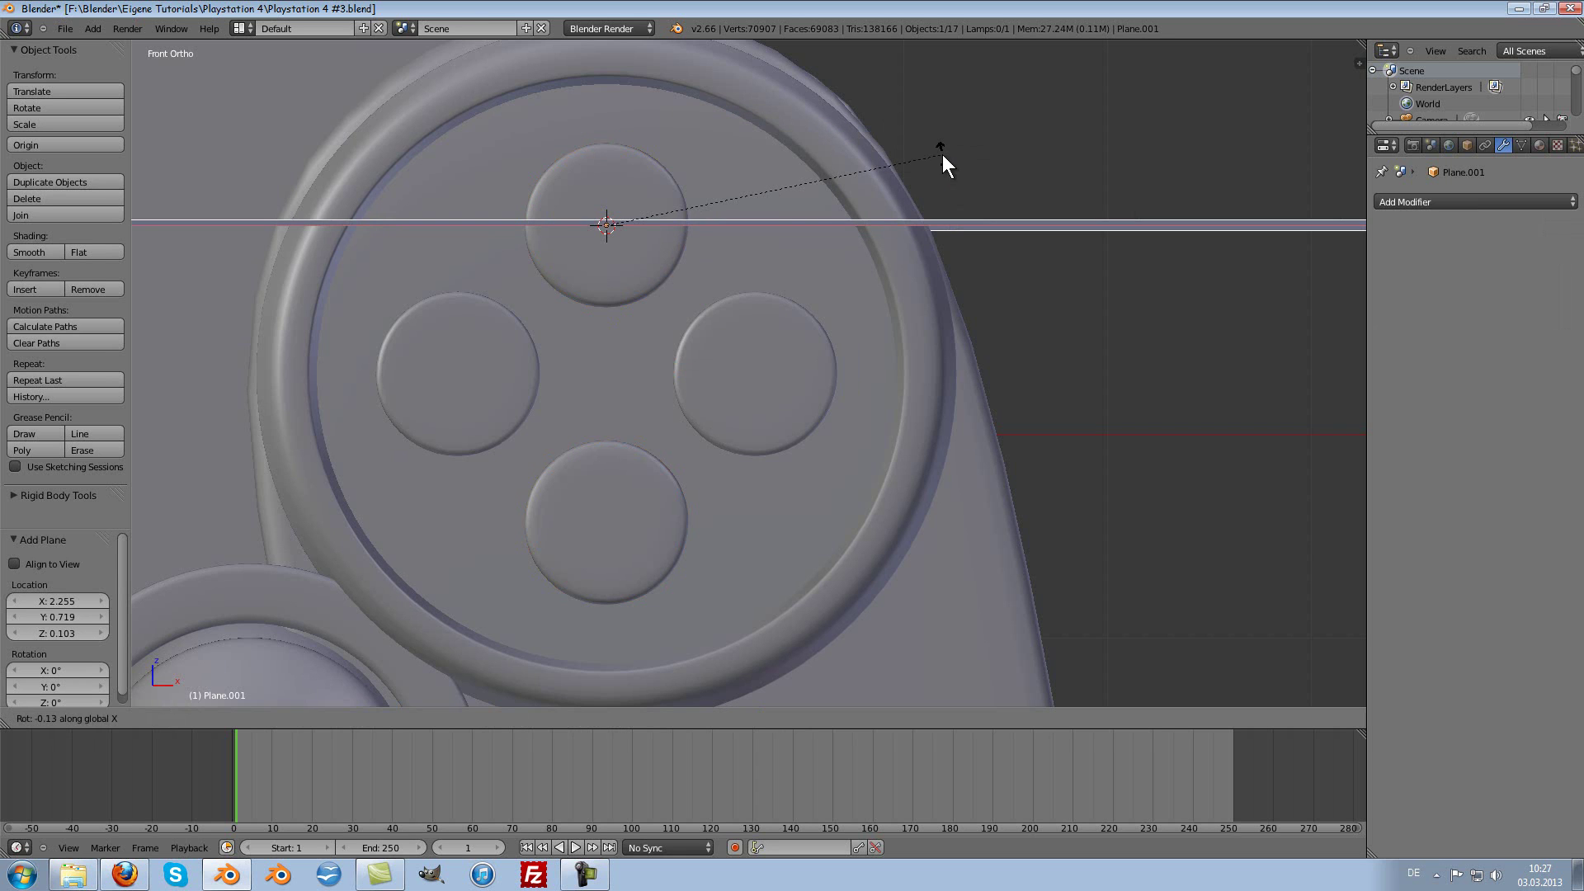
type("90")
key("Return")
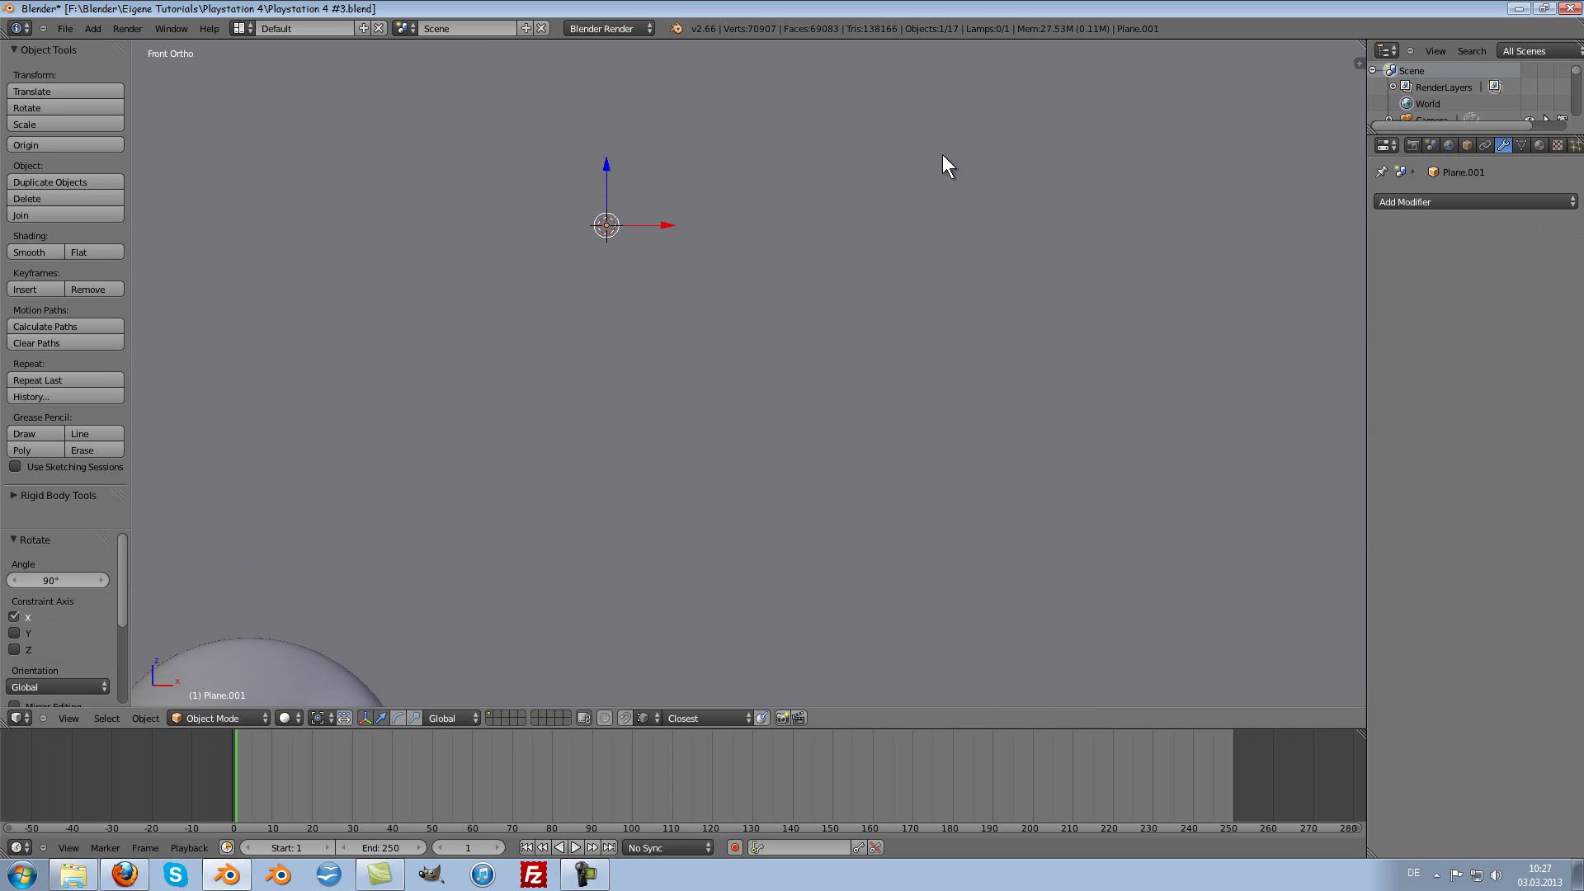
key("s")
left_click(689, 246)
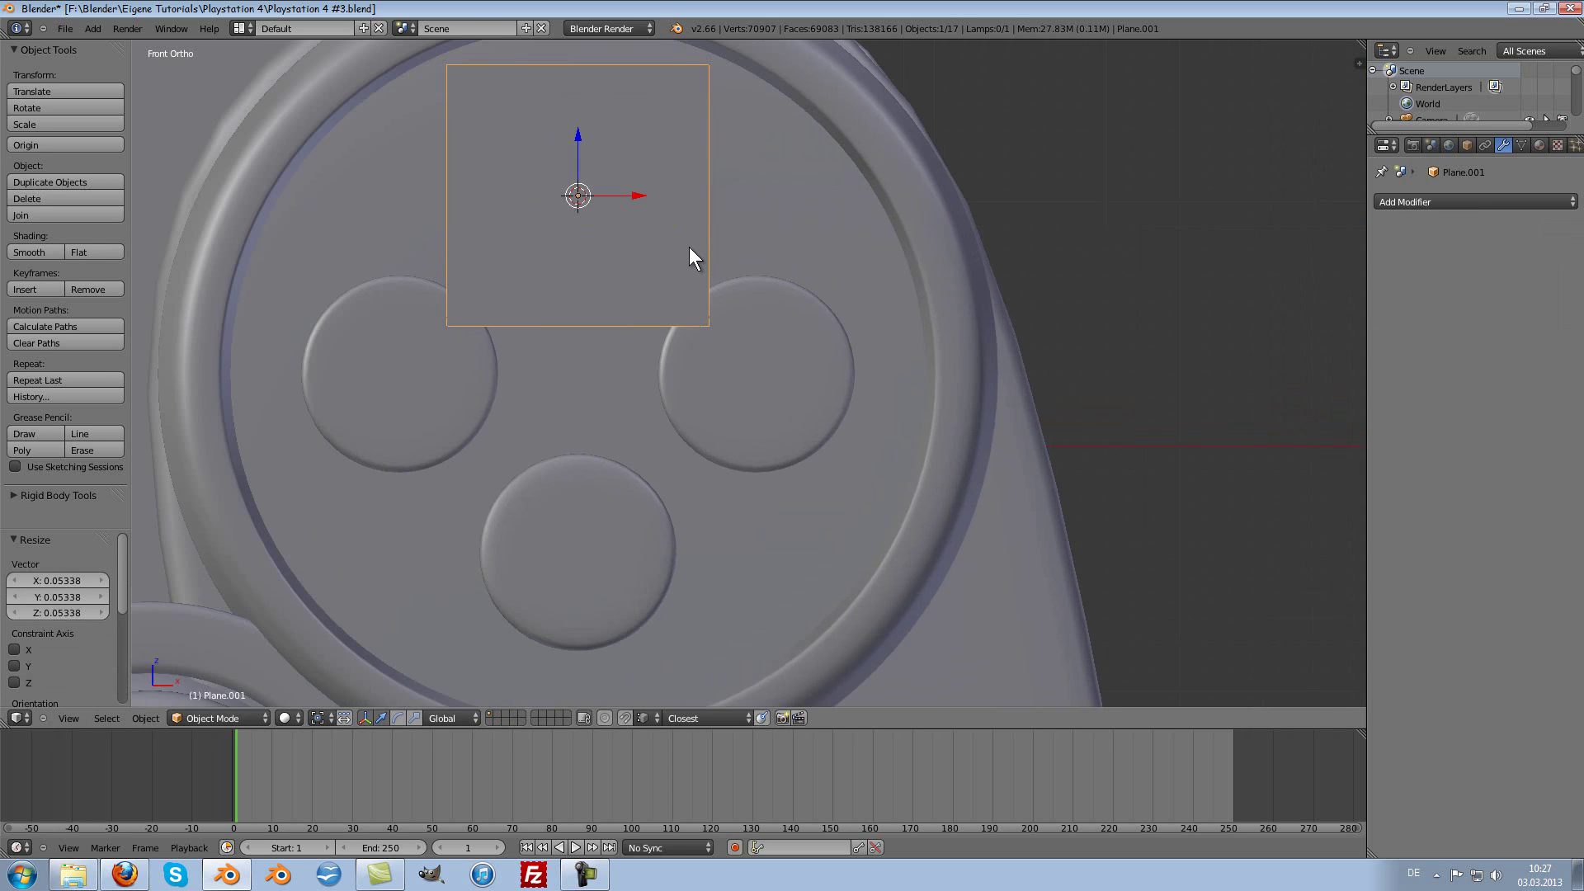
scroll(690, 246, "up", 2, "shift")
key("s")
left_click(827, 269)
scroll(825, 267, "up", 2)
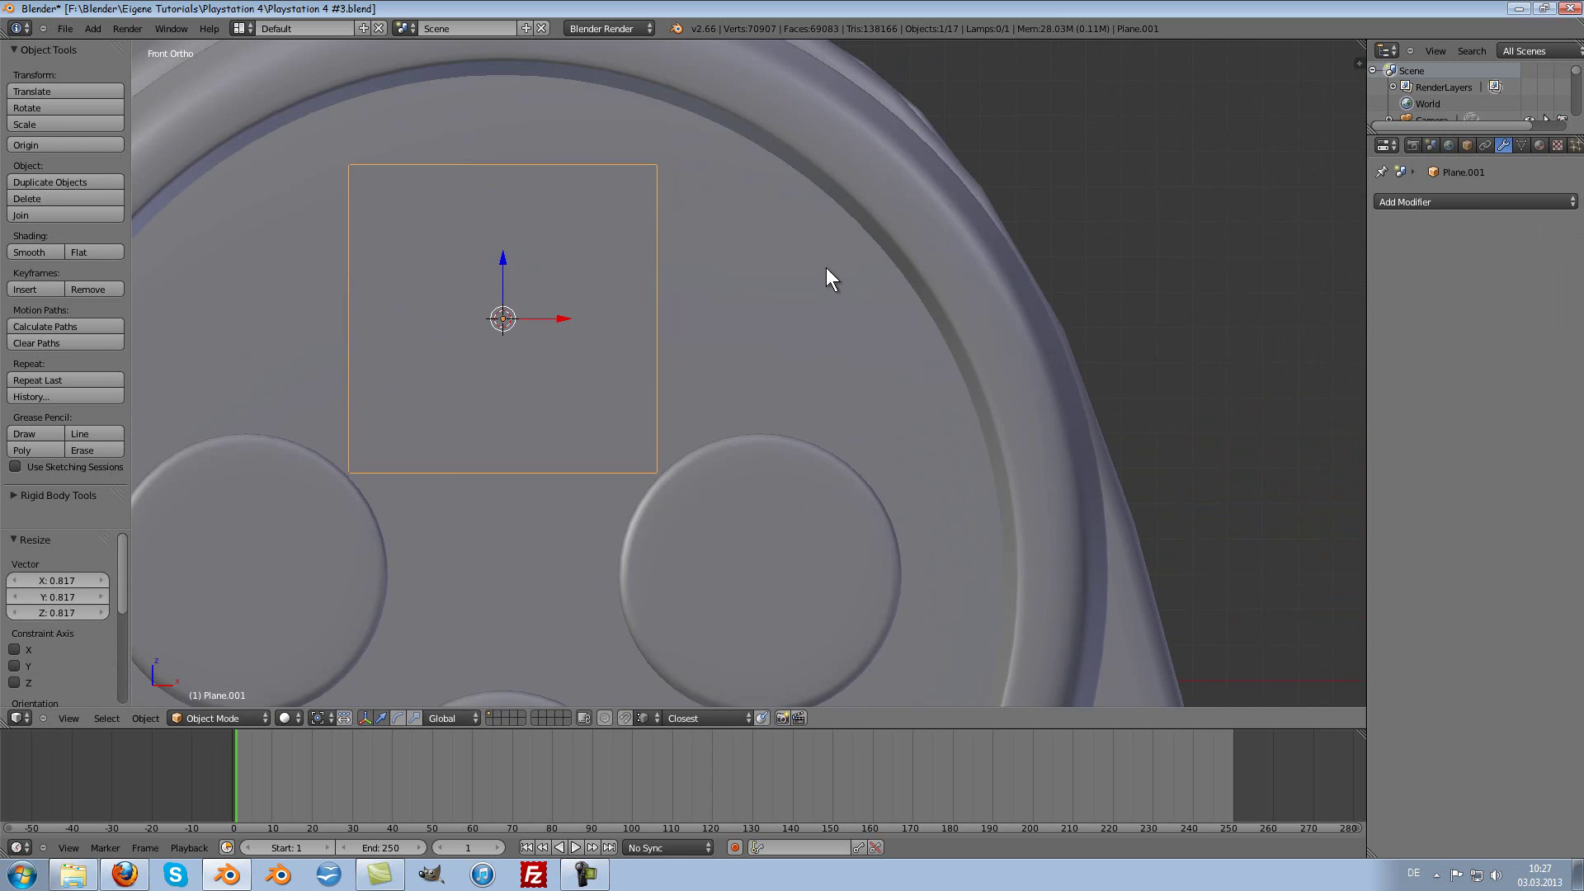
scroll(825, 268, "up", 1, "shift")
Step: Merge the square's two top corners At Center to form a triangle, nudging its apex
key("Tab")
right_click(660, 188)
right_click(396, 192, "shift")
key("w")
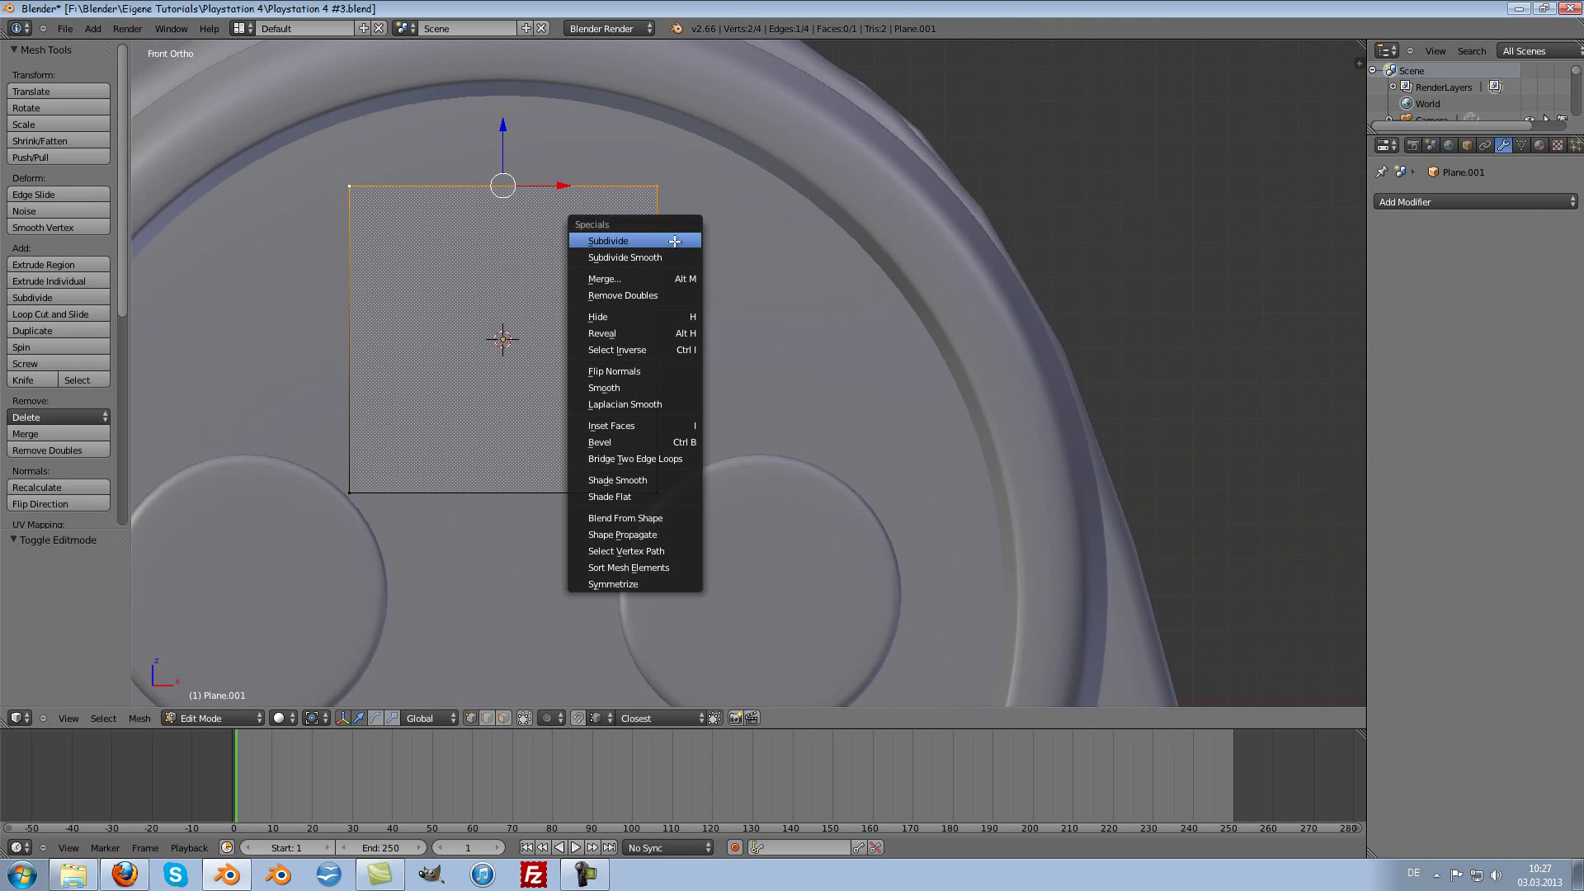
left_click(629, 283)
left_click(629, 283)
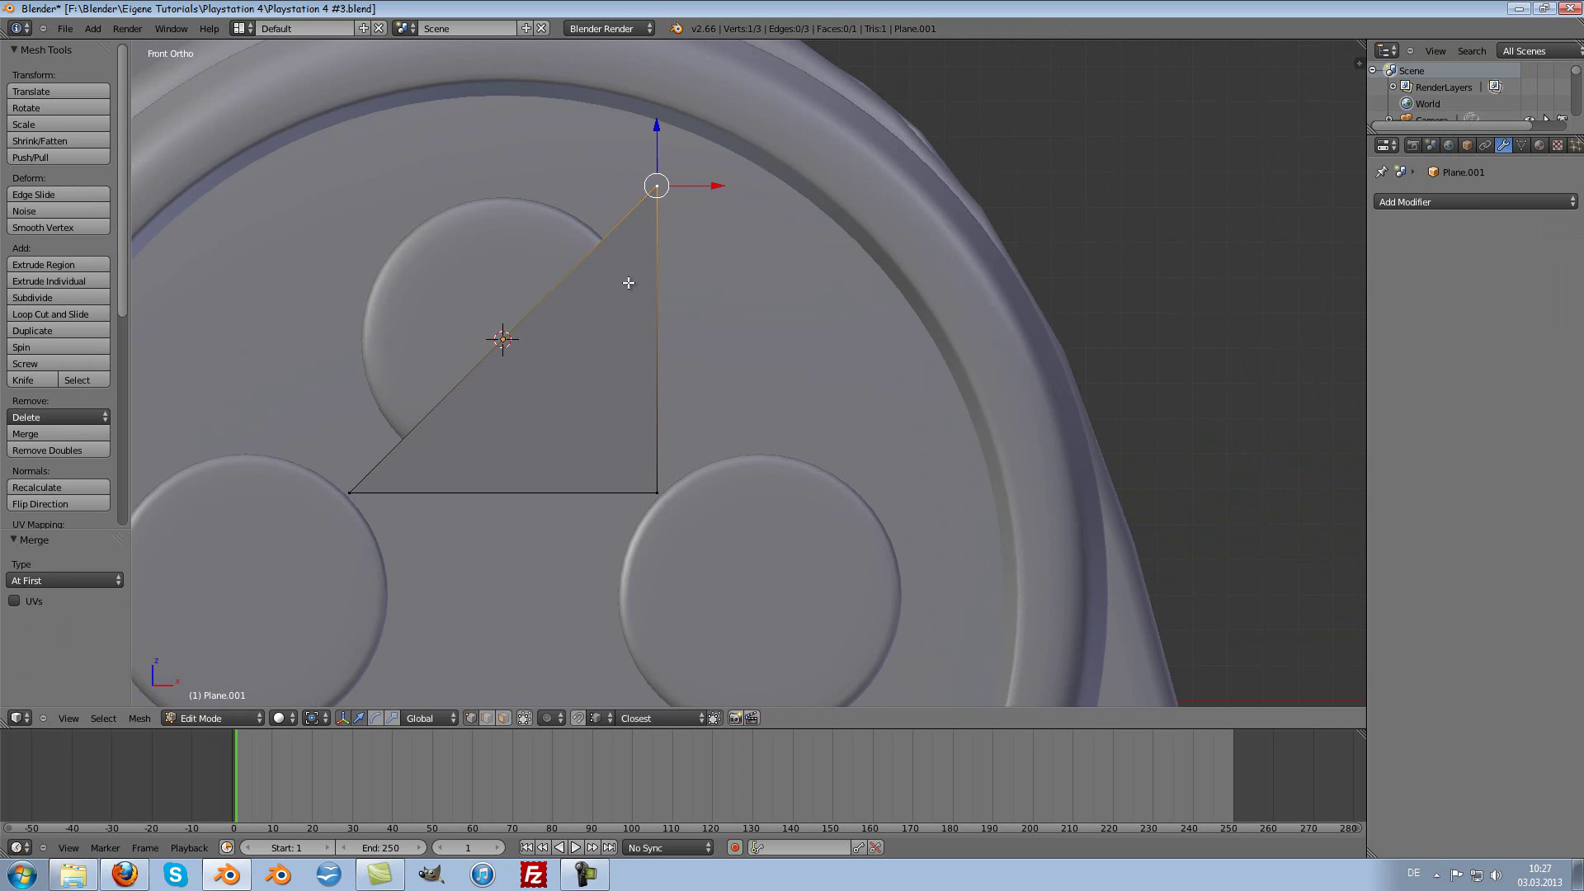
key("ctrl+z")
key("w")
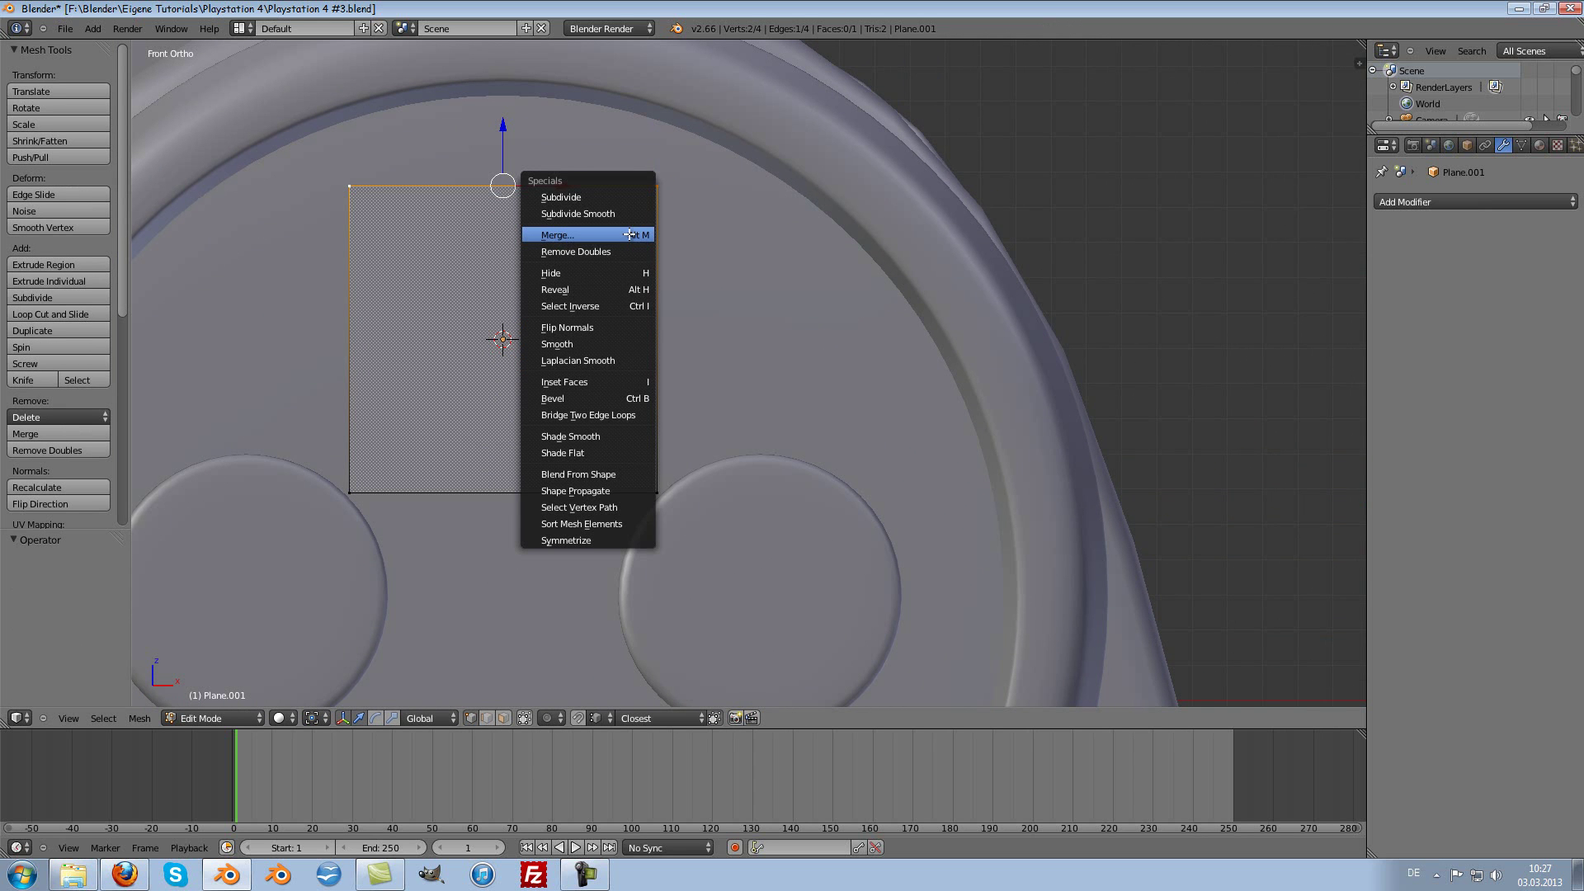
left_click(630, 234)
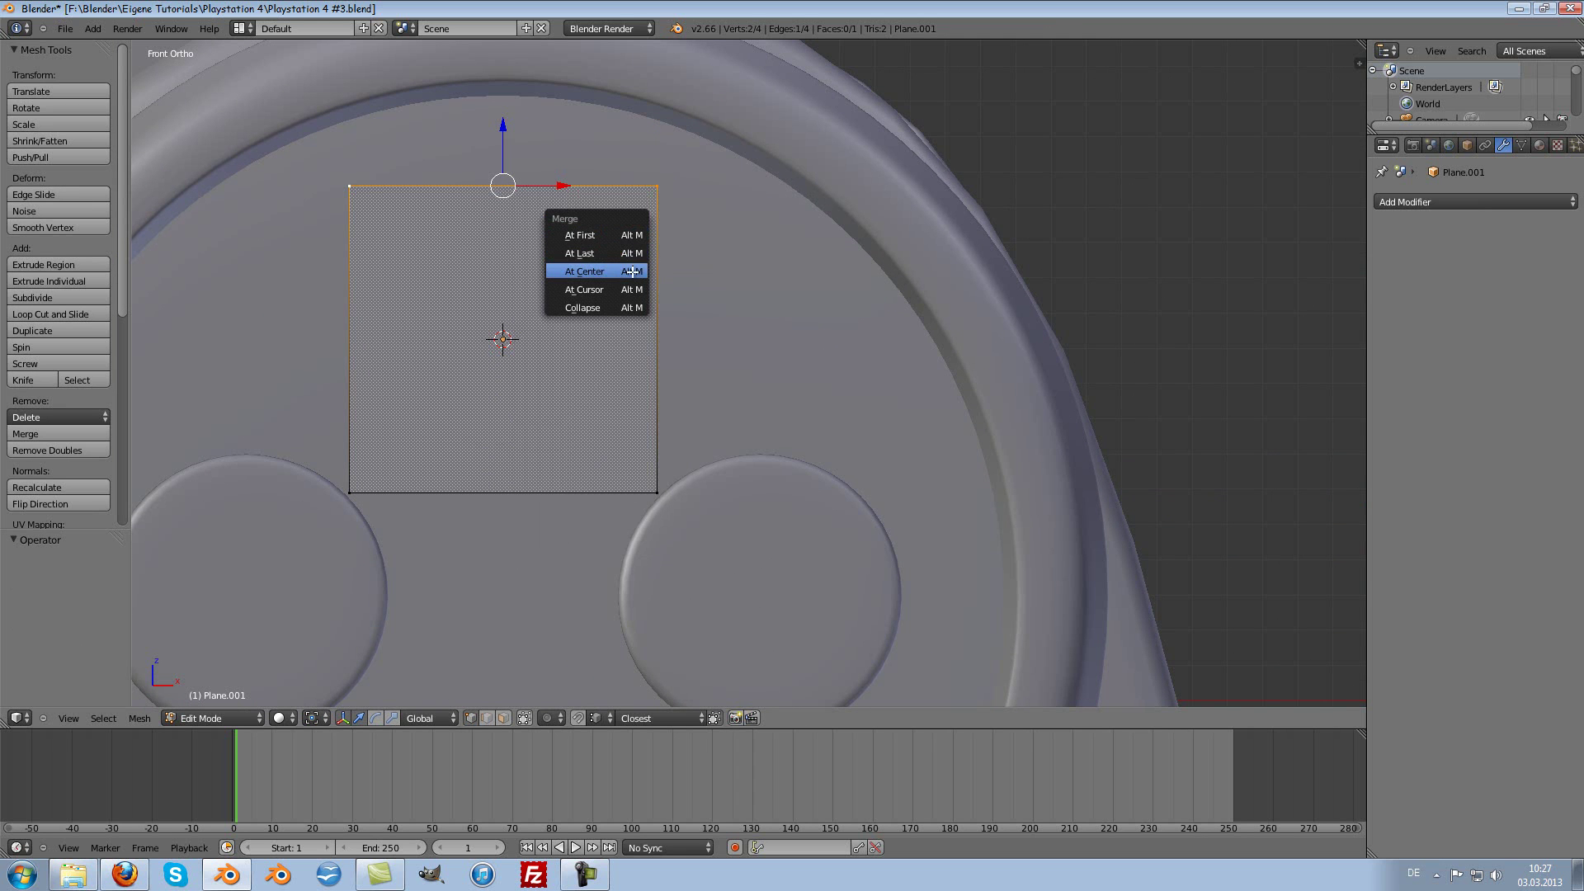
left_click(632, 271)
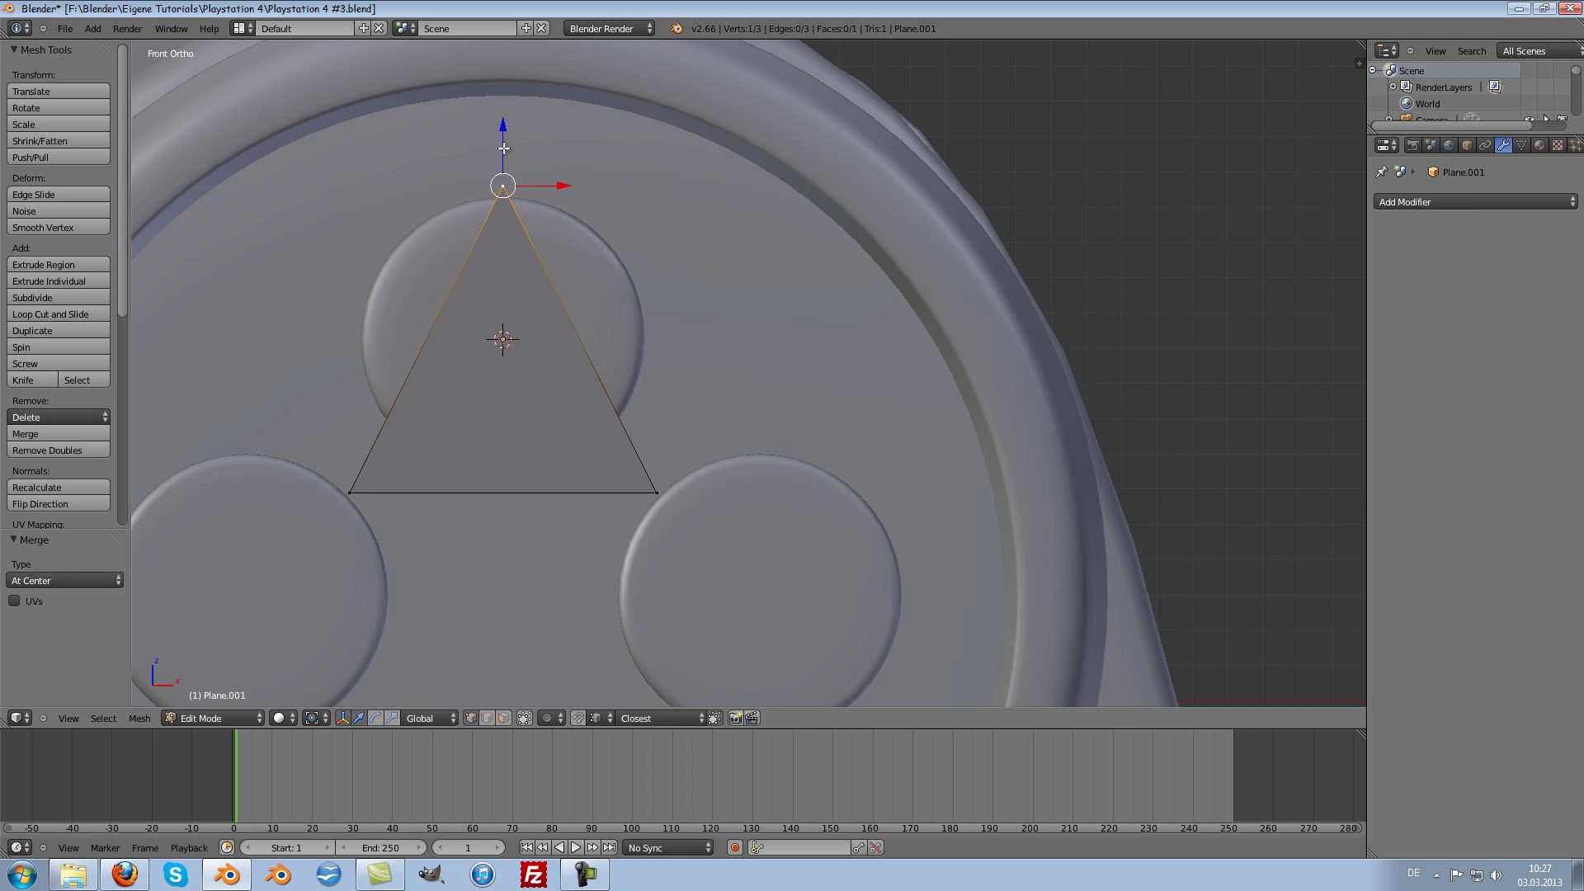
left_click_drag(504, 126, 510, 160)
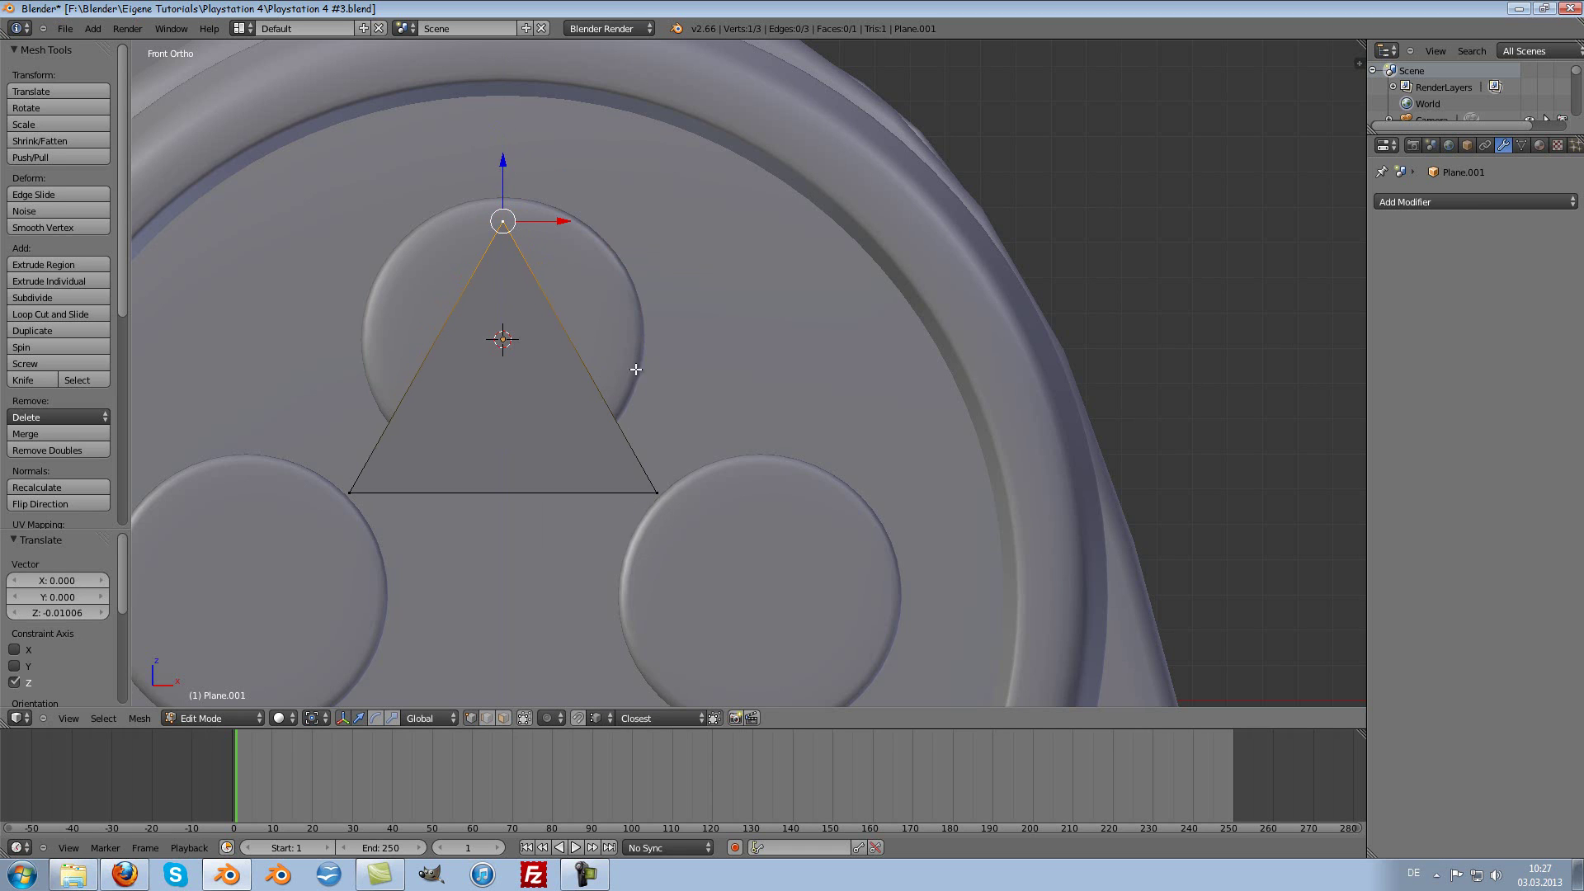
Step: Delete the triangle's face using Only Faces, keeping just its edges
key("a")
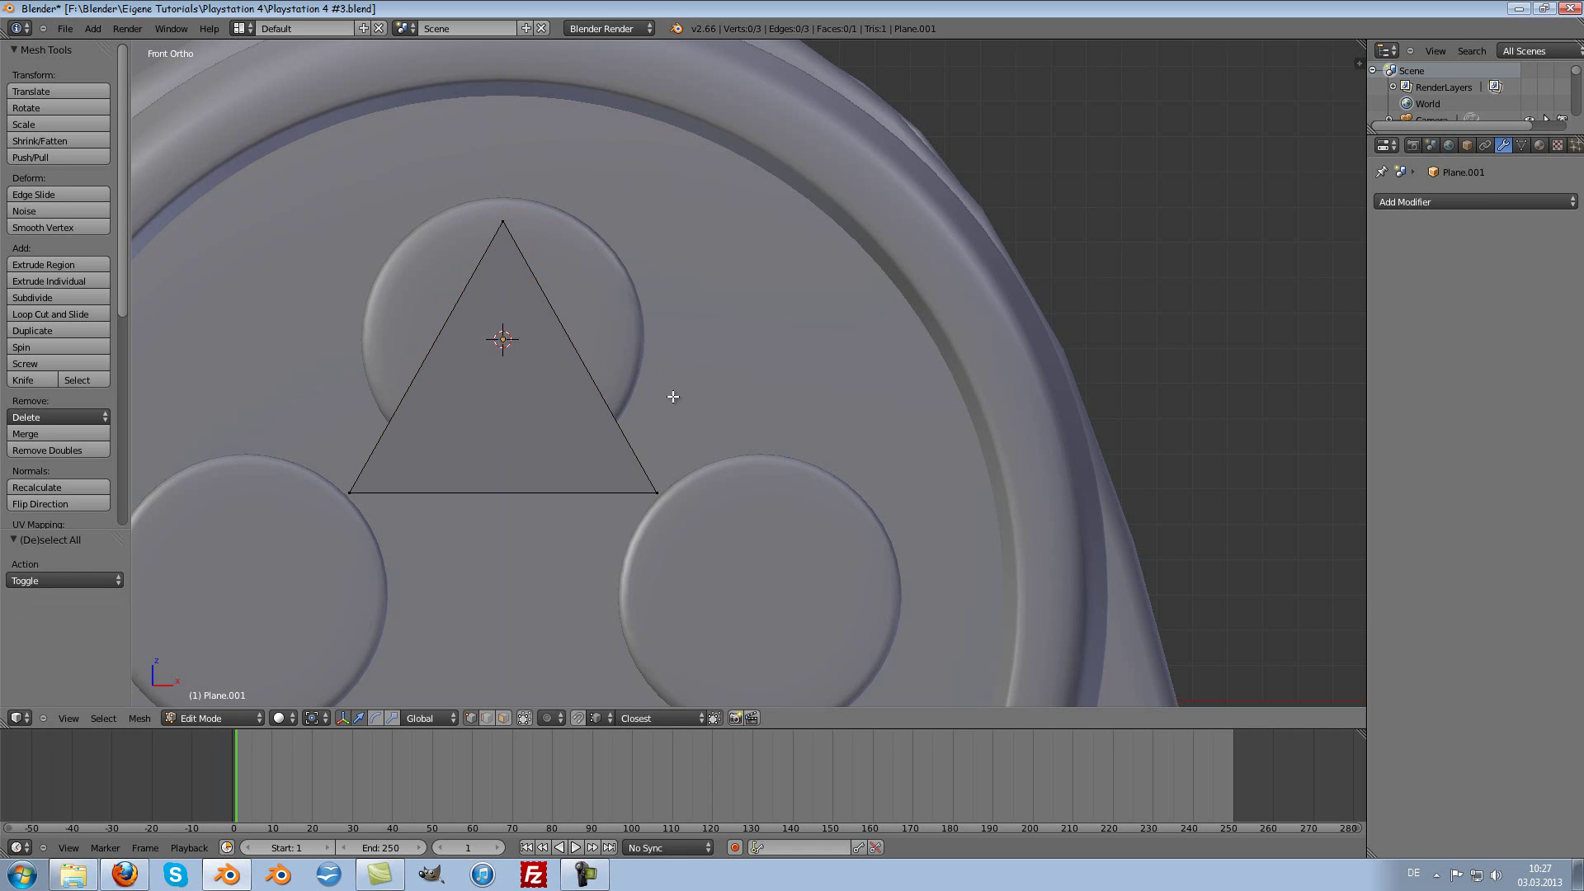
key("a")
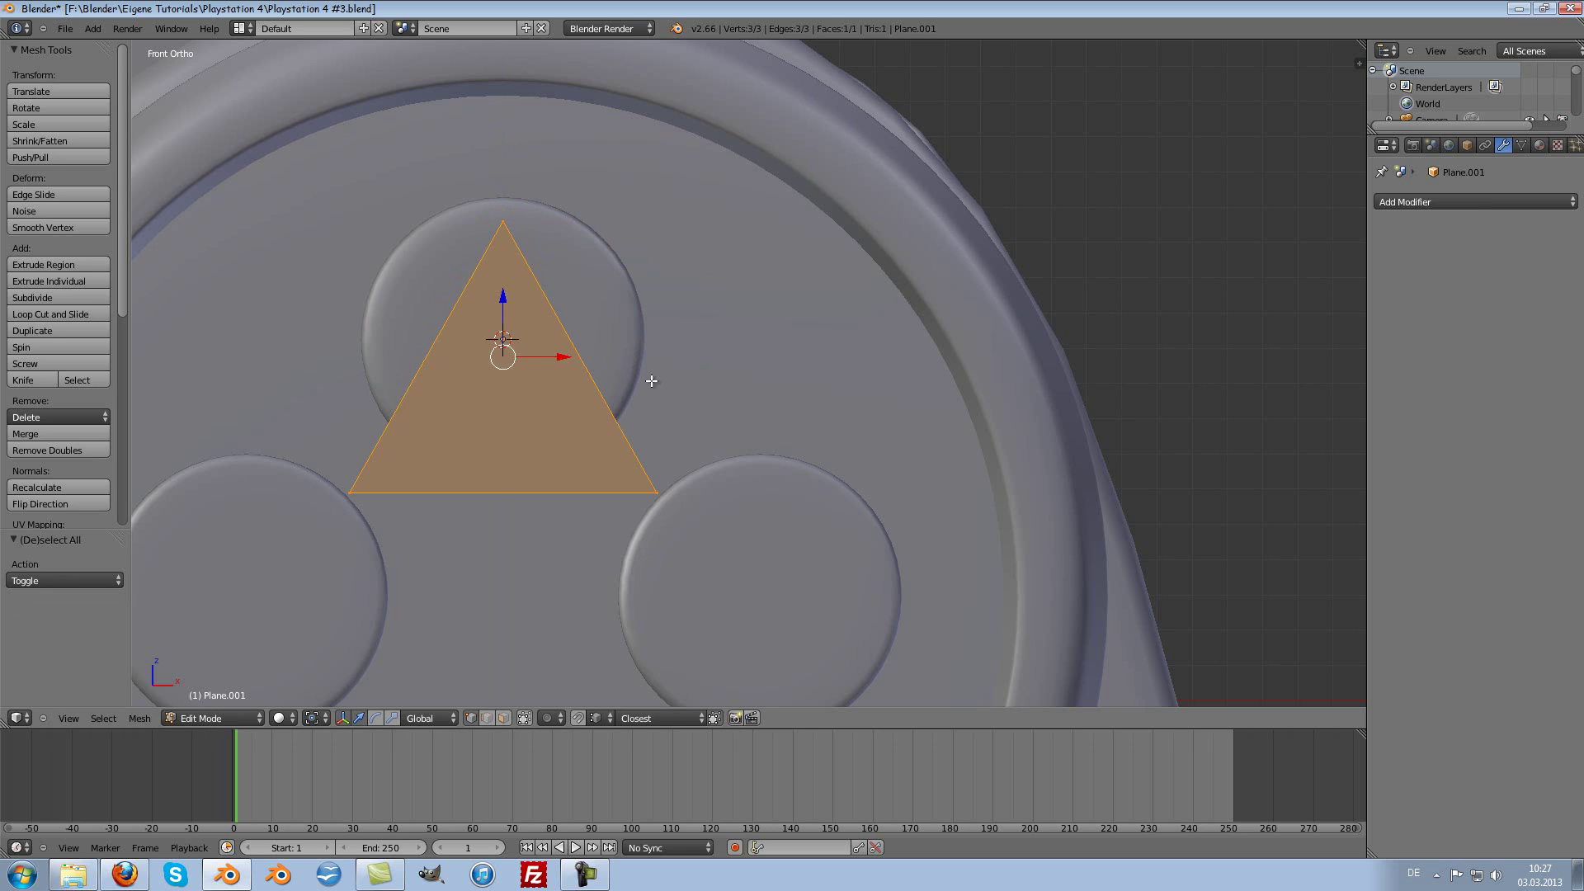
key("w")
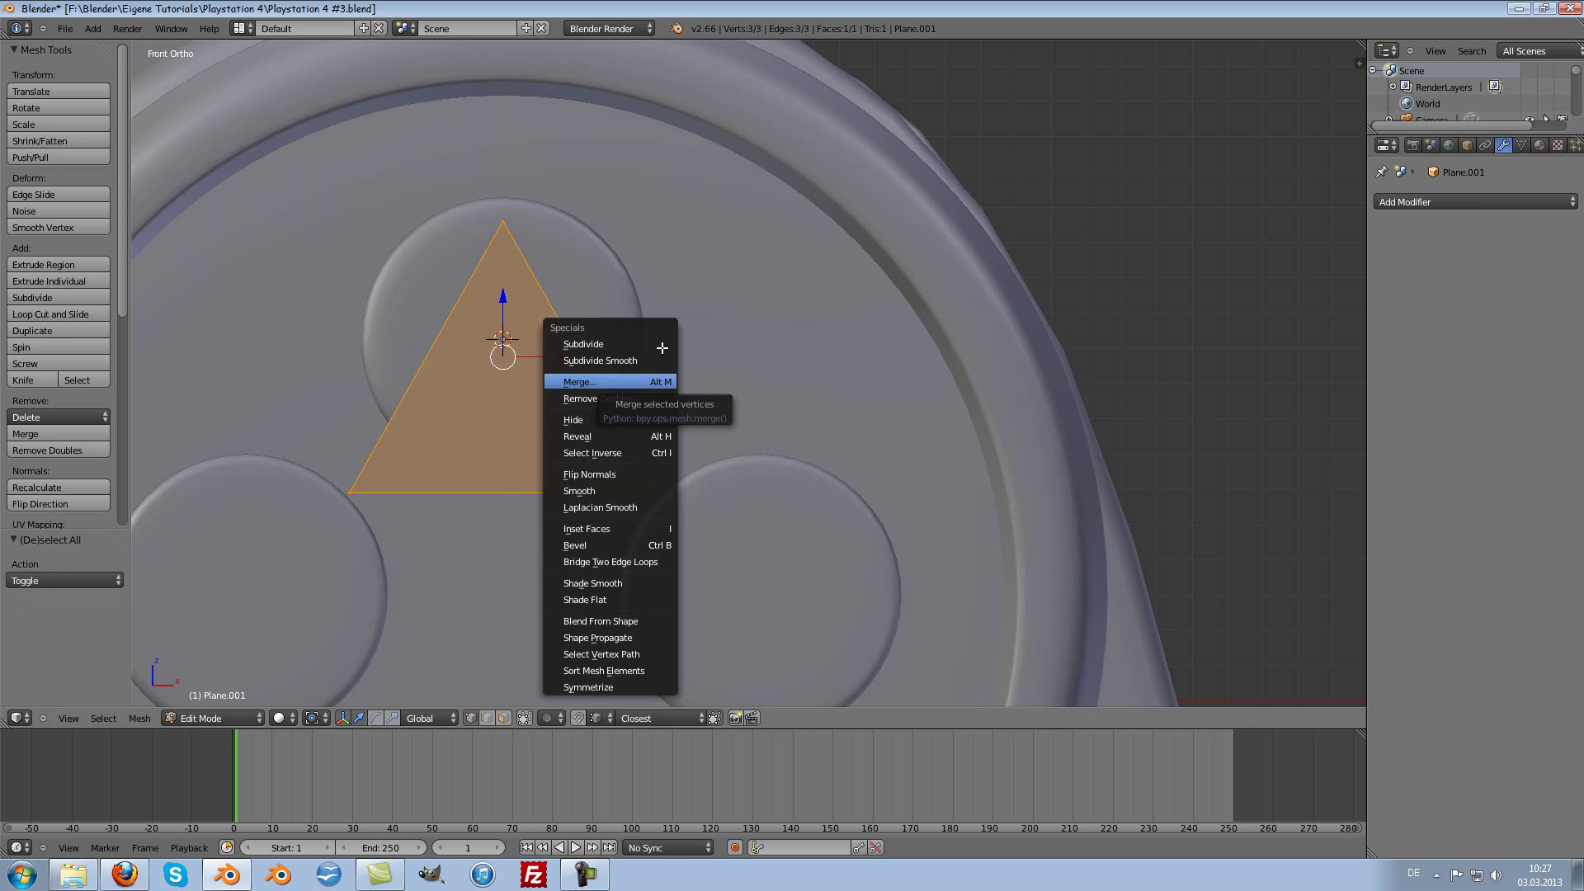
key("x")
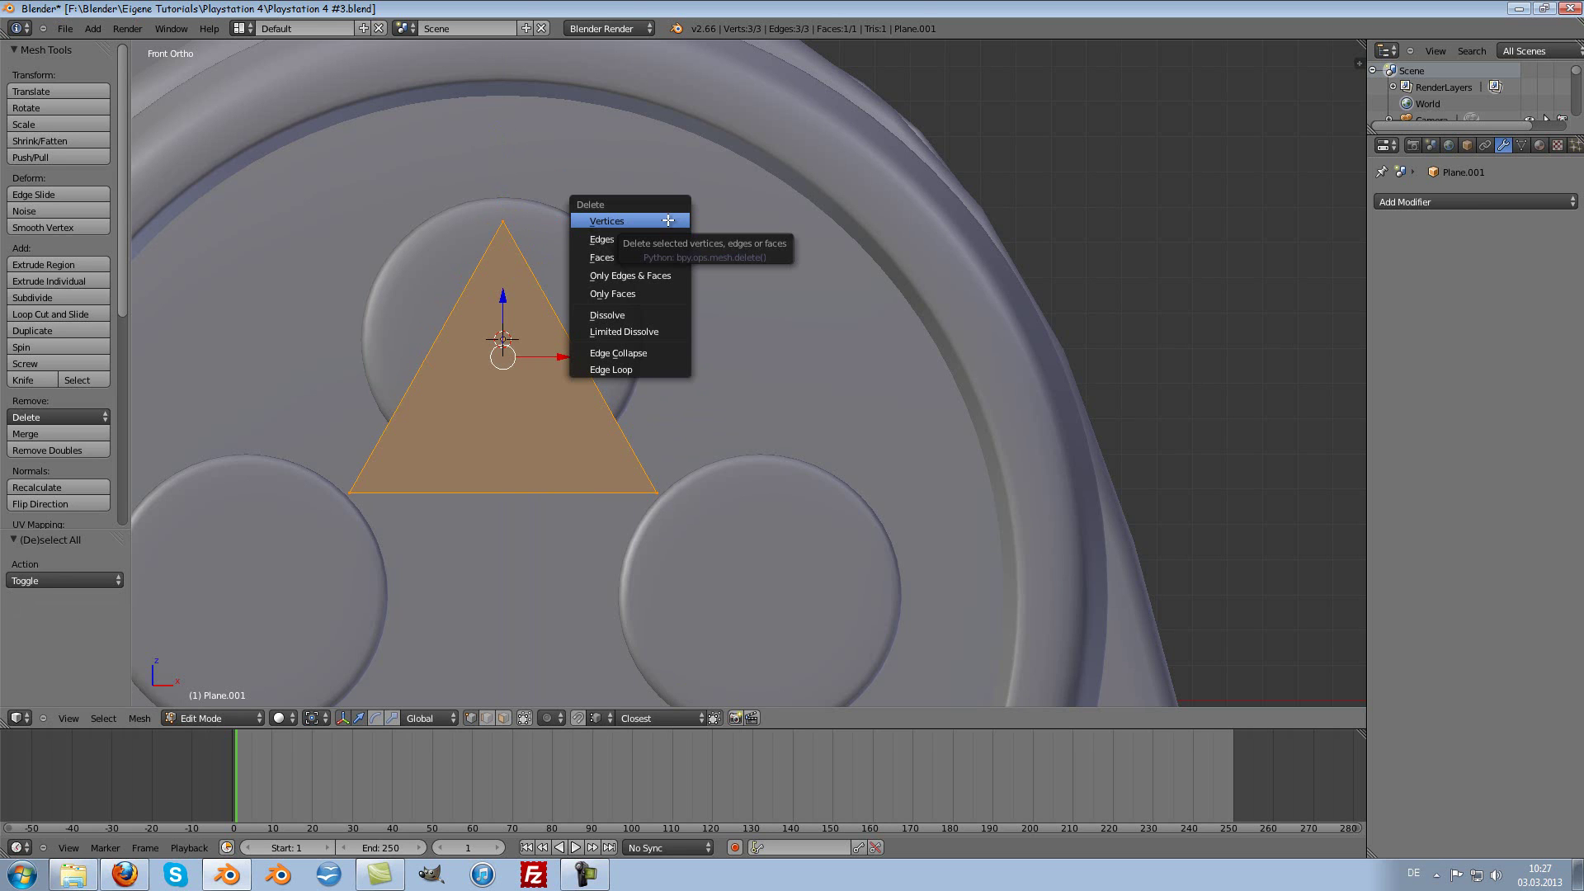
left_click(657, 294)
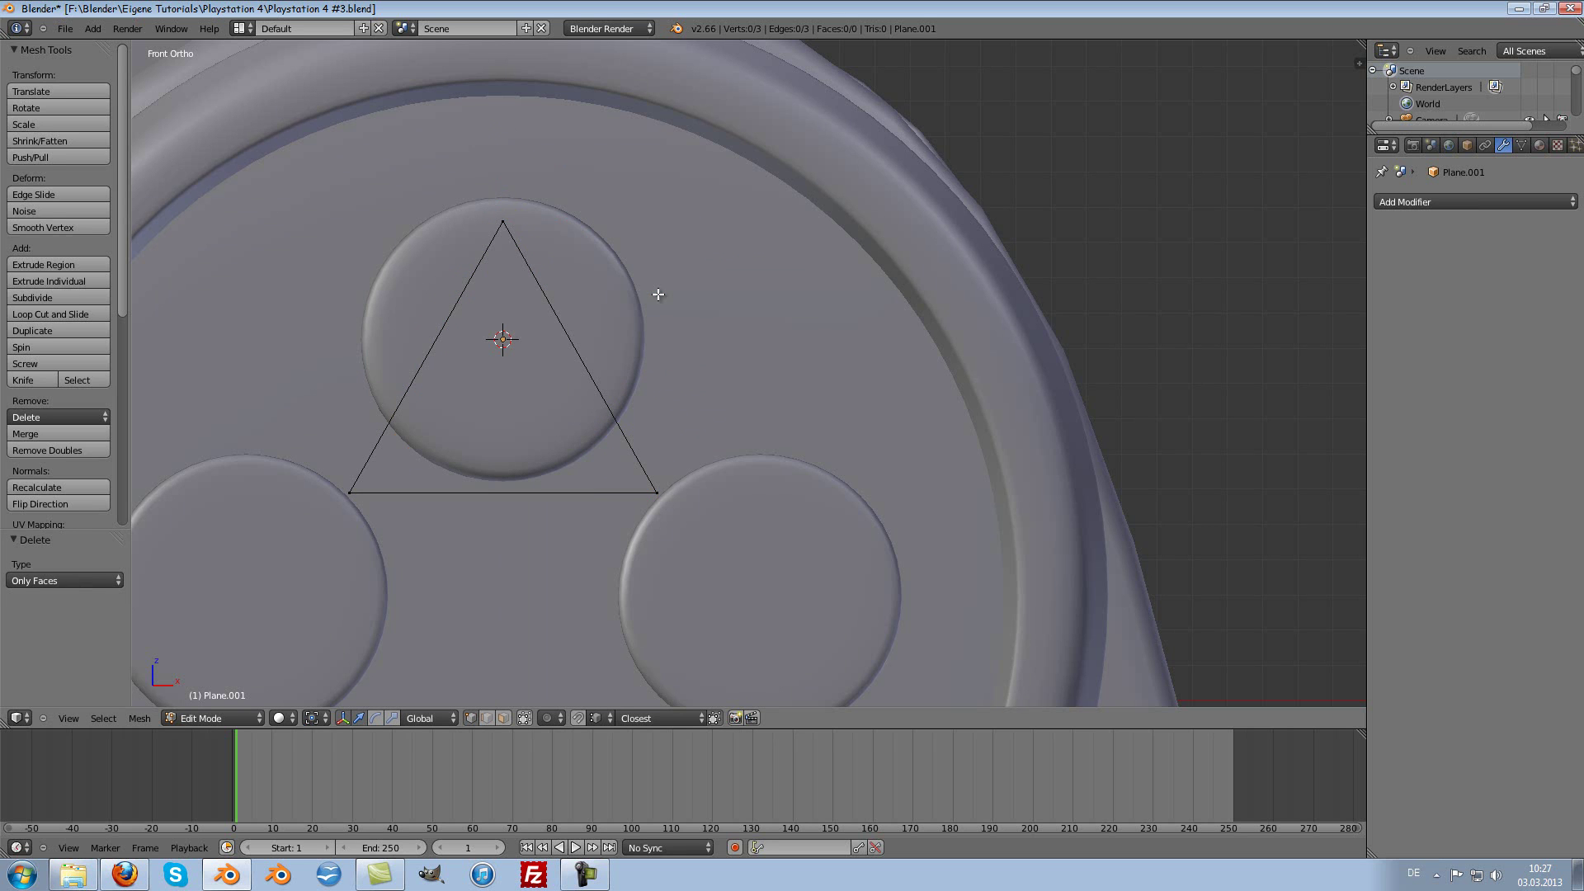
Step: Extrude the triangle's edges and scale them inward to 0.860, offsetting slightly in depth
key("a")
key("e")
left_click(776, 347)
key("s")
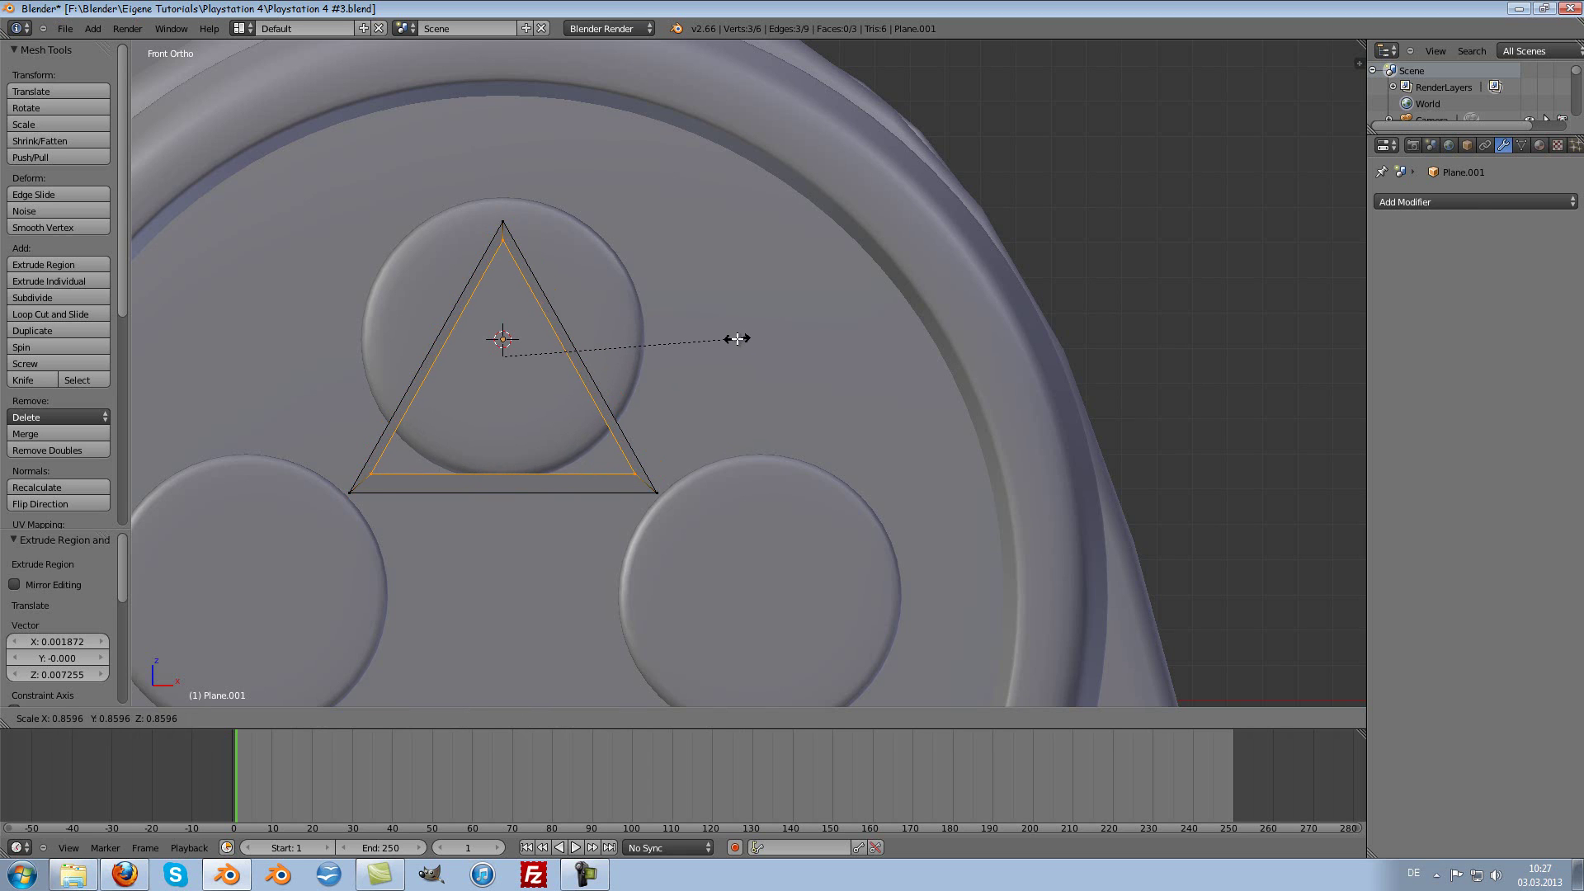
left_click(737, 339)
key("g")
key("z")
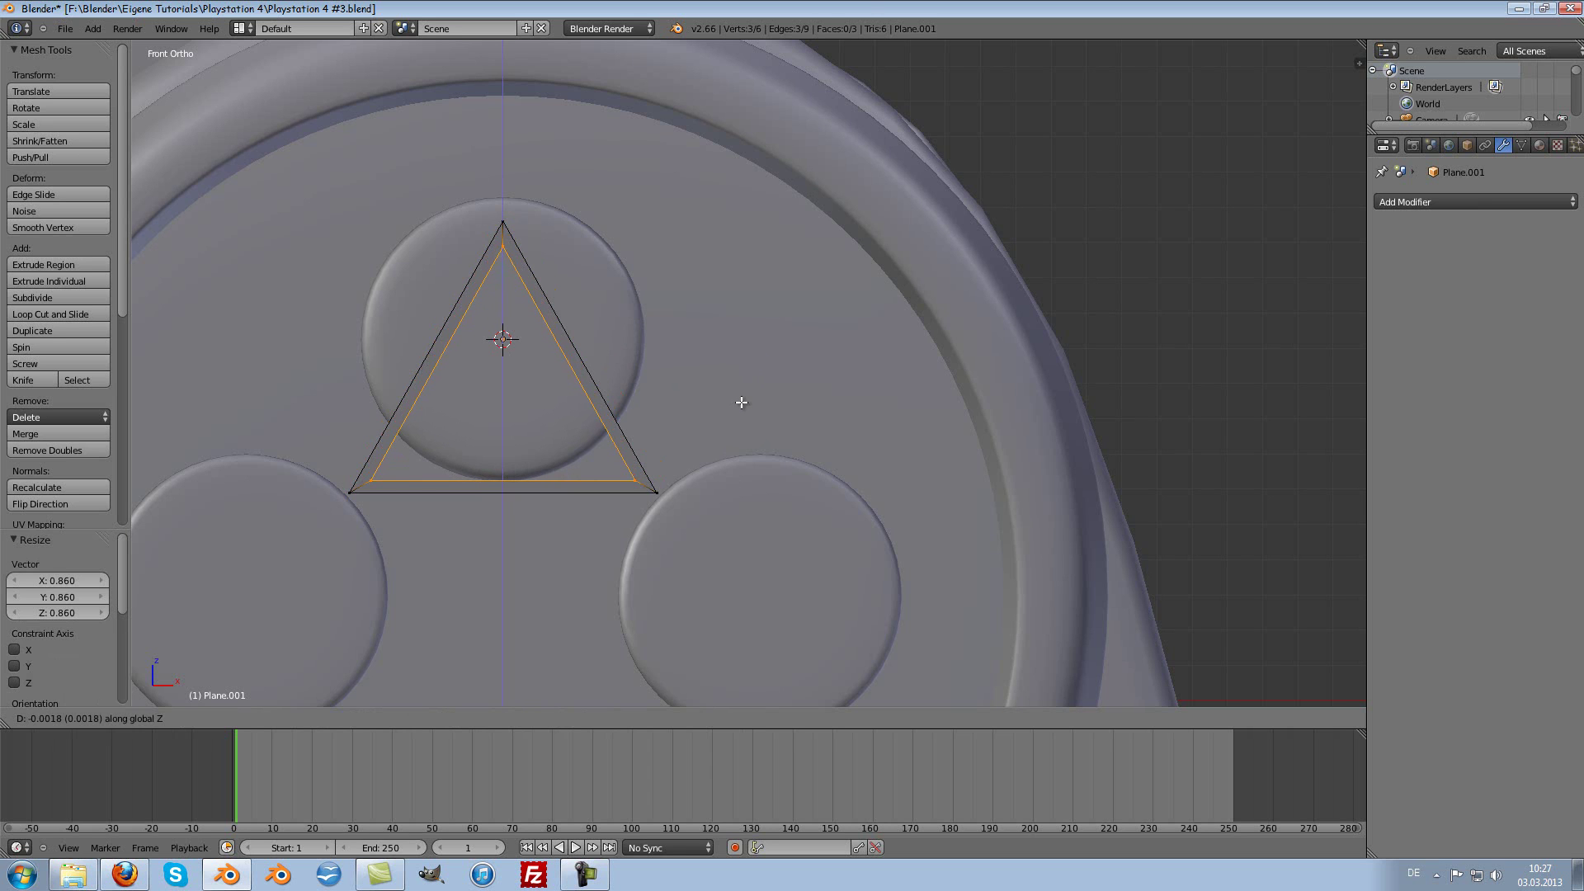
left_click(741, 401)
Step: Rescale the inner triangle to 0.952 and adjust its depth along Z
key("Tab")
key("Tab")
key("s")
left_click(739, 400)
key("g")
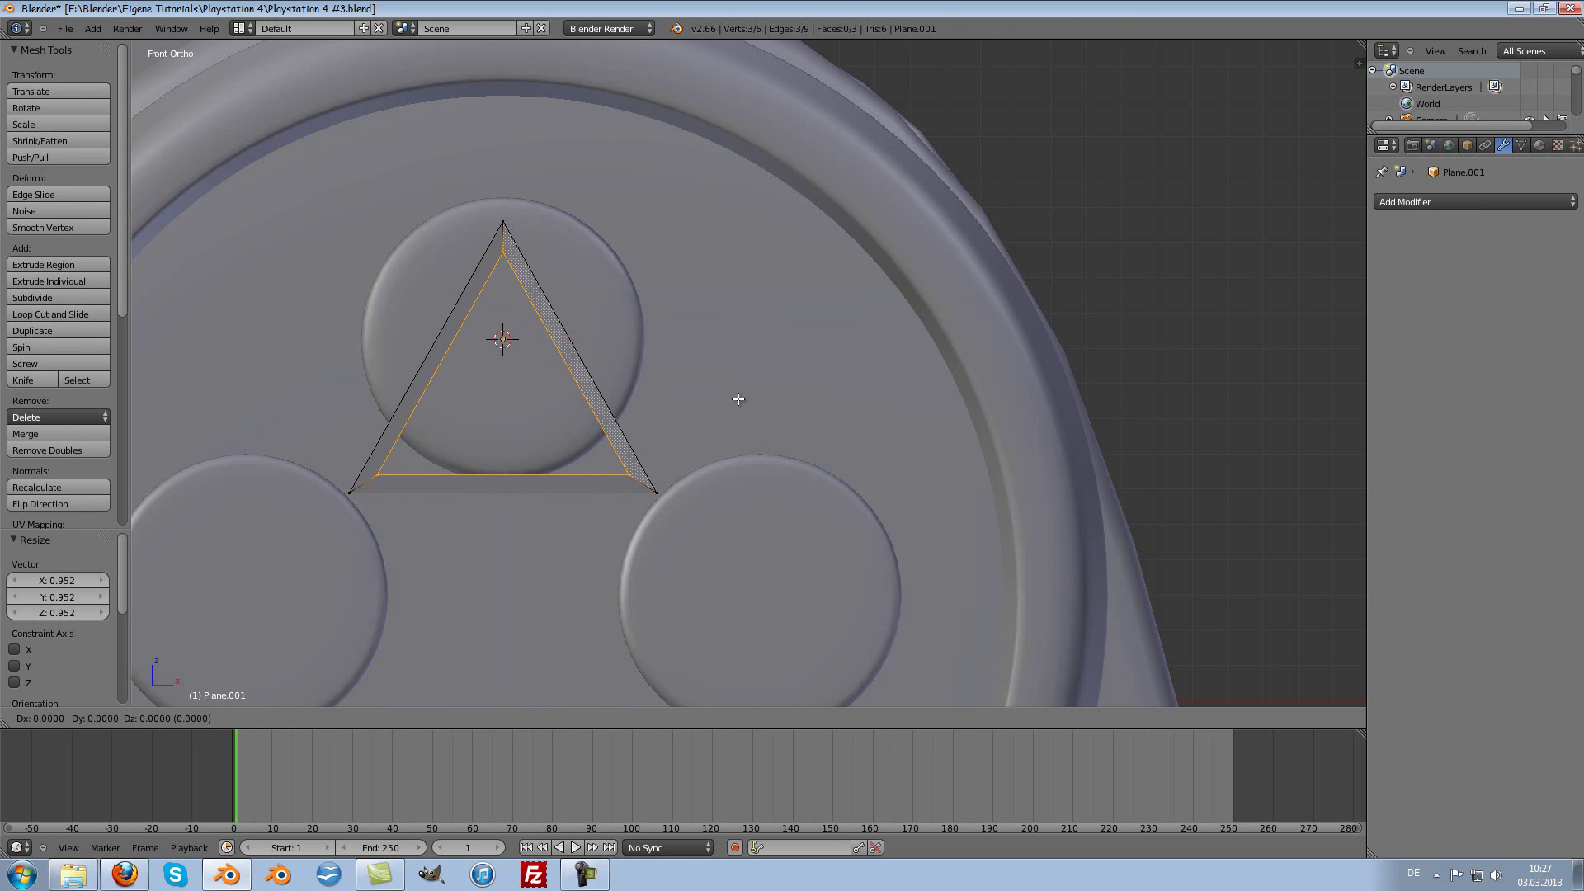
key("z")
left_click(733, 406)
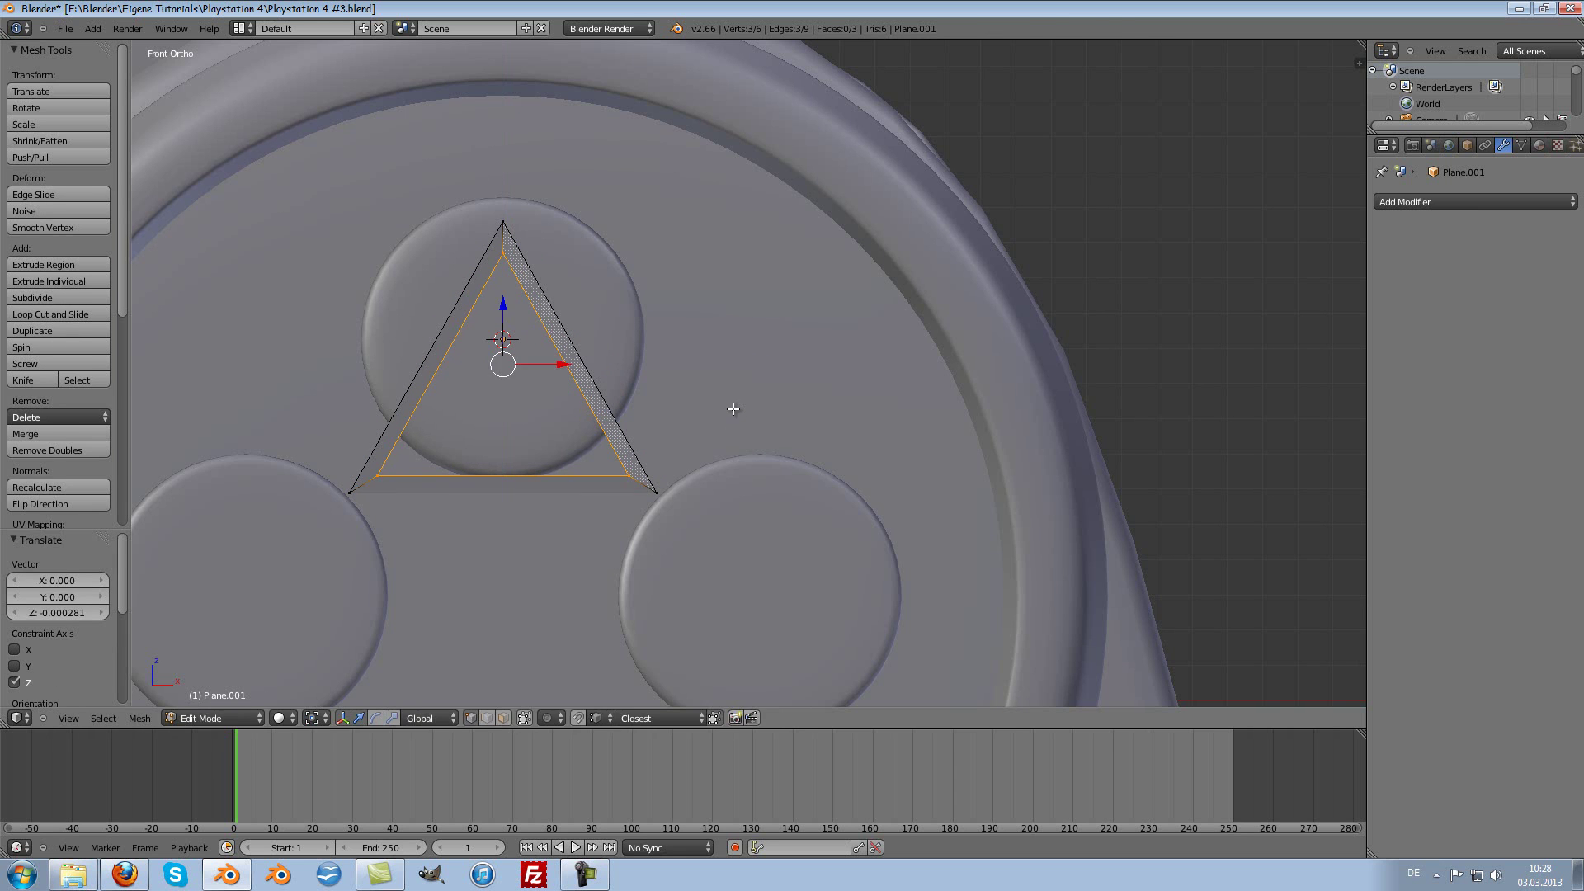
Step: Scale the triangle outline to 0.744 then 0.845 and centre it vertically on the top button
key("Tab")
key("s")
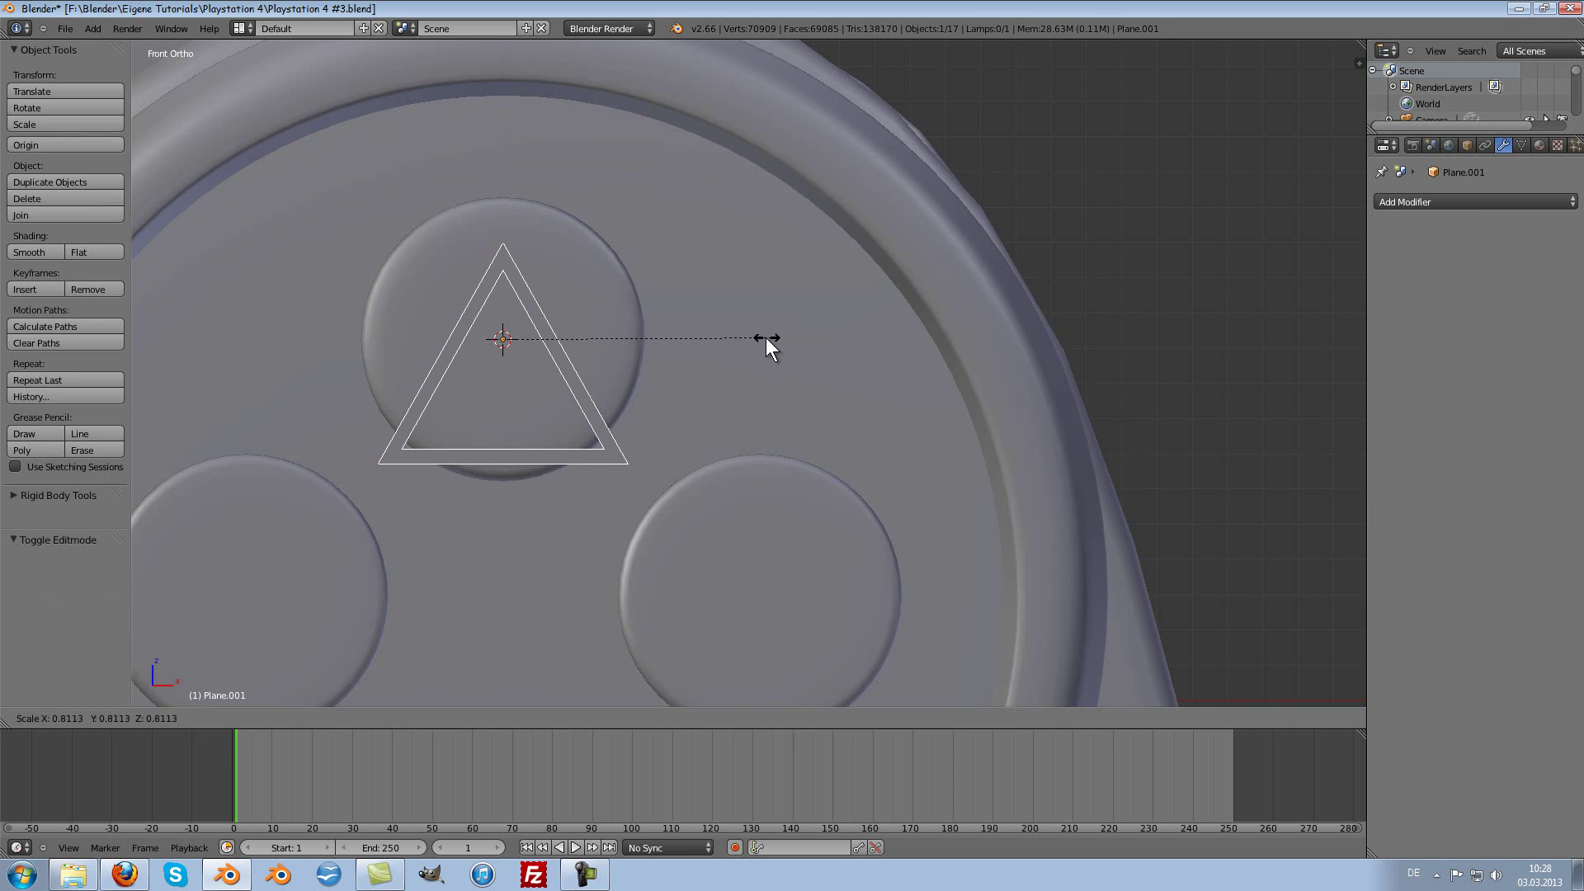
left_click(752, 339)
key("g")
key("z")
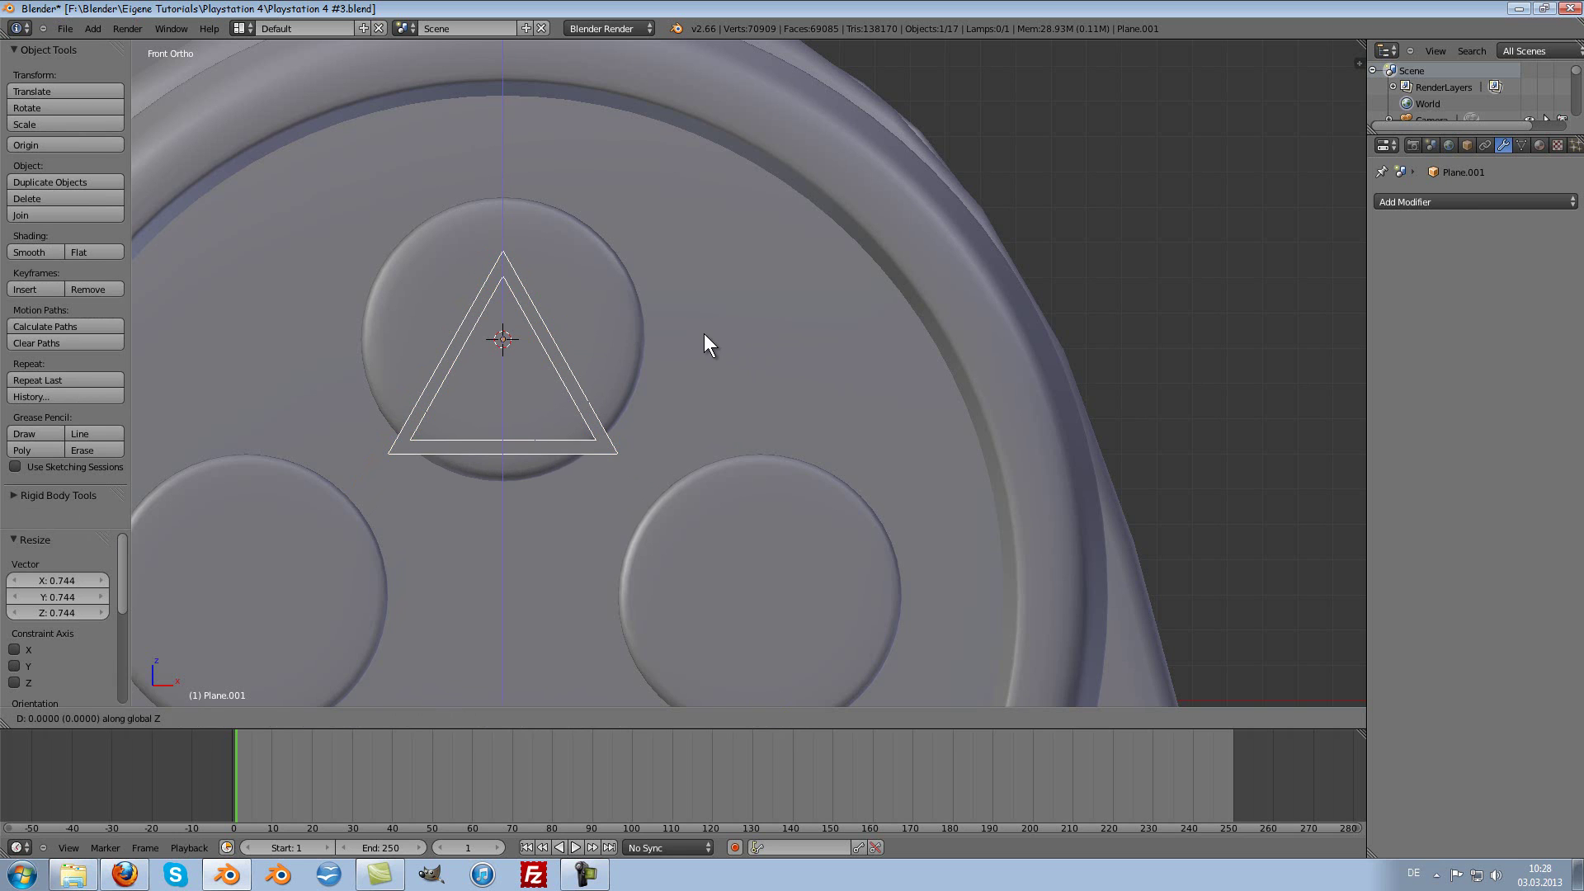
key("s")
left_click(705, 305)
key("g")
key("z")
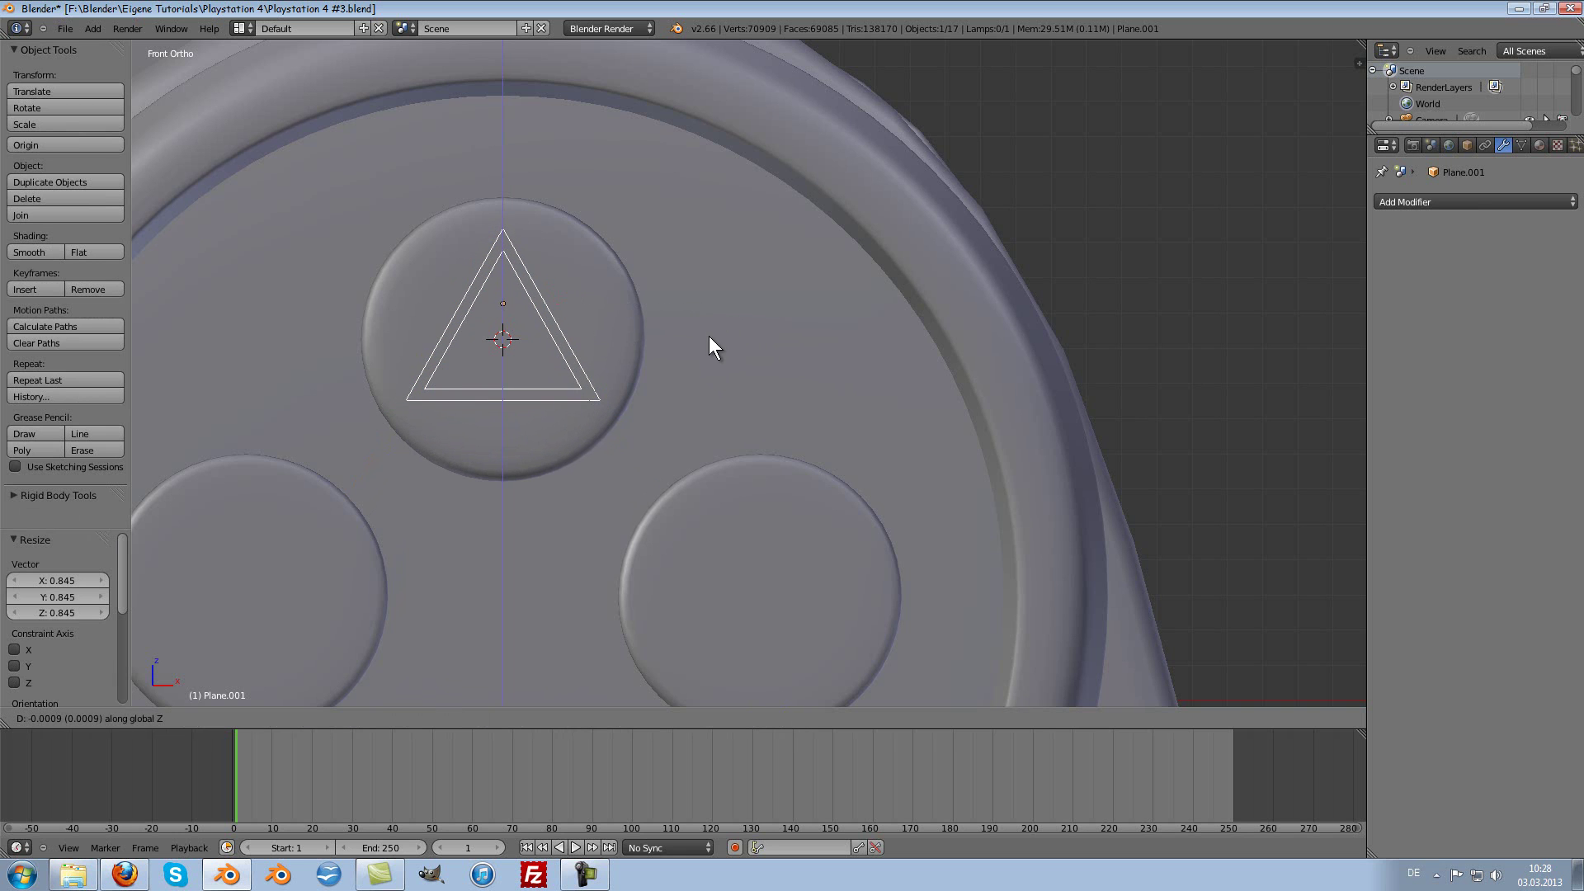
left_click(709, 335)
Step: Move the triangle along Y so it presses onto the top button's surface
scroll(715, 350, "down", 1)
scroll(714, 350, "down", 2, "shift")
scroll(714, 352, "down", 2, "shift")
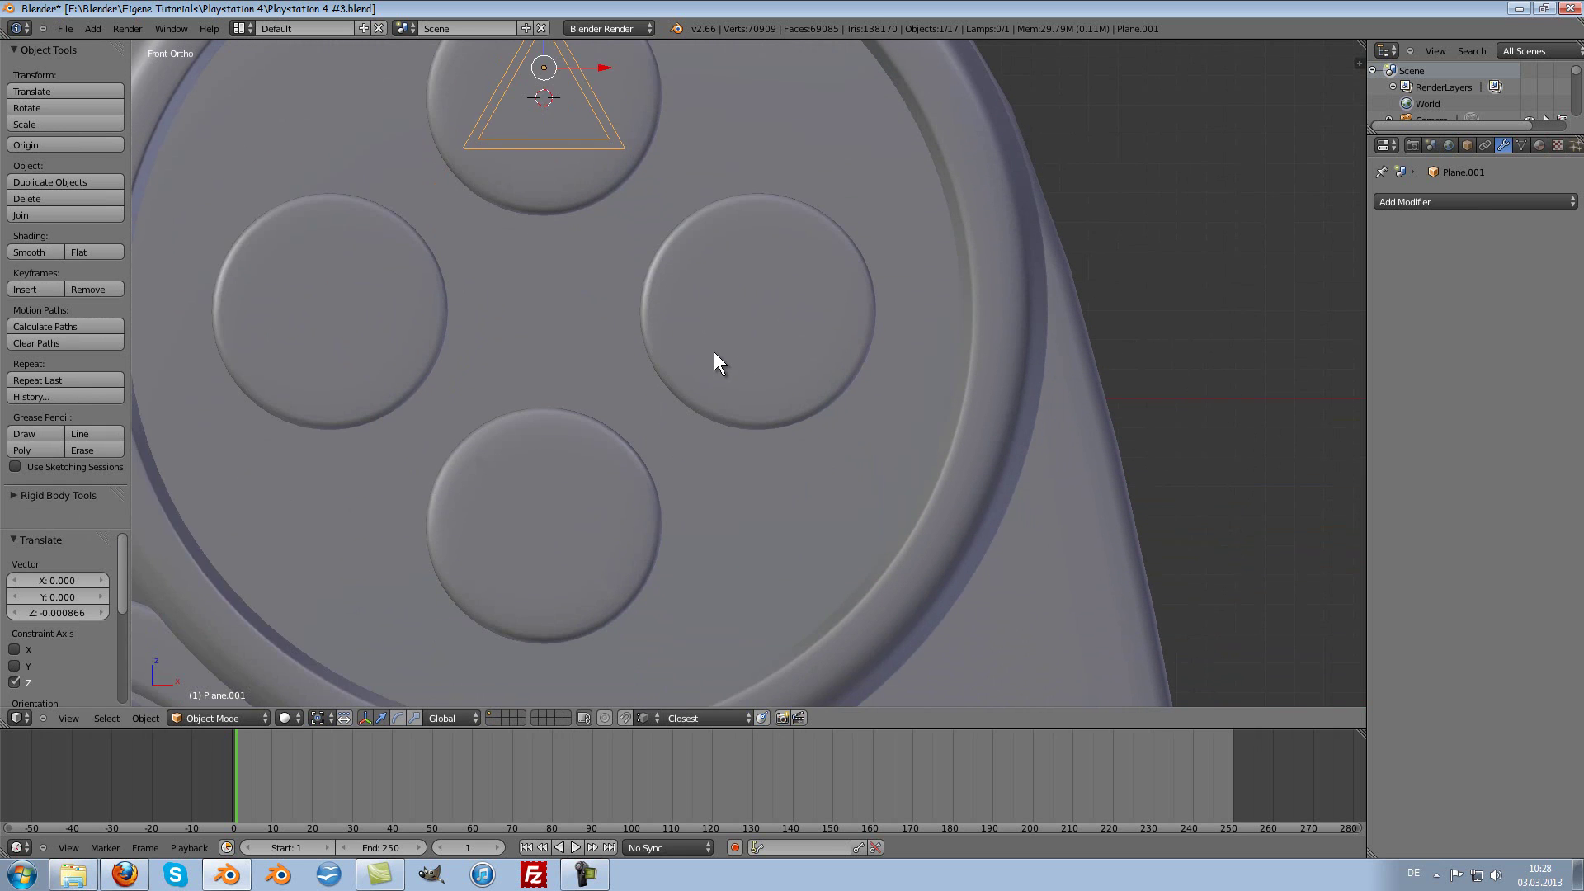
scroll(726, 340, "down", 1)
middle_click_drag(839, 200, 772, 206)
scroll(784, 216, "down", 3)
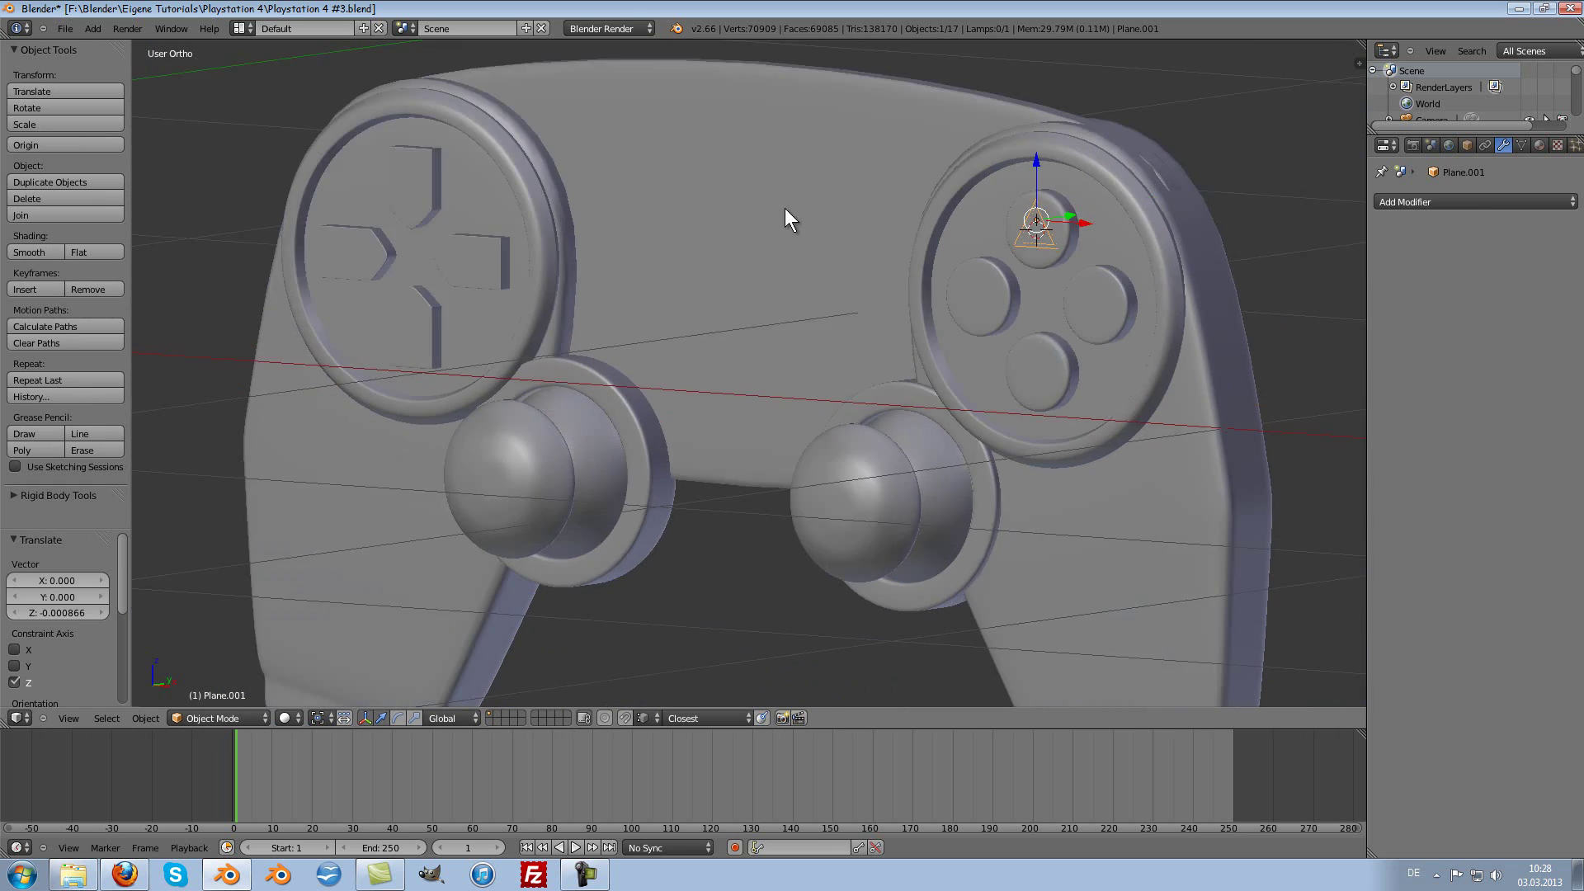
scroll(800, 221, "down", 1)
scroll(800, 221, "up", 2)
scroll(801, 213, "up", 2, "shift")
scroll(864, 324, "up", 2)
middle_click_drag(865, 325, 780, 357, "shift")
scroll(779, 359, "up", 5)
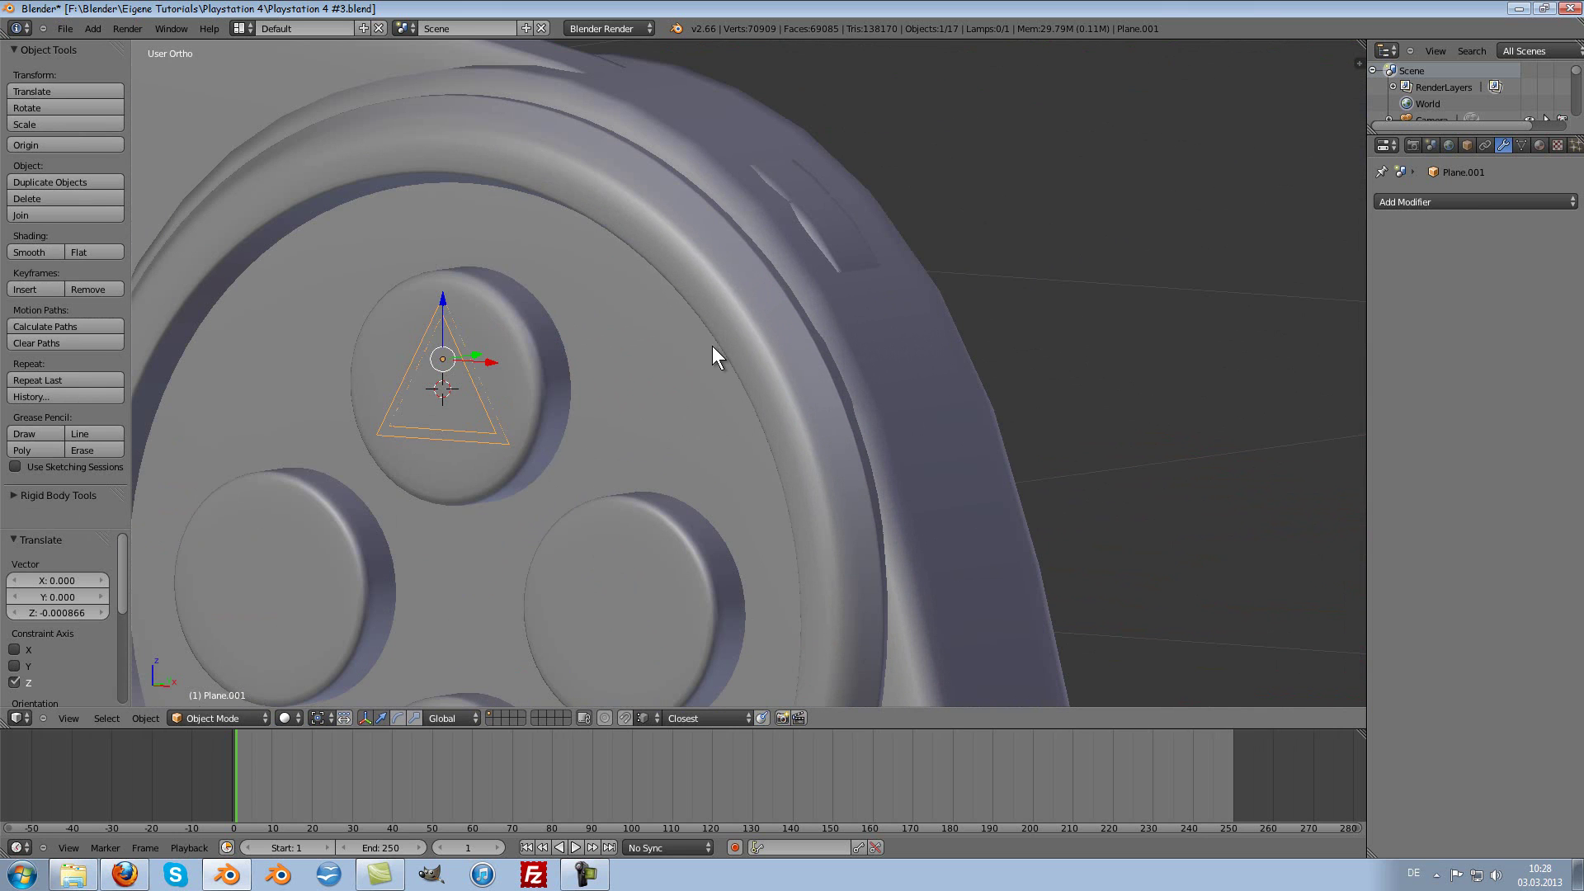
key("g")
key("y")
left_click(665, 355)
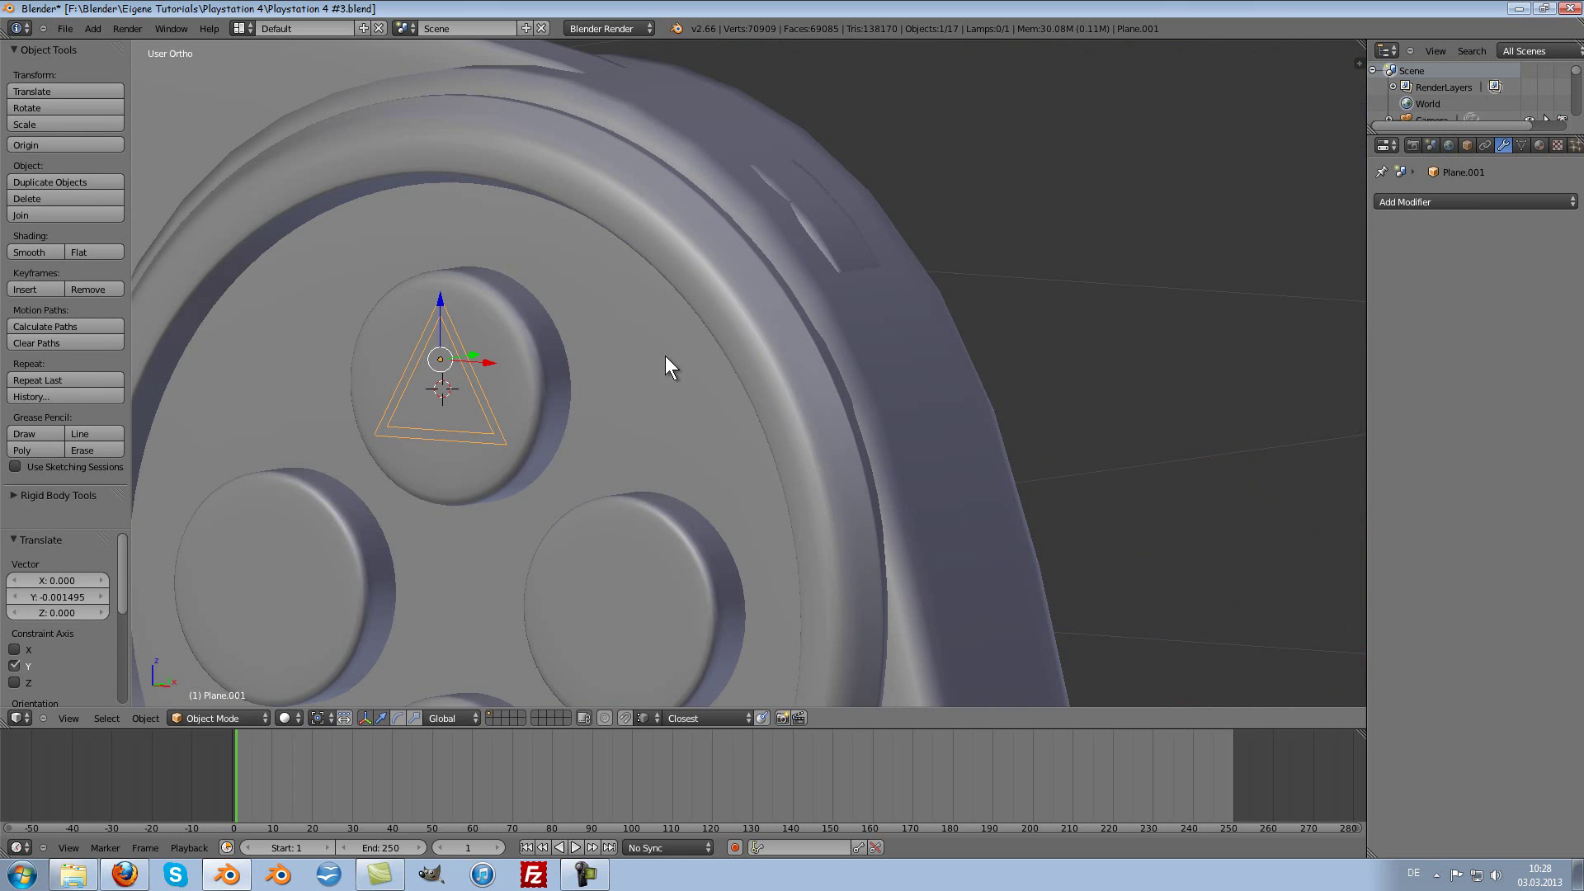
Step: Select the round face buttons and snap the 3D cursor to the right button's centre
right_click(627, 616)
scroll(701, 495, "down", 4)
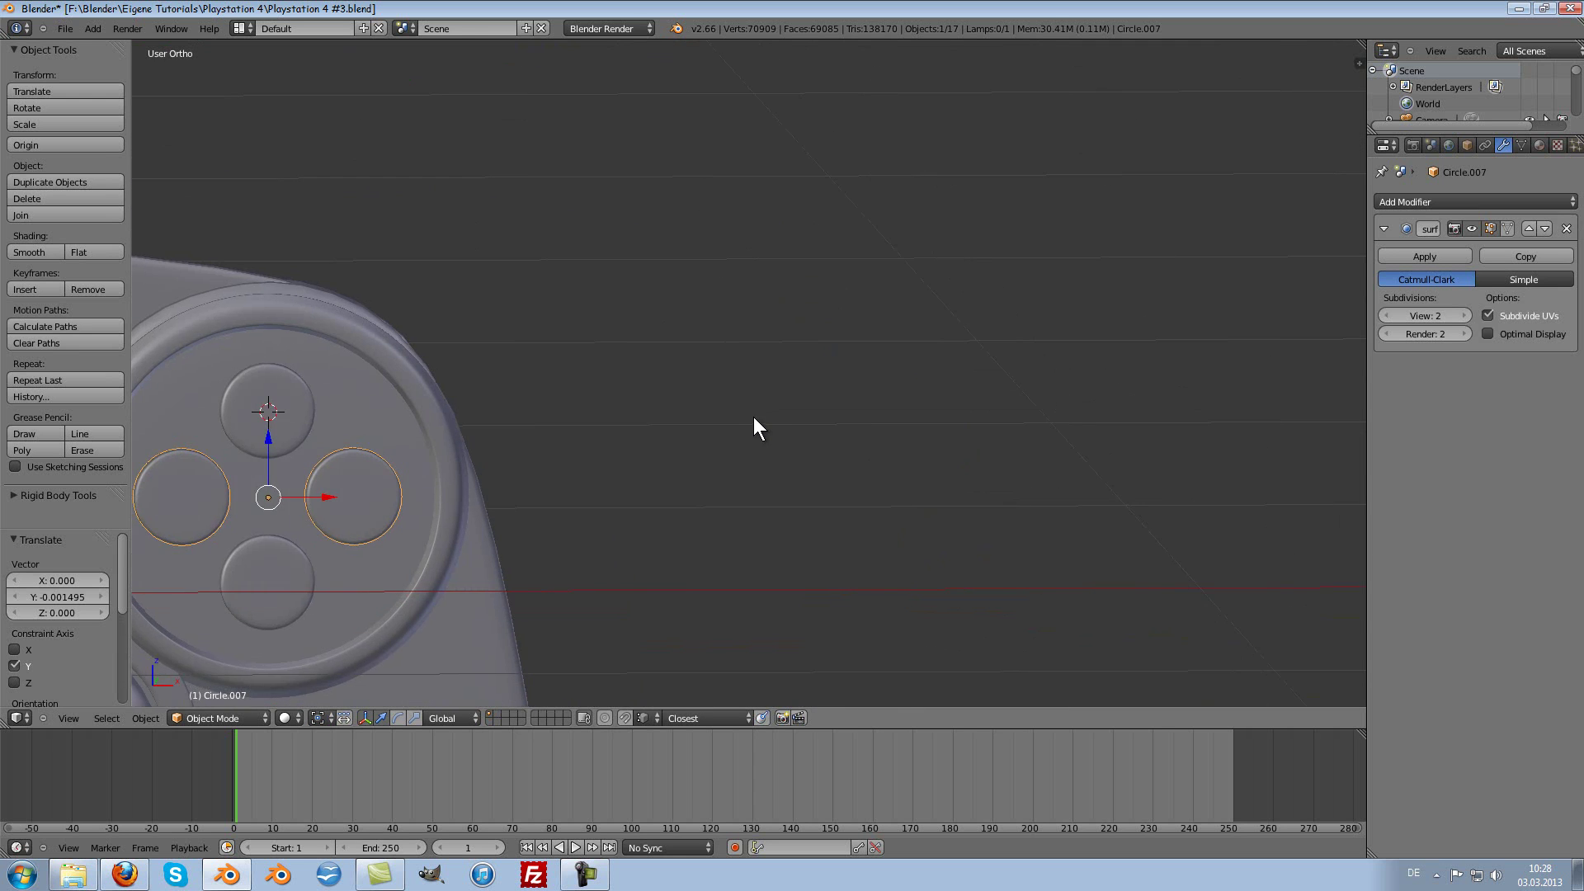
scroll(734, 423, "up", 2)
middle_click_drag(722, 430, 775, 516, "shift")
scroll(682, 421, "up", 2)
scroll(665, 343, "up", 3)
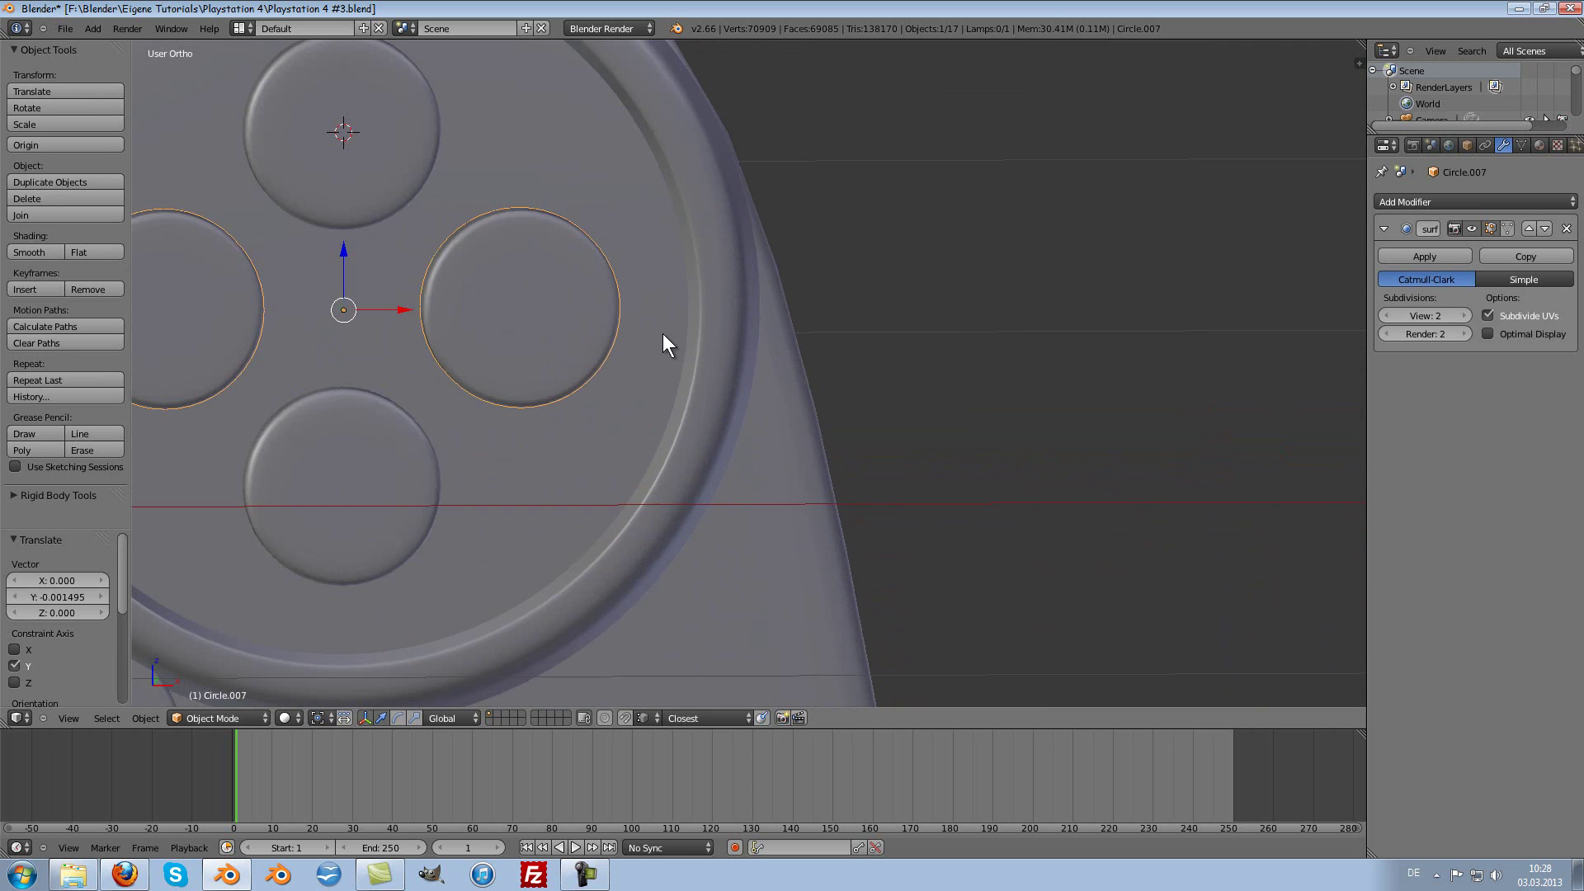
key("Tab")
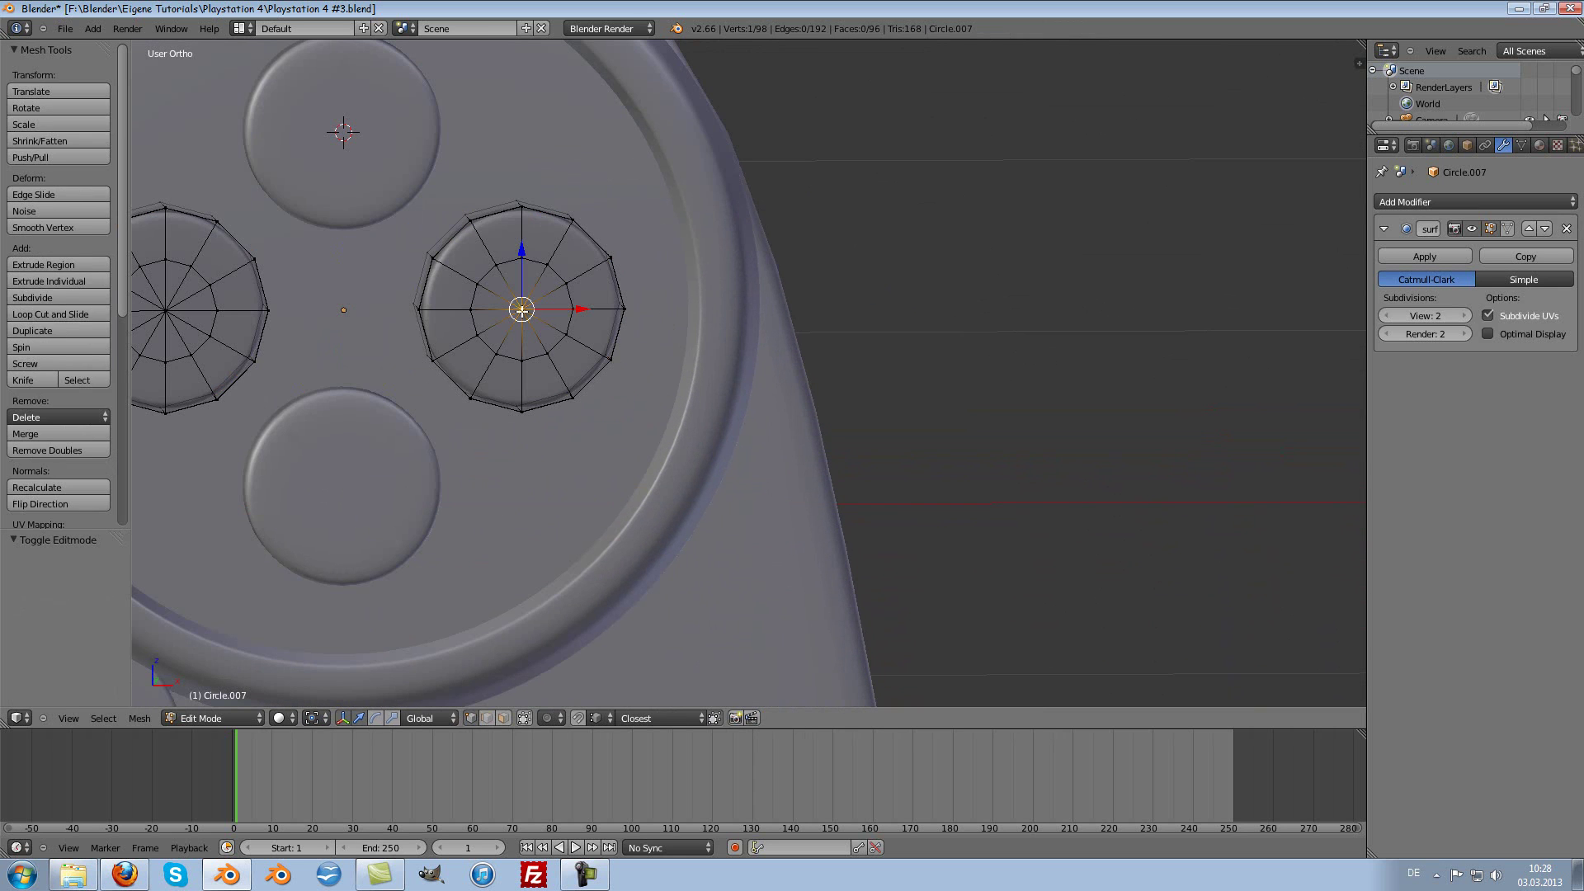
key("shift+s")
left_click(523, 311)
key("Tab")
key("shift+a")
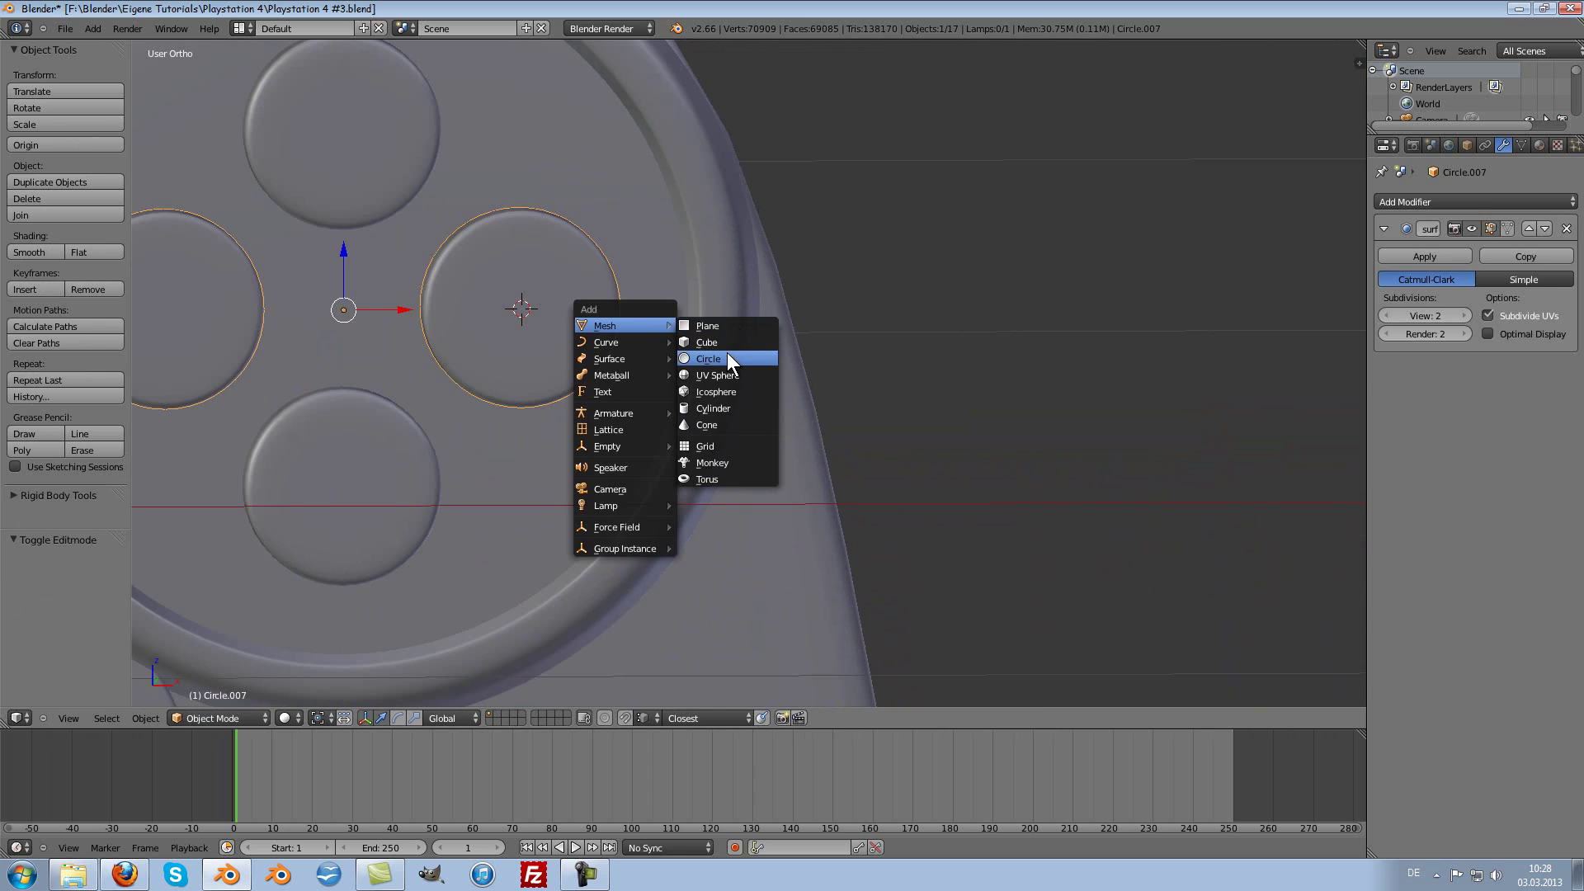
Step: Add a circle at the cursor, rotate it 90° on X, and shrink it to face-button size
left_click(726, 357)
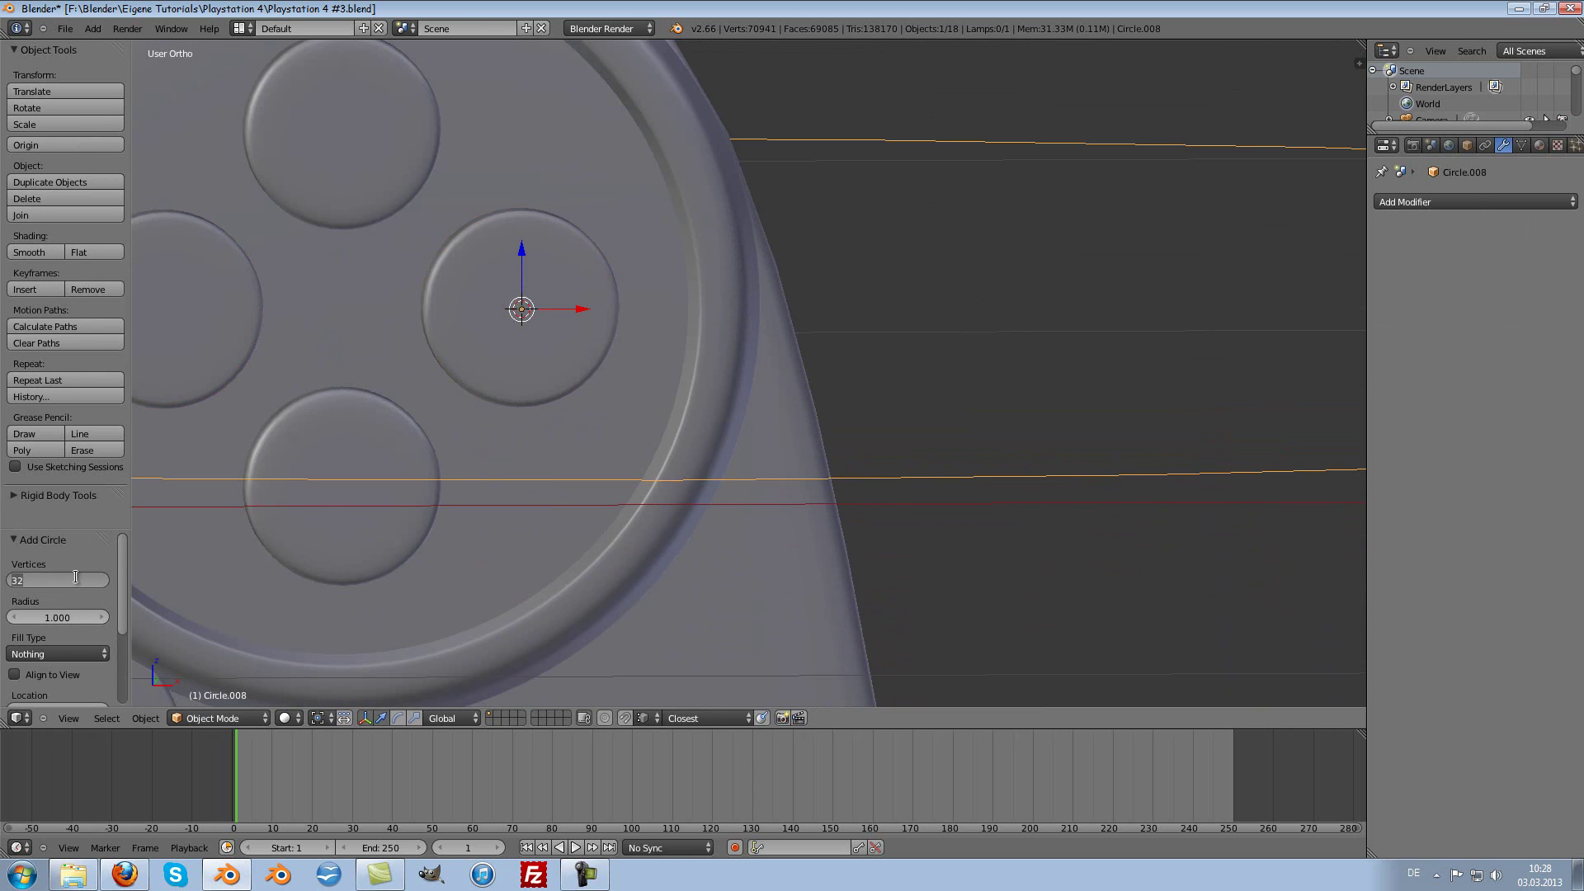
left_click(348, 326)
type("rx")
type("90")
key("Return")
scroll(840, 221, "down", 5)
key("s")
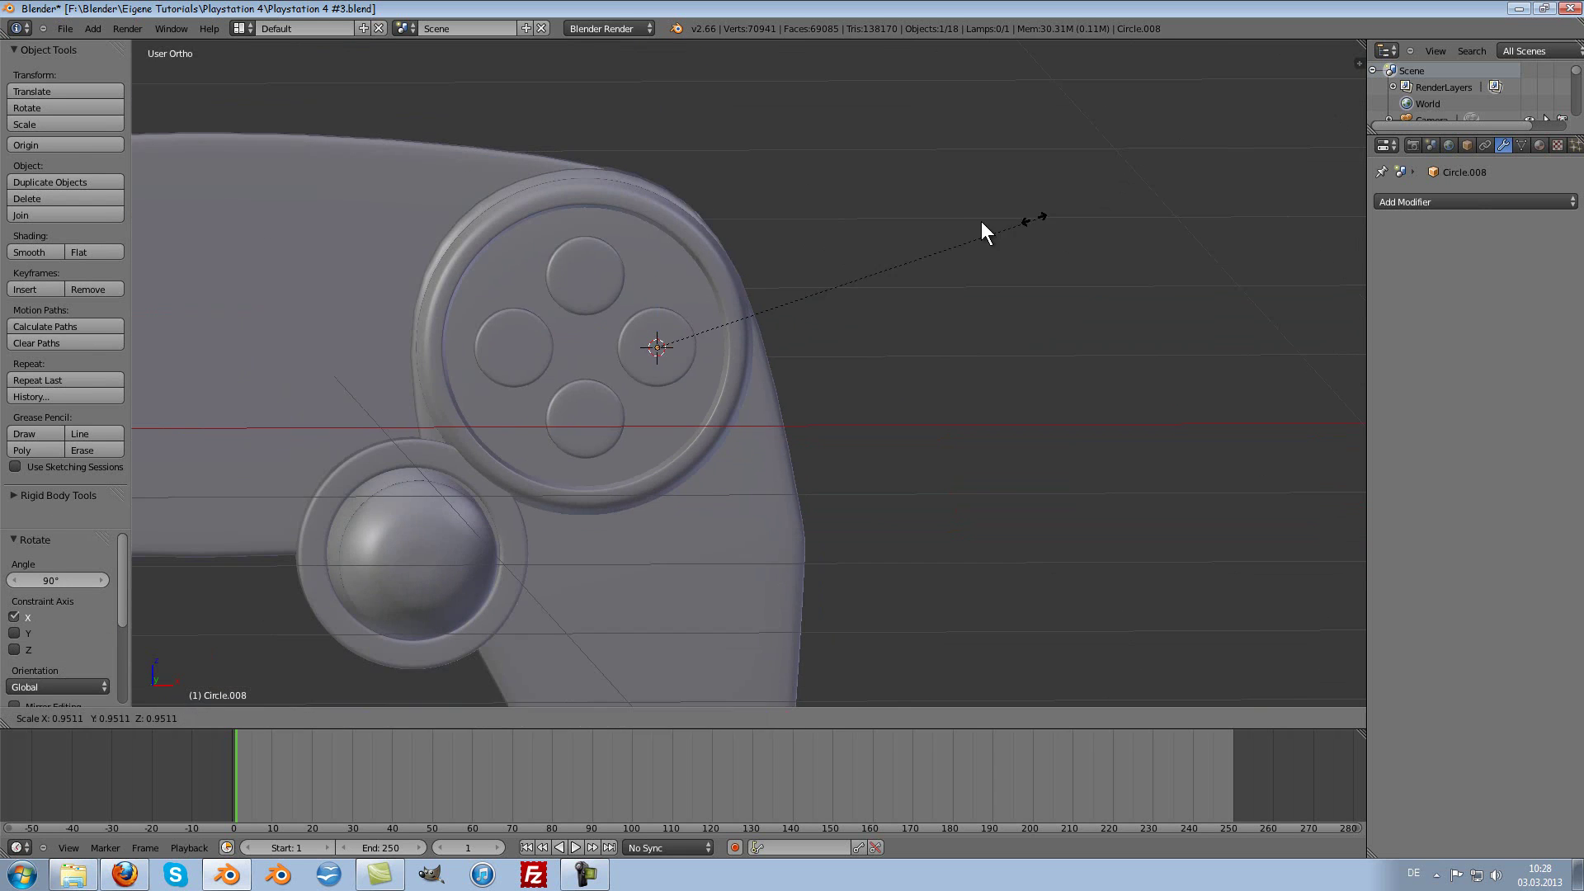
left_click(730, 277)
key("s")
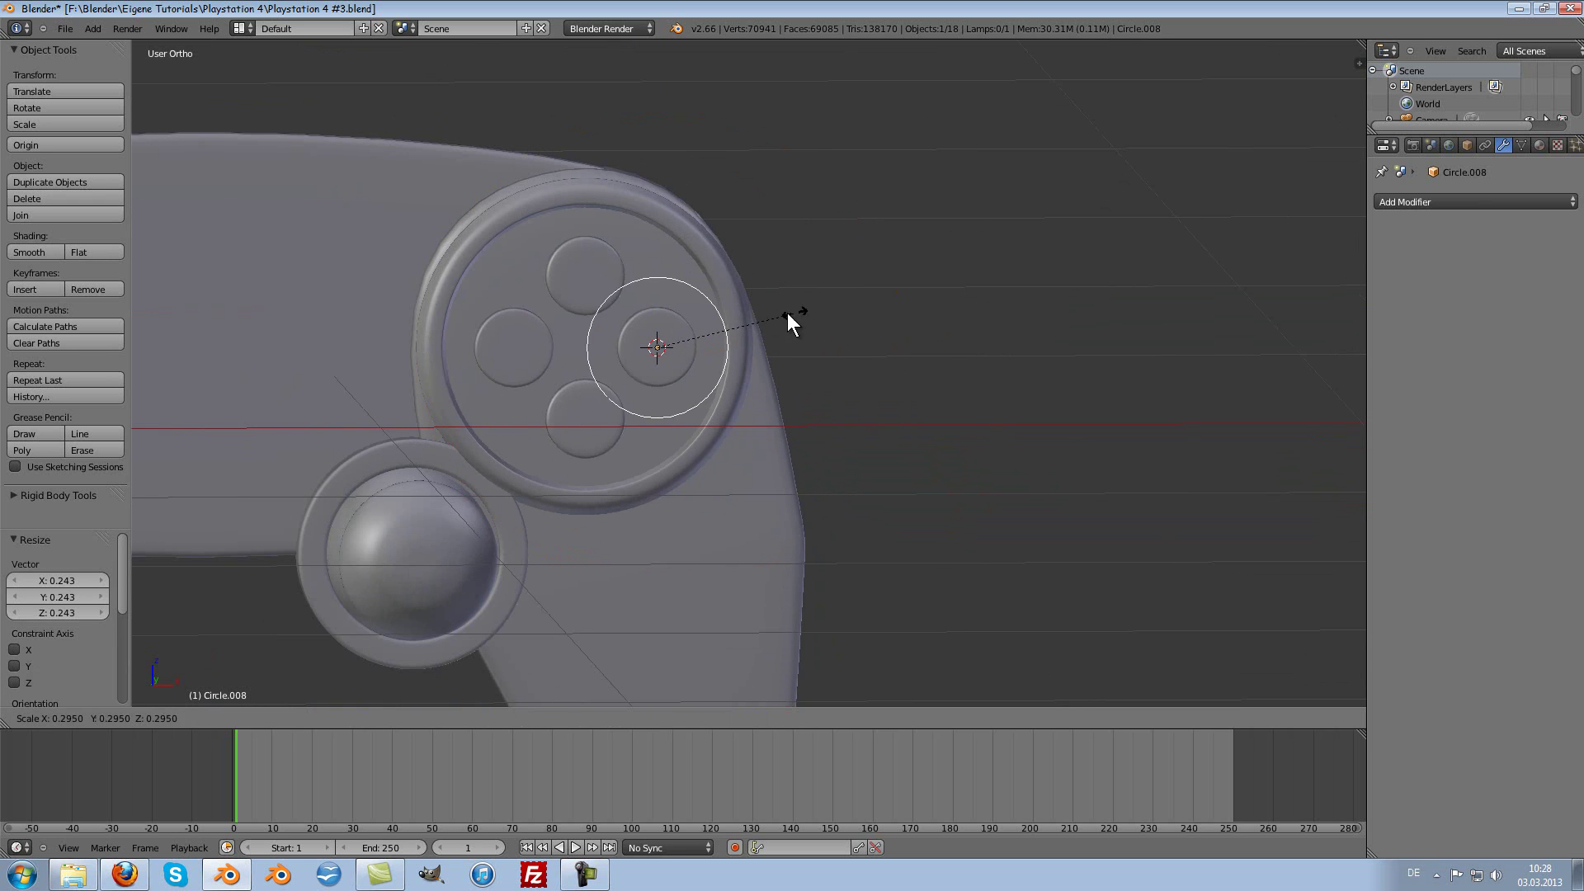
left_click(718, 318)
scroll(723, 334, "up", 5)
scroll(724, 322, "up", 4)
Step: Extrude the circle's edge and scale it inward into a thin ring
key("Tab")
scroll(725, 317, "down", 3, "ctrl")
scroll(725, 316, "down", 3, "ctrl")
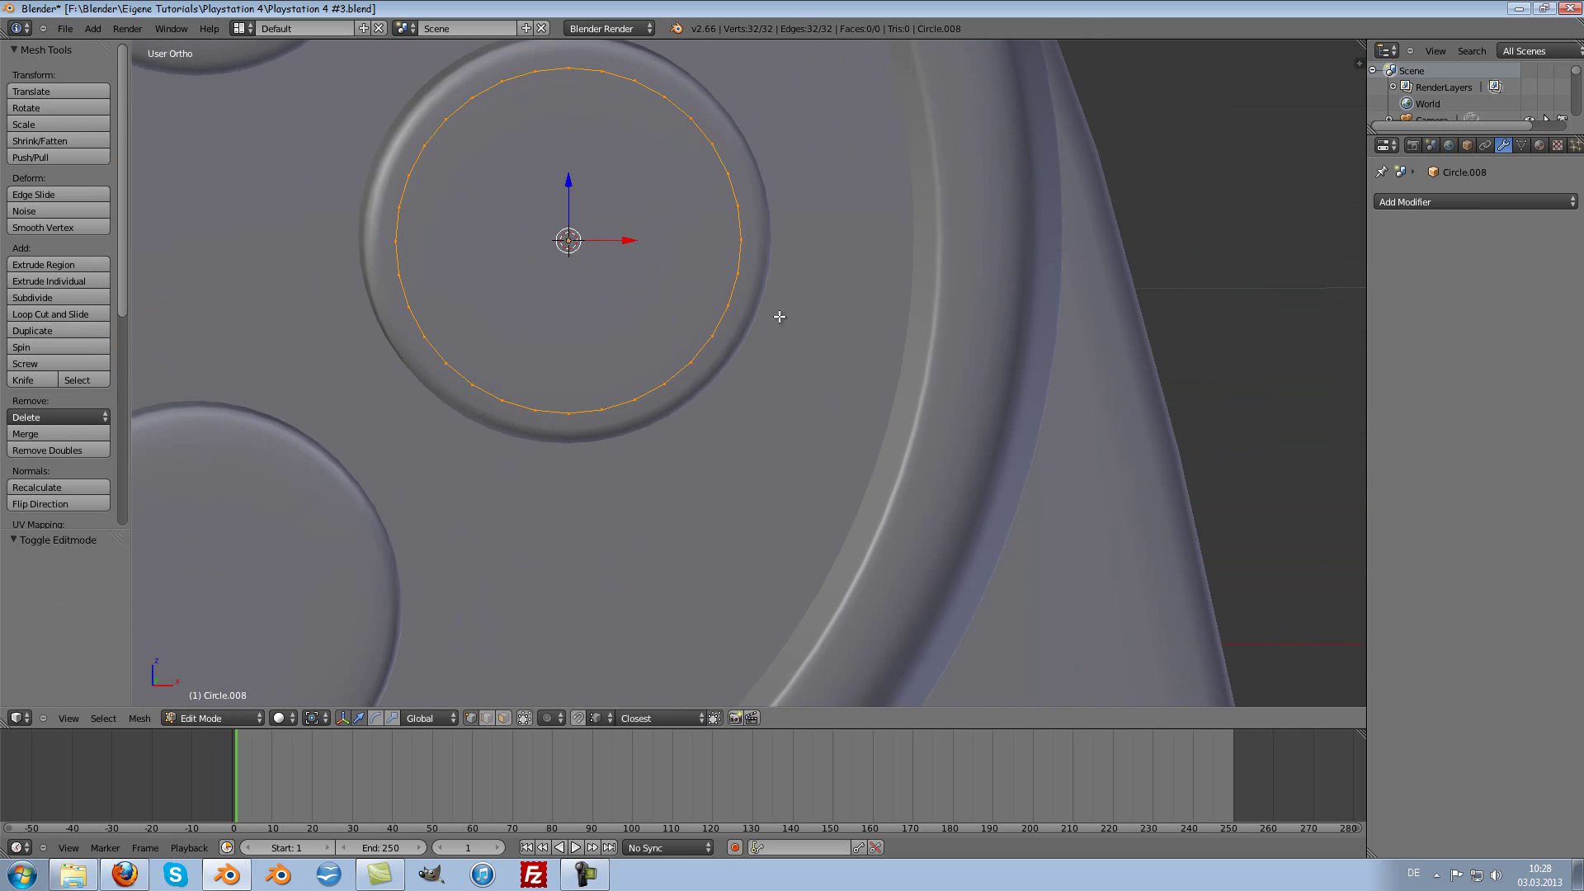
scroll(778, 314, "down", 3, "ctrl")
key("e")
left_click(1072, 175)
key("s")
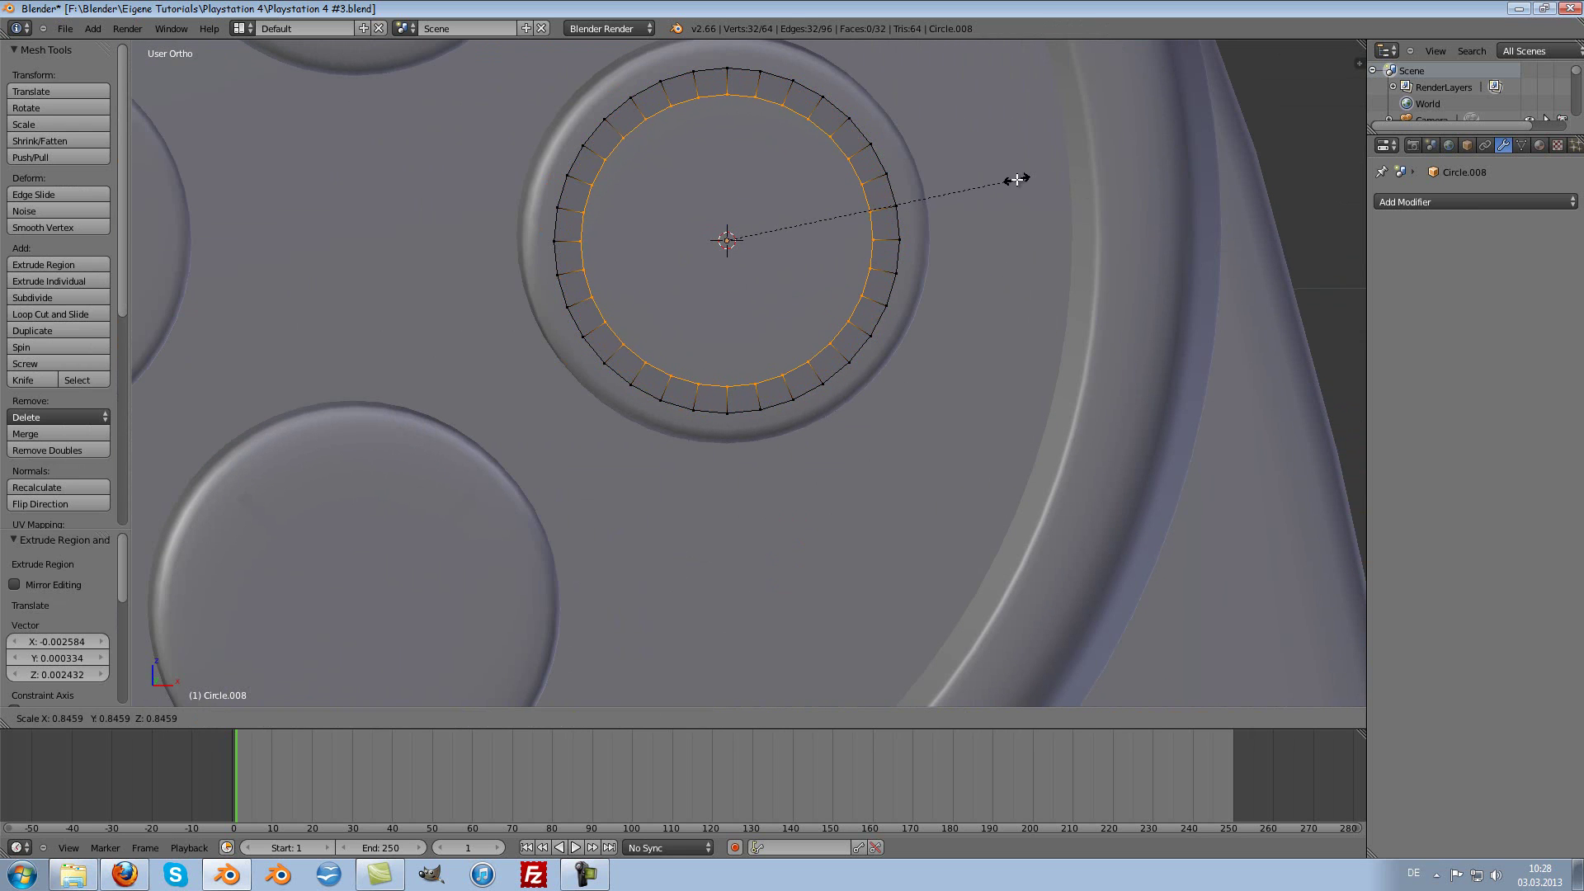
left_click(1017, 179)
key("Tab")
Step: Move the ring along Y so it rests on the right face button
scroll(1047, 278, "down", 5, "ctrl")
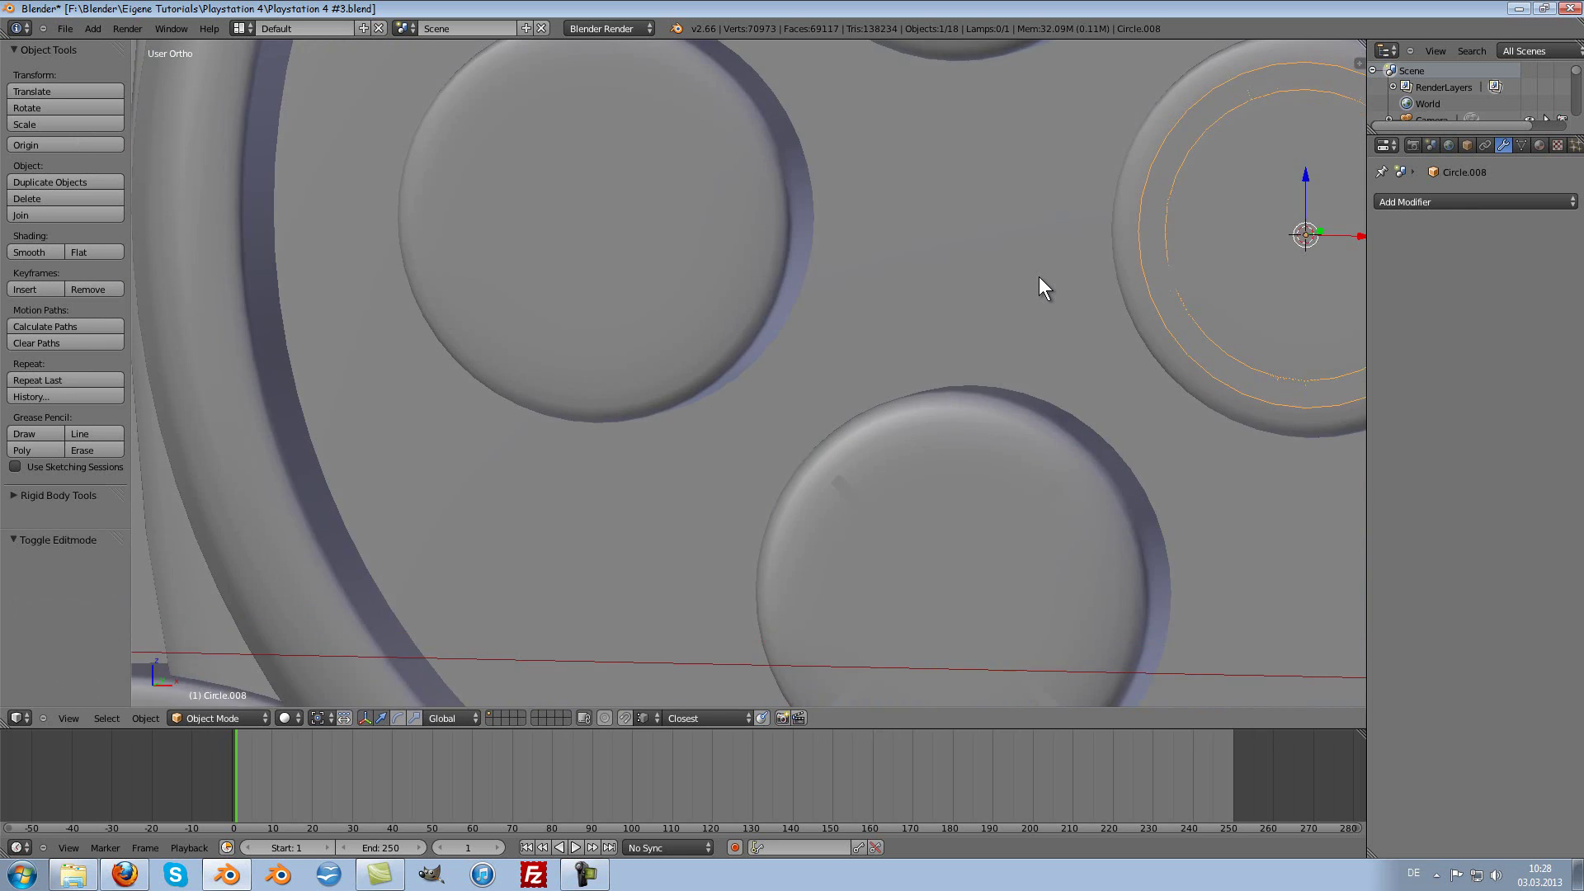
scroll(1036, 274, "up", 2, "ctrl")
scroll(1036, 274, "up", 2, "ctrl")
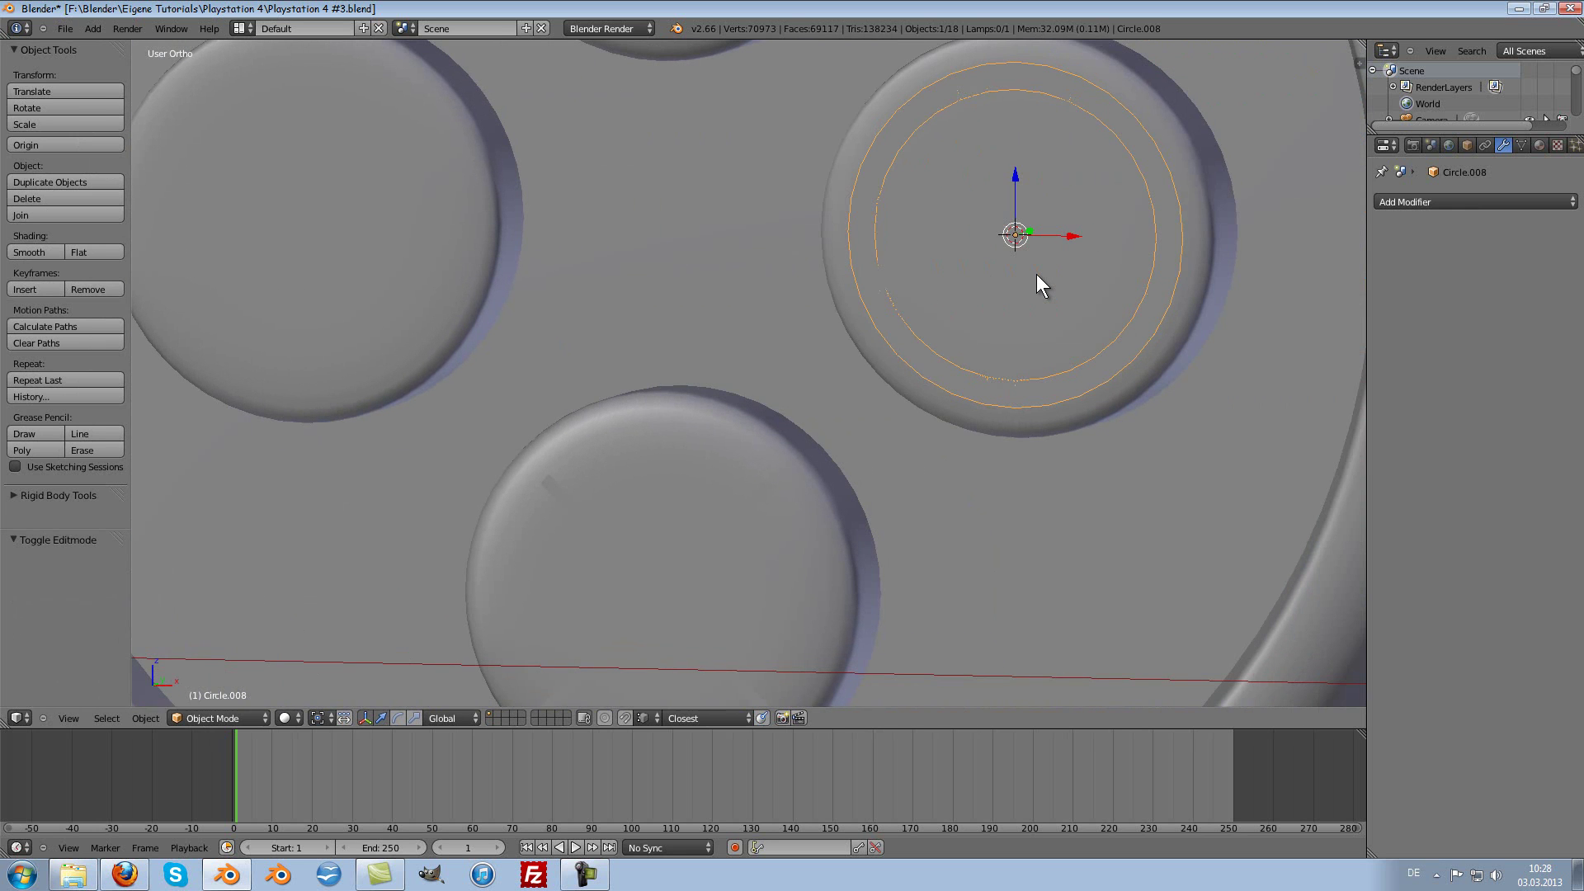
key("g")
key("y")
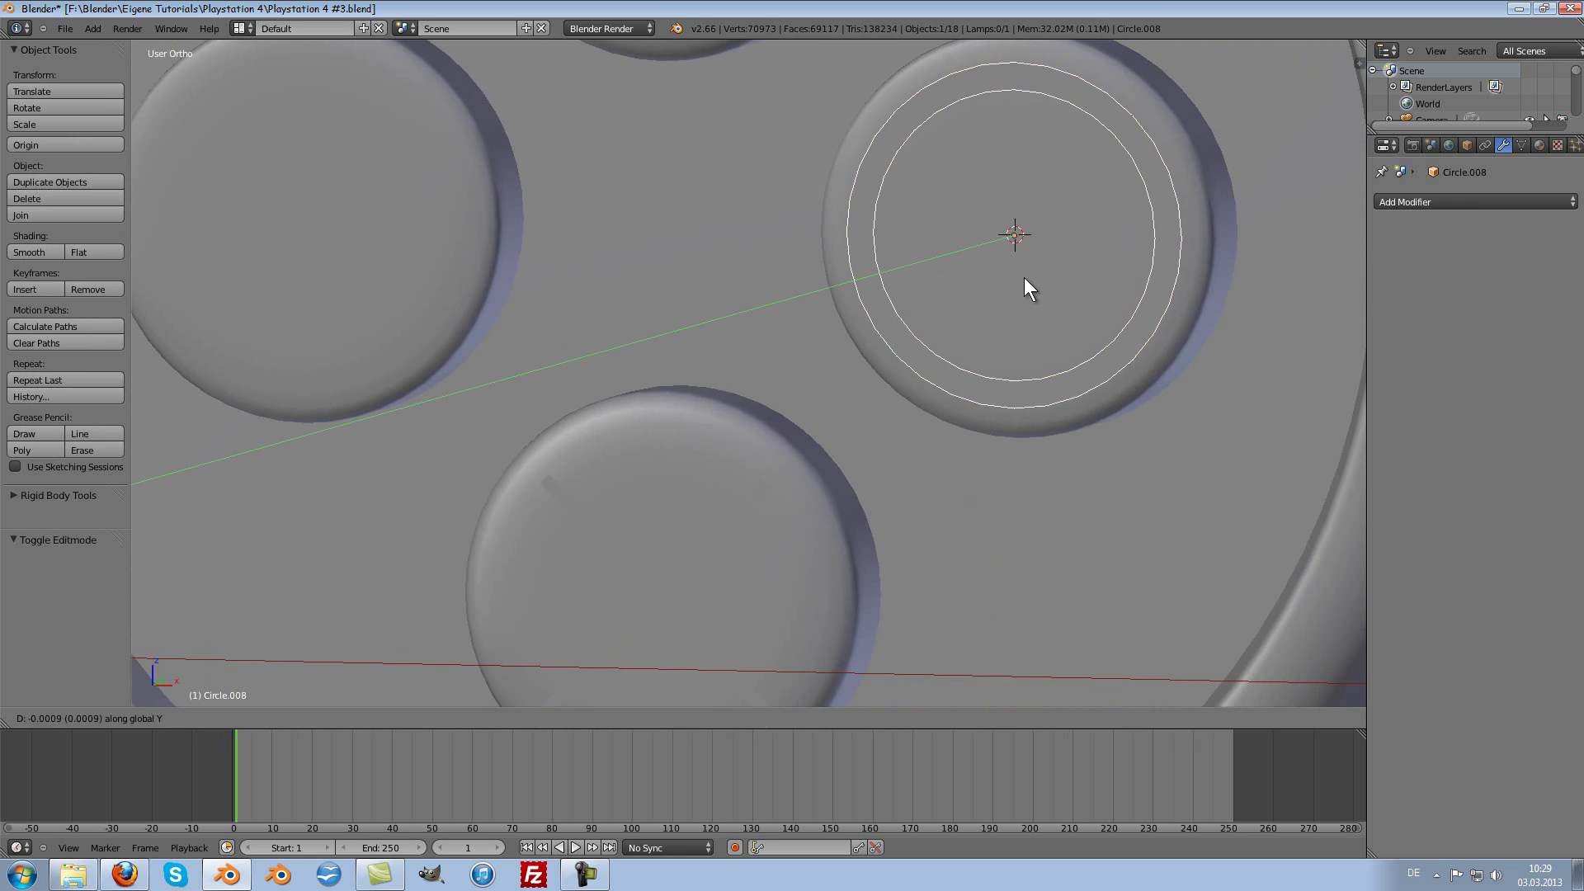
left_click(1023, 277)
scroll(899, 249, "down", 5)
Step: Select the left face button's centre vertex and snap the 3D cursor to it
right_click(600, 294)
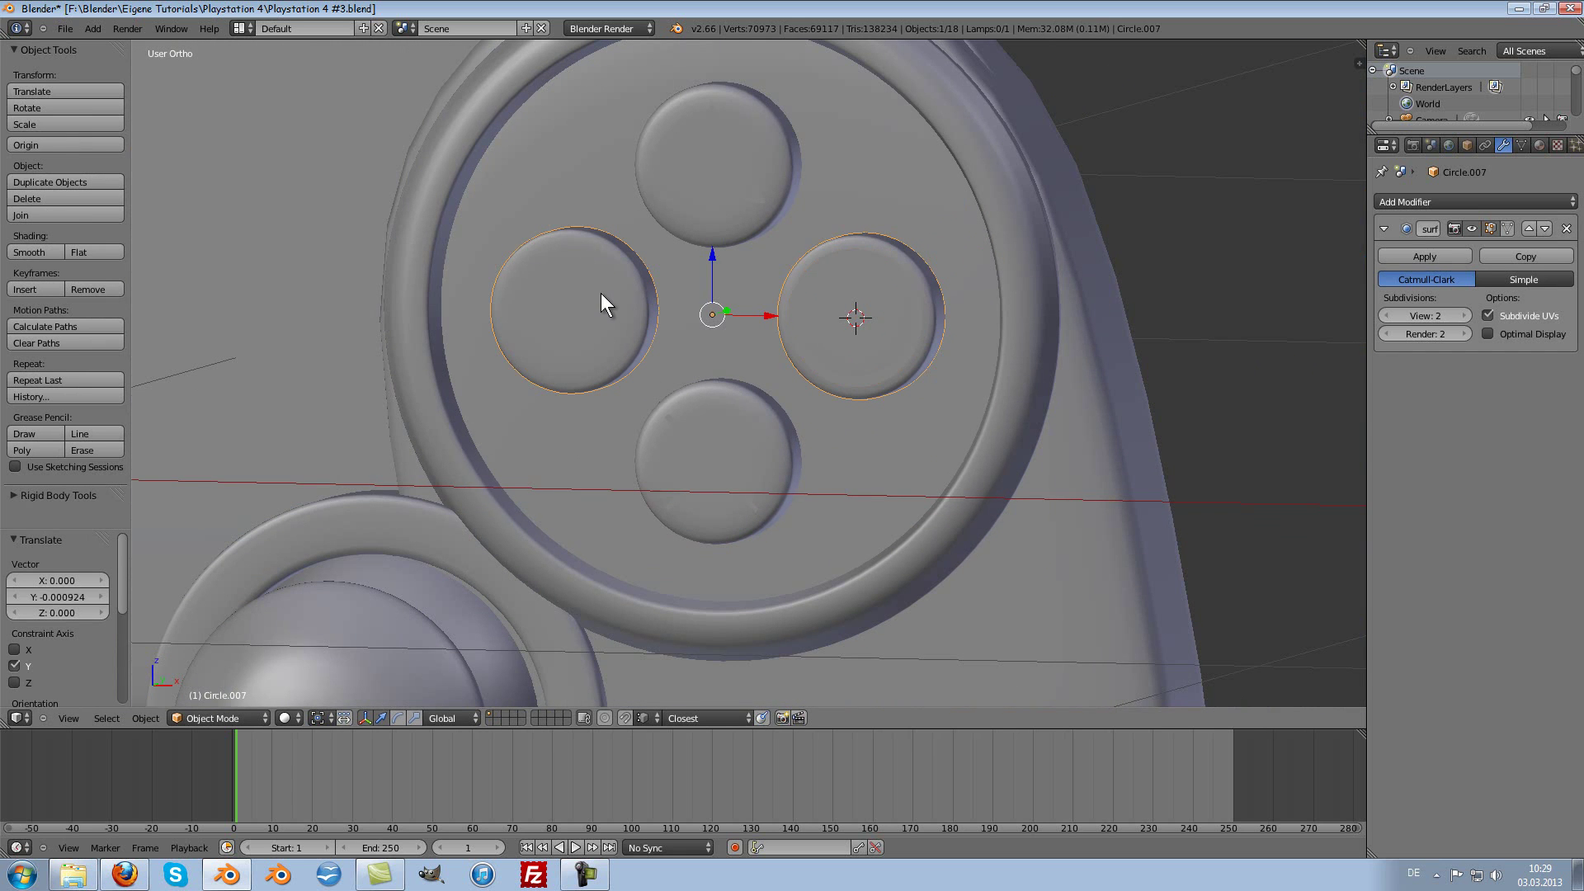
key("Tab")
right_click(569, 313)
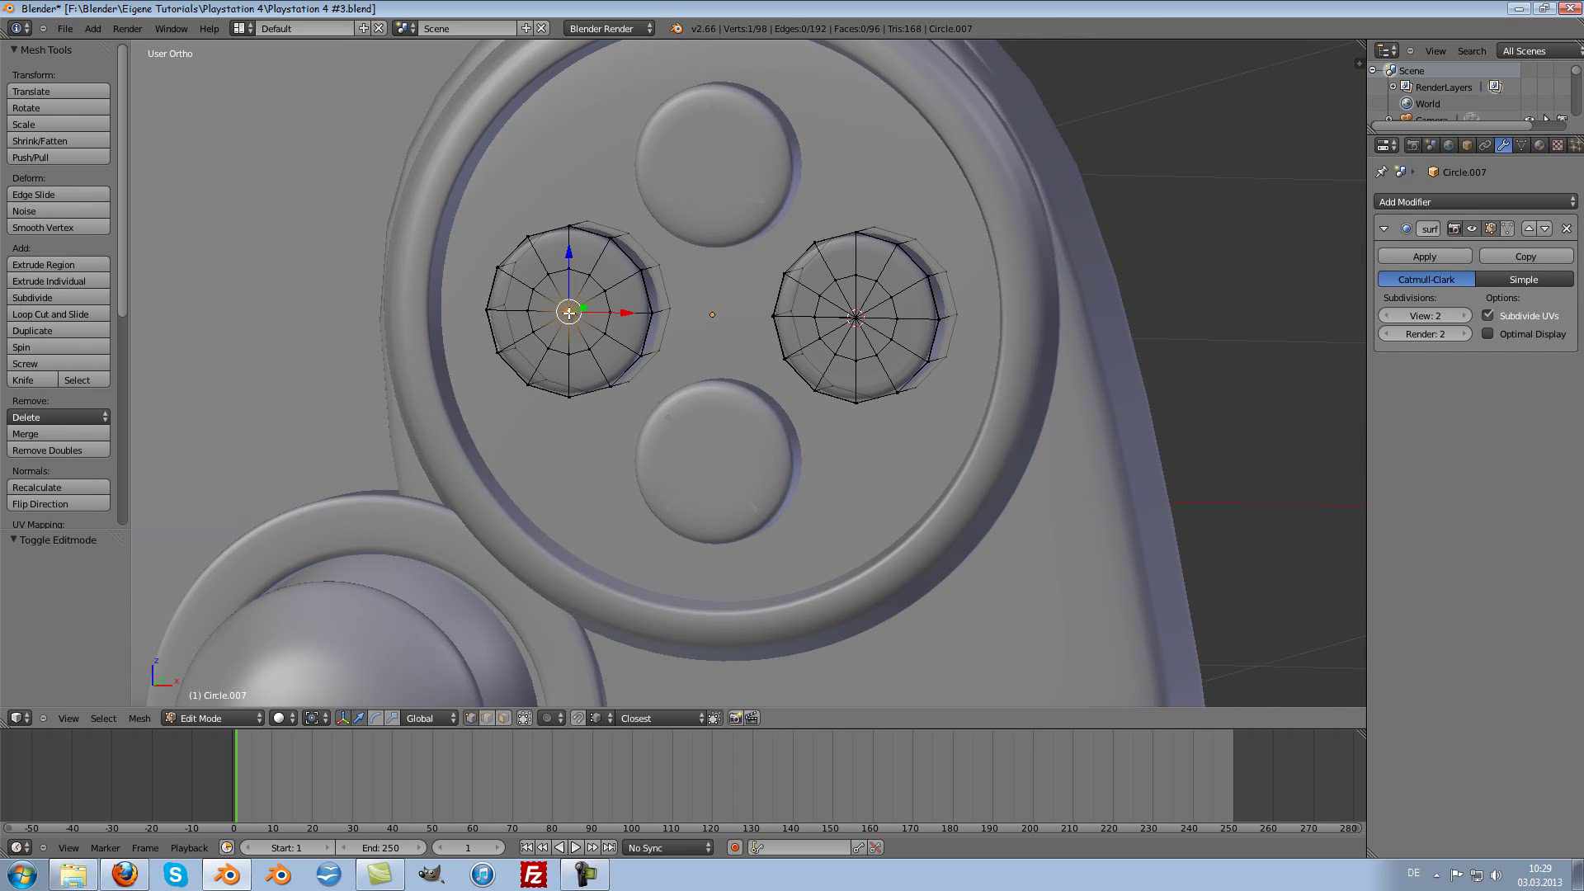
key("shift+s")
left_click(680, 277)
key("Tab")
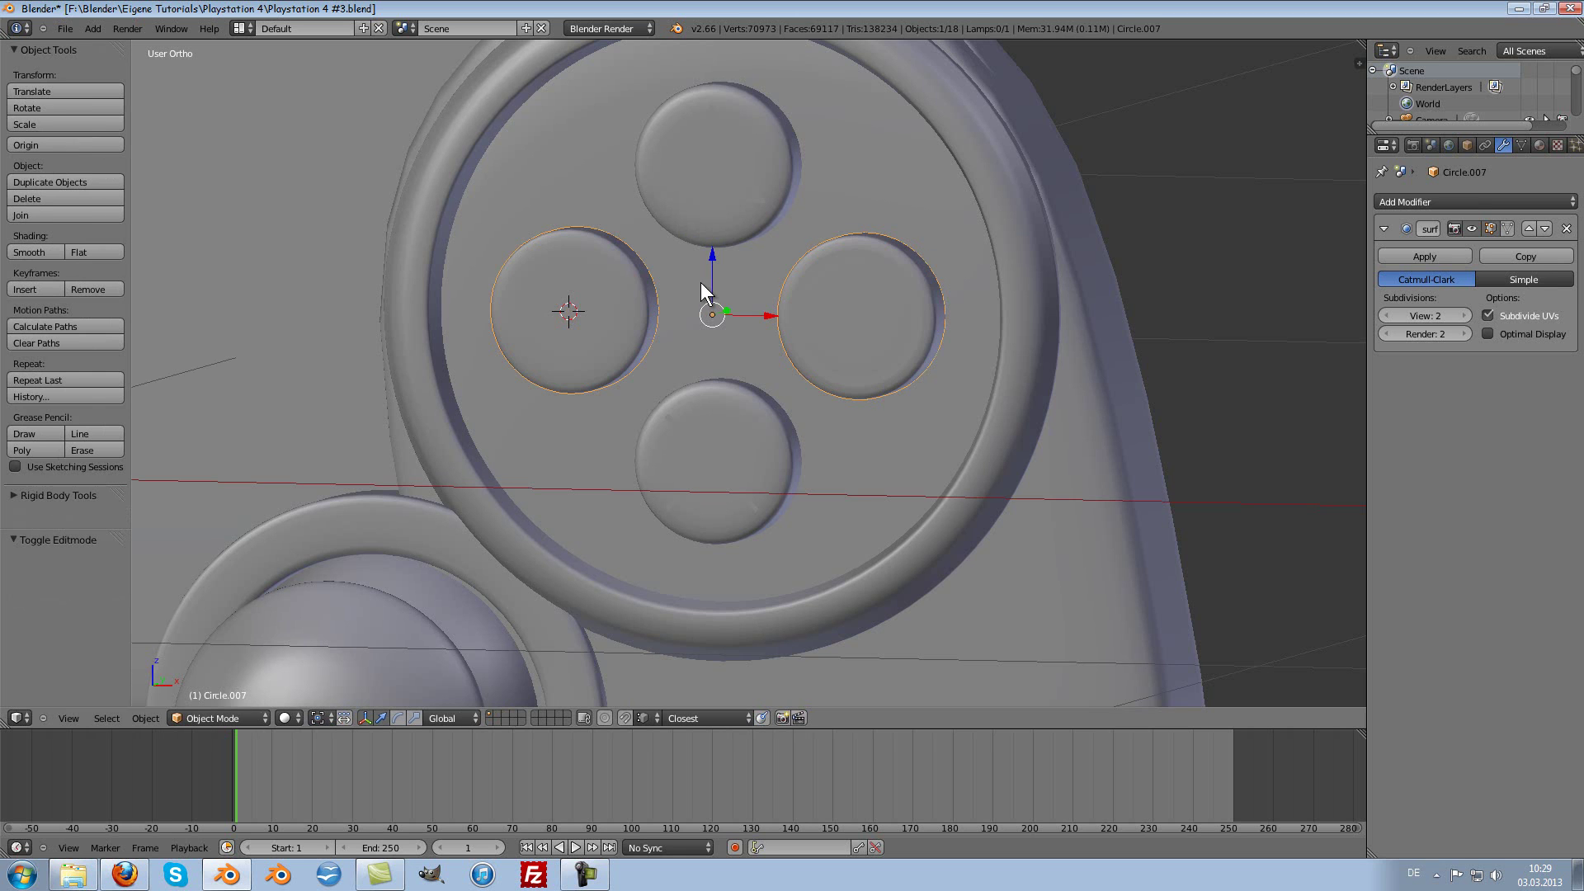
key("shift+a")
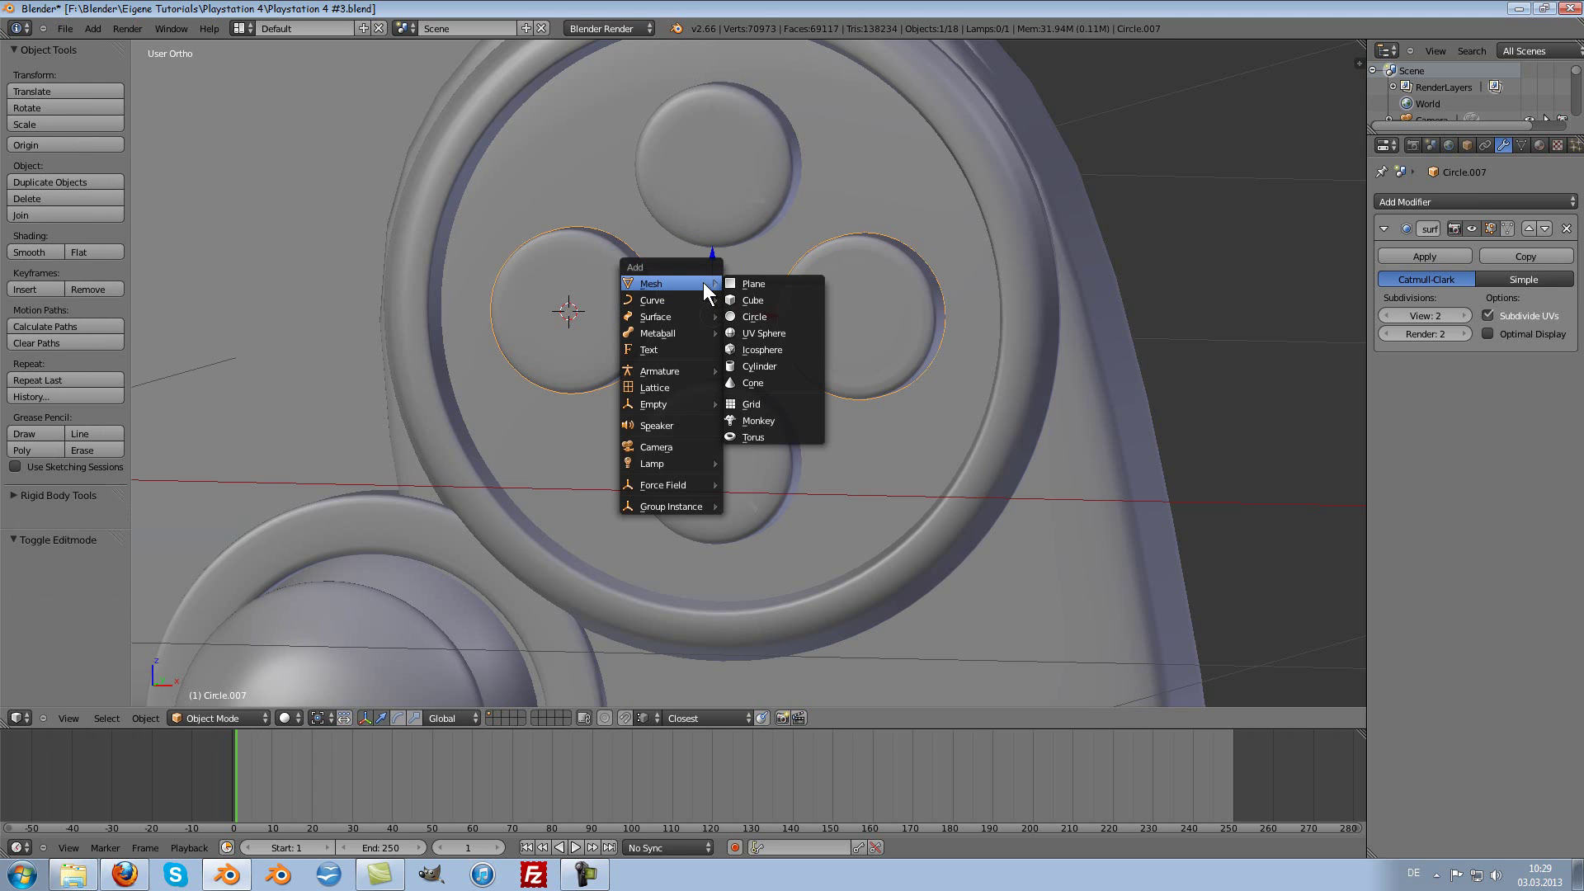
Step: Add a plane at the left button, rotate it 90° about X and shrink it to a small square
left_click(779, 287)
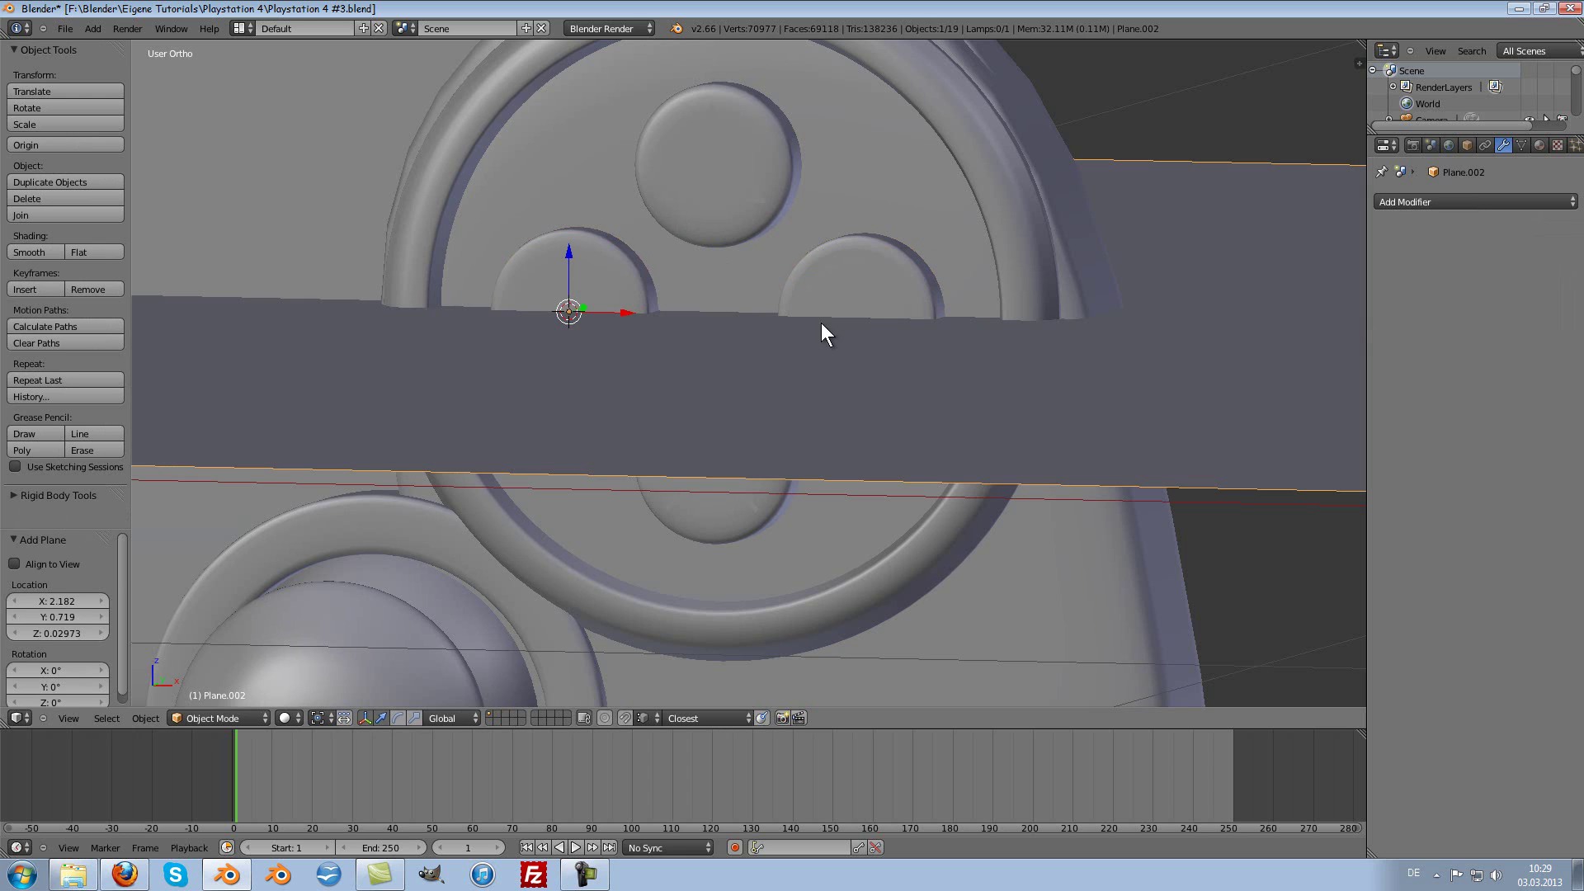
type("rx90")
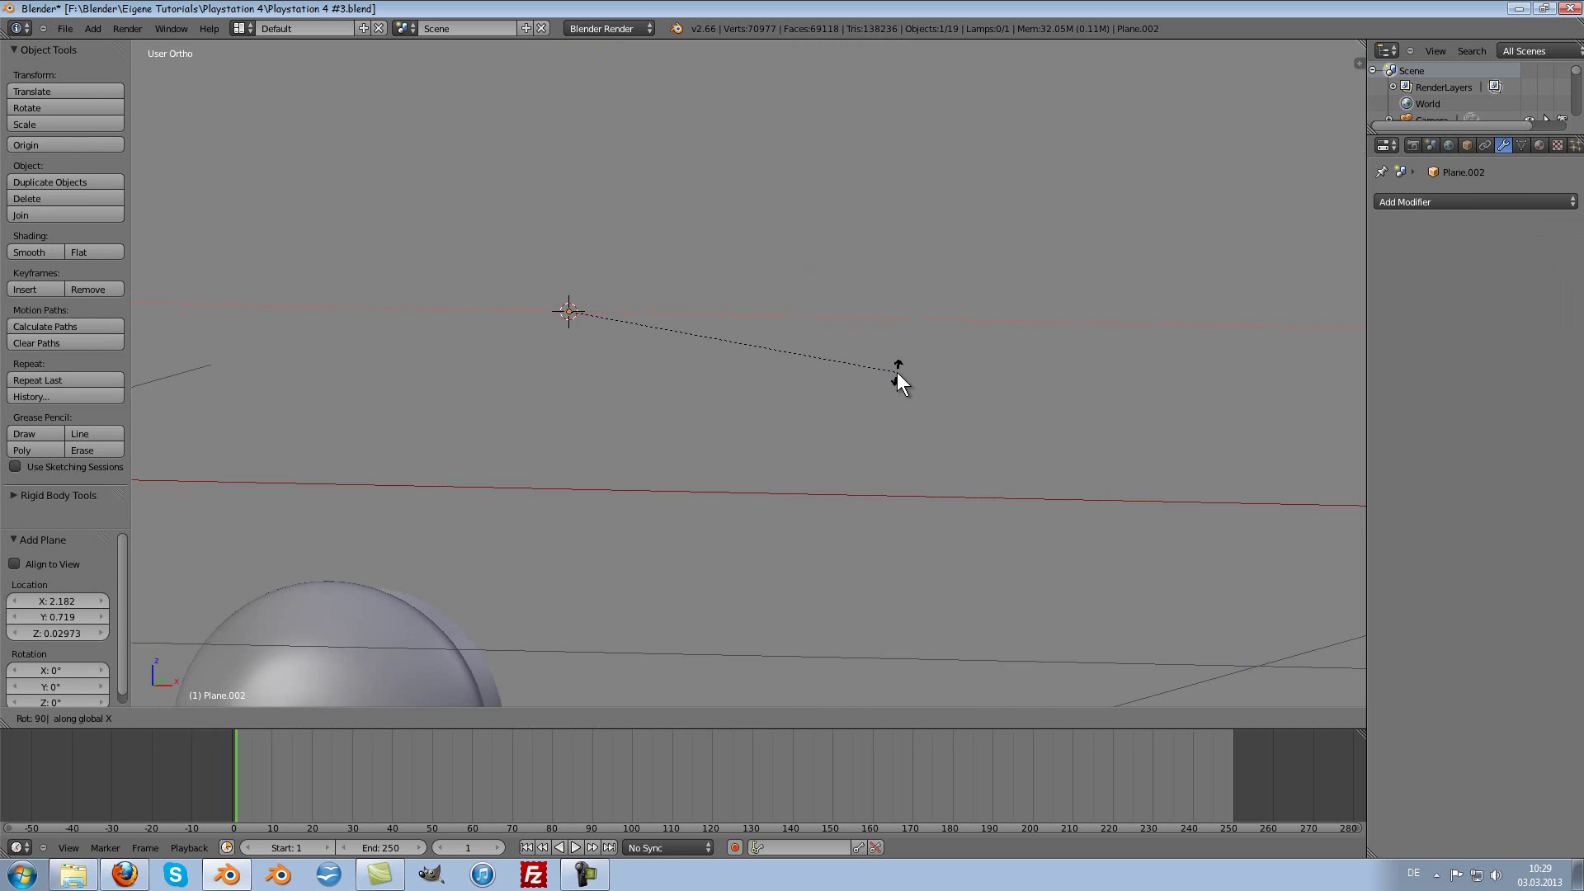
key("Return")
scroll(897, 373, "down", 4)
key("s")
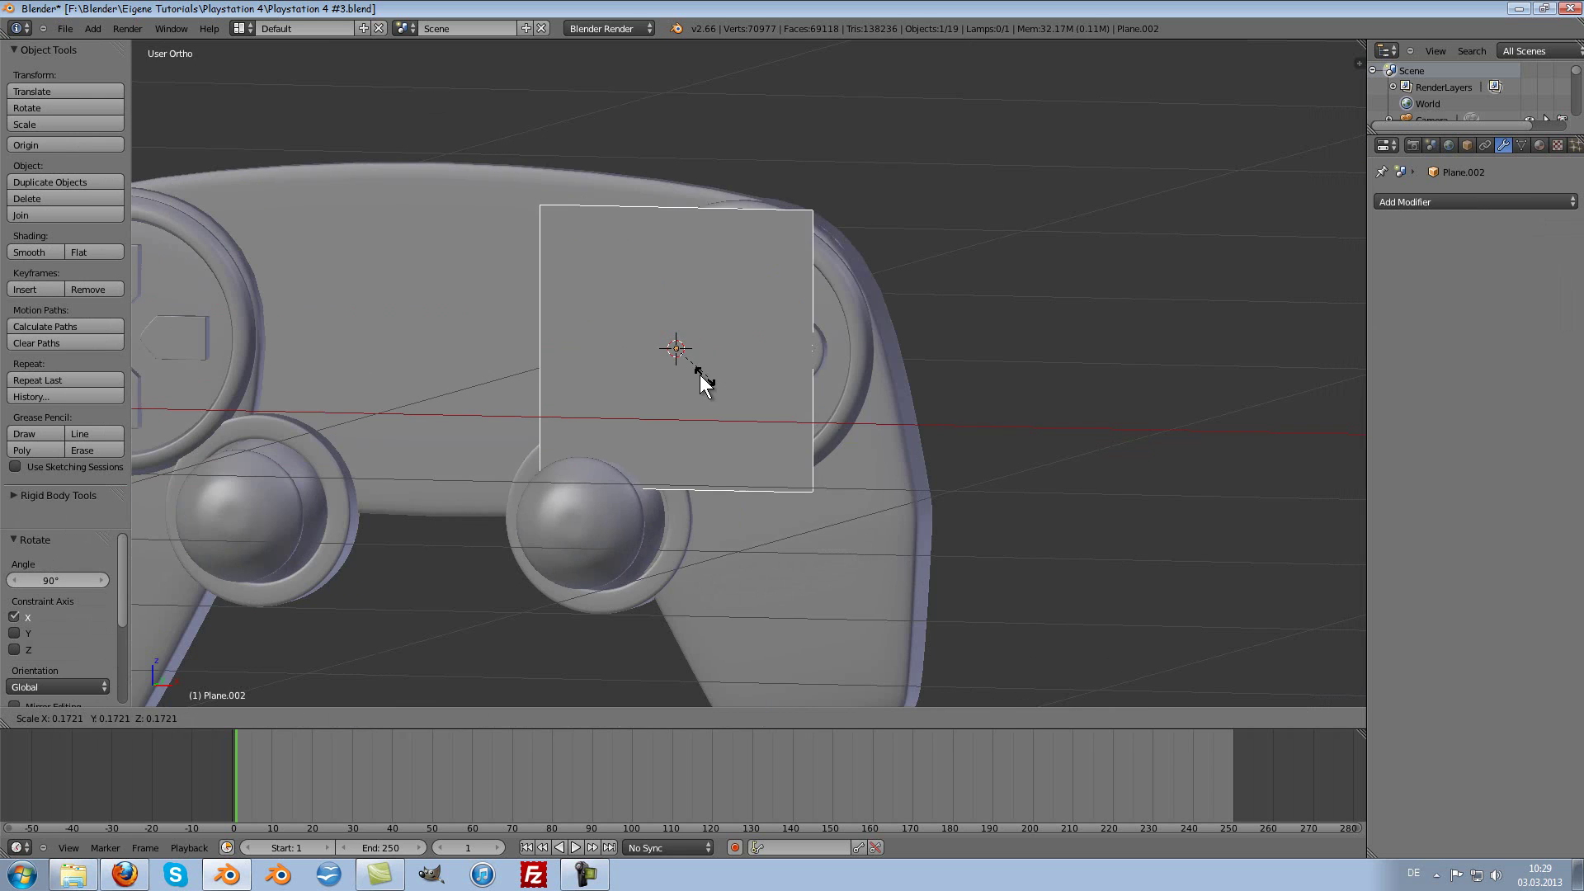
left_click(666, 369)
key("s")
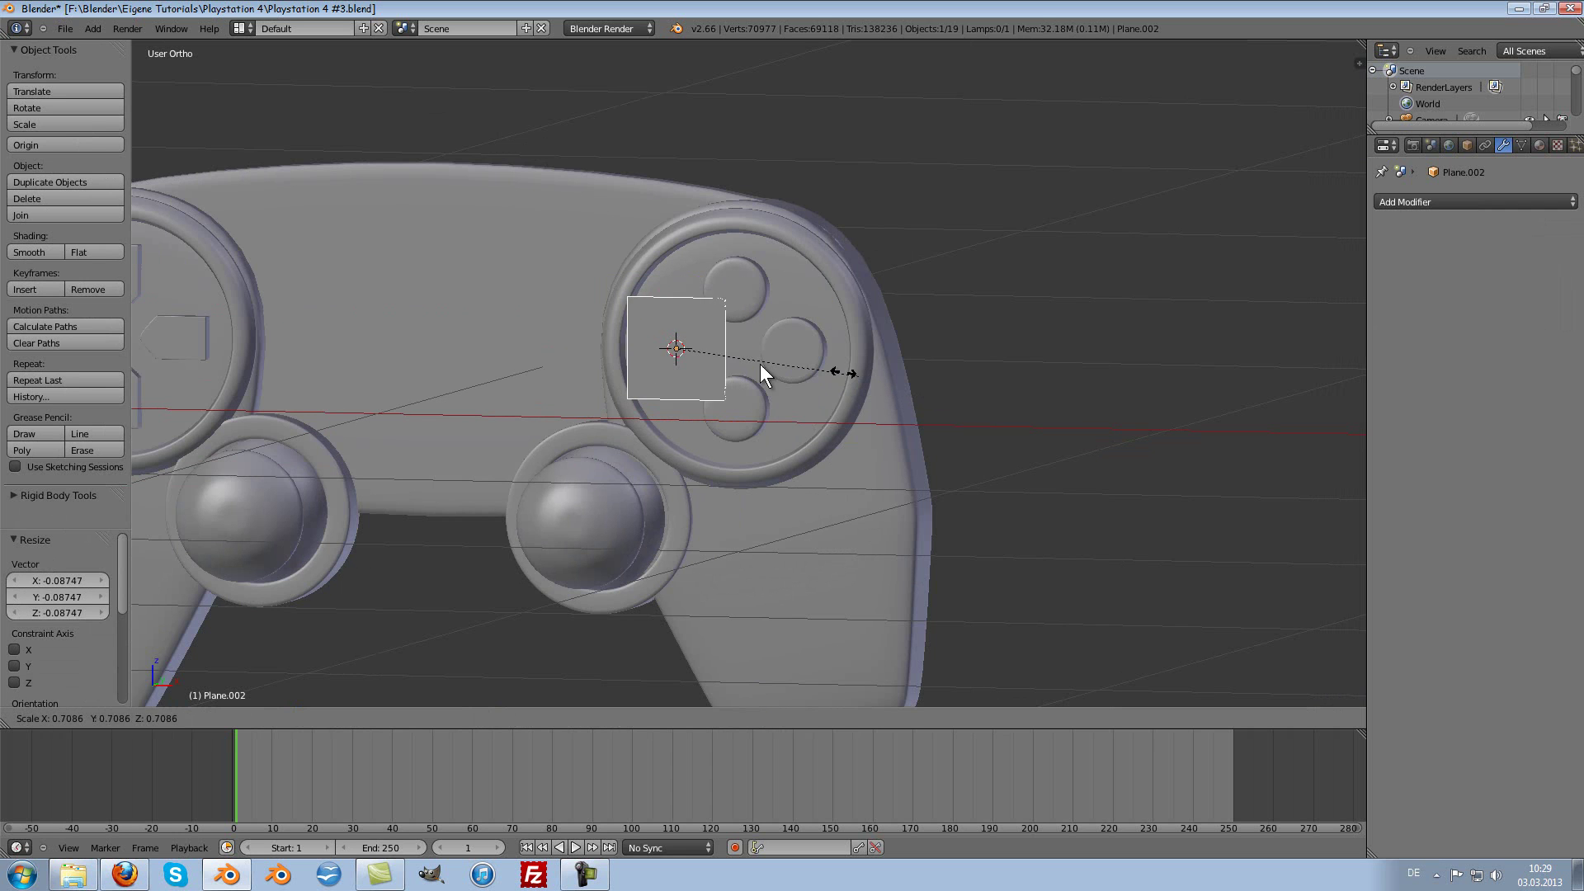
left_click(742, 339)
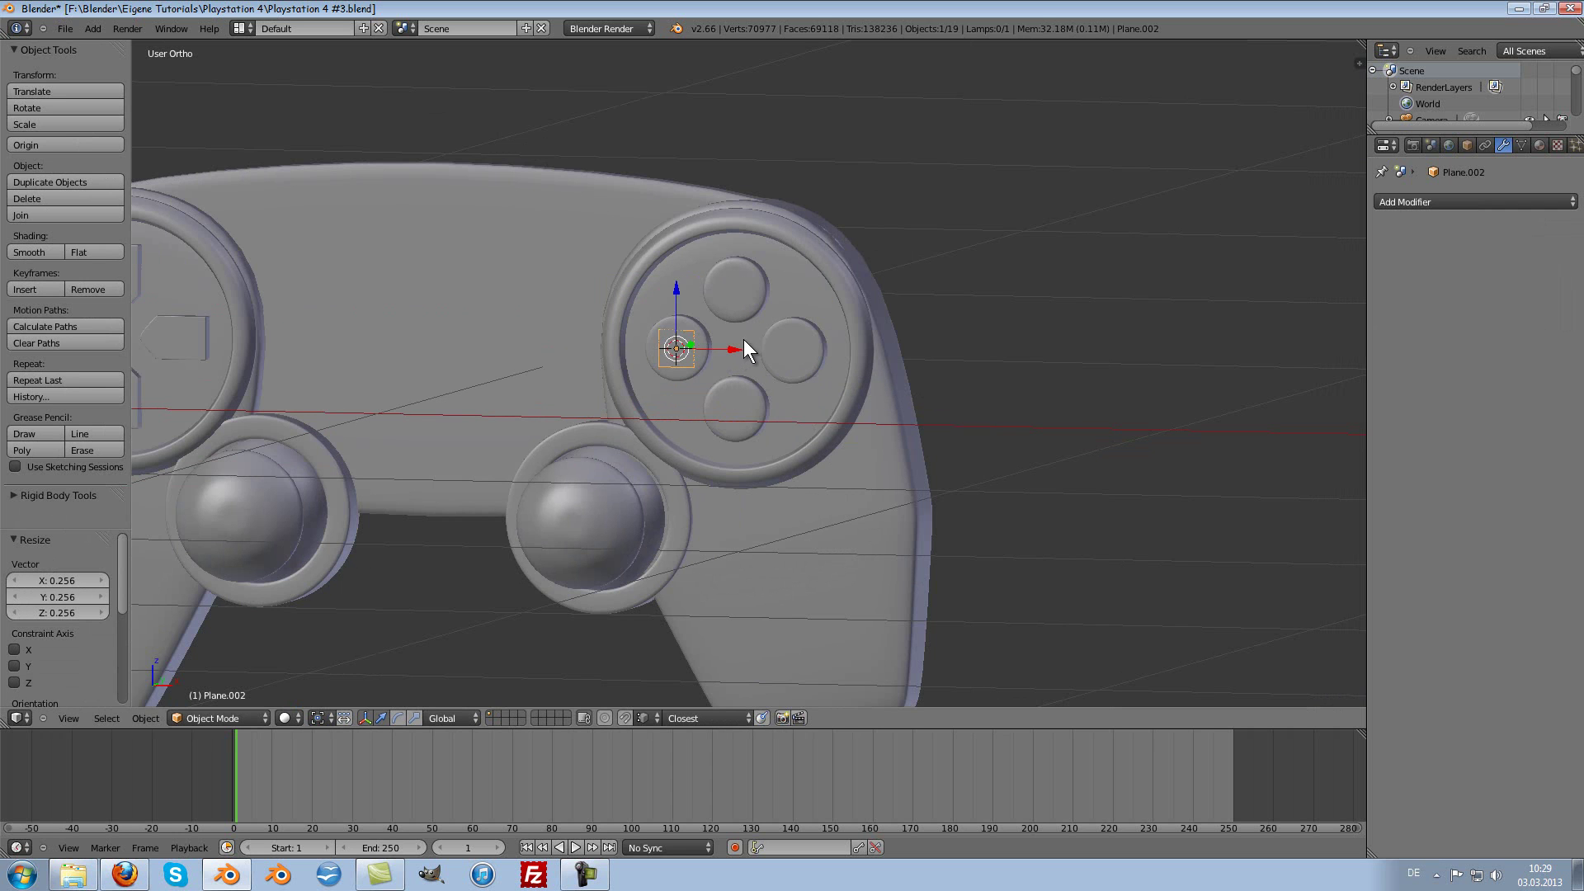
key("KP_Decimal")
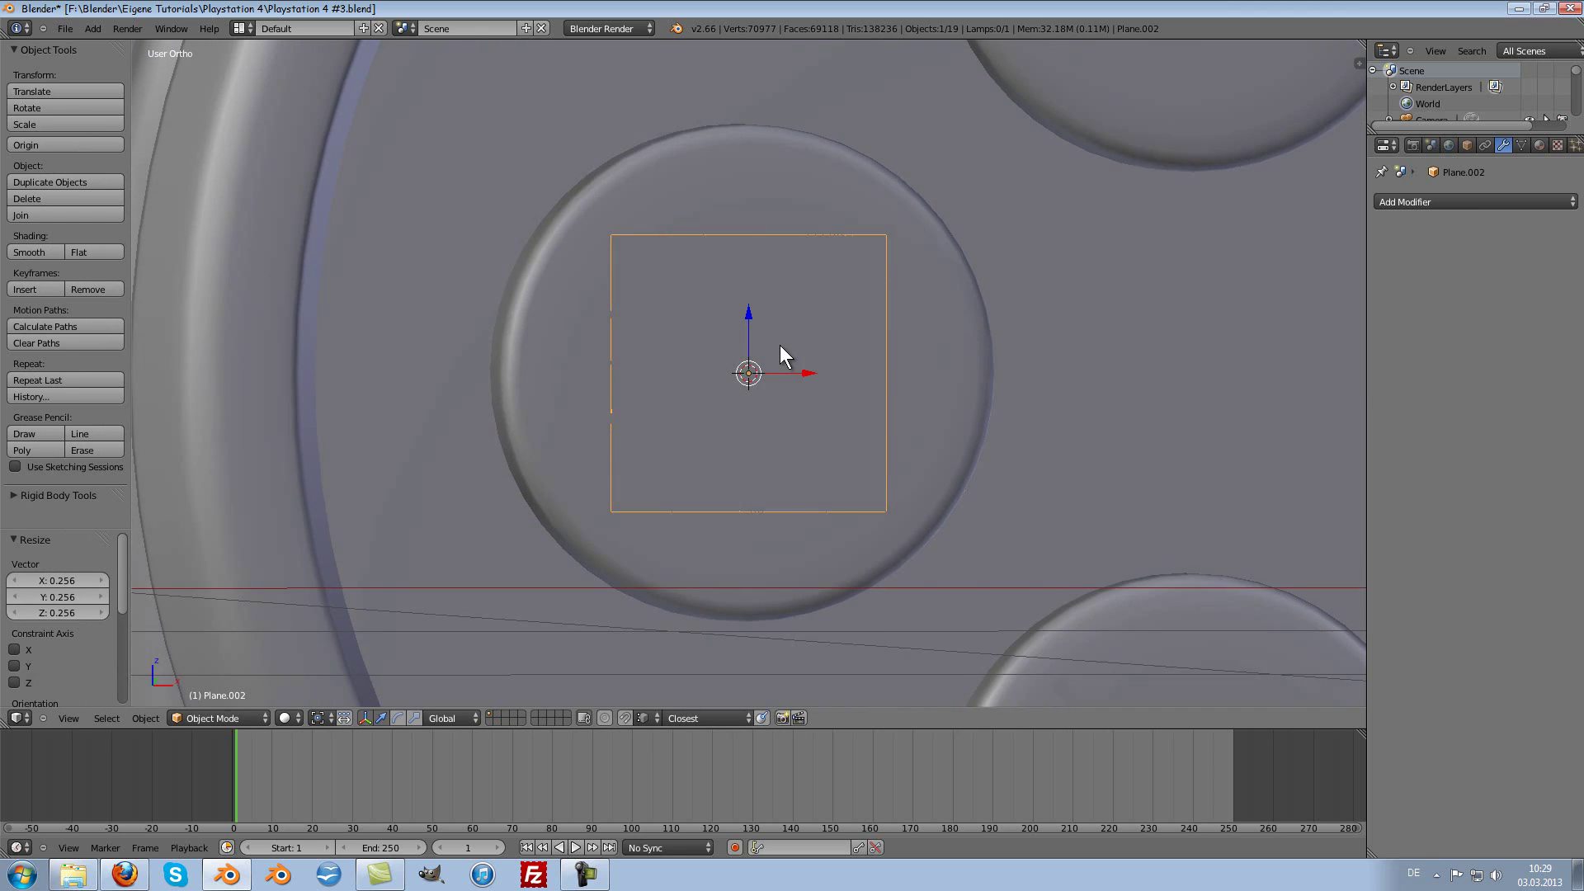
Step: Delete the plane's face and extrude-scale its edges inward into a hollow square frame
key("Tab")
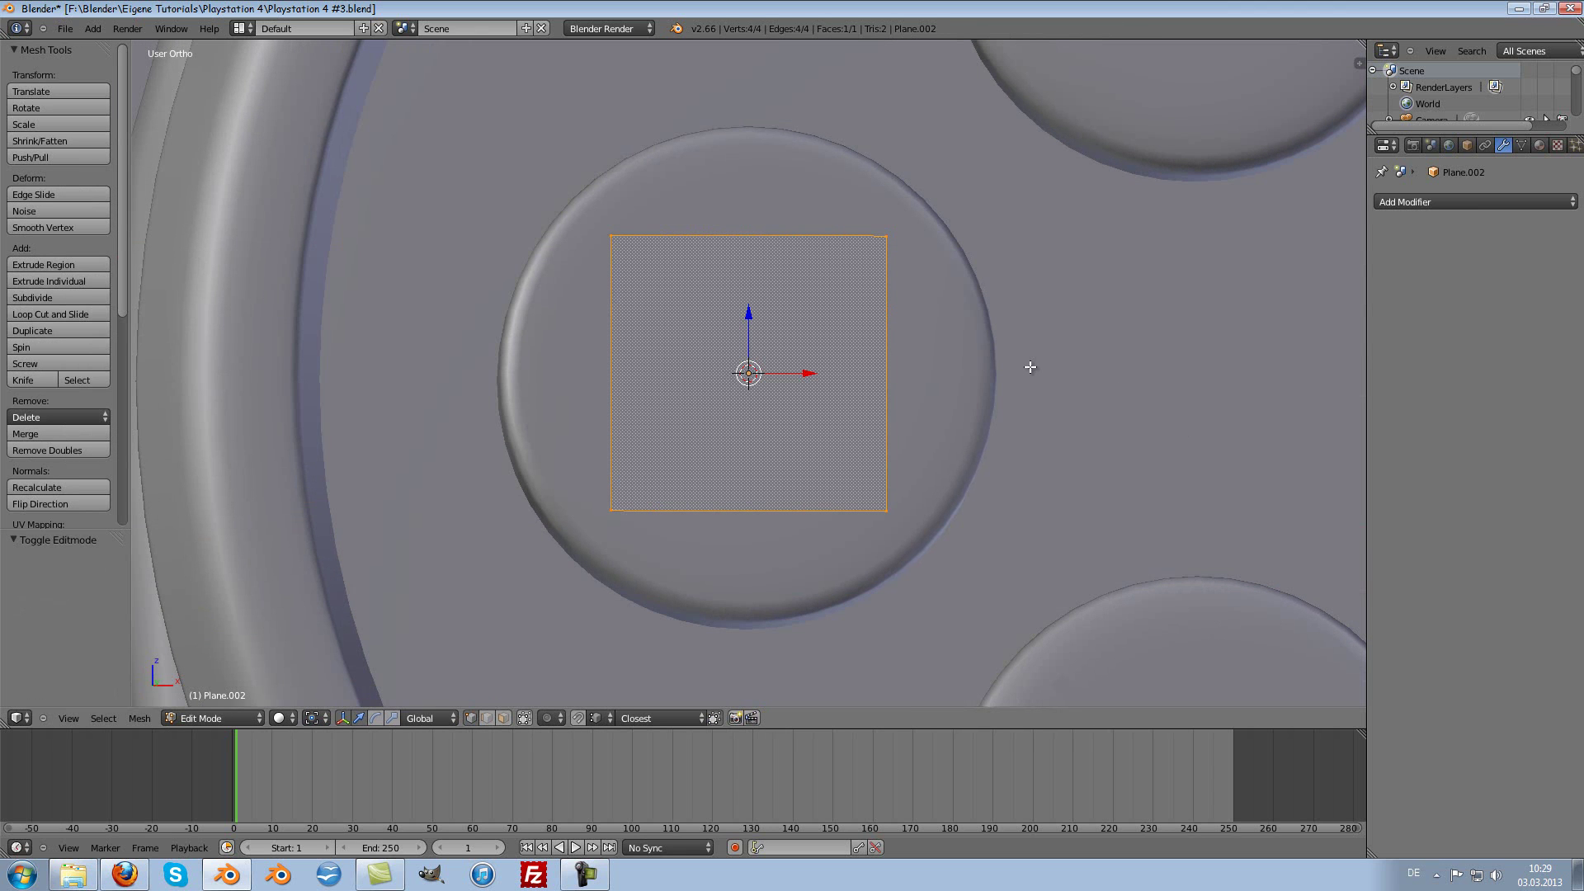
key("x")
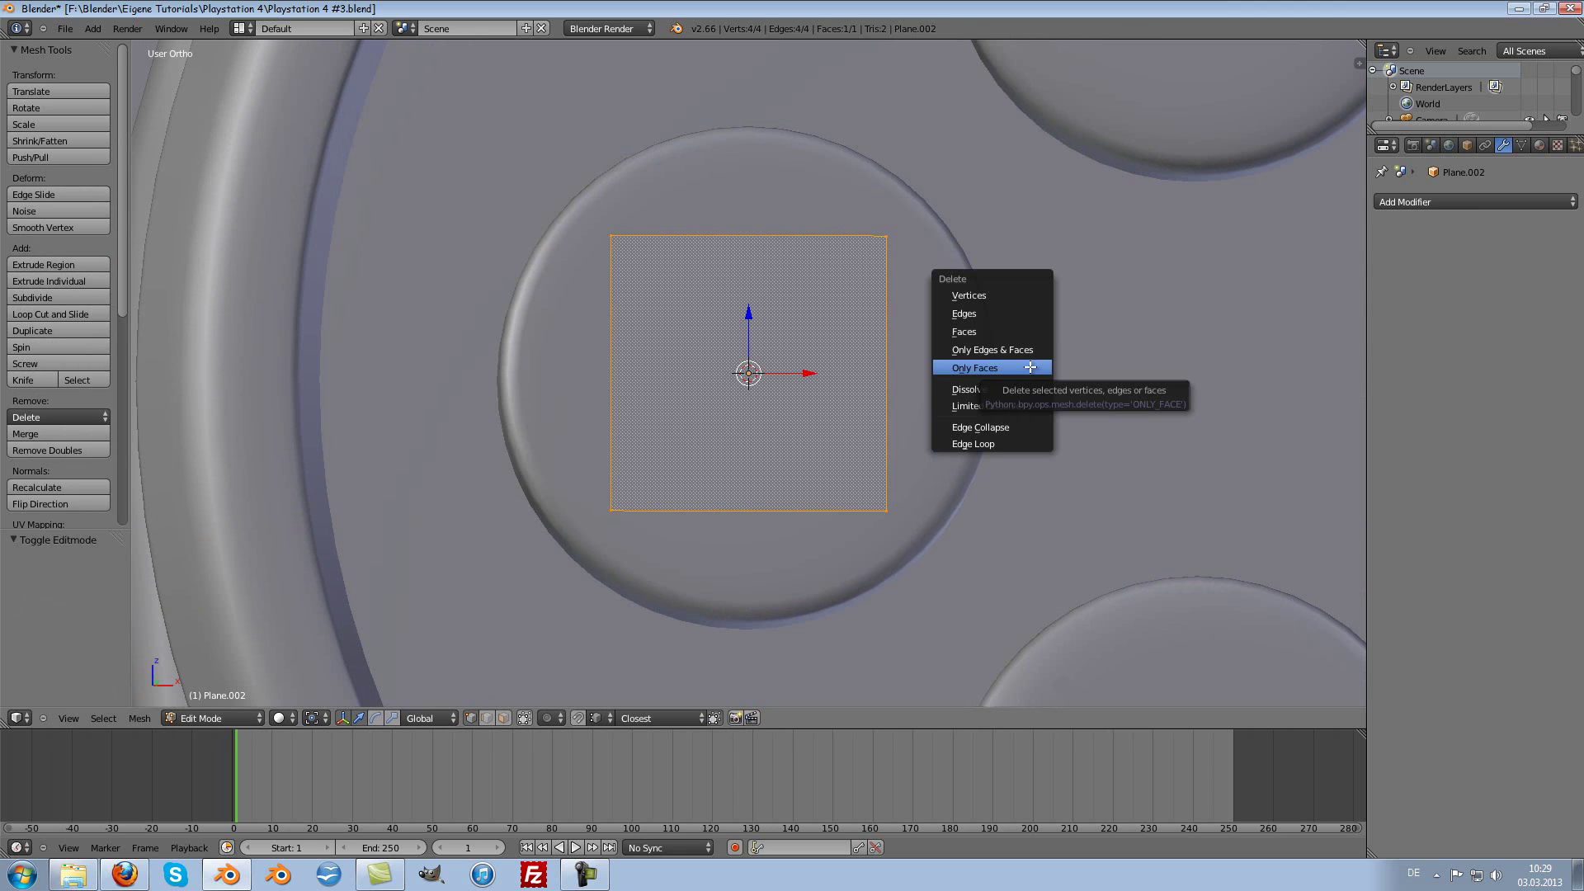
left_click(1031, 368)
key("a")
key("e")
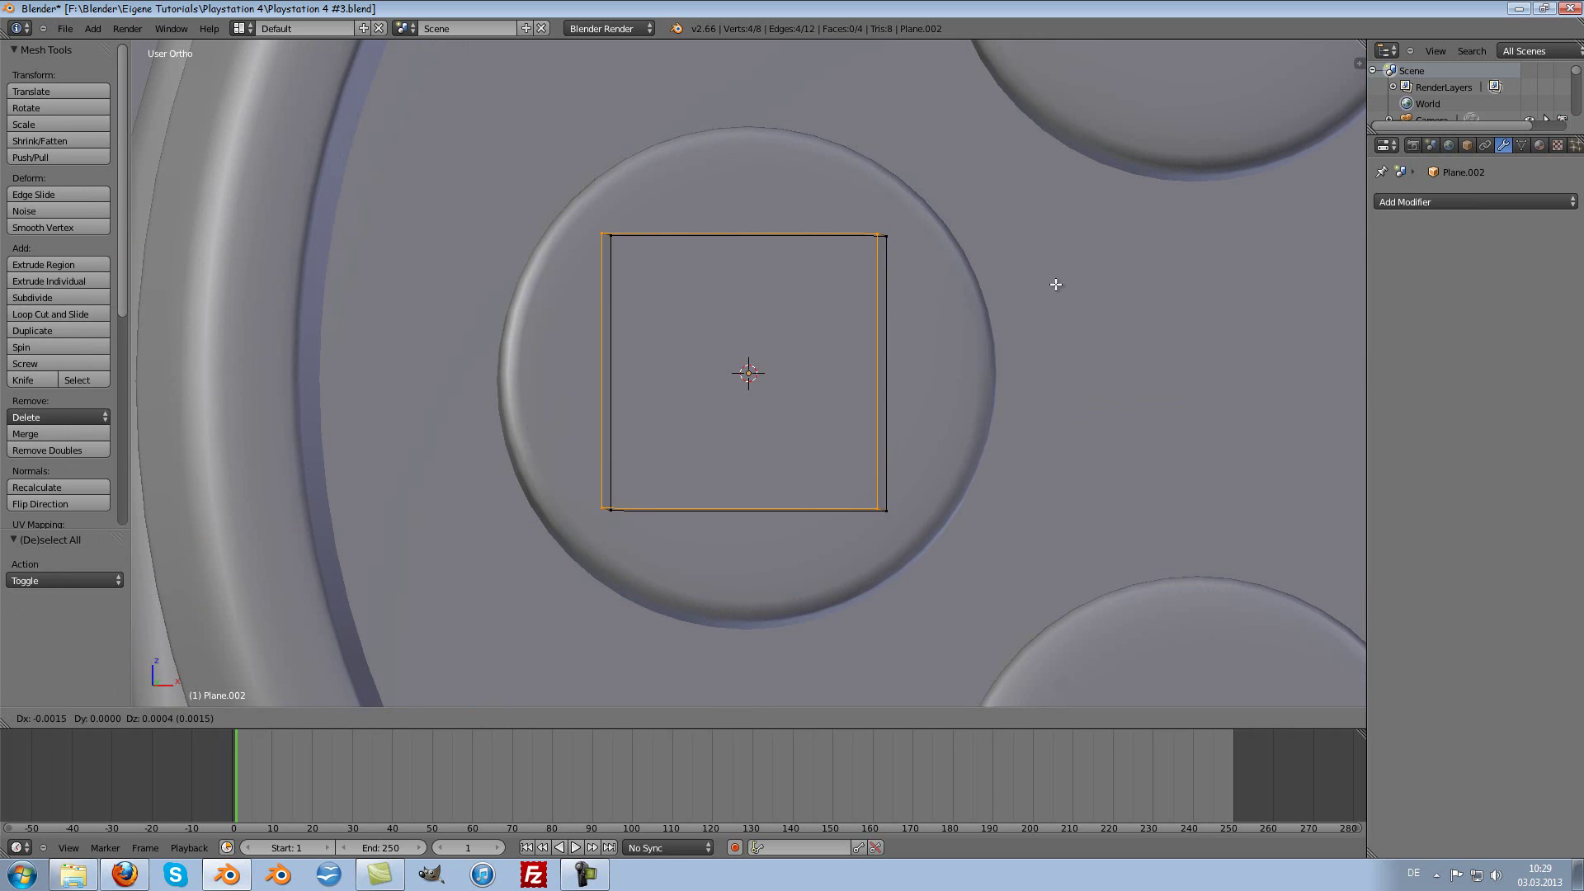
left_click(1054, 285)
key("s")
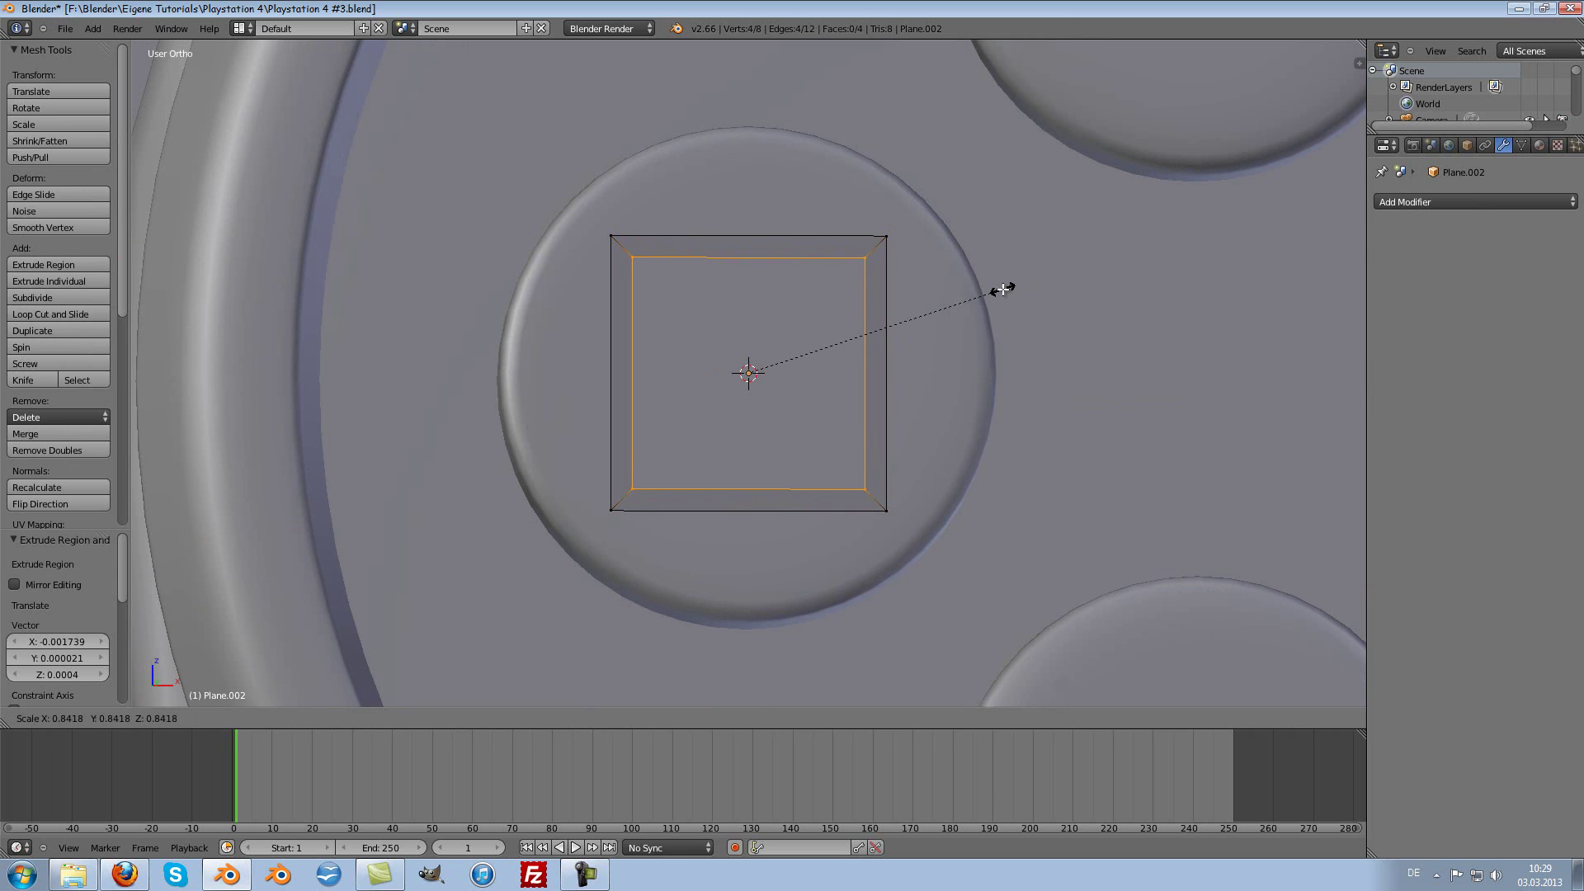
left_click(1002, 289)
Step: Resize the square frame and move it along Y onto the left face button
key("a")
key("a")
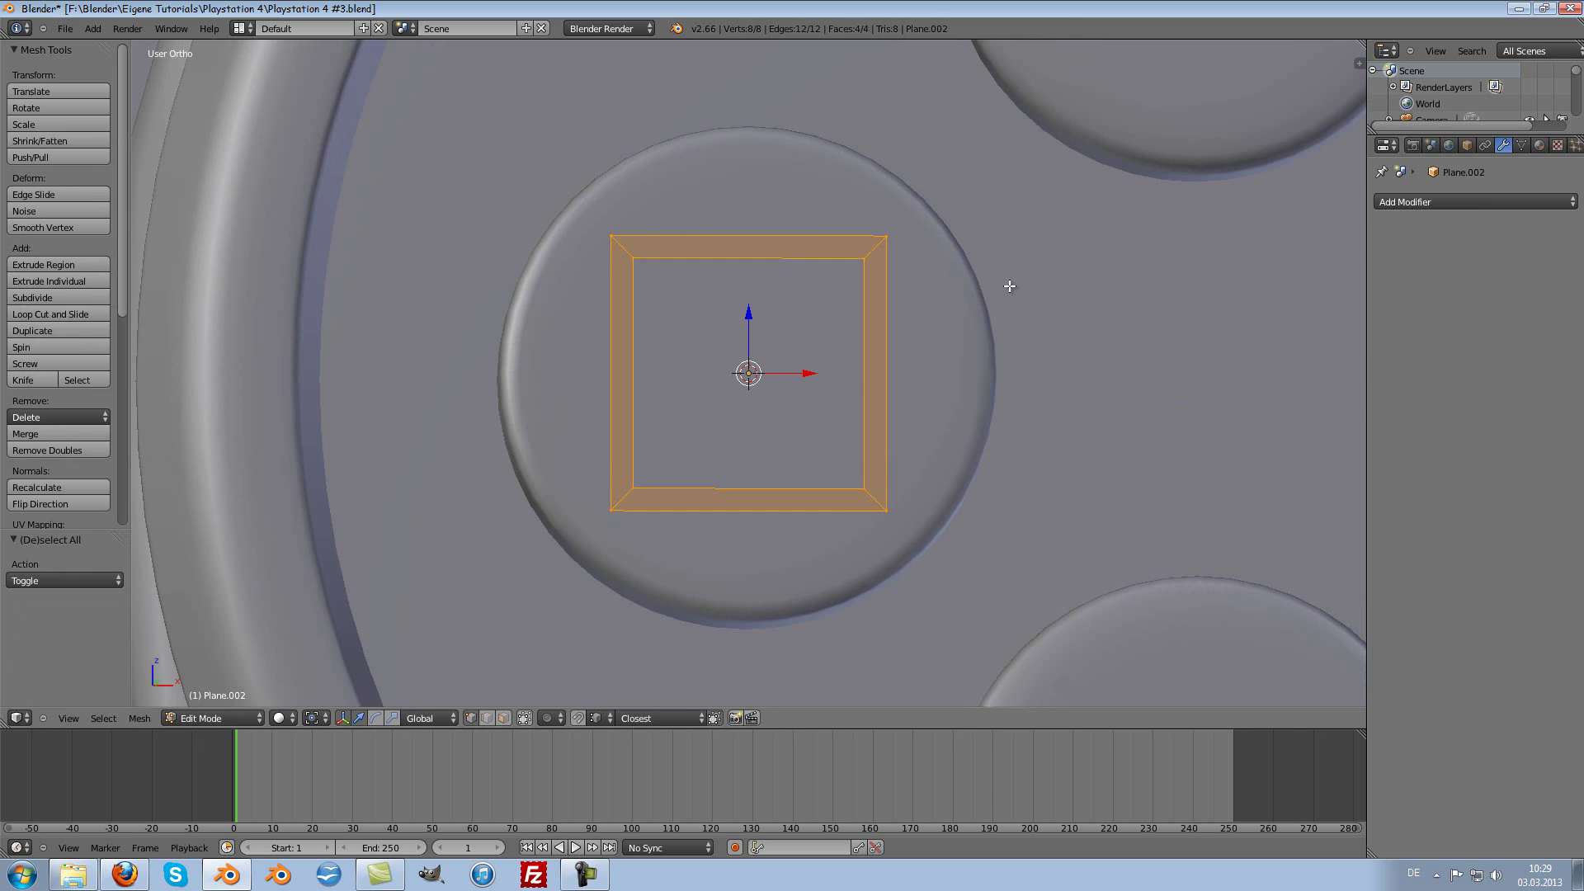
key("s")
left_click(1036, 272)
key("Tab")
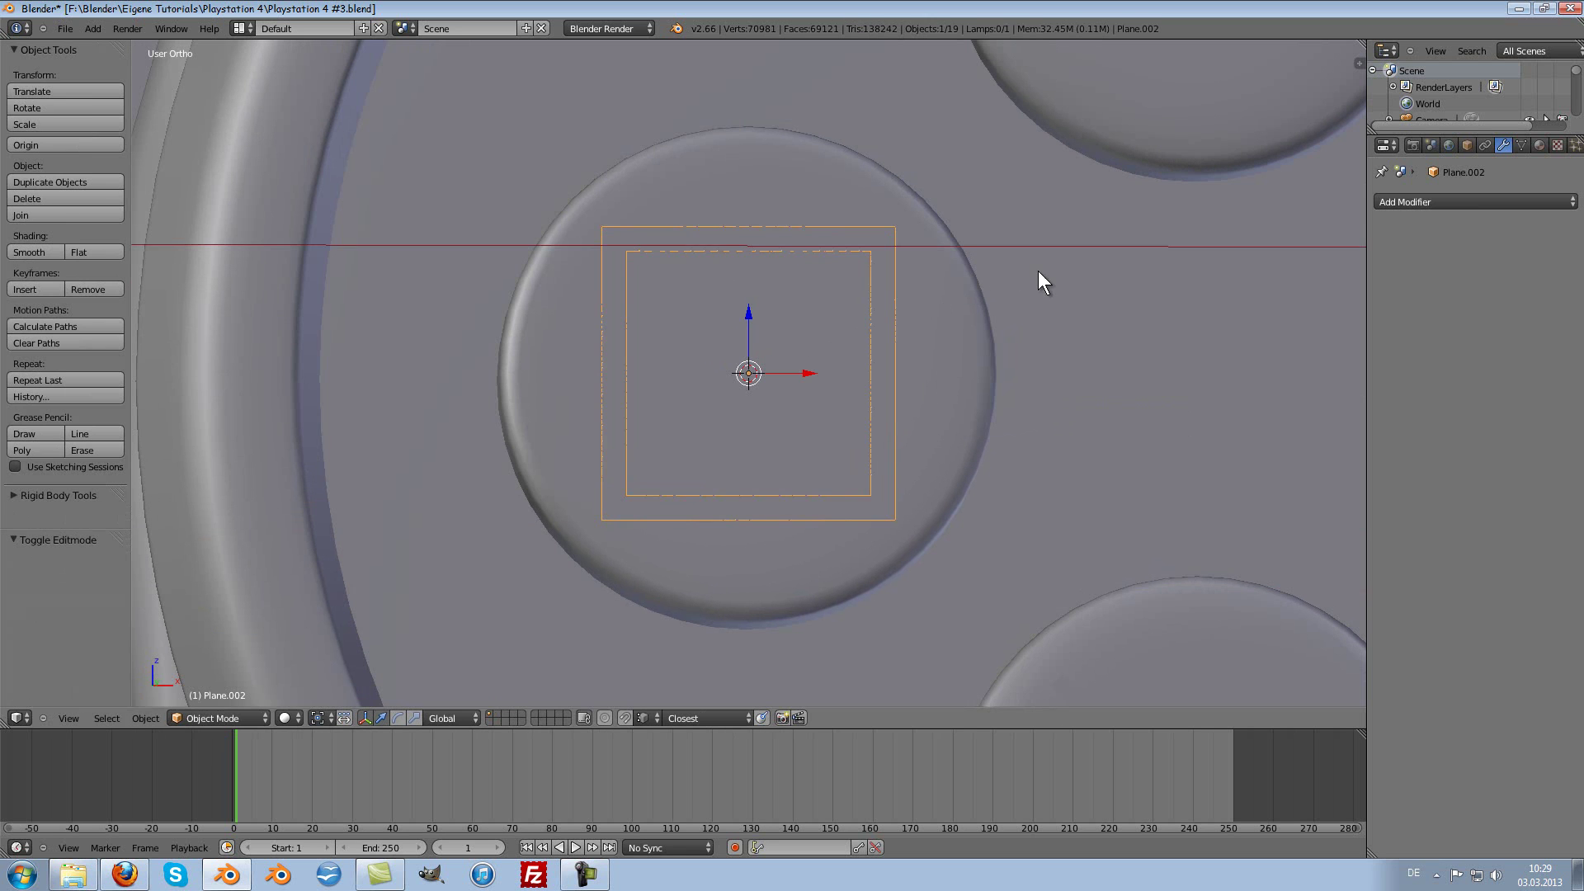
scroll(1031, 272, "down", 4)
middle_click_drag(1038, 330, 990, 344)
key("g")
key("y")
left_click(973, 345)
right_click(1007, 530)
mouse_move(1054, 500)
middle_mouse_down()
mouse_move(1106, 533)
mouse_move(1149, 487)
mouse_move(1032, 346)
middle_mouse_up()
scroll(1105, 503, "up", 1)
scroll(1044, 379, "up", 2)
scroll(1003, 390, "up", 2)
scroll(1008, 398, "down", 2)
scroll(1017, 406, "down", 3)
mouse_move(1016, 406)
middle_mouse_down()
mouse_move(973, 343)
mouse_move(1039, 294)
middle_mouse_up()
scroll(1037, 293, "down", 5)
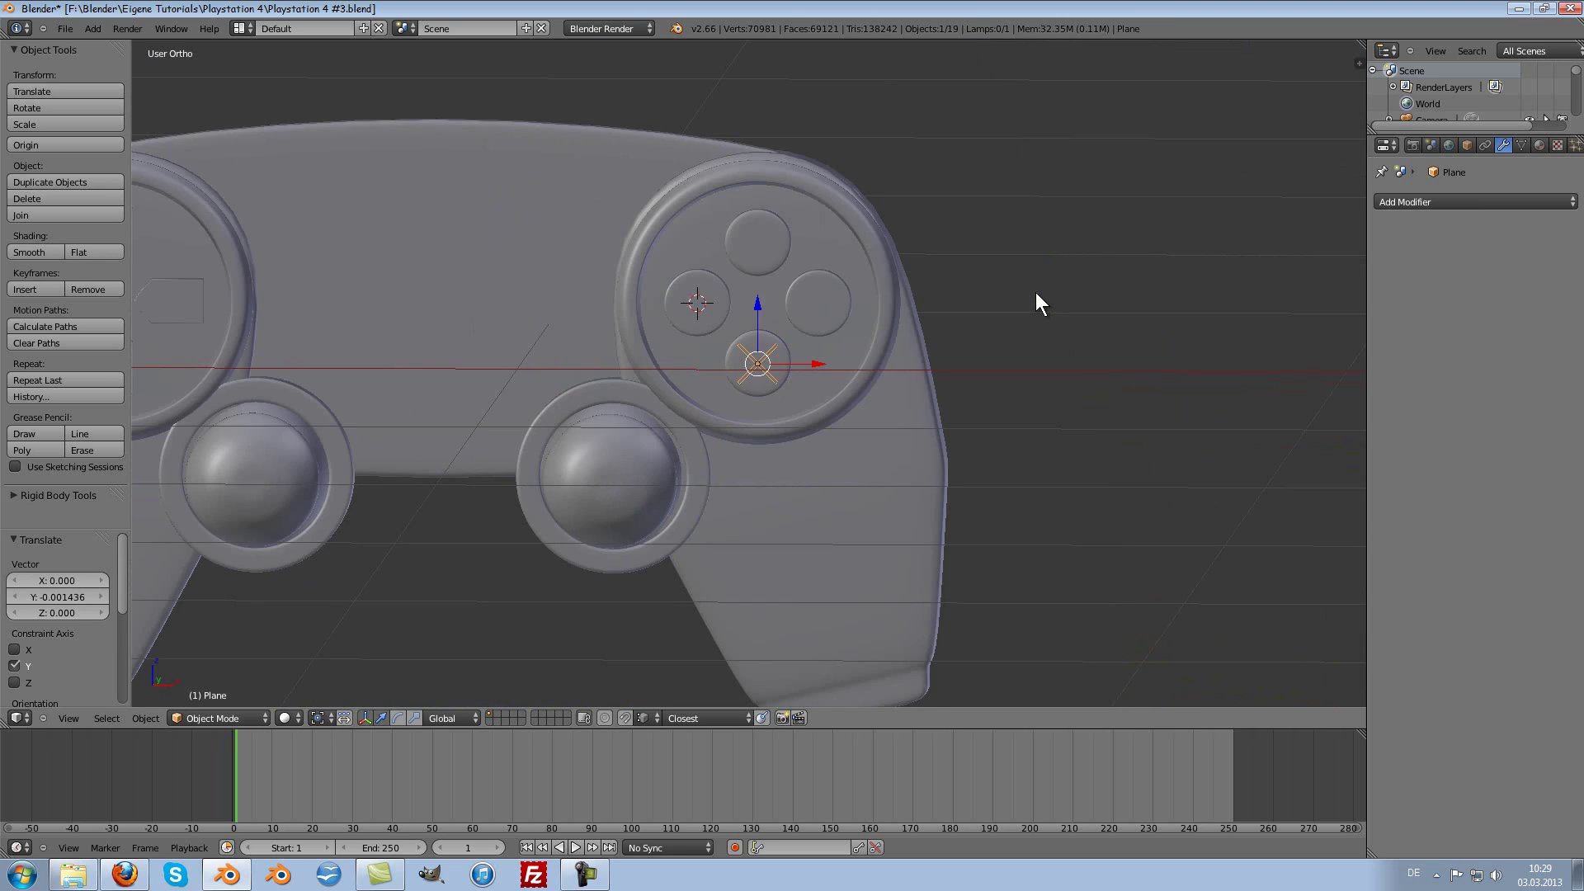
scroll(1038, 293, "down", 2)
scroll(1038, 292, "down", 1)
scroll(1037, 292, "down", 1)
scroll(1038, 293, "down", 1)
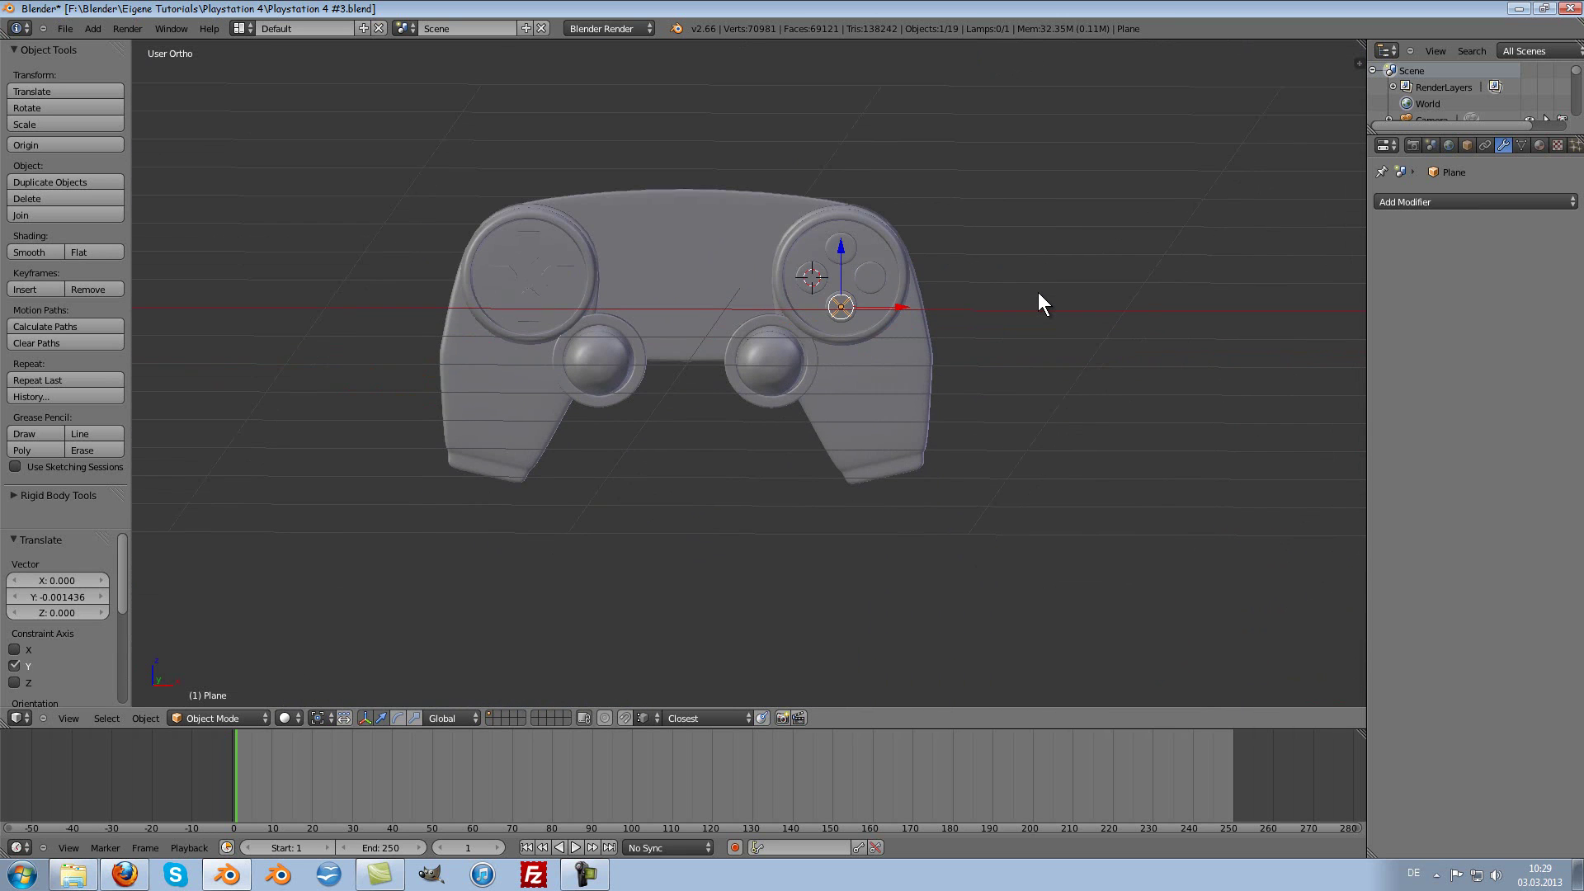
scroll(1038, 293, "down", 2)
mouse_move(1038, 292)
middle_mouse_down()
mouse_move(946, 298)
mouse_move(955, 325)
middle_mouse_up()
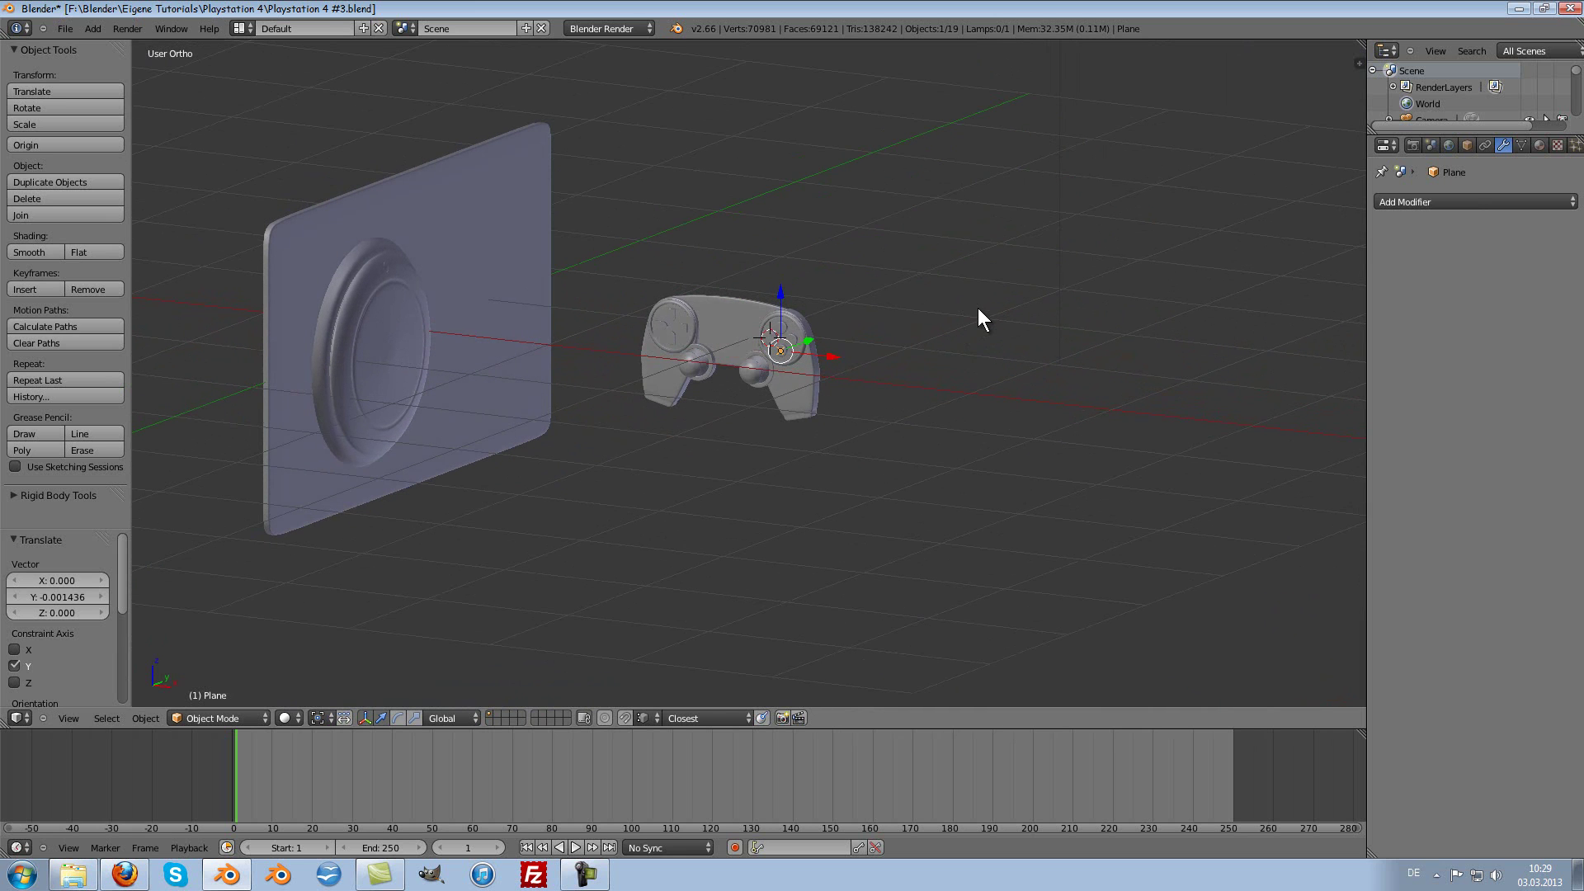